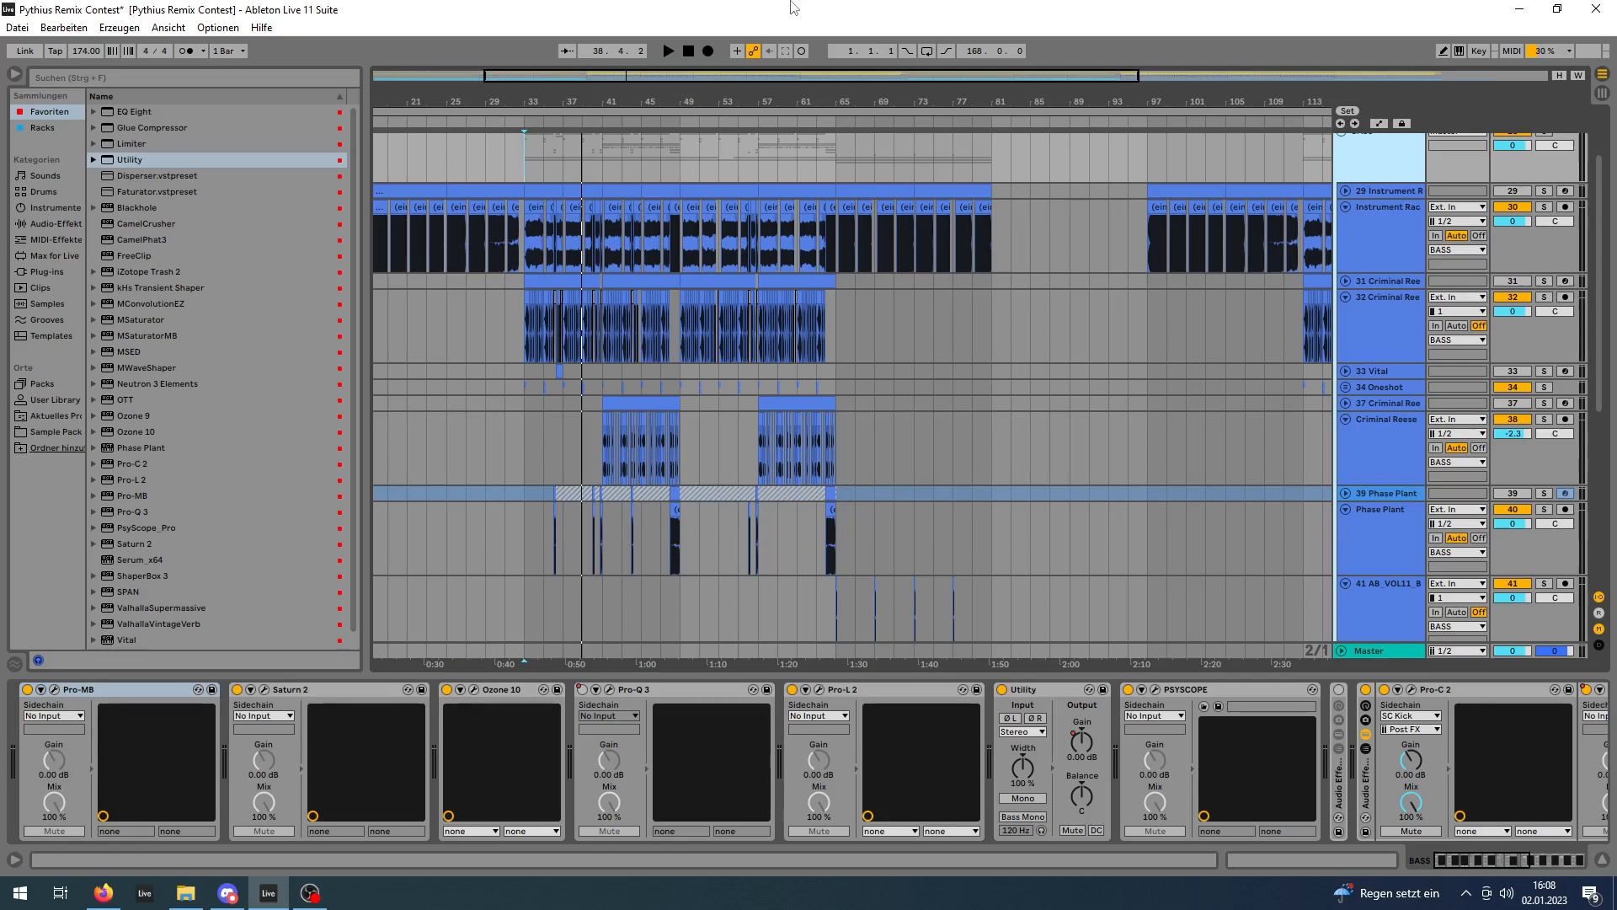
# Play the arrangement through the drop until about bar 81 with all tracks audible.
pyautogui.press('space')
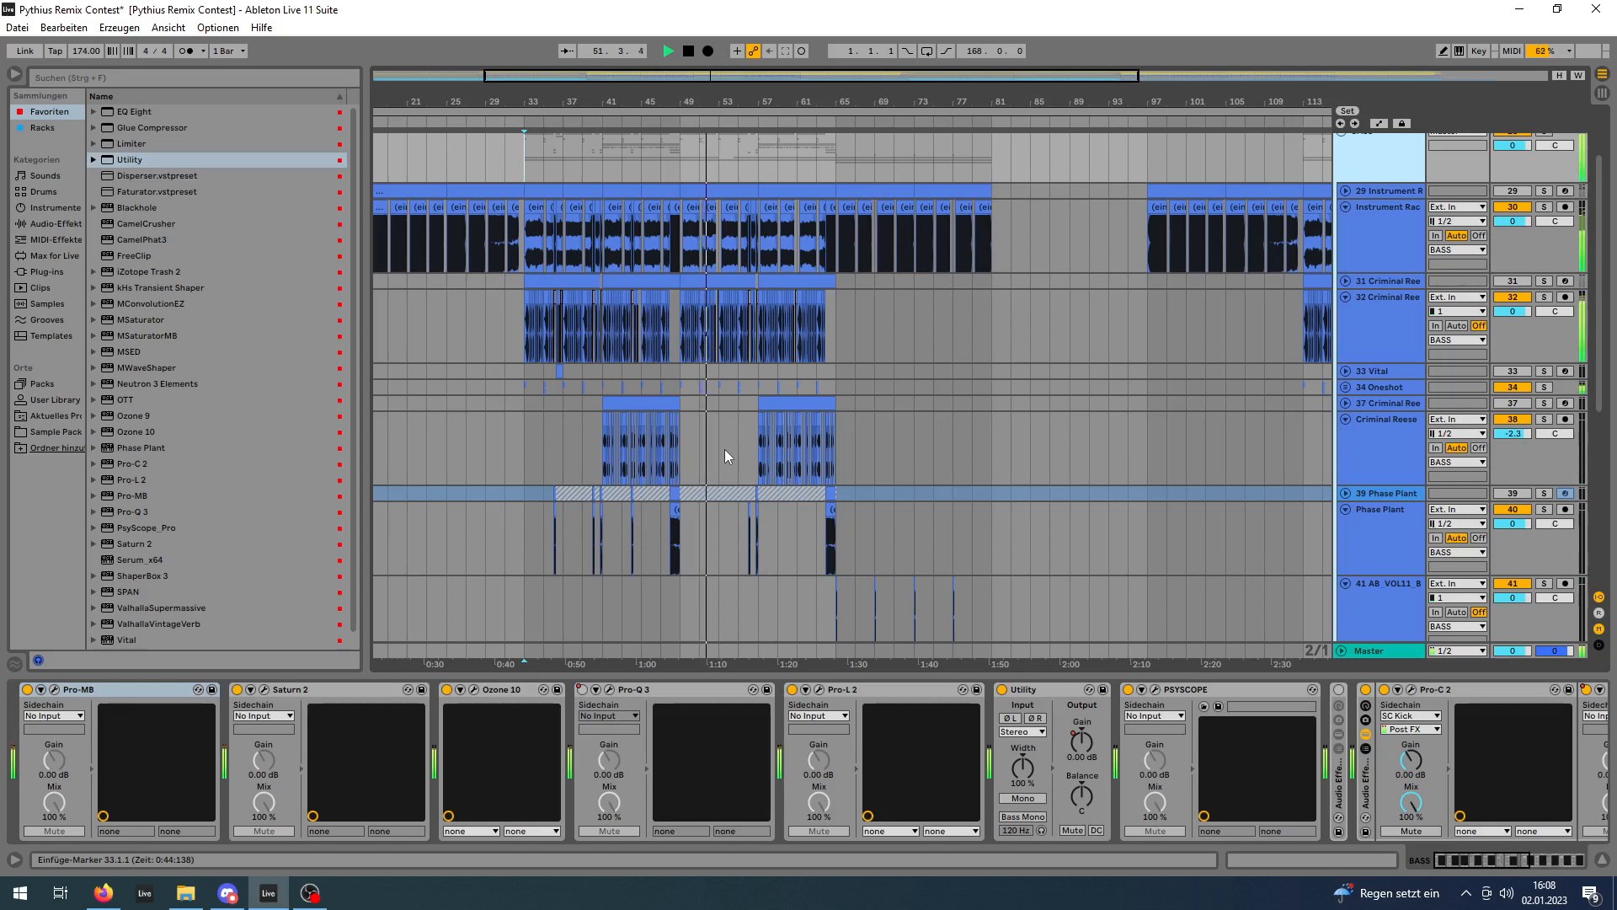
pyautogui.scroll(1, 878, 452)
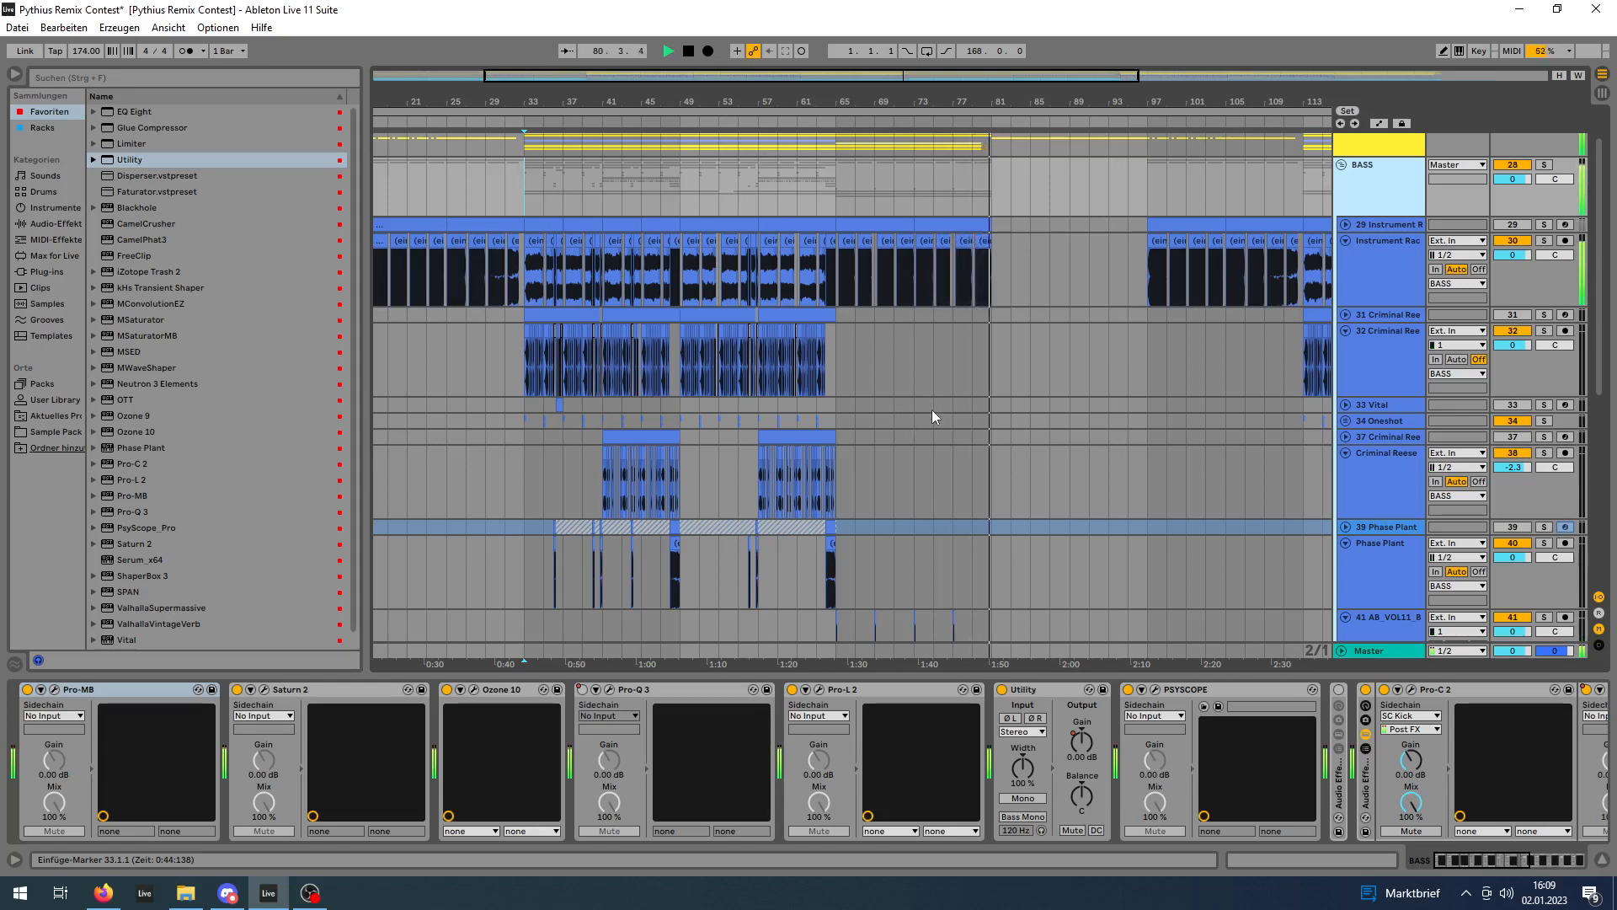
pyautogui.press('space')
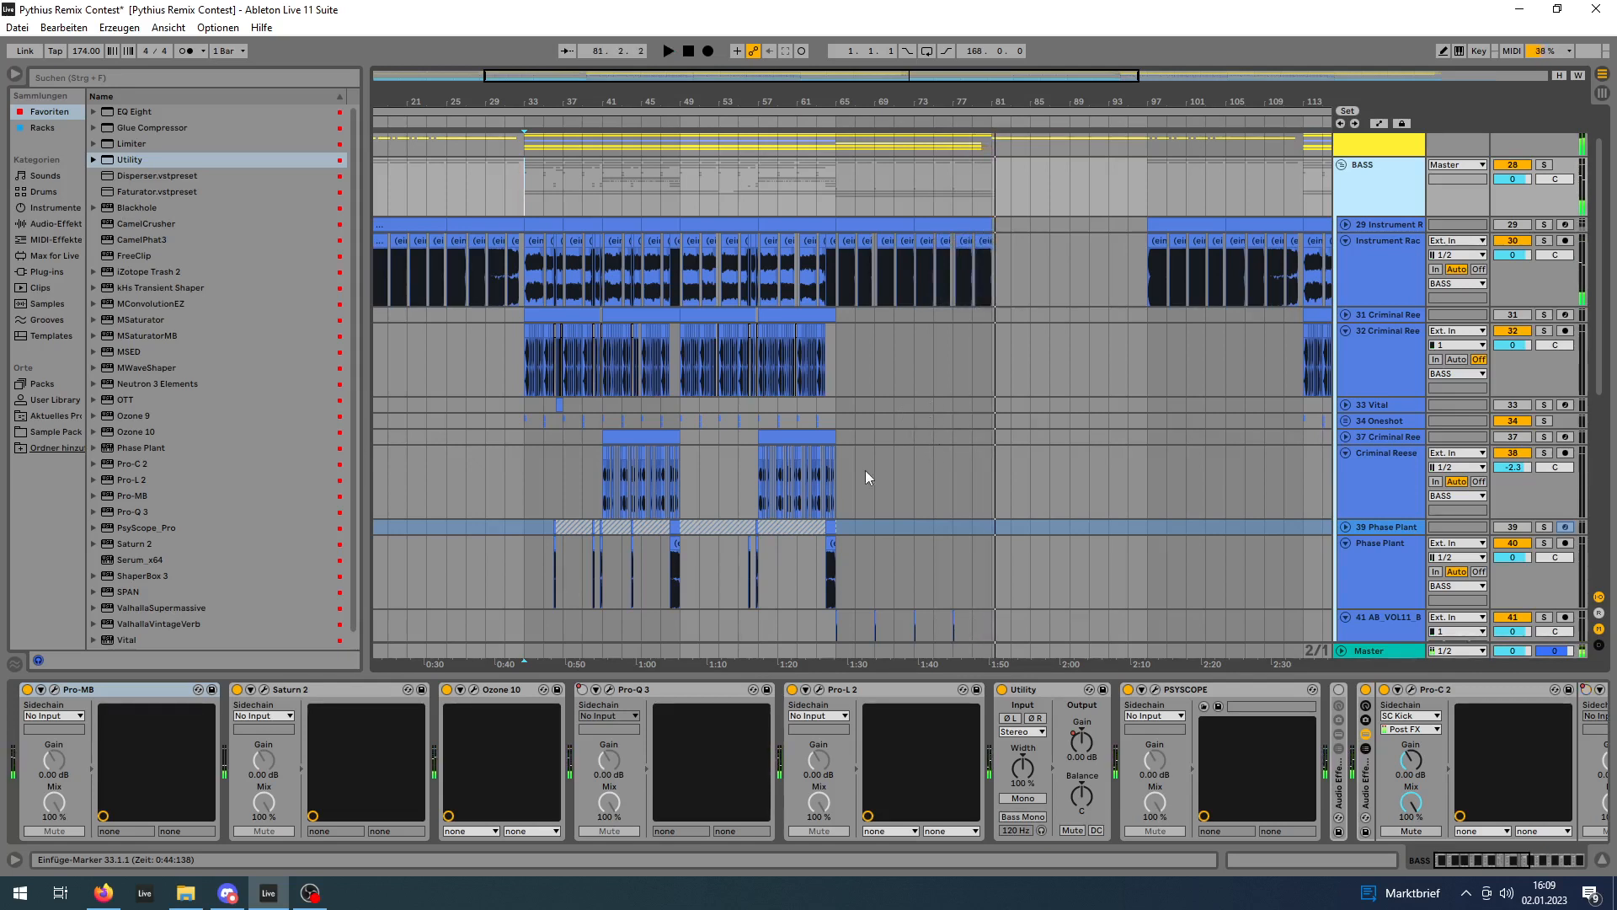
# Bypass FreeClip, Pro-MB and Ozone 10 on the Master track.
pyautogui.click(1390, 654)
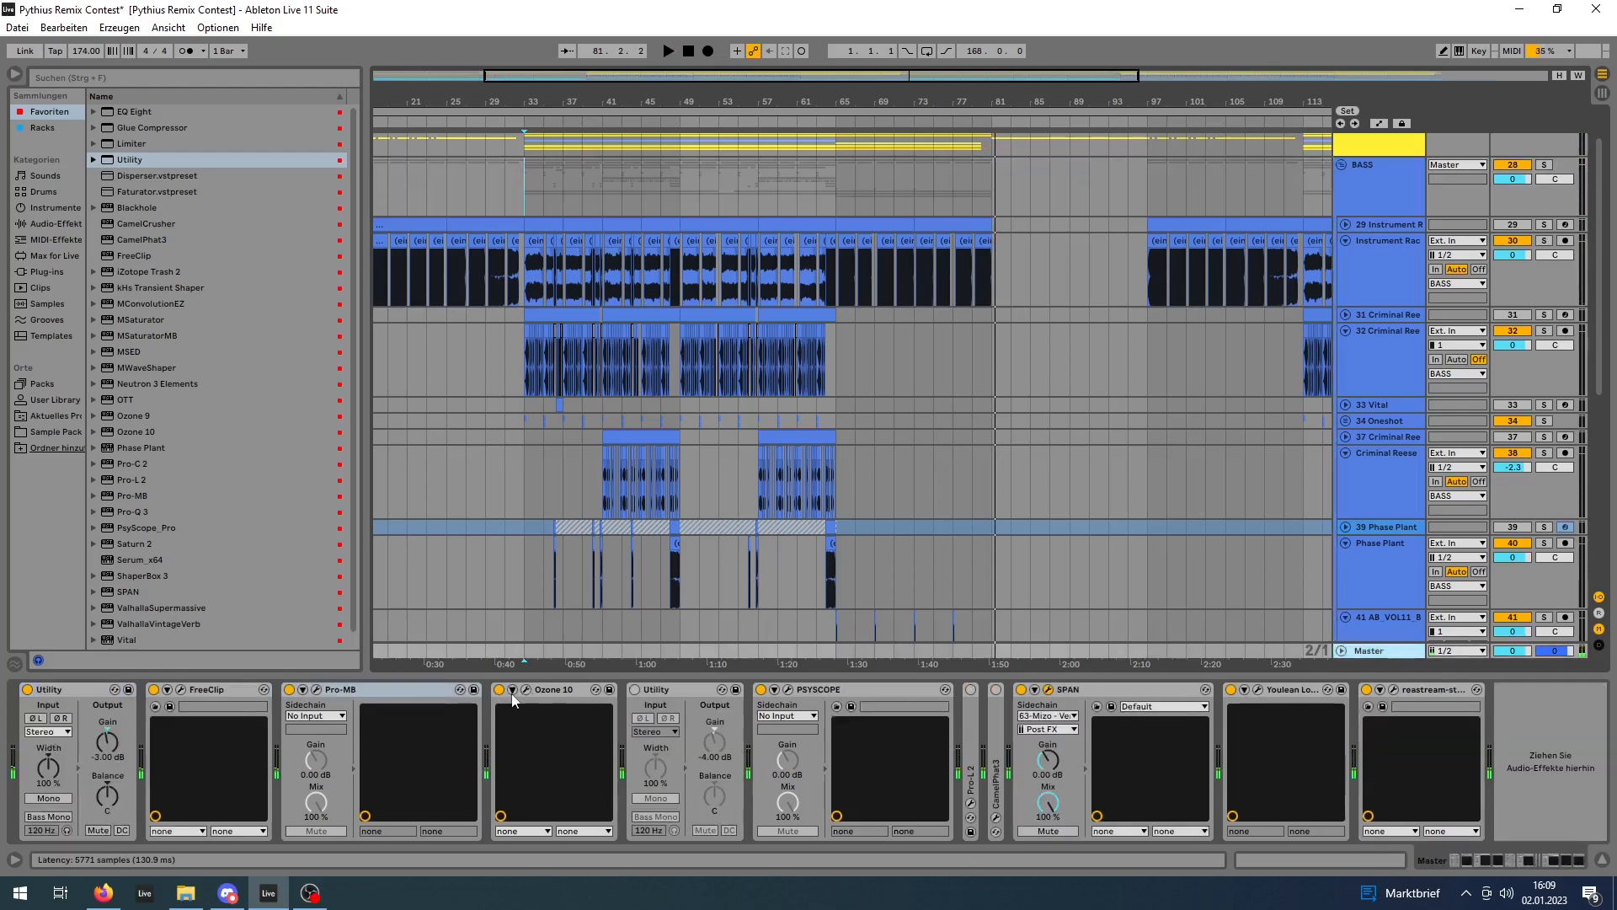
pyautogui.click(290, 690)
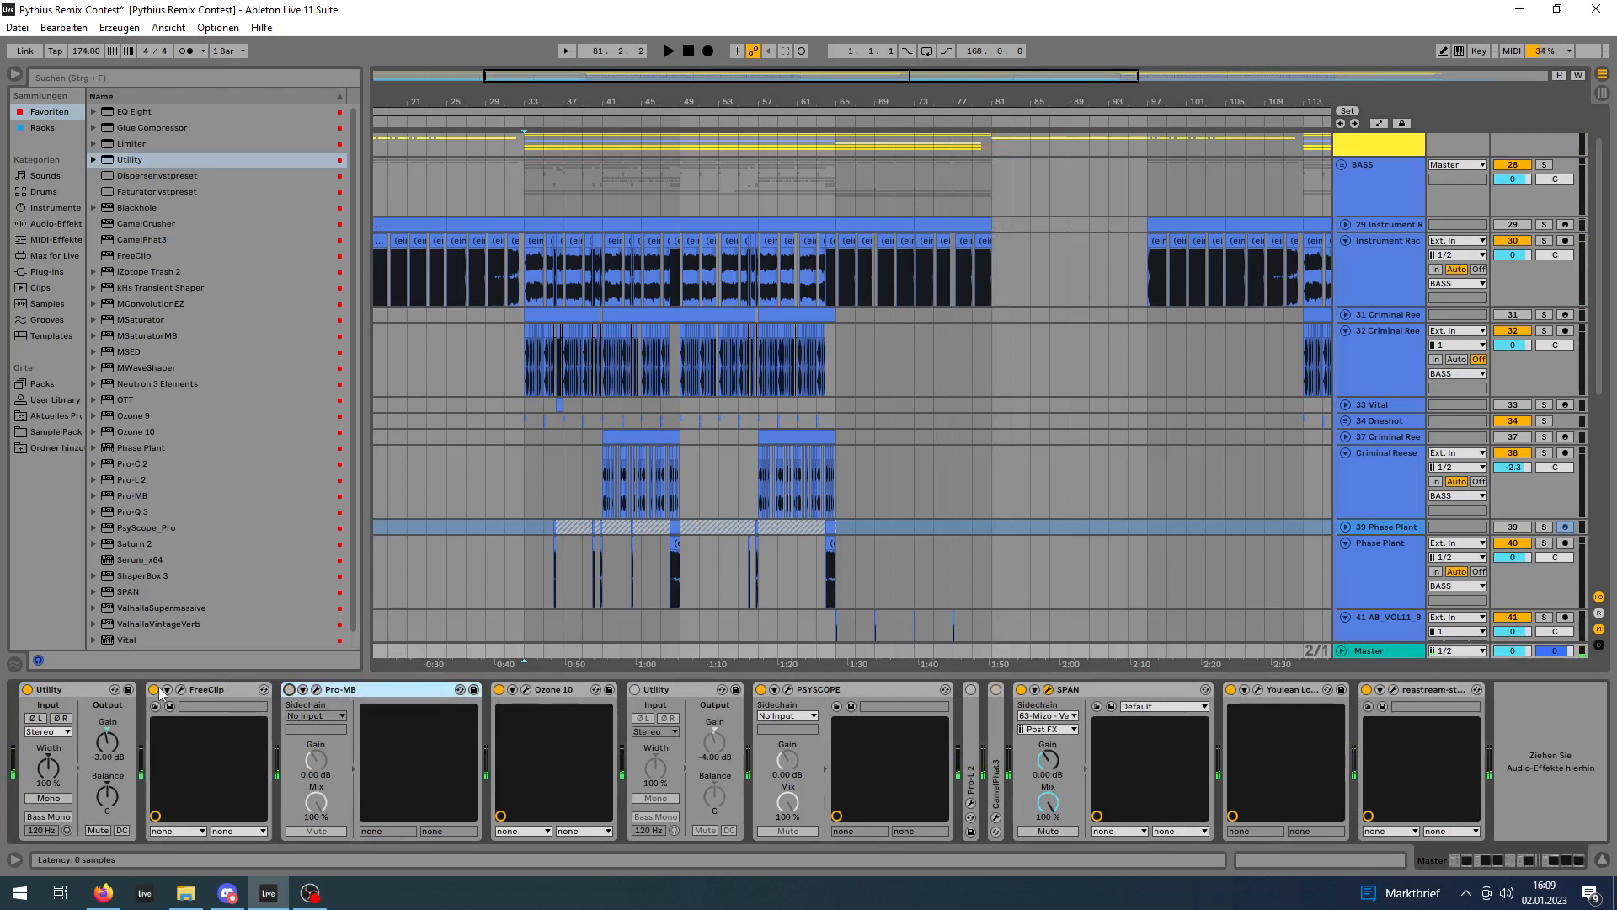
pyautogui.click(500, 690)
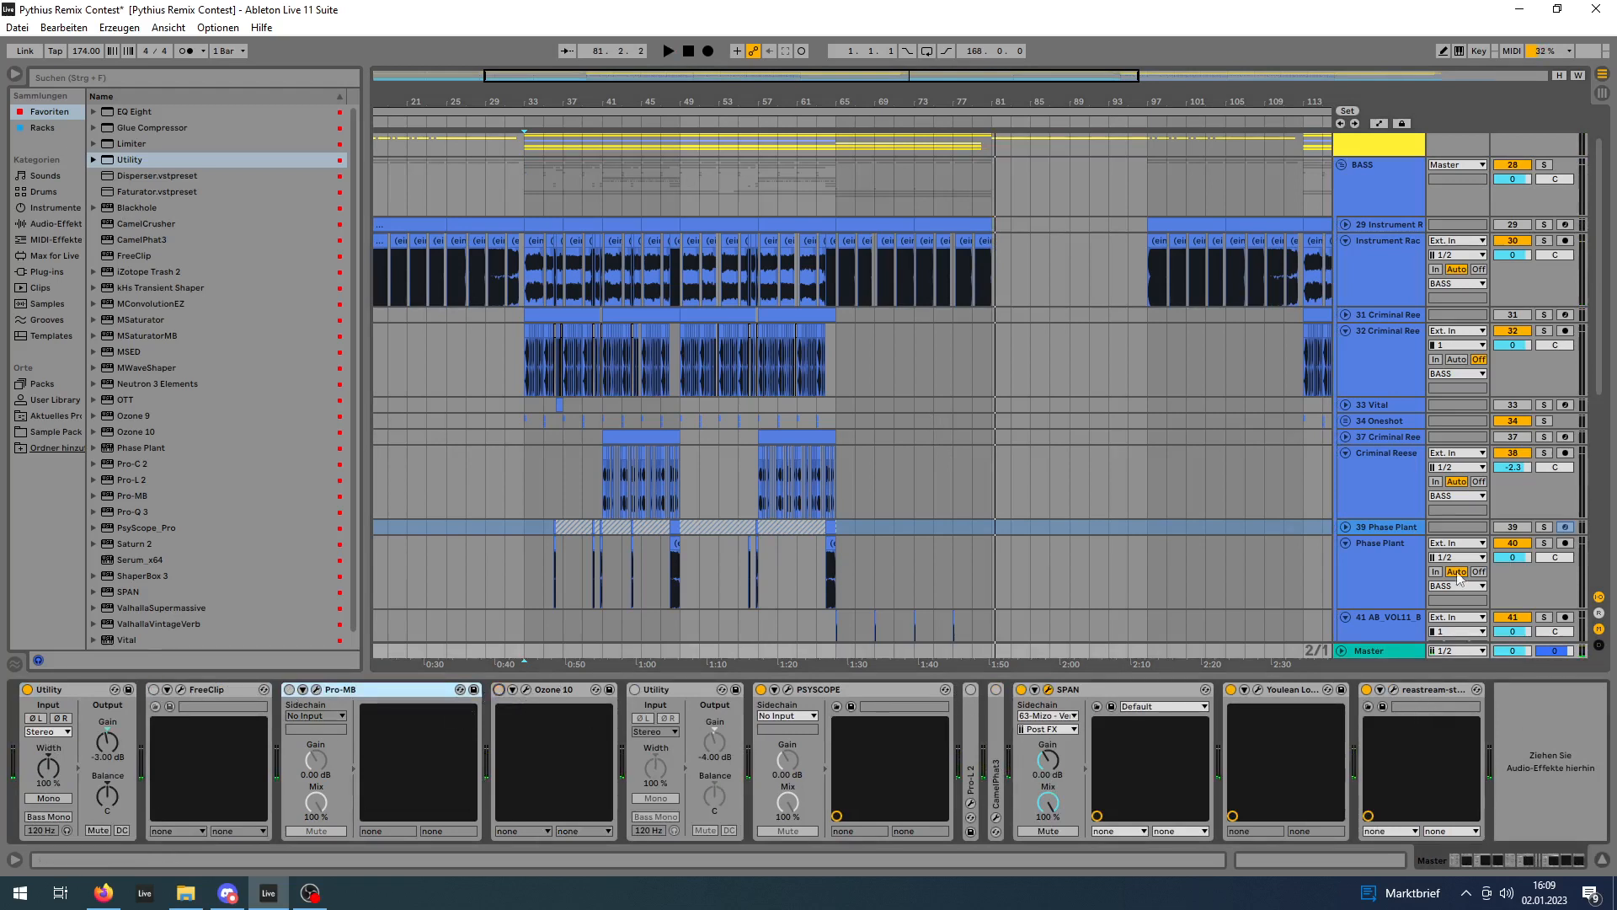
# Bypass Pro-MB, Saturn 2, Ozone 10, Pro-L 2 and the audio effect rack holding Pro-C 2 on the BASS group.
pyautogui.click(1398, 209)
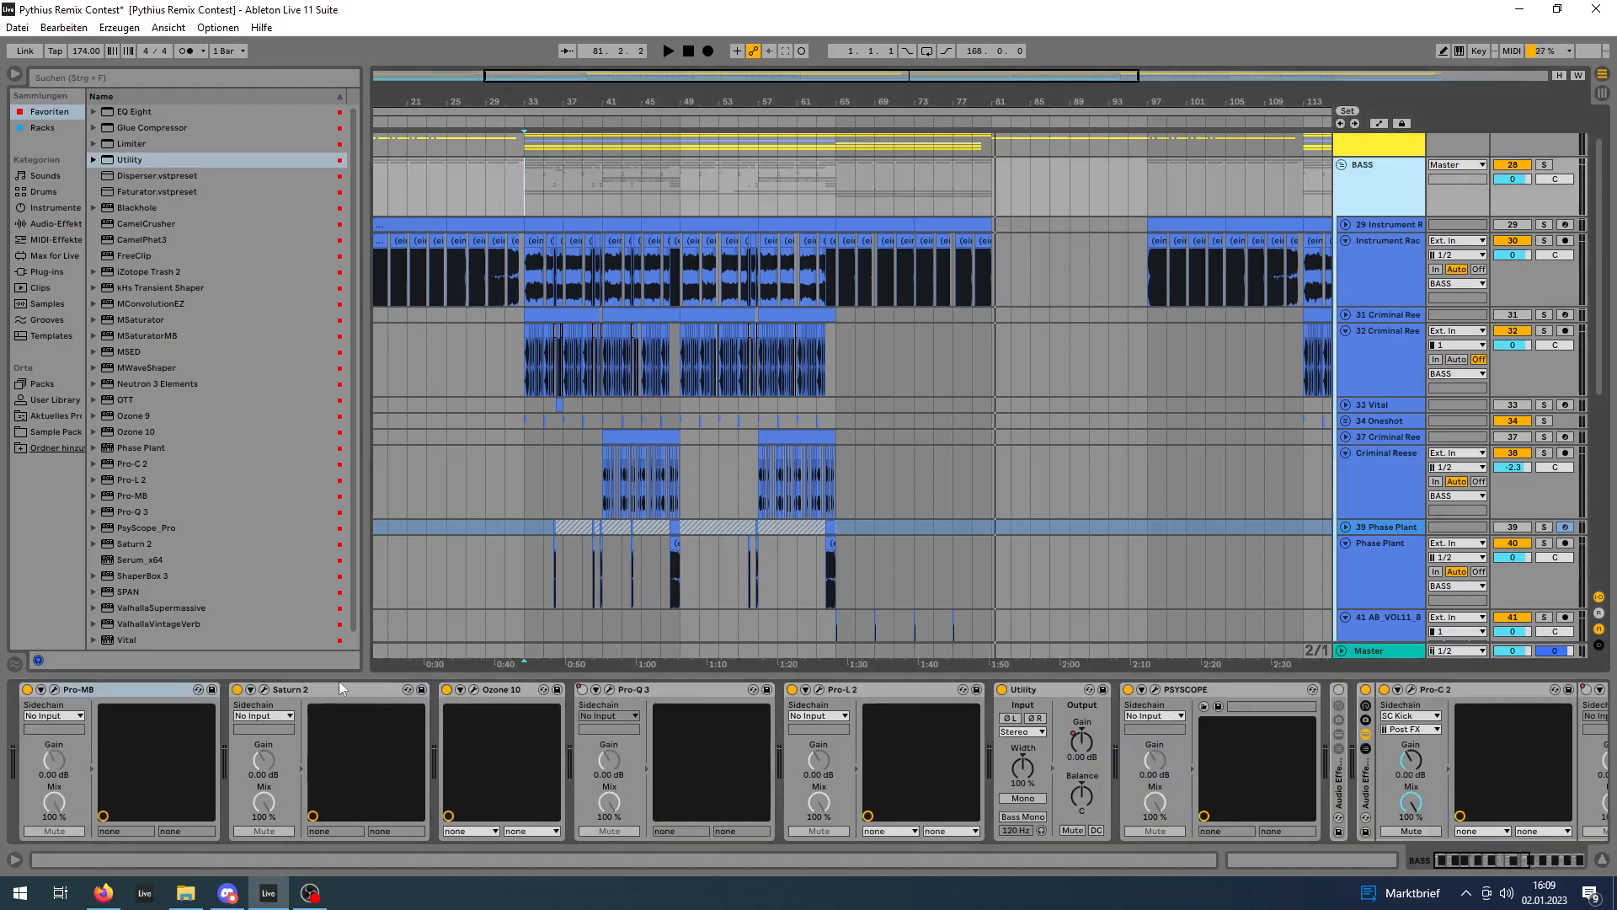
pyautogui.scroll(-2, 1008, 396)
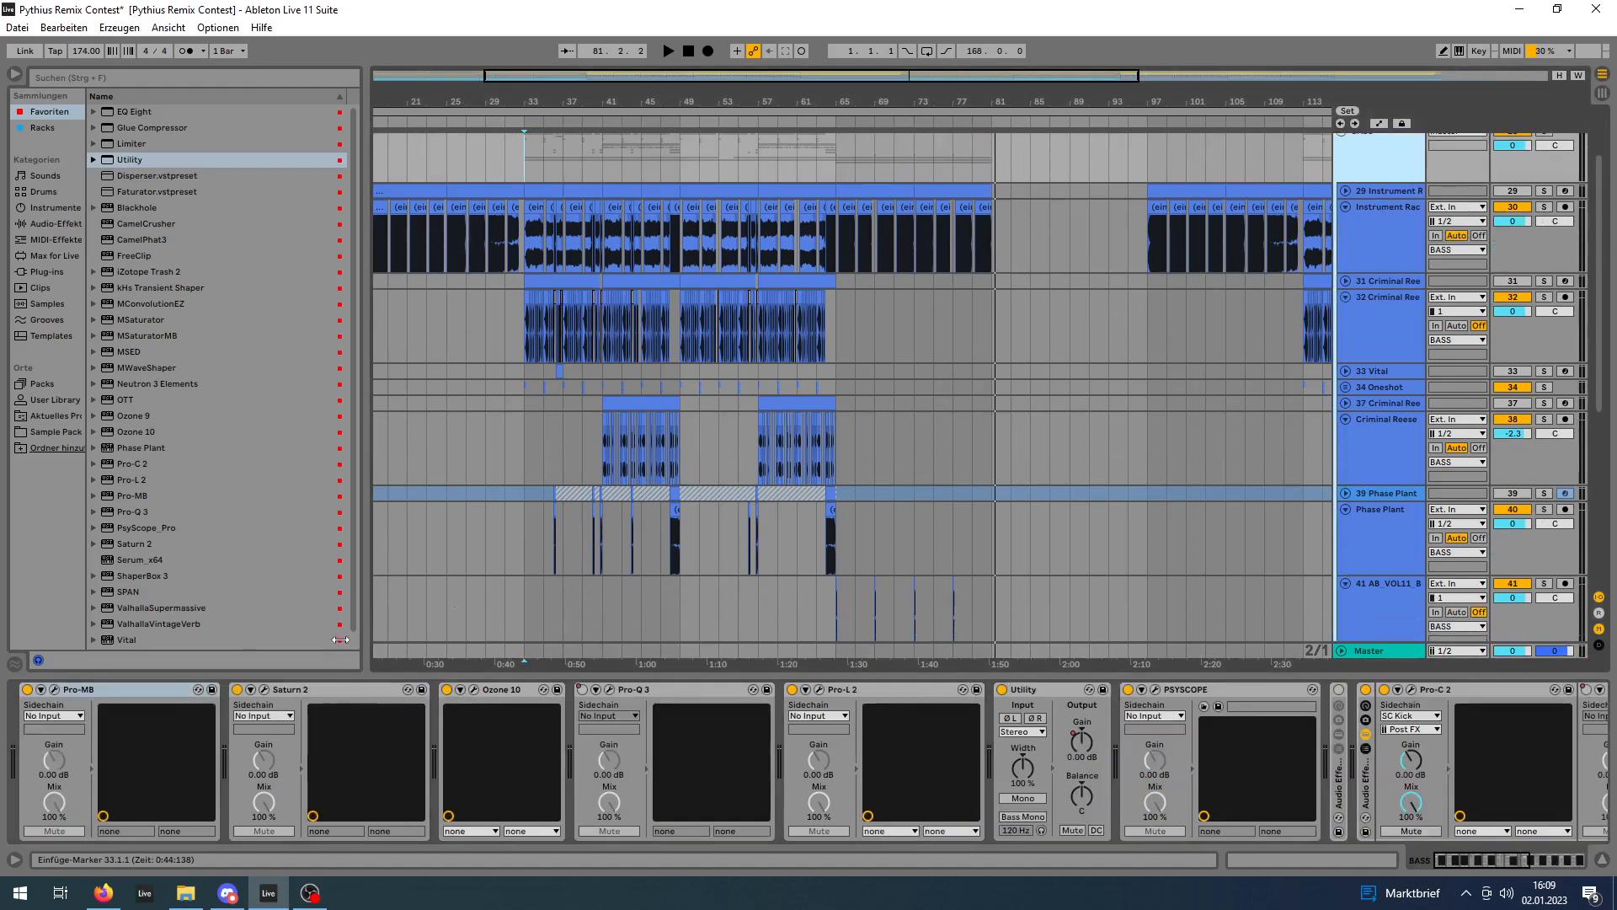
pyautogui.click(236, 691)
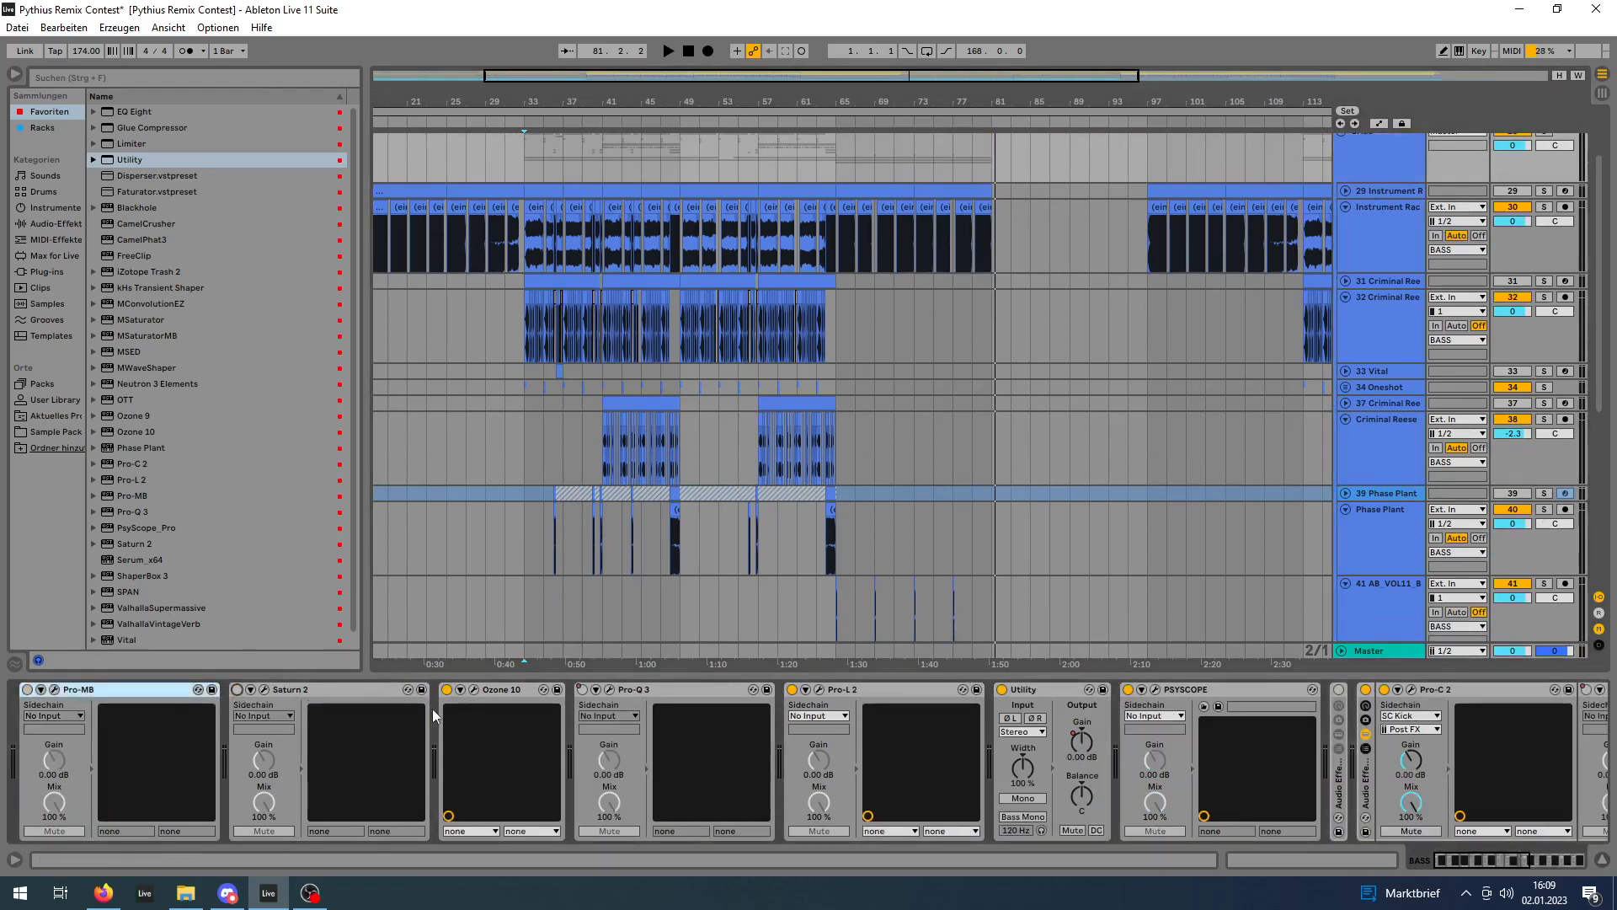
pyautogui.click(447, 690)
pyautogui.click(792, 690)
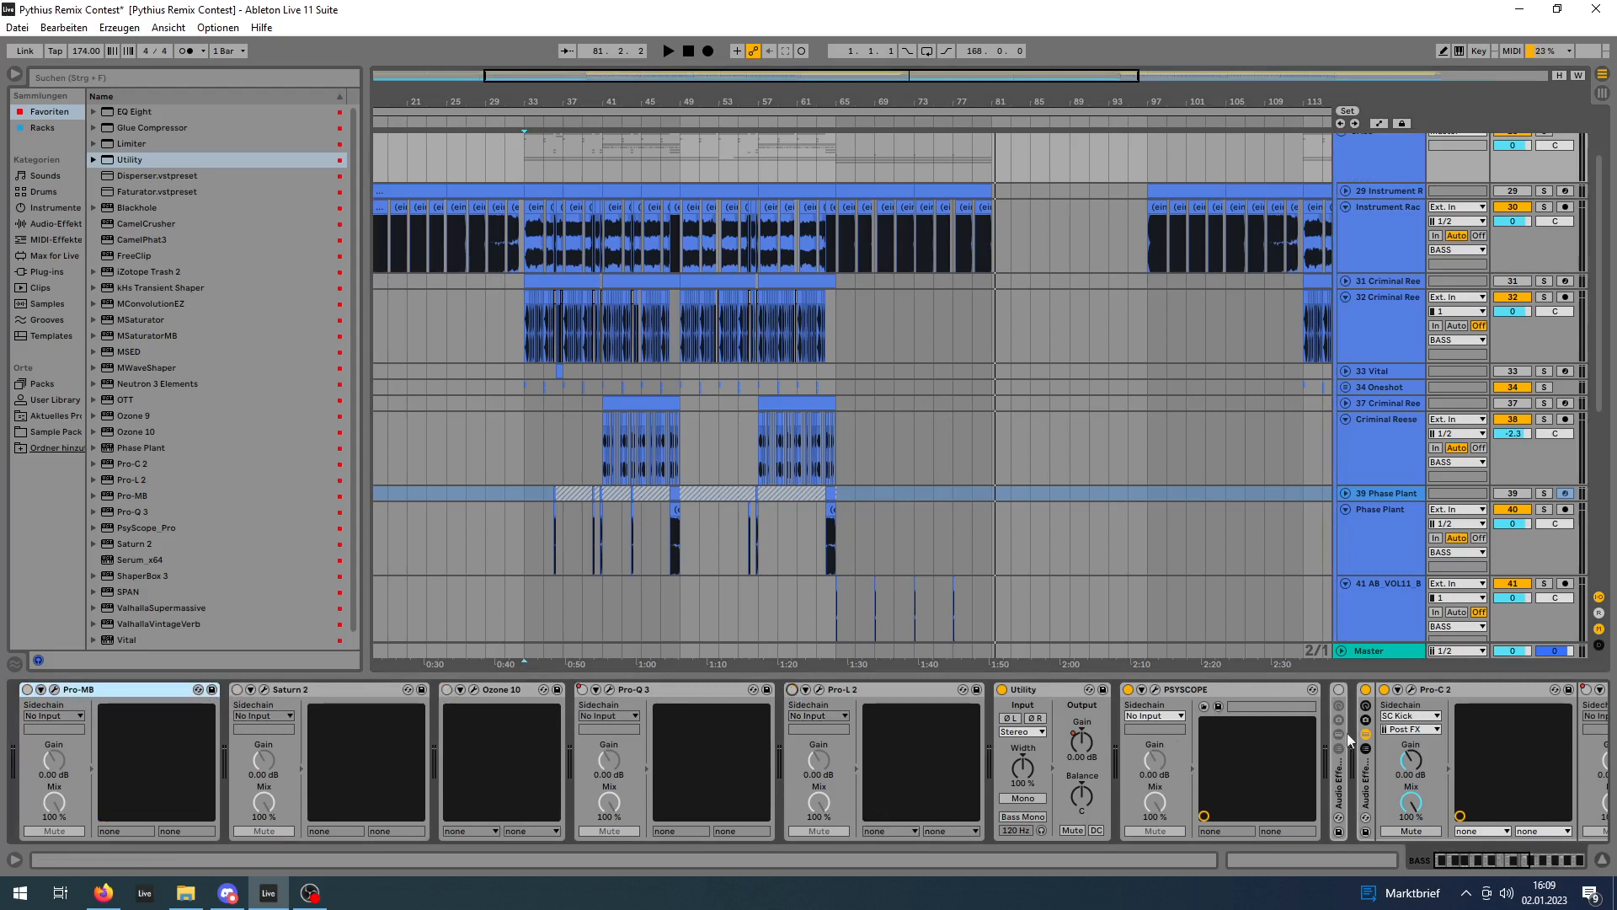
pyautogui.moveTo(1499, 868); pyautogui.dragTo(1510, 867)
pyautogui.click(1176, 689)
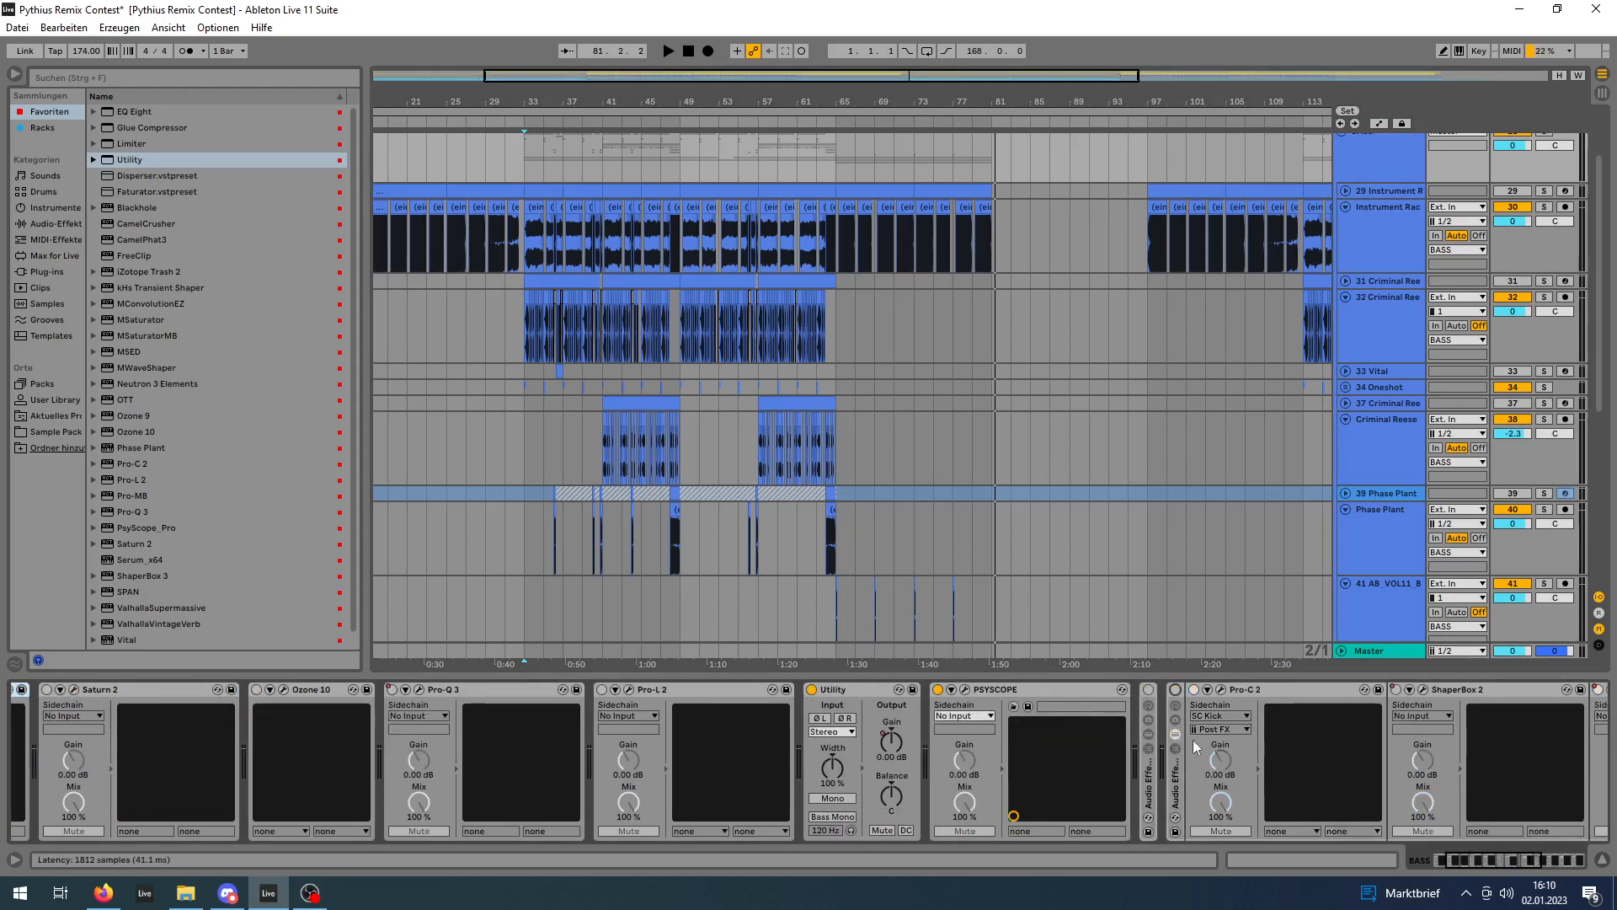
# Solo the frozen Instrument Rack audio track 30 and play it from bar 65.
pyautogui.scroll(2, 1340, 413)
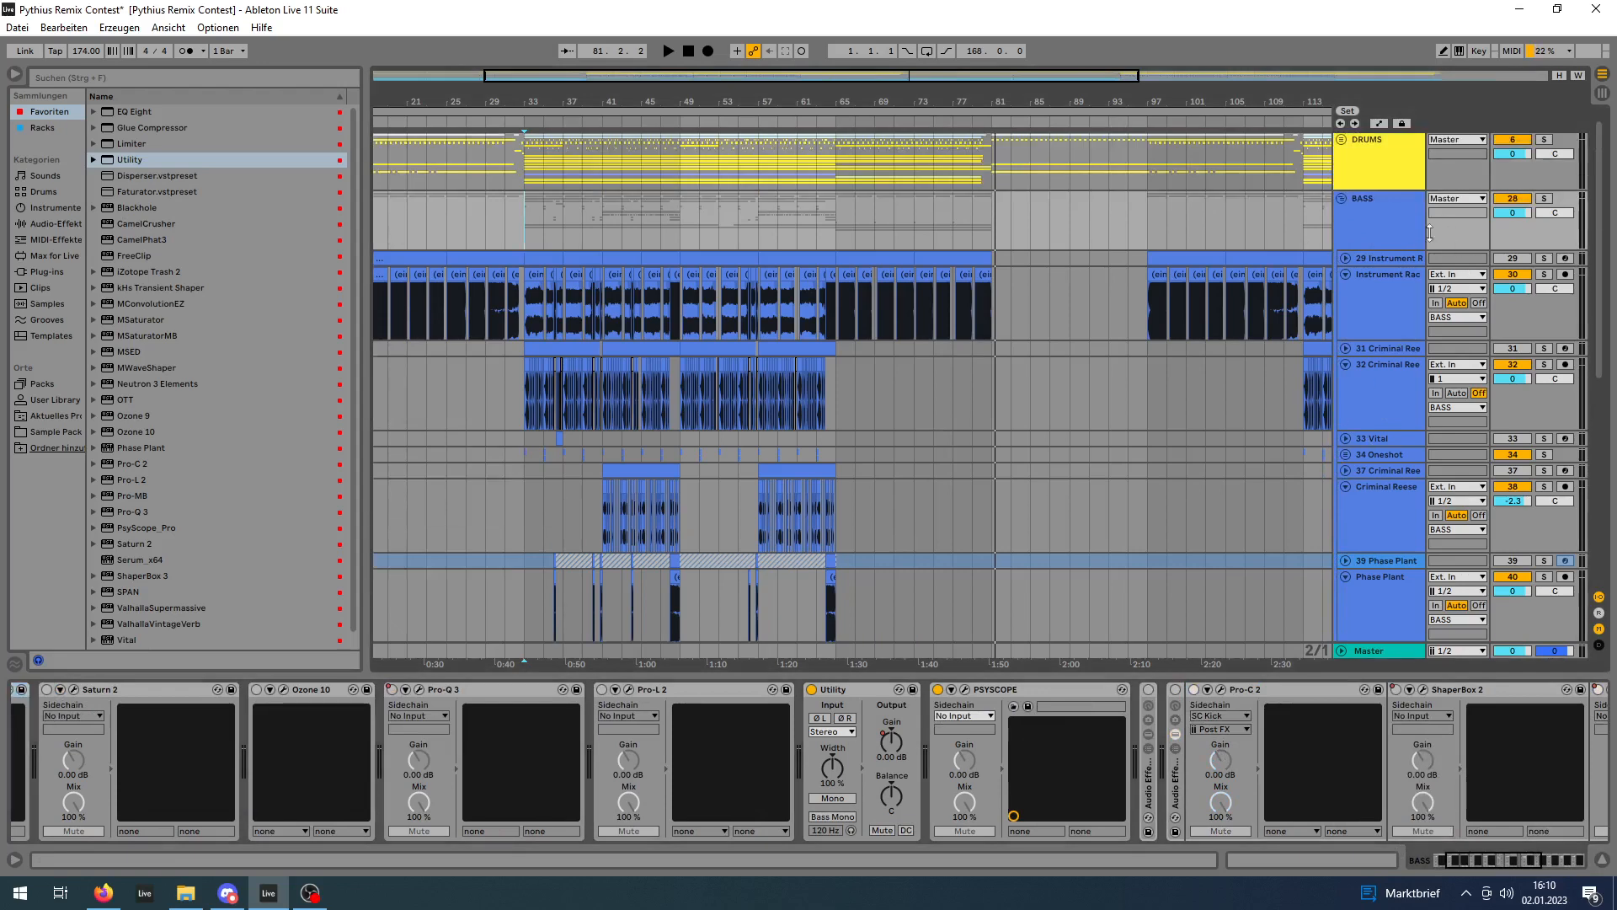
pyautogui.click(841, 317)
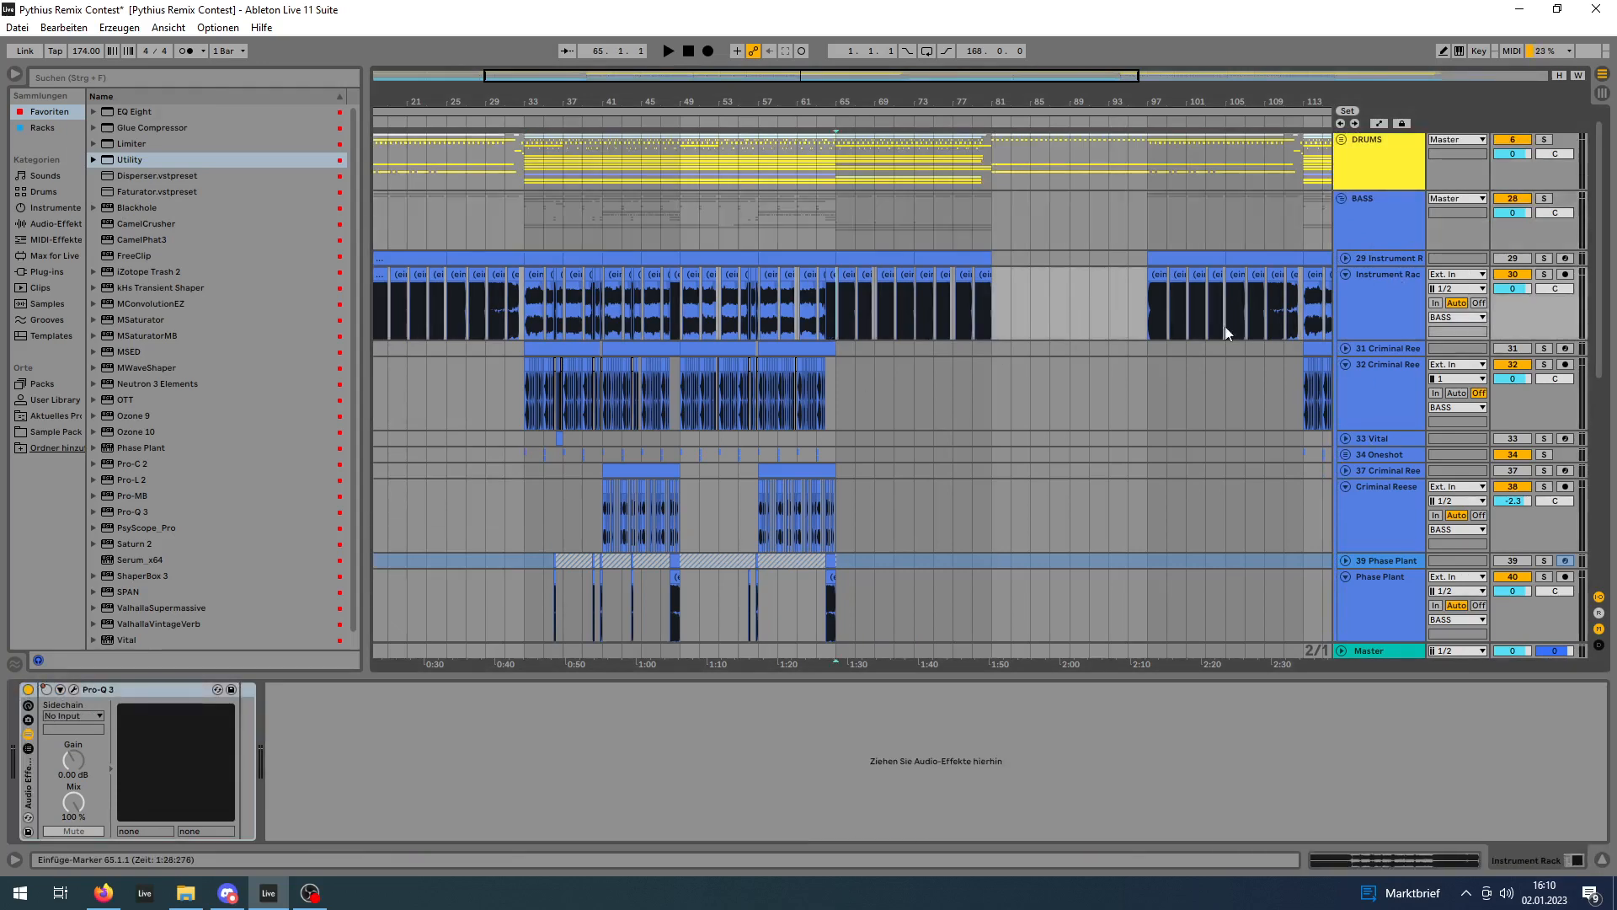
pyautogui.click(1546, 275)
pyautogui.press('+')
pyautogui.press('+')
pyautogui.press('+')
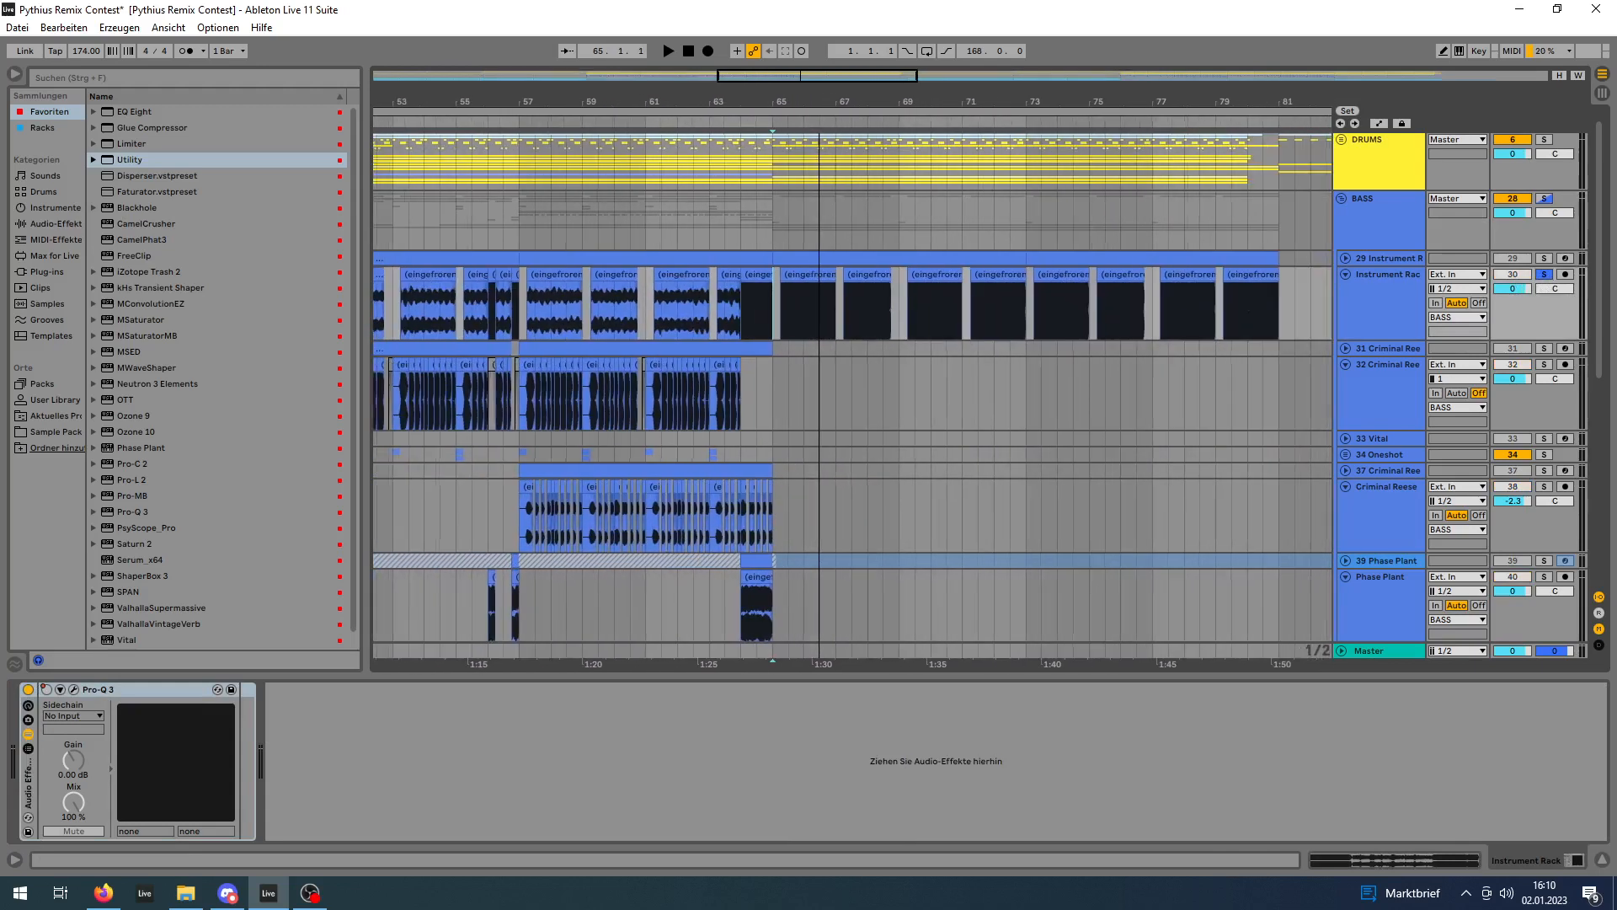
pyautogui.press('space')
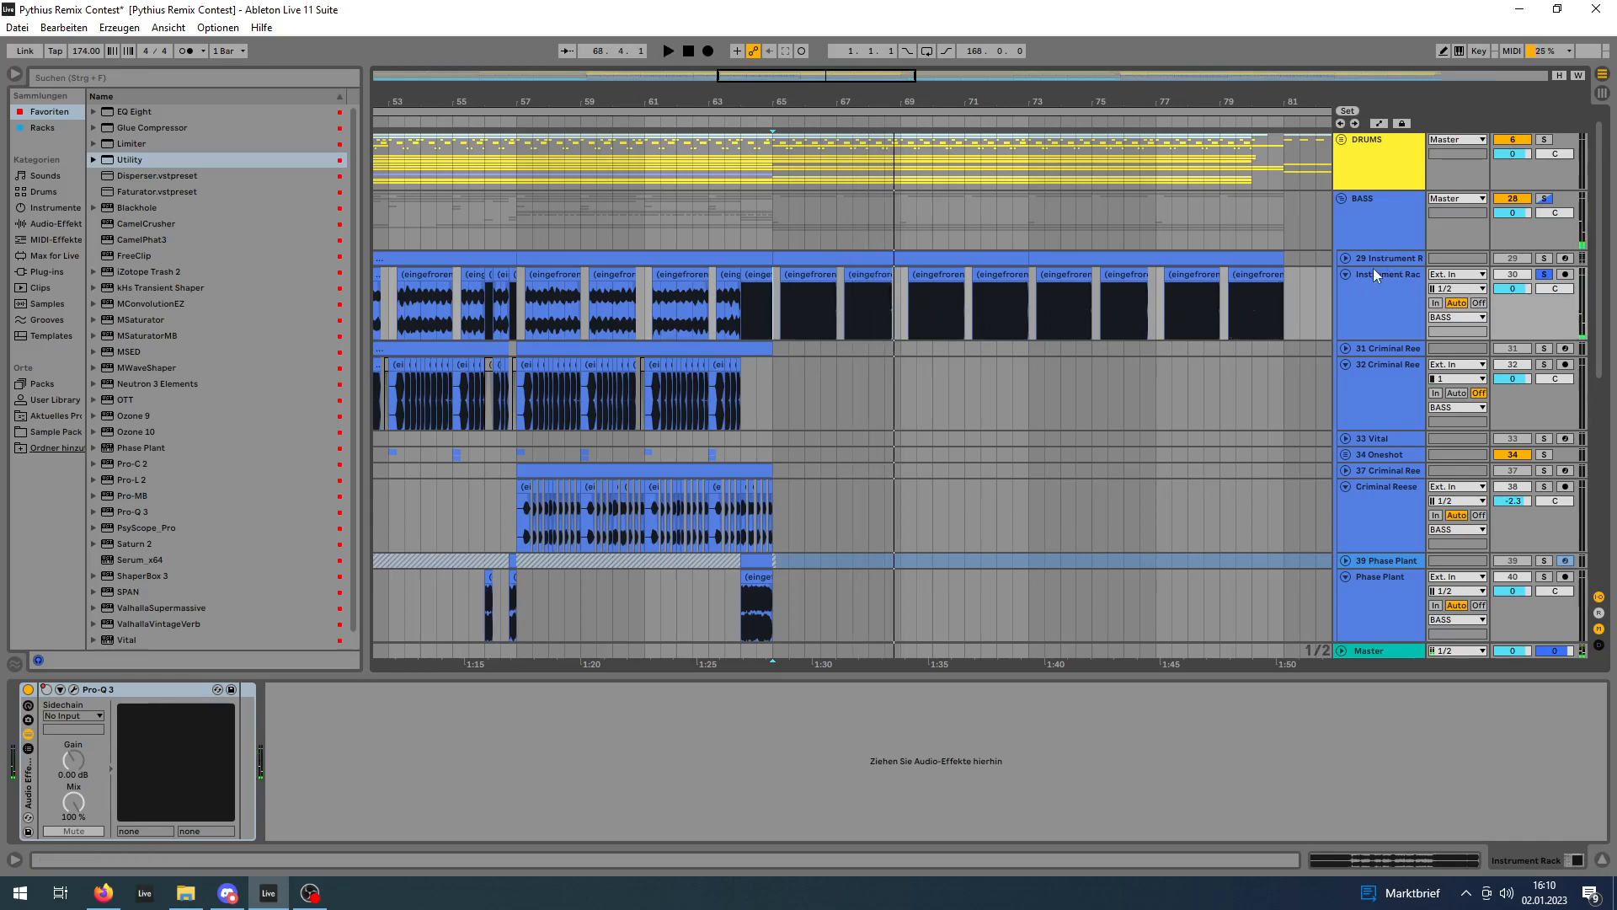
# Unfold the 29 Instrument Rack MIDI track, solo it and play it from bar 65.
pyautogui.click(1346, 260)
pyautogui.click(1380, 212)
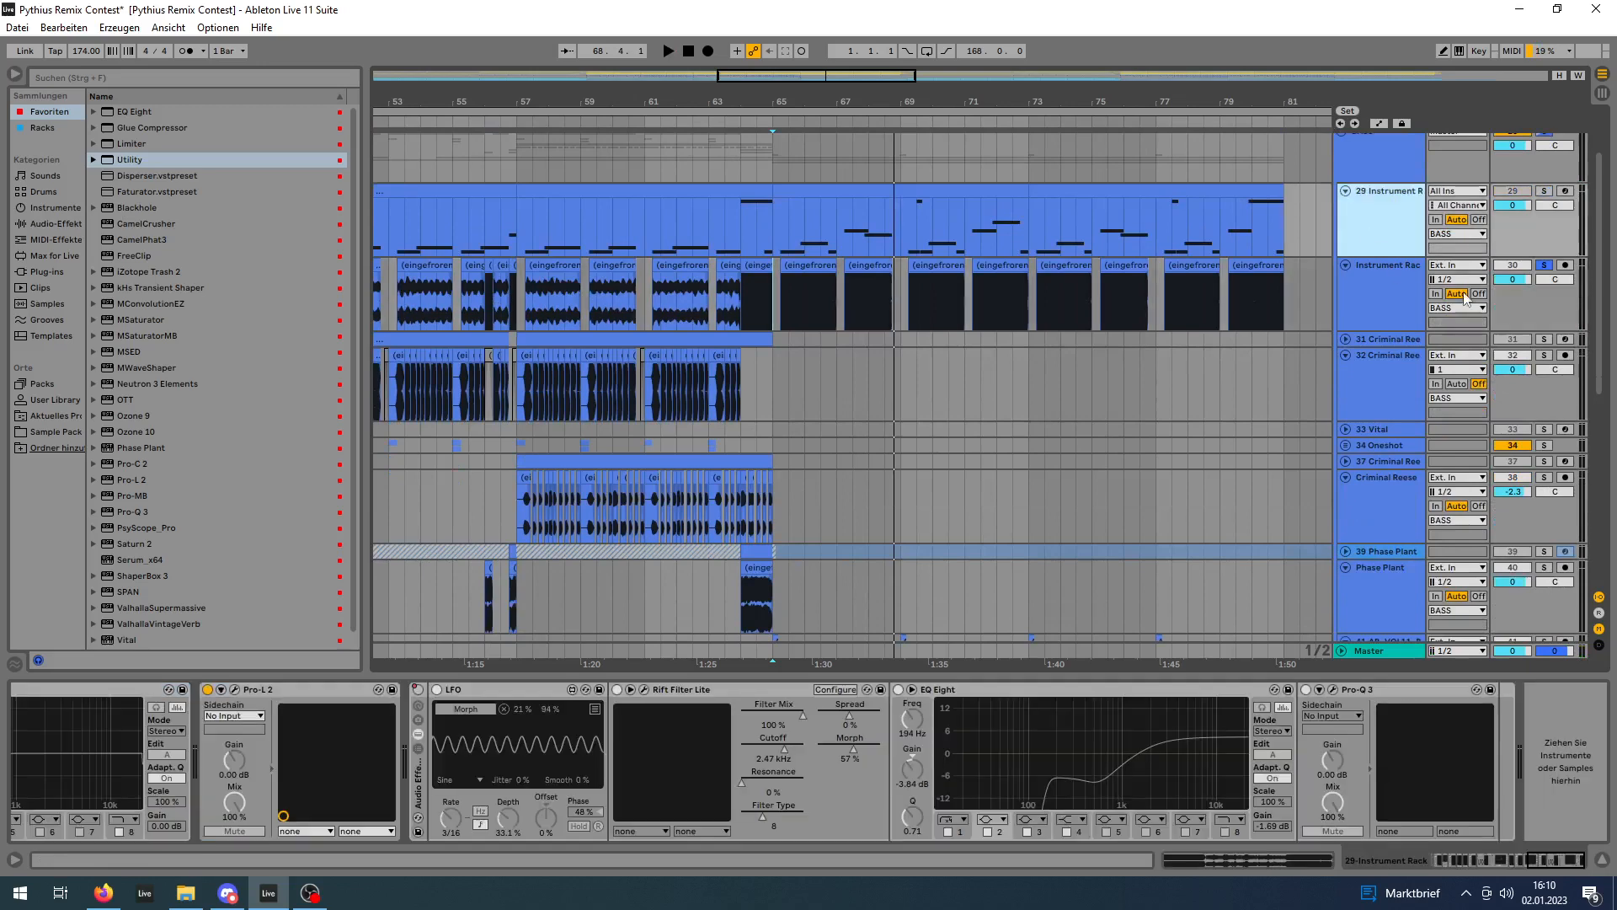
pyautogui.click(1544, 192)
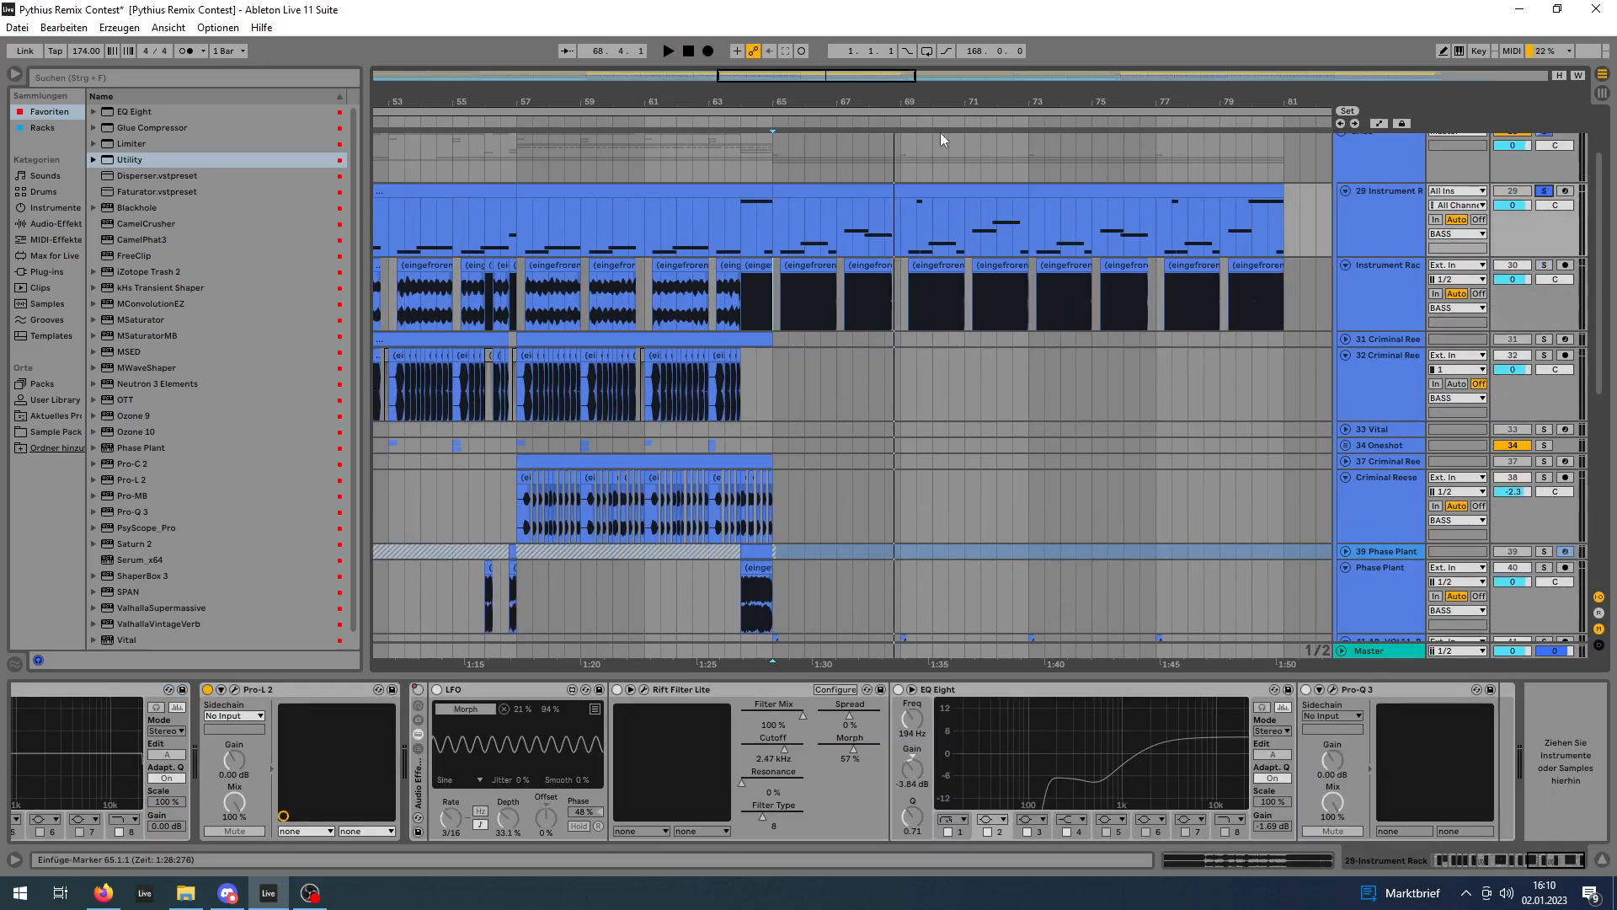
pyautogui.moveTo(833, 101)
pyautogui.mouseDown()
pyautogui.moveTo(833, 173)
pyautogui.moveTo(833, 108)
pyautogui.mouseUp()
pyautogui.press('space')
pyautogui.press('space')
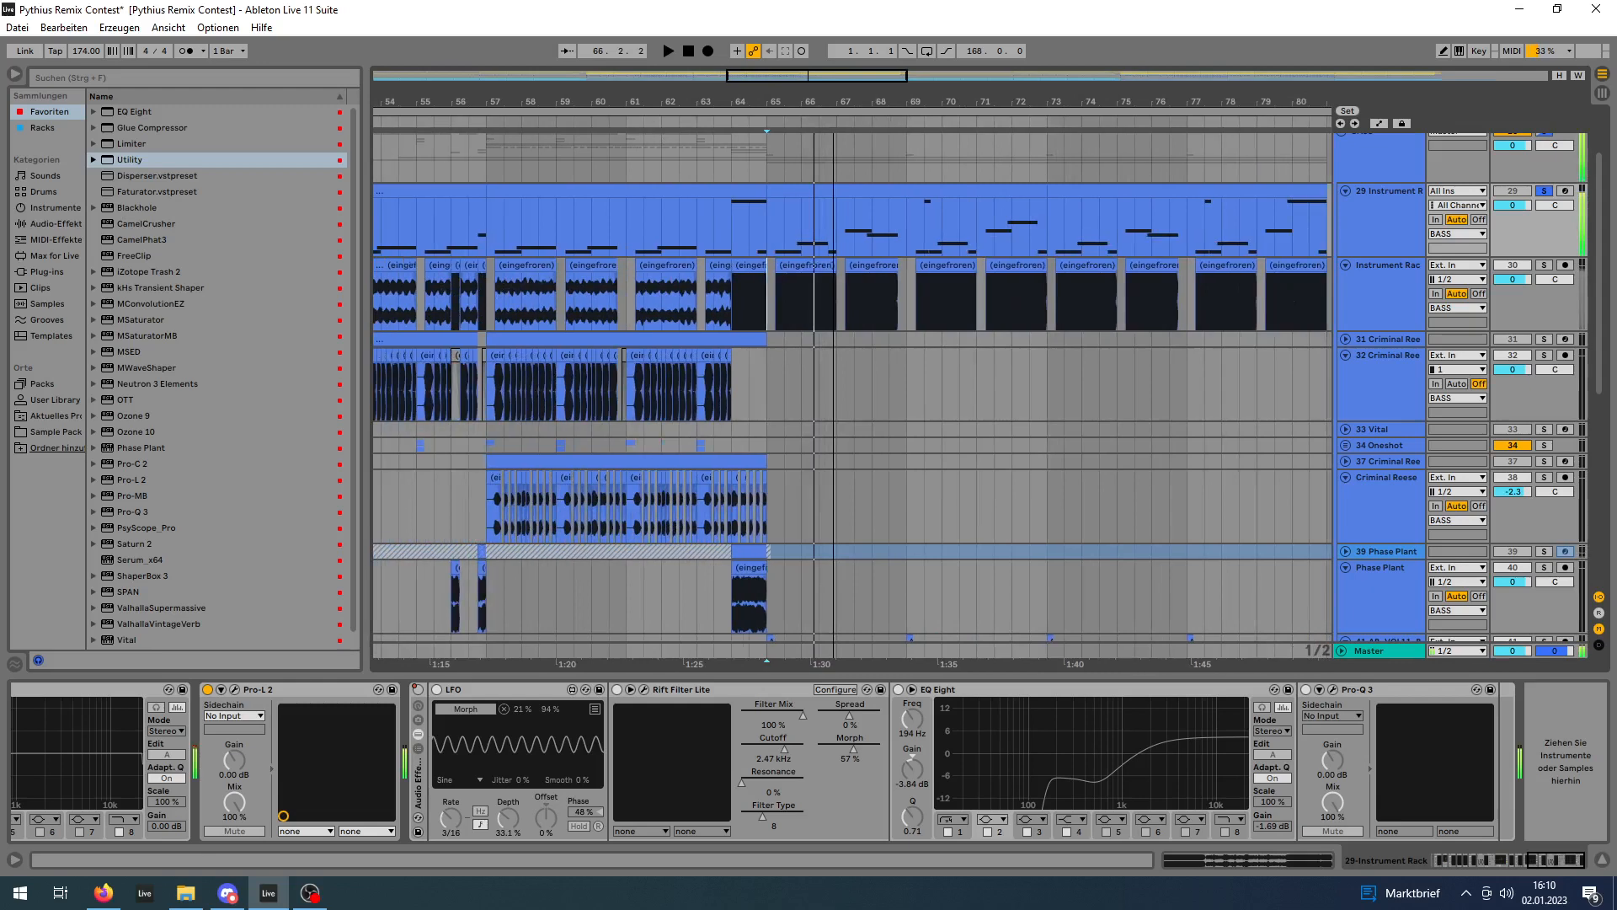
# Bypass the LFO rack, both Pro-Q 3s, Erosion, Saturn 2, OTT and MSaturator on the 29 Instrument Rack track and play the result.
pyautogui.click(1548, 861)
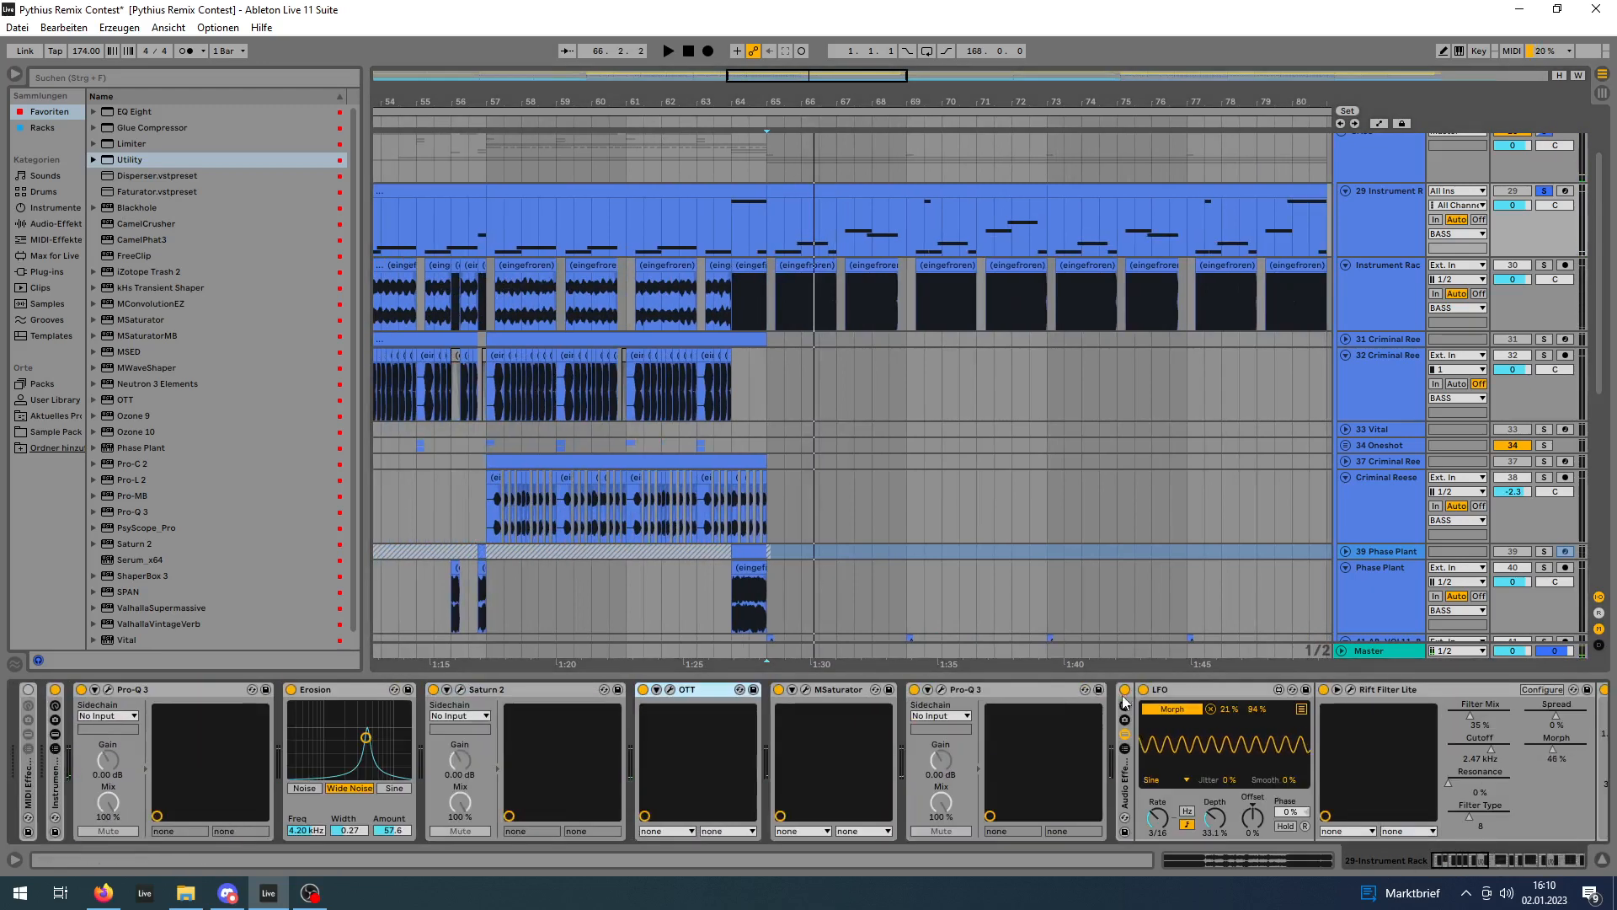
pyautogui.click(1132, 698)
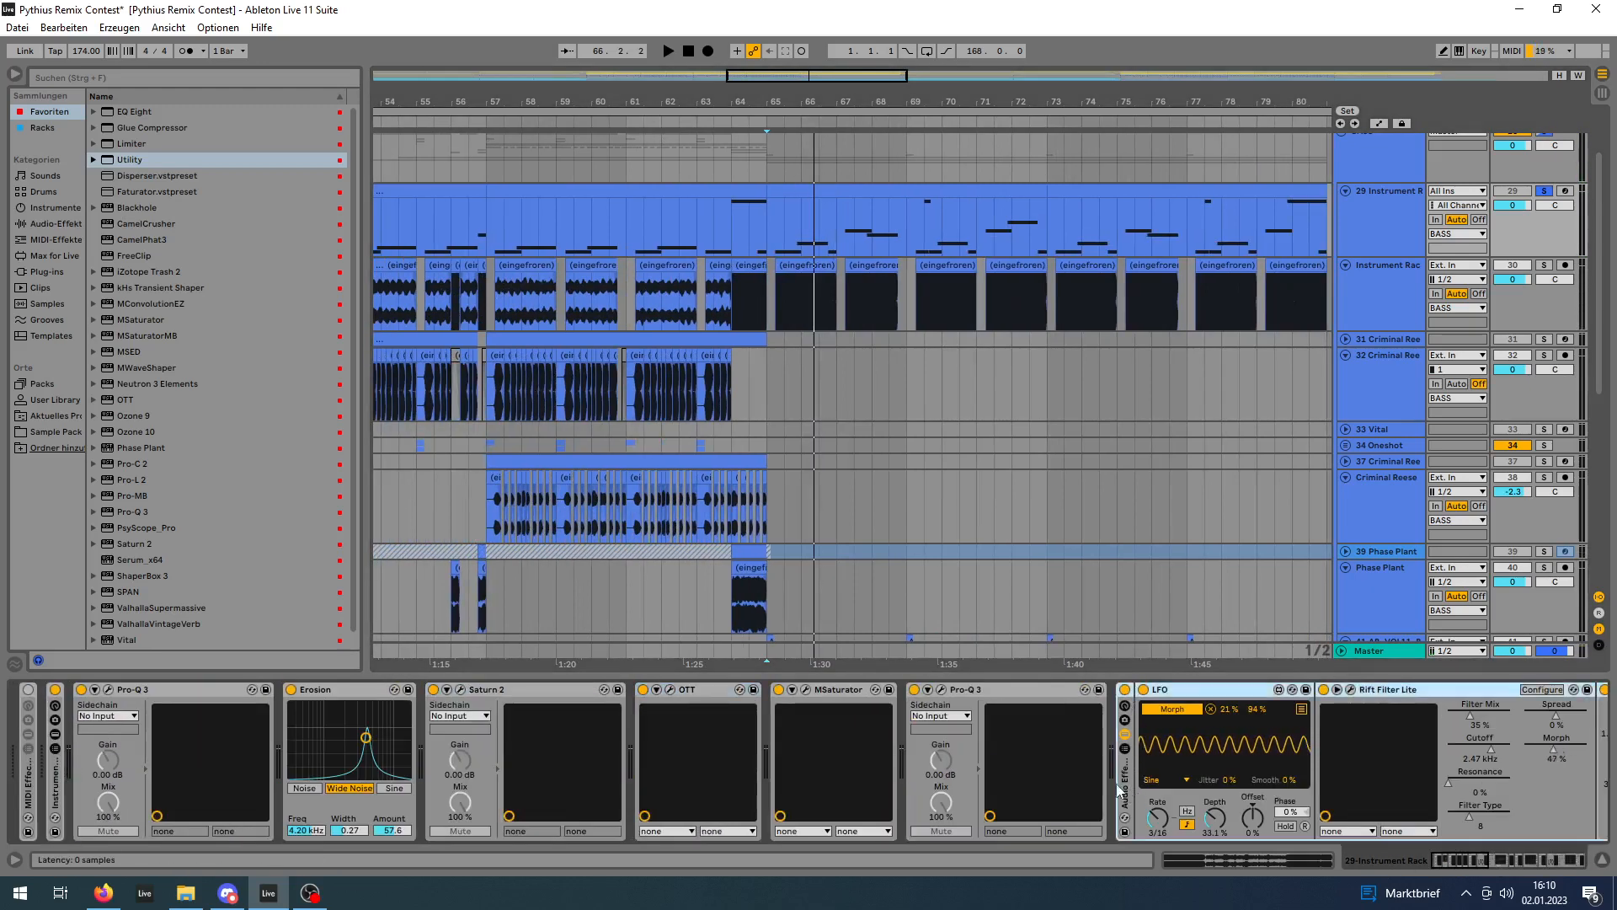
pyautogui.click(1126, 690)
pyautogui.click(1036, 690)
pyautogui.click(160, 691)
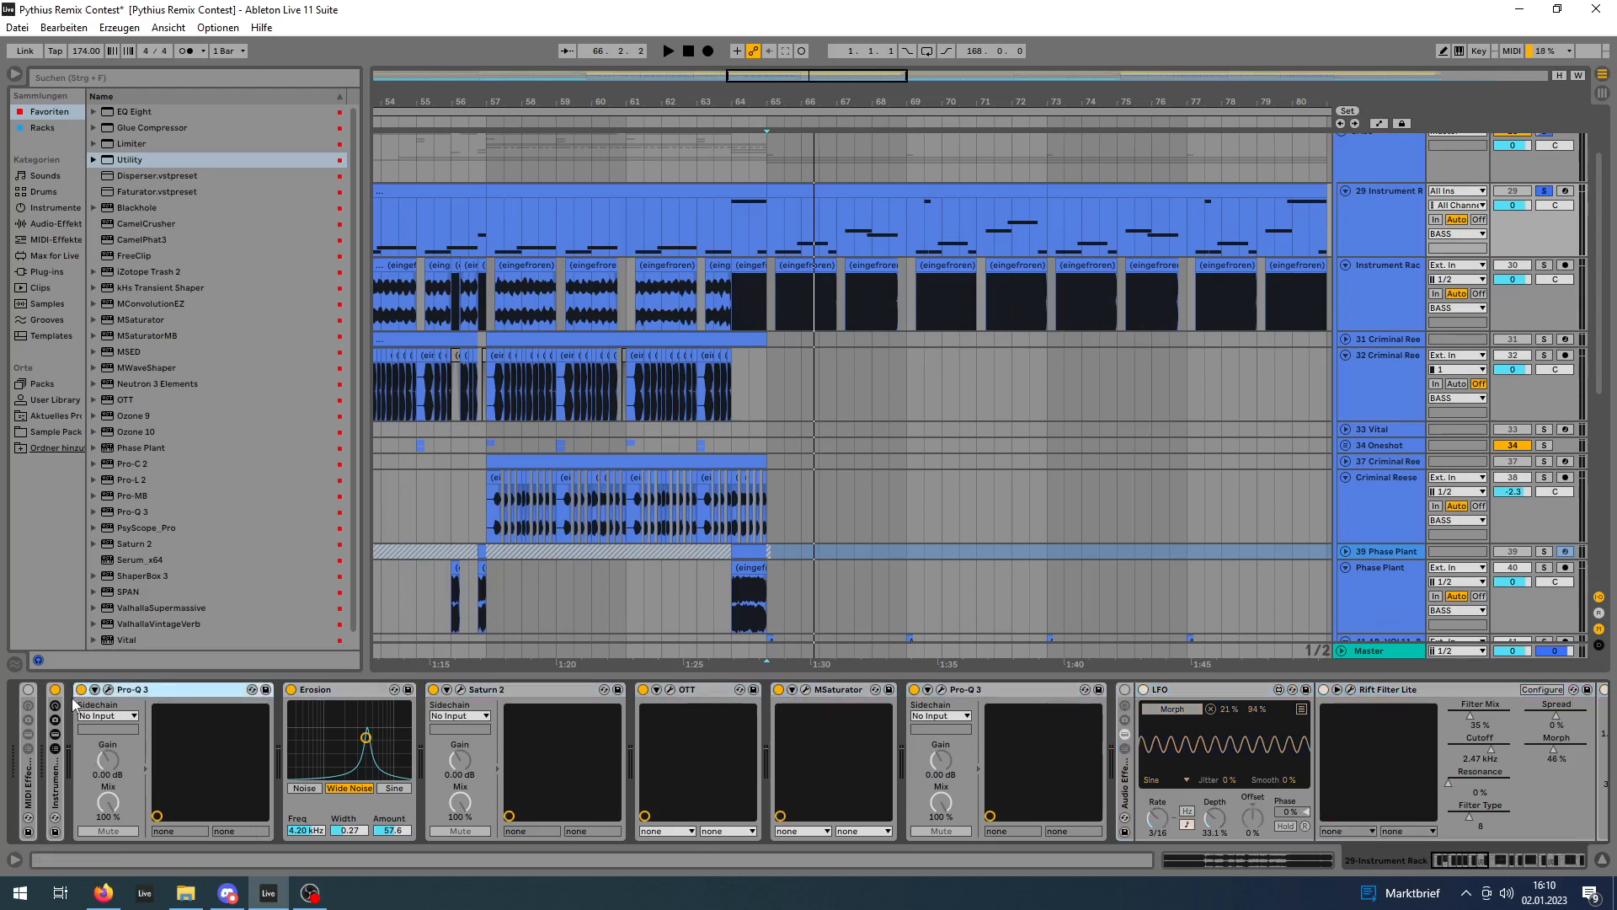
pyautogui.click(924, 703)
pyautogui.click(913, 691)
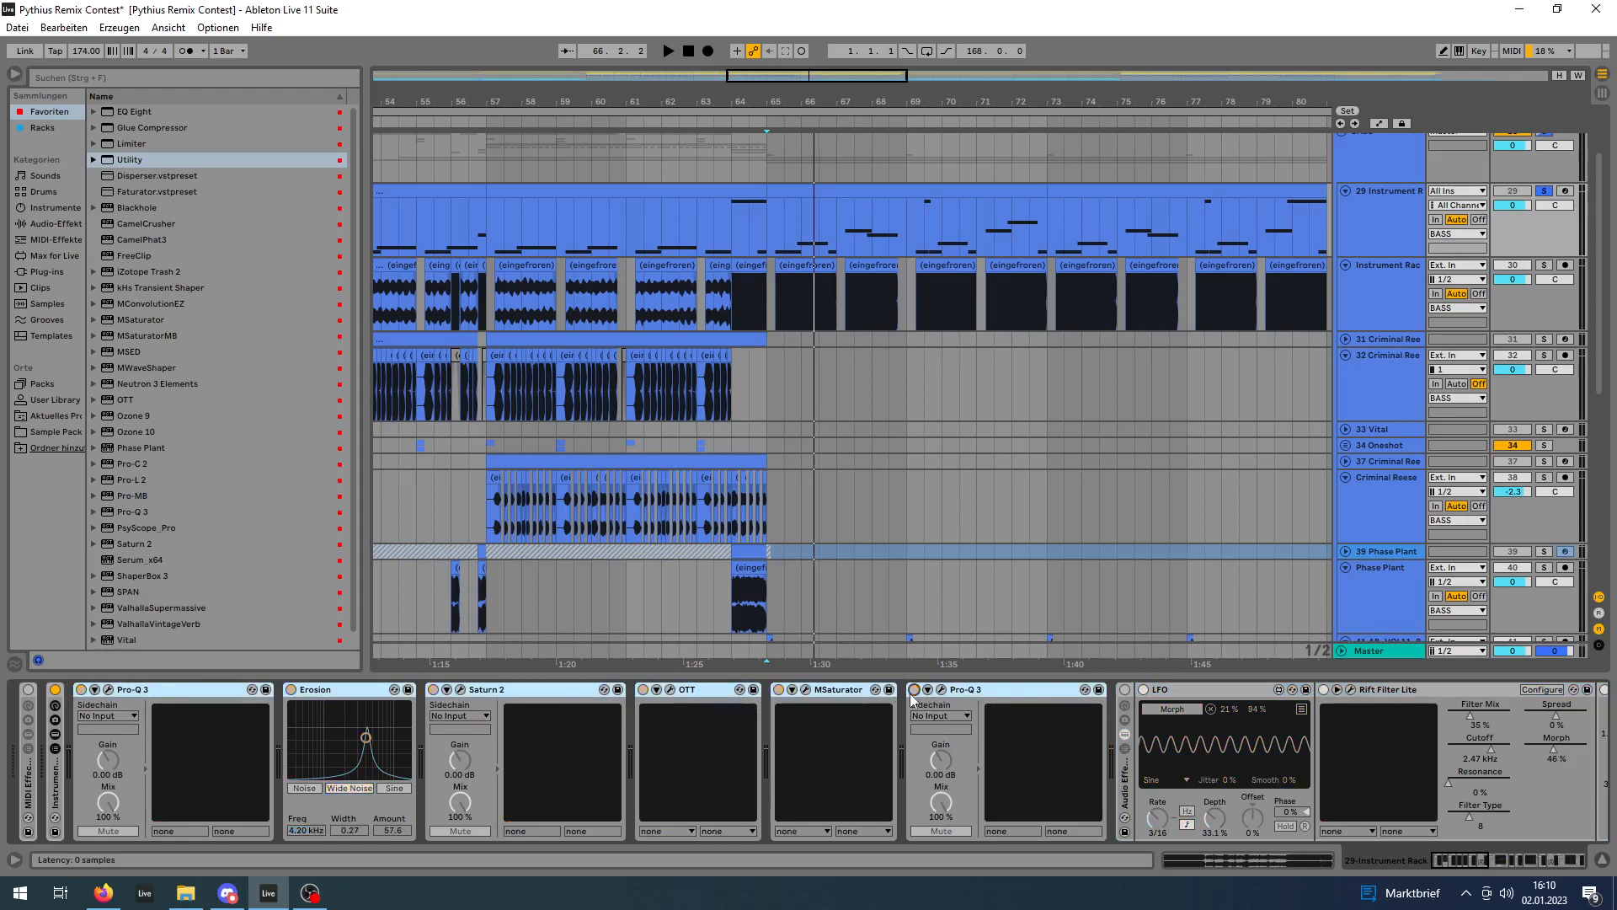
pyautogui.press('space')
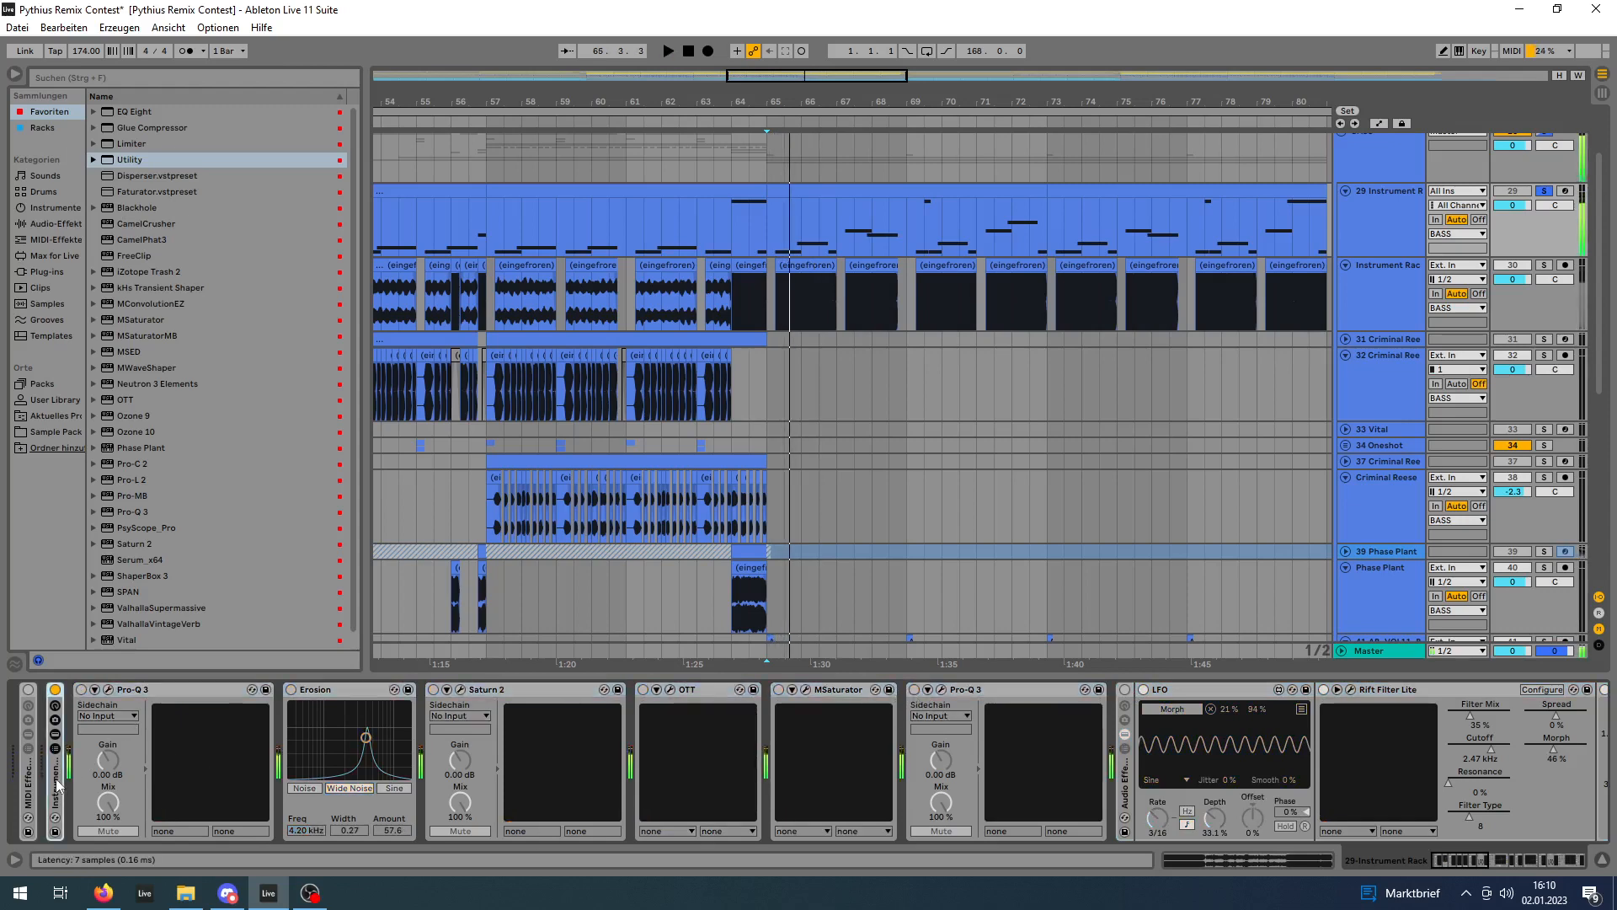
# Expand the Instrument Rack, bypass the effects behind Serum in its chains, and solo the first Serum_x64 chain.
pyautogui.click(56, 782)
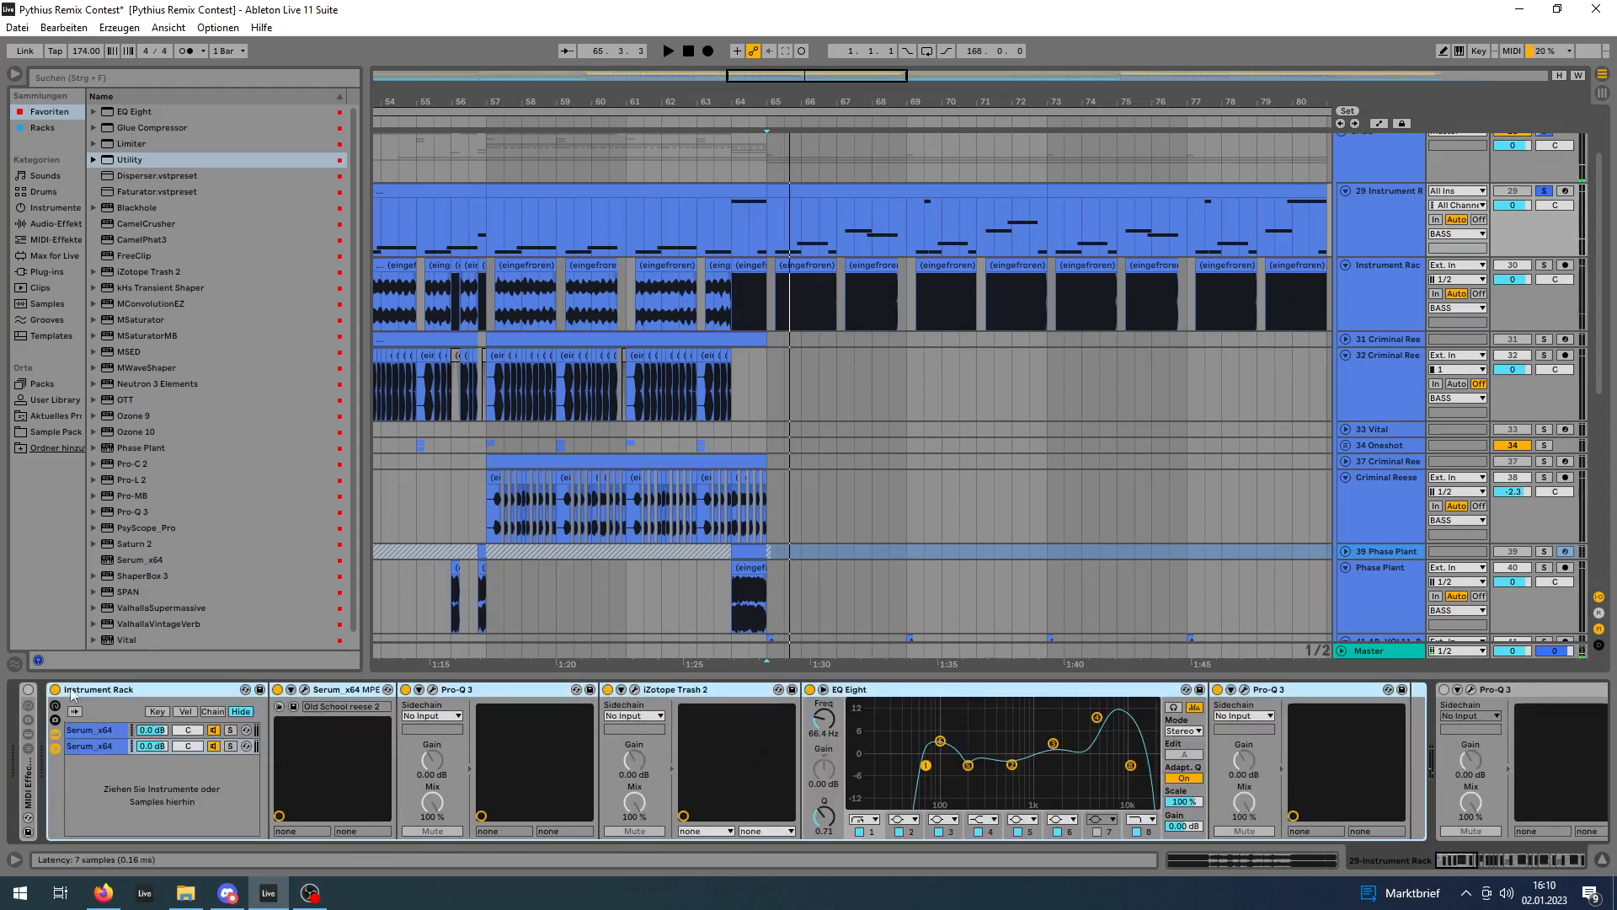
pyautogui.click(118, 746)
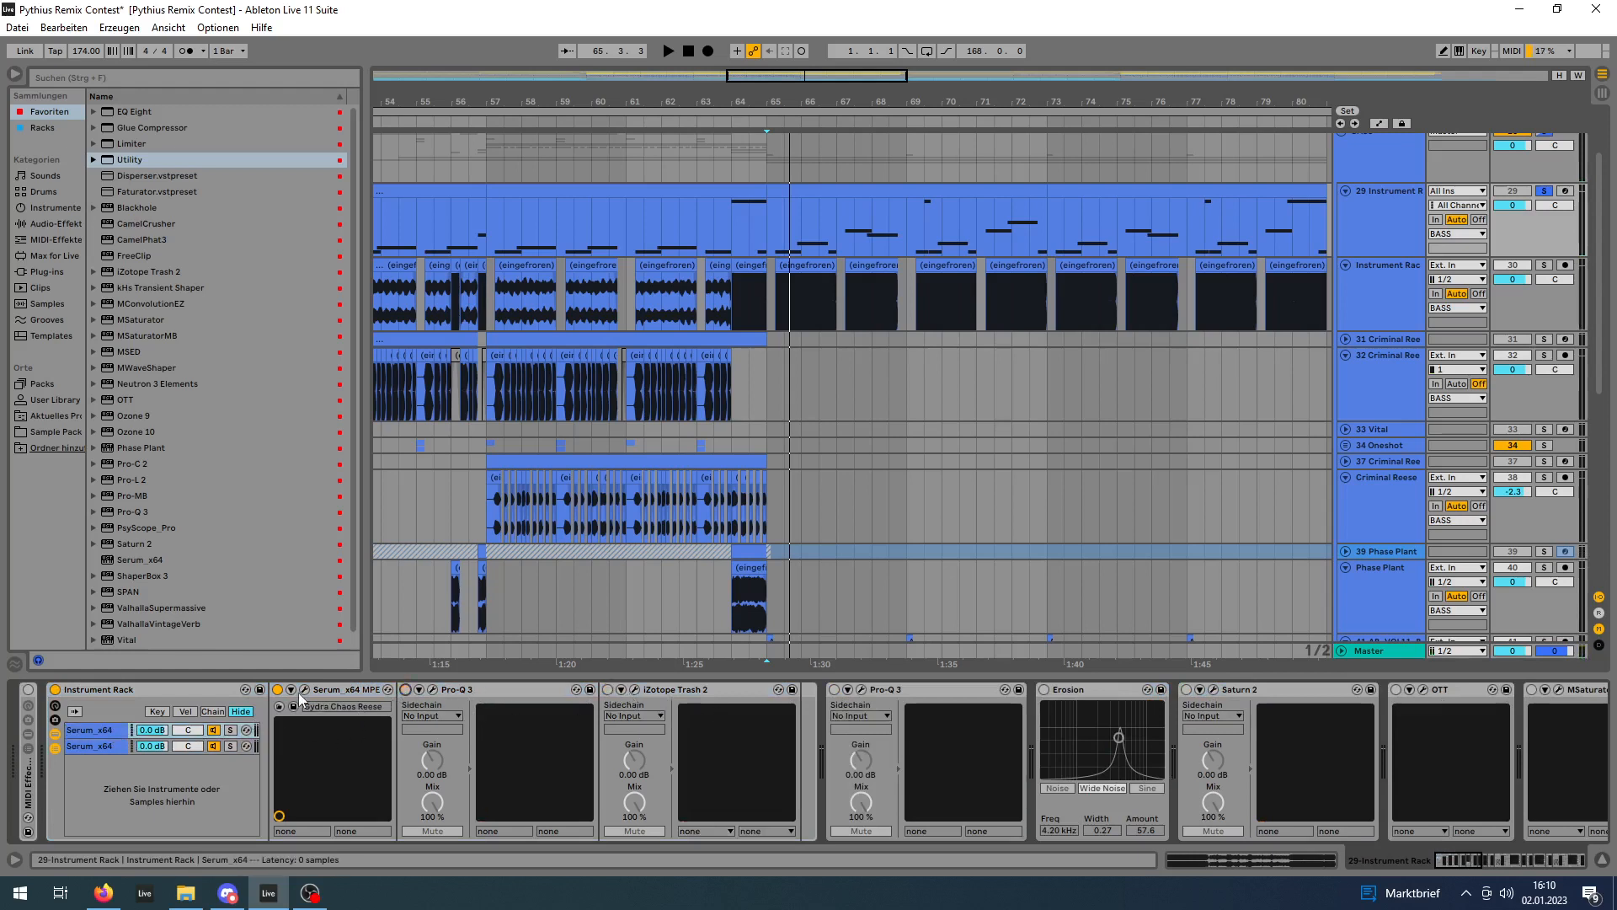
pyautogui.click(230, 729)
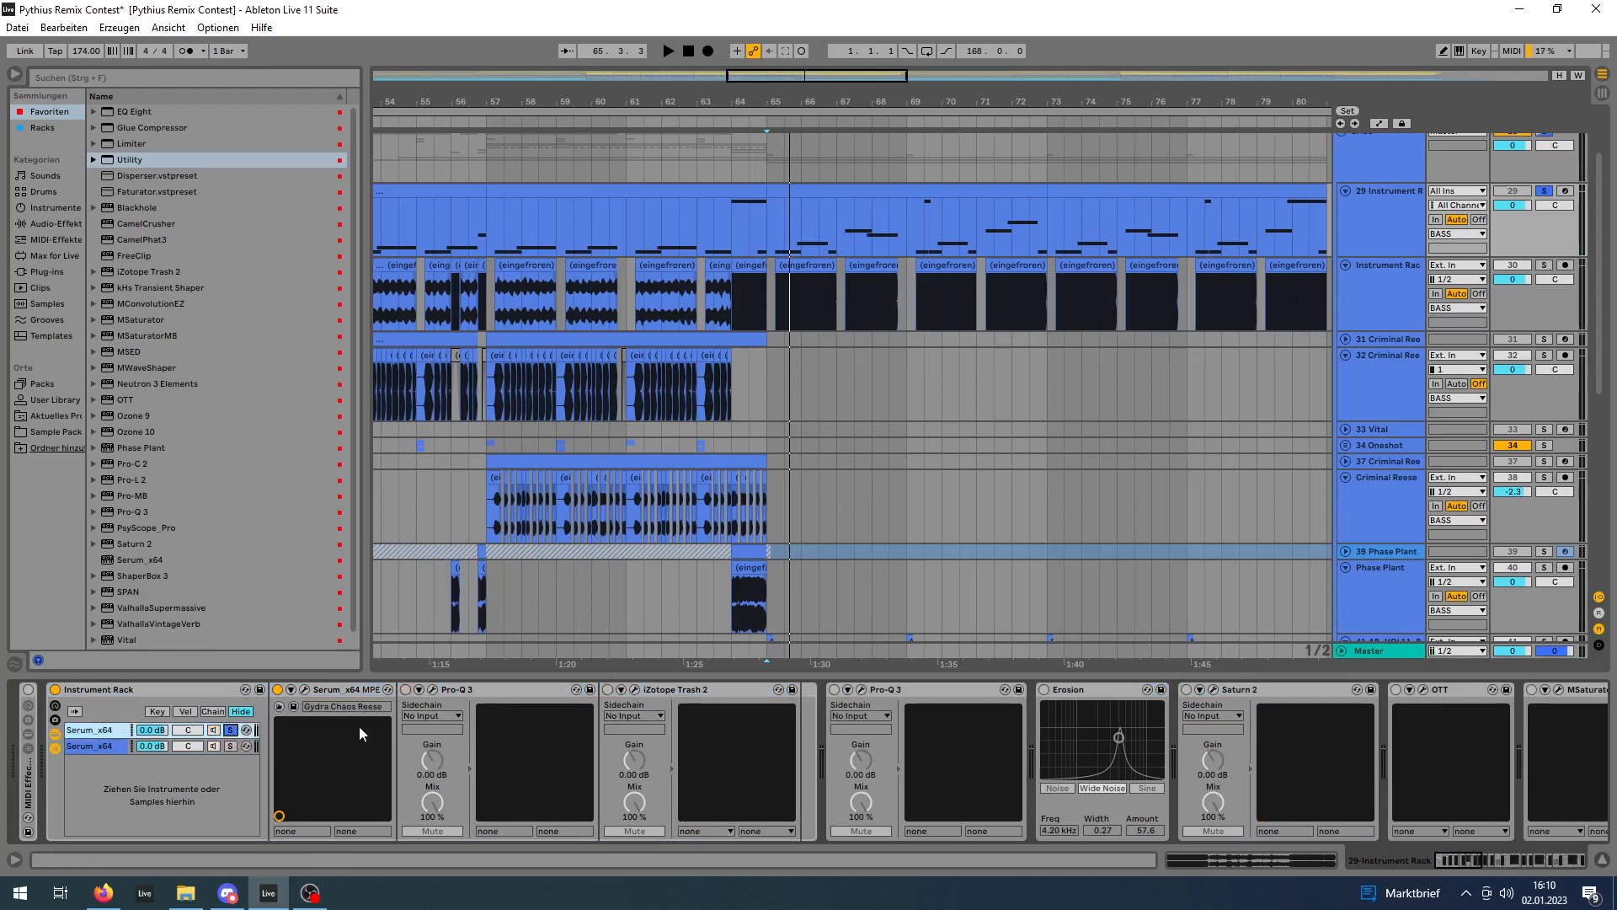
pyautogui.click(85, 749)
pyautogui.click(86, 730)
pyautogui.click(89, 747)
pyautogui.click(90, 731)
# Play the soloed chain and examine the oscillator and effects pages of its Serum patch Gydra Chaos Reese.
pyautogui.moveTo(903, 91); pyautogui.dragTo(1011, 143)
pyautogui.press('space')
pyautogui.press('space')
pyautogui.click(304, 689)
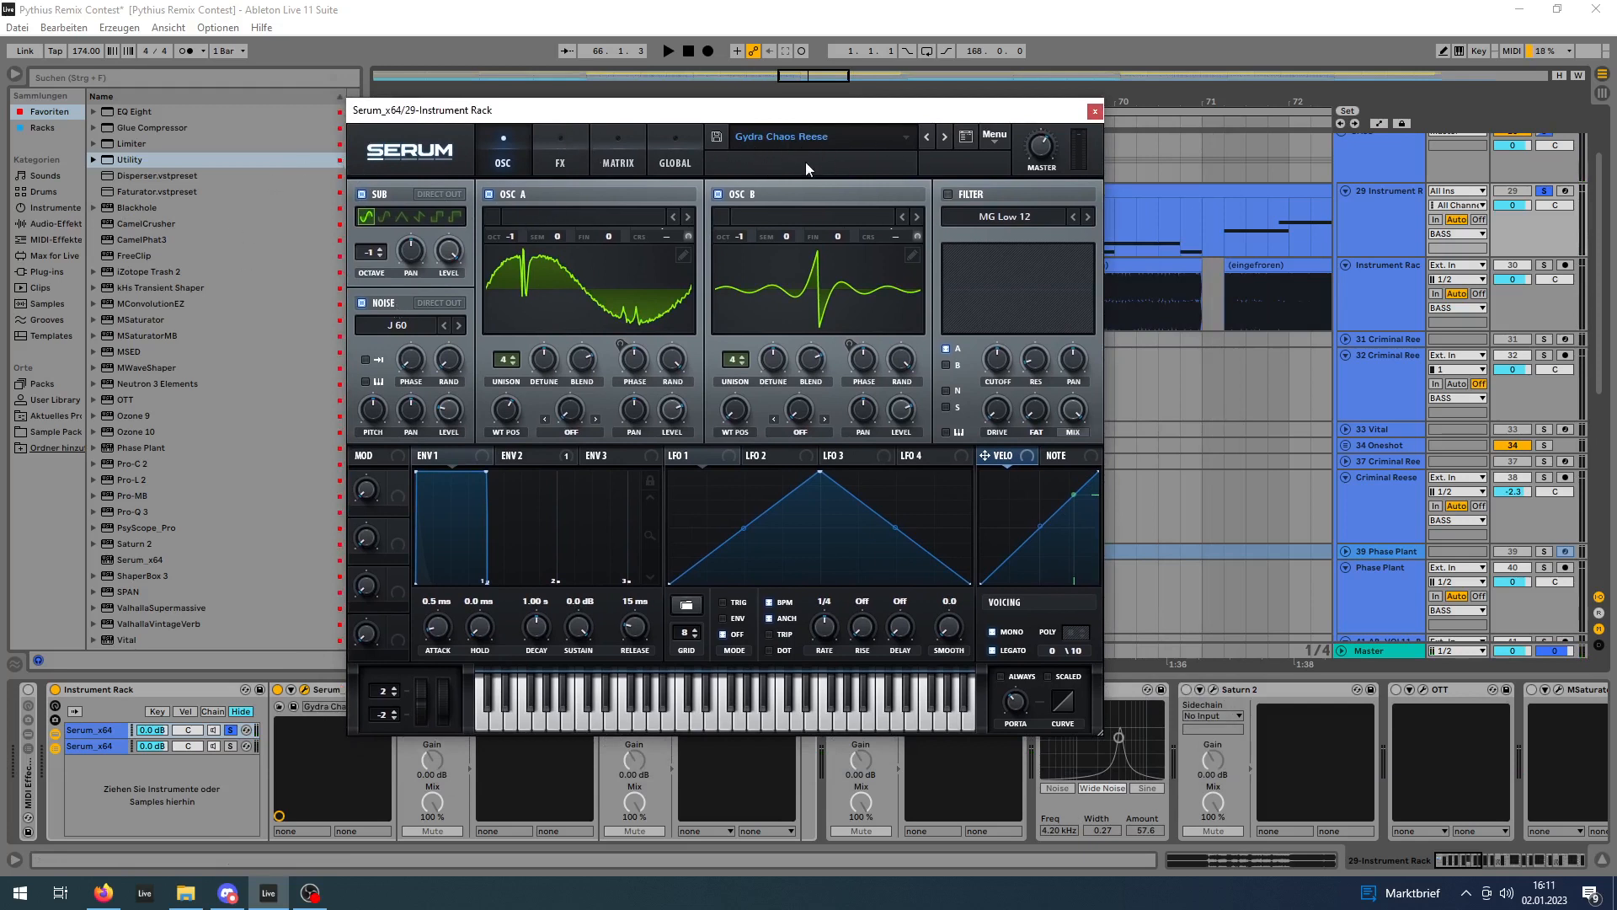
pyautogui.click(549, 168)
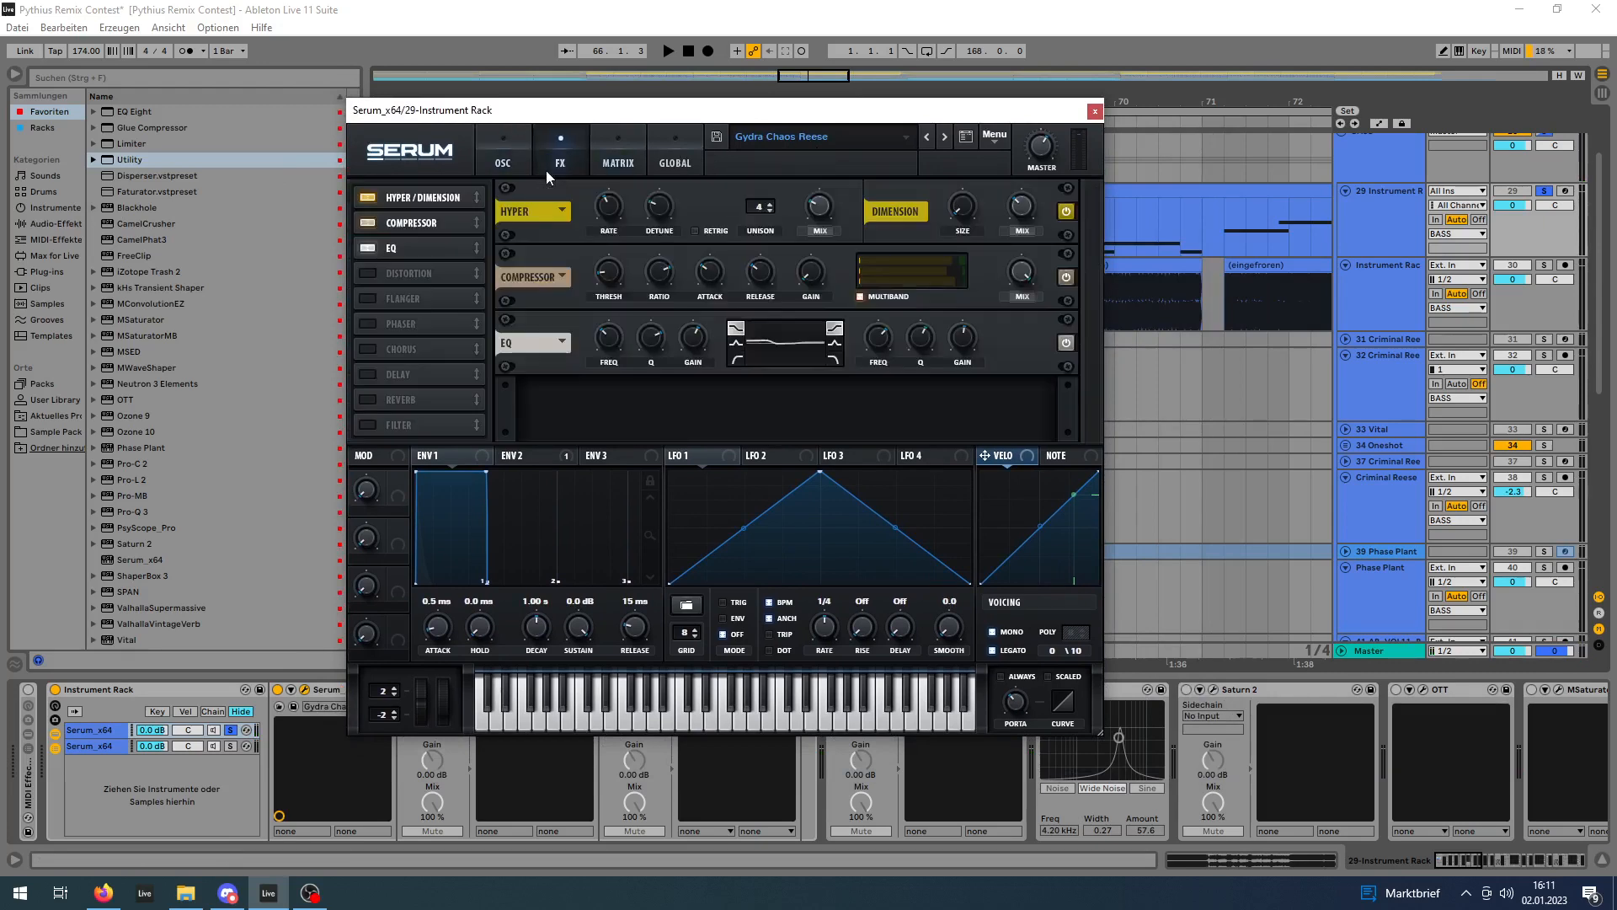
pyautogui.click(501, 155)
pyautogui.press('space')
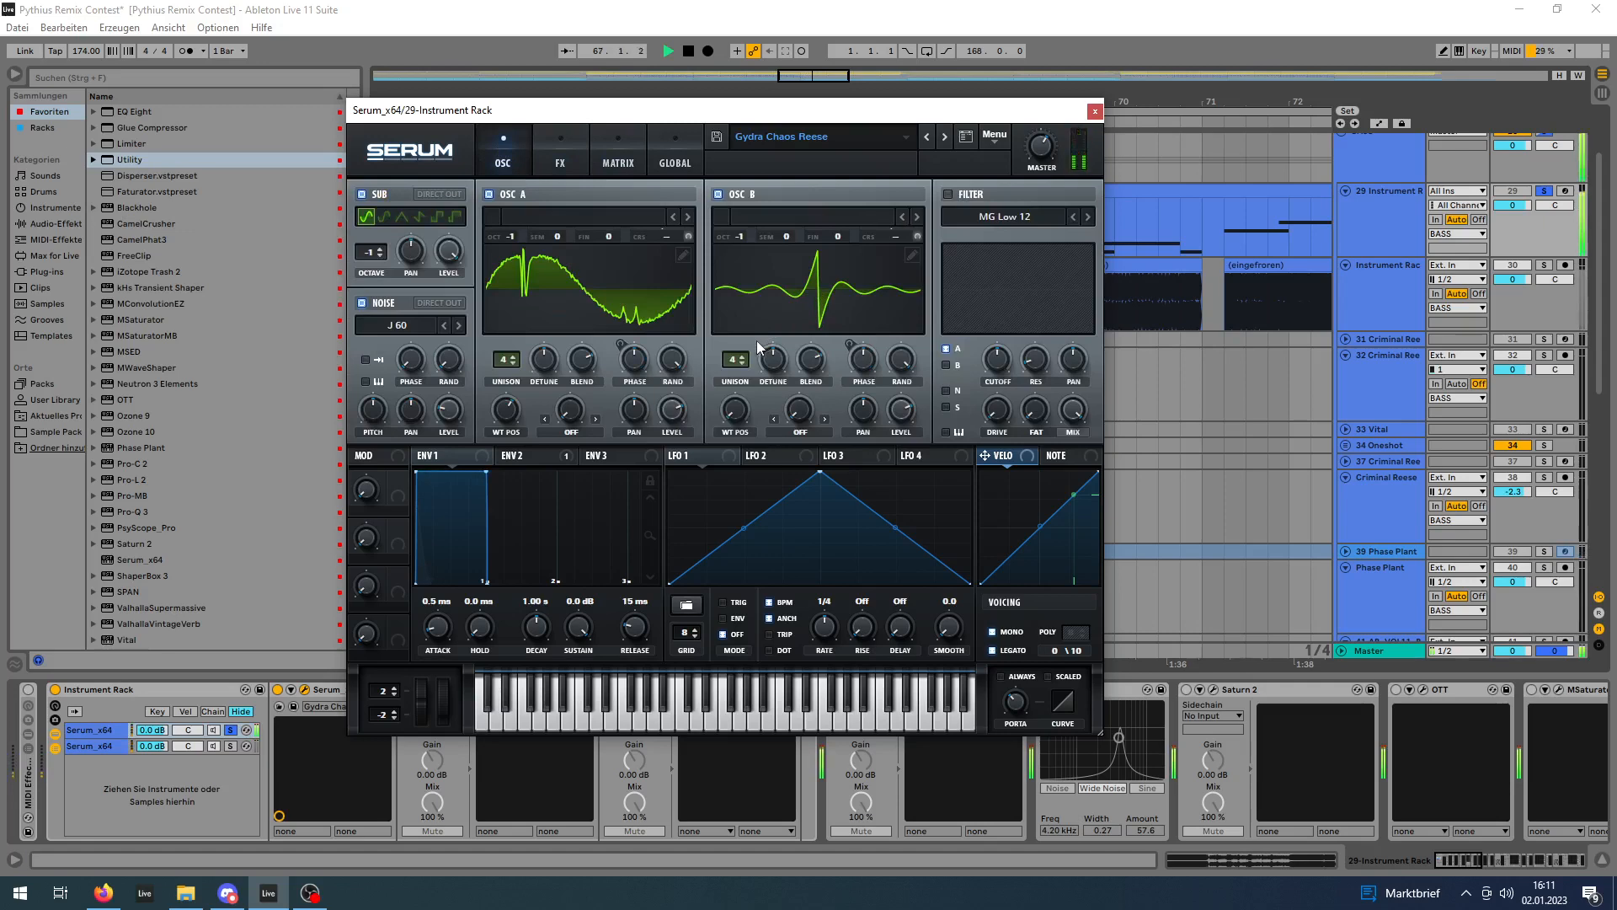
pyautogui.press('space')
# Examine the raw Serum patch's spectrum in the Master's SPAN analyzer during playback, and close the Serum window.
pyautogui.moveTo(969, 909); pyautogui.dragTo(1093, 274)
pyautogui.press('space')
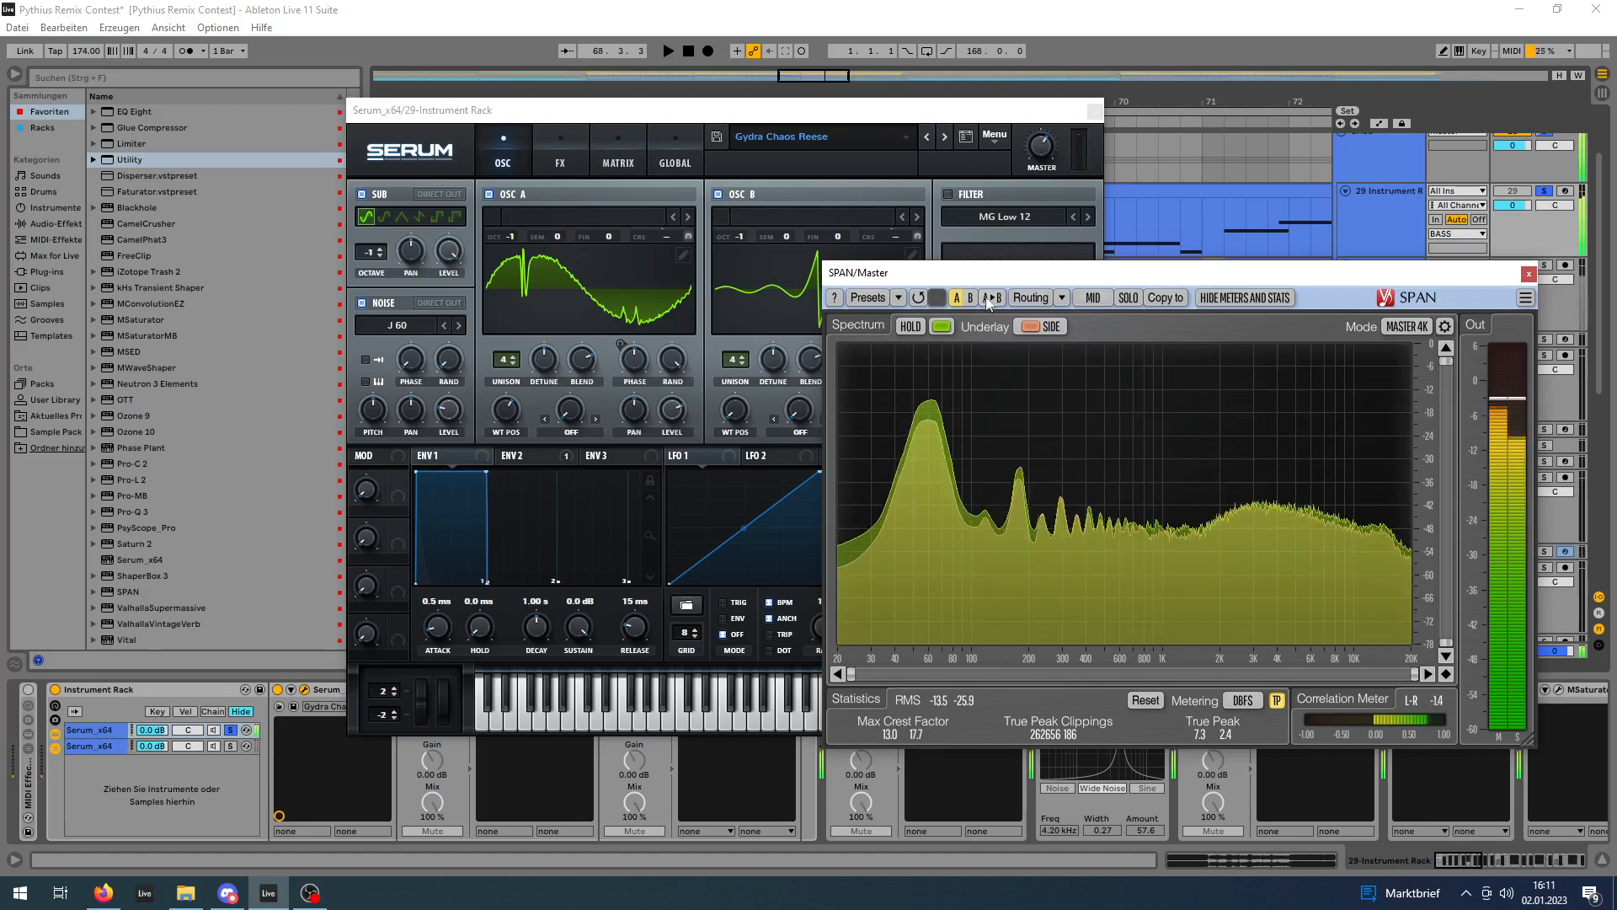
pyautogui.press('space')
pyautogui.moveTo(1102, 116); pyautogui.dragTo(968, 102)
pyautogui.click(961, 94)
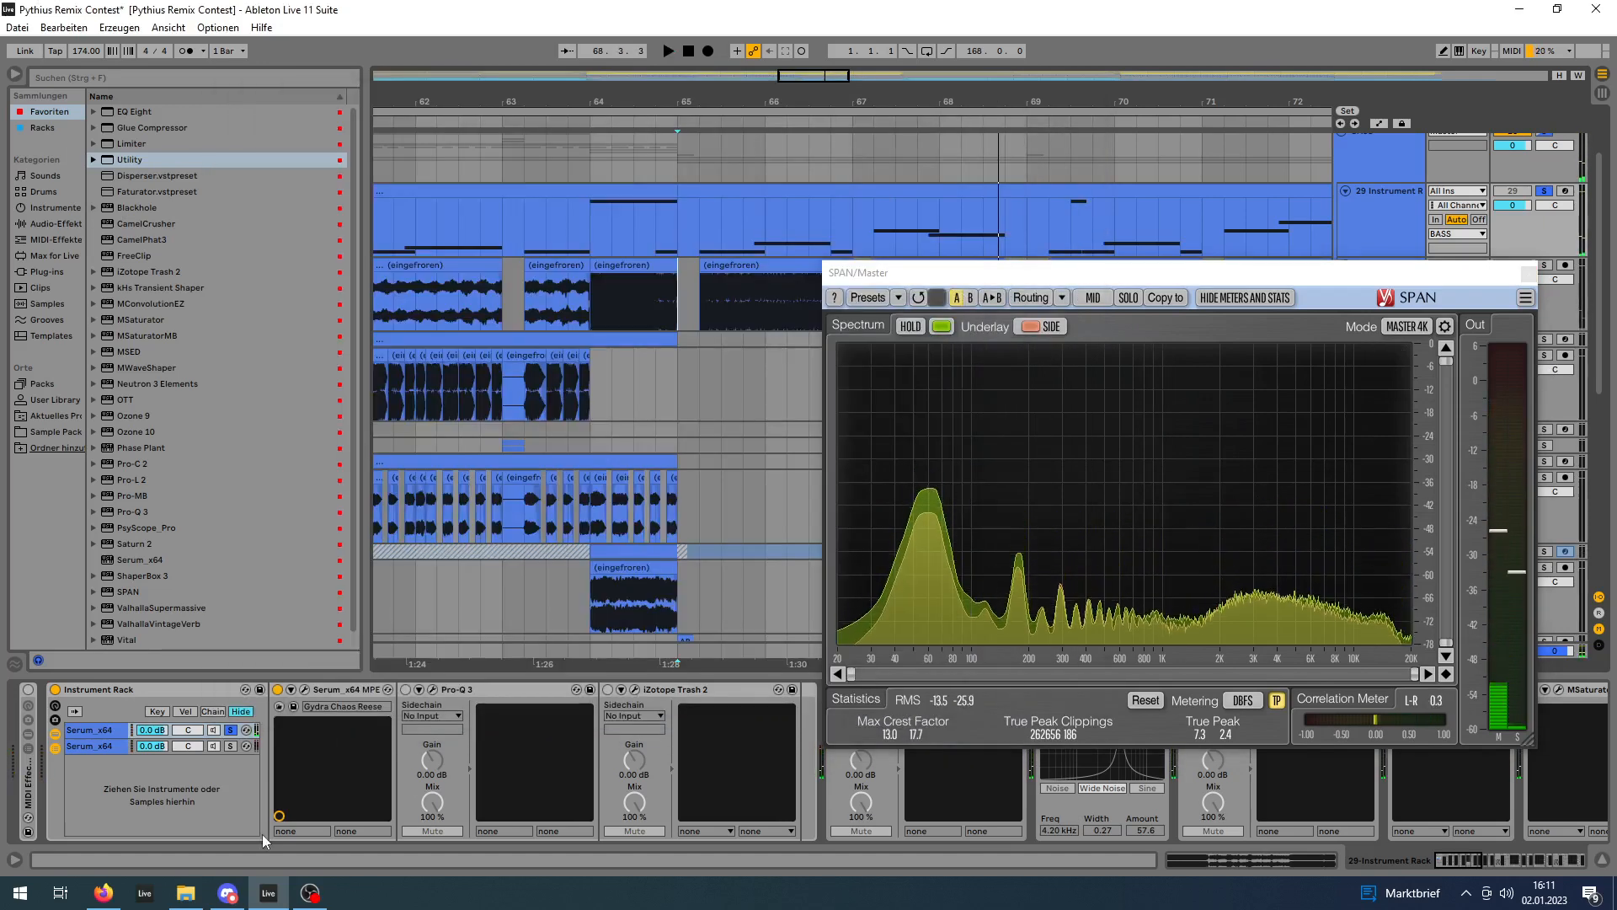
# Enable the Pro-Q 3 directly after Serum, open it beside SPAN and play the bass through its EQ curve.
pyautogui.click(432, 689)
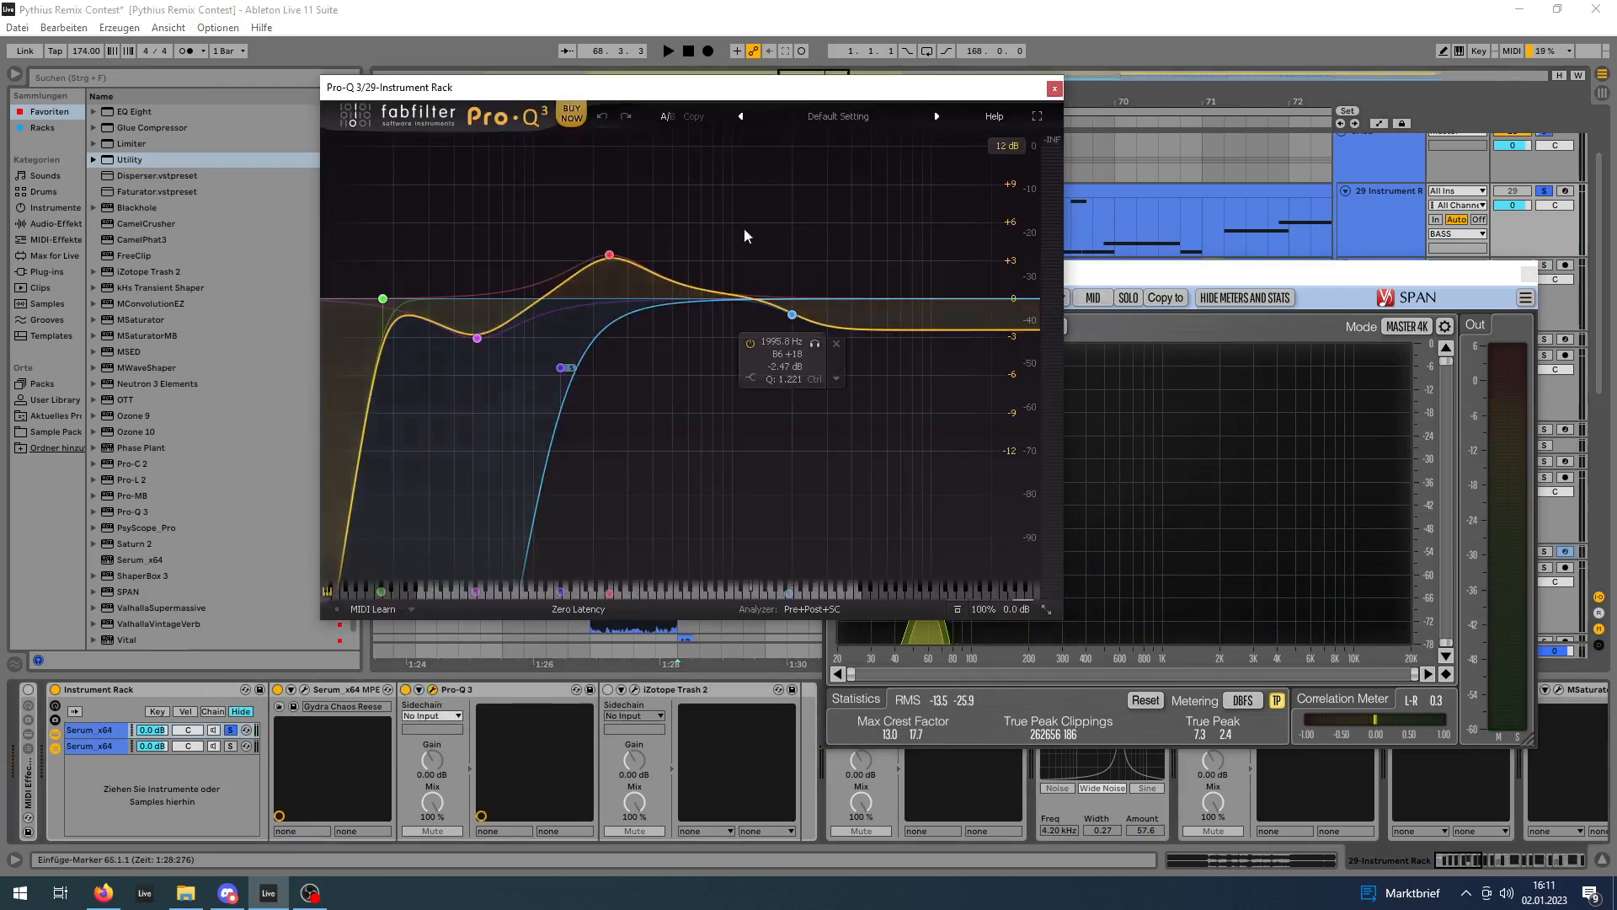
pyautogui.moveTo(539, 82); pyautogui.dragTo(319, 75)
pyautogui.press('space')
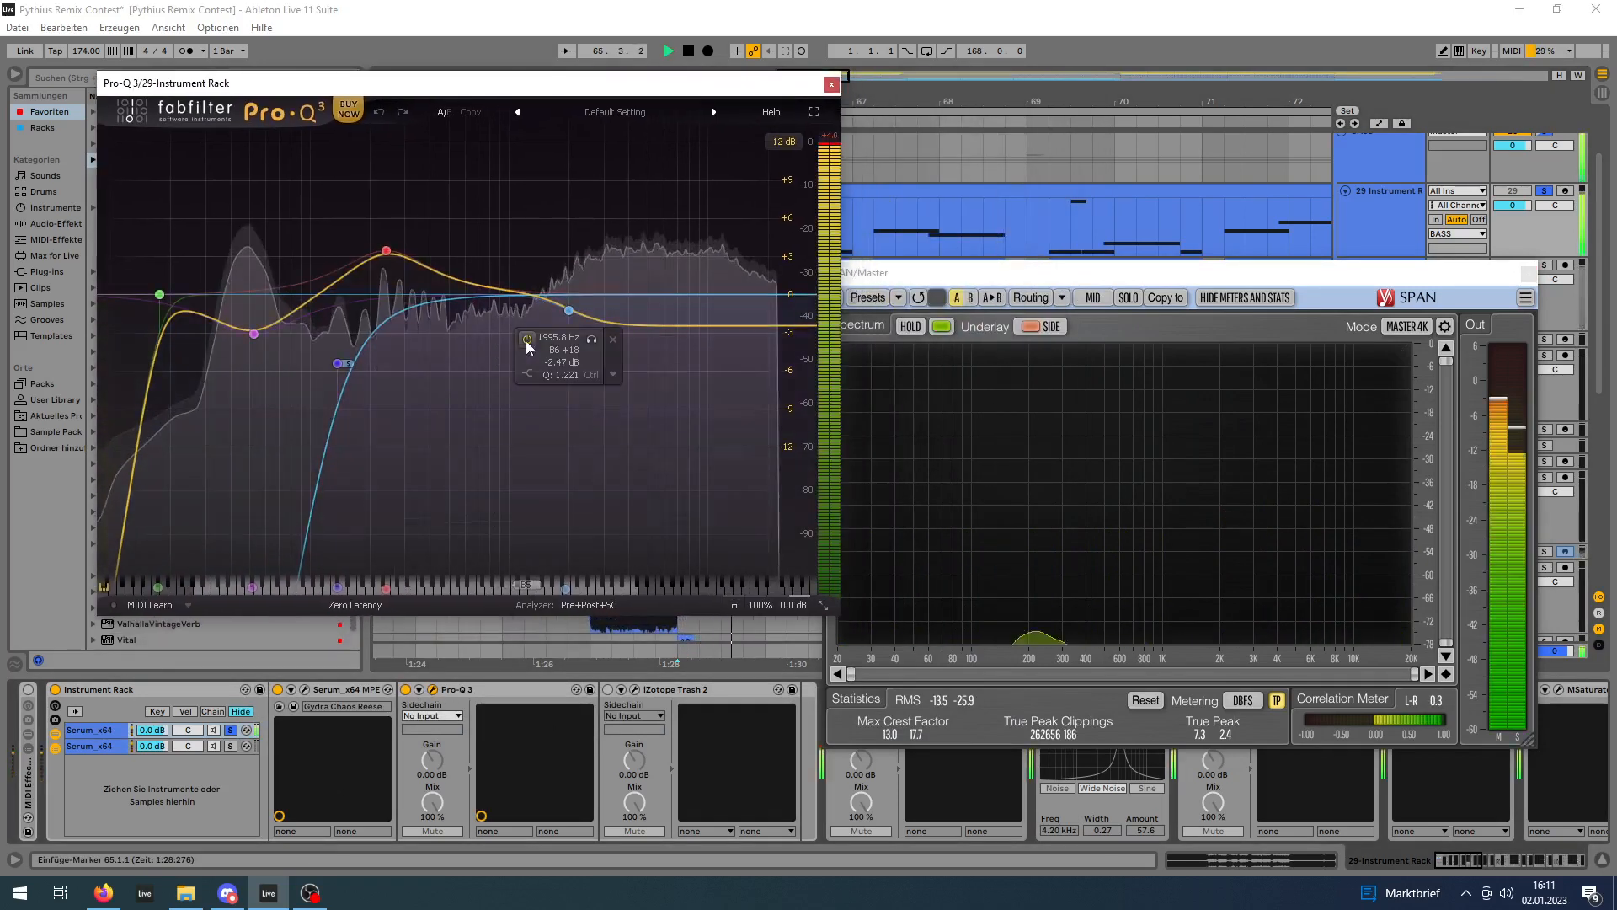
pyautogui.moveTo(1127, 274); pyautogui.dragTo(1150, 274)
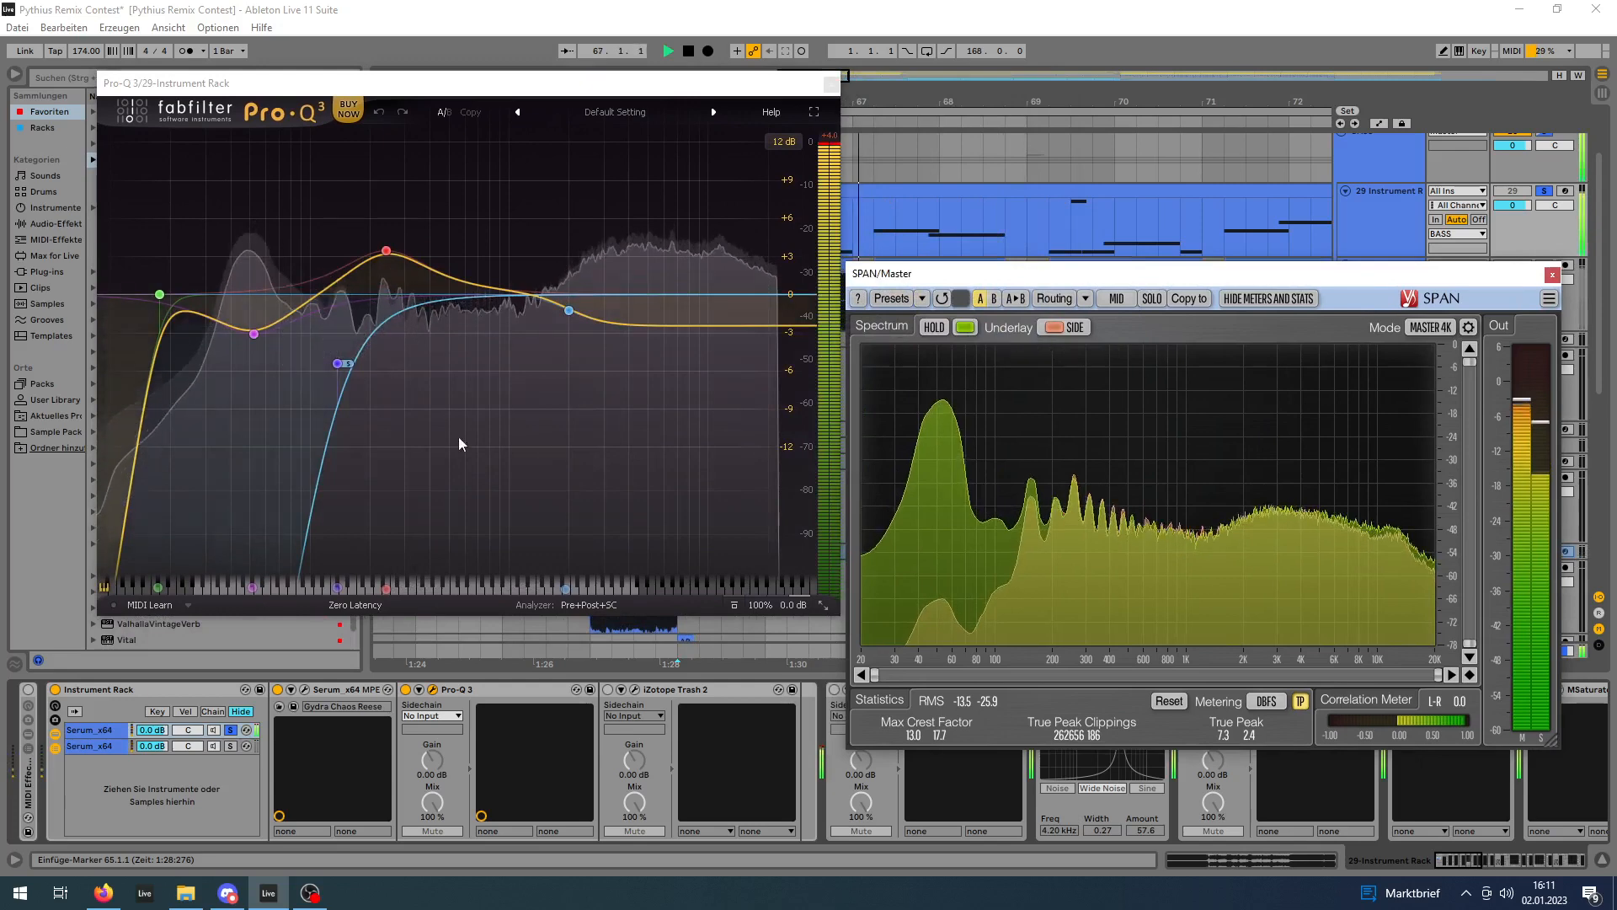
pyautogui.press('space')
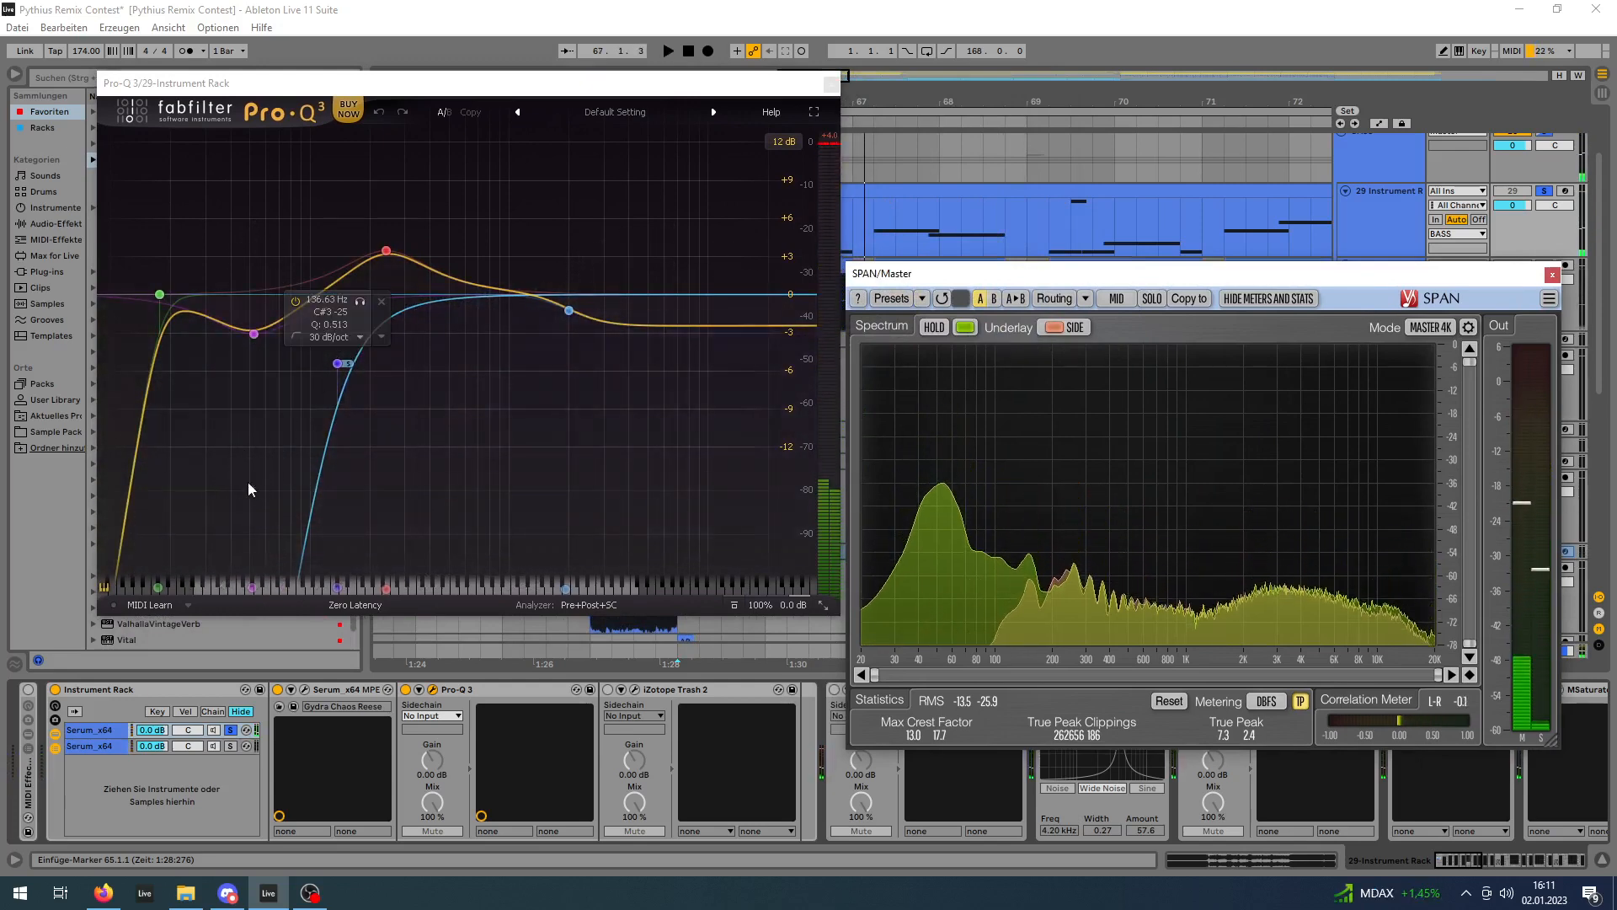
# Play the bass once more to compare the Pro-Q 3 curve with the SPAN spectrum, and close the EQ window.
pyautogui.press('space')
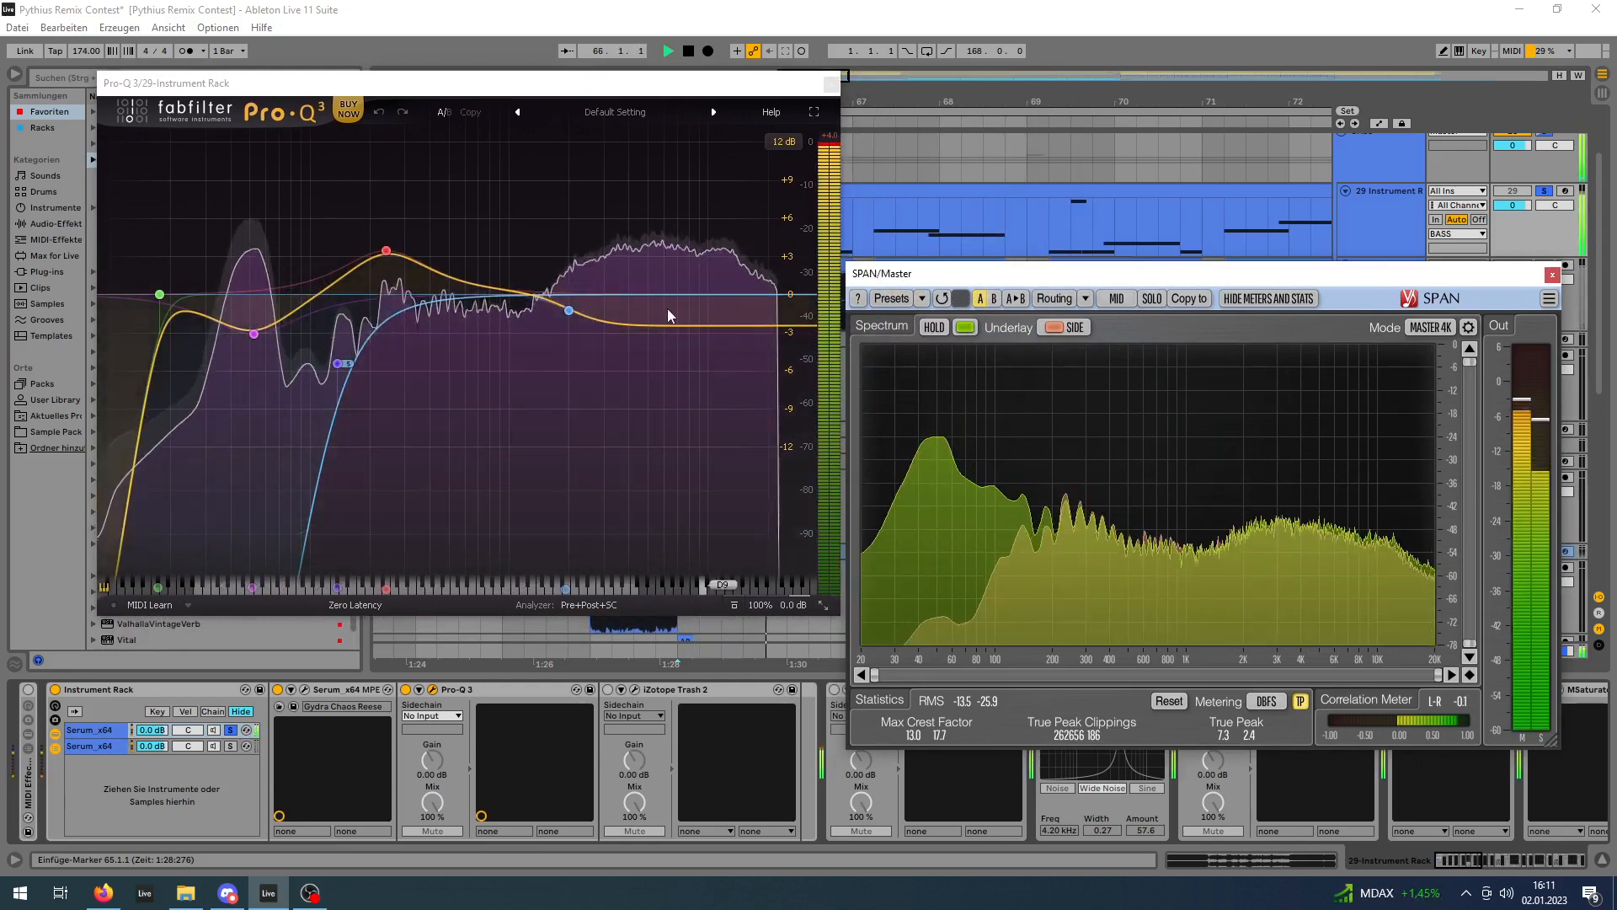
pyautogui.press('space')
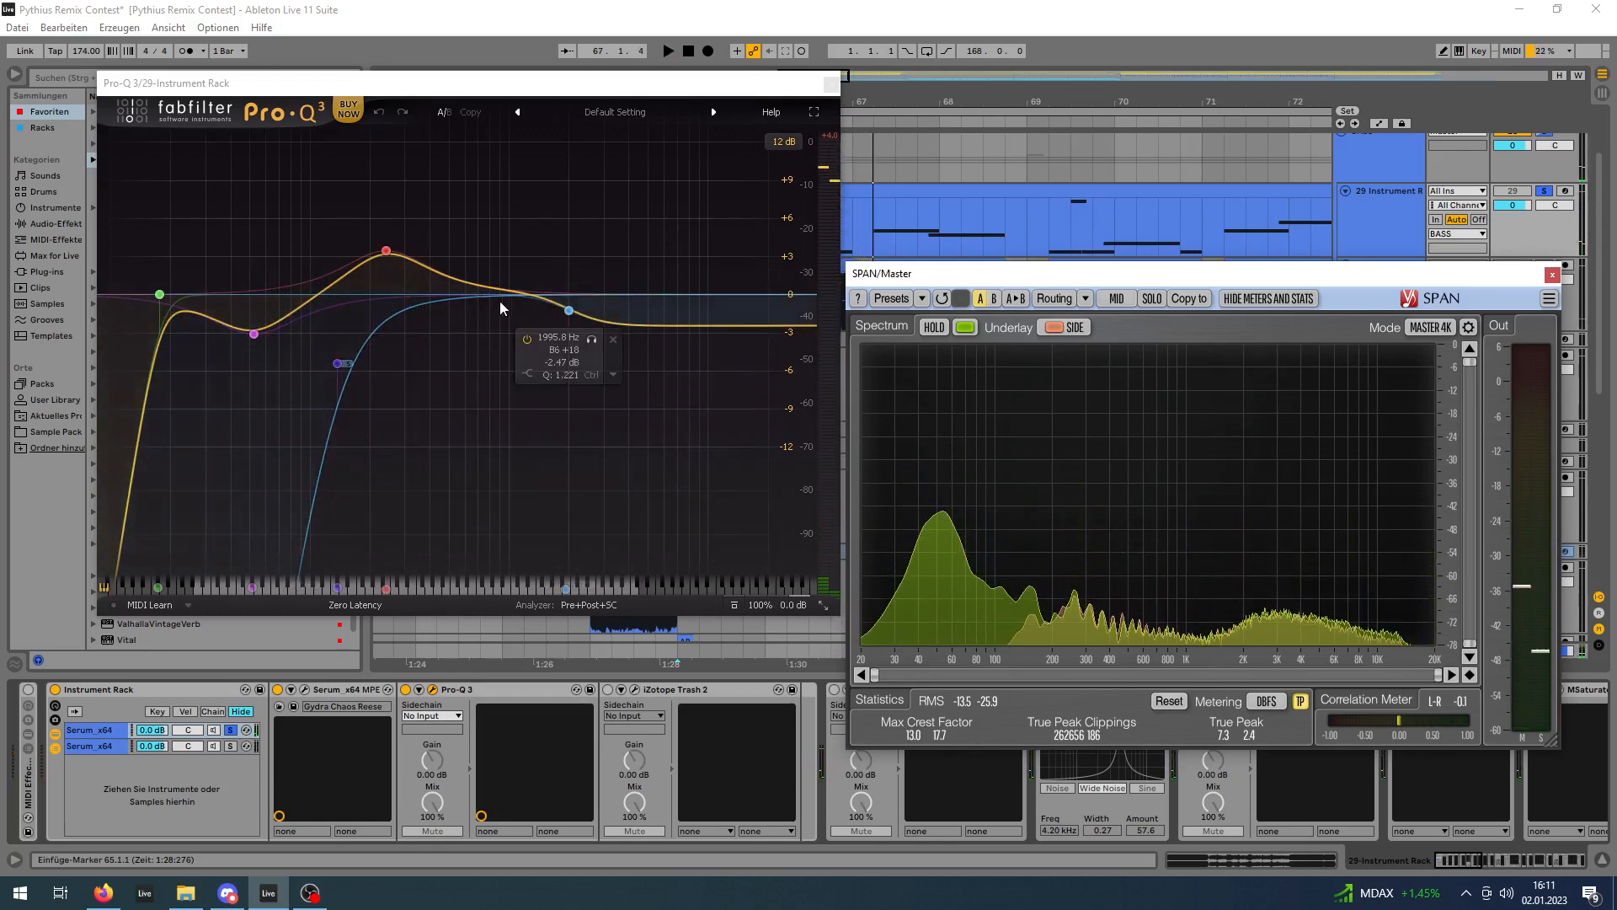
pyautogui.click(830, 85)
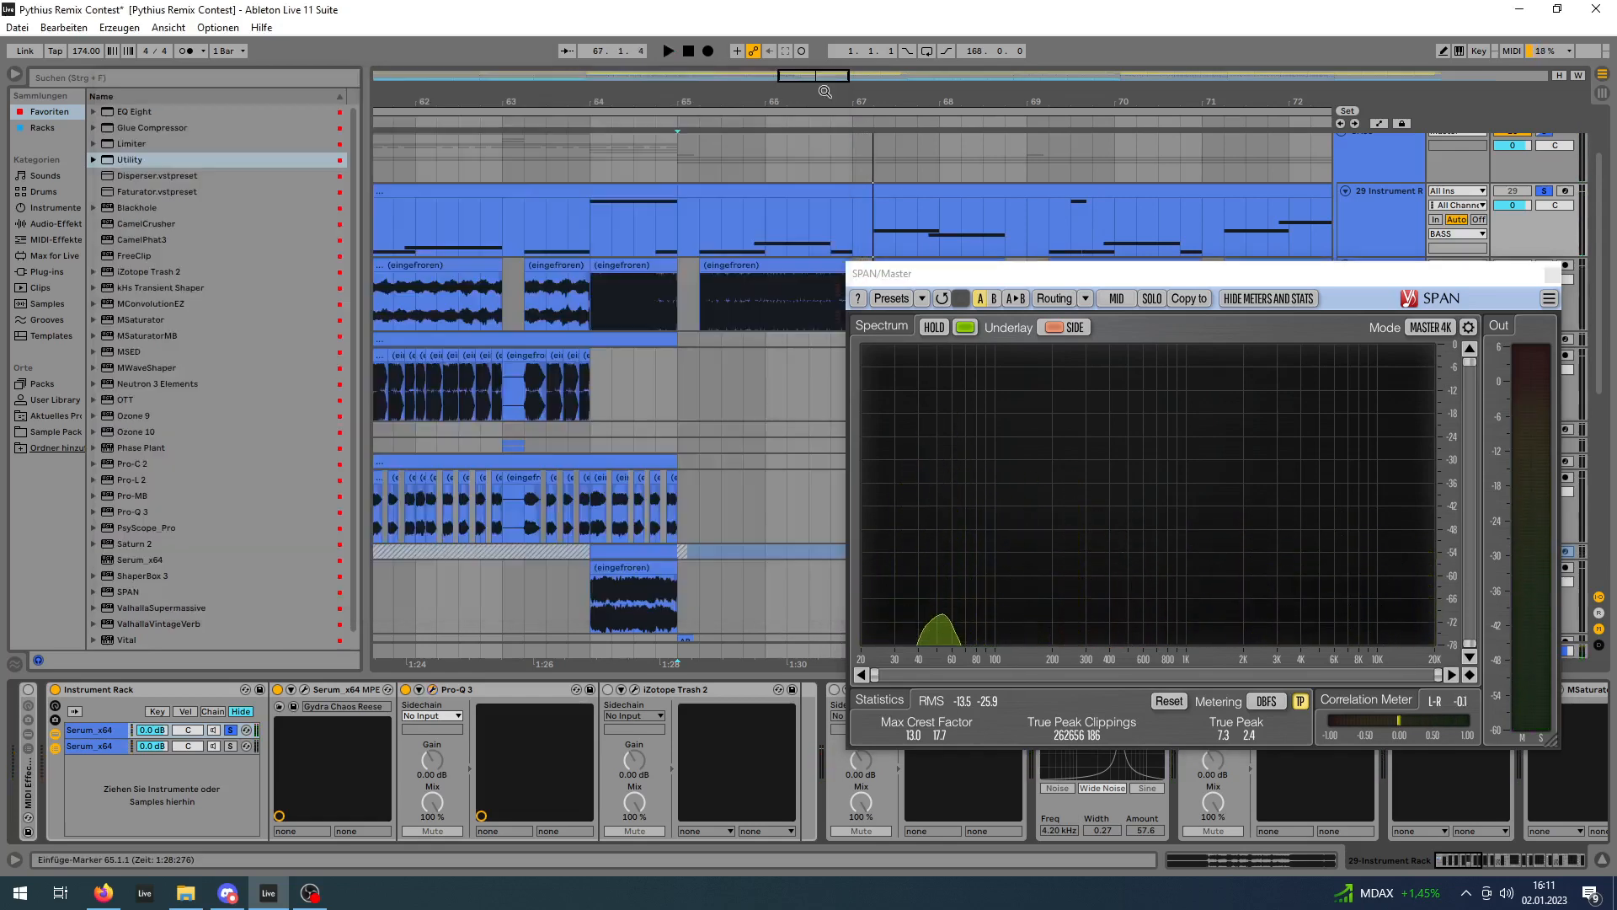
# Examine iZotope Trash 2's Smooth Overdrive settings in the first chain, enable the device and play the bass through it.
pyautogui.click(633, 691)
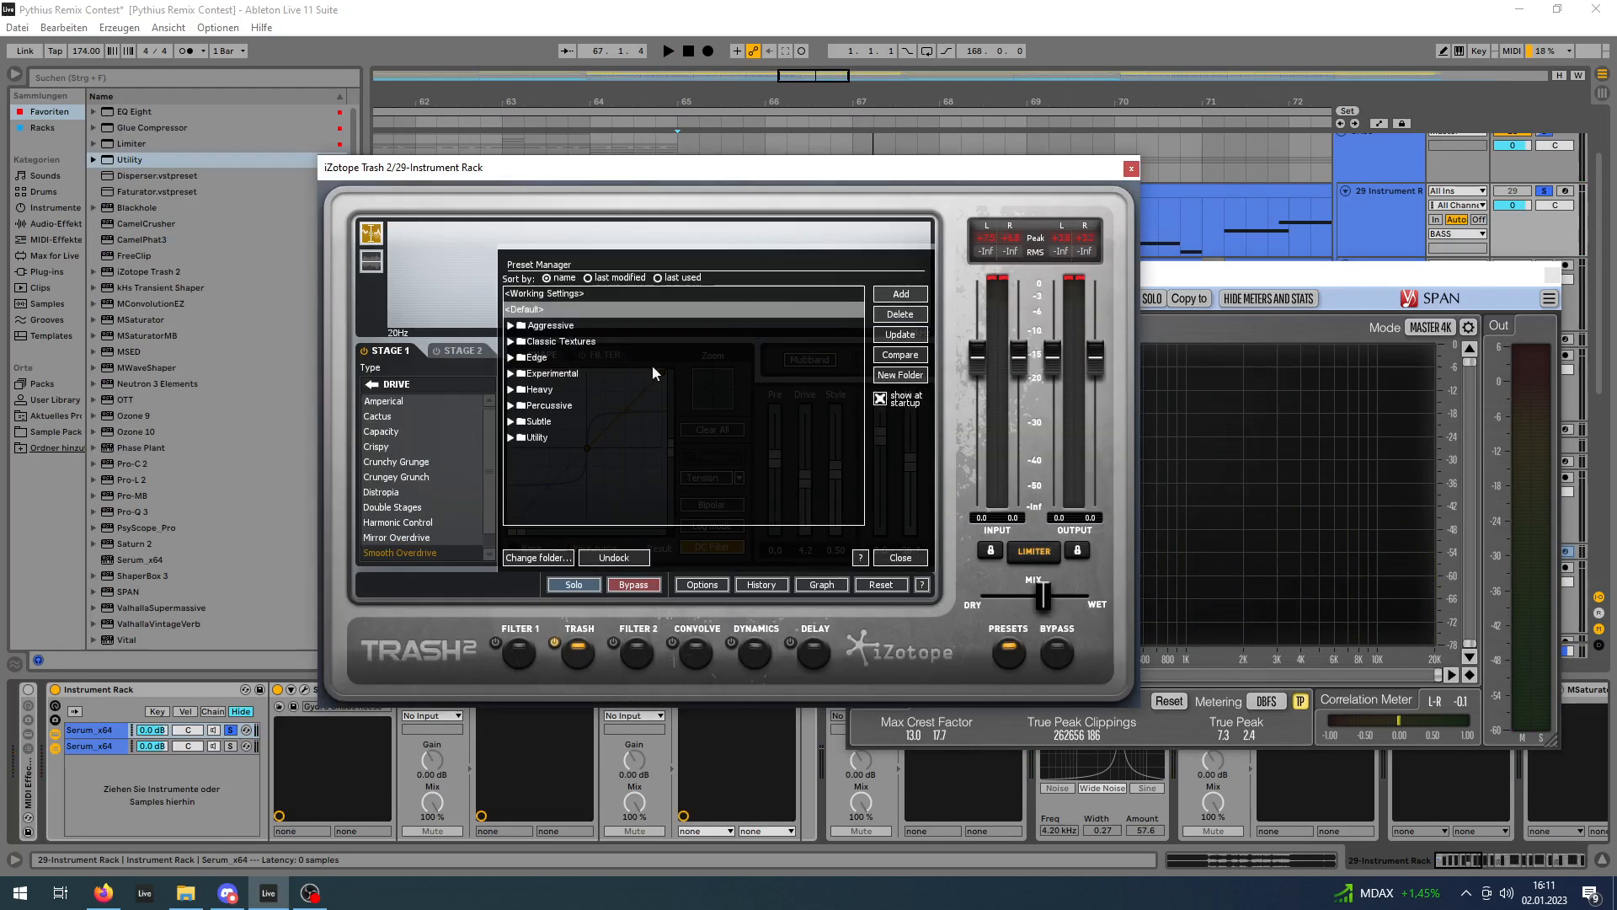
pyautogui.click(921, 560)
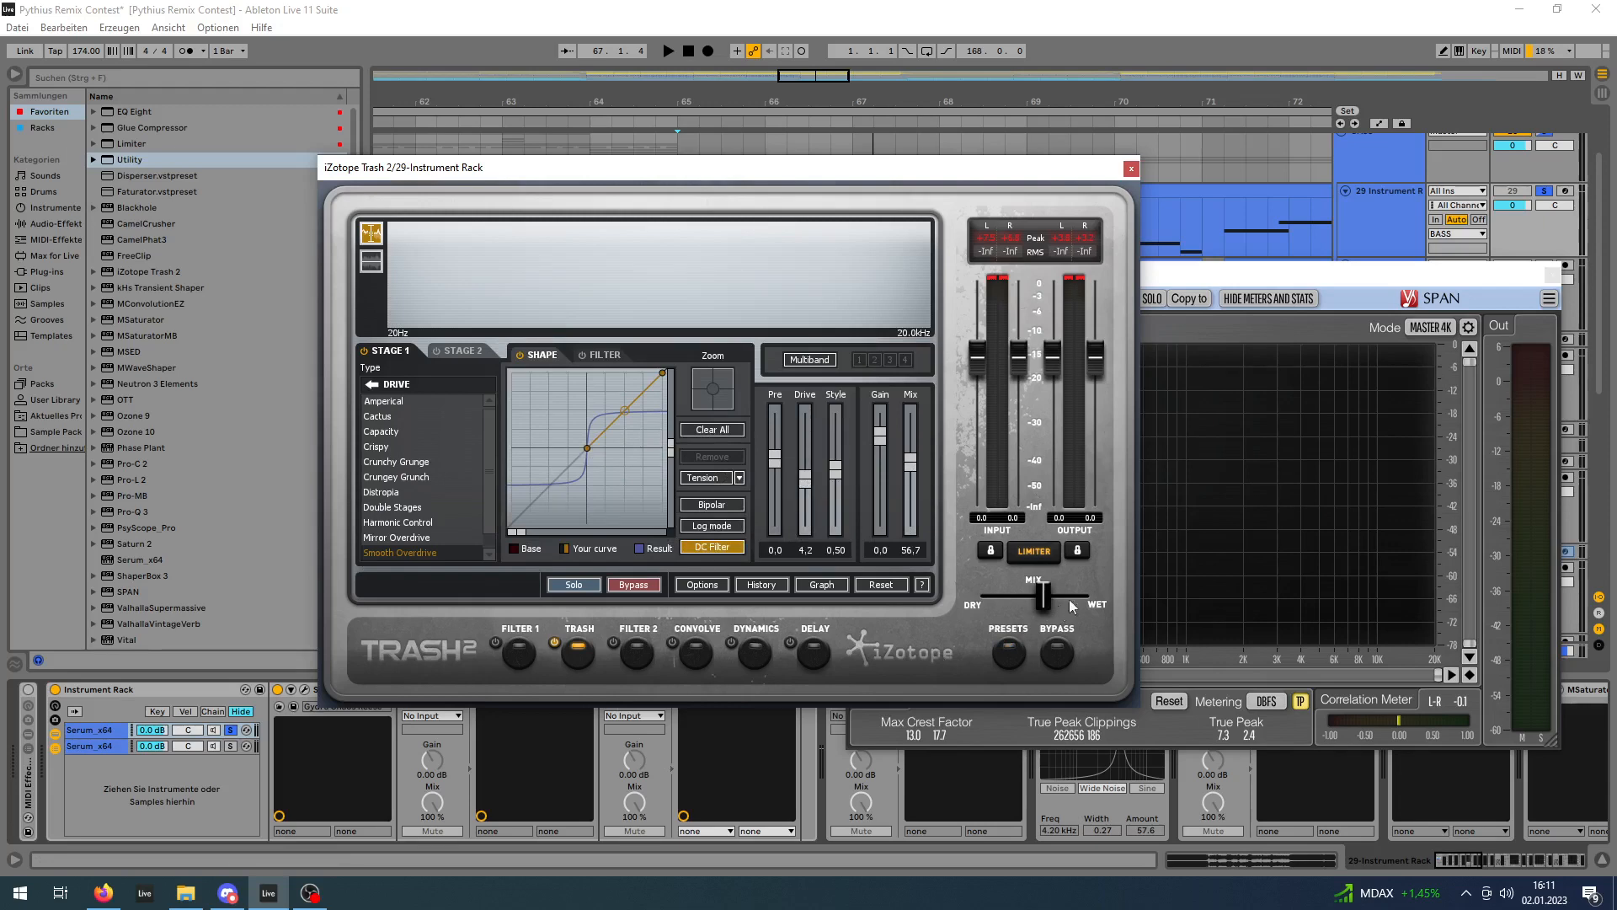
pyautogui.click(1131, 170)
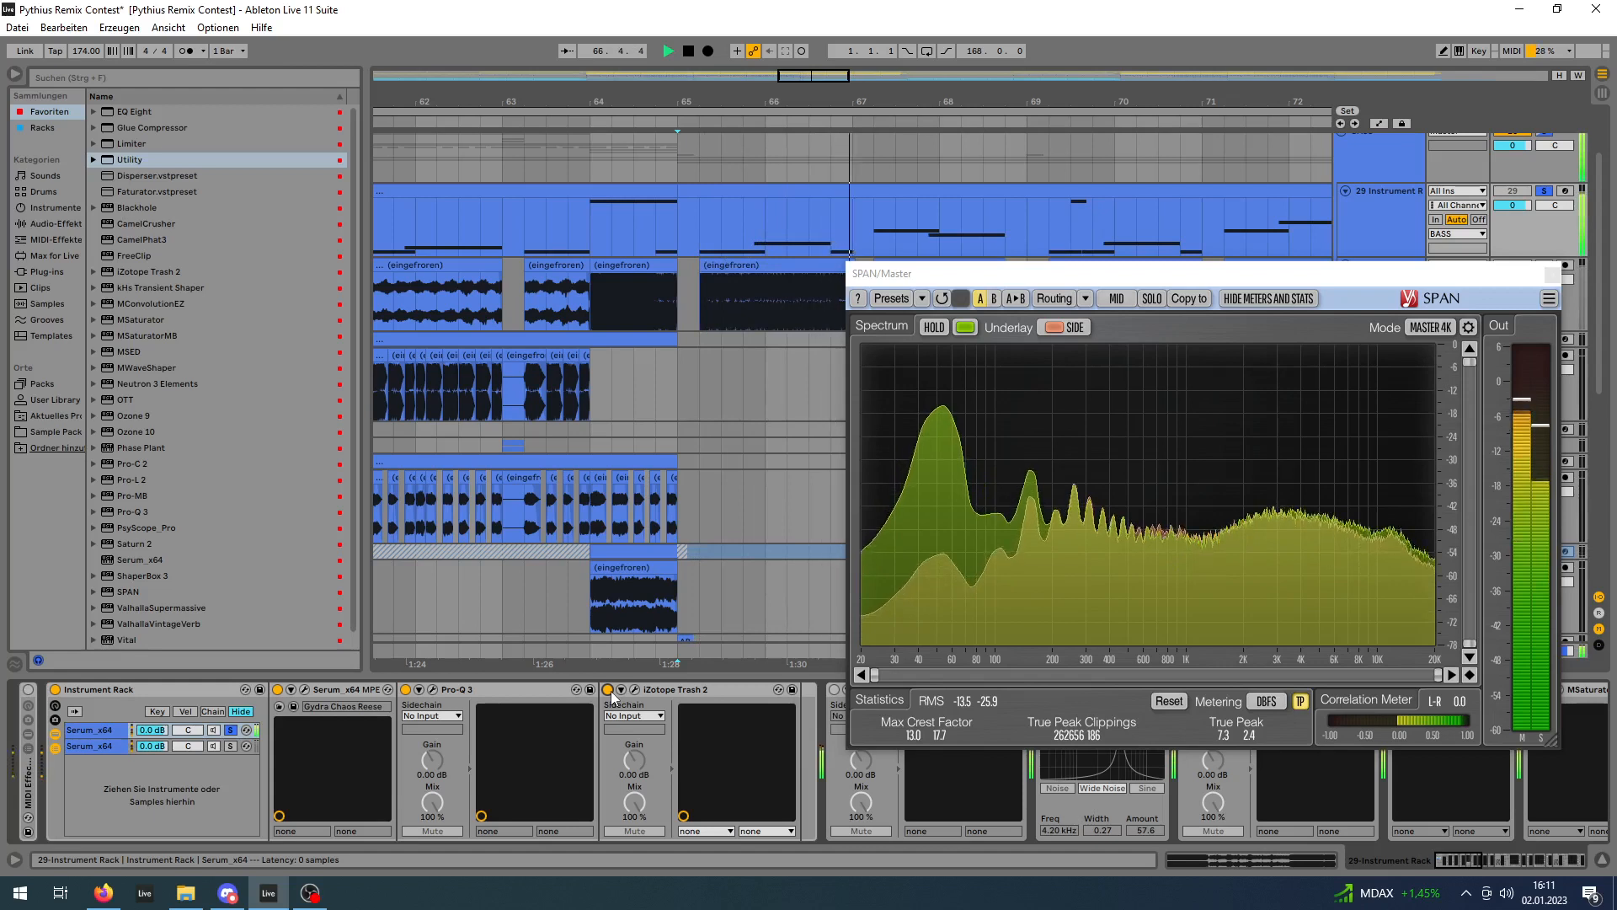
pyautogui.press('space')
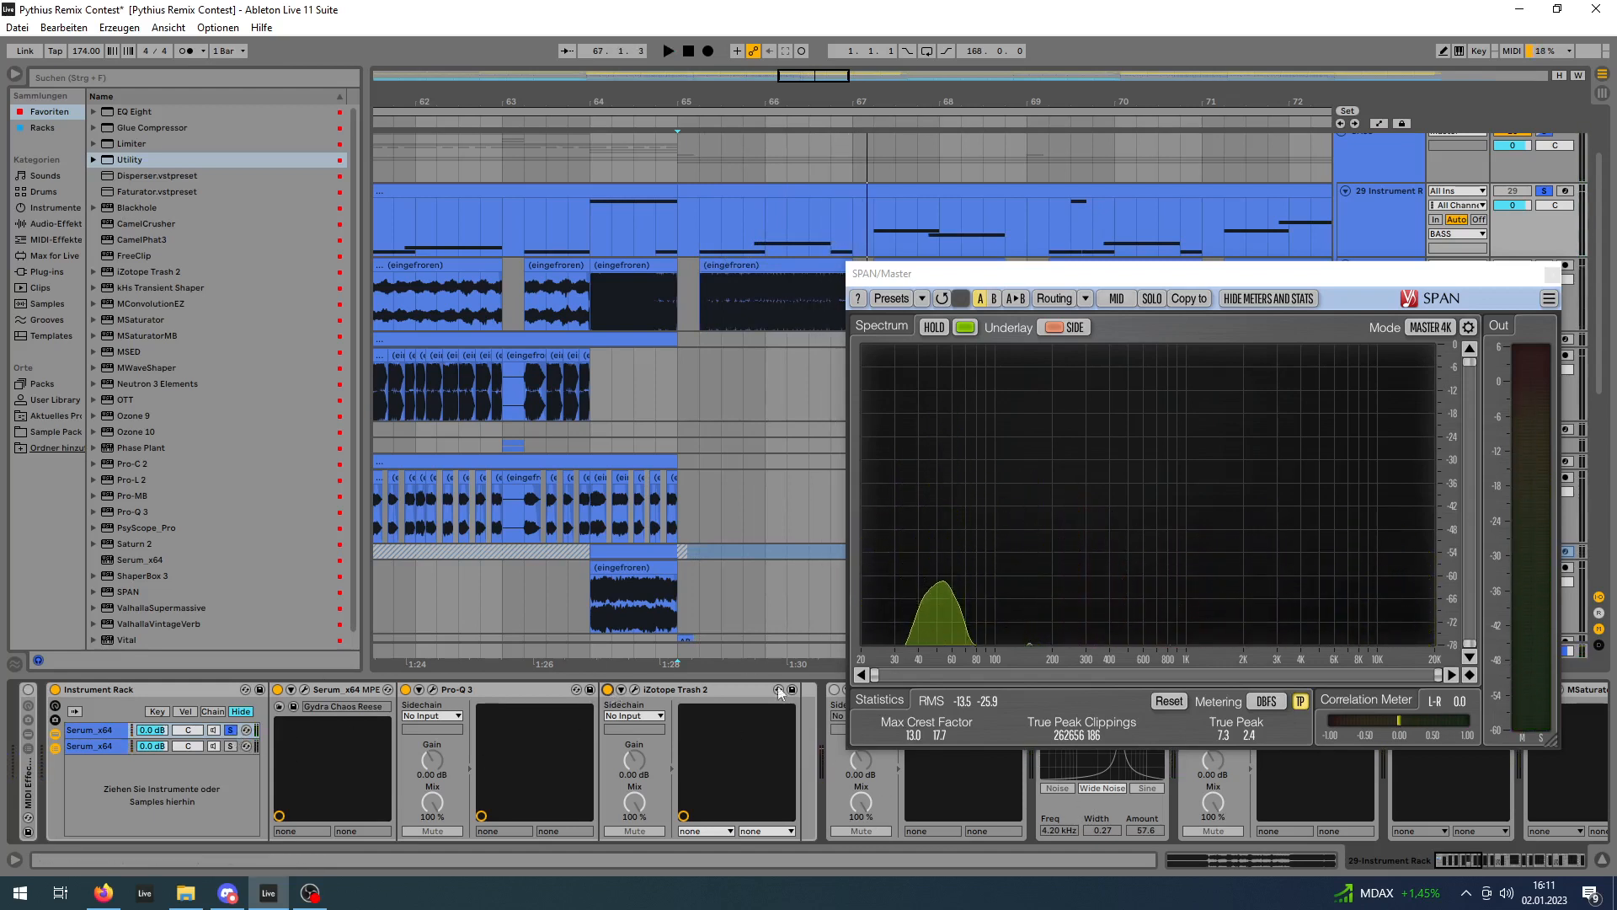
# Solo the second Serum_x64 chain, open its Serum instrument and bypass the effects behind it.
pyautogui.click(87, 746)
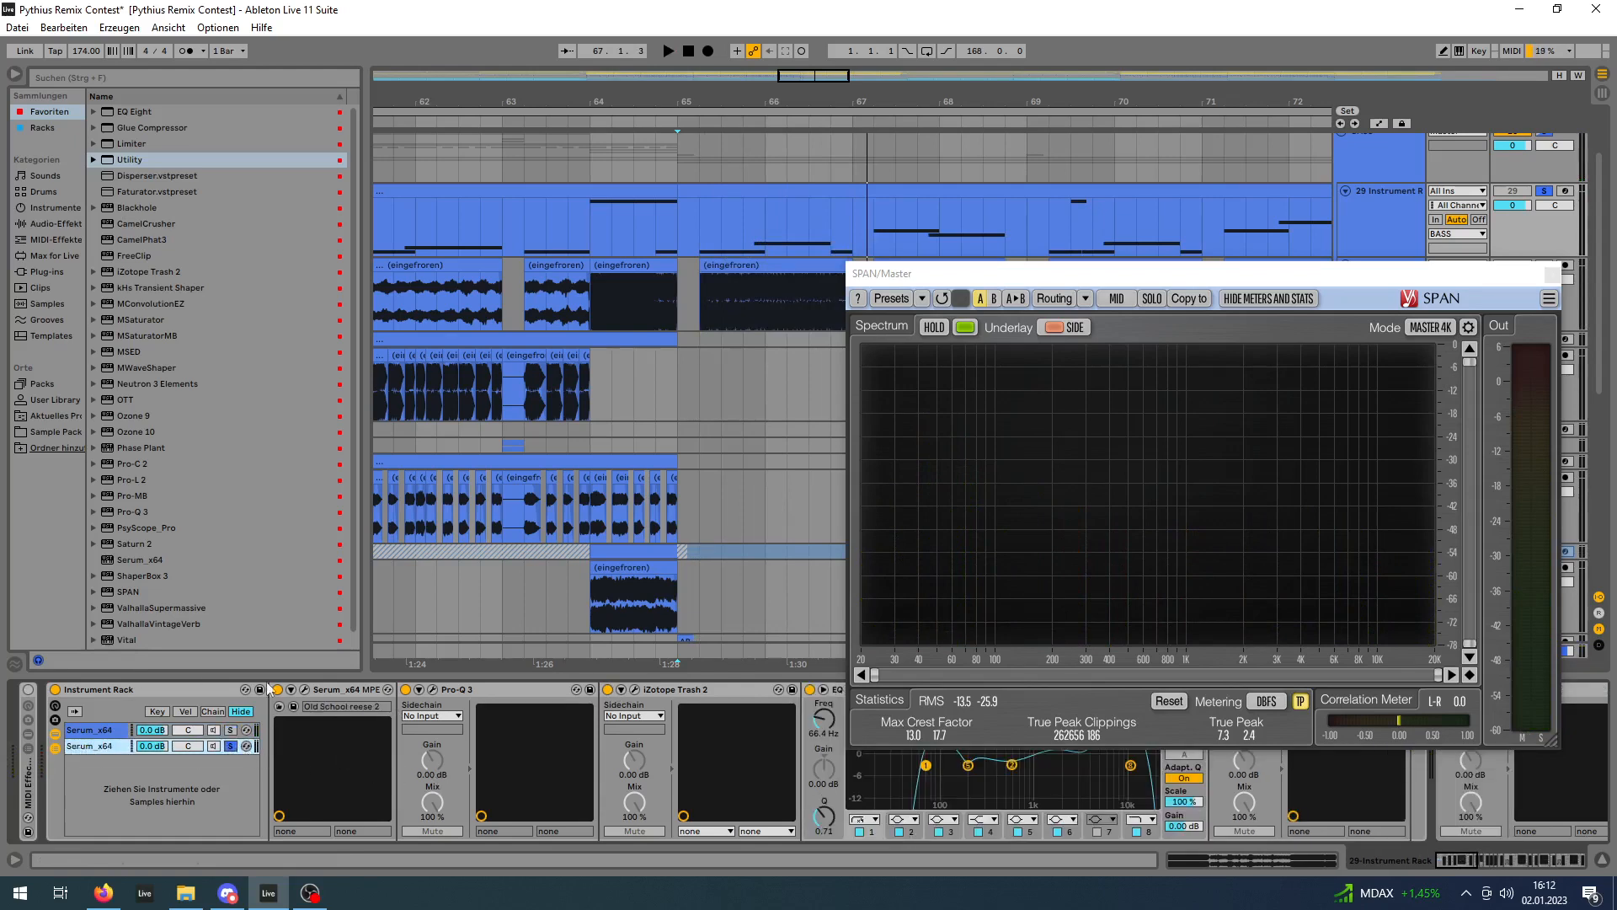
pyautogui.click(305, 689)
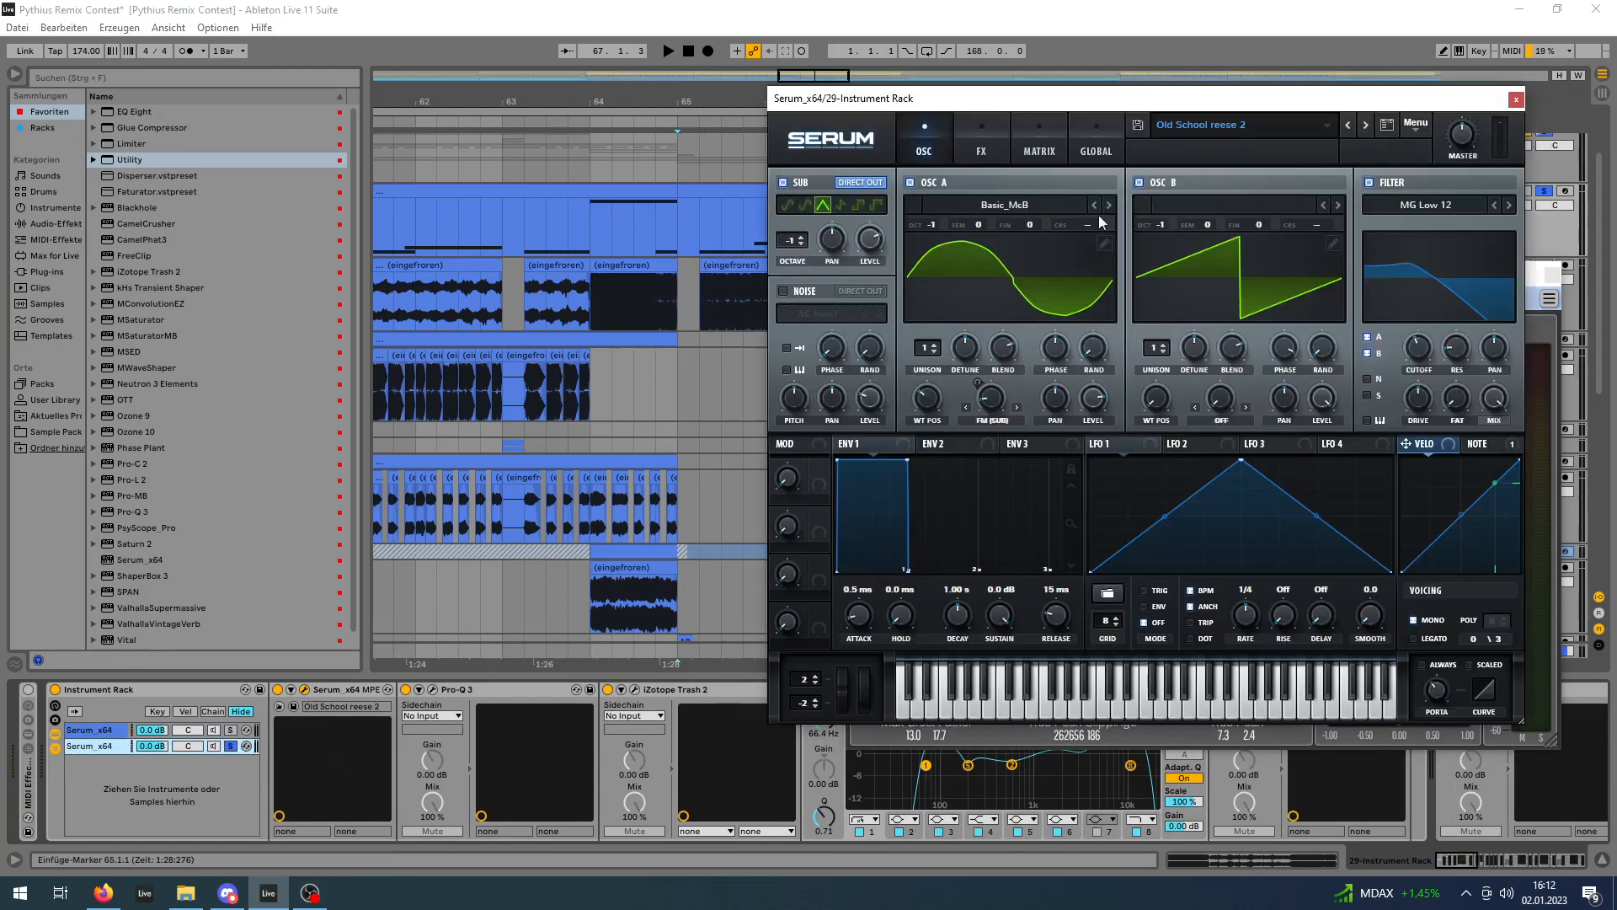
pyautogui.moveTo(1144, 101); pyautogui.dragTo(582, 46)
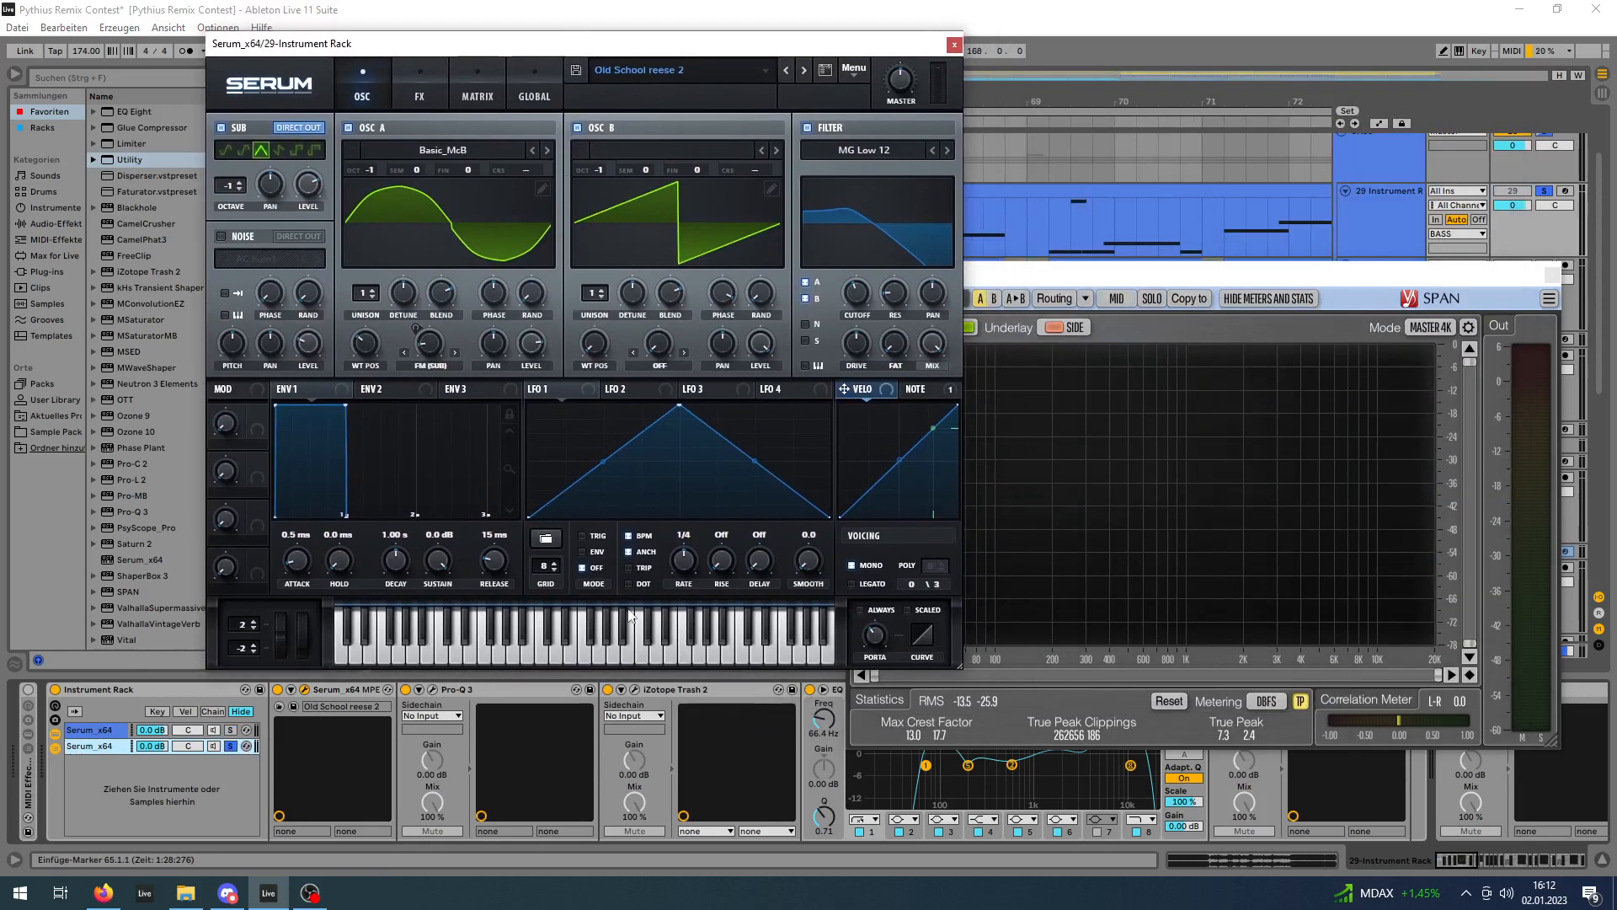
pyautogui.click(808, 692)
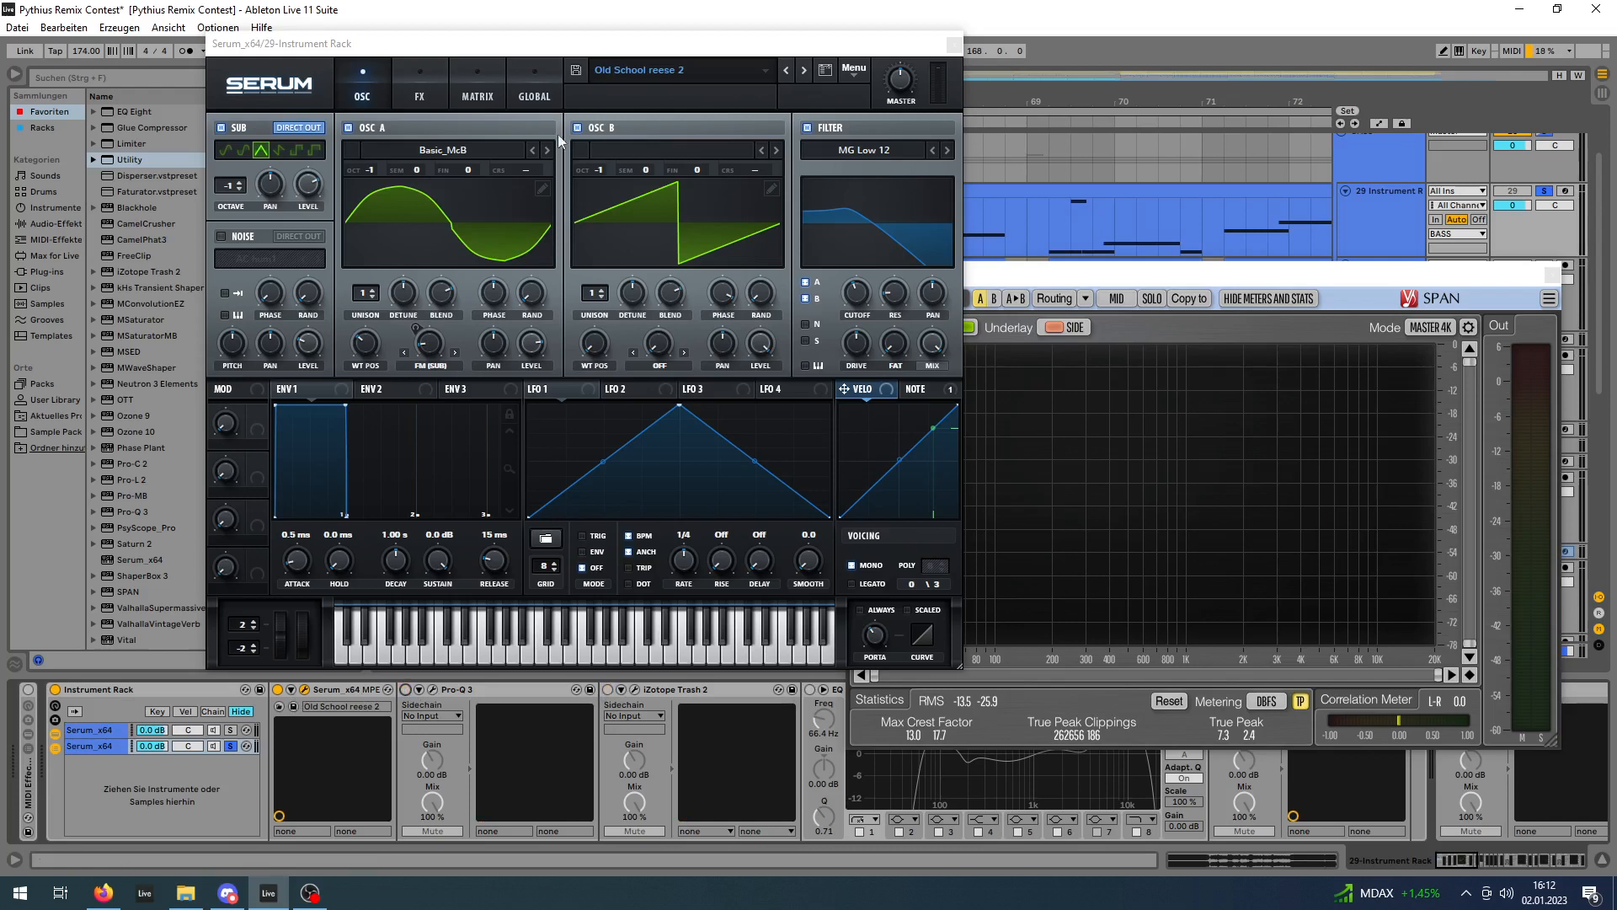
# Play the raw Old School reese 2 patch with Serum and SPAN side by side, and close Serum.
pyautogui.moveTo(550, 44); pyautogui.dragTo(630, 28)
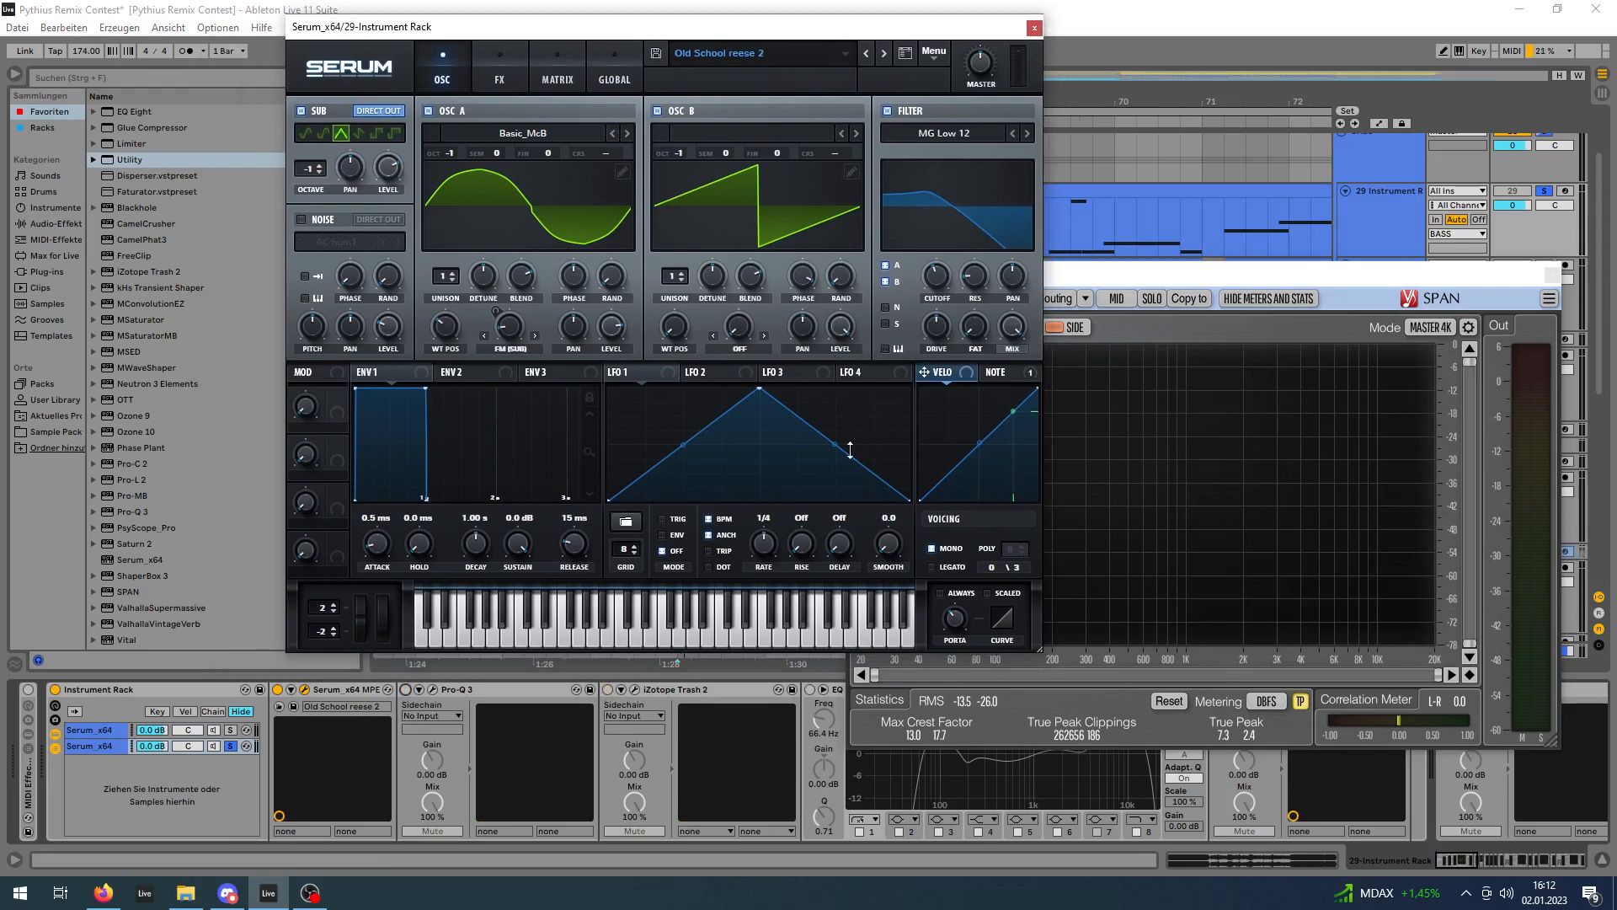
pyautogui.moveTo(1274, 278); pyautogui.dragTo(1253, 248)
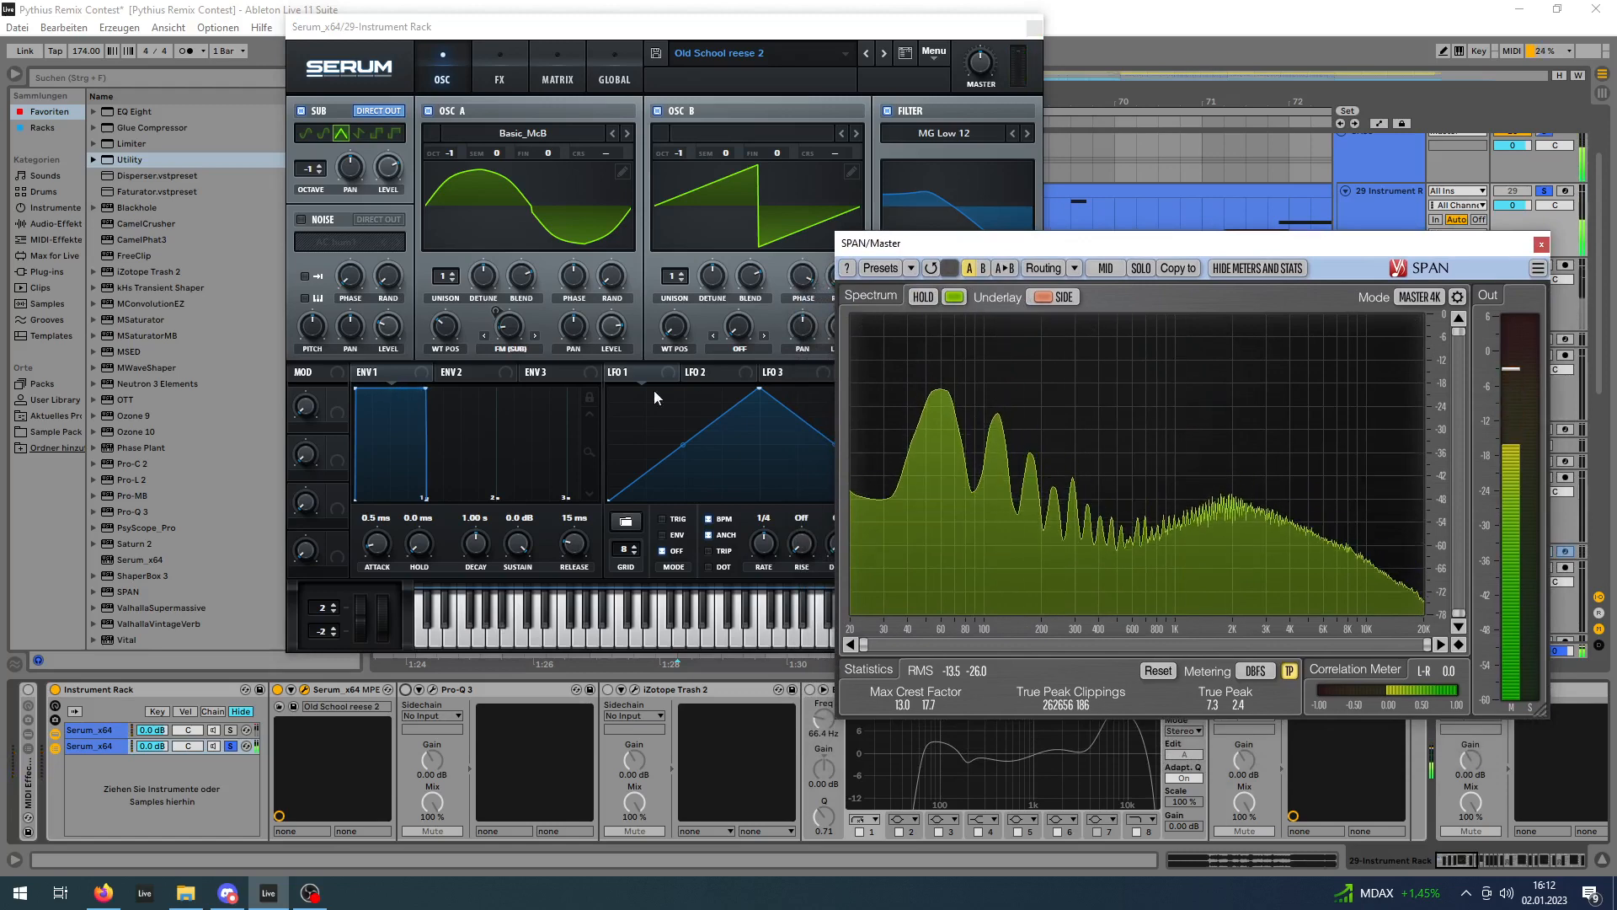
pyautogui.moveTo(701, 25); pyautogui.dragTo(630, 22)
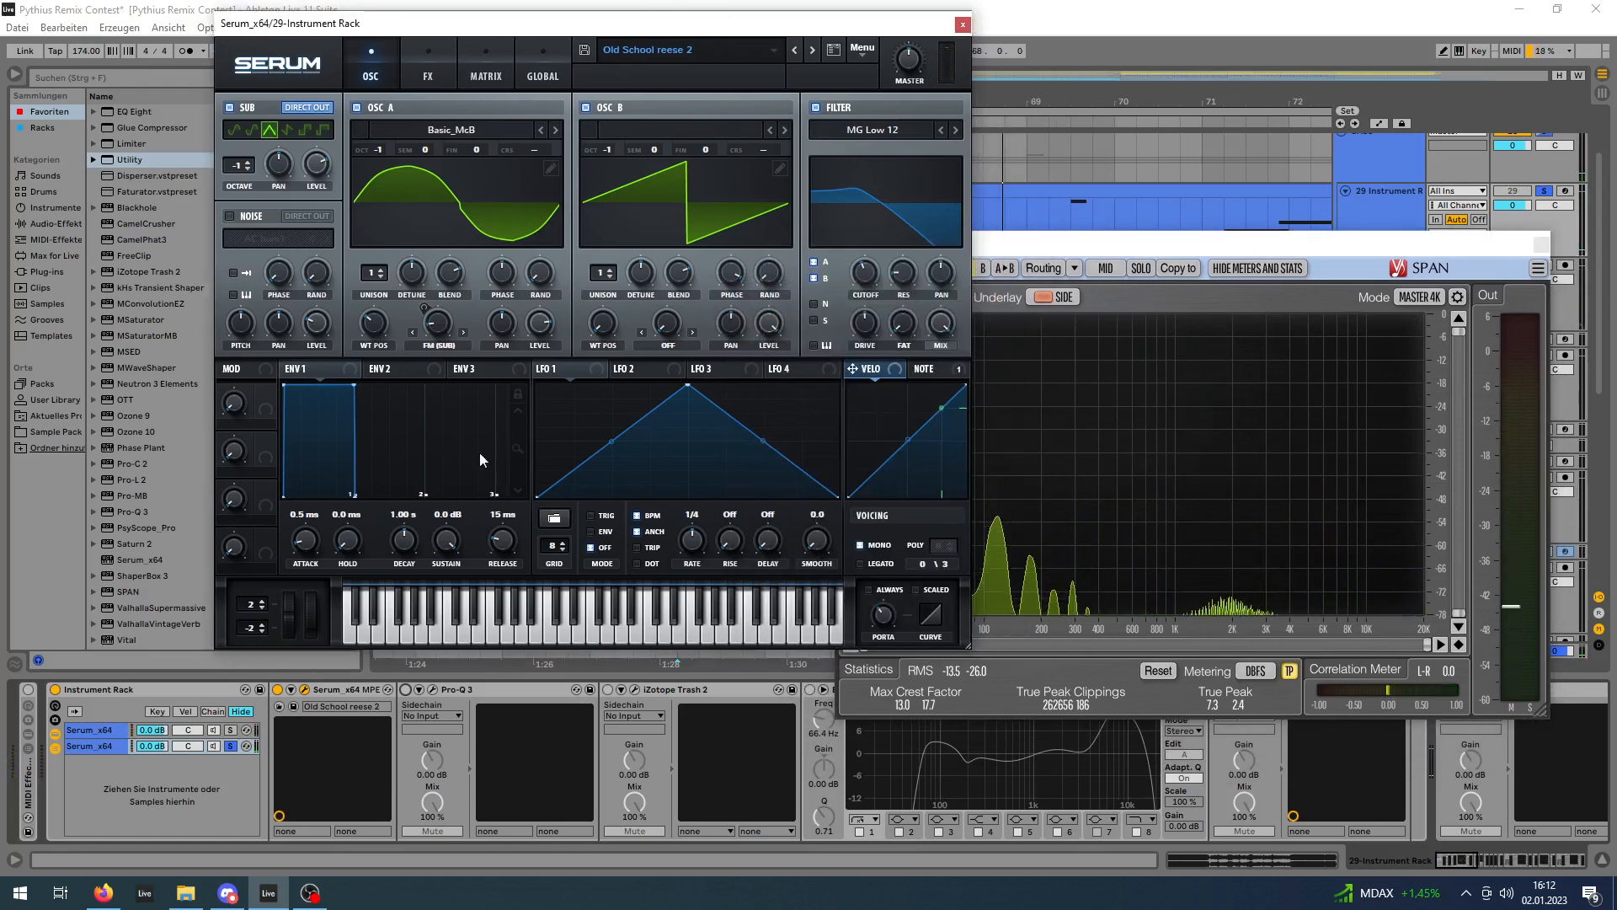
pyautogui.click(962, 26)
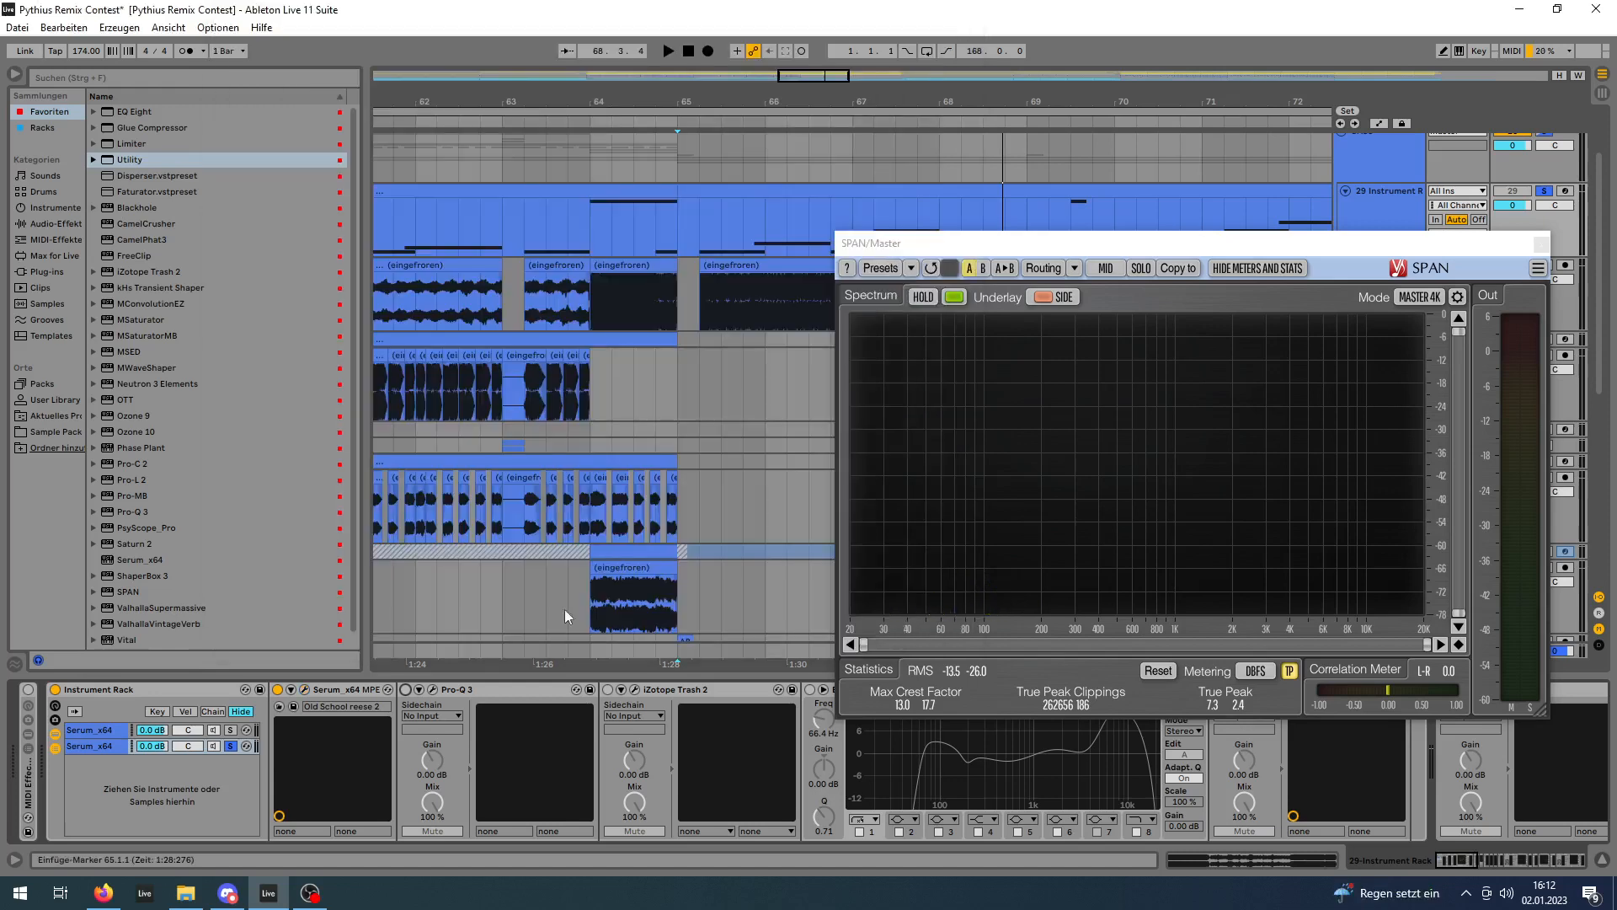
# Enable the Pro-Q 3 directly after Serum in the second chain and play the bass through its EQ curve.
pyautogui.click(437, 690)
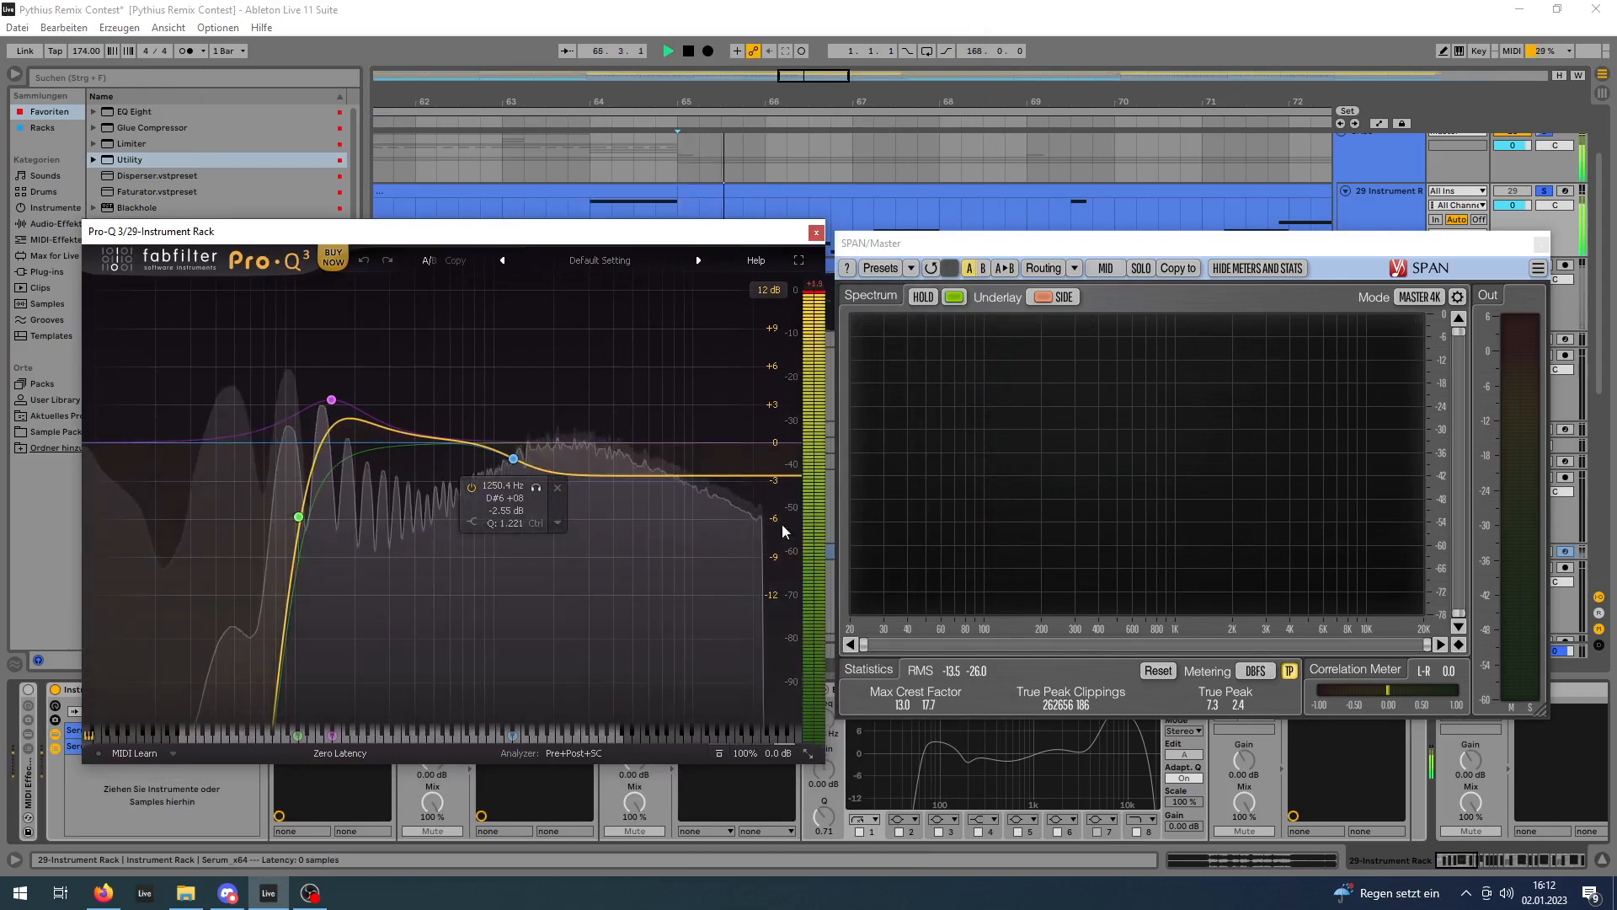
pyautogui.click(816, 233)
pyautogui.press('space')
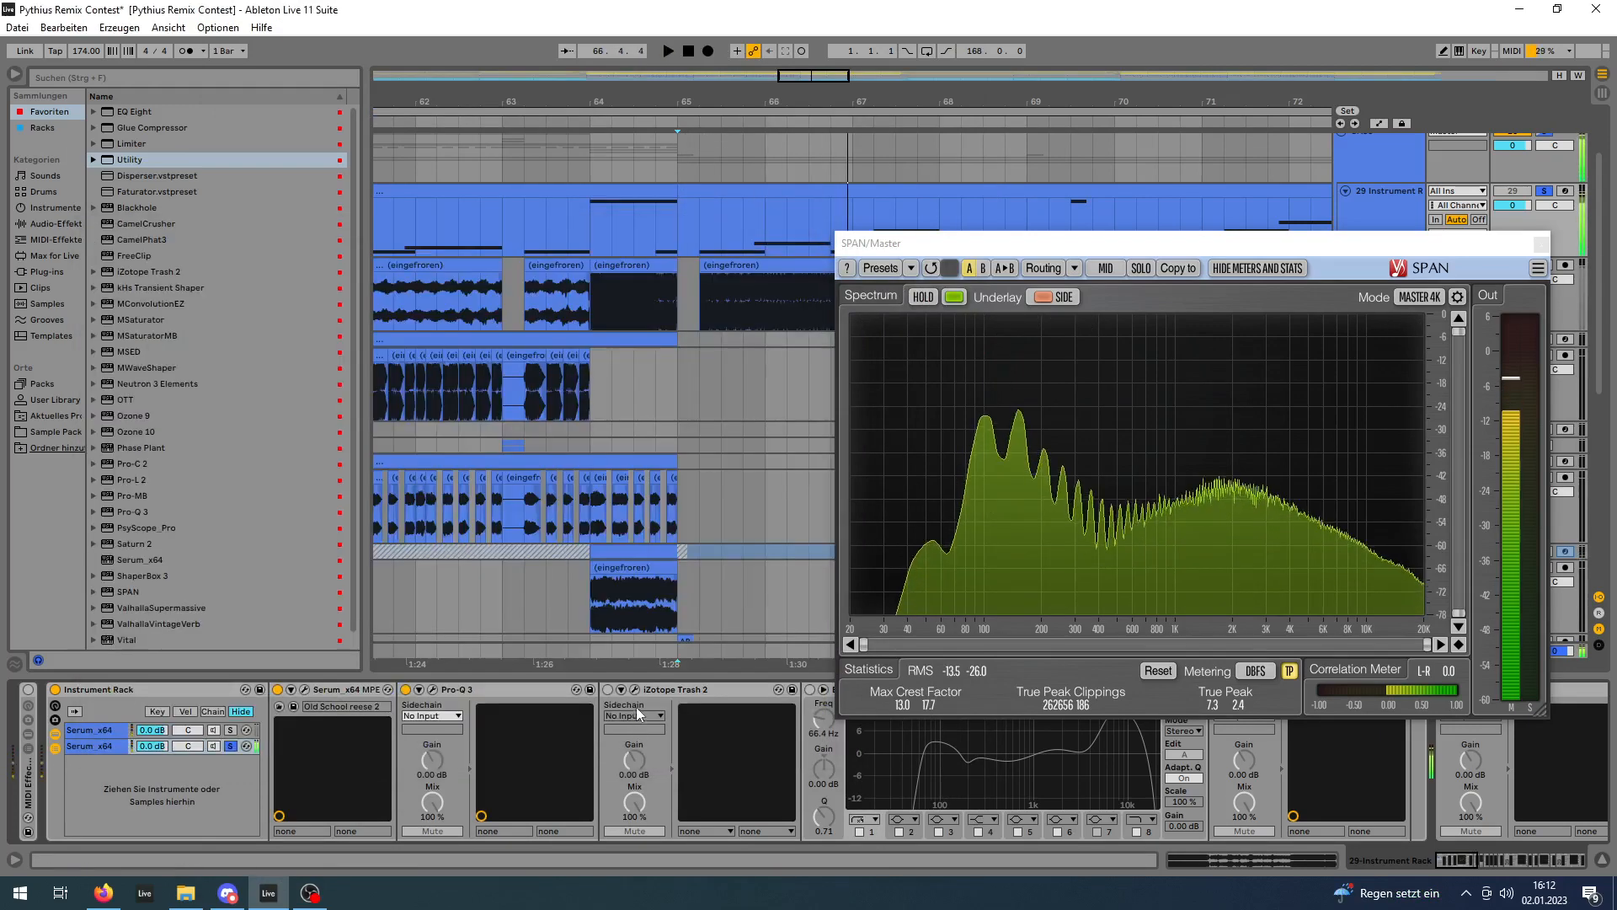
# Enable iZotope Trash 2 in the second chain, examine its Smooth Overdrive settings and close its window.
pyautogui.click(636, 690)
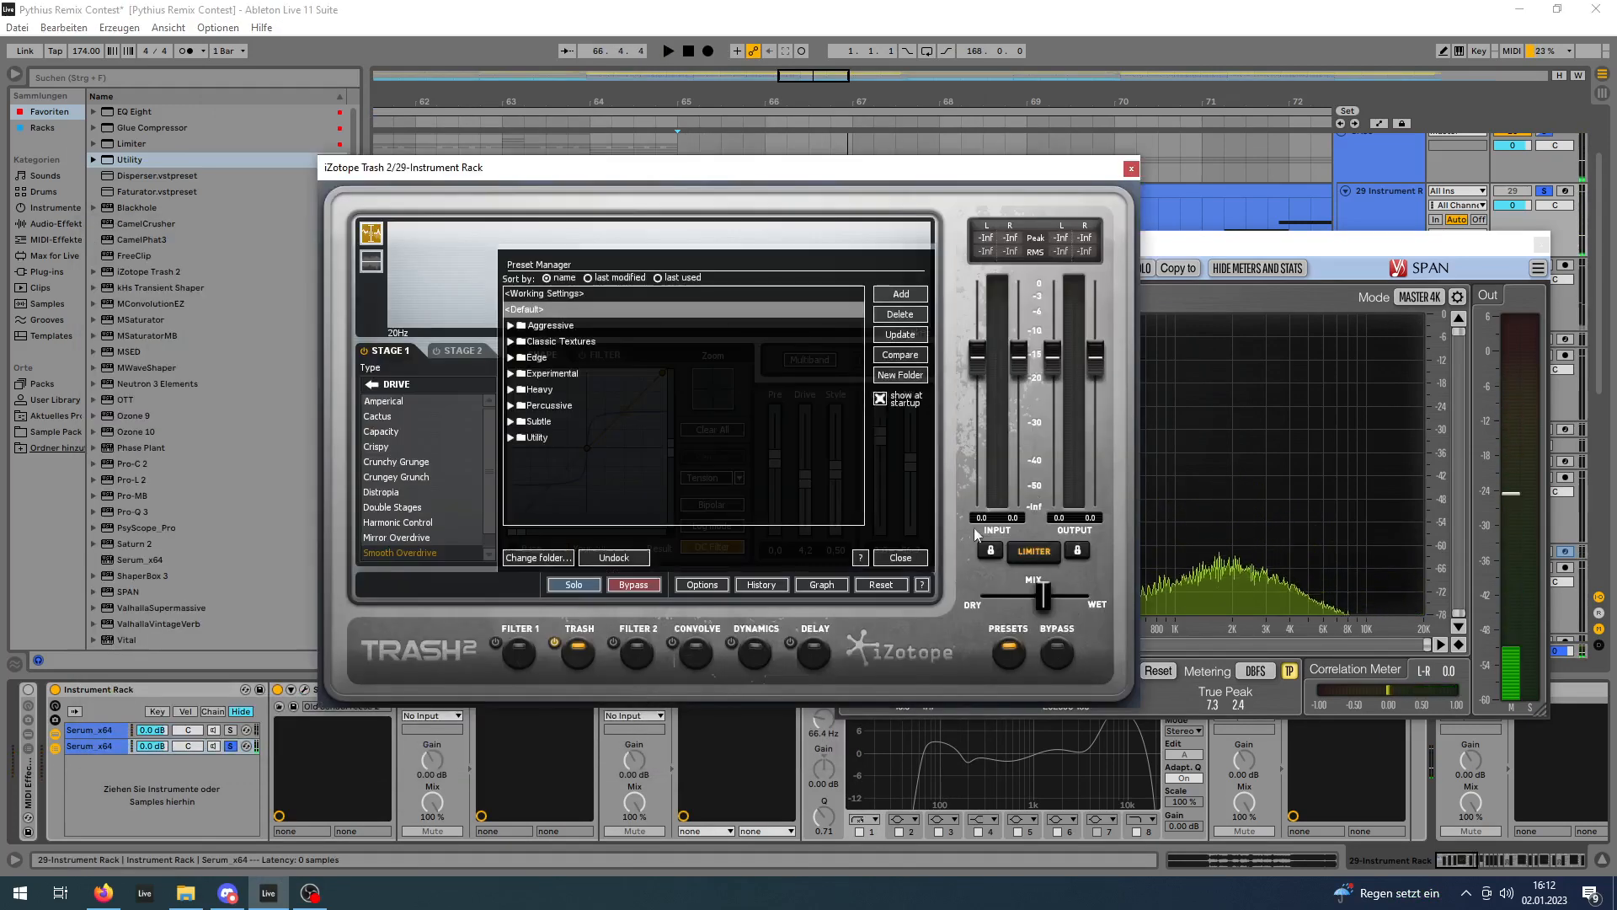
pyautogui.moveTo(776, 174); pyautogui.dragTo(587, 106)
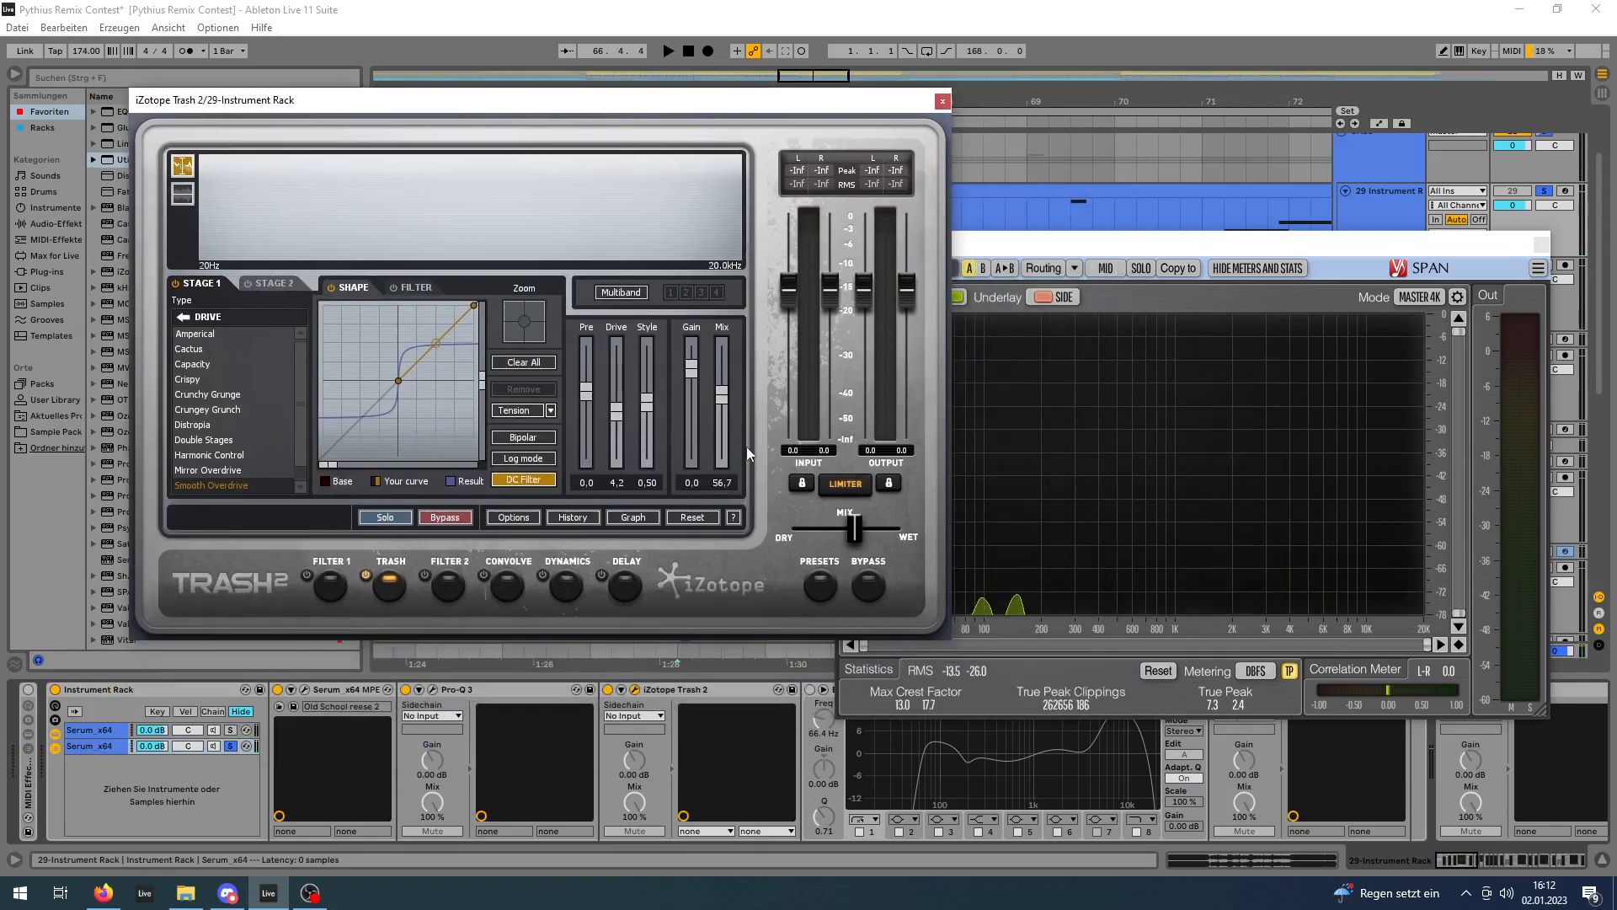
pyautogui.click(943, 102)
# Enable the EQ Eight after Trash 2 and compare the playing bass with the EQ bypassed and active.
pyautogui.moveTo(1441, 861); pyautogui.dragTo(1449, 861)
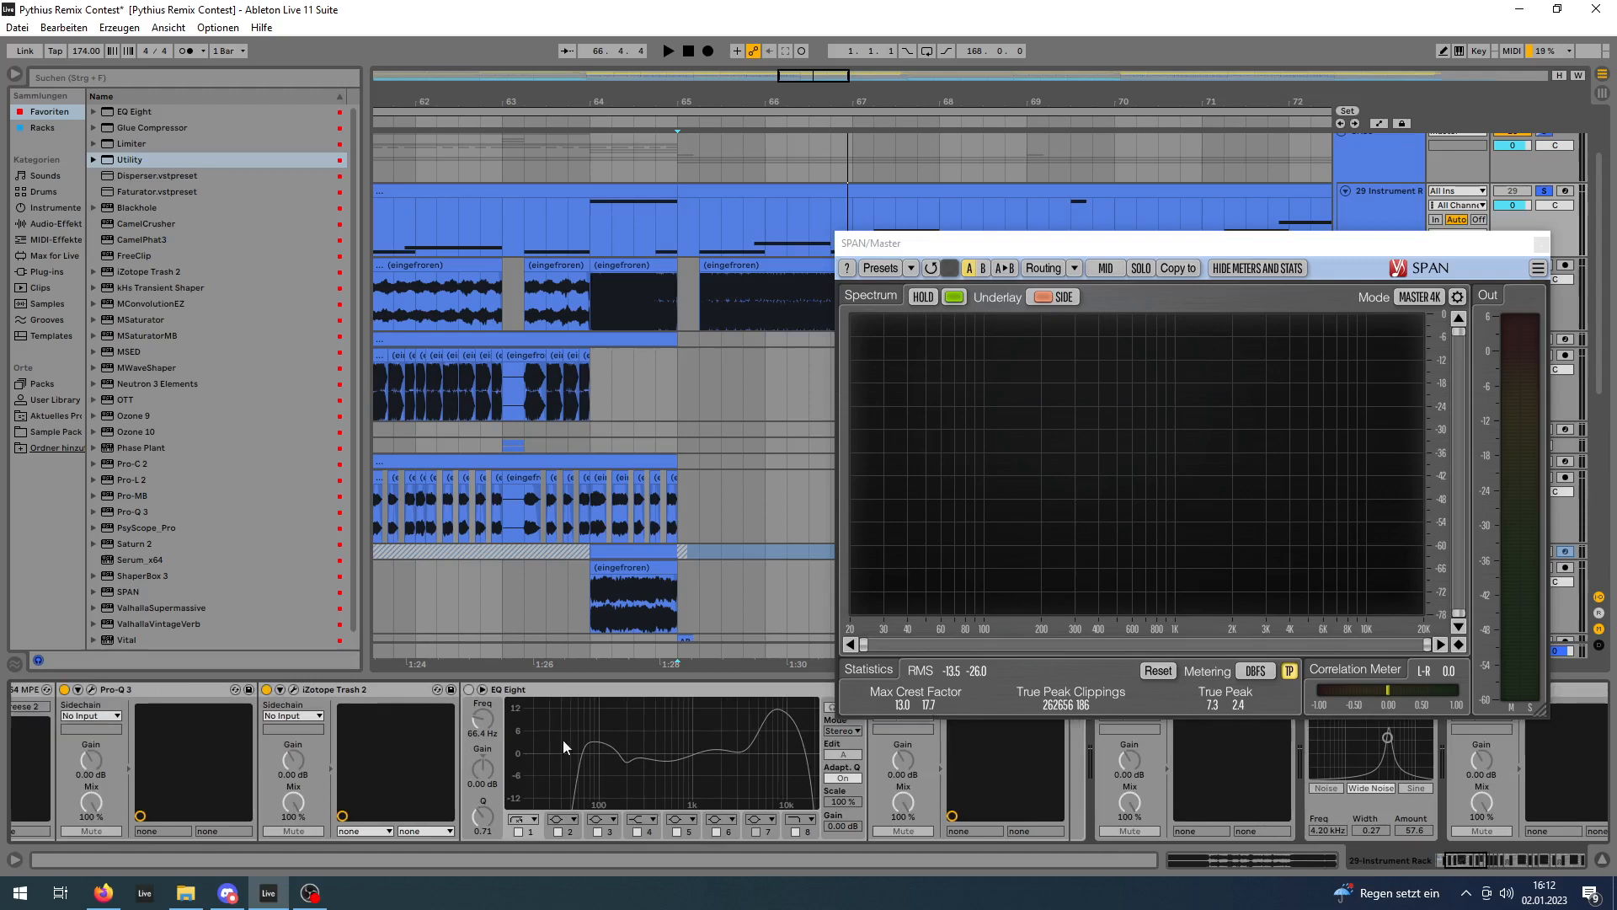
pyautogui.click(469, 689)
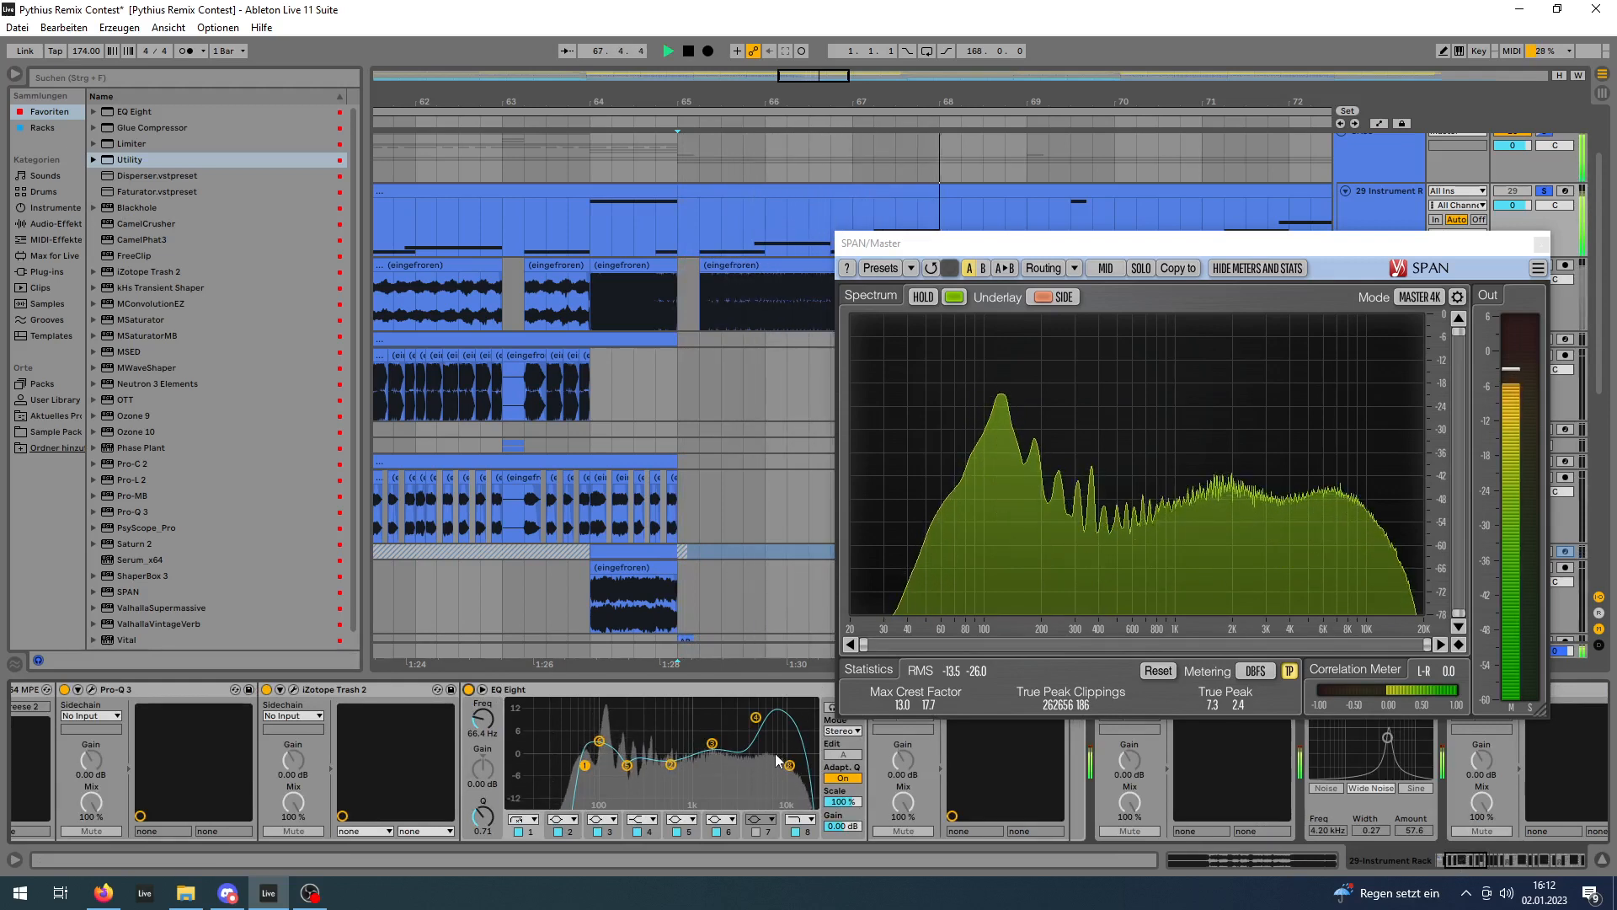
pyautogui.click(469, 689)
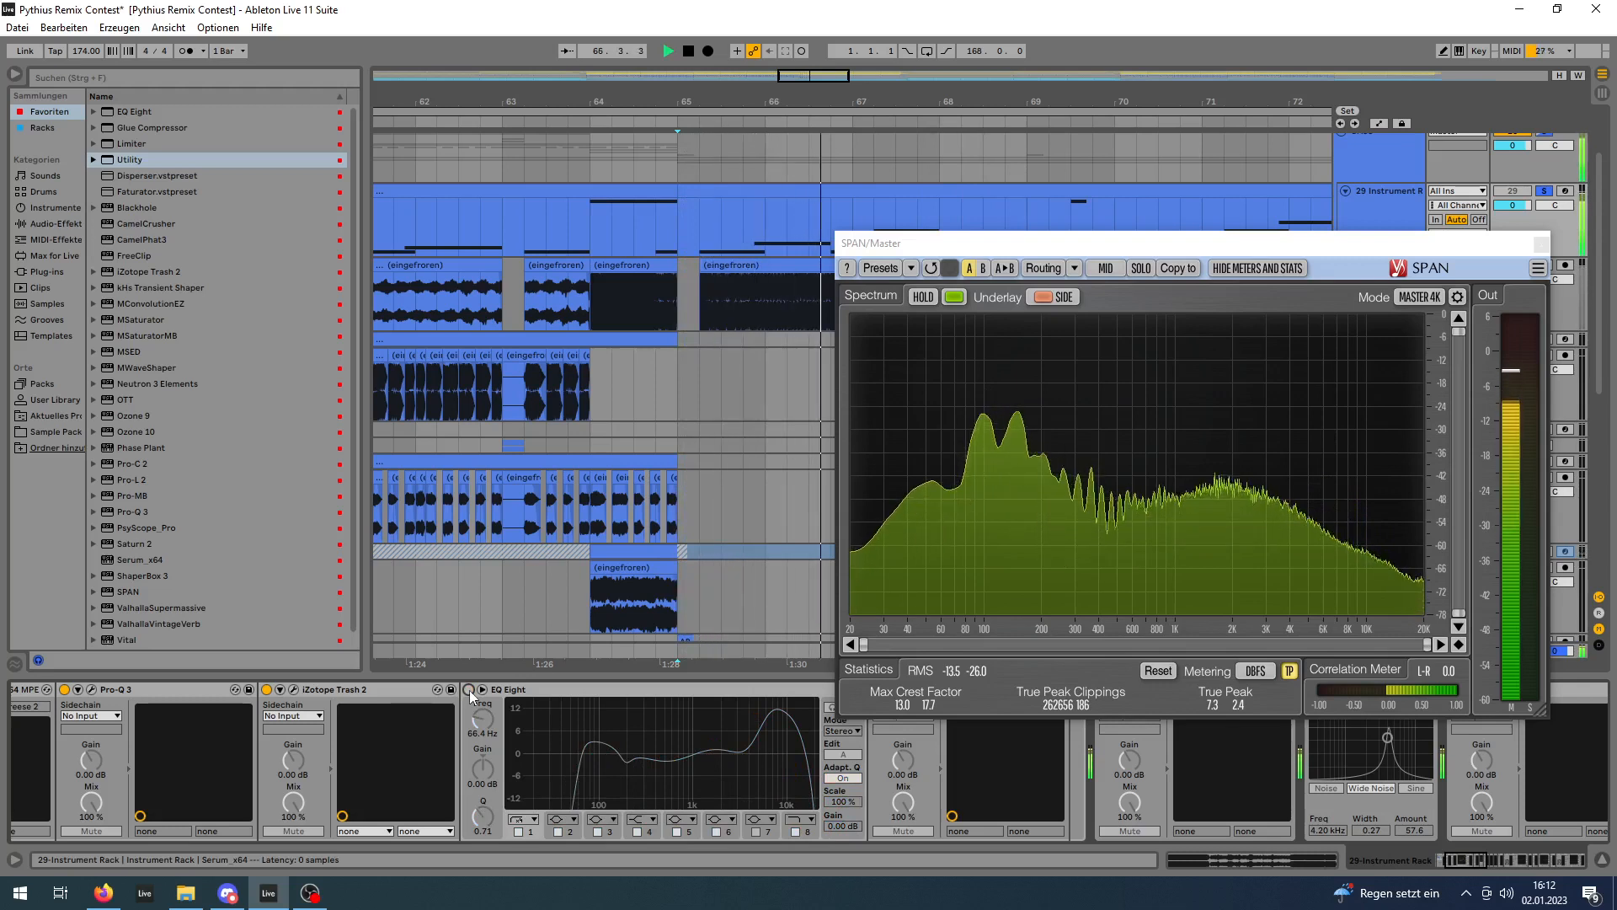
pyautogui.click(469, 689)
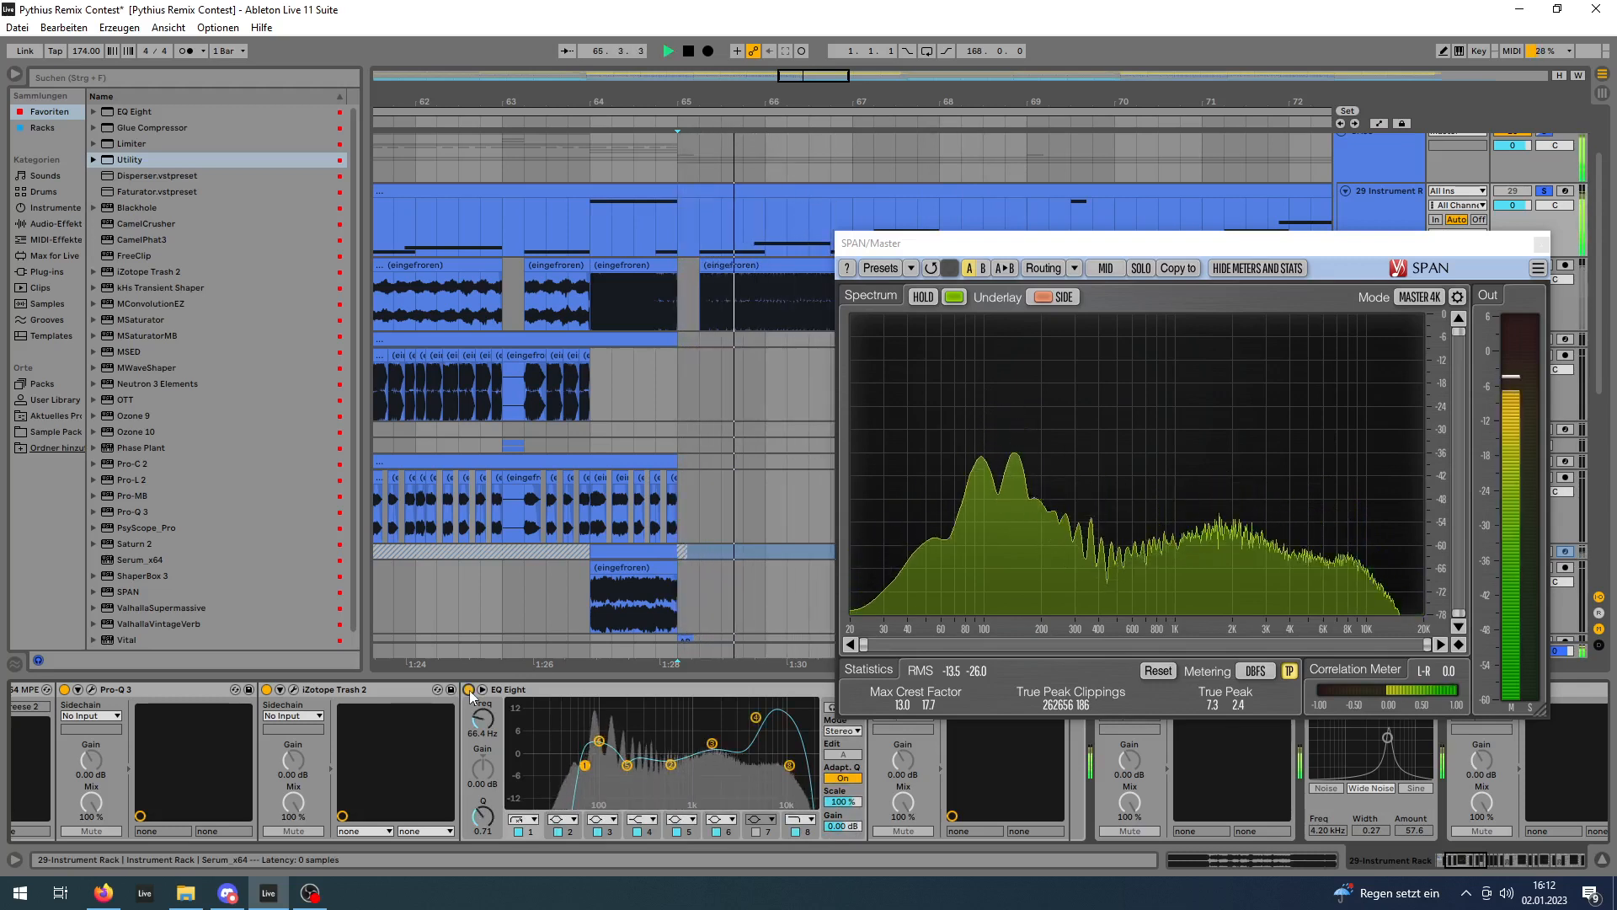
pyautogui.press('space')
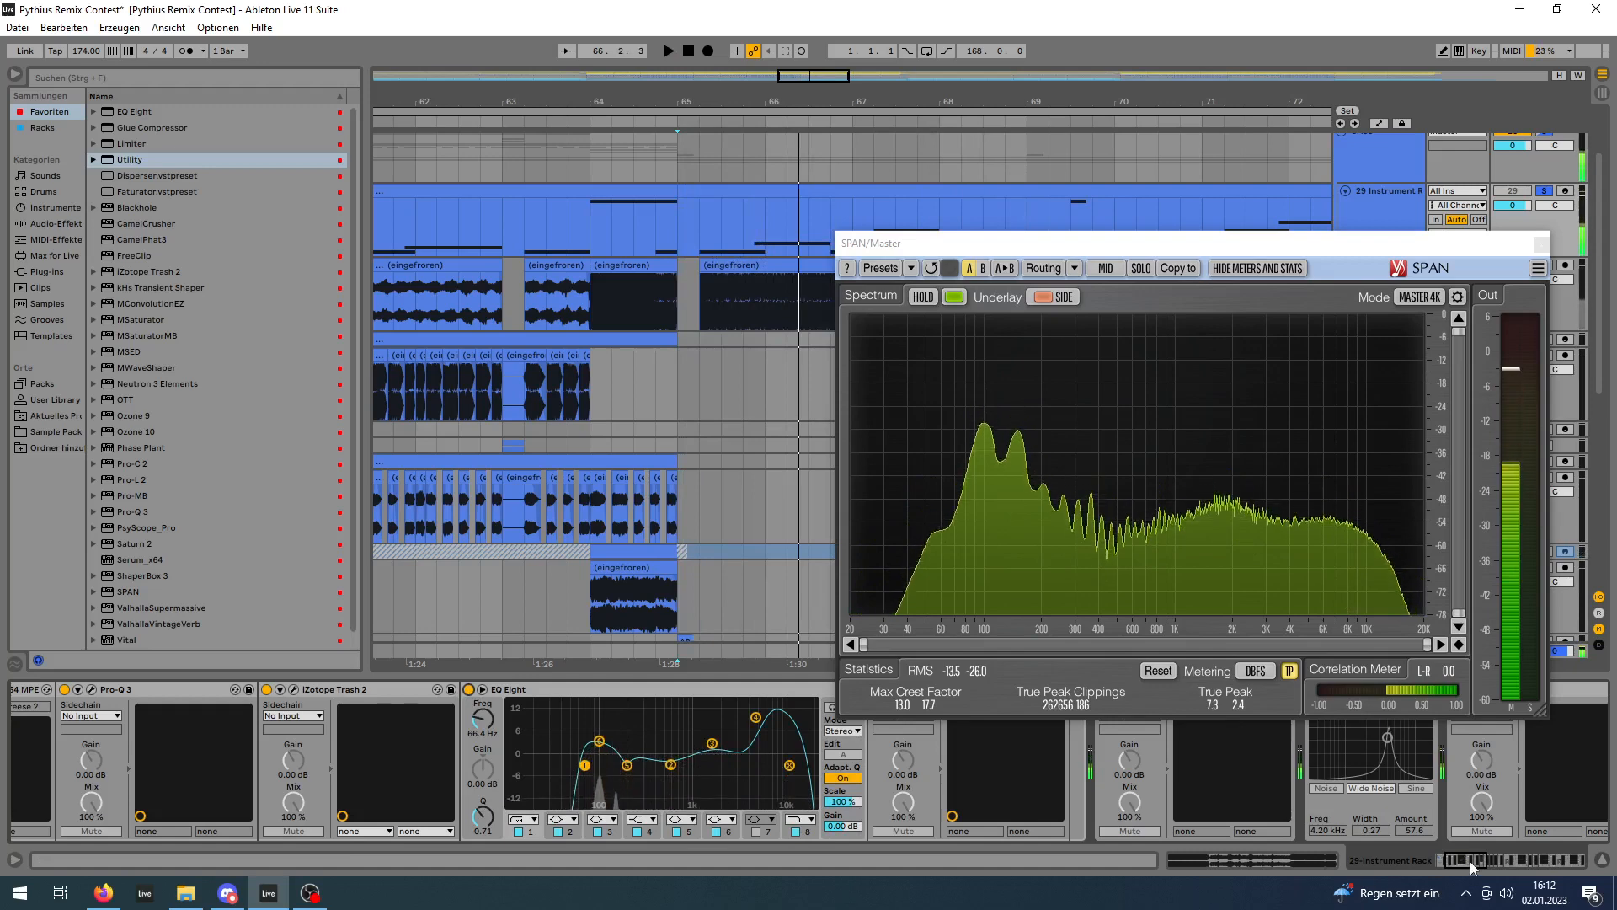
# Enable the Pro-Q 3 behind EQ Eight, play the bass through its narrow cut and close the EQ window.
pyautogui.moveTo(1449, 866); pyautogui.dragTo(1478, 861)
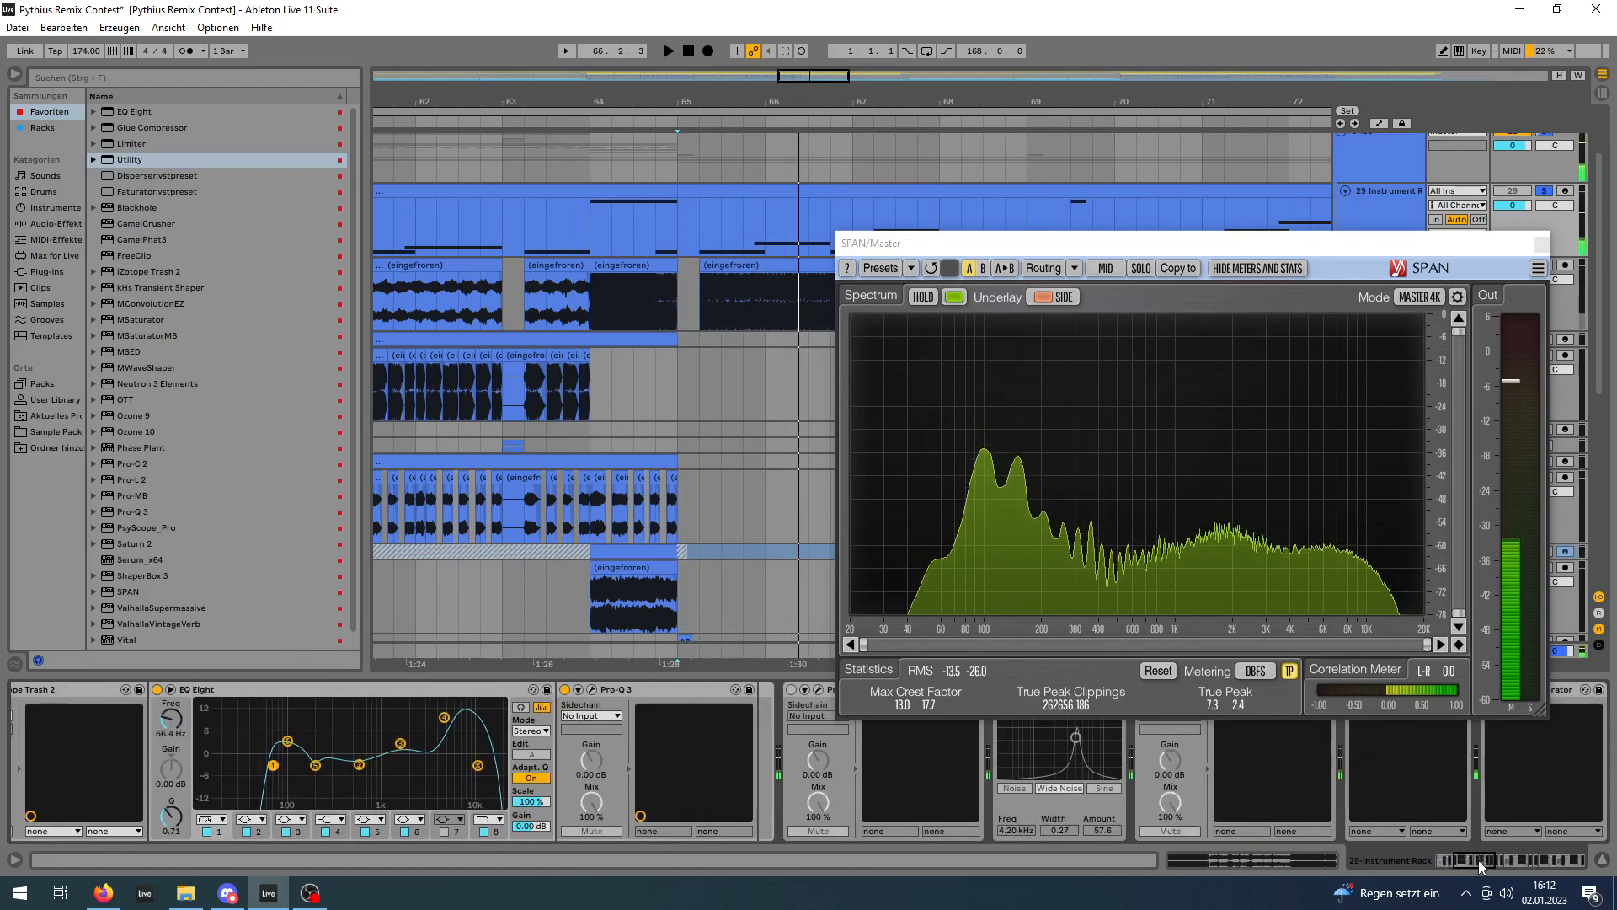
pyautogui.click(593, 691)
pyautogui.moveTo(421, 342); pyautogui.dragTo(218, 23)
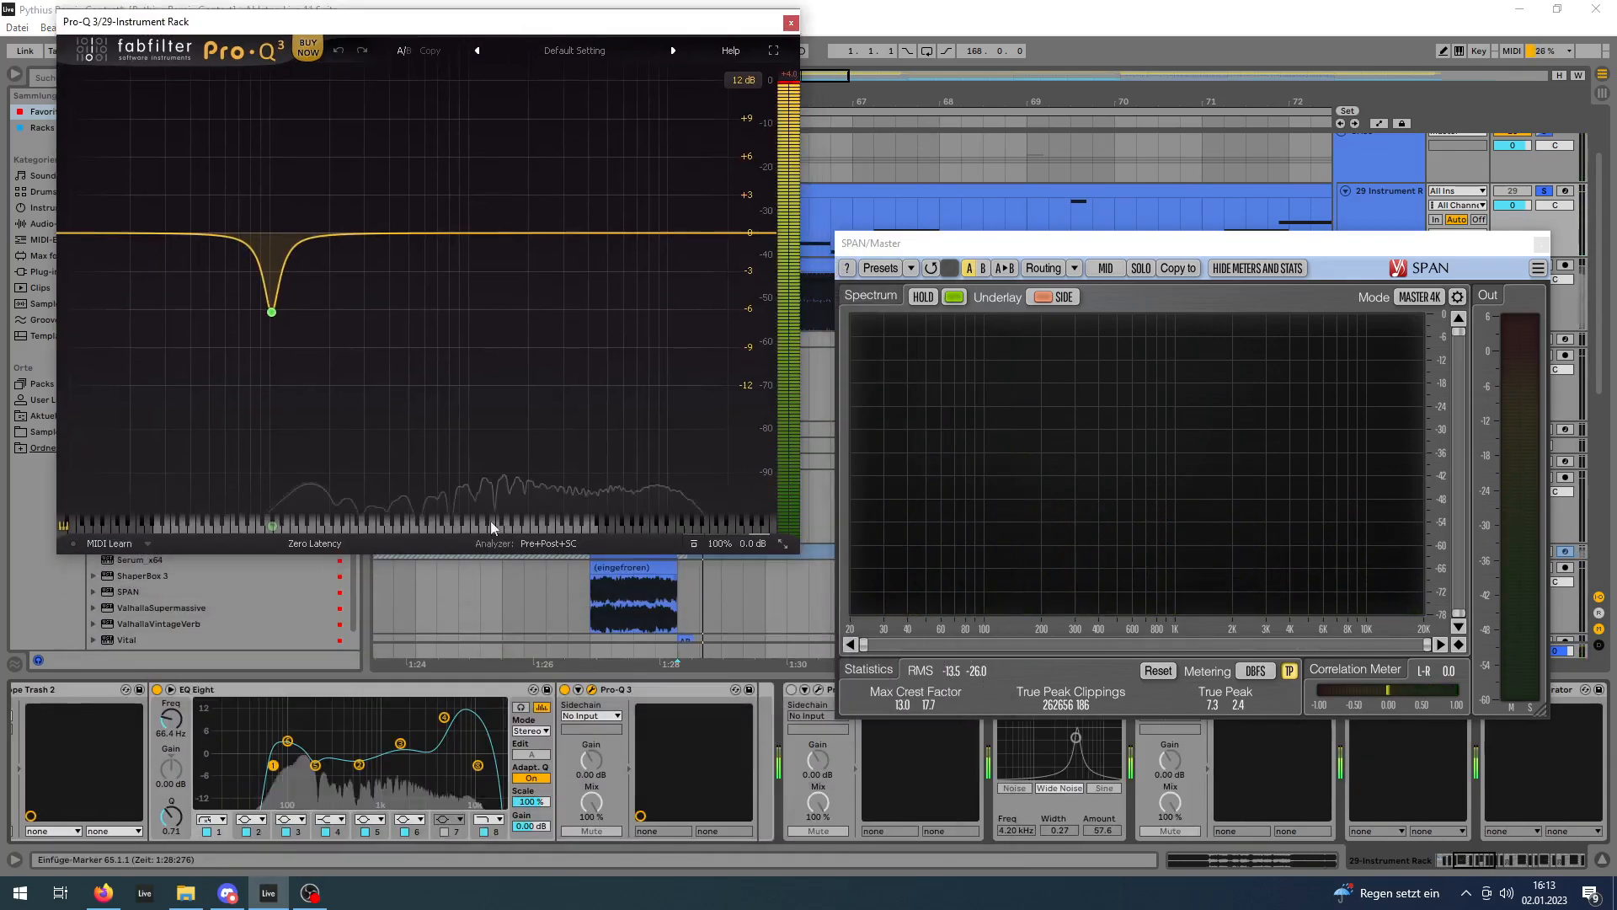
pyautogui.press('space')
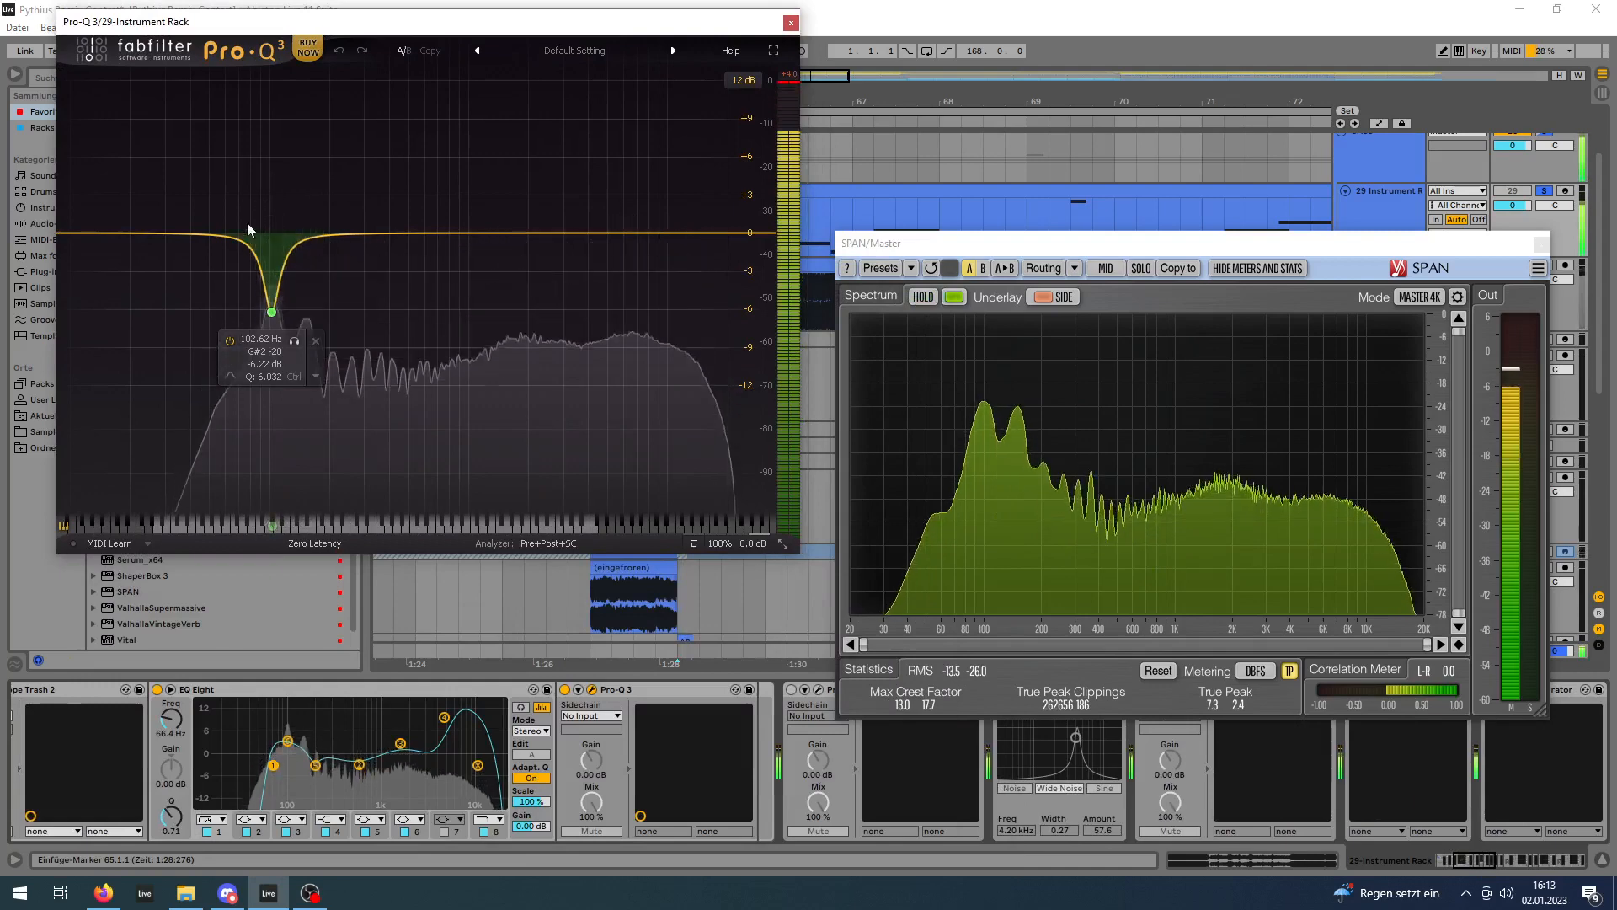
pyautogui.press('space')
pyautogui.click(791, 23)
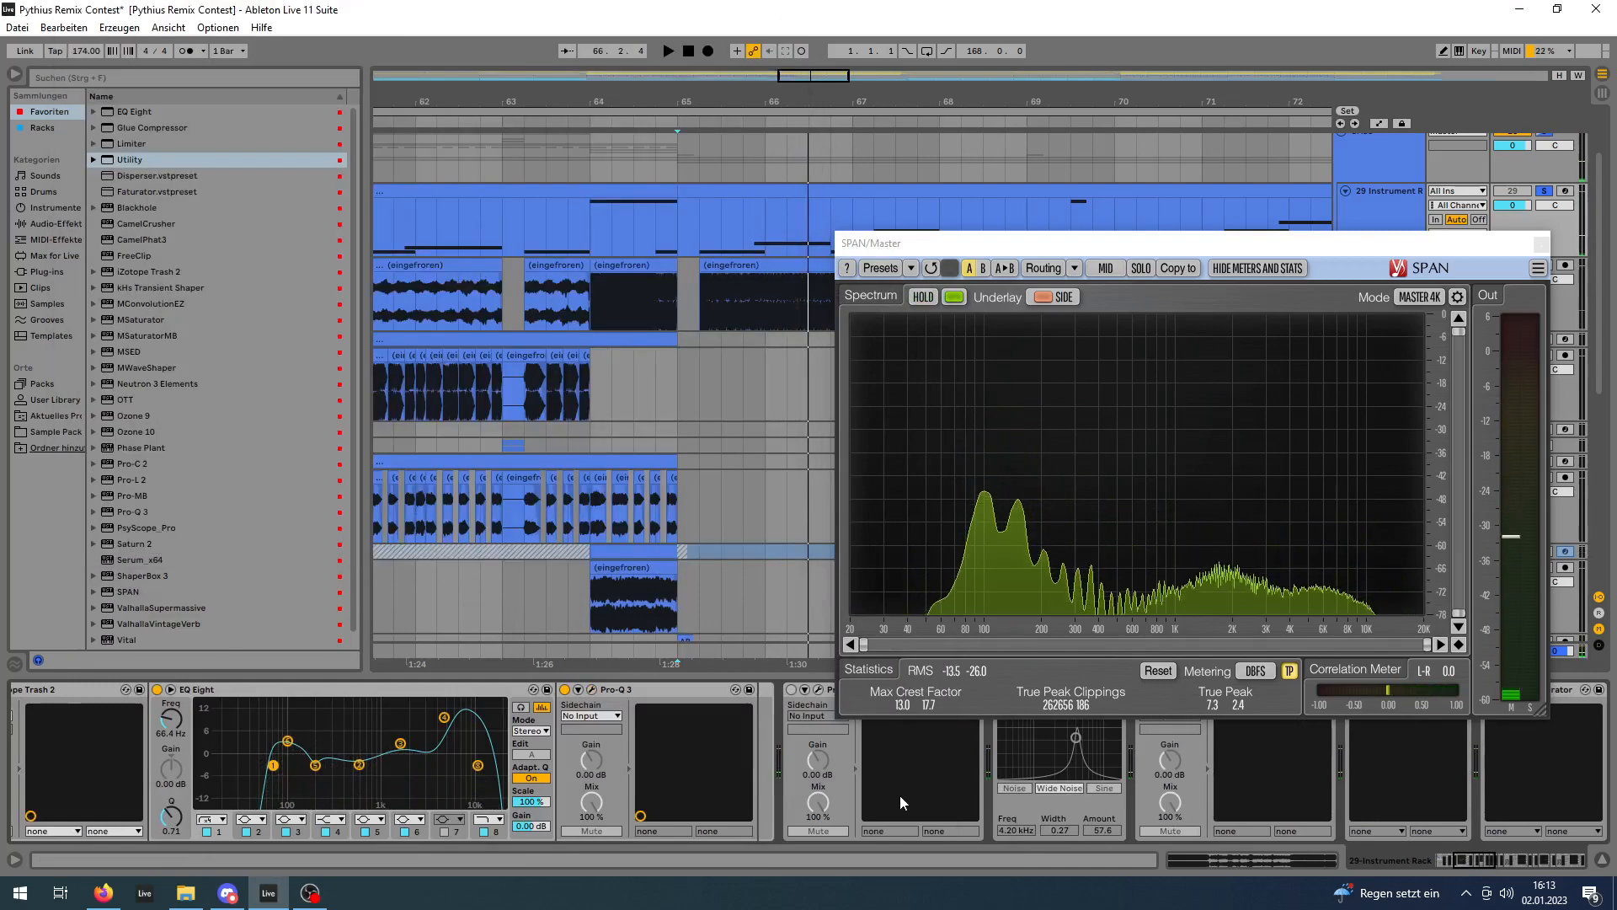
# Unsolo the second Serum_x64 chain and play both chains of the rack together.
pyautogui.click(1449, 861)
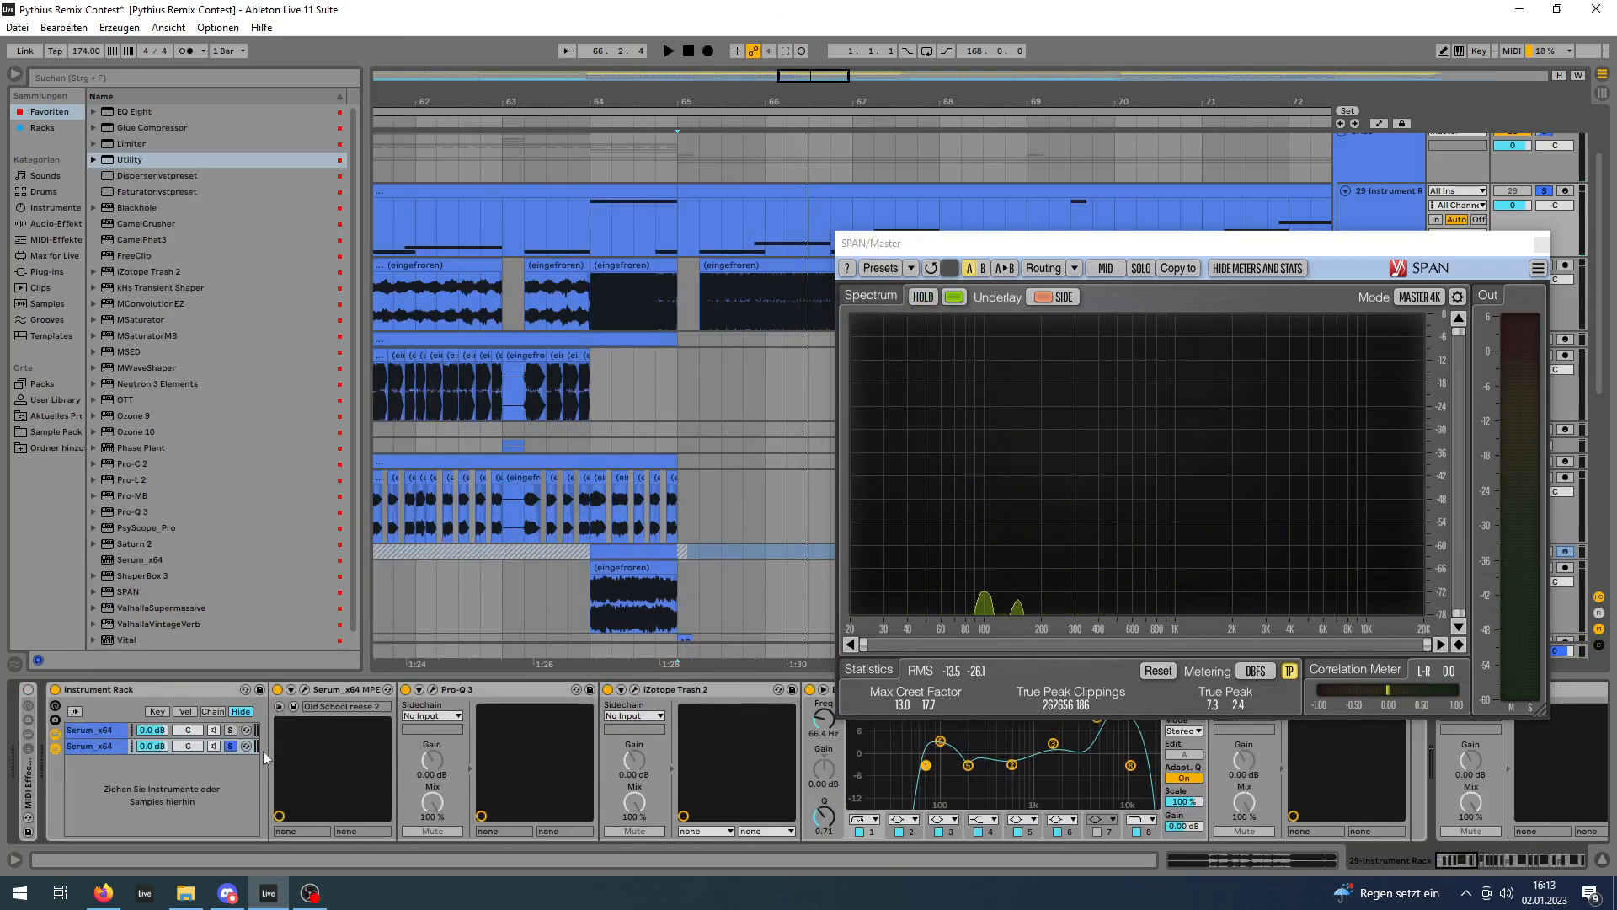
pyautogui.click(233, 745)
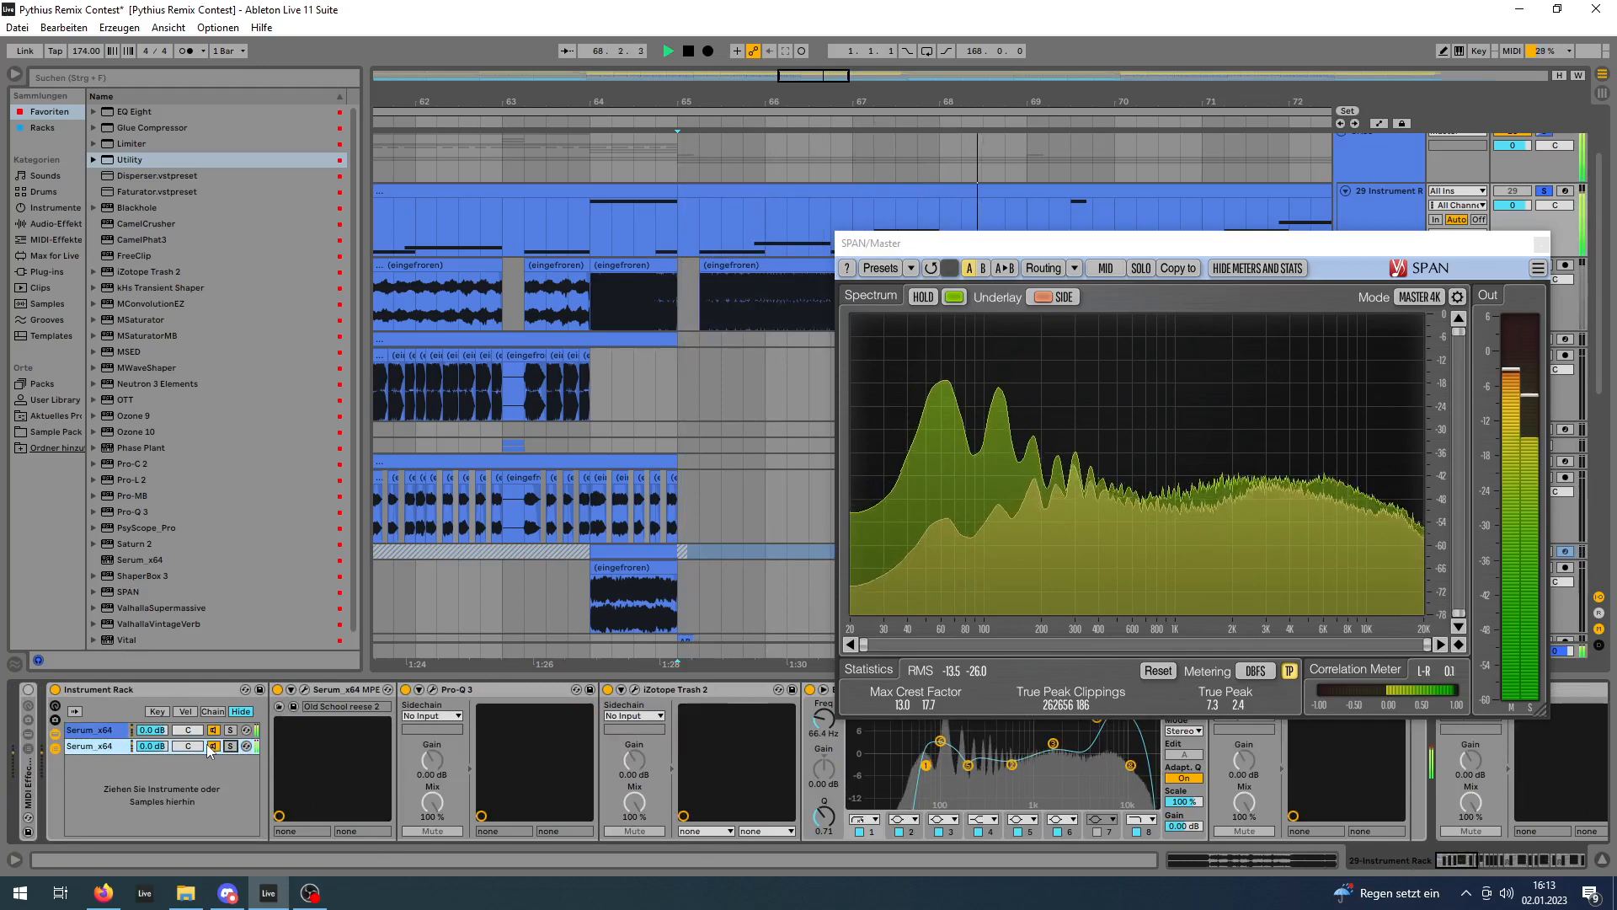
pyautogui.press('space')
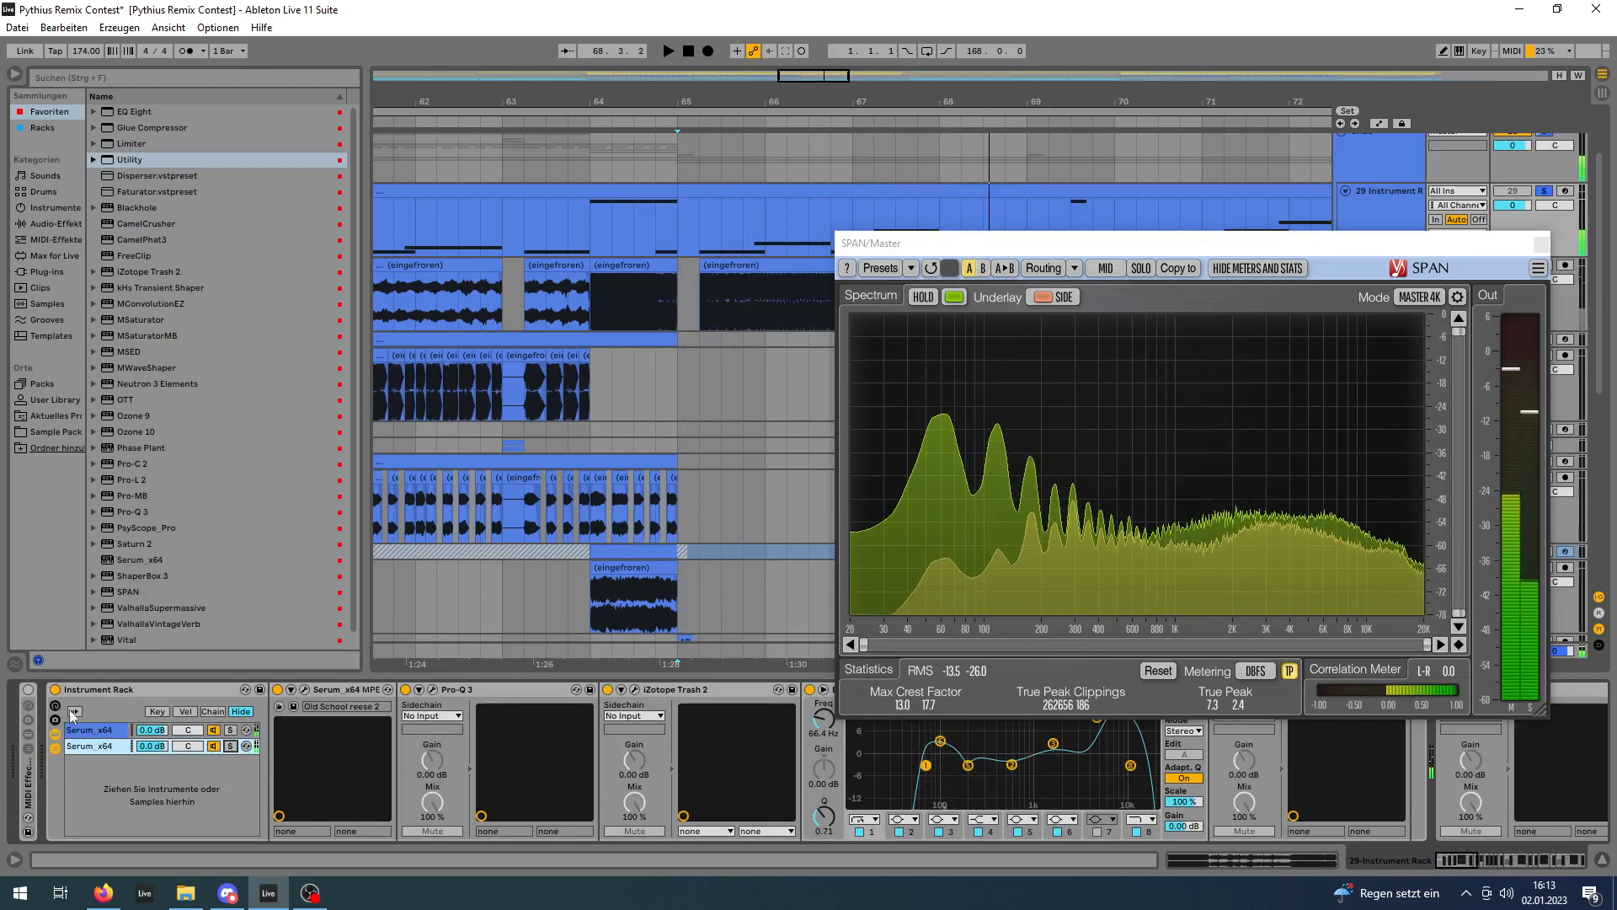
# Collapse the Instrument Rack, enable the Pro-Q 3 right after it and play both layers through its high-shelf cut.
pyautogui.doubleClick(116, 687)
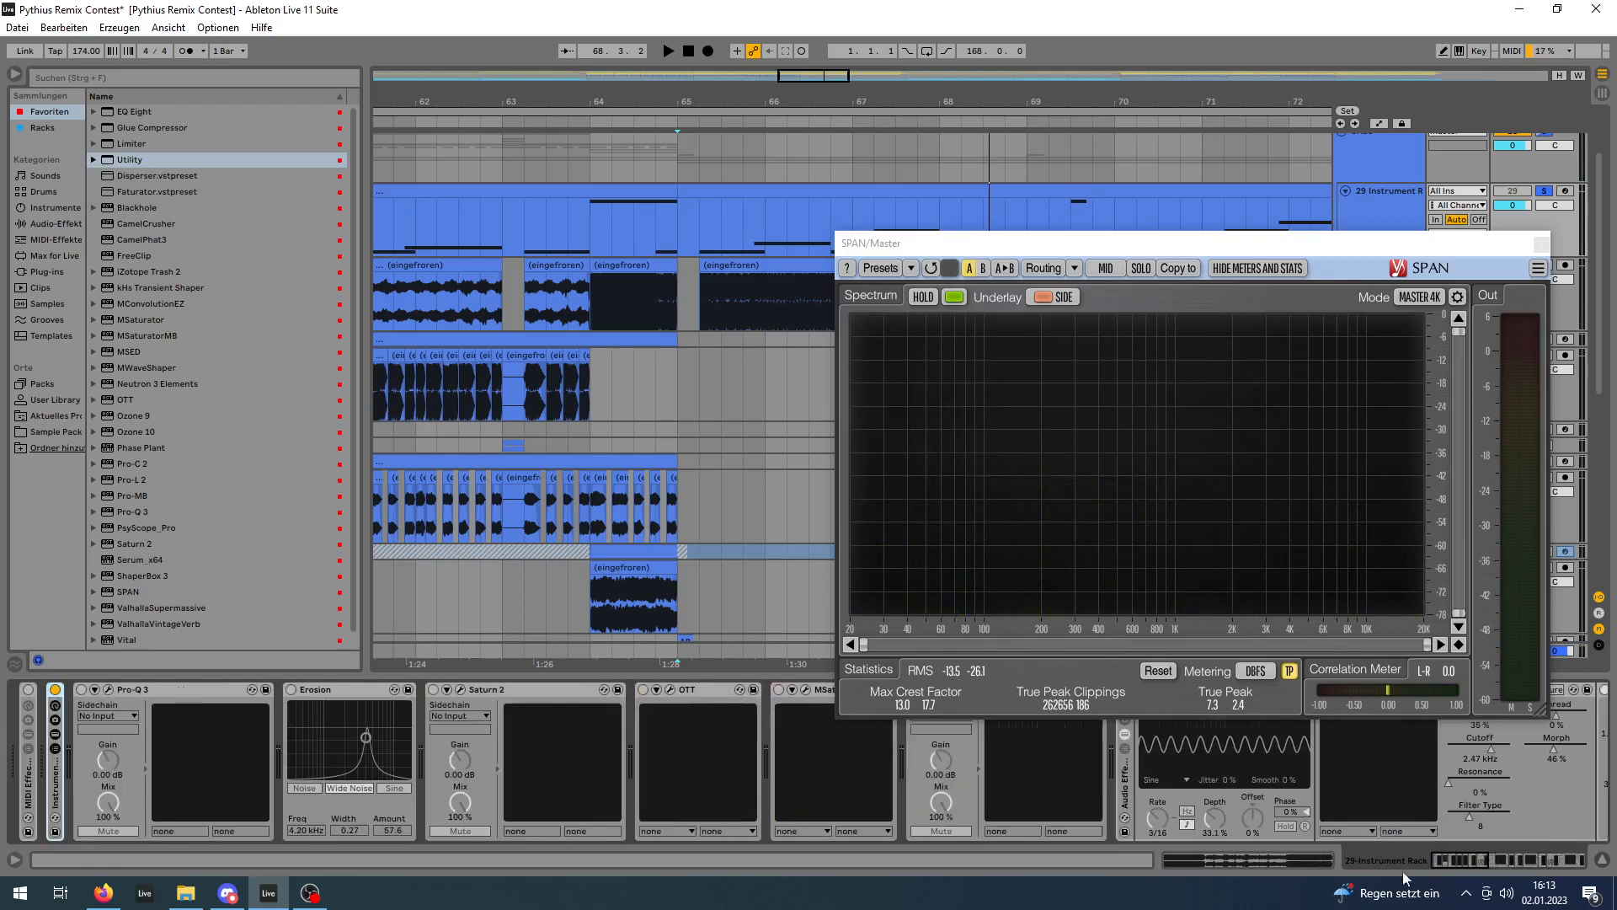
pyautogui.click(110, 689)
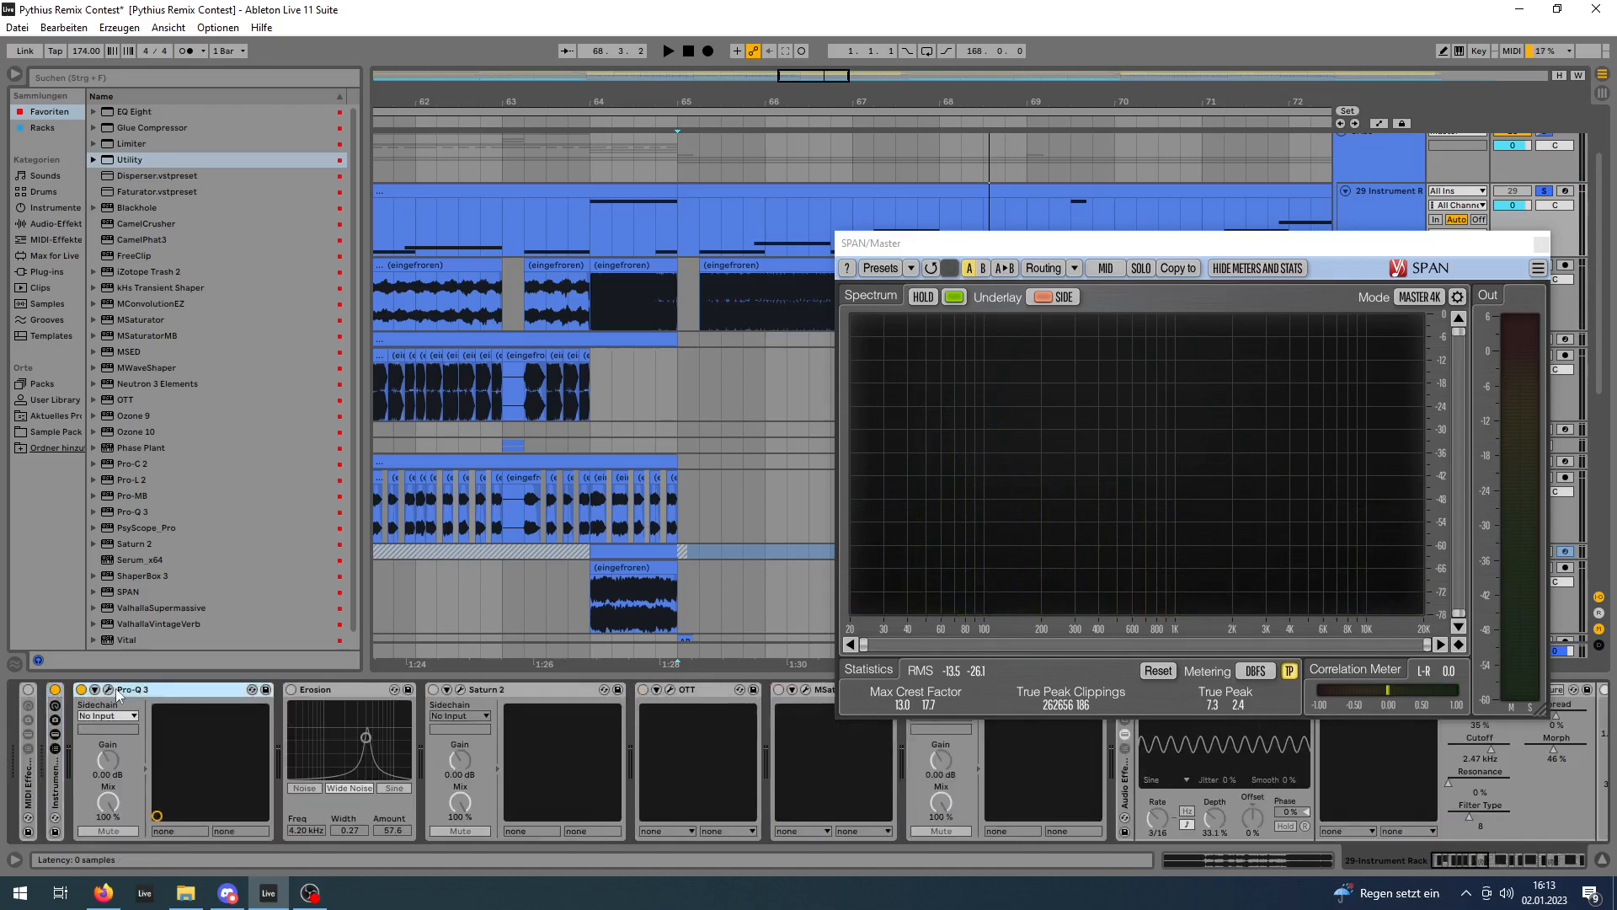
pyautogui.moveTo(867, 214); pyautogui.dragTo(699, 128)
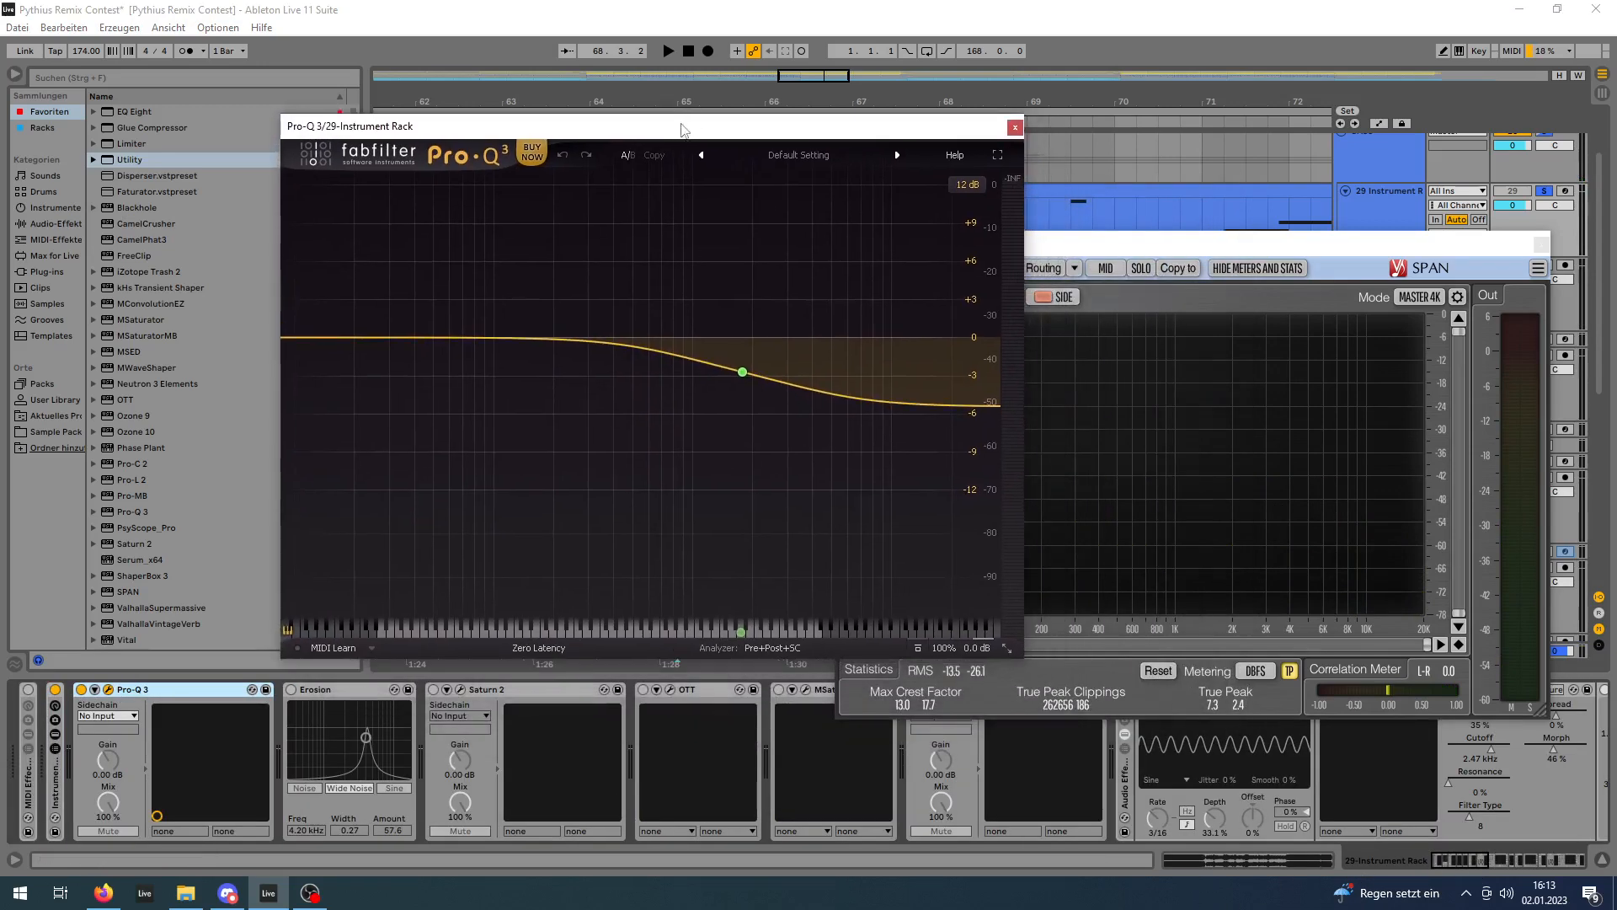
pyautogui.press('space')
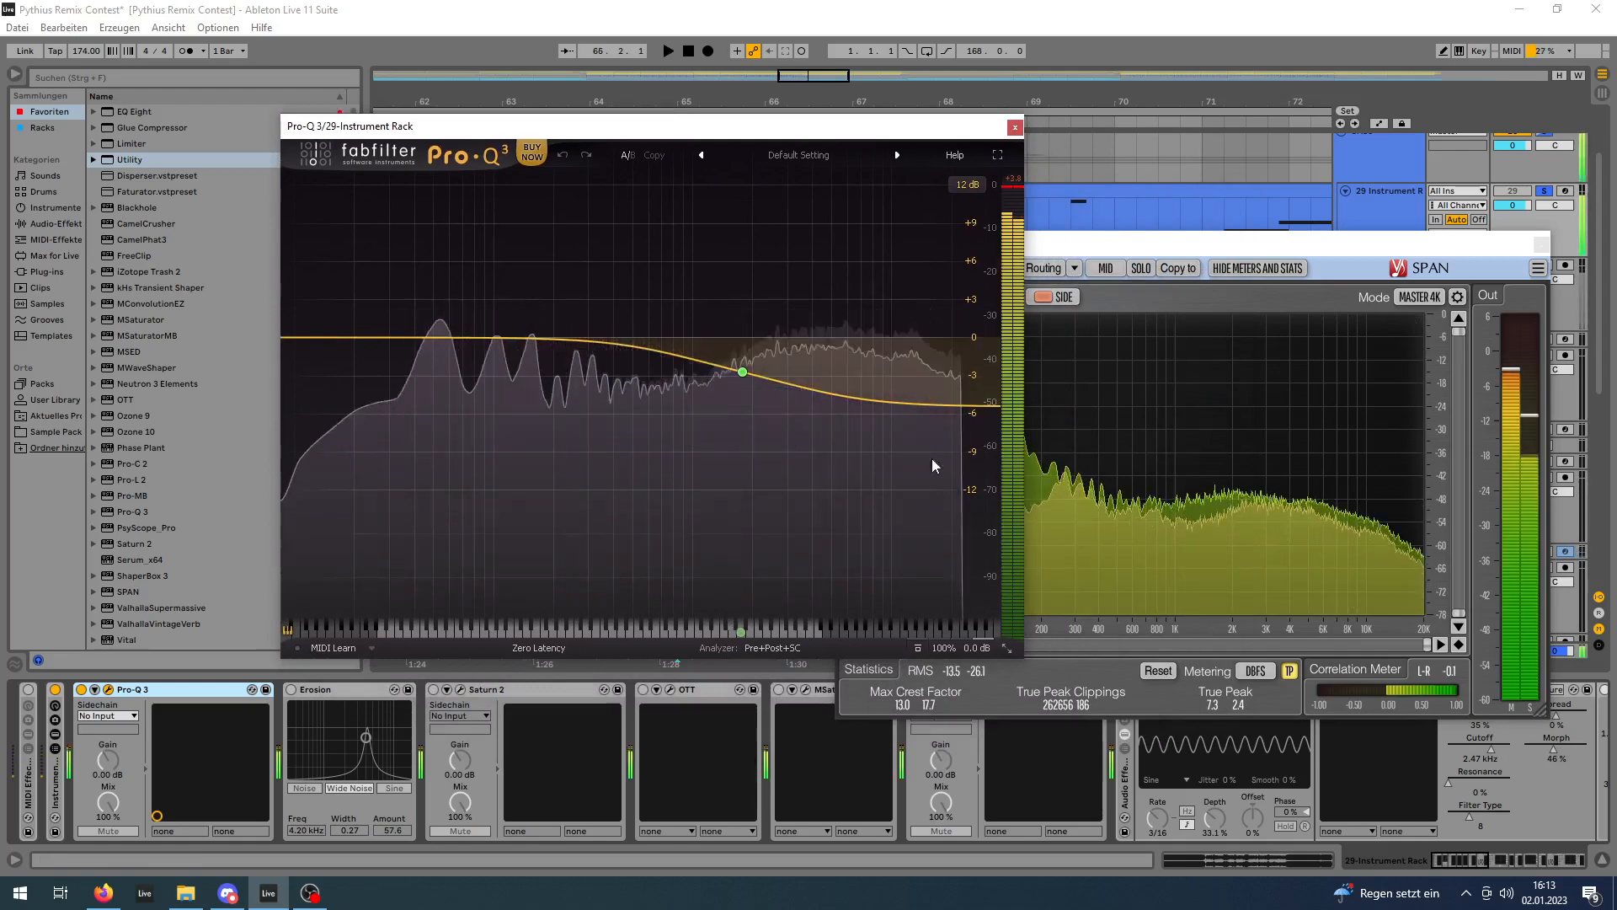
# Enable the Erosion device in Wide Noise mode, play the bass while watching the master spectrum in SPAN and close the Pro-Q 3 window.
pyautogui.press('space')
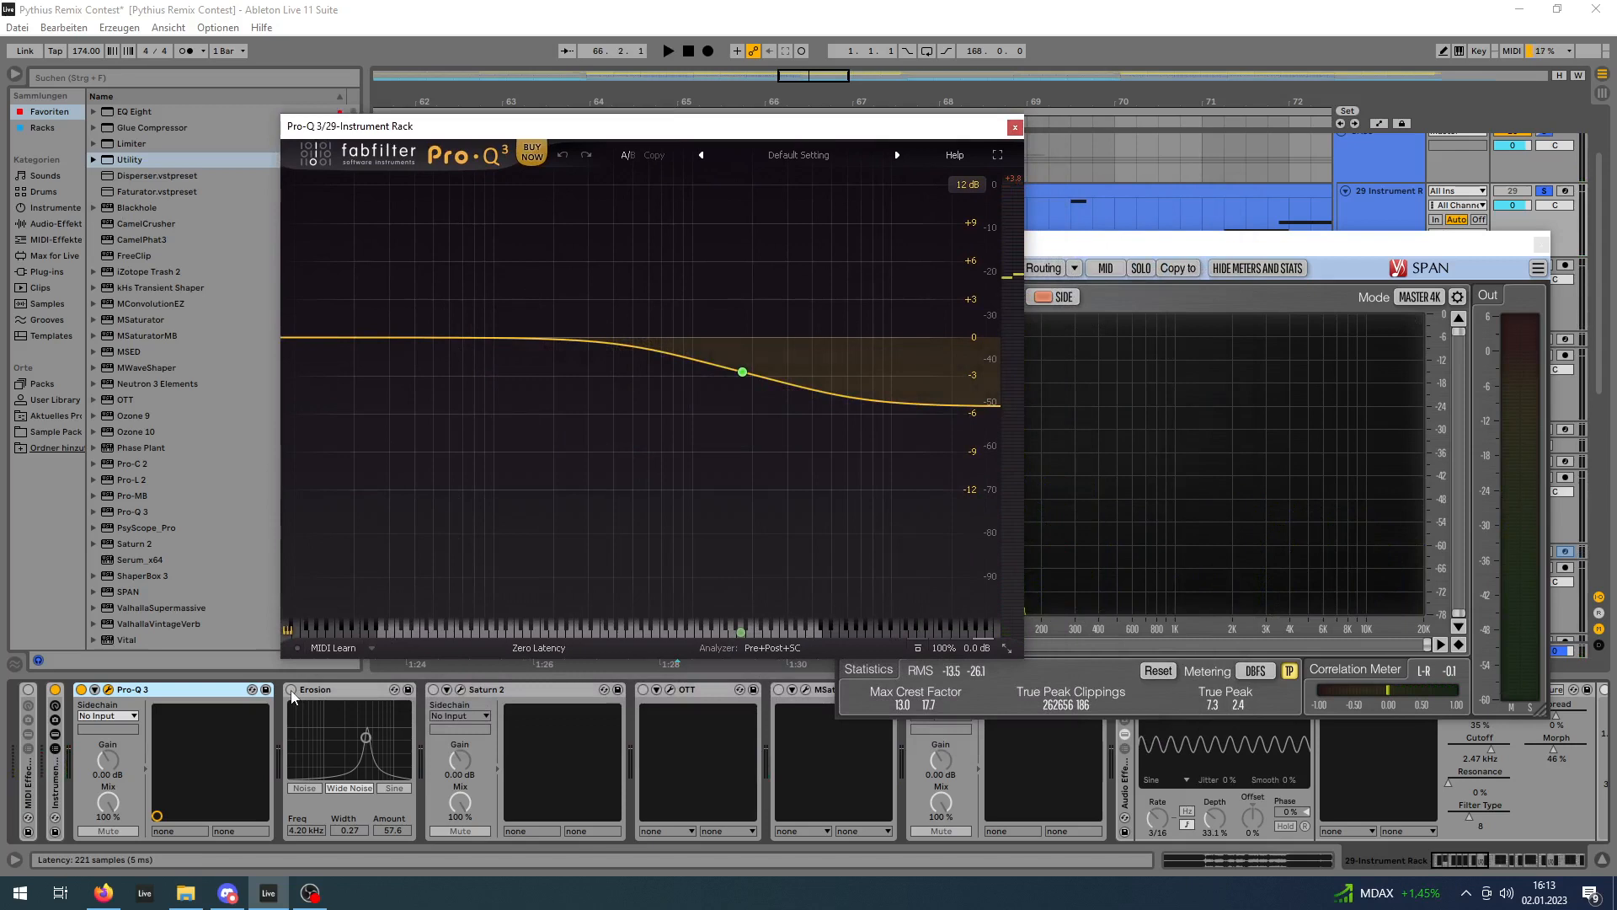
pyautogui.click(292, 692)
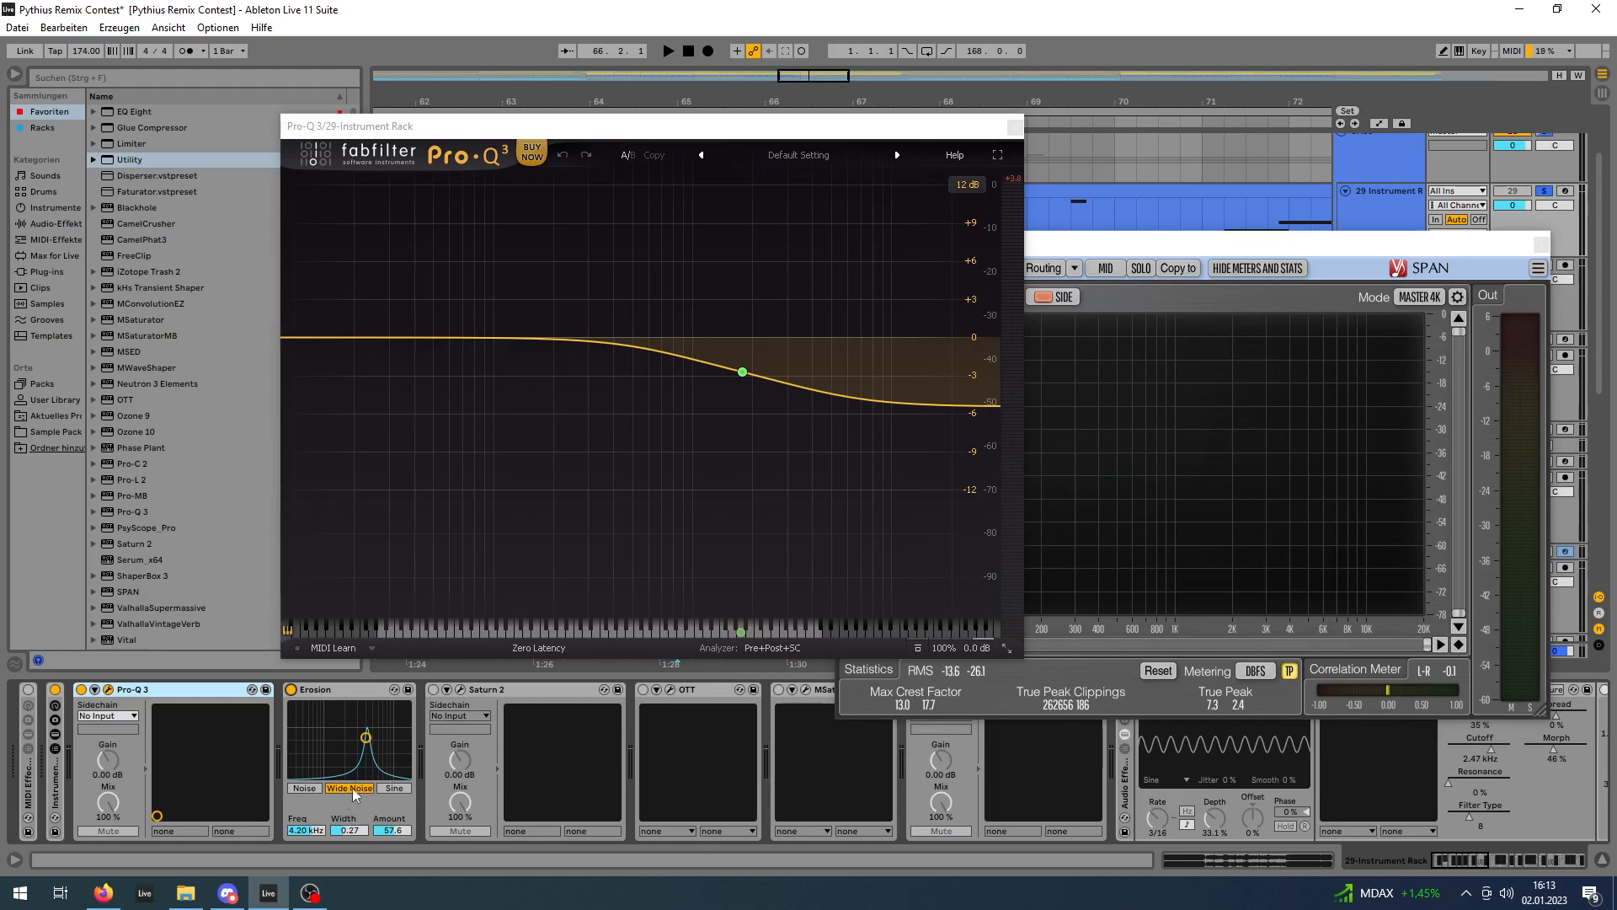
pyautogui.press('space')
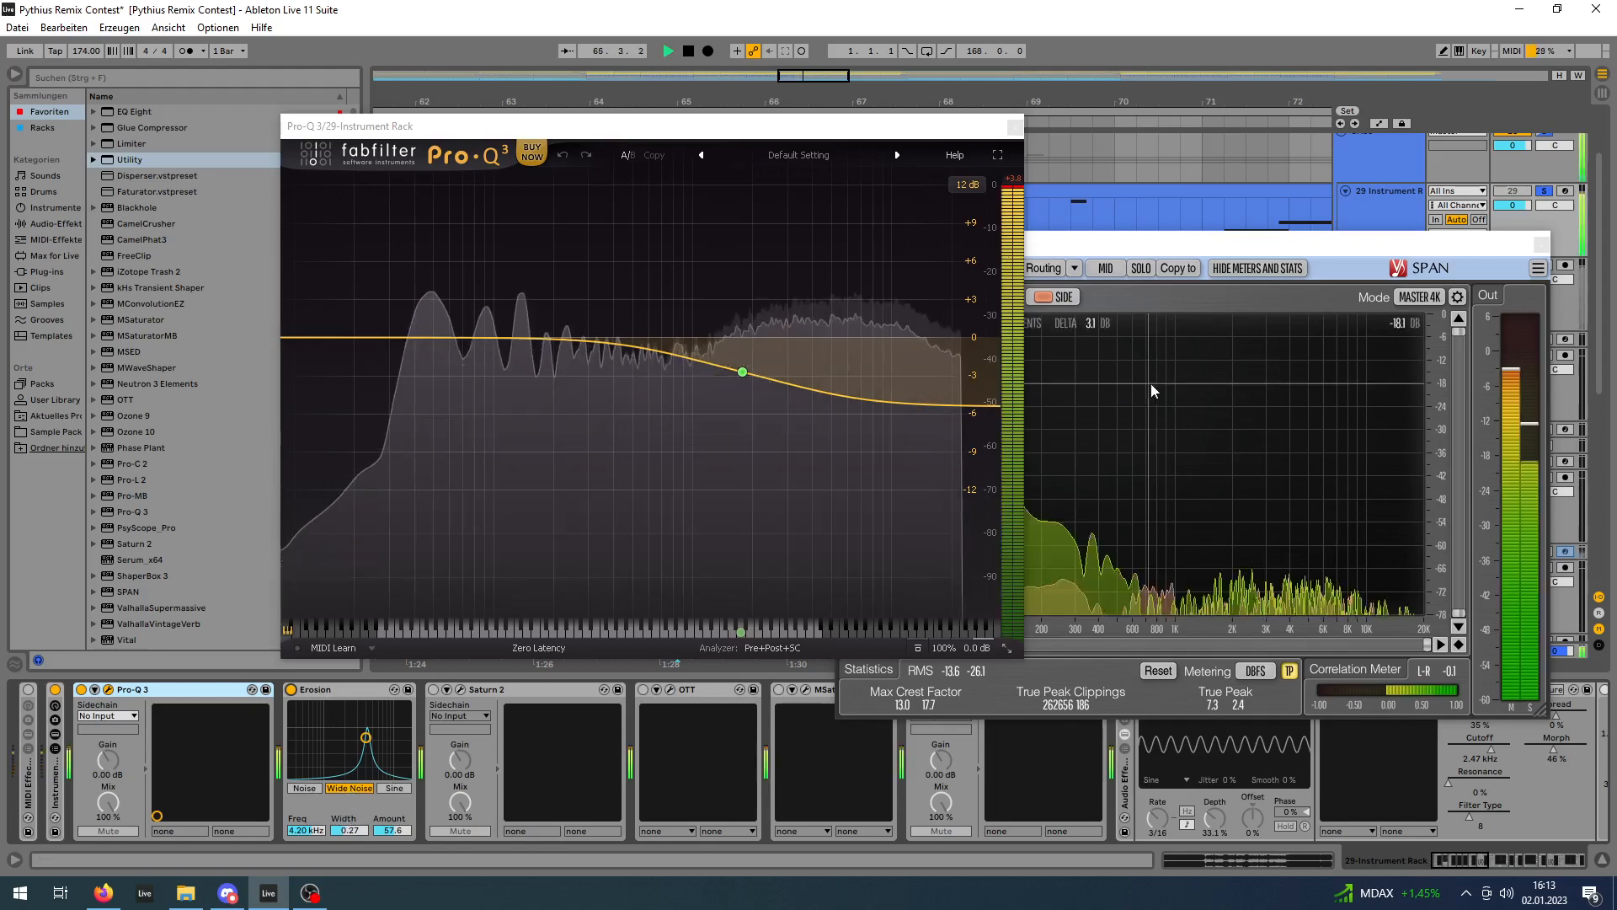
pyautogui.click(1226, 252)
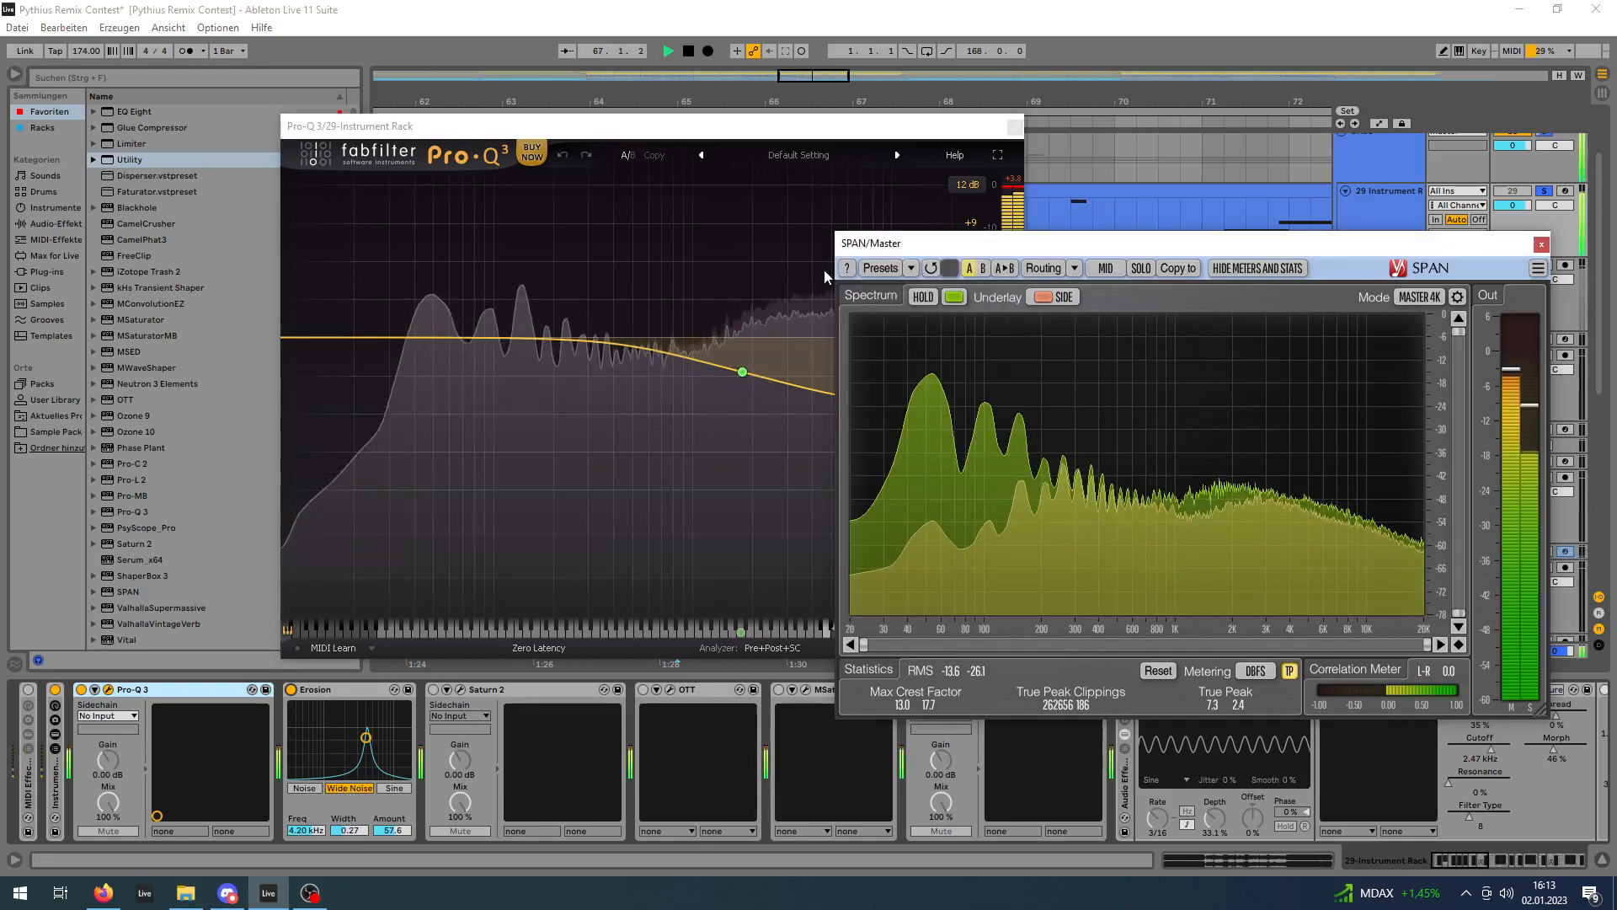
pyautogui.press('space')
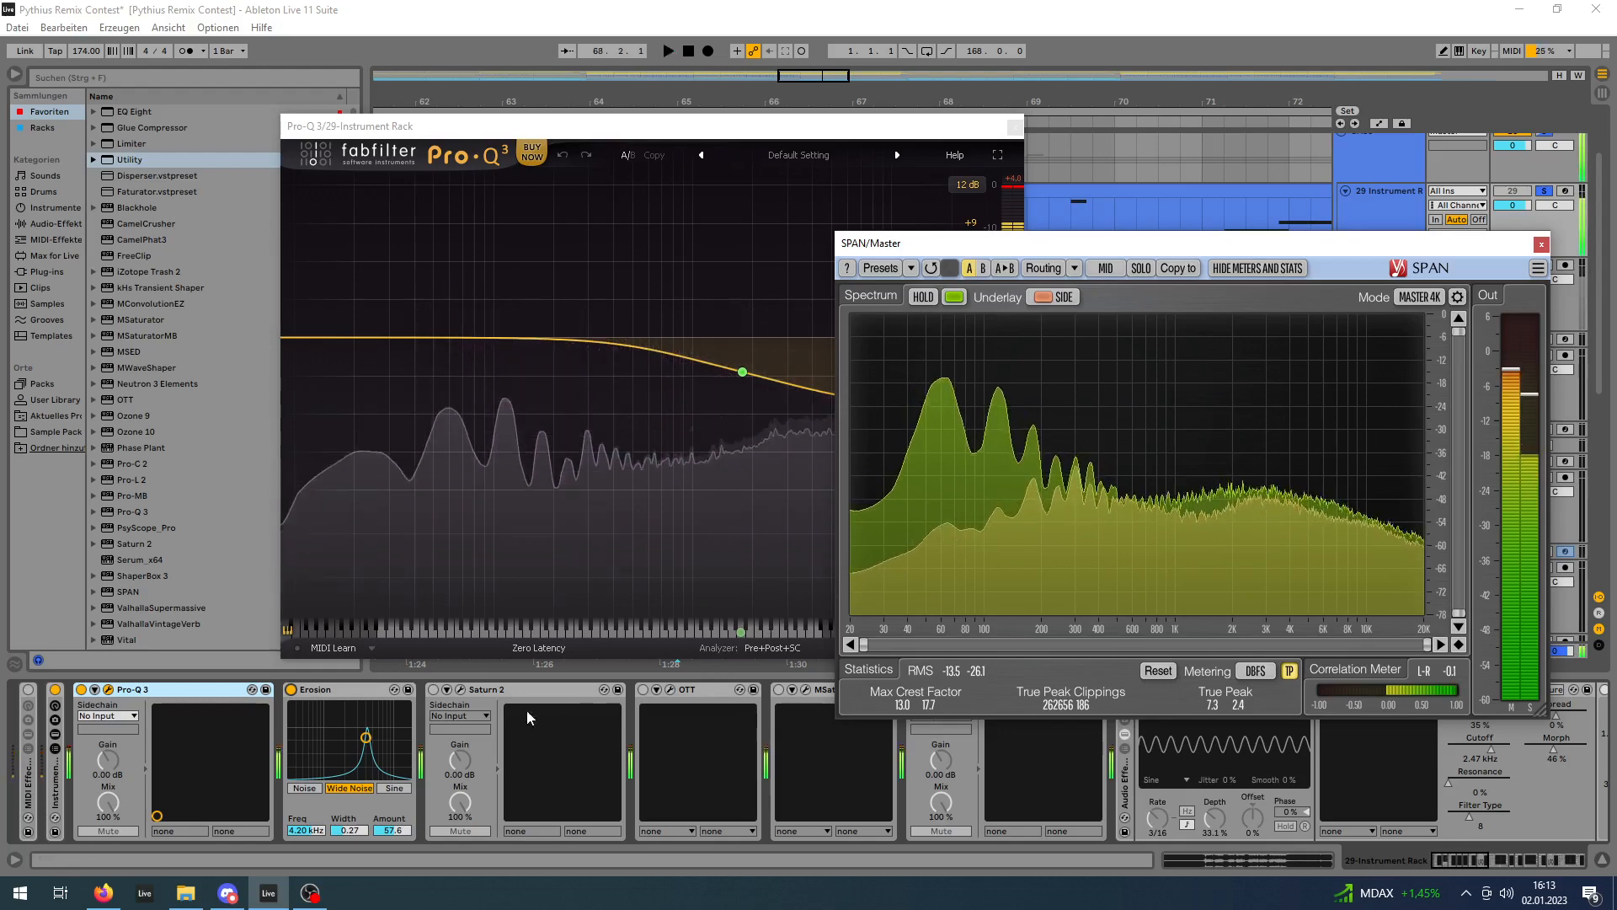
pyautogui.click(1015, 127)
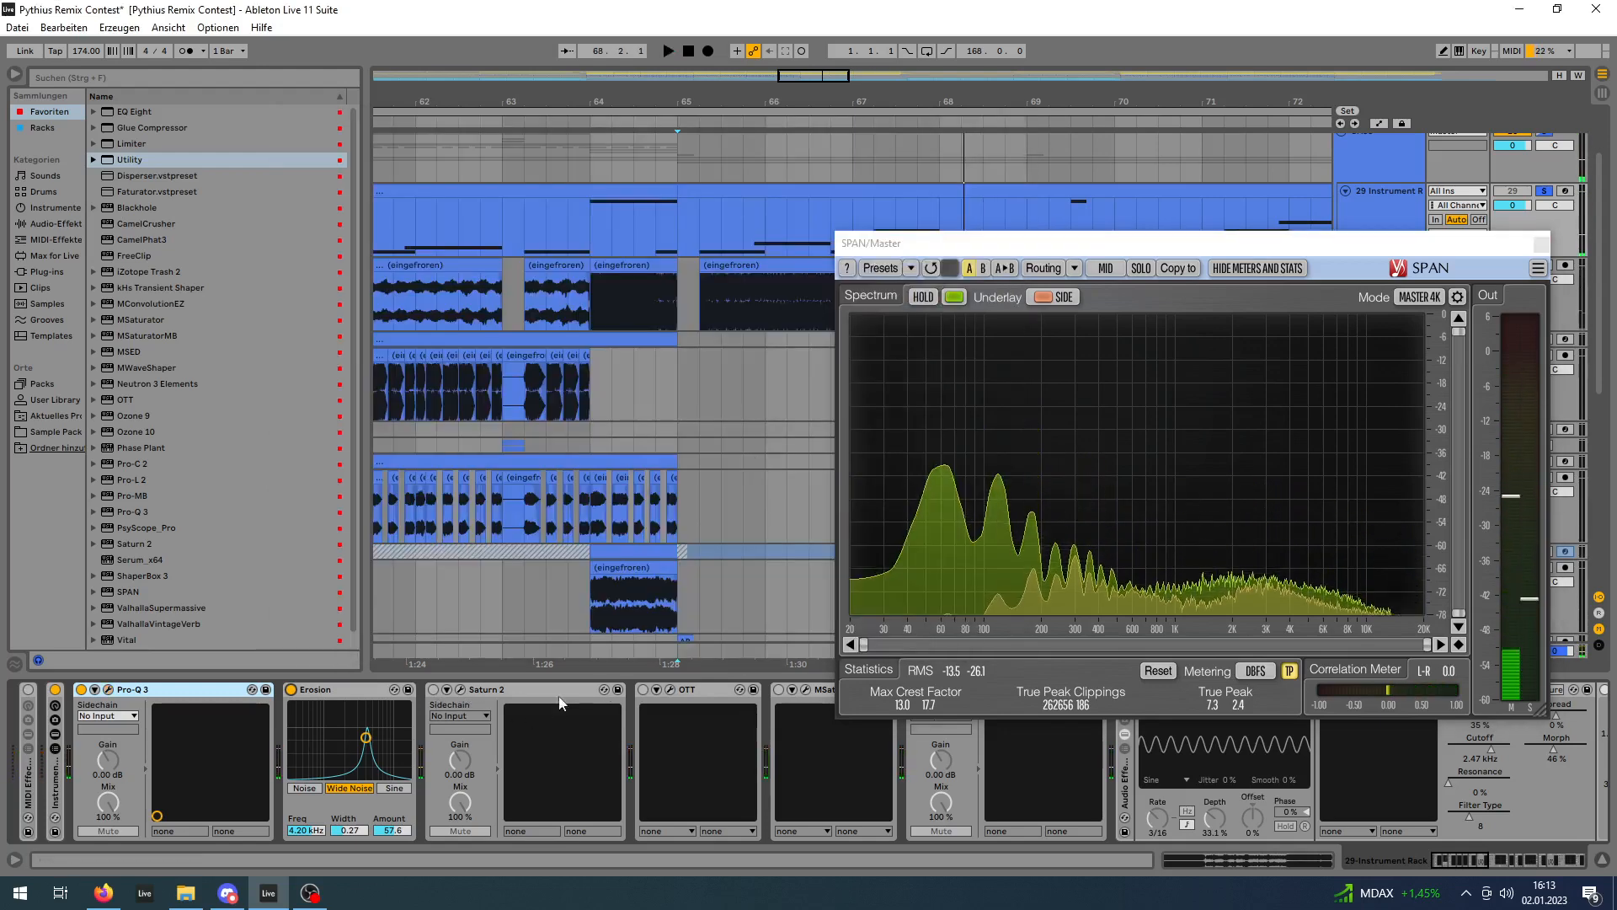
# Enable Saturn 2 after Erosion and examine its multiband Warm Tape settings before closing its window.
pyautogui.click(461, 689)
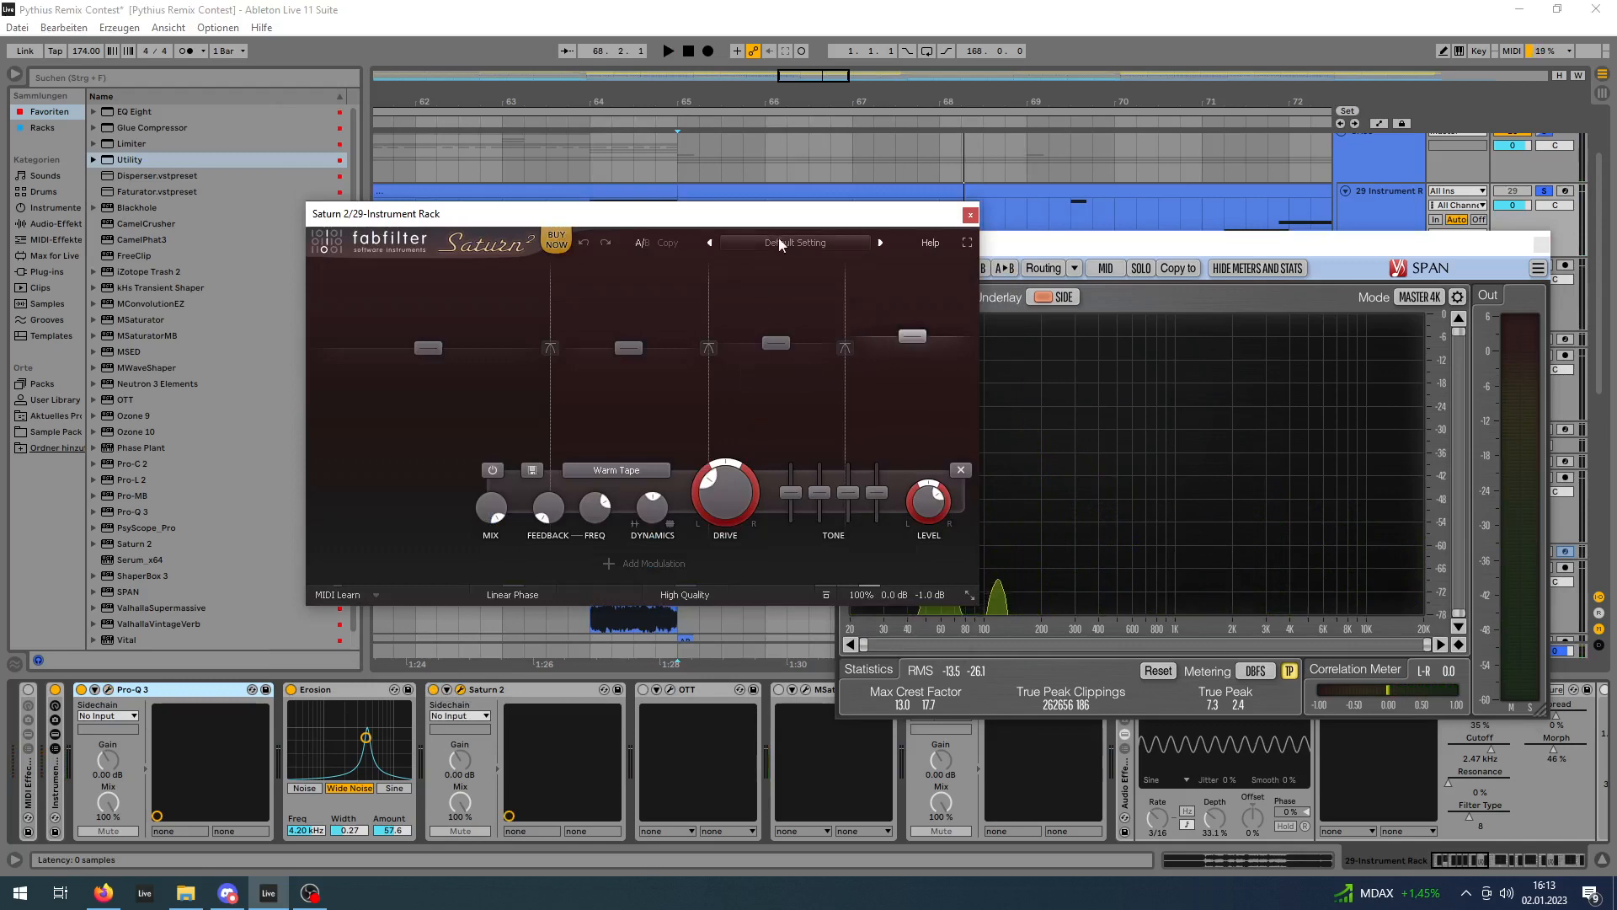
pyautogui.moveTo(778, 214); pyautogui.dragTo(596, 202)
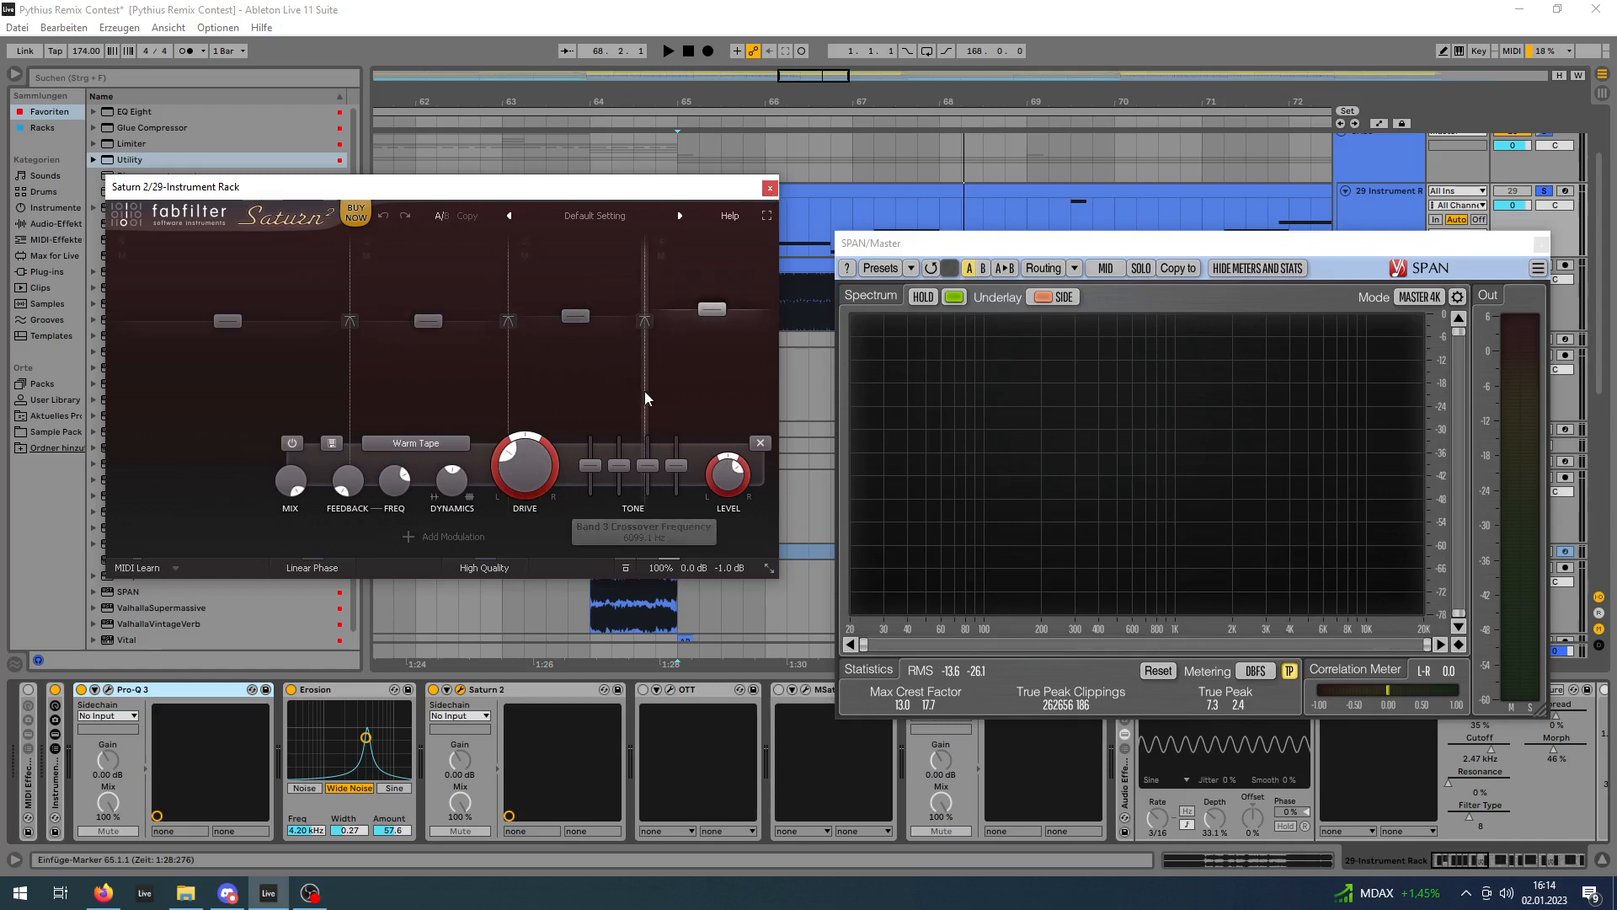
pyautogui.click(770, 188)
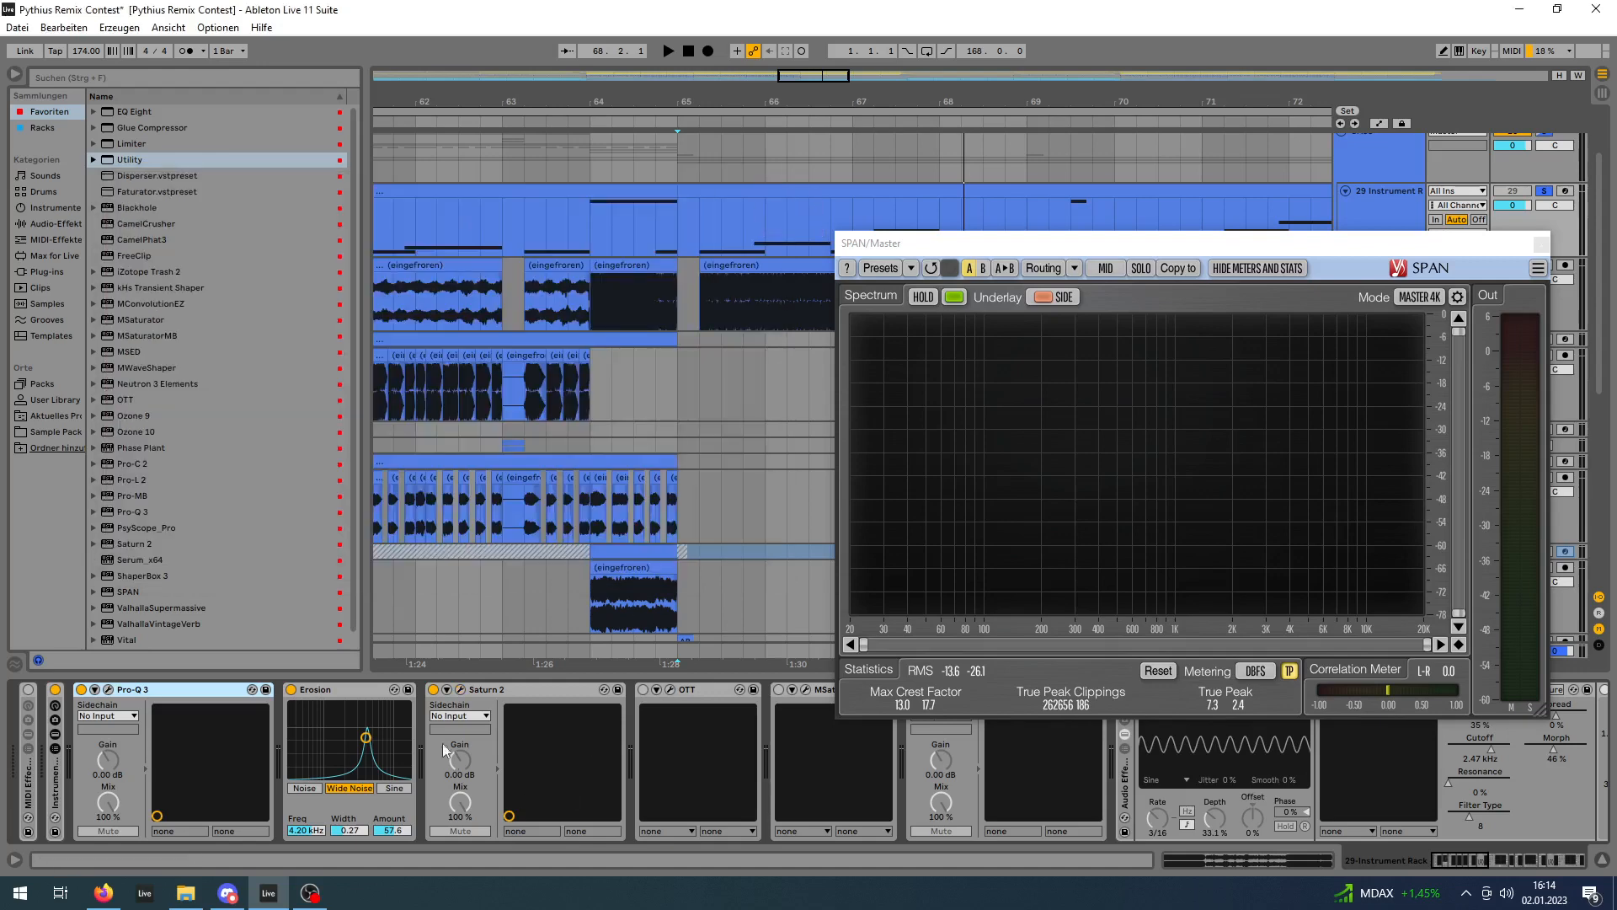
# Compare the playing bass with Saturn 2 bypassed and active, leaving it enabled.
pyautogui.click(433, 689)
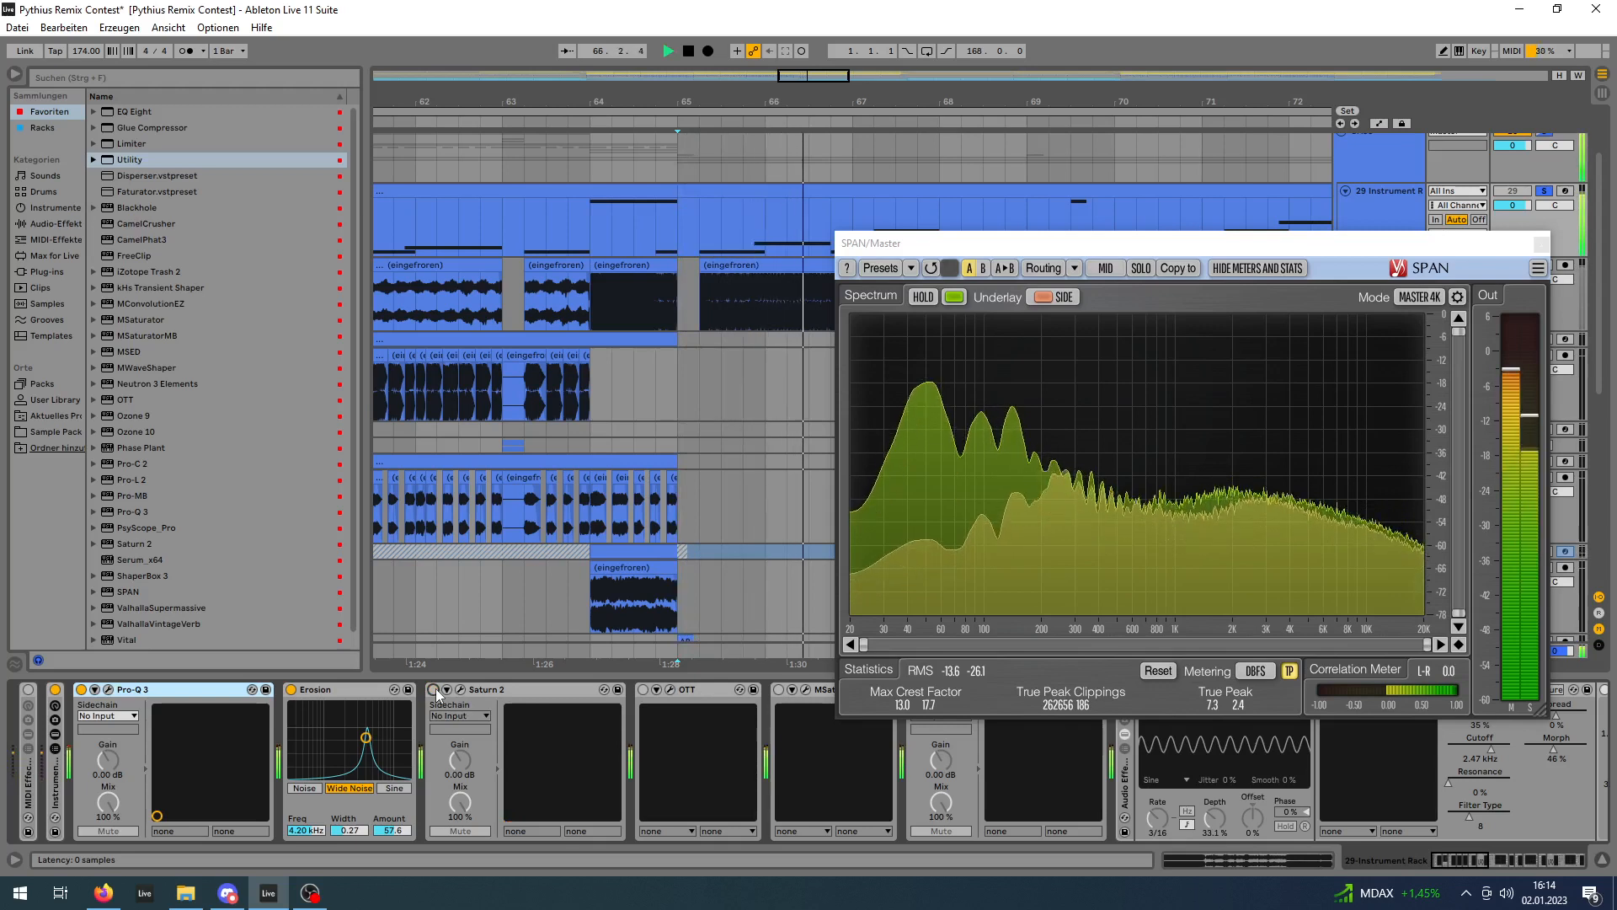
pyautogui.click(434, 690)
pyautogui.press('space')
pyautogui.press('space')
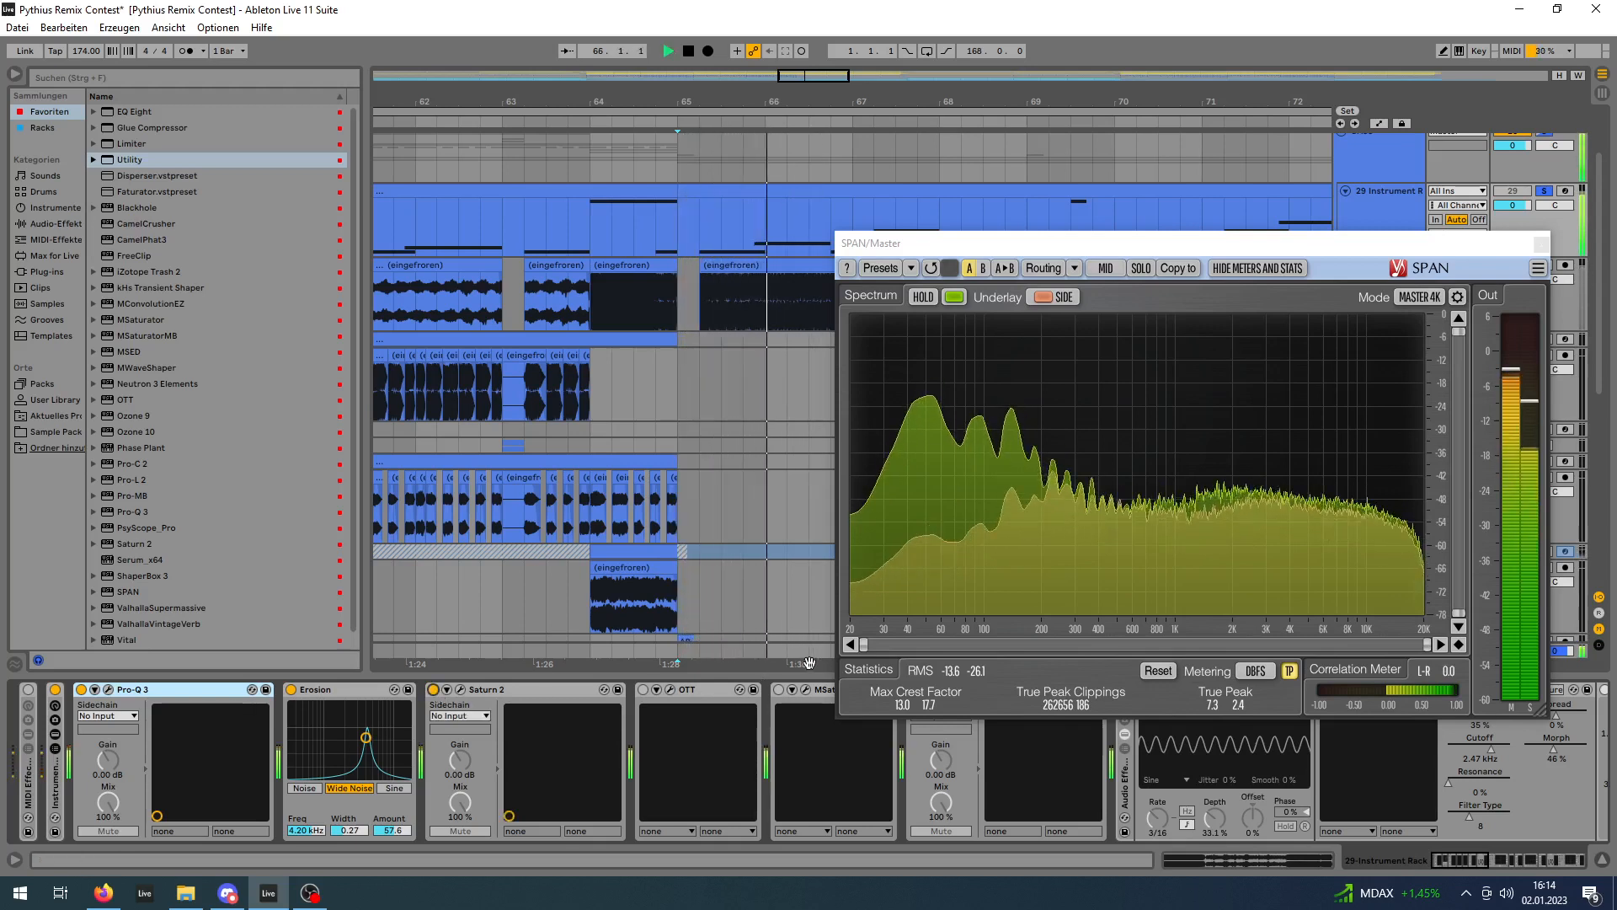
pyautogui.press('space')
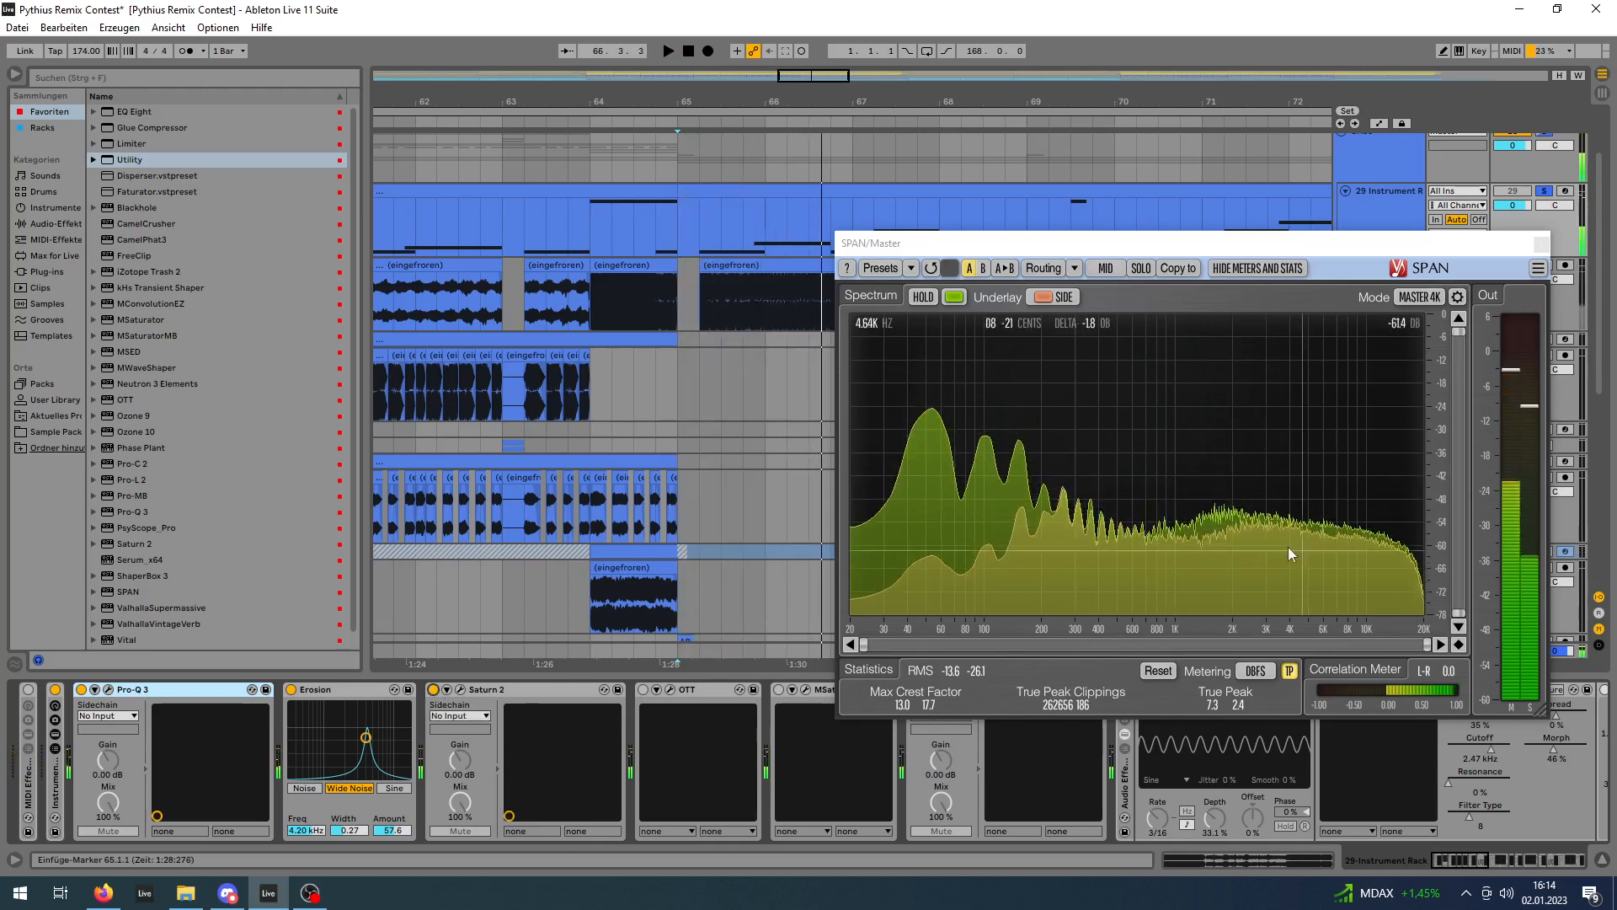
# Review the high-shelf cut of the Pro-Q 3 before Erosion once more and replay the bass through the chain.
pyautogui.click(108, 690)
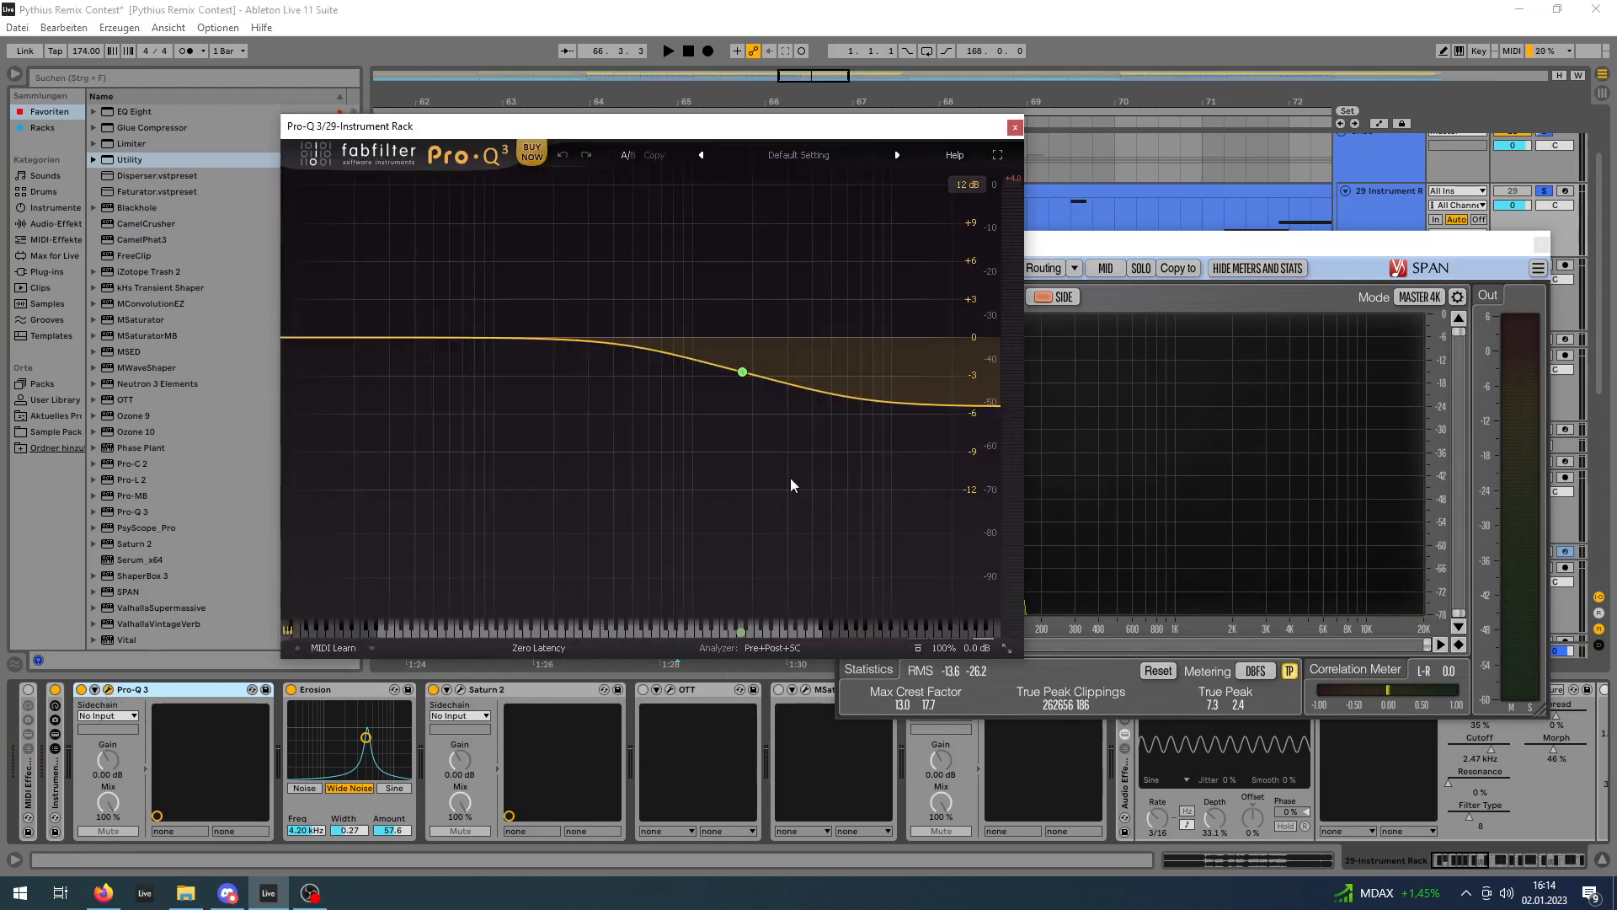
pyautogui.click(1014, 127)
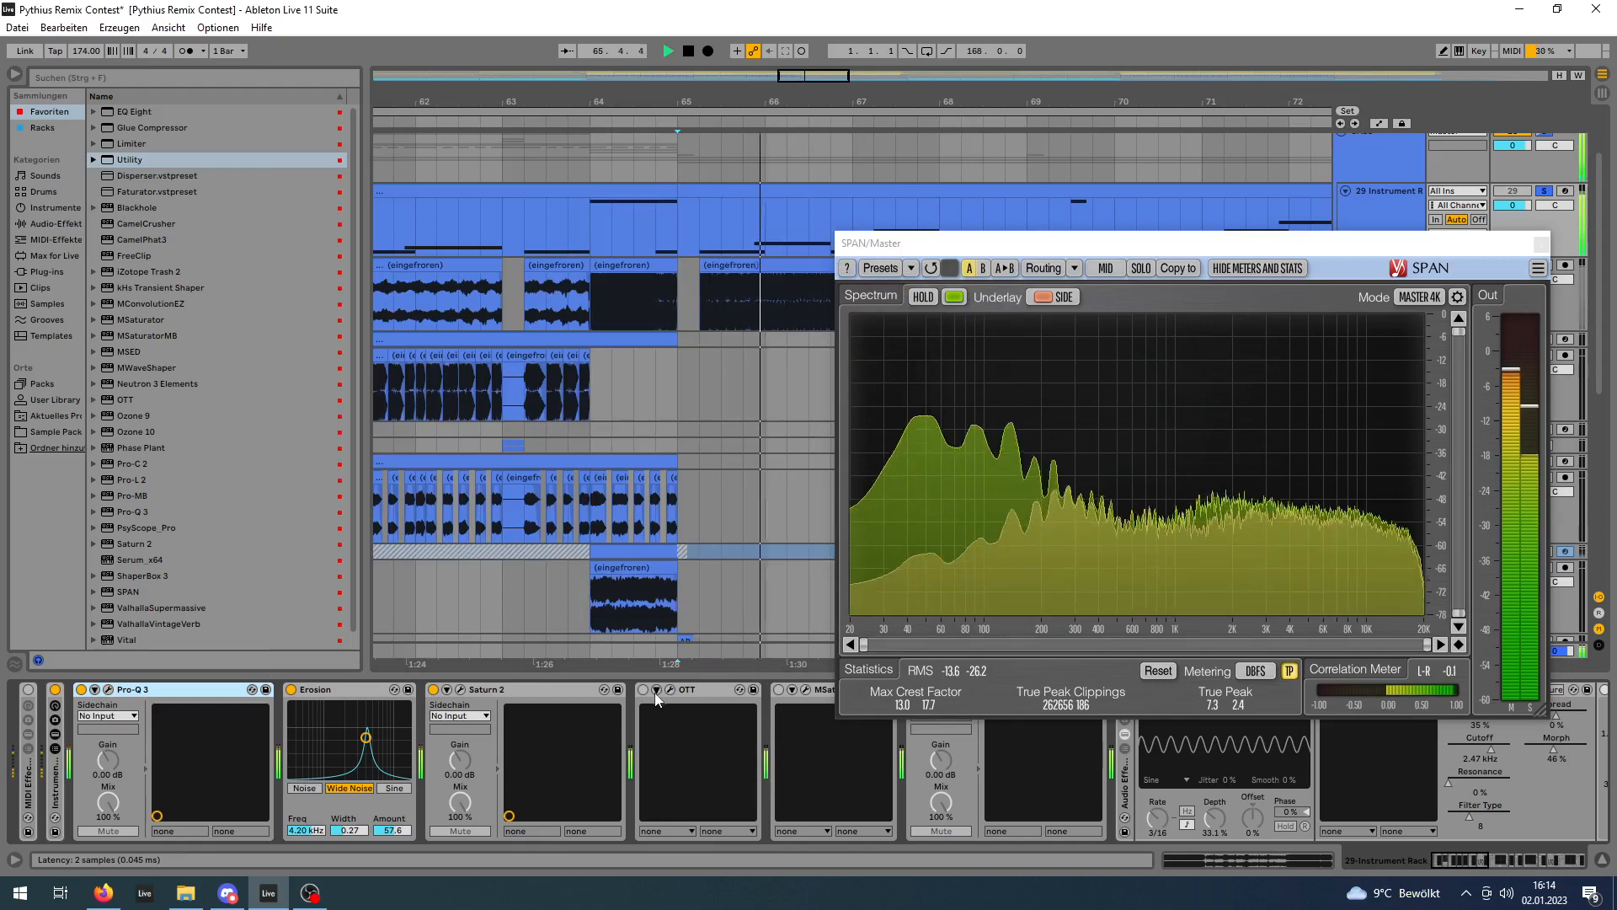
pyautogui.press('space')
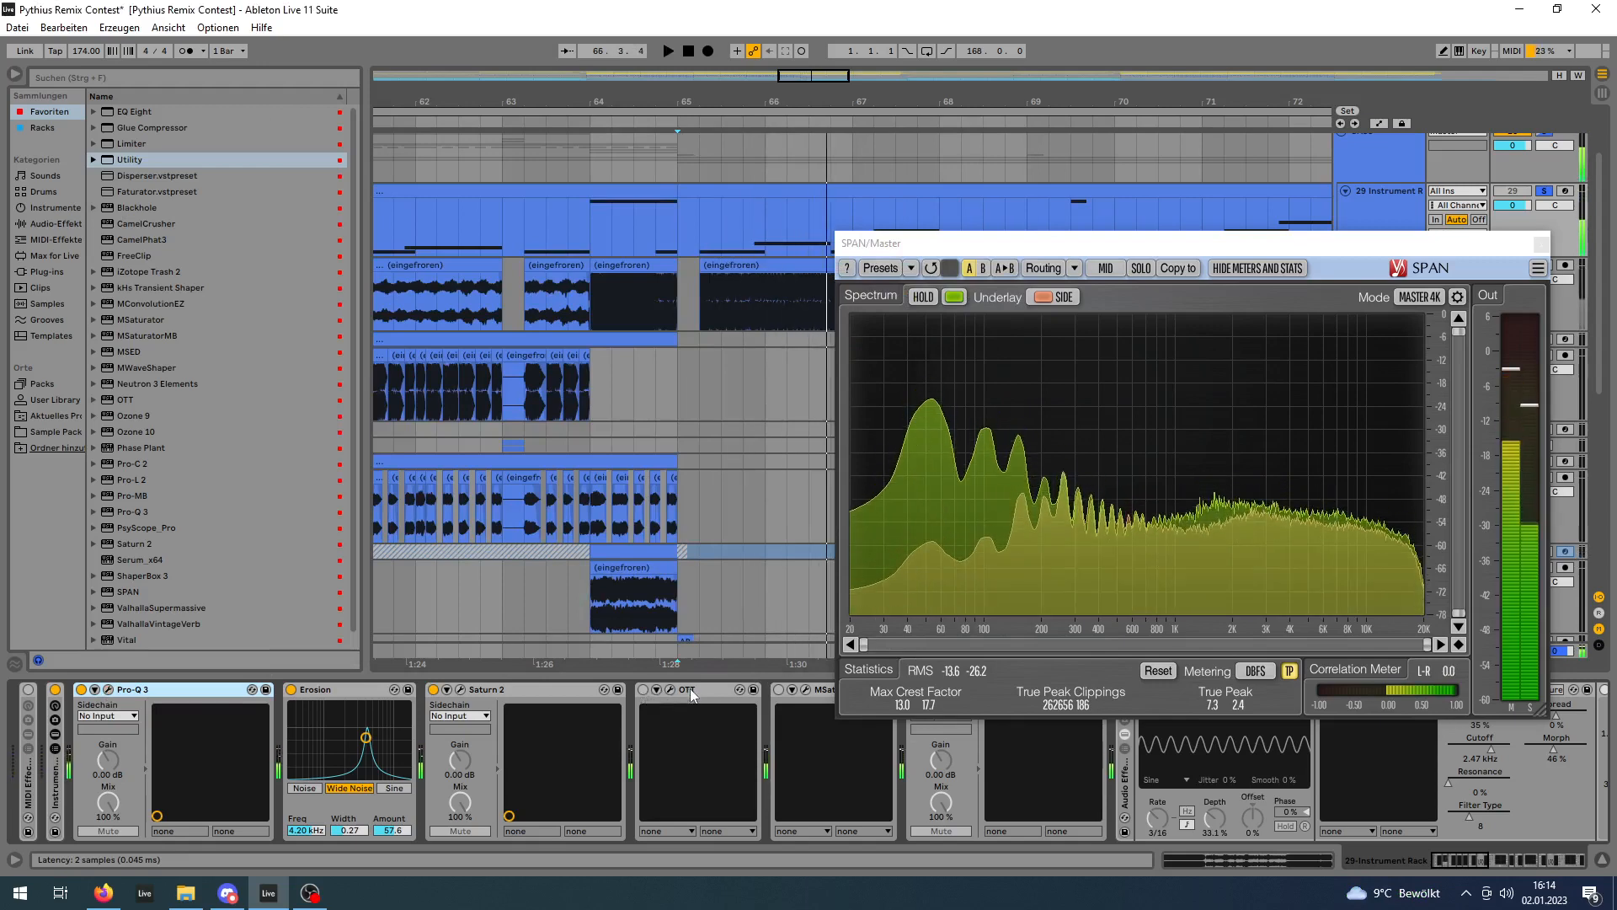
# Enable OTT after Saturn 2, play the bass through its multiband compression and close its window.
pyautogui.click(669, 690)
pyautogui.moveTo(556, 370); pyautogui.dragTo(472, 200)
pyautogui.click(644, 690)
pyautogui.press('space')
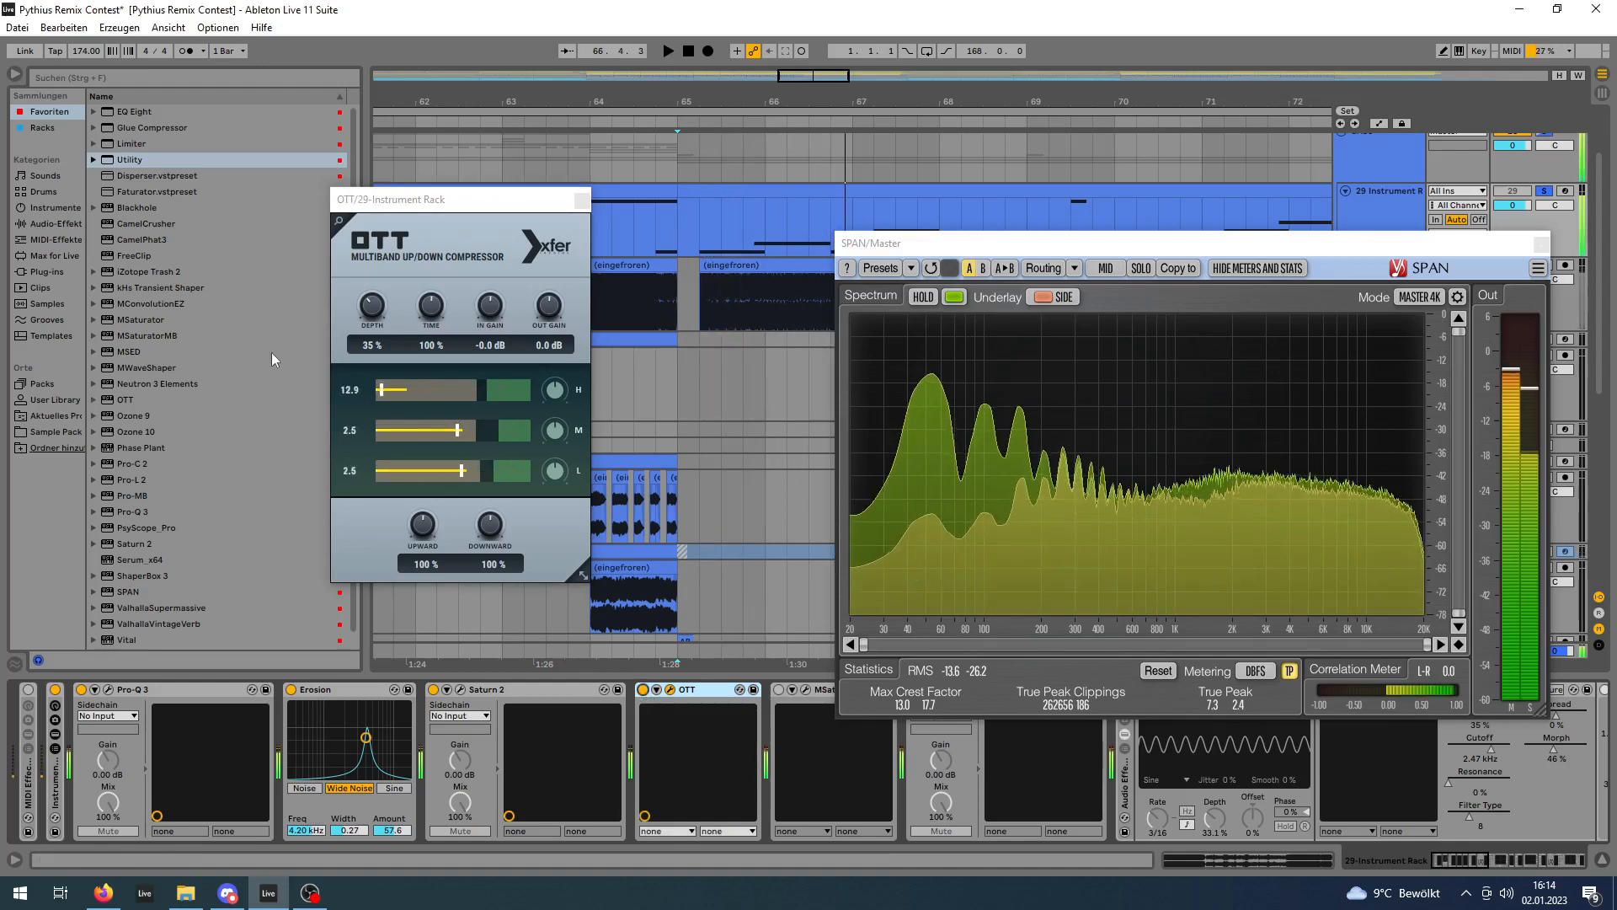
pyautogui.press('space')
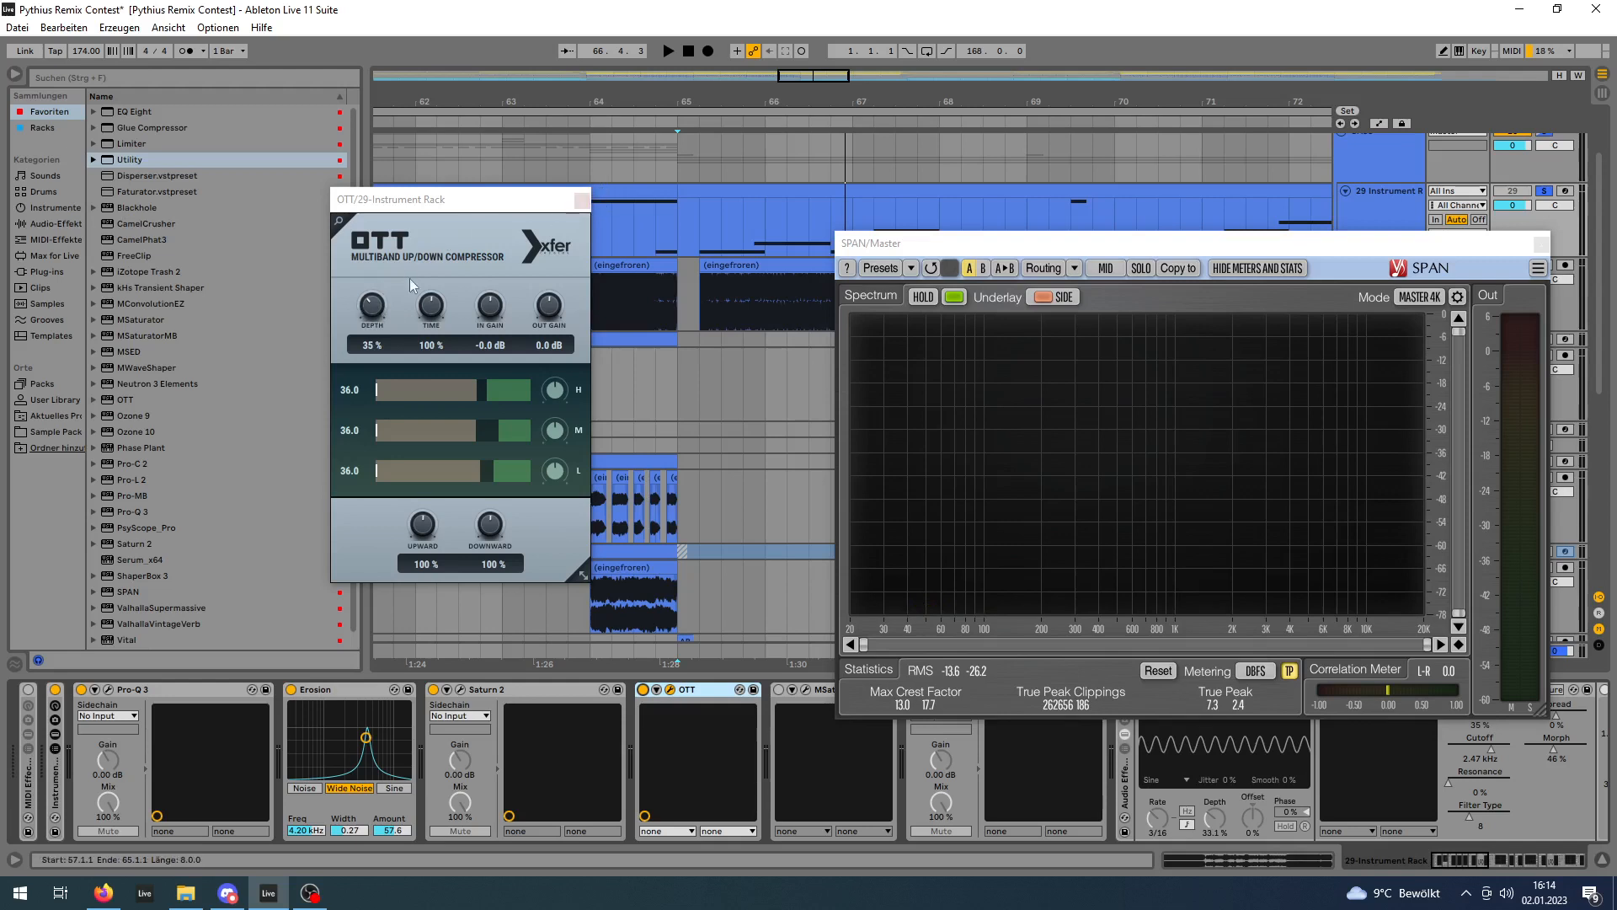
pyautogui.click(581, 202)
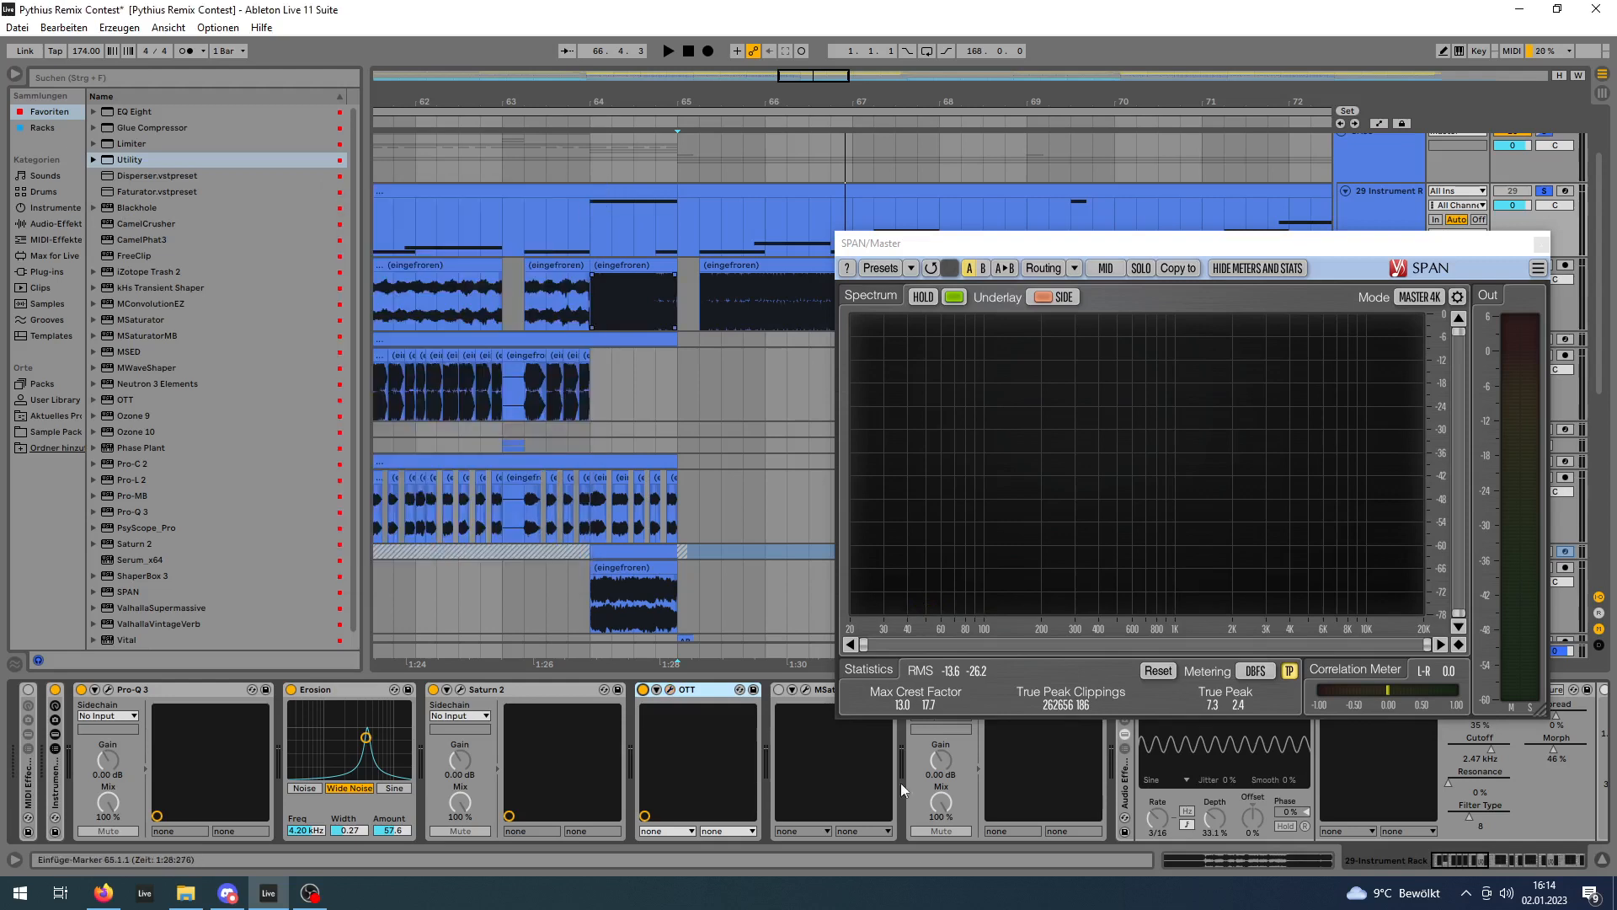
# Enable MSaturator after OTT, examine its saturation curve, compare the playing bass with and without it and close its window.
pyautogui.moveTo(1469, 862); pyautogui.dragTo(1476, 862)
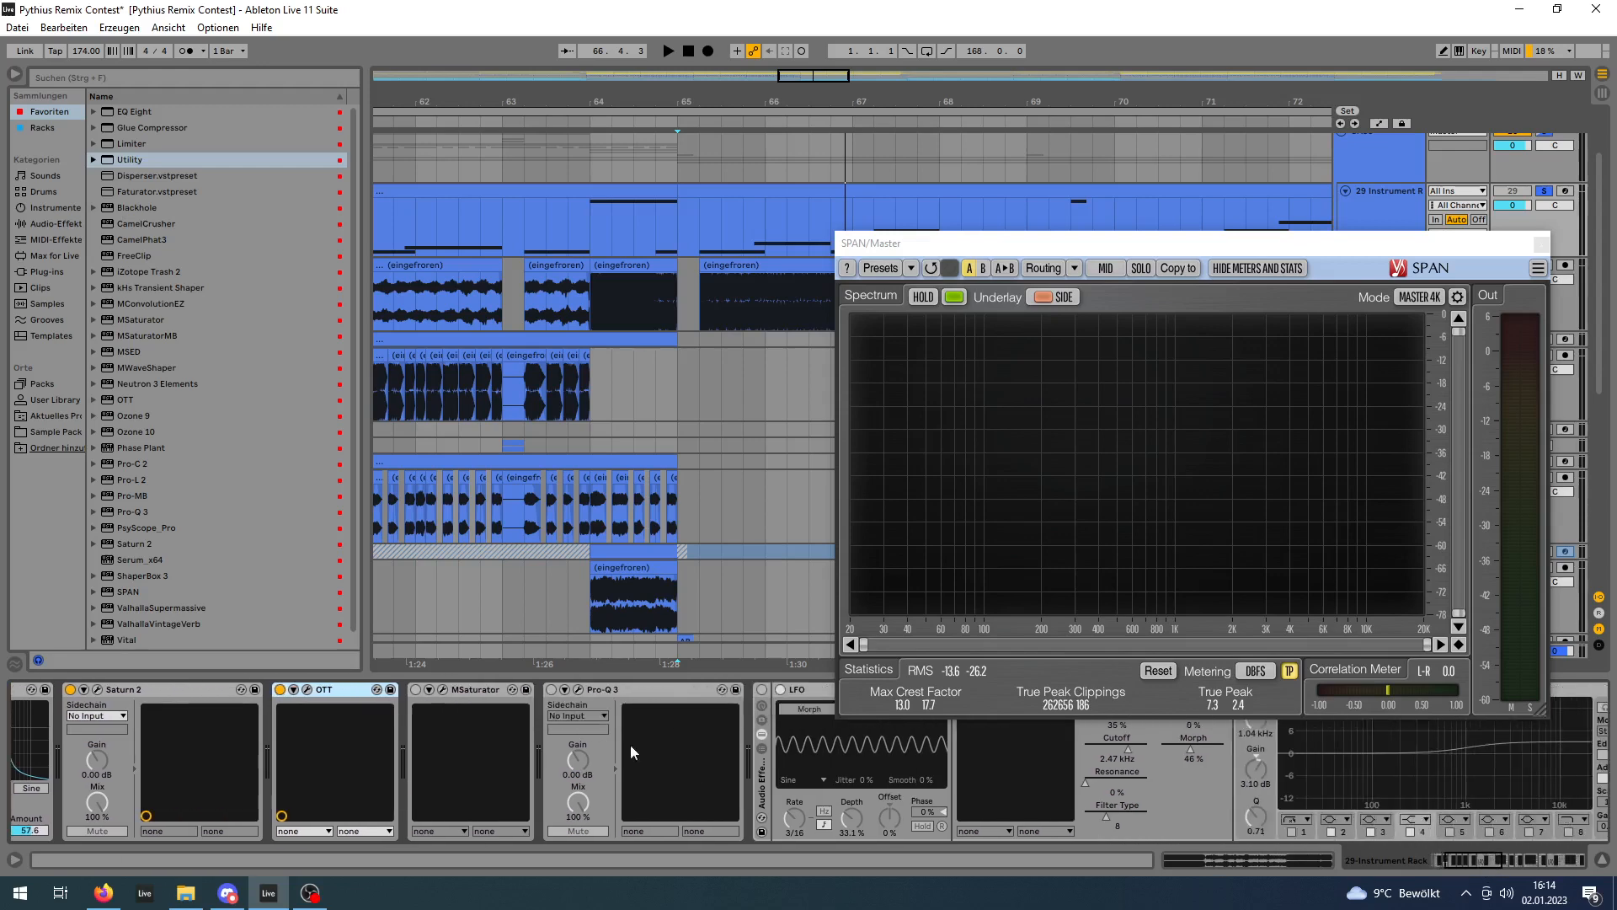
pyautogui.click(442, 689)
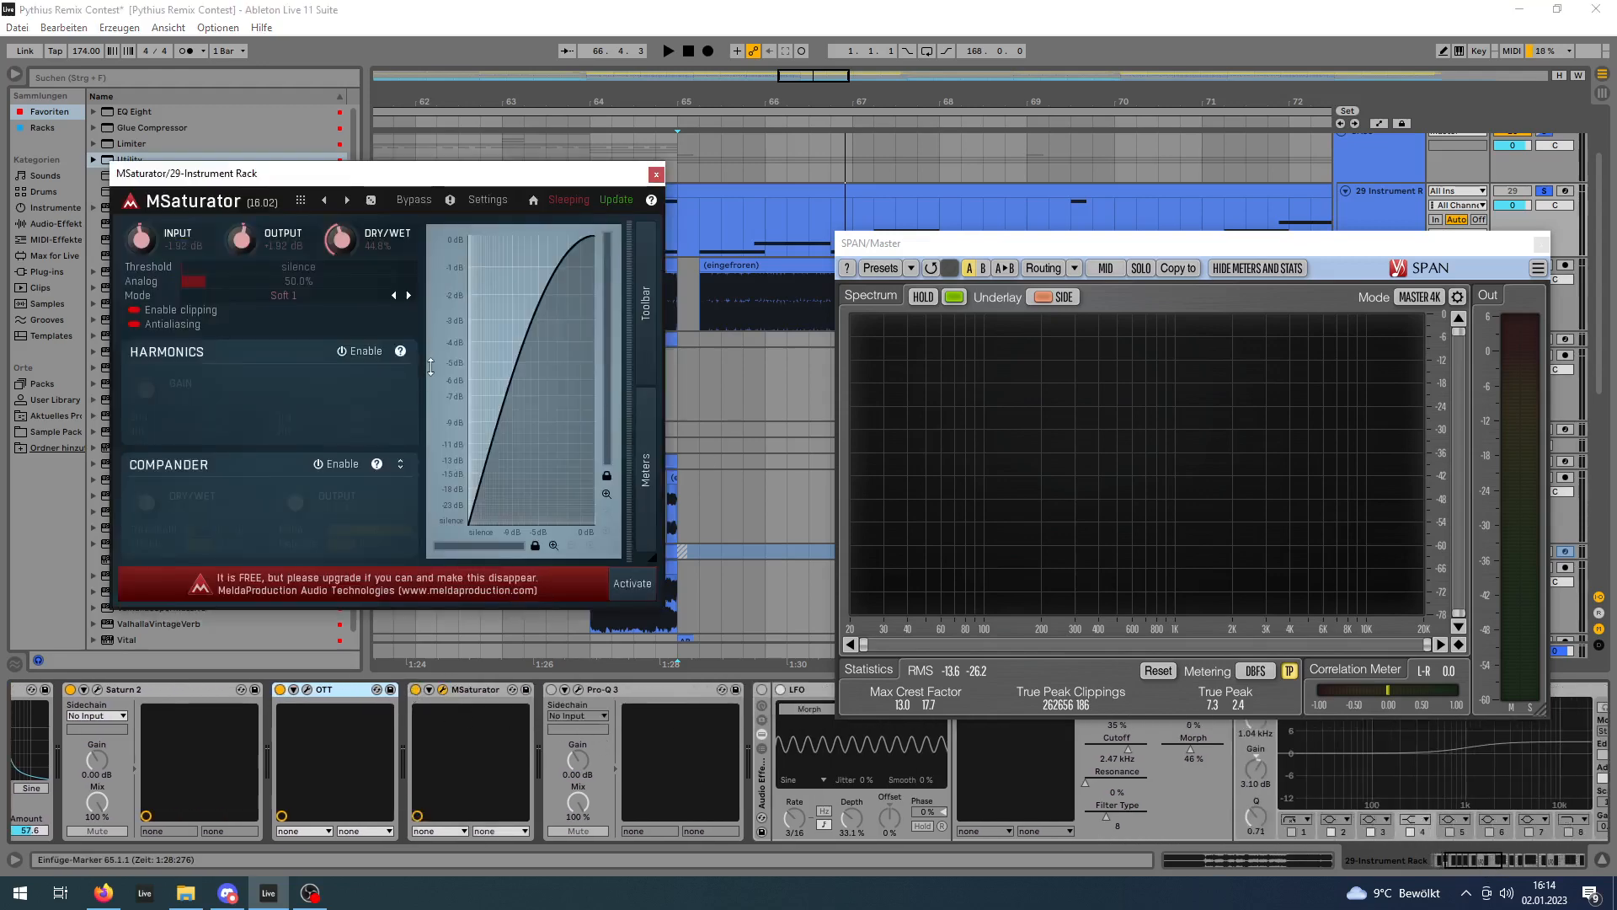
pyautogui.press('space')
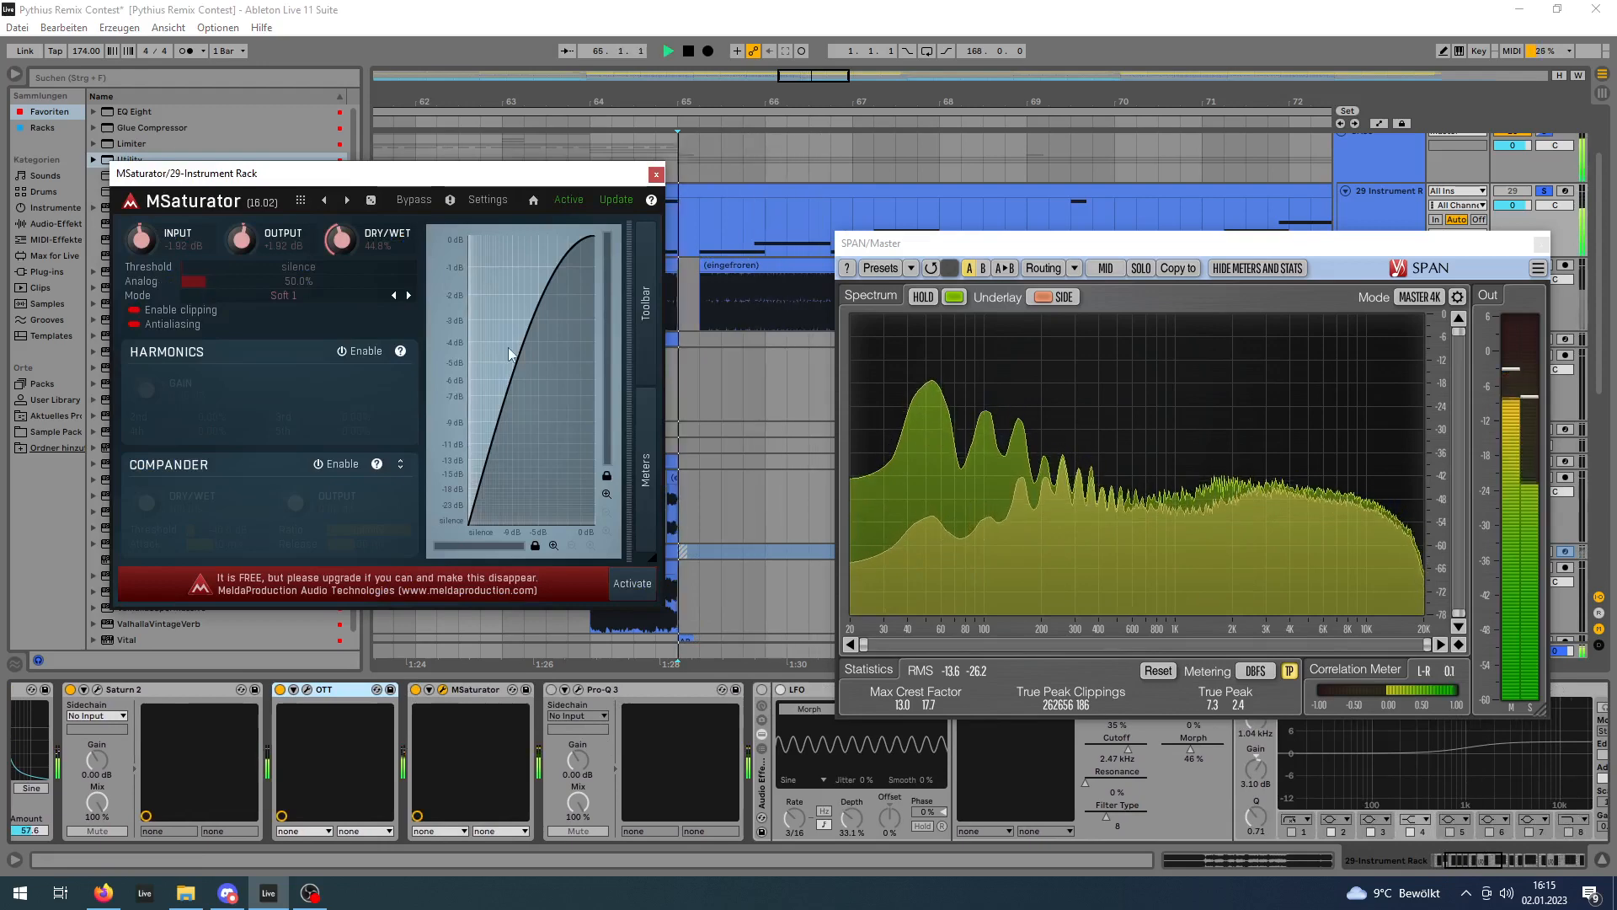
pyautogui.press('space')
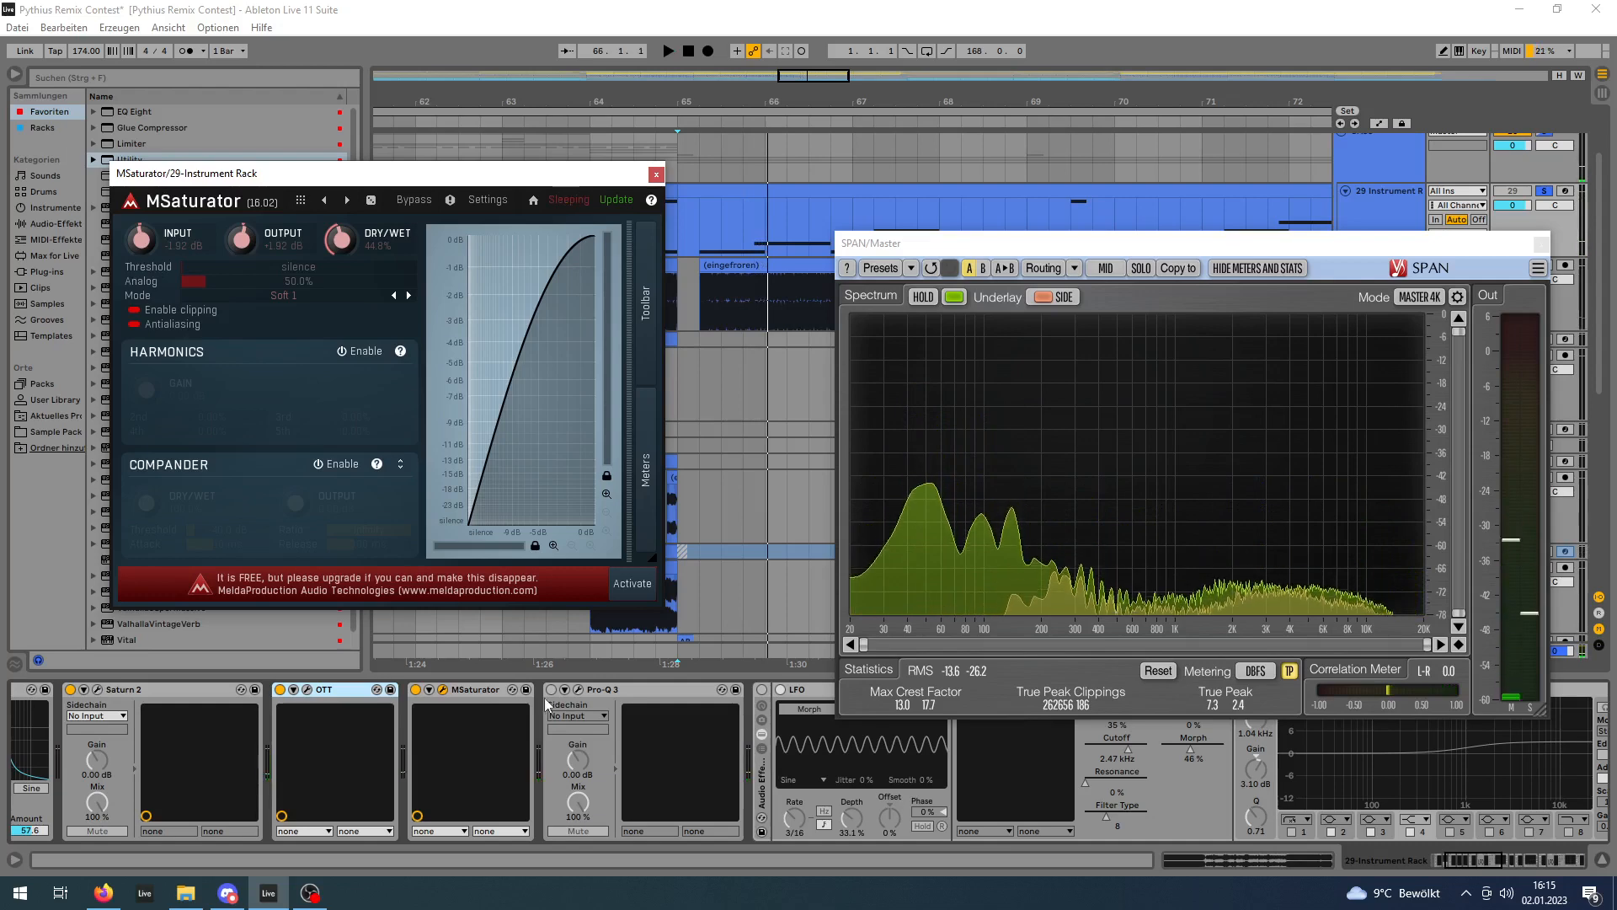
pyautogui.click(415, 691)
pyautogui.press('space')
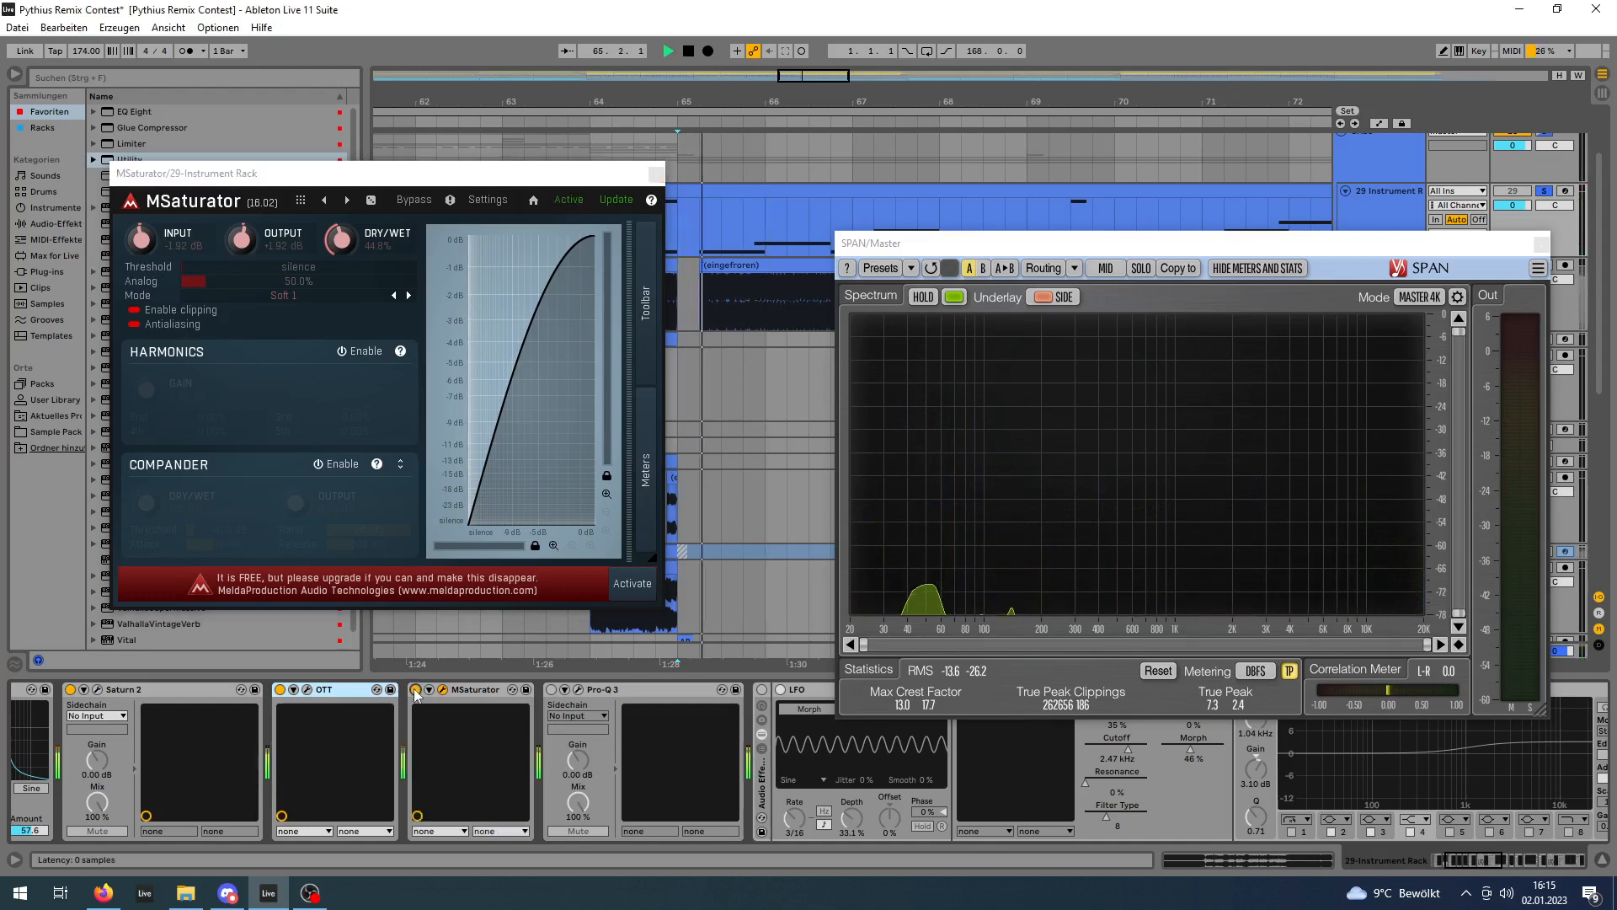
pyautogui.press('space')
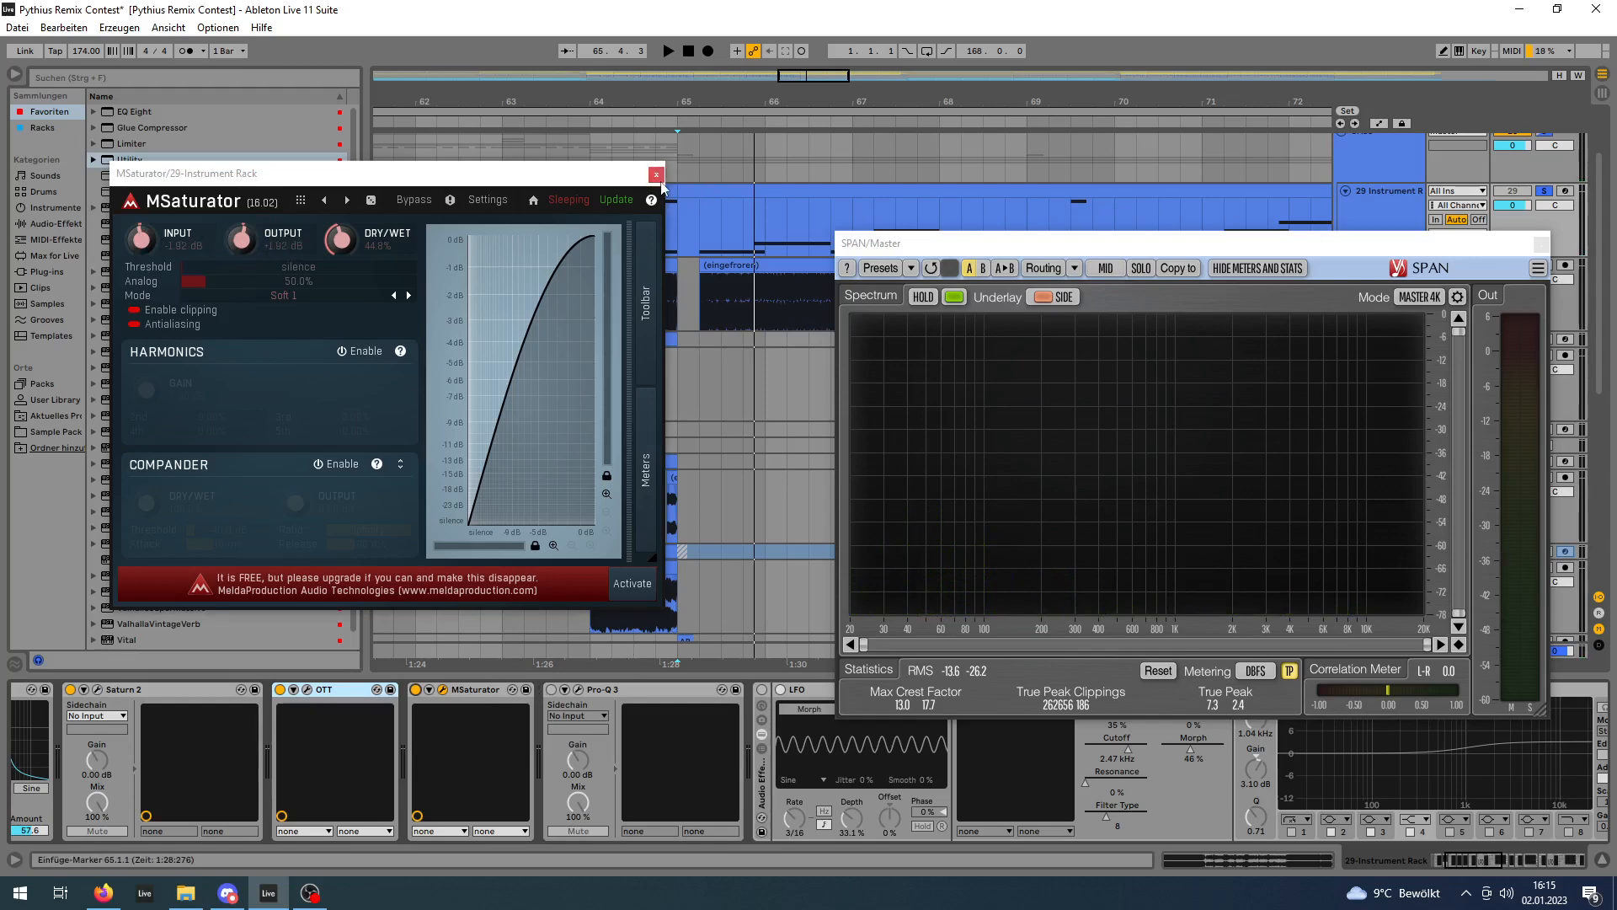
pyautogui.click(656, 175)
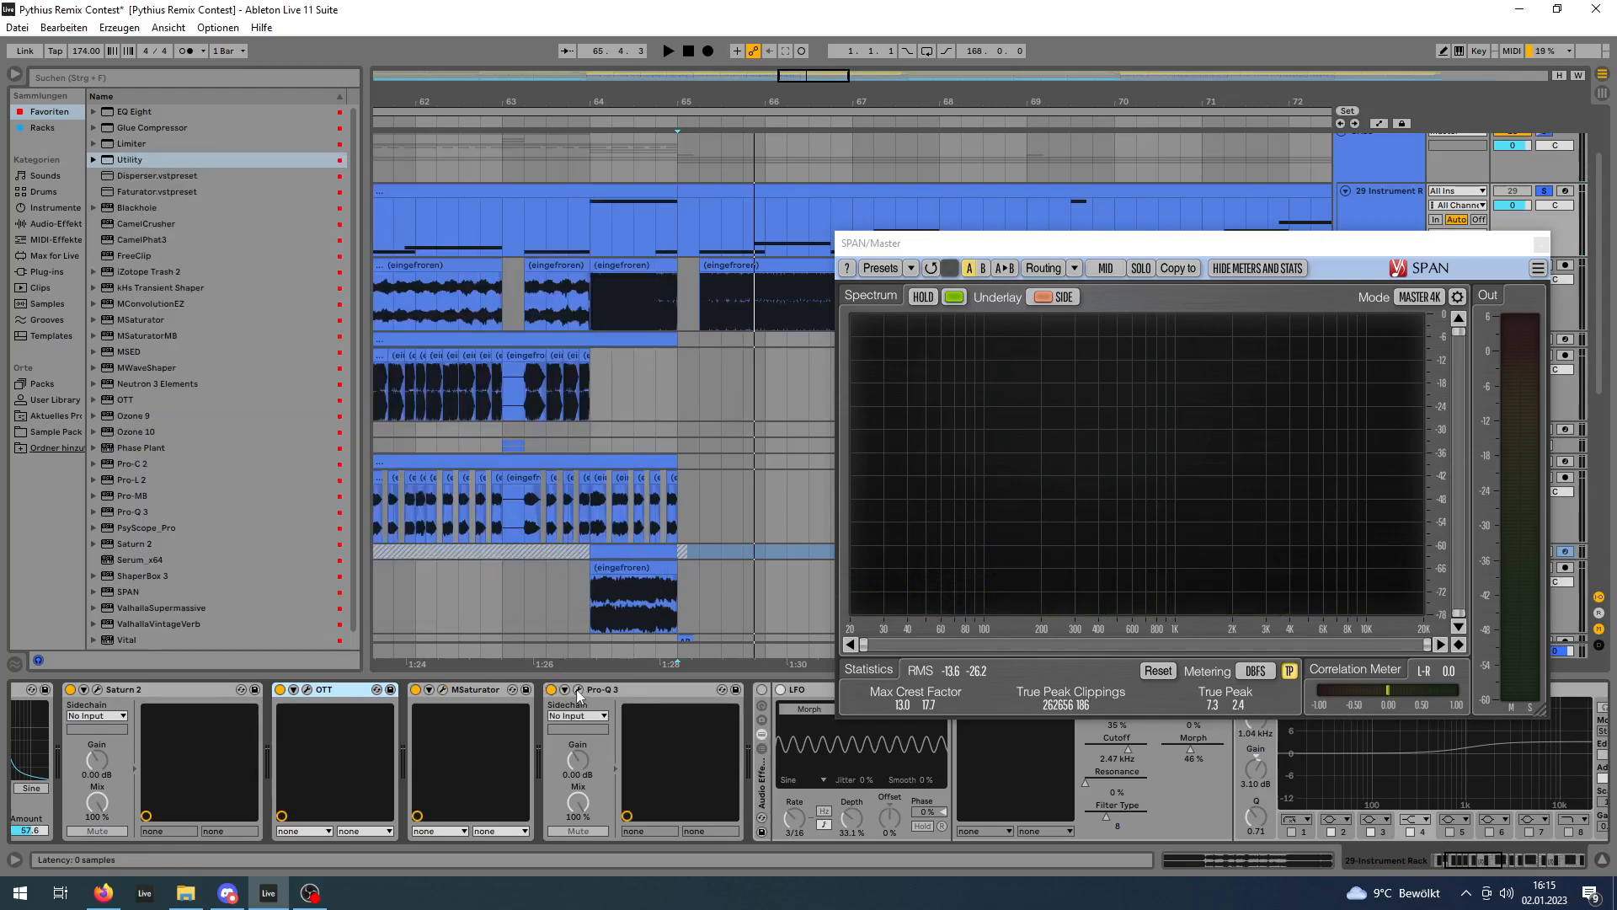
# Enable the Pro-Q 3 after MSaturator, play the bass through its dynamic bands and low and high cuts, and close the EQ window.
pyautogui.click(578, 691)
pyautogui.moveTo(731, 244); pyautogui.dragTo(646, 137)
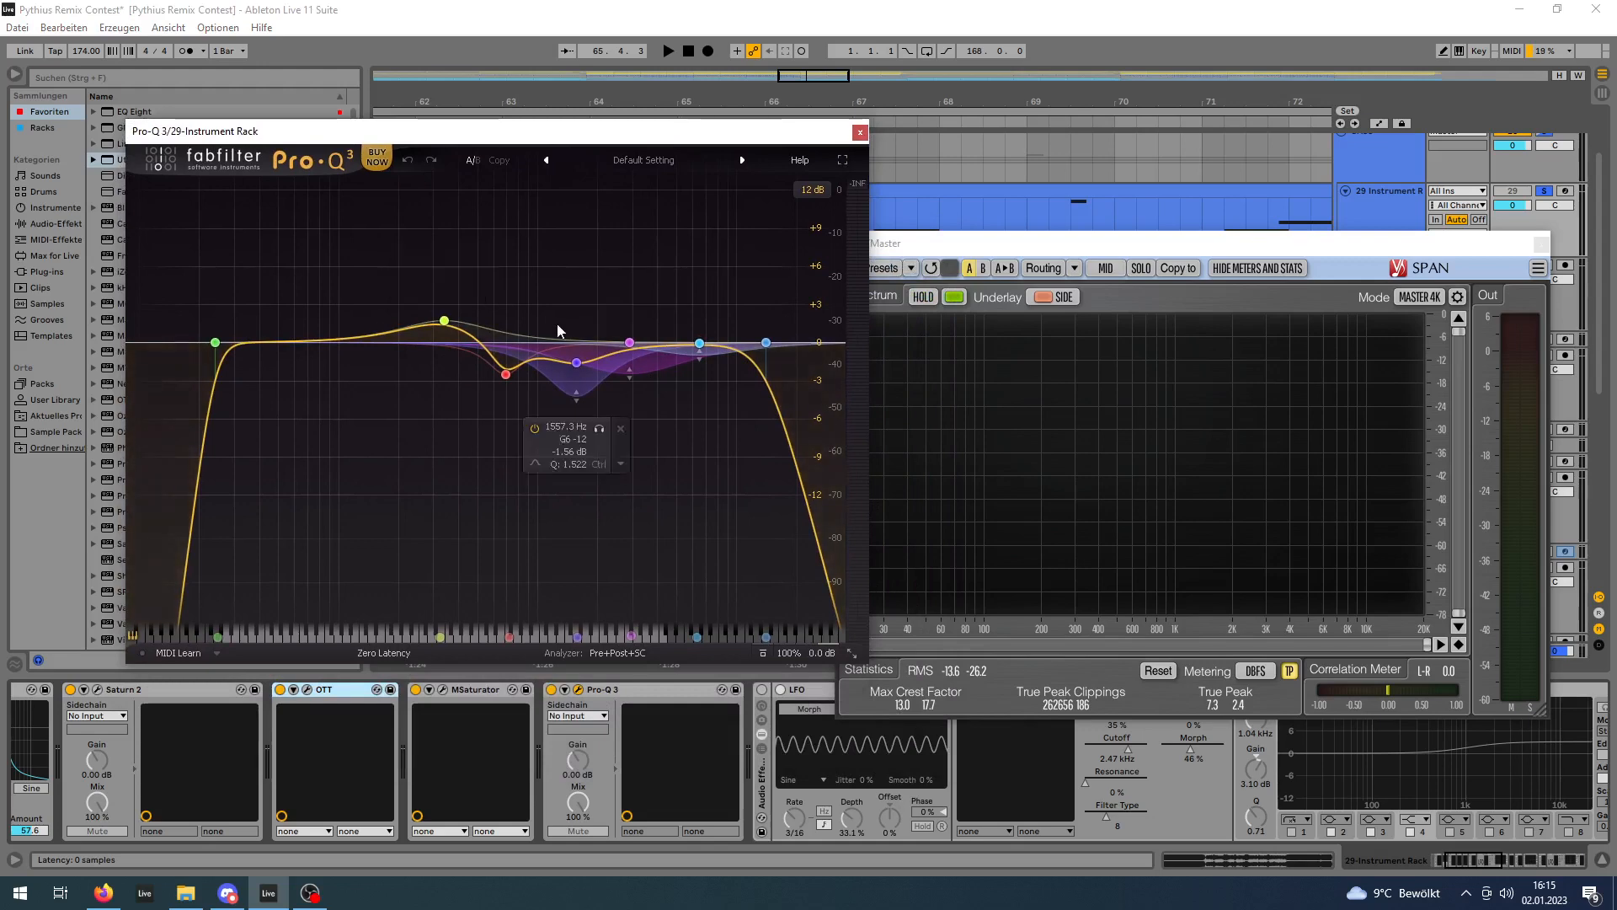
pyautogui.press('space')
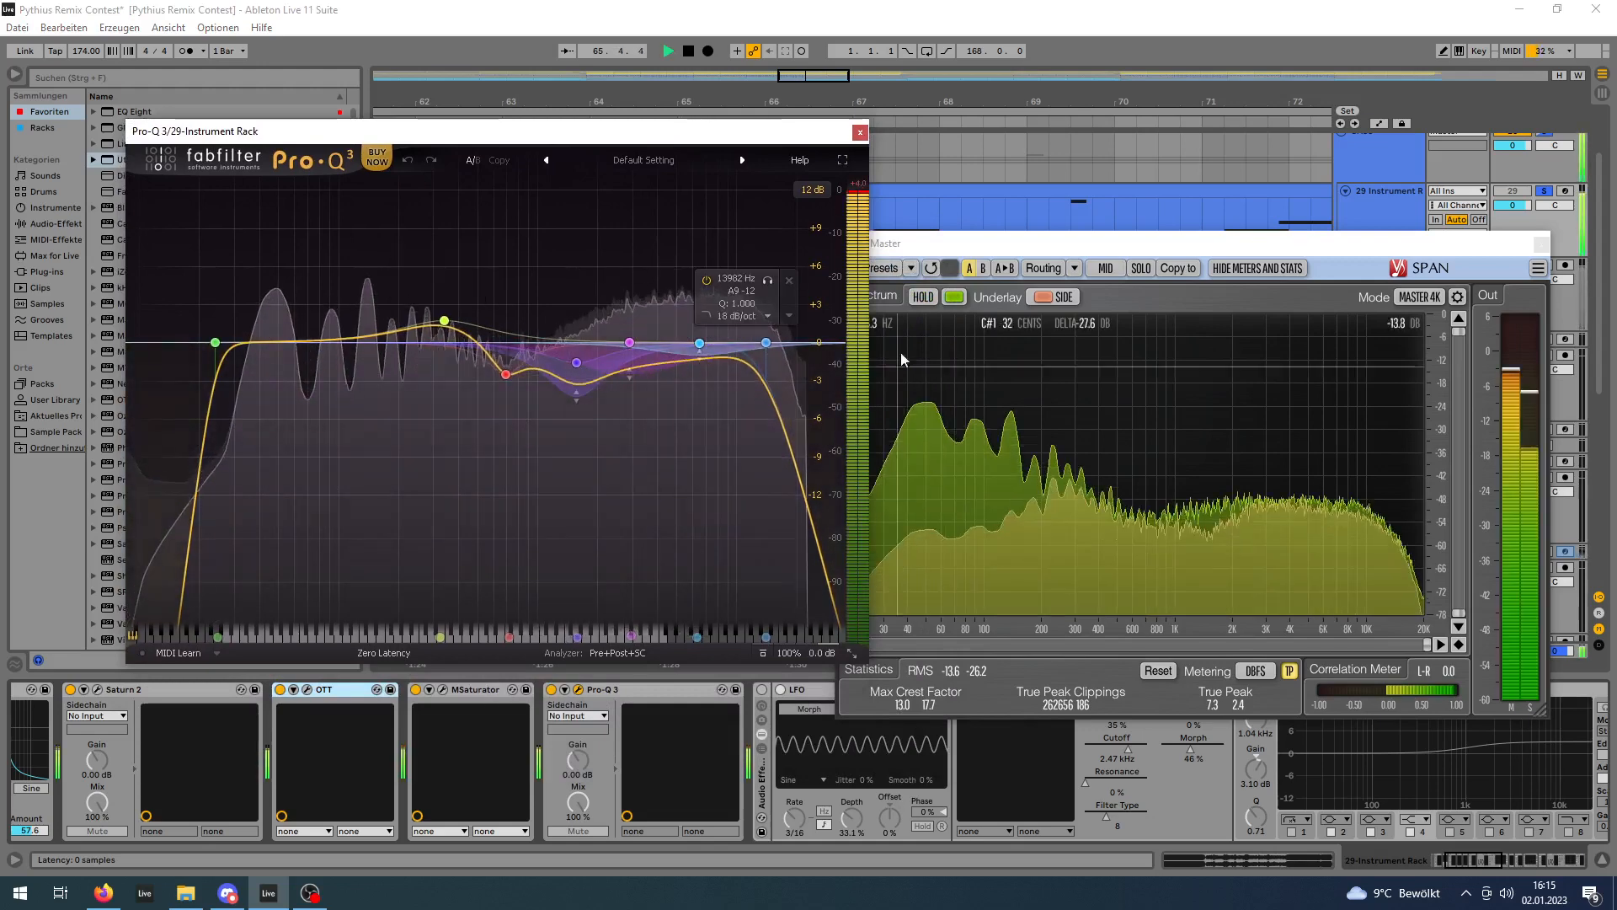
pyautogui.press('space')
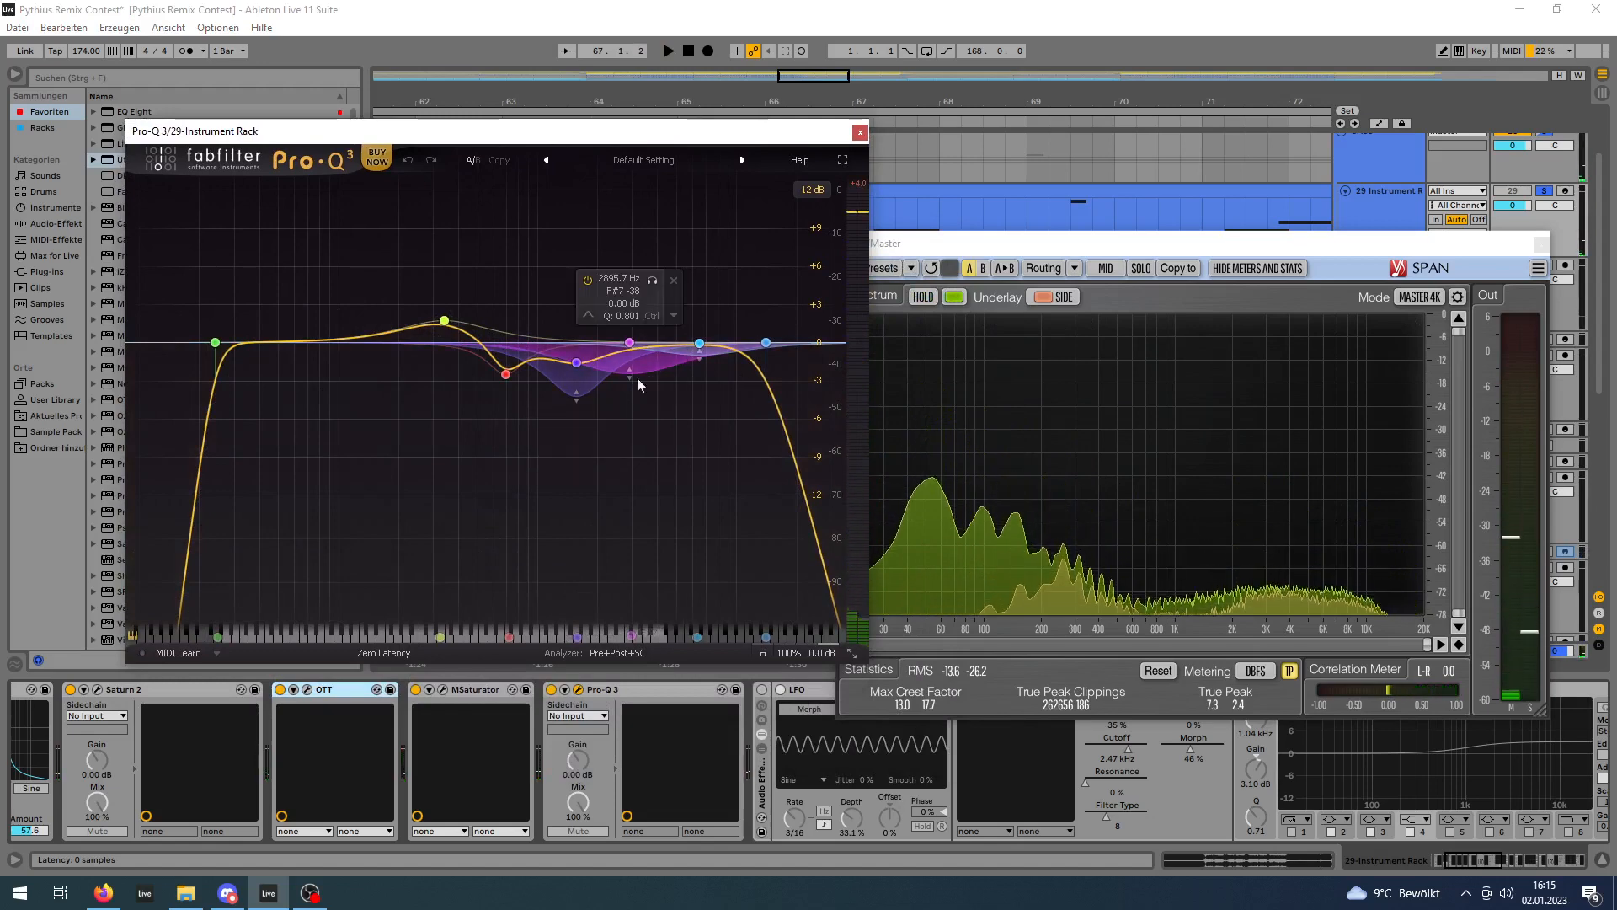
pyautogui.press('space')
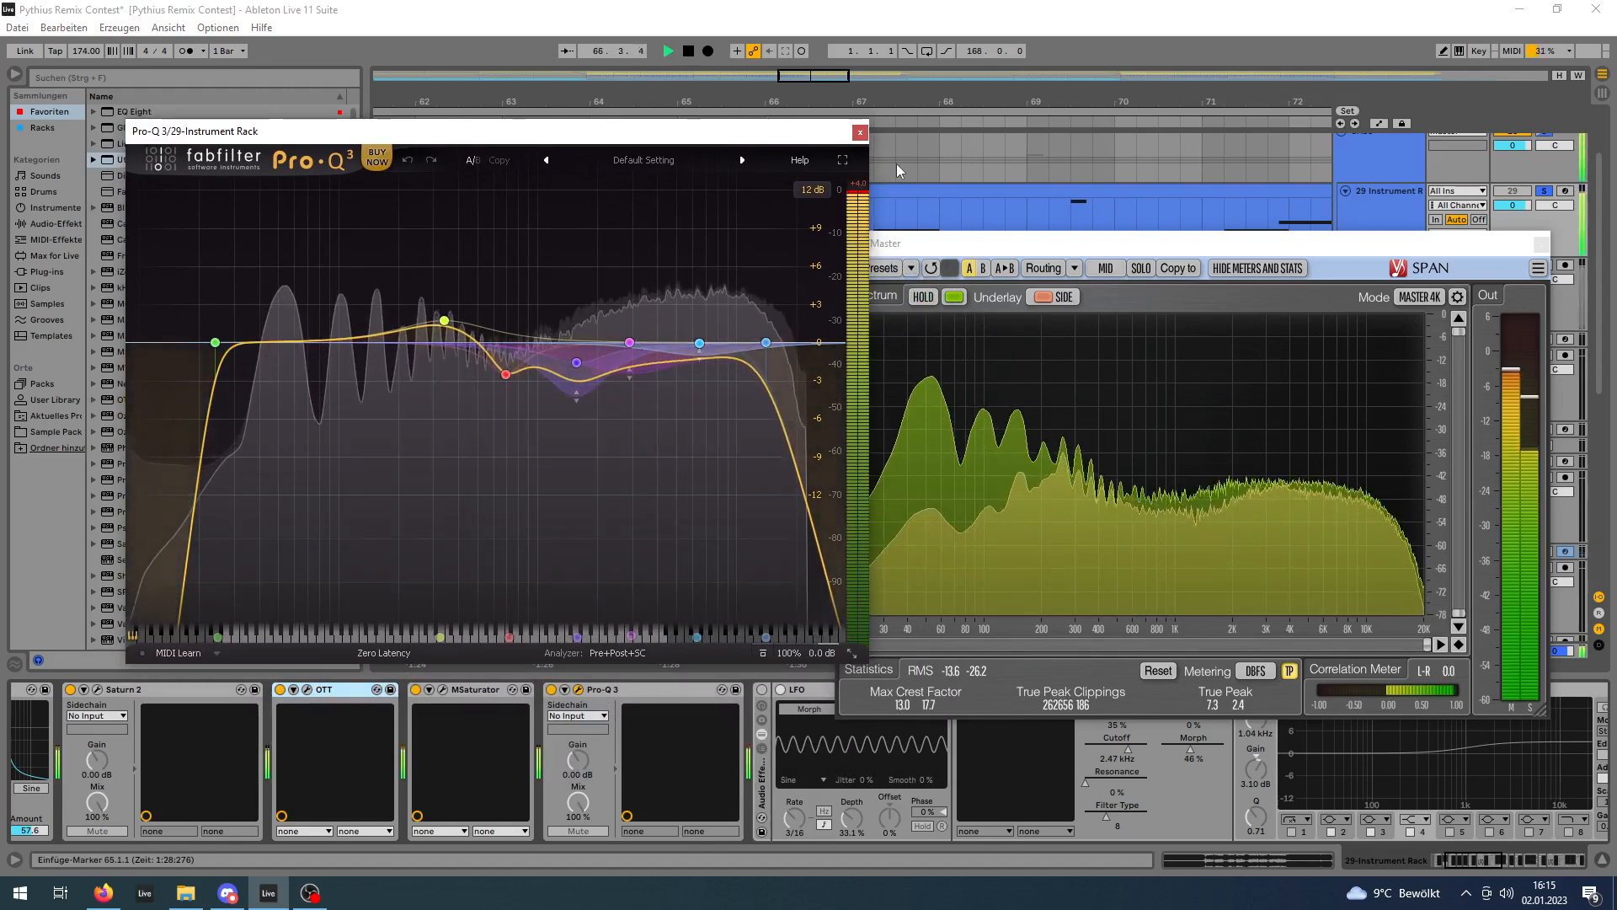
pyautogui.press('space')
pyautogui.click(860, 132)
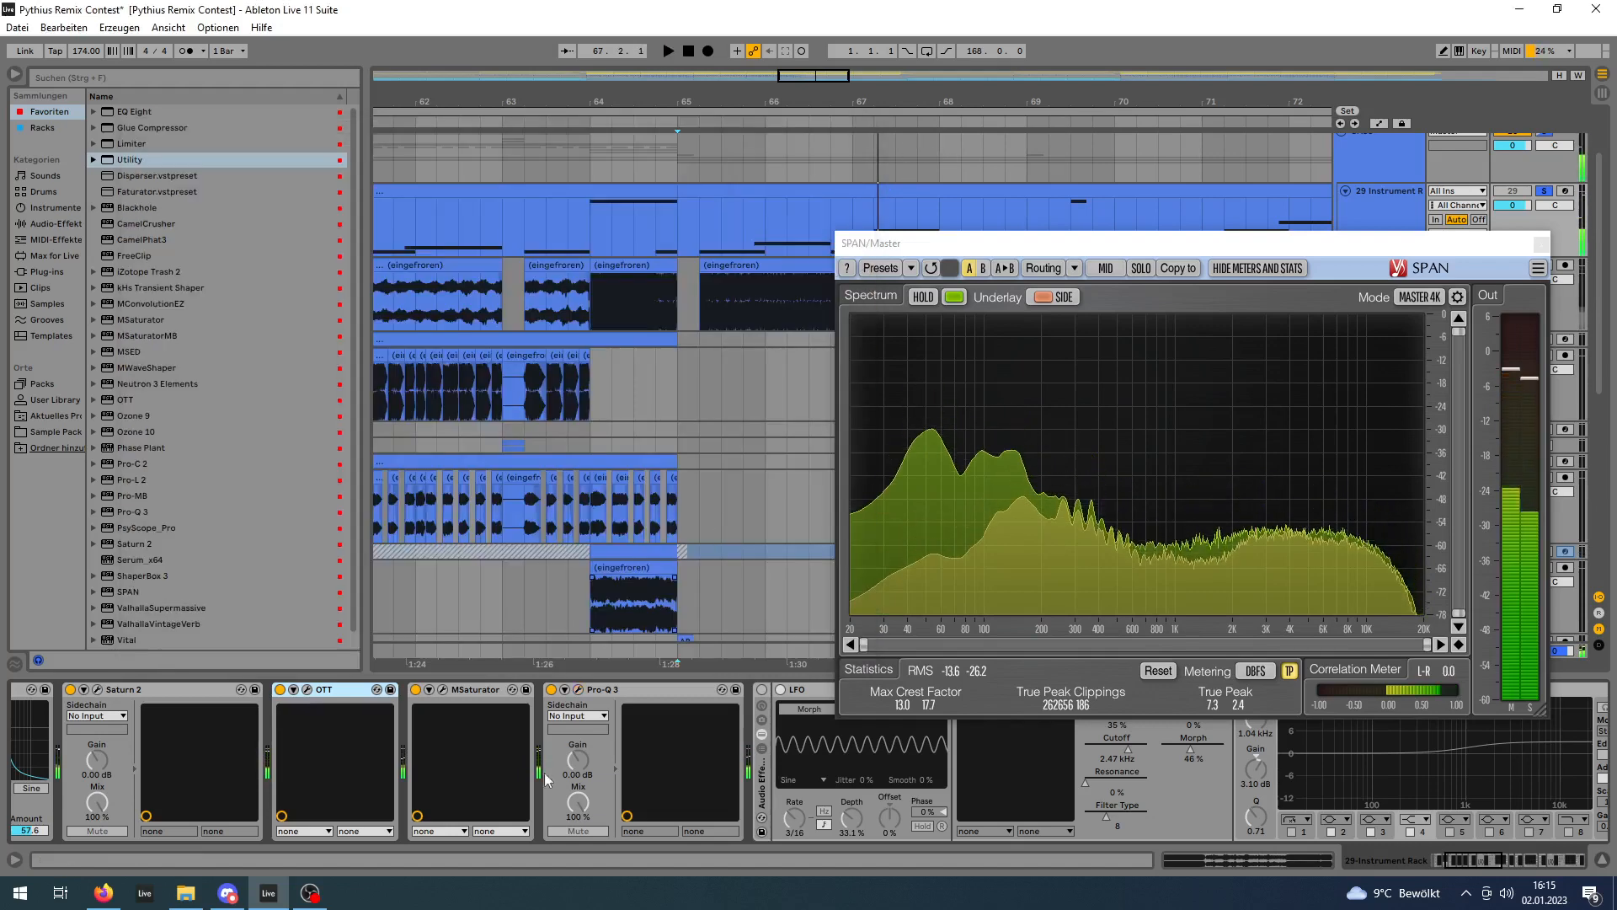
# Enable the Audio Effect Rack with LFO, Rift Filter Lite and EQ Eight, and play the bass with the Rift Filter Lite window open.
pyautogui.moveTo(1474, 863); pyautogui.dragTo(1496, 862)
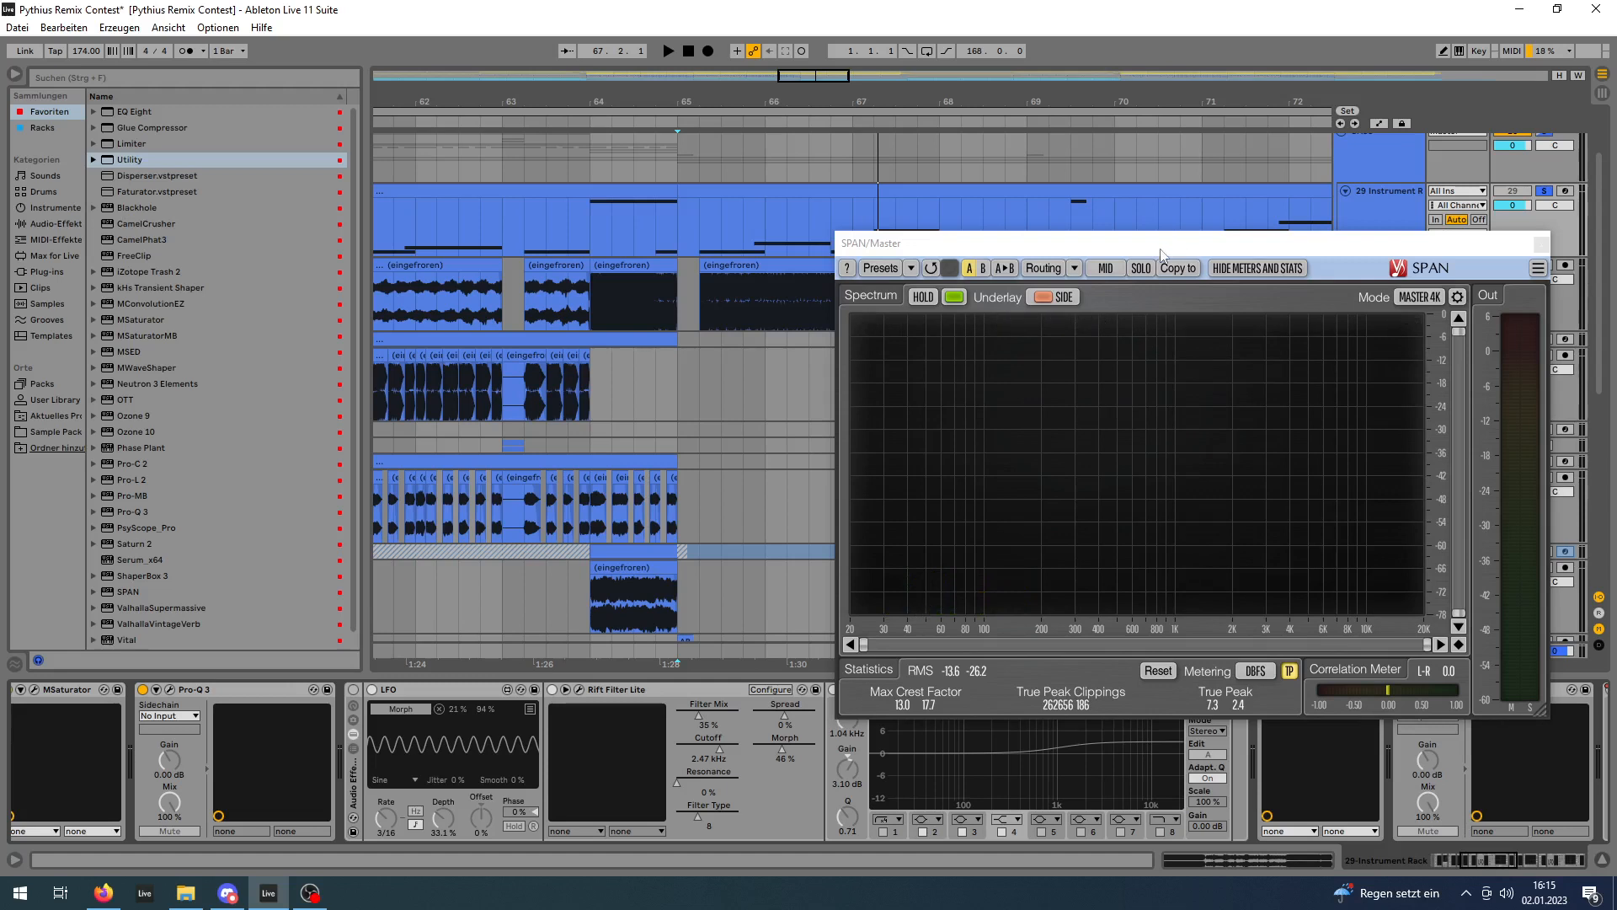
pyautogui.moveTo(1161, 251); pyautogui.dragTo(1064, 109)
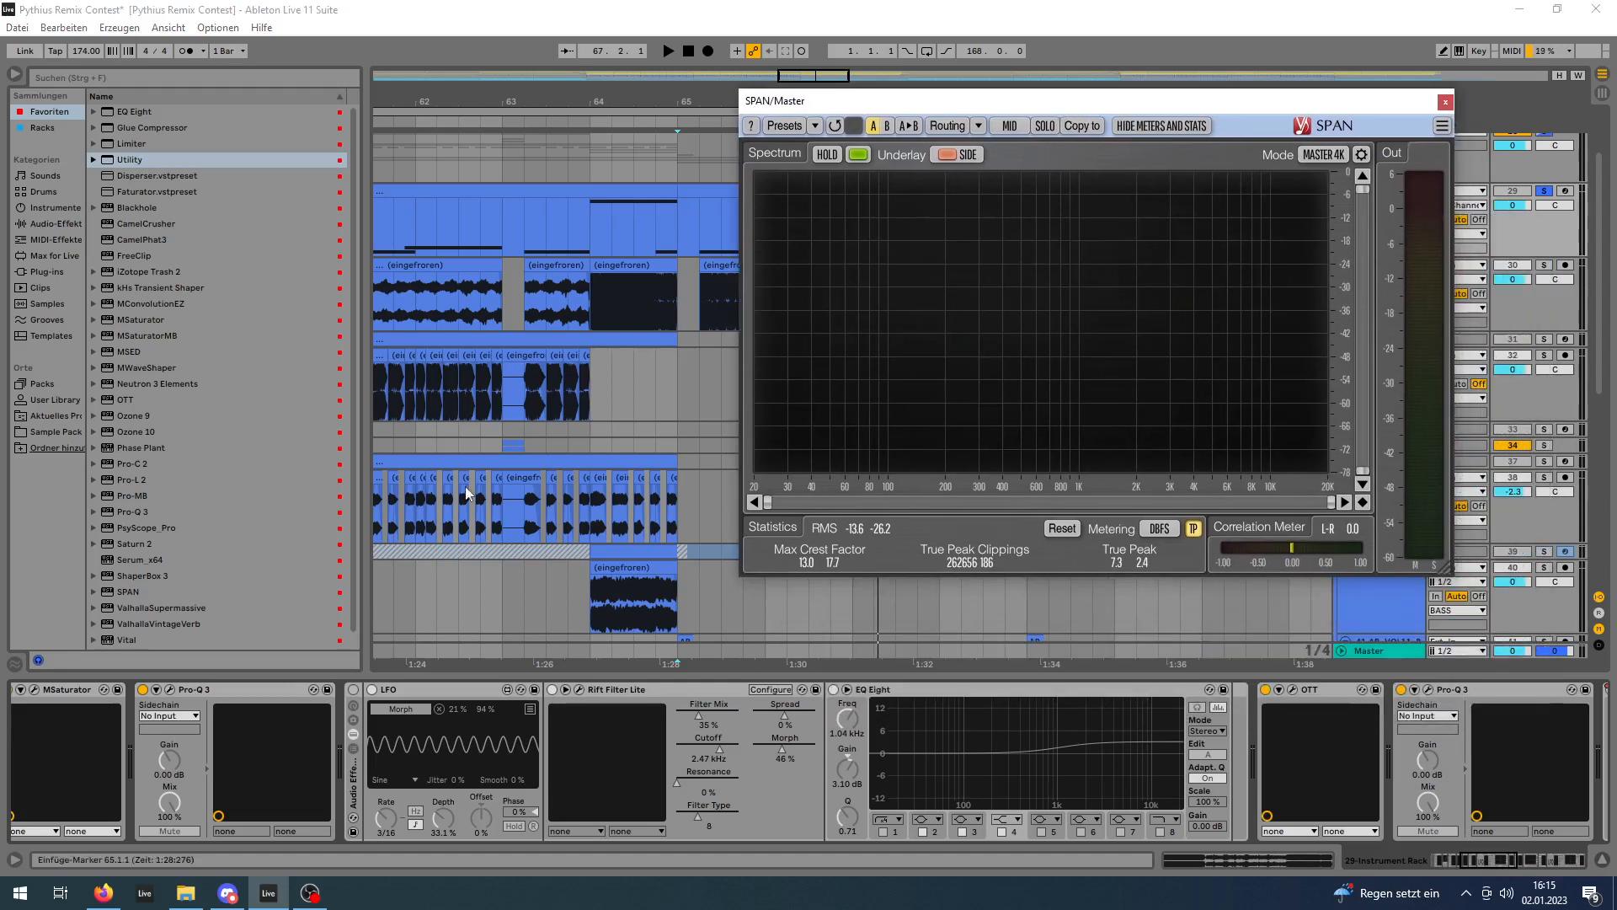
pyautogui.click(353, 691)
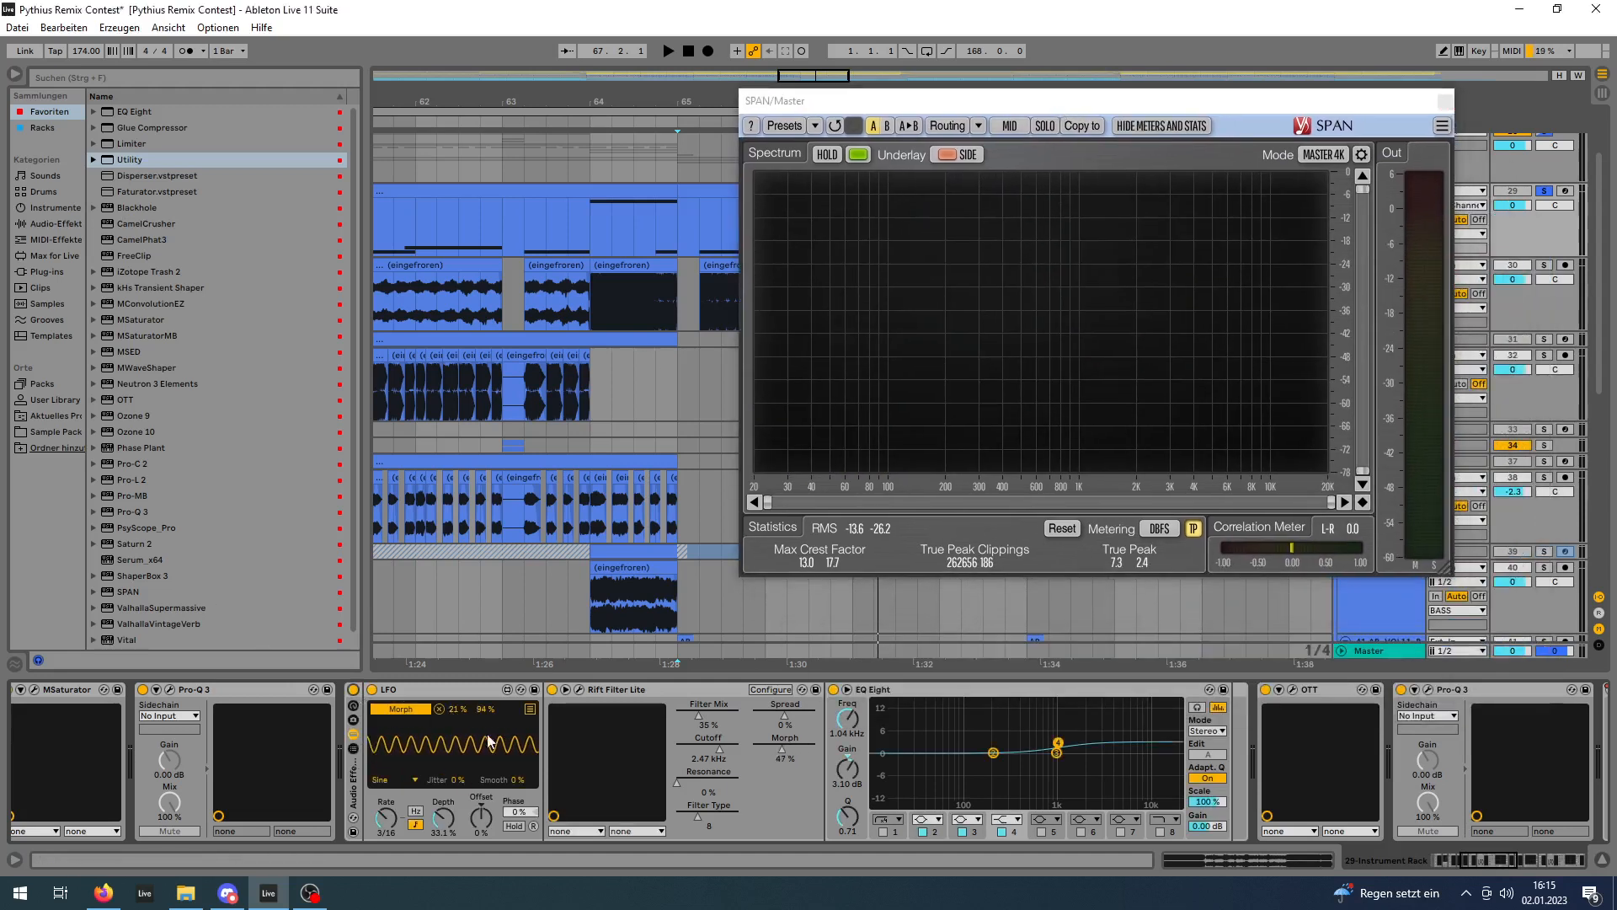
pyautogui.click(579, 689)
pyautogui.moveTo(1257, 222); pyautogui.dragTo(464, 274)
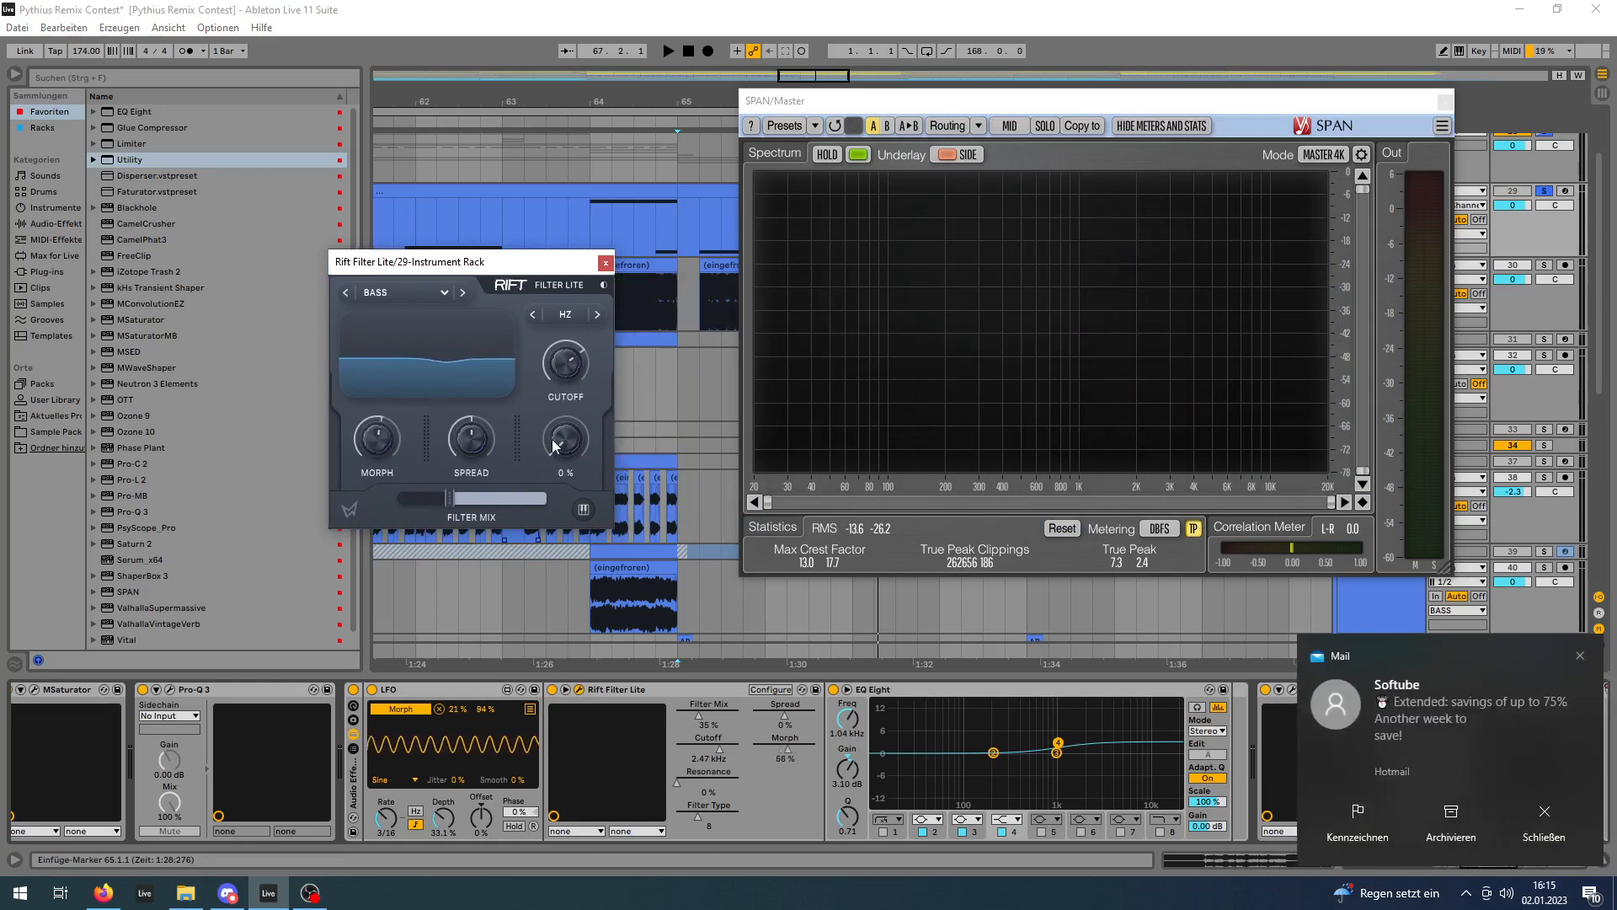
pyautogui.press('space')
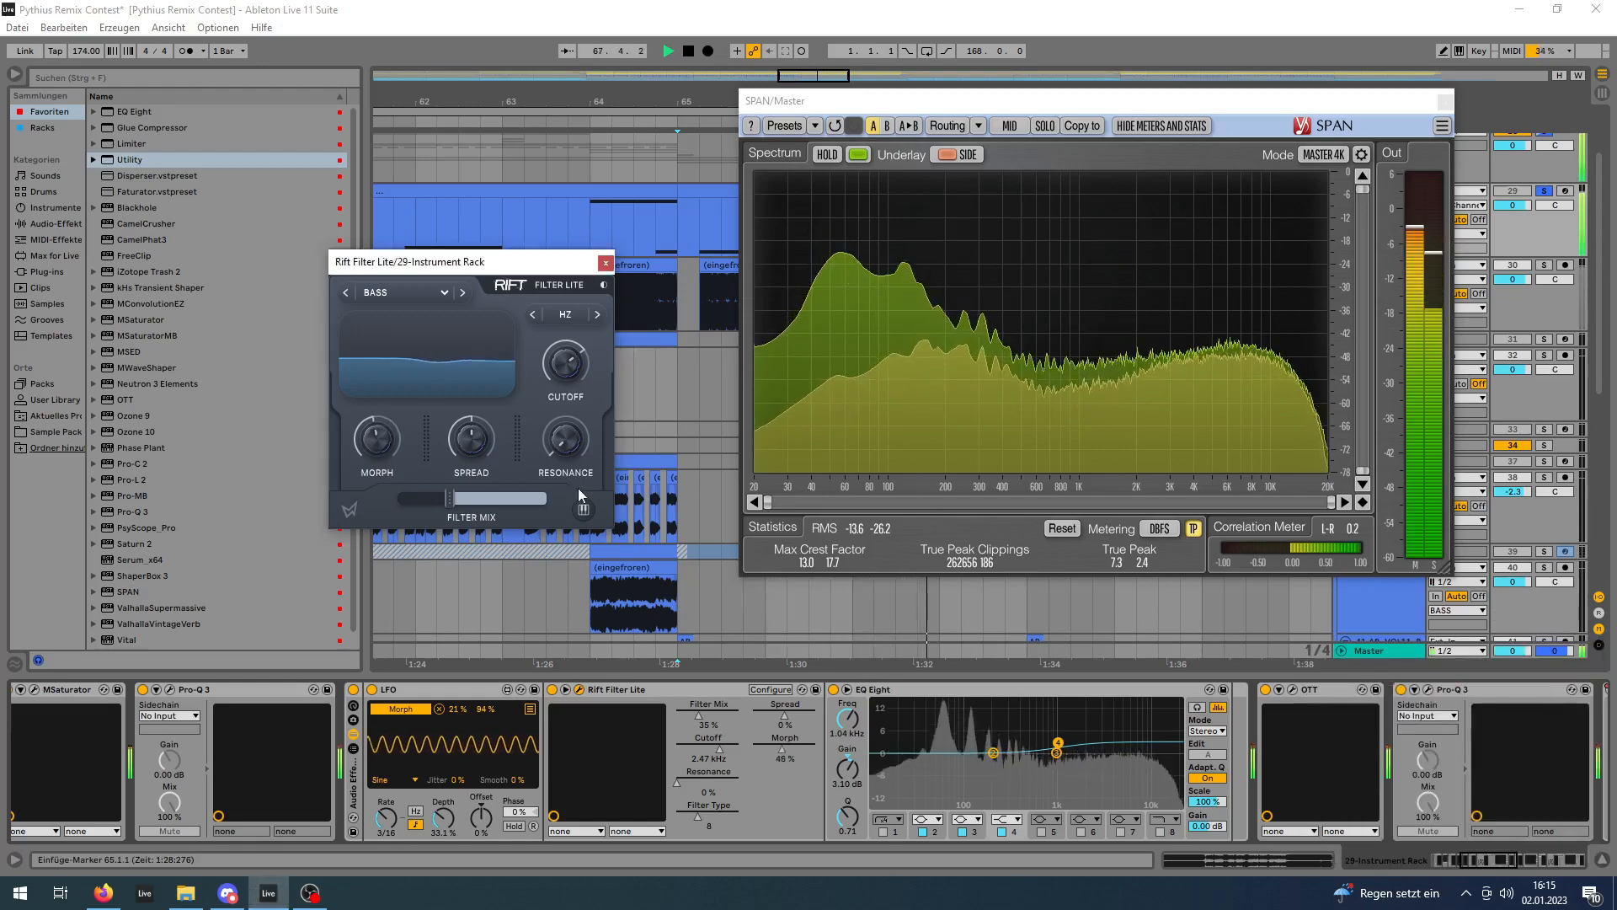
# Compare the playing bass with the LFO, Rift Filter Lite and EQ Eight rack switched off and on, and close the Rift Filter Lite window.
pyautogui.press('space')
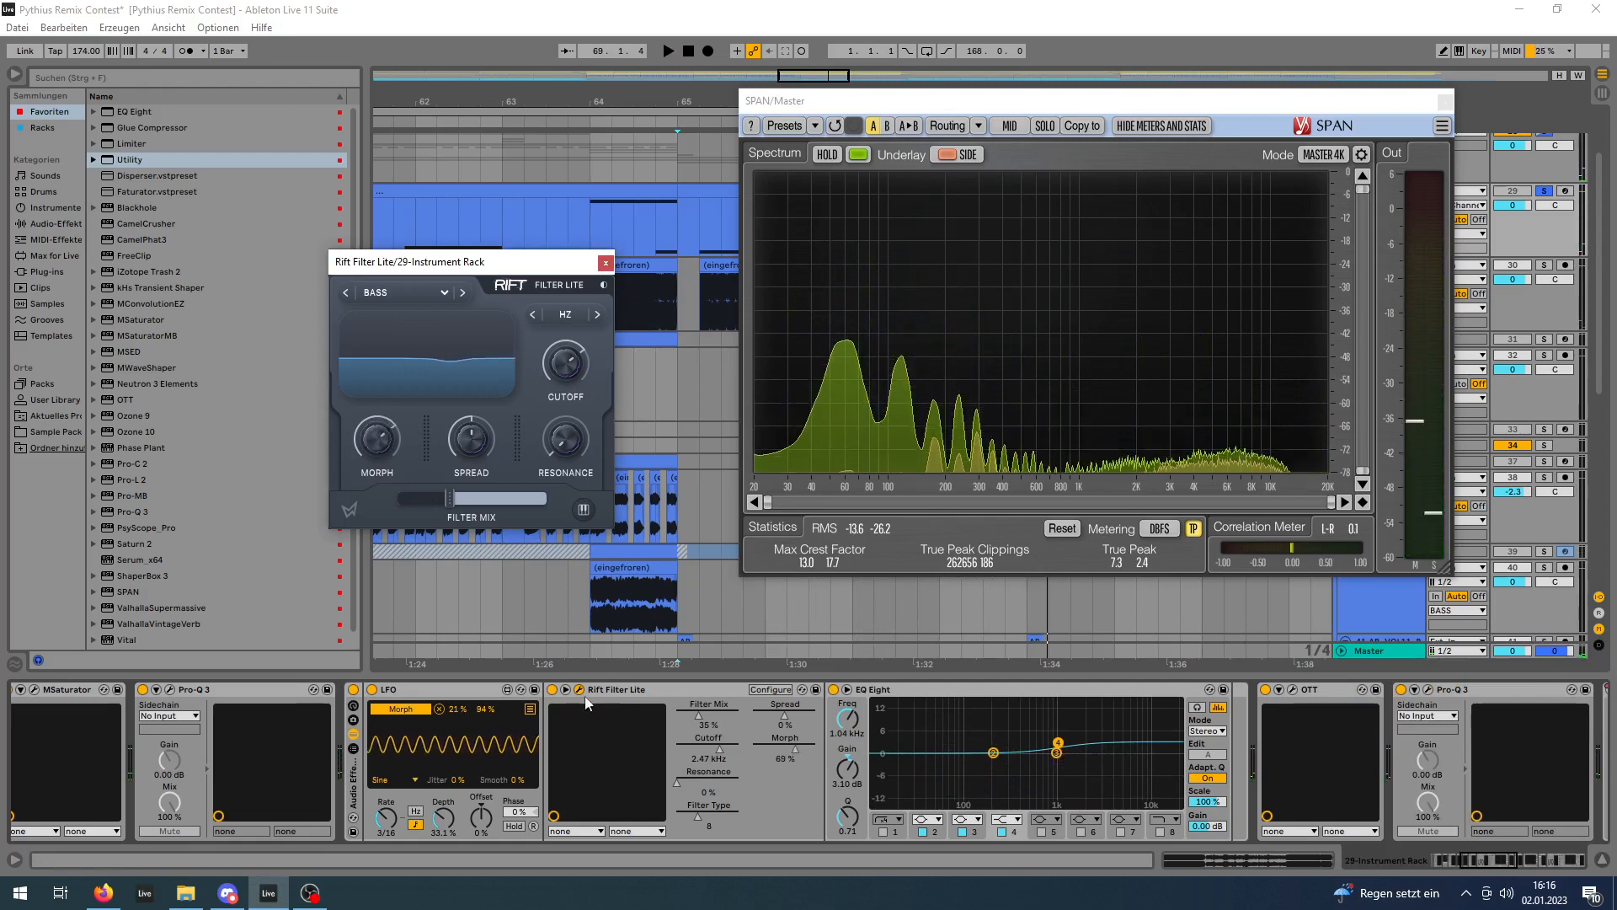
pyautogui.press('space')
pyautogui.click(353, 690)
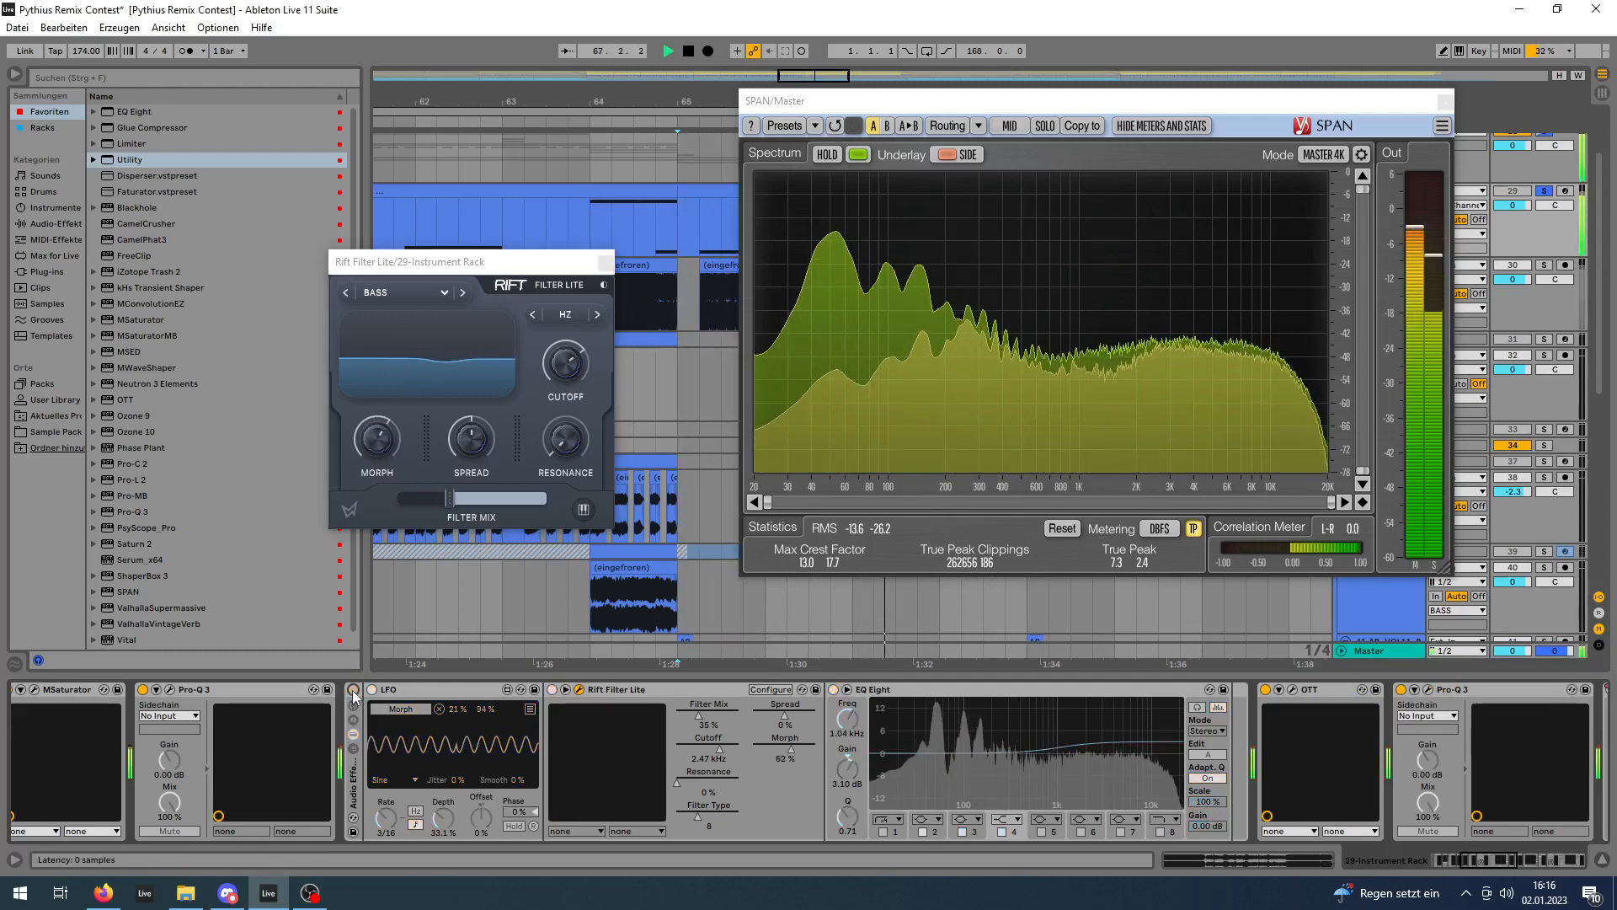
pyautogui.click(353, 690)
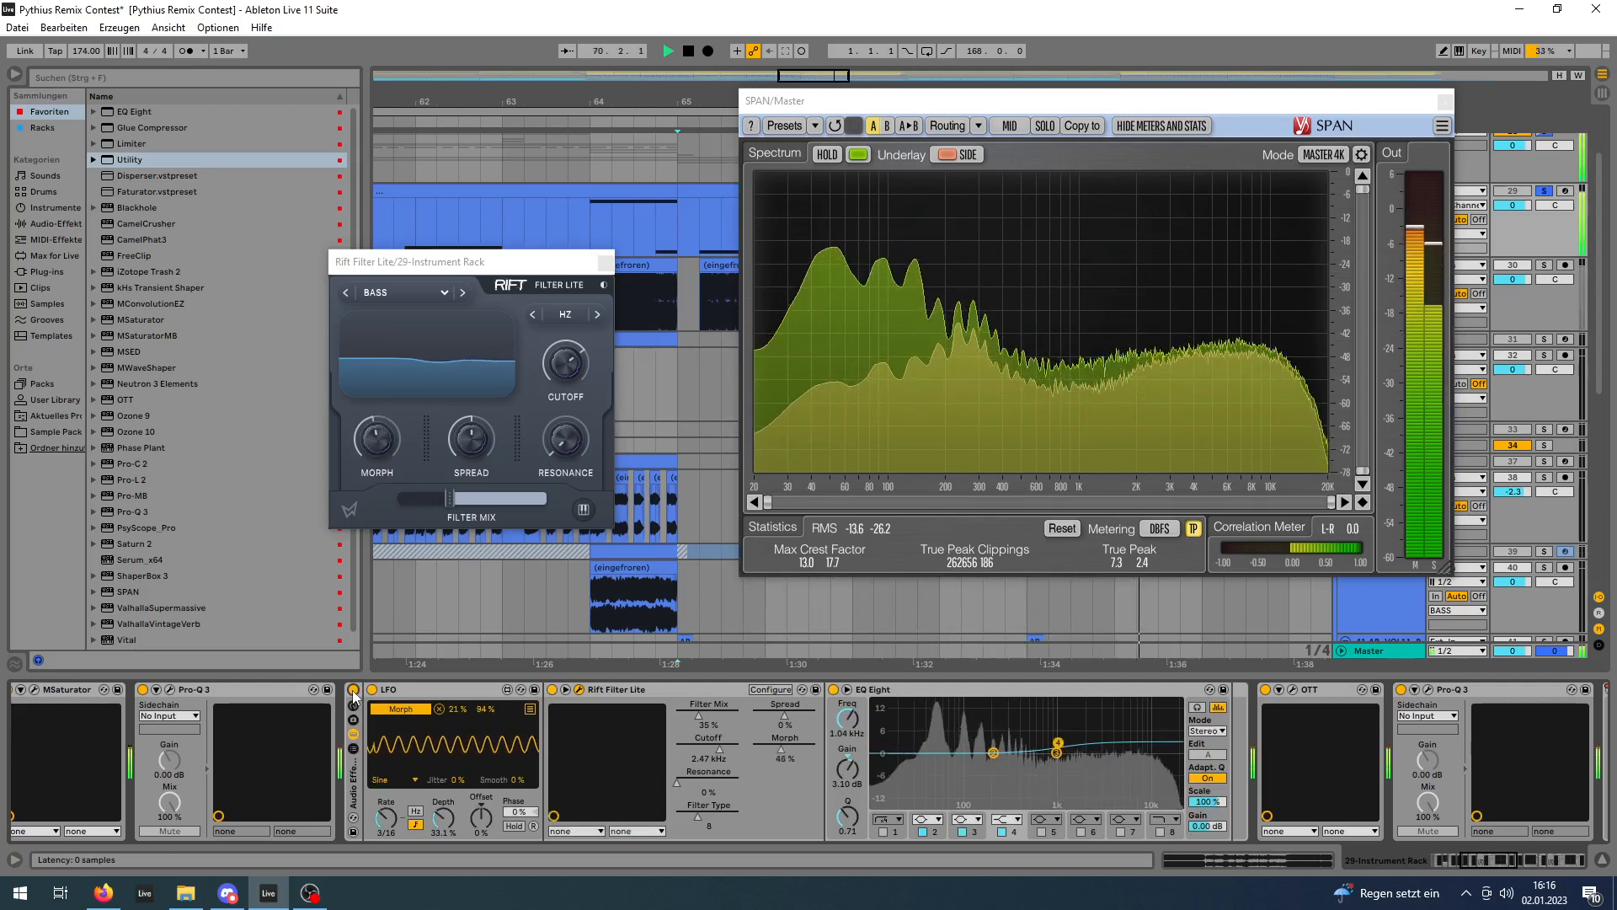
pyautogui.press('space')
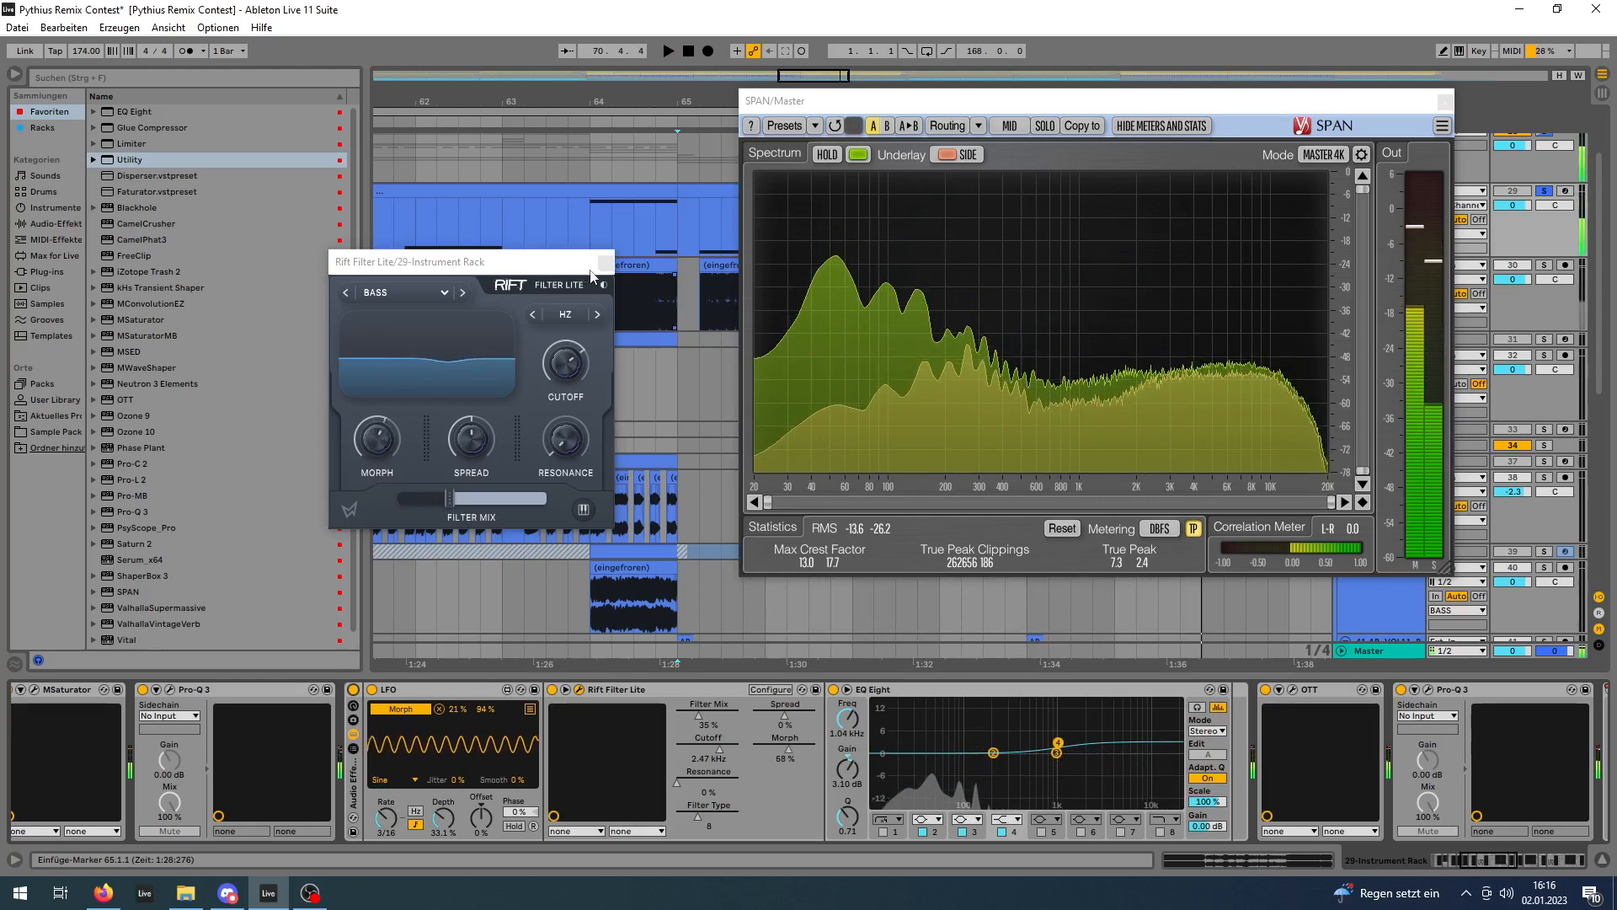
pyautogui.click(607, 263)
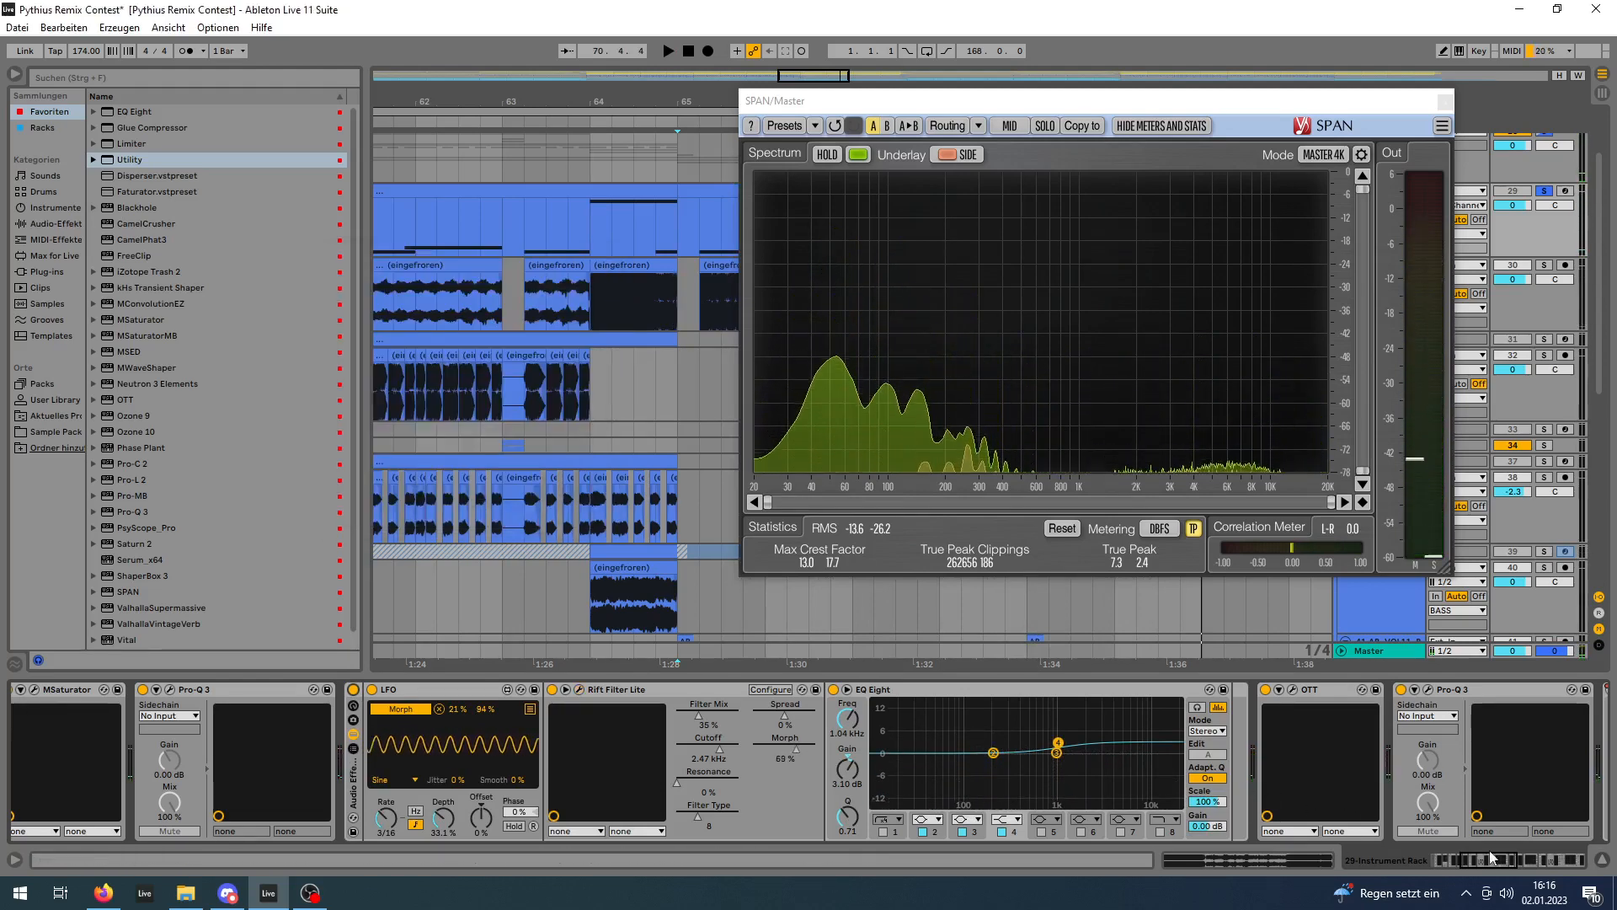
# Play the bass with the OTT after the filter rack open, examine the following Pro-Q 3's dynamic bands during playback and close the Pro-Q 3.
pyautogui.moveTo(1495, 856); pyautogui.dragTo(1514, 849)
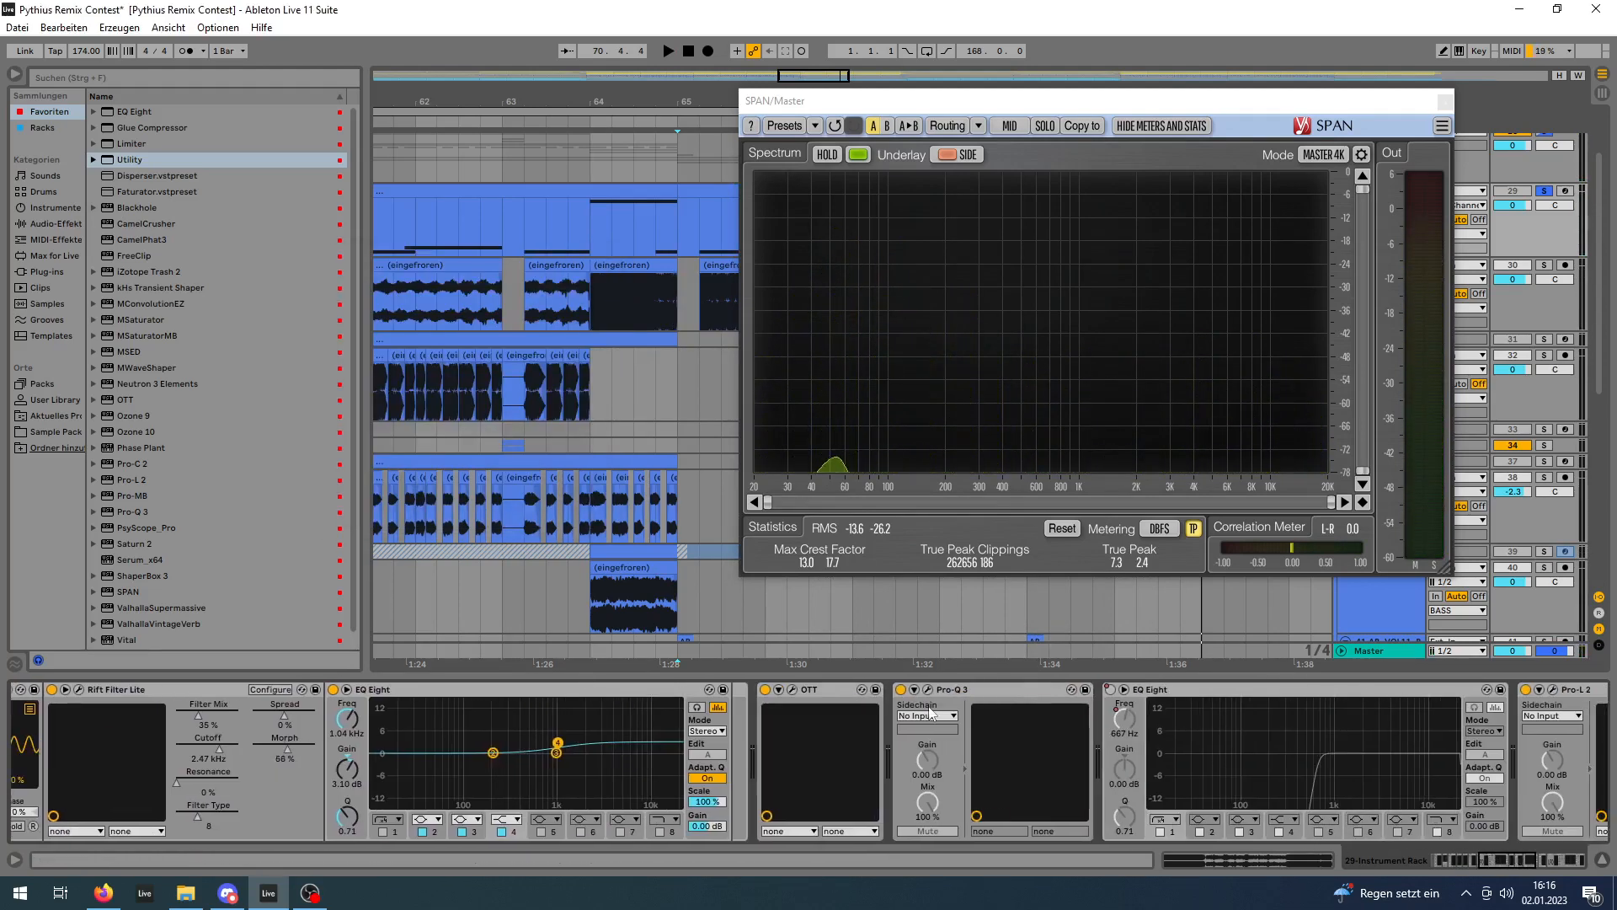
pyautogui.click(793, 690)
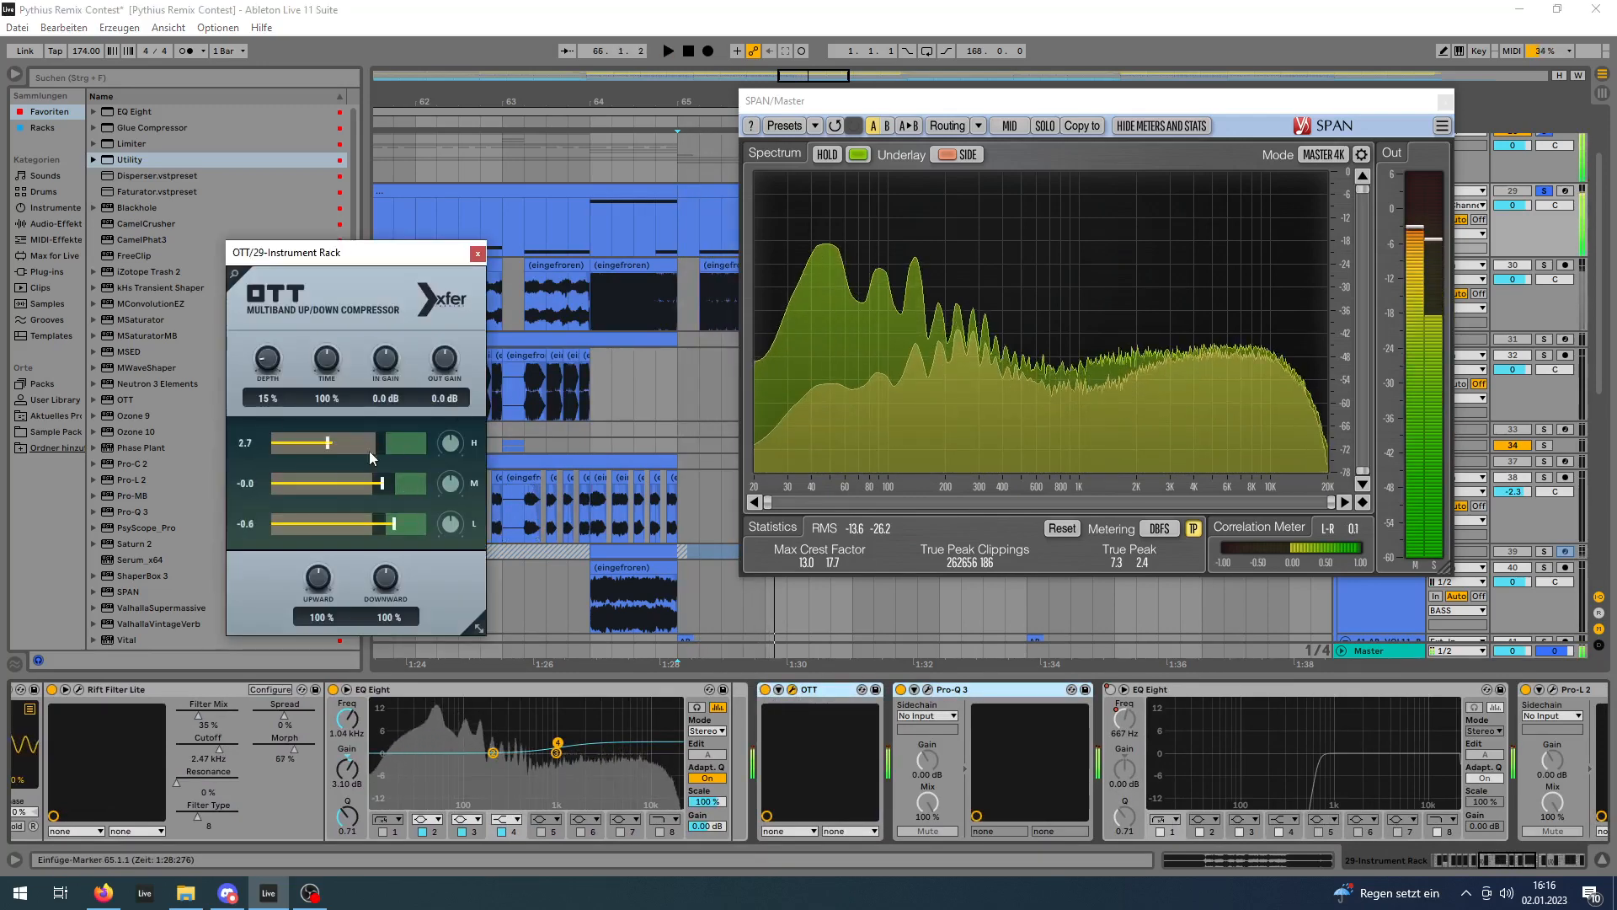
pyautogui.click(928, 690)
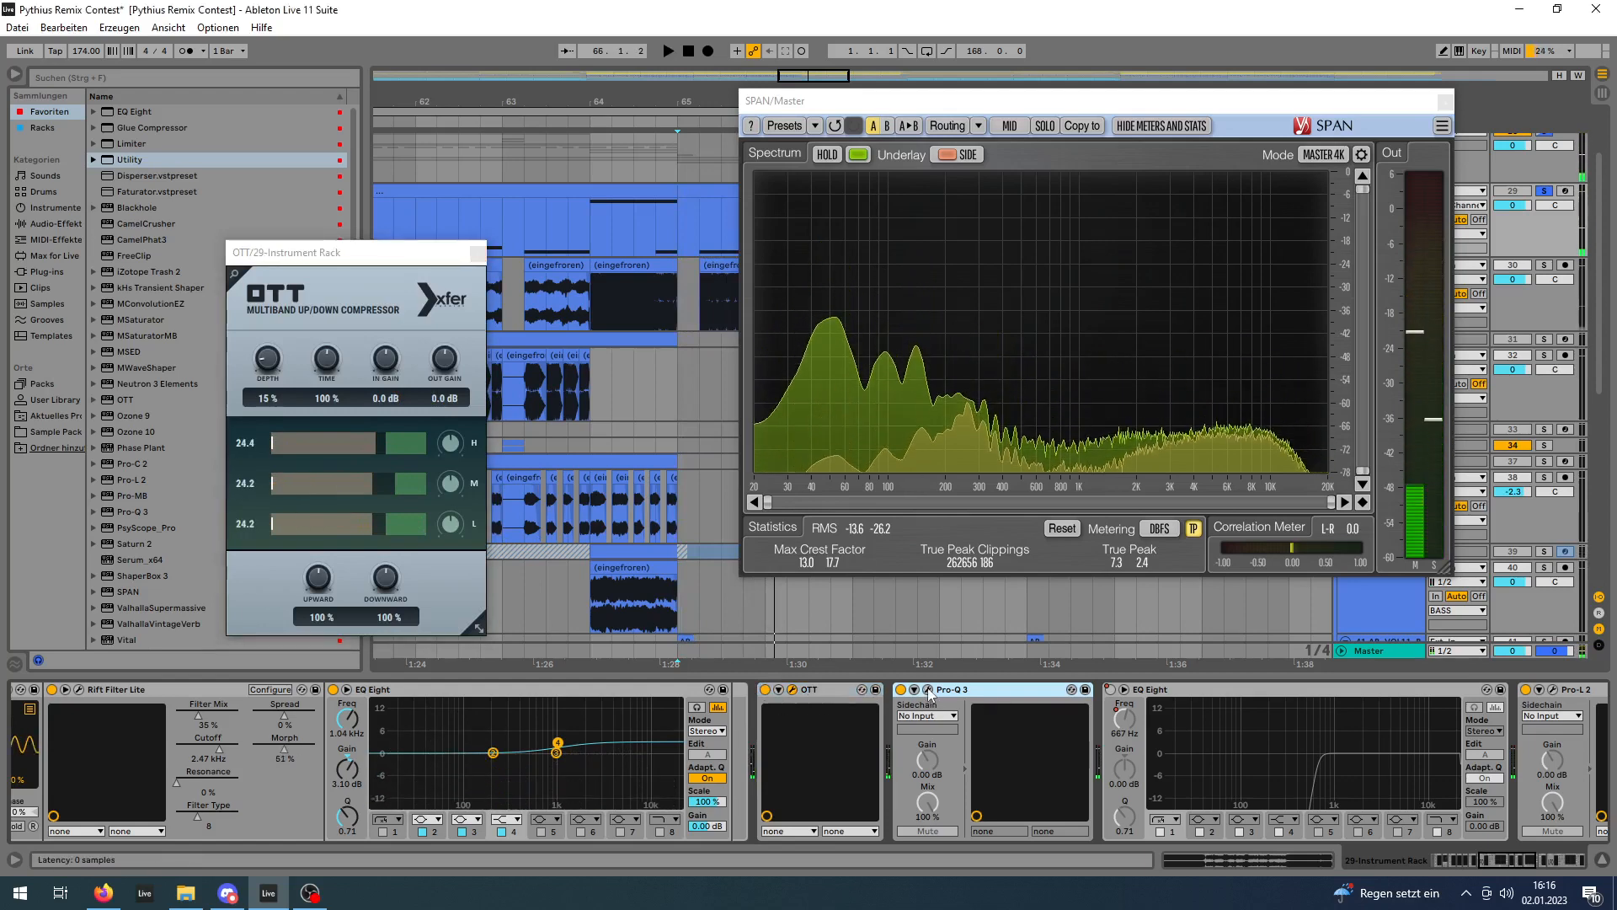
pyautogui.moveTo(1050, 87); pyautogui.dragTo(710, 154)
pyautogui.press('space')
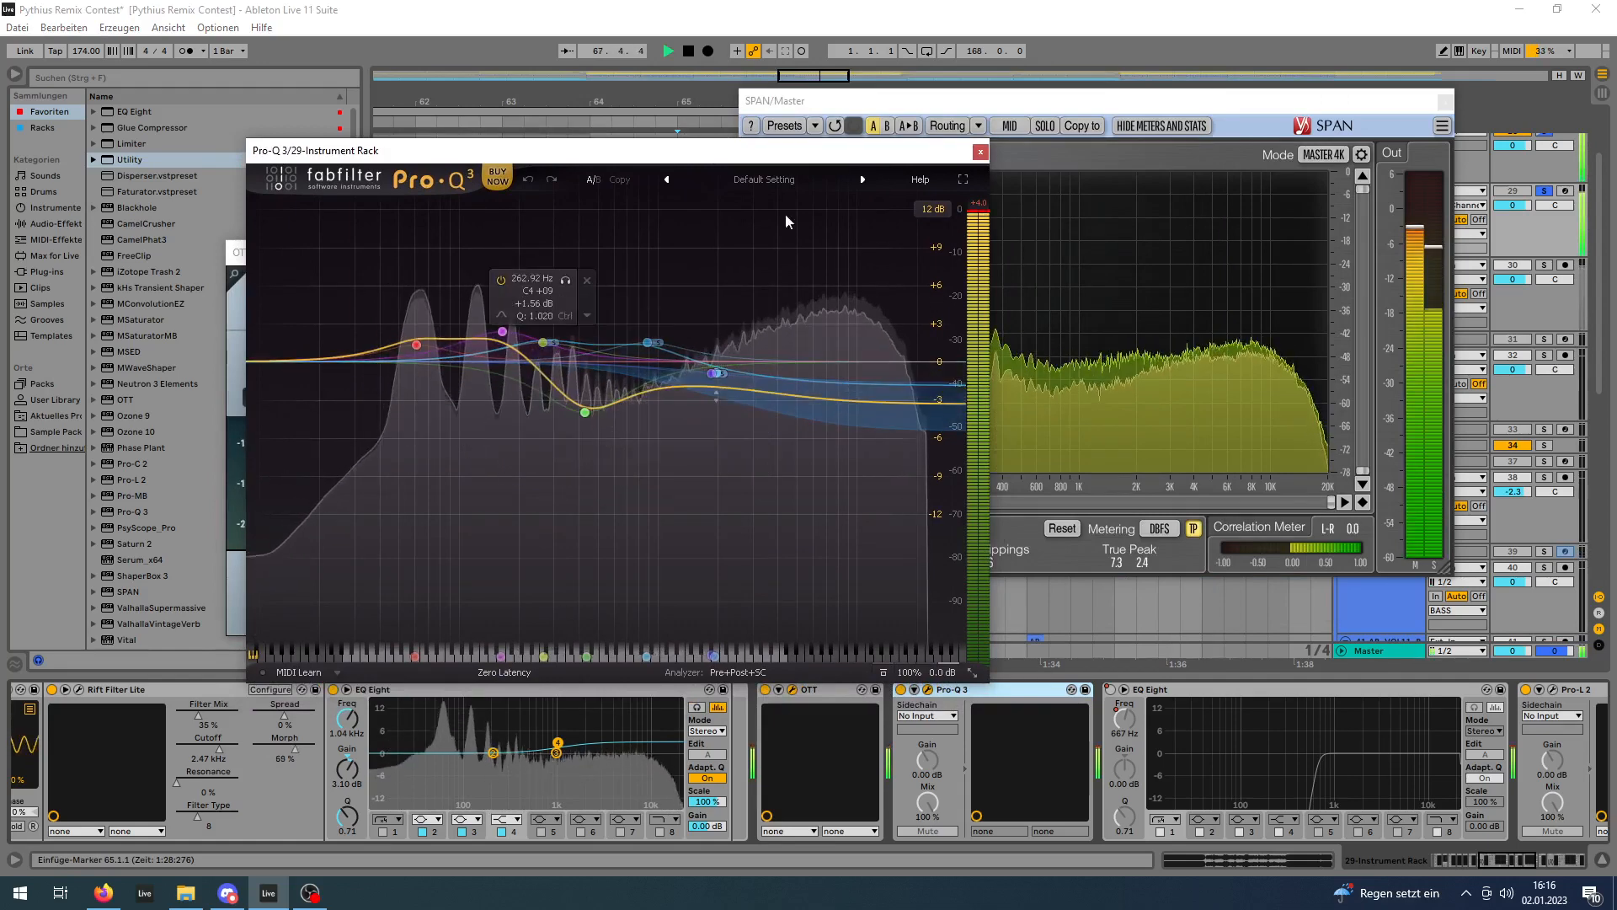
pyautogui.click(905, 698)
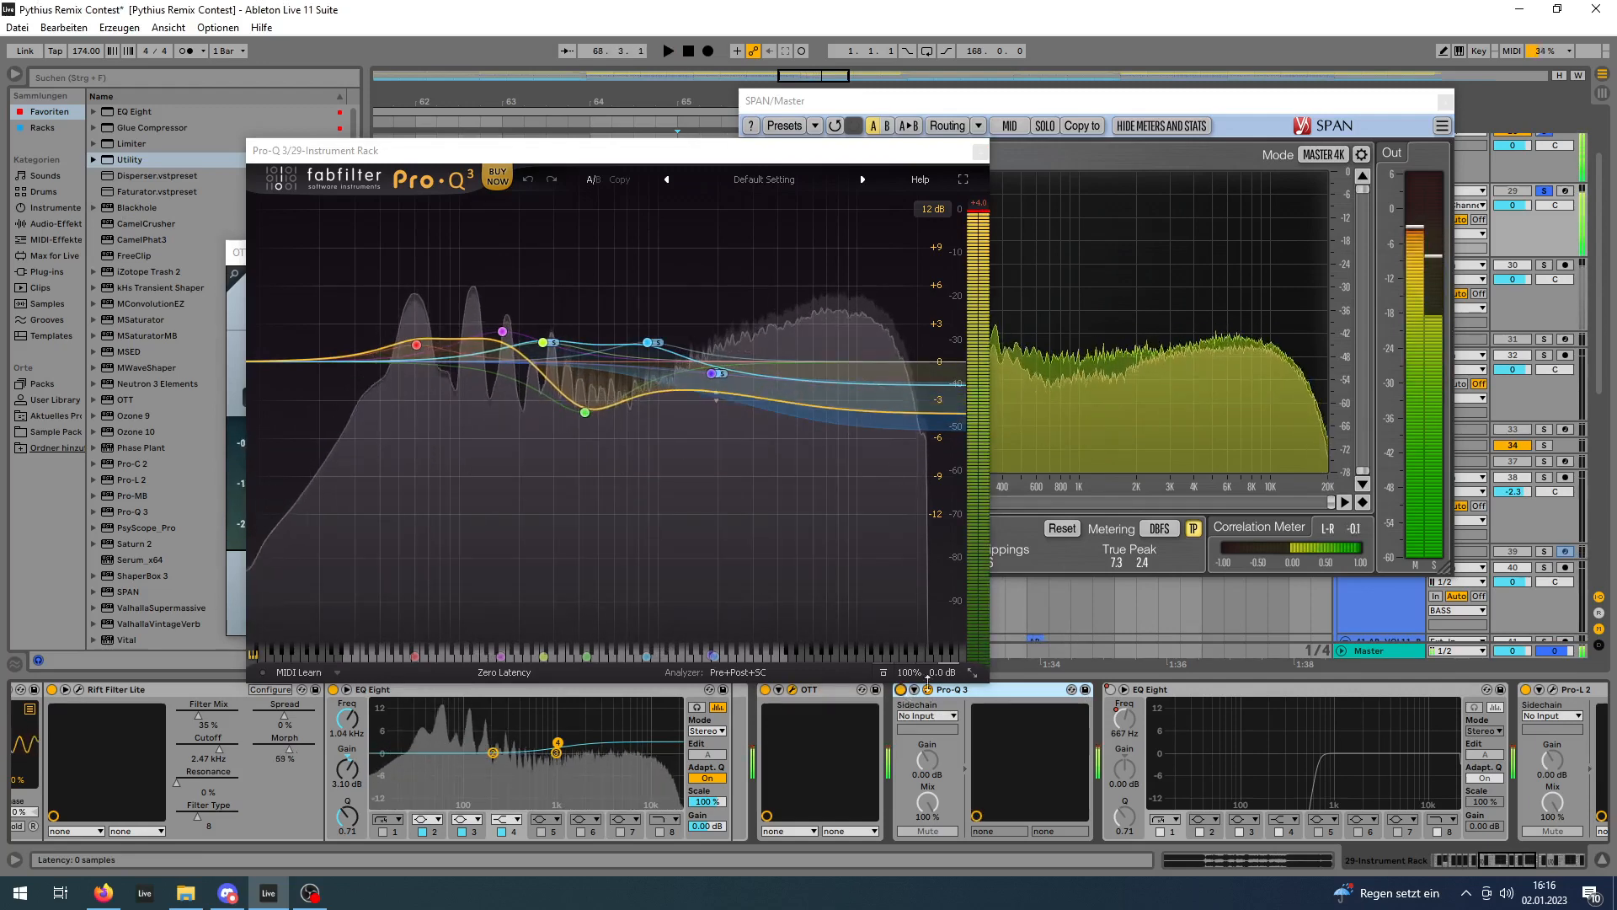
pyautogui.press('space')
pyautogui.moveTo(724, 151); pyautogui.dragTo(592, 86)
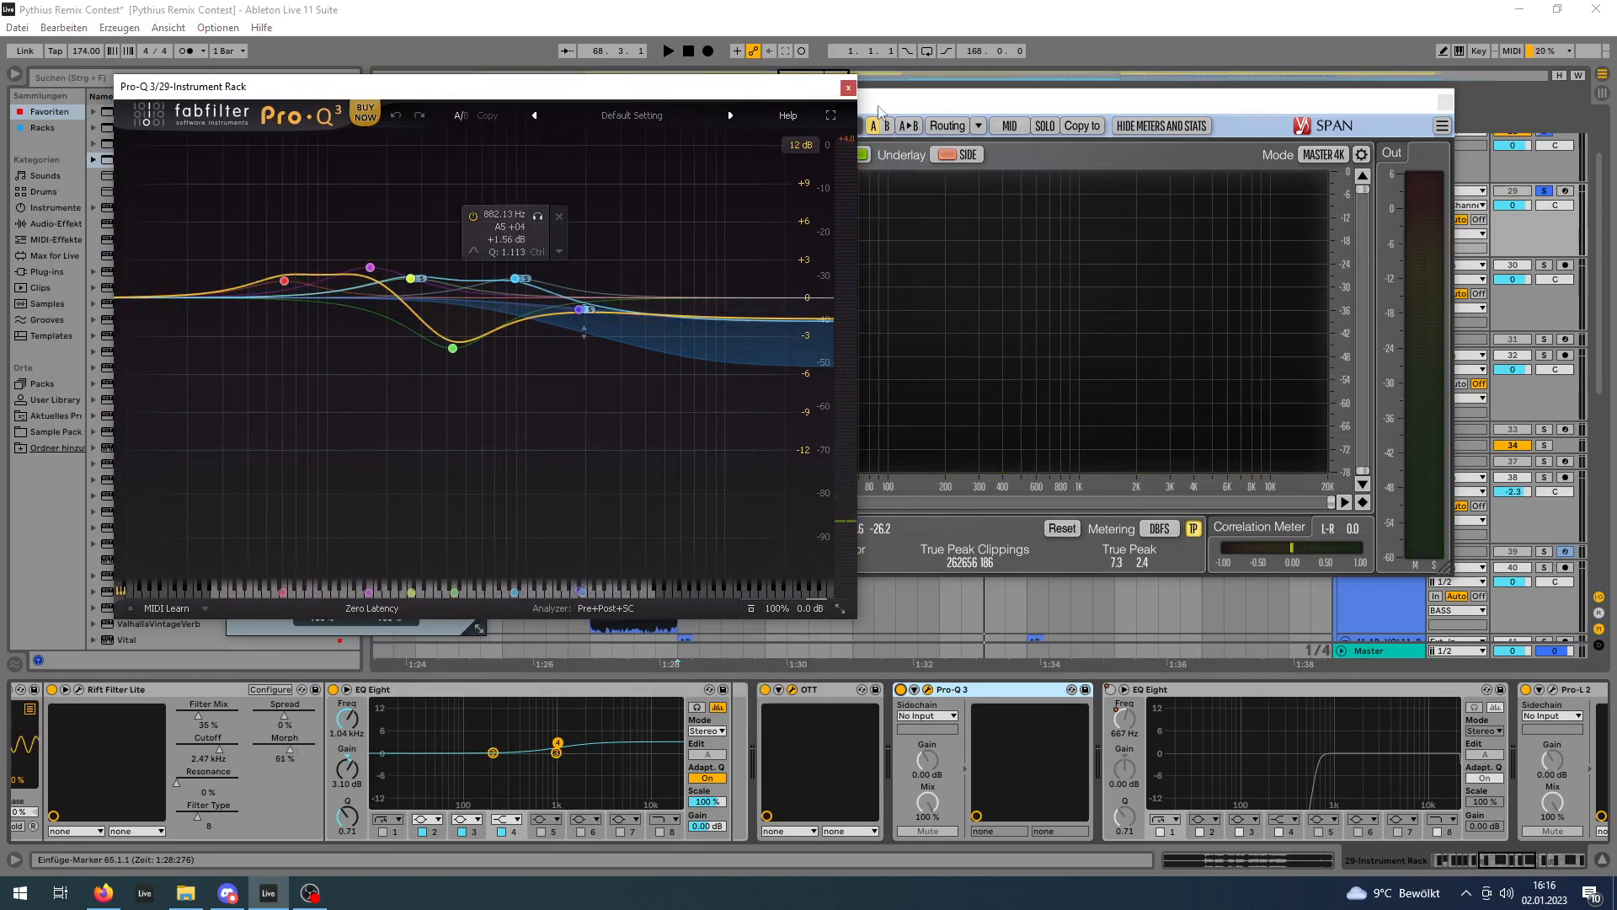
pyautogui.click(848, 87)
pyautogui.press('space')
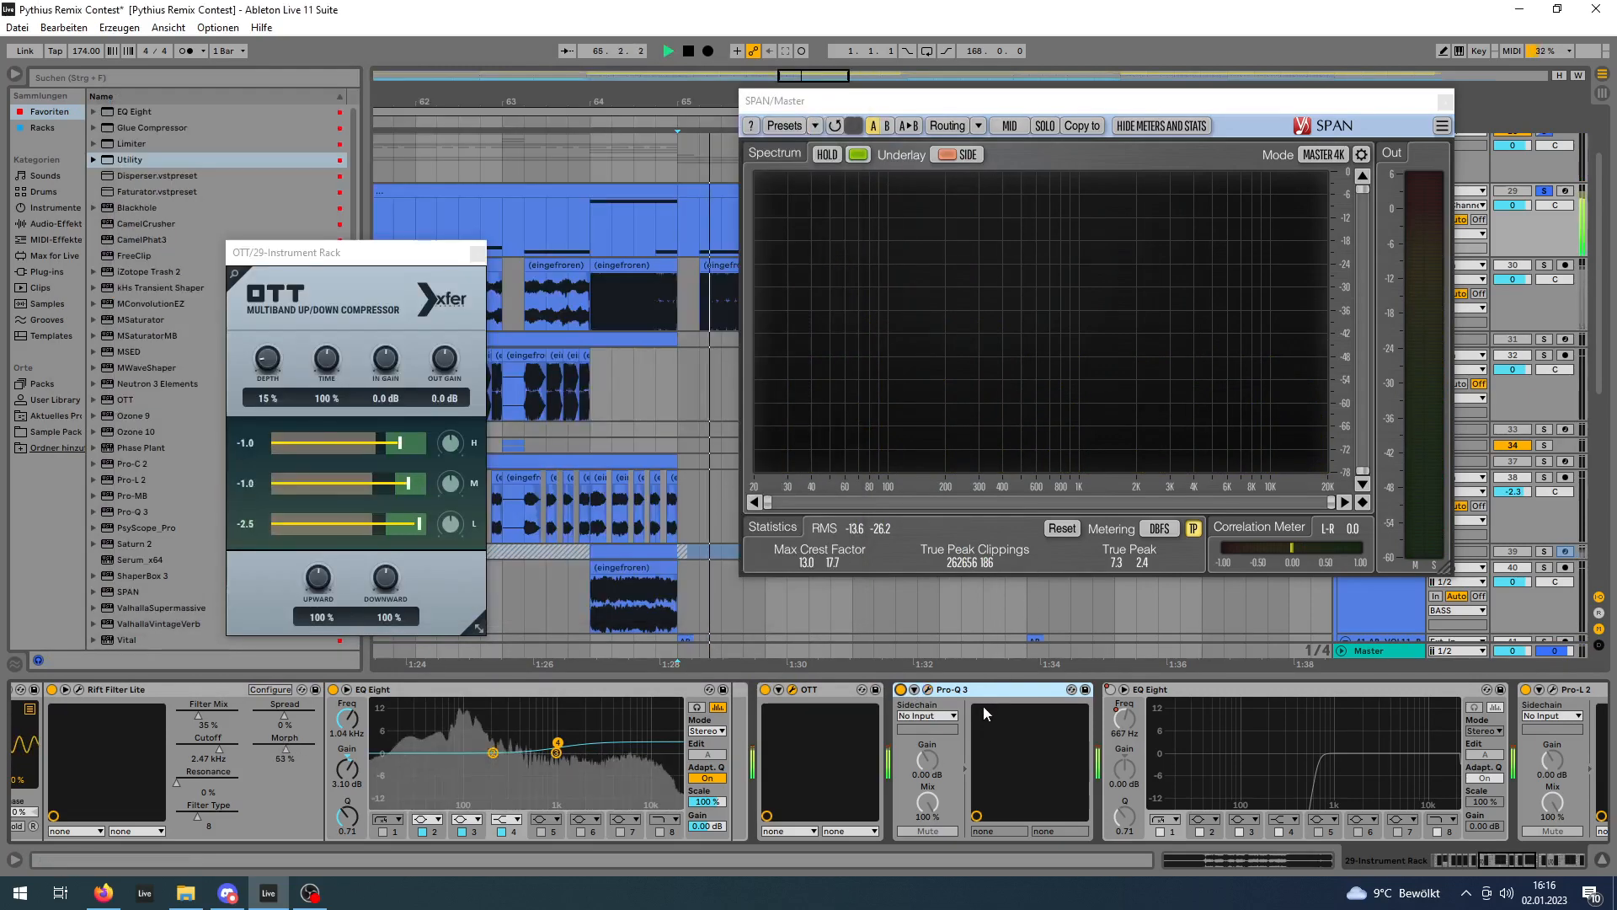
# Open the Pro-L 2 limiter, examine its style, lookahead, attack, release and channel linking while playing the bass, and close its window.
pyautogui.click(1506, 856)
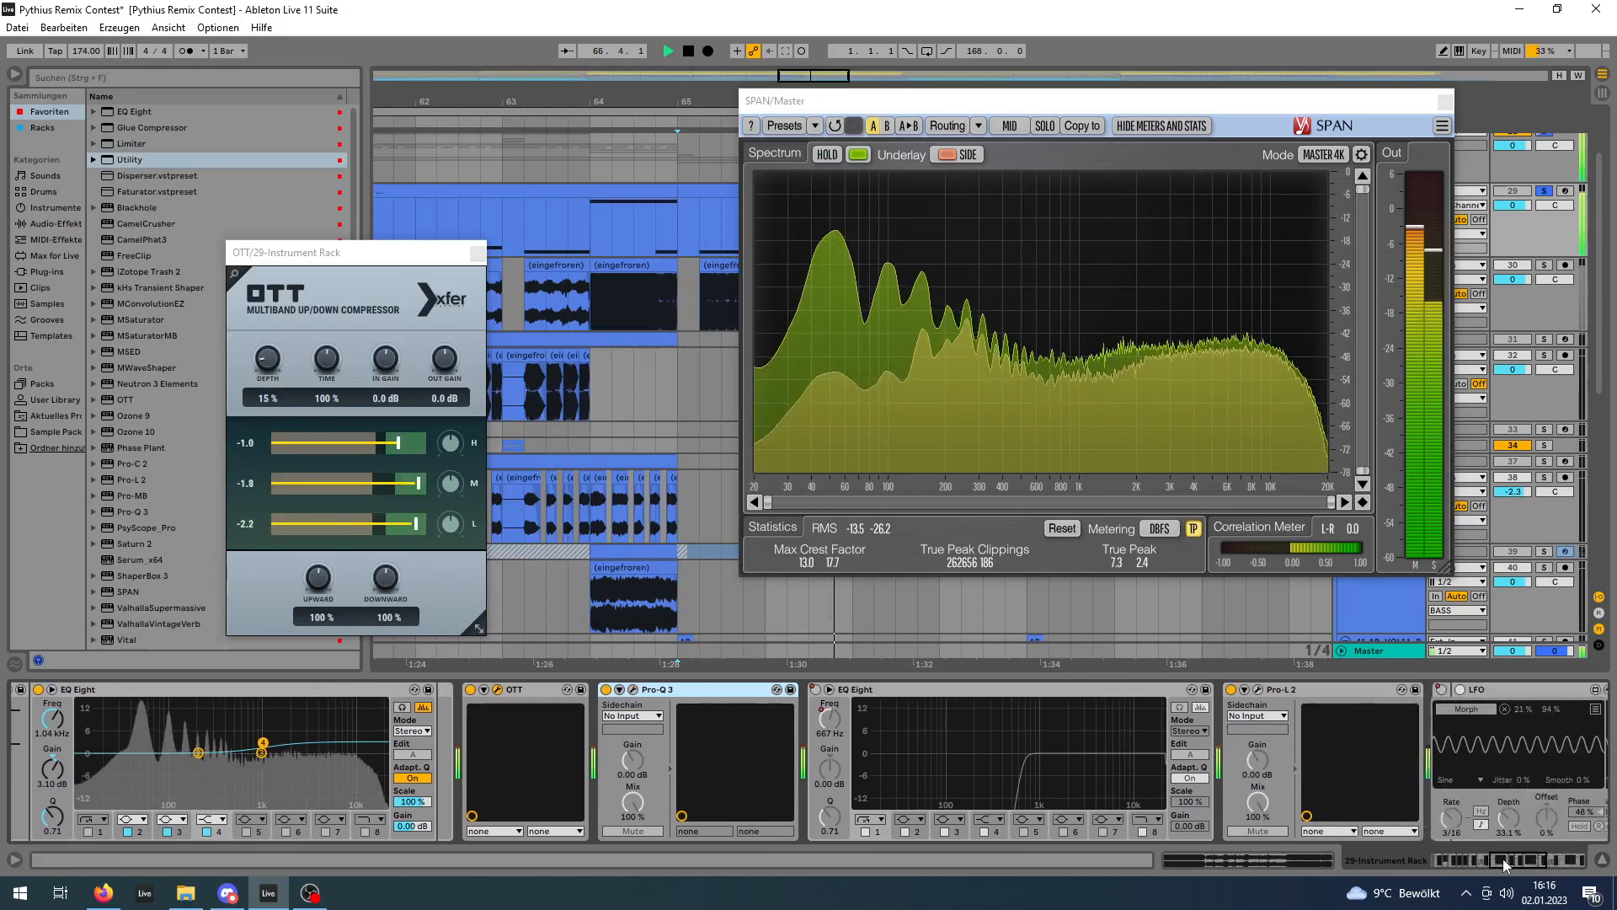
pyautogui.click(1235, 689)
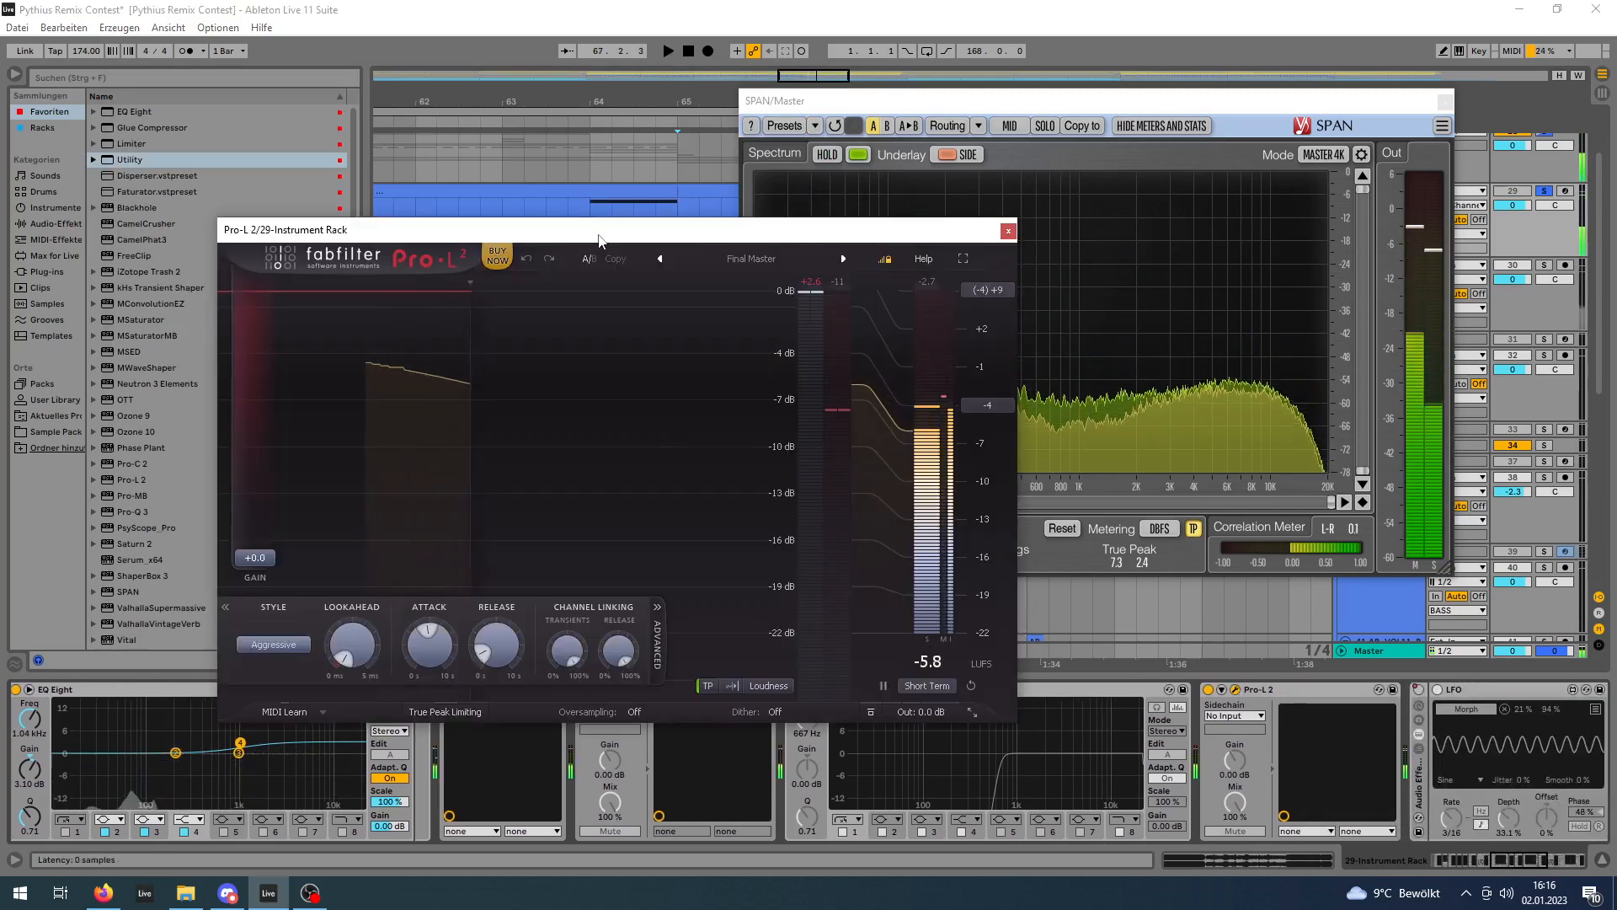
pyautogui.moveTo(624, 229); pyautogui.dragTo(675, 141)
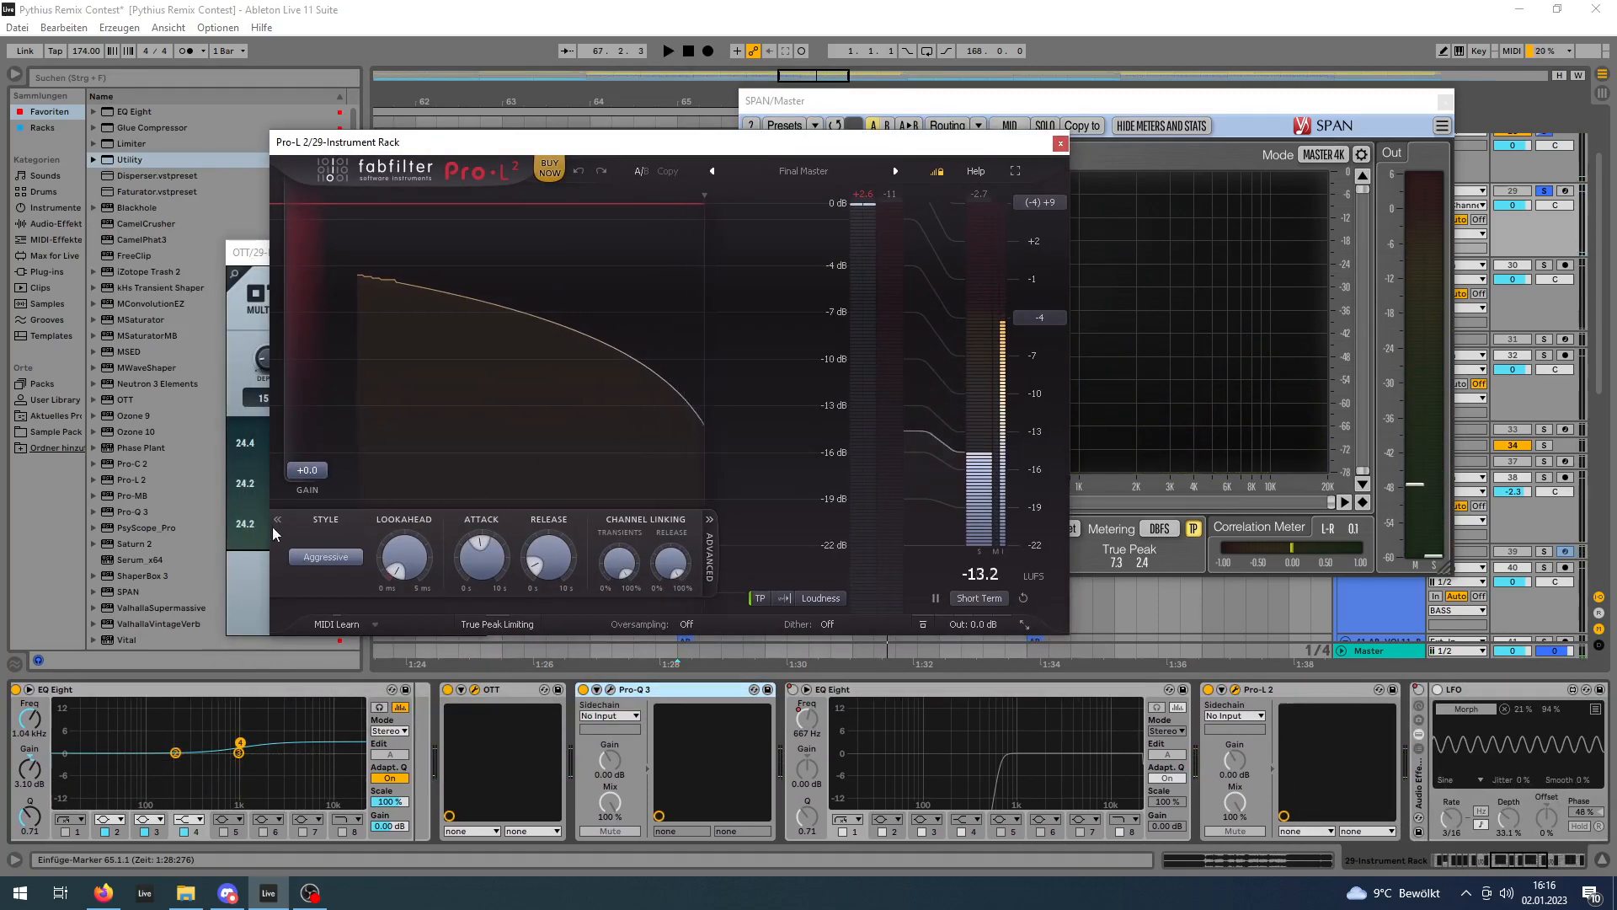
pyautogui.press('space')
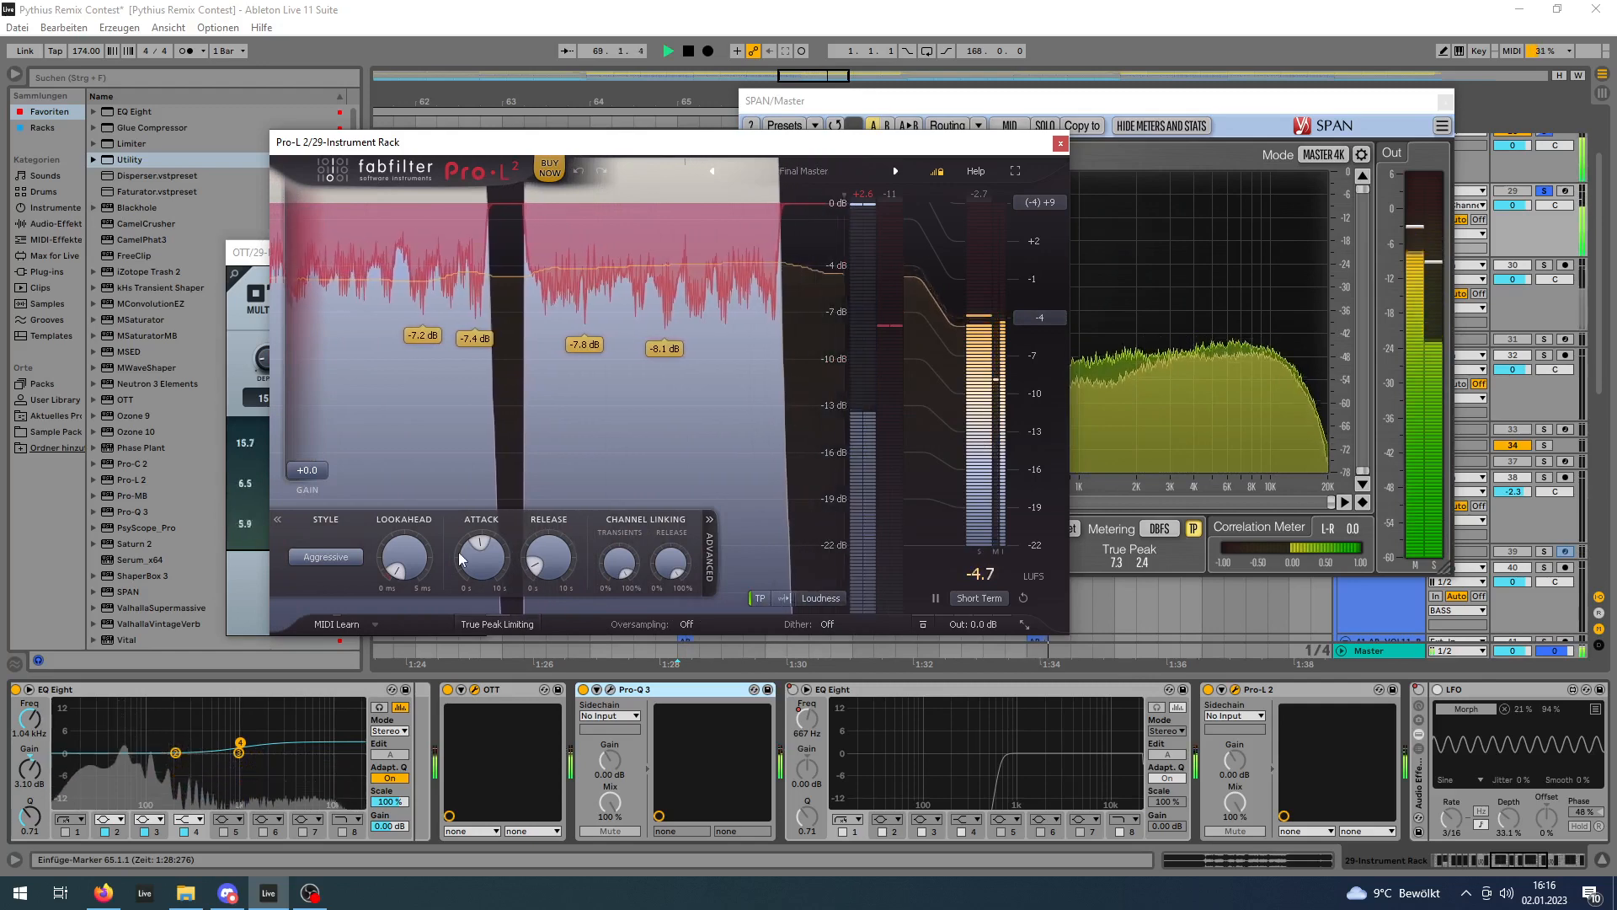
pyautogui.press('space')
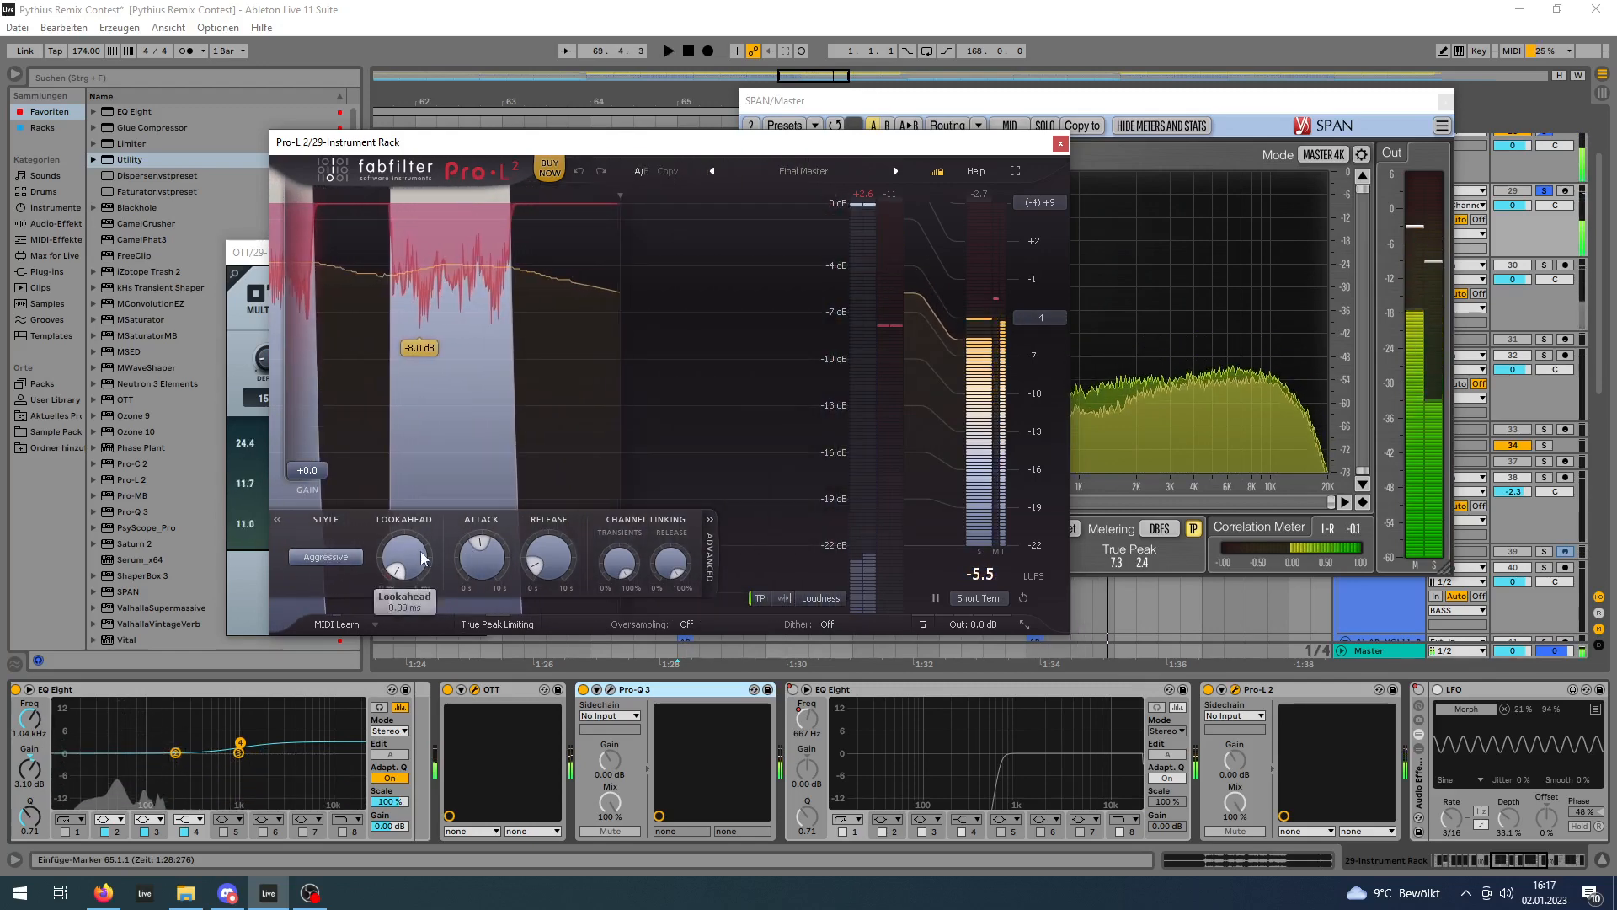
pyautogui.moveTo(483, 560)
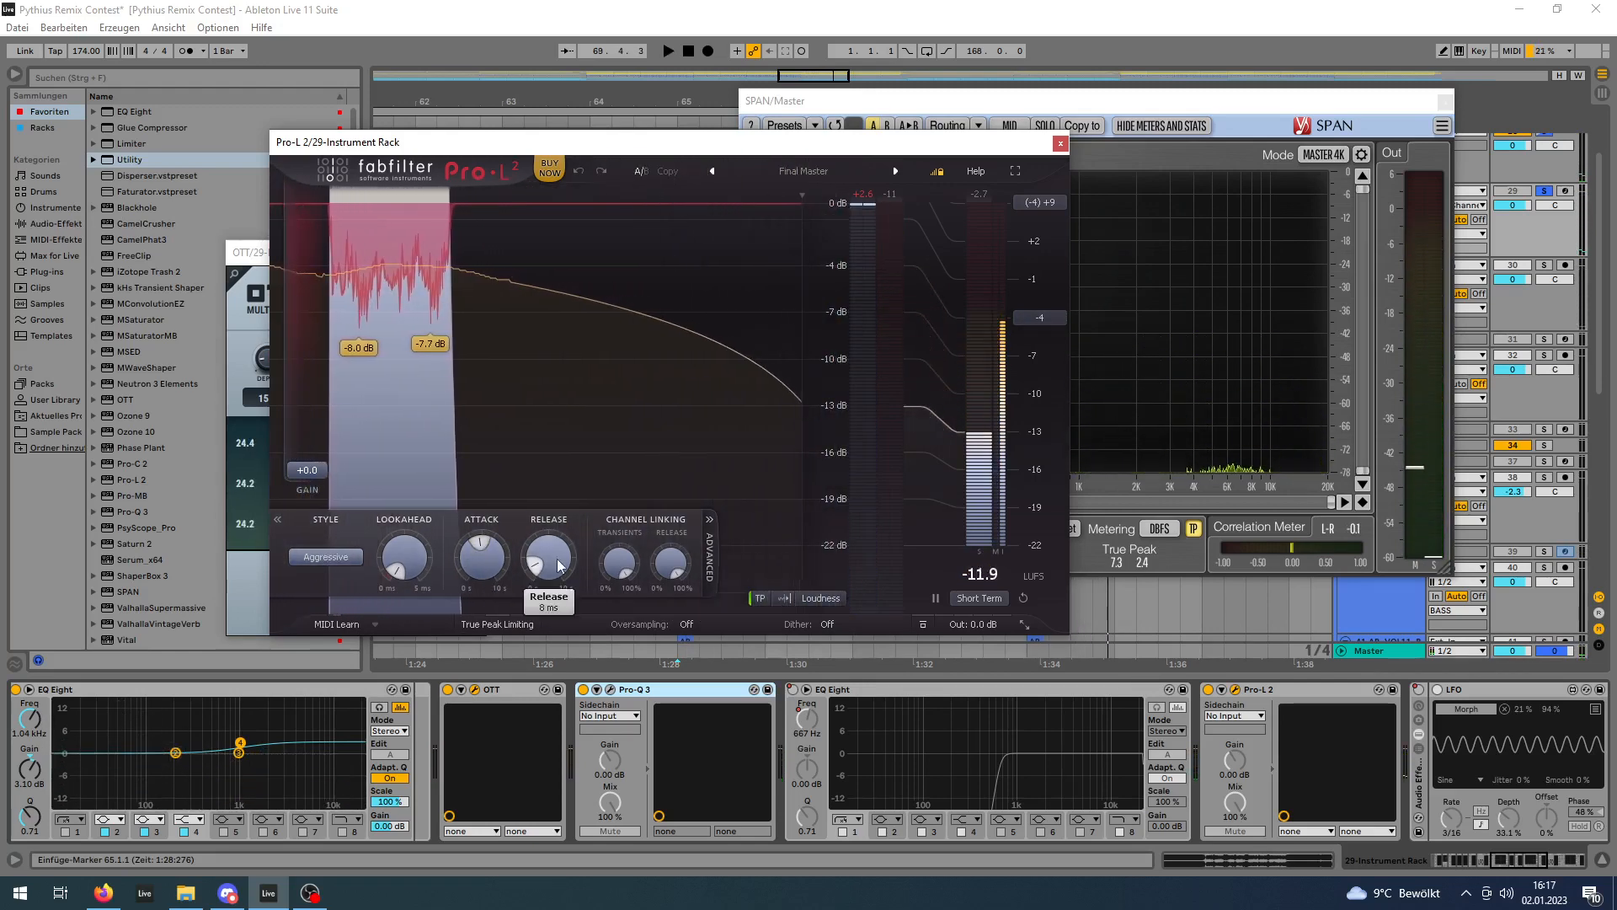
pyautogui.press('space')
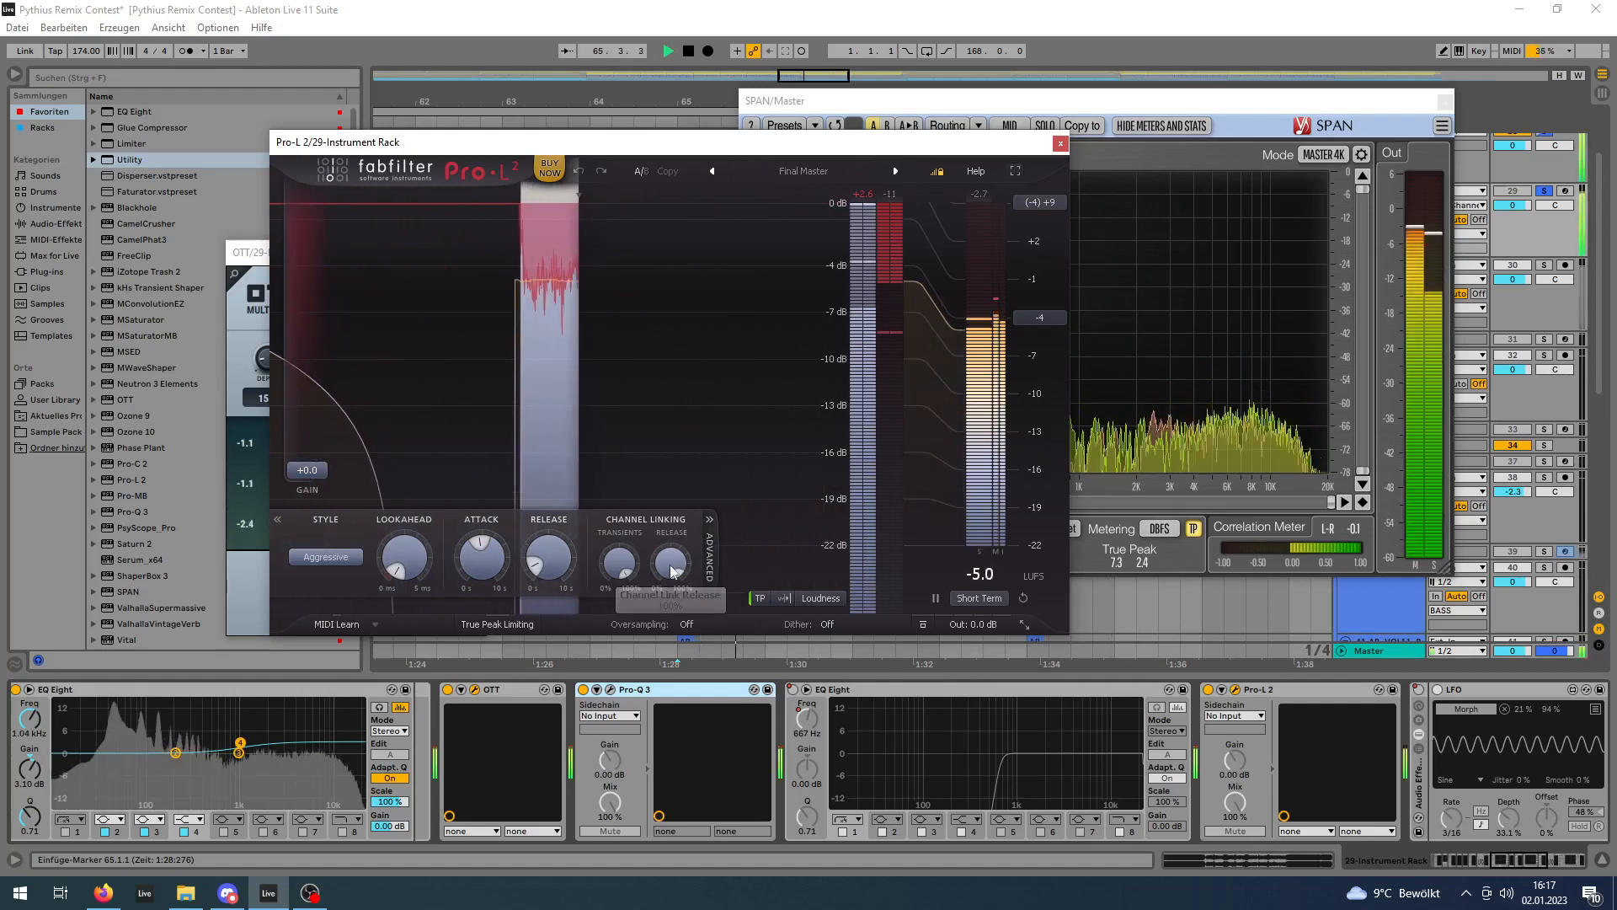
pyautogui.click(1060, 144)
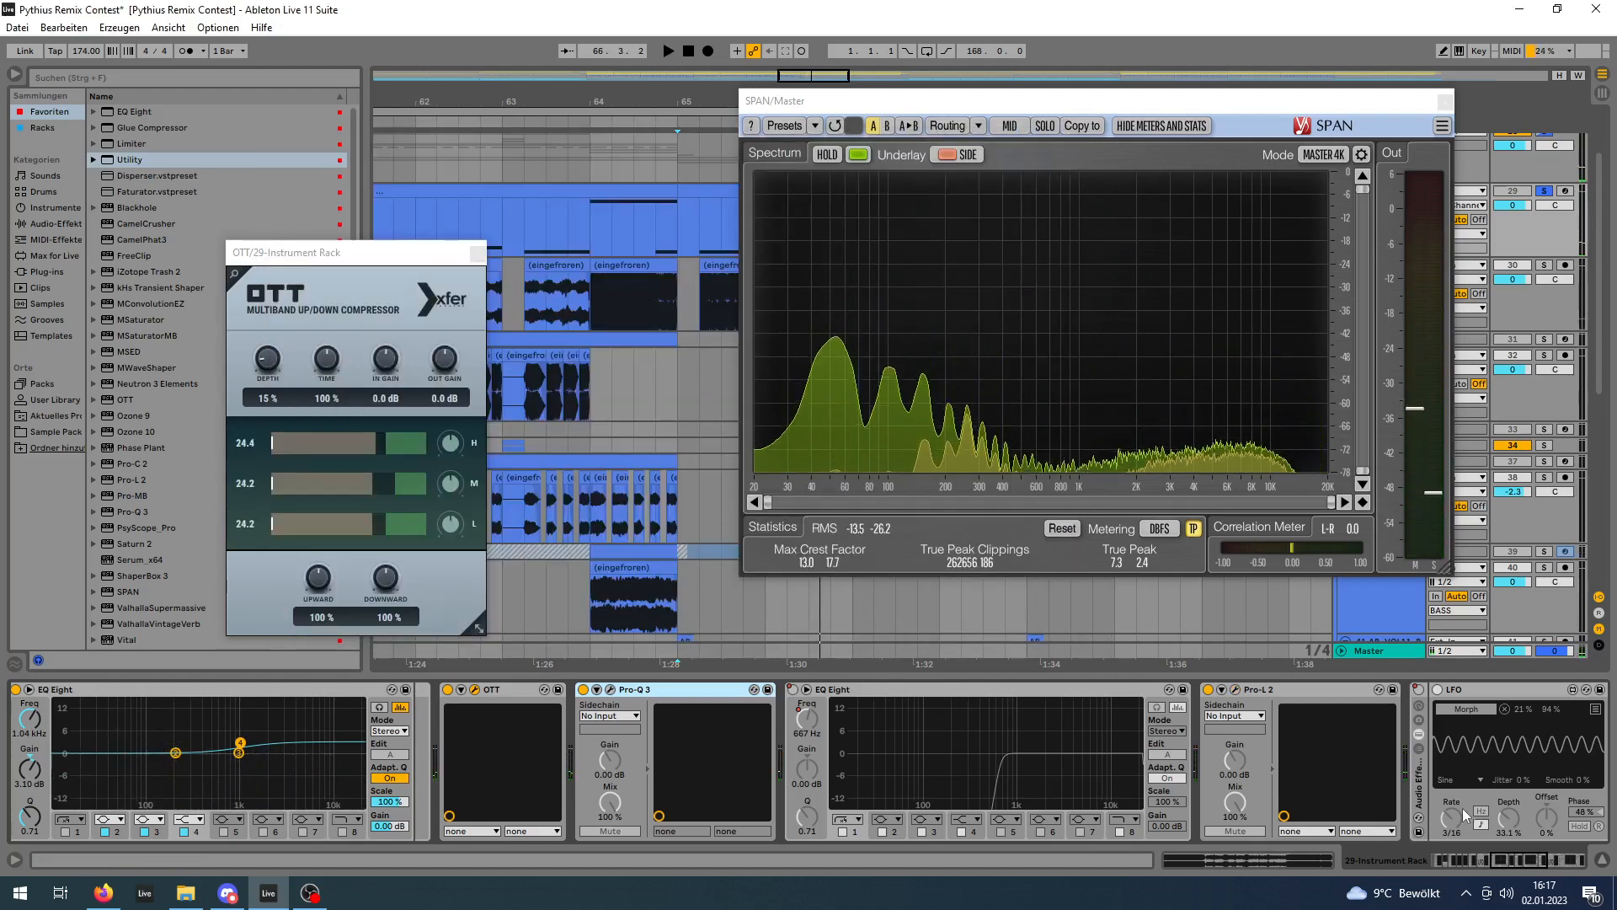
# Close the remaining OTT window and the SPAN analyzer on the master.
pyautogui.moveTo(1509, 858)
pyautogui.mouseDown()
pyautogui.moveTo(1524, 858)
pyautogui.moveTo(1504, 857)
pyautogui.mouseUp()
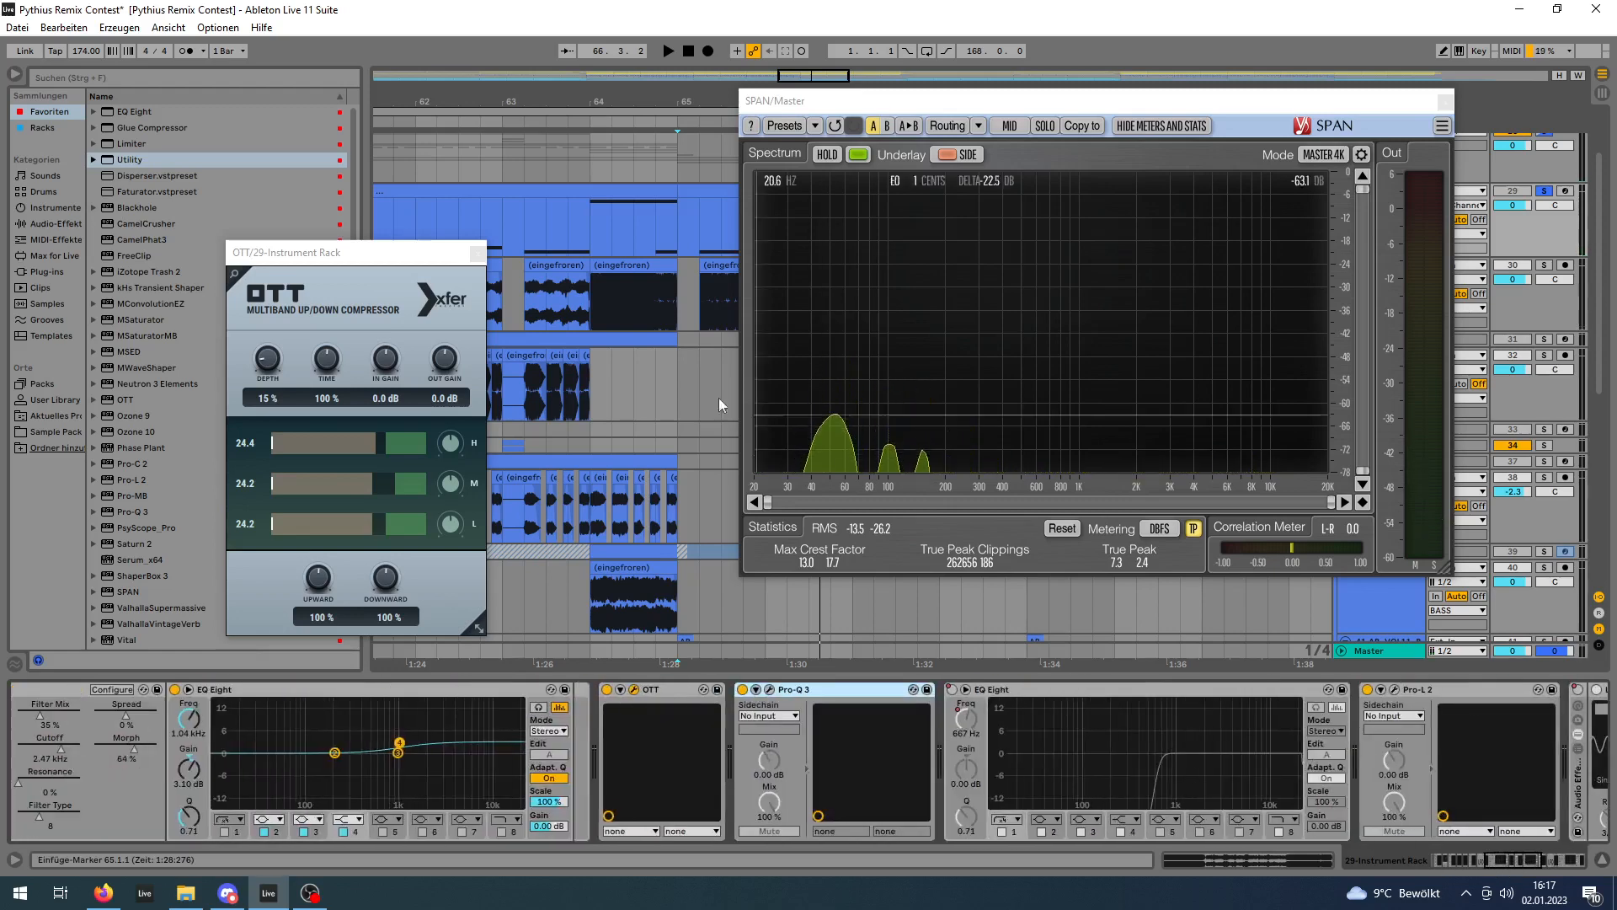
pyautogui.click(477, 253)
pyautogui.moveTo(1414, 104); pyautogui.dragTo(1065, 272)
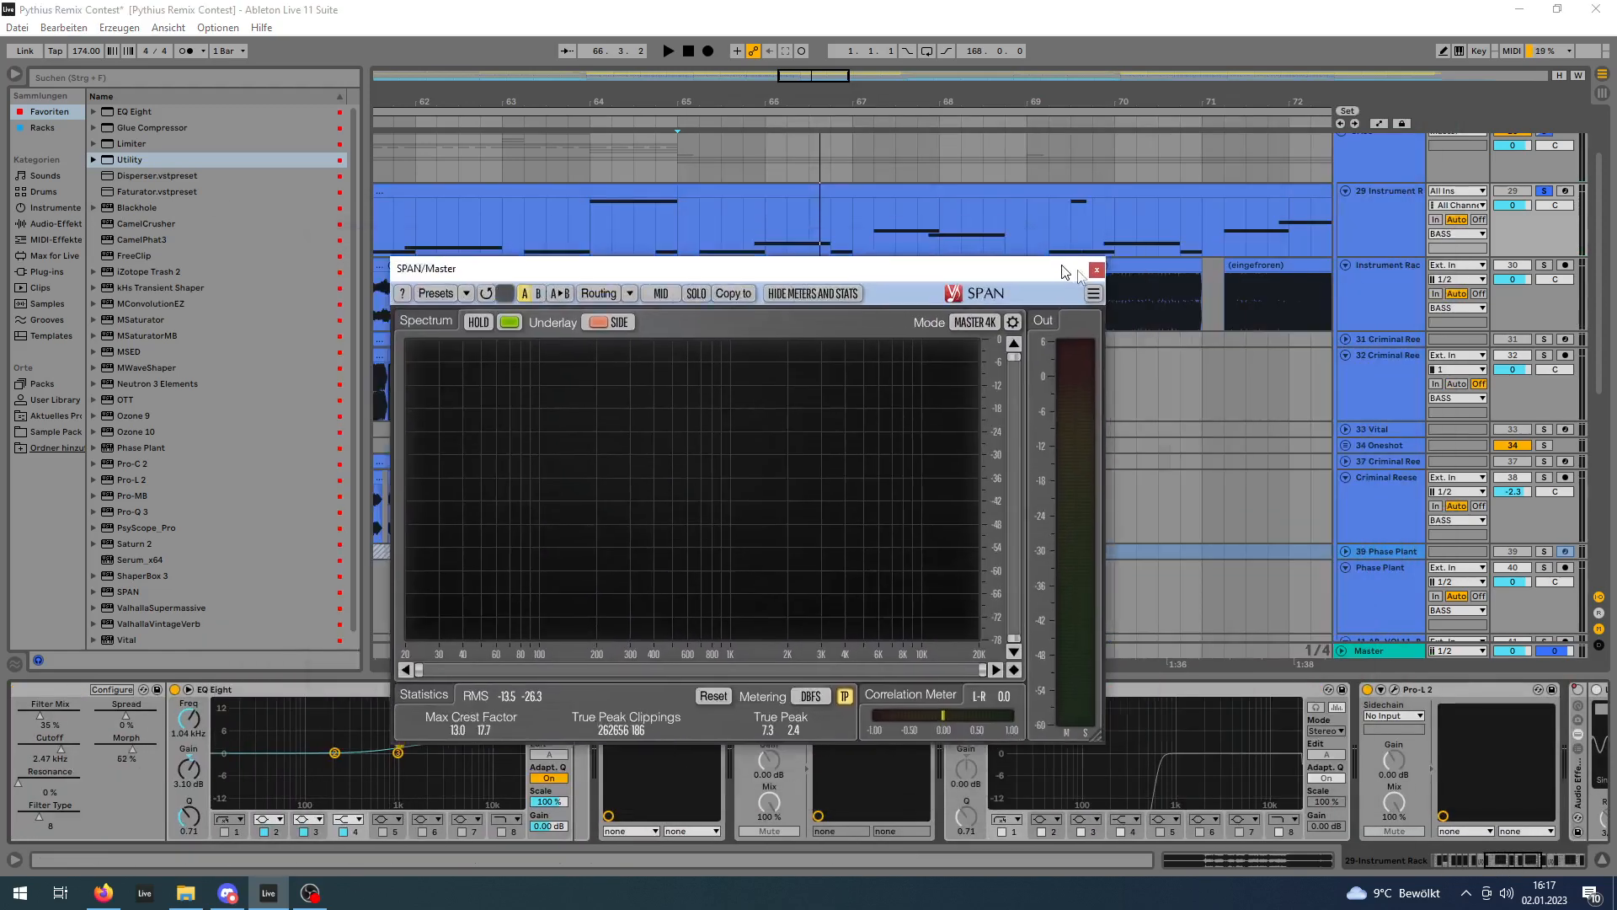
pyautogui.click(1097, 270)
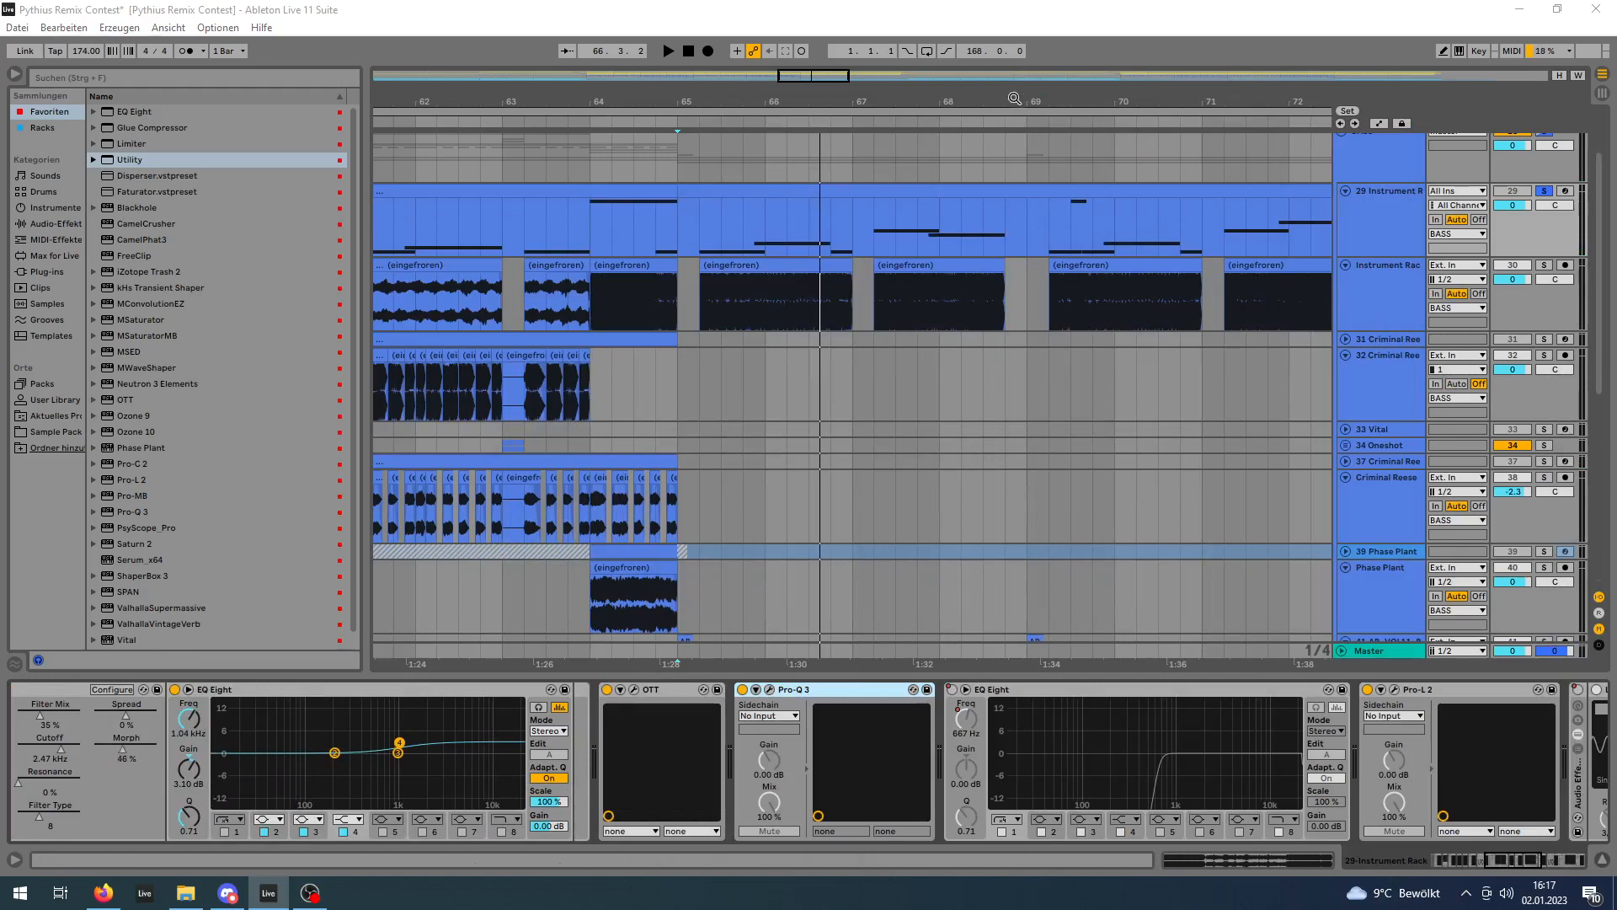
# Play the finished Instrument Rack bass from bar 65 in the arrangement.
pyautogui.moveTo(1015, 98); pyautogui.dragTo(834, 108)
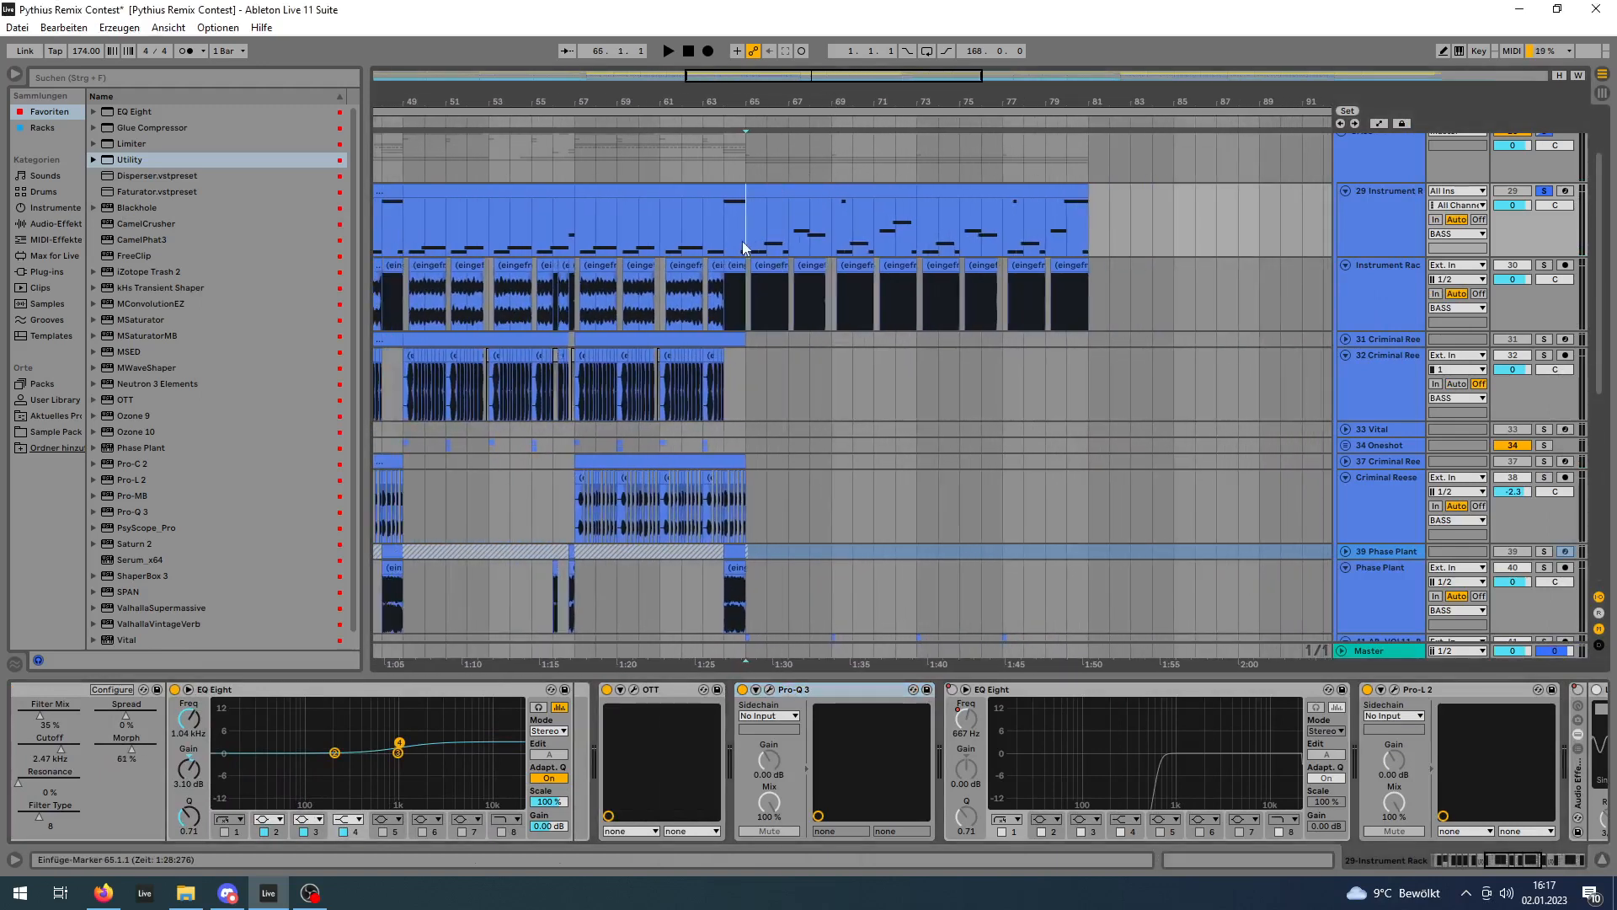
pyautogui.press('space')
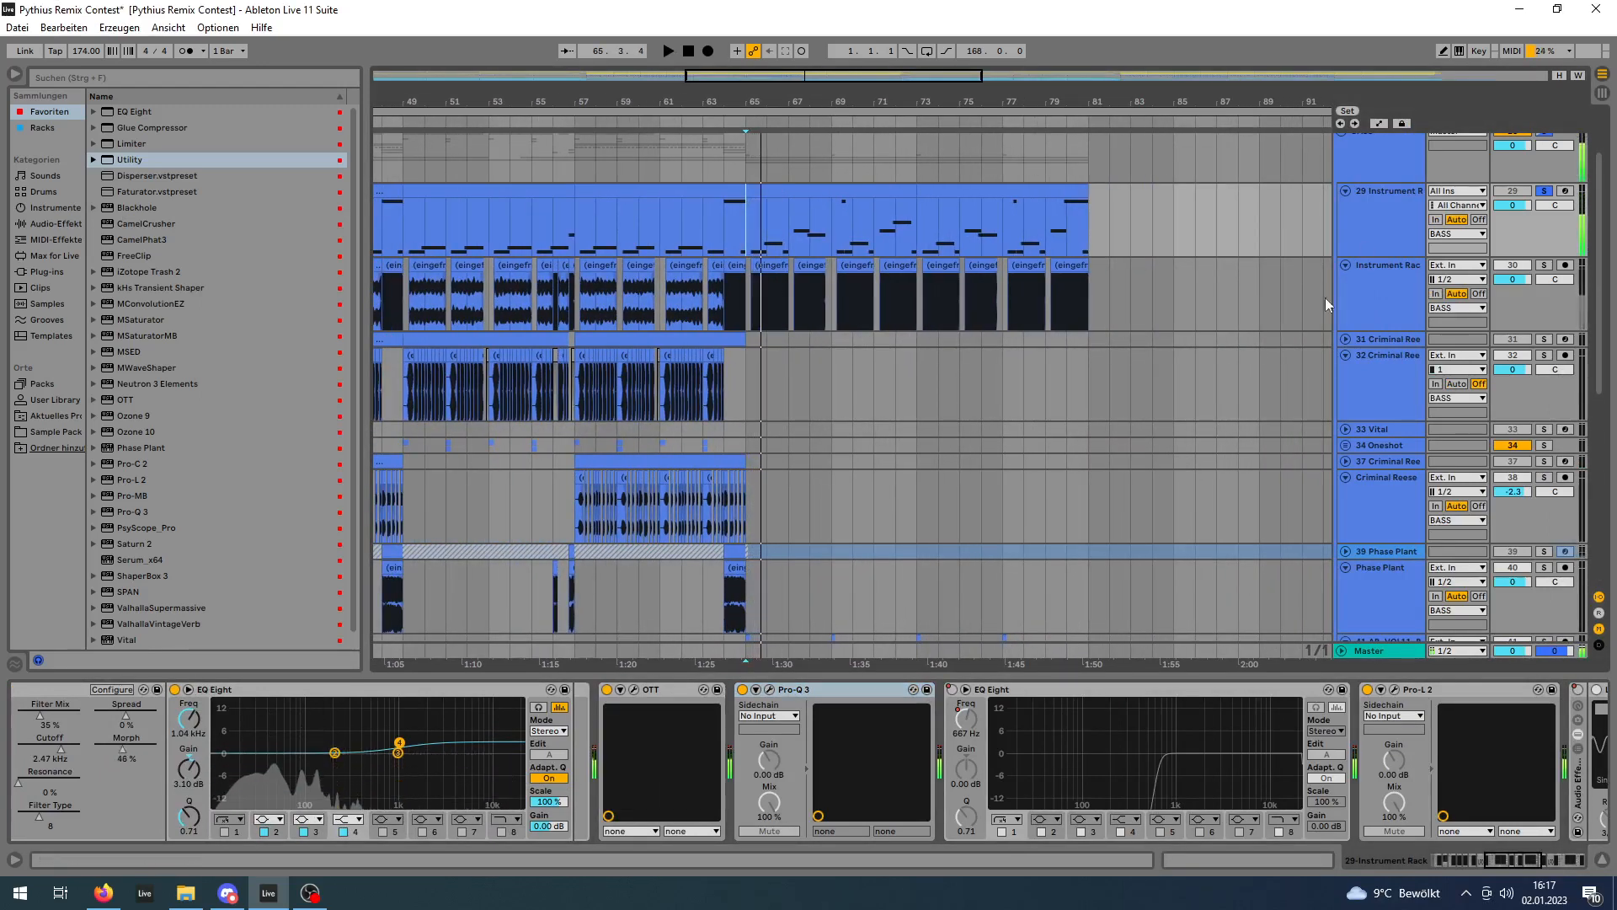
pyautogui.scroll(-5, 1036, 327)
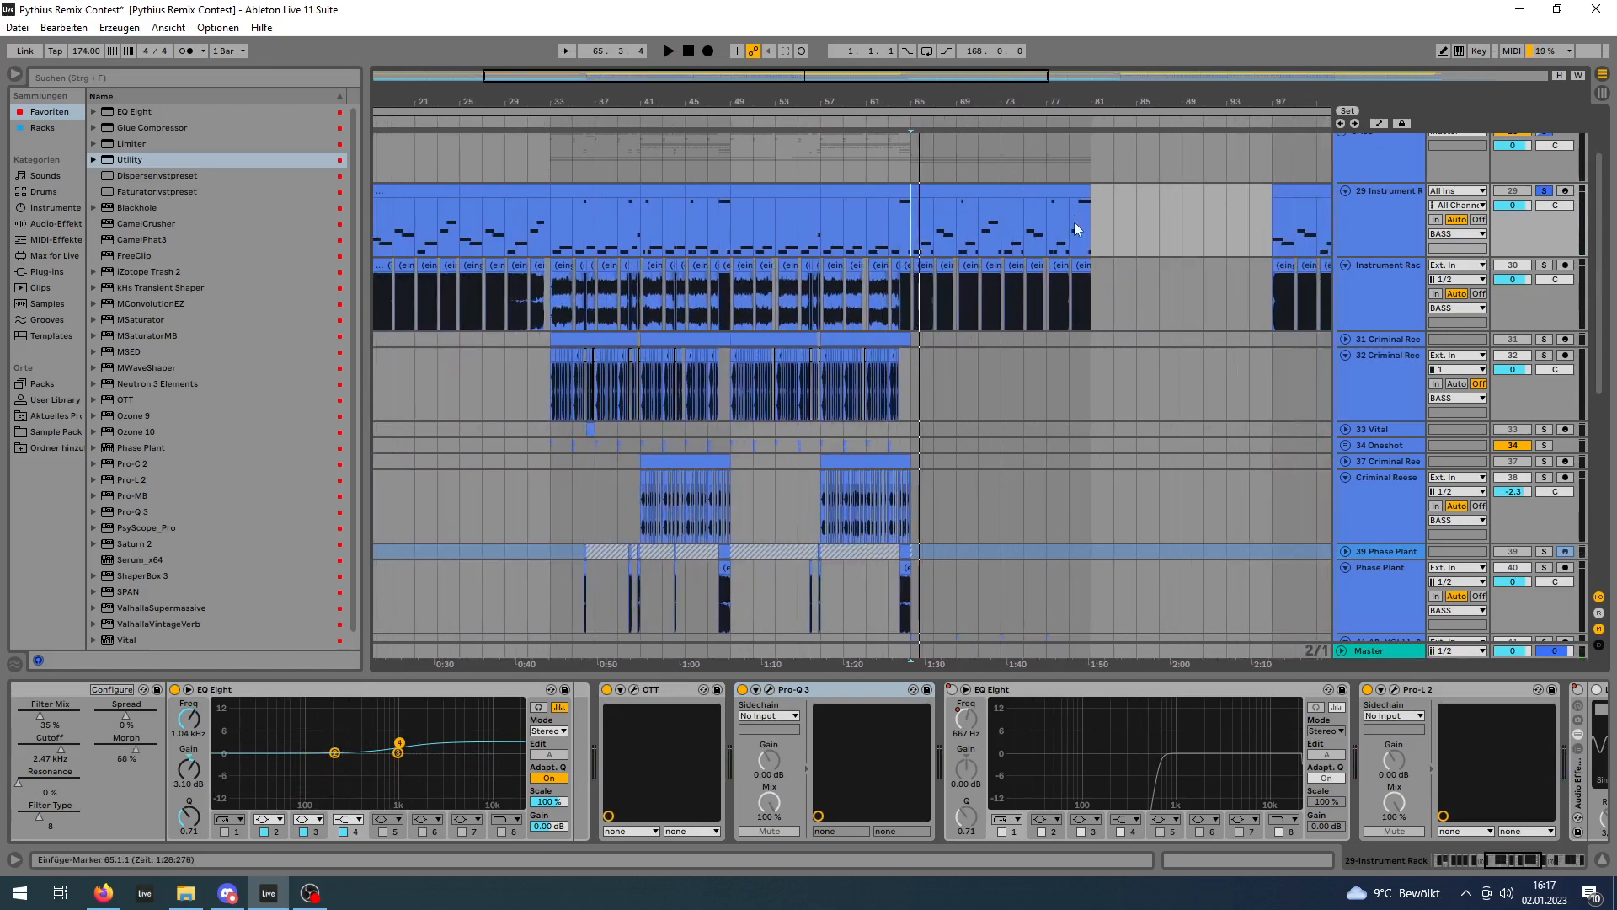
# Play the Instrument Rack bass from its first clip at bar 17 and examine the automated EQ Eight before the Pro-L 2.
pyautogui.moveTo(553, 111); pyautogui.dragTo(640, 111)
pyautogui.click(552, 219)
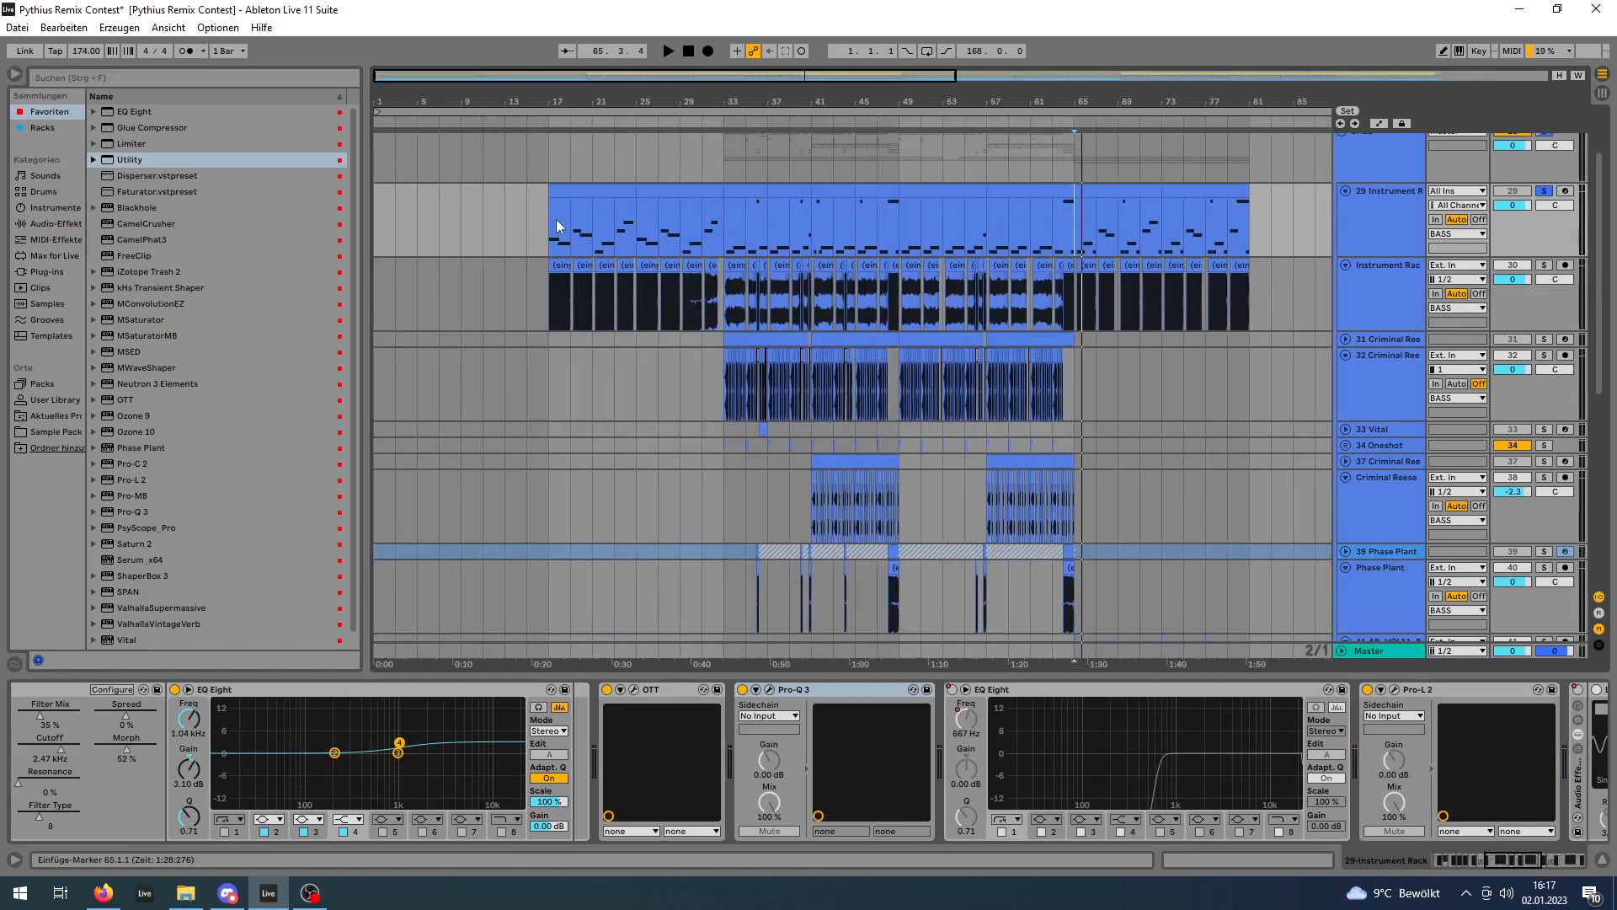
pyautogui.press('space')
pyautogui.moveTo(1513, 866); pyautogui.dragTo(1540, 857)
pyautogui.press('space')
pyautogui.press('space')
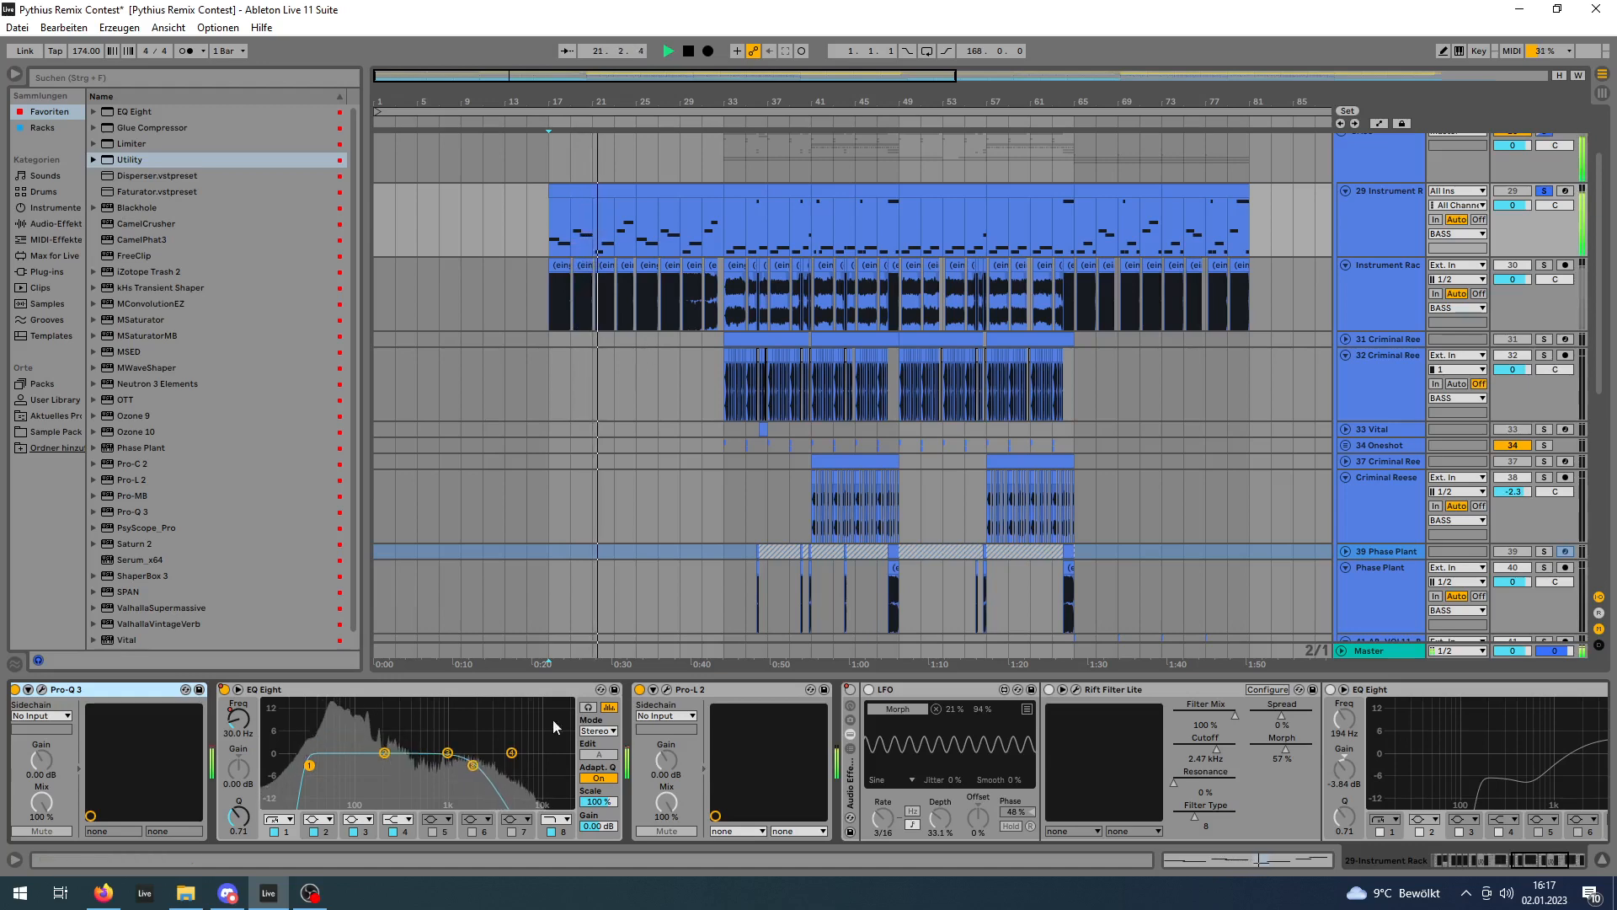
pyautogui.press('space')
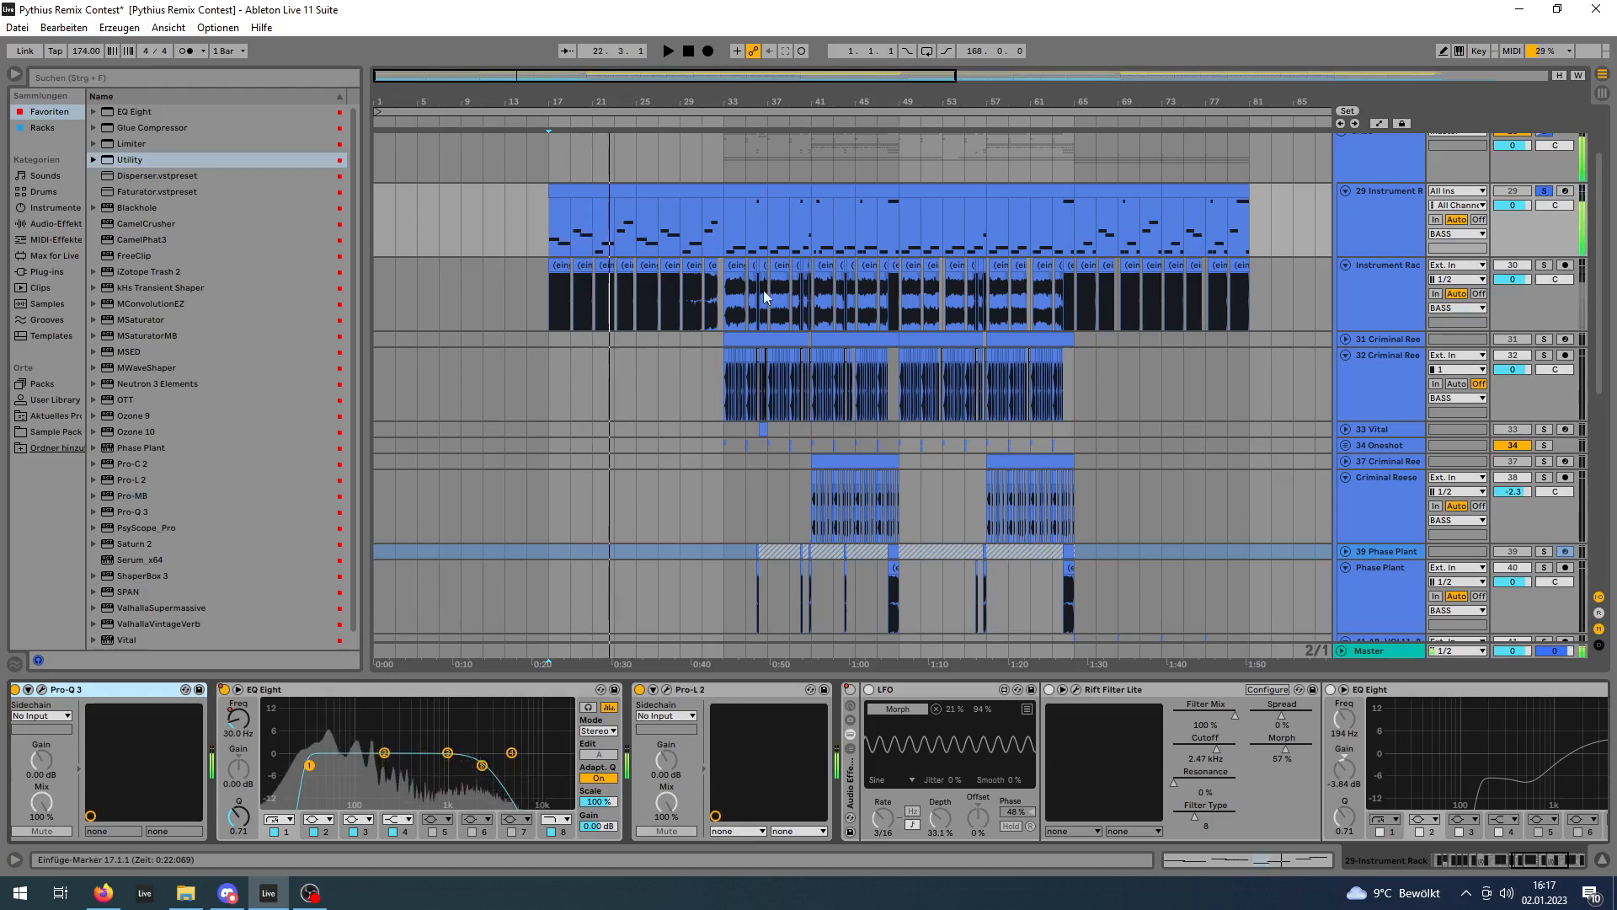
# Place the insert marker at bar 33 on the 29 Instrument Rack MIDI track.
pyautogui.click(725, 314)
pyautogui.scroll(1, 896, 367)
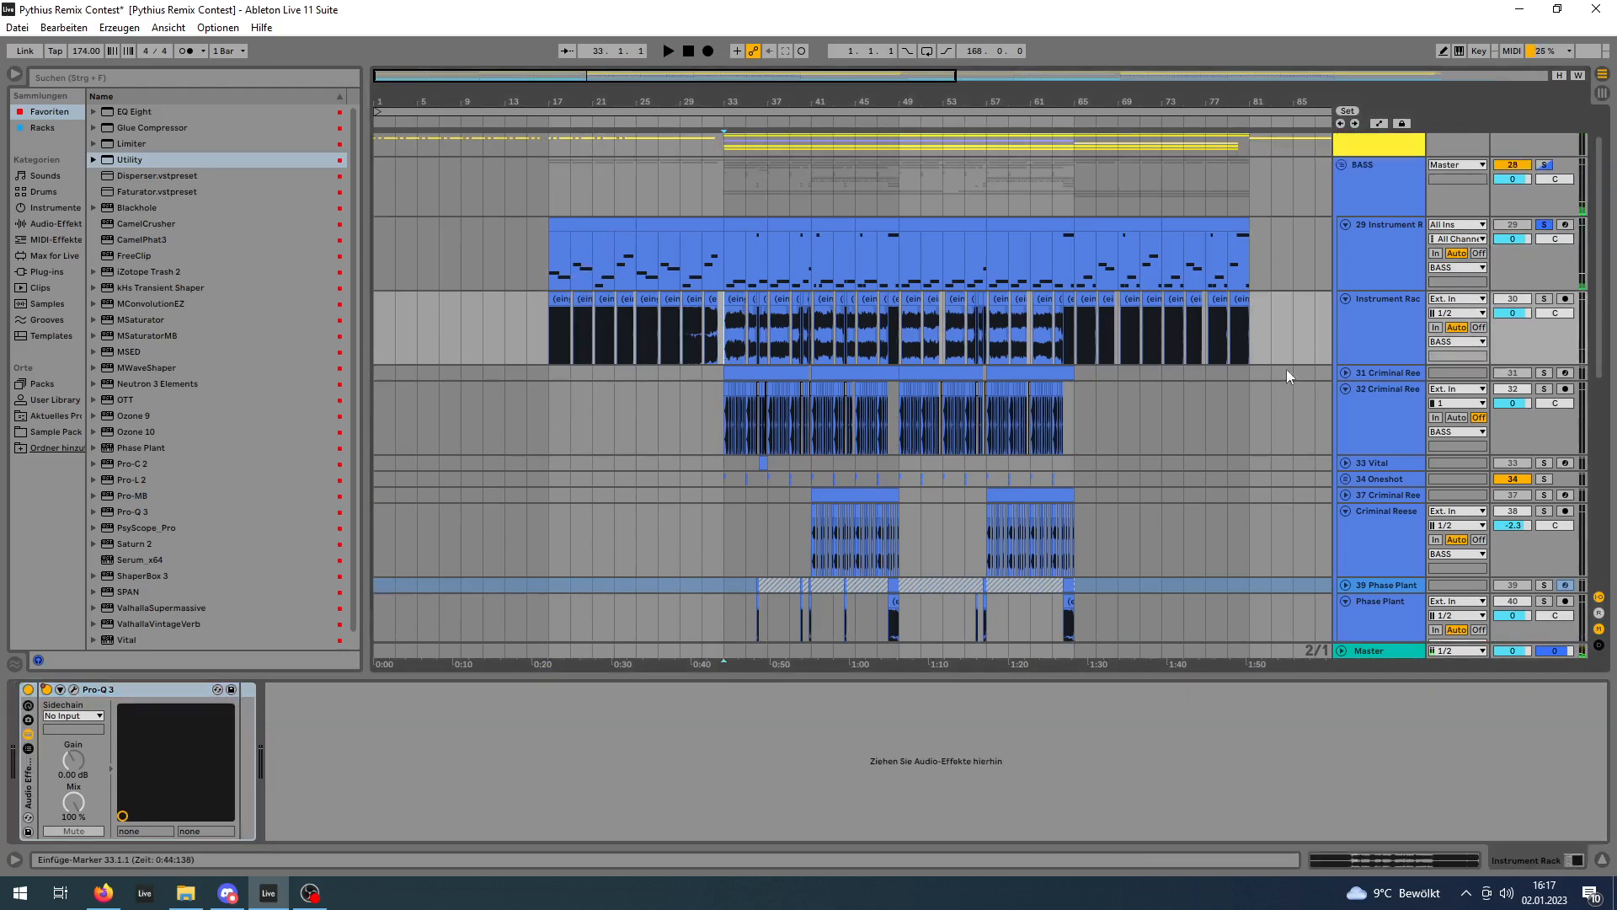
pyautogui.click(722, 268)
pyautogui.scroll(1, 799, 274)
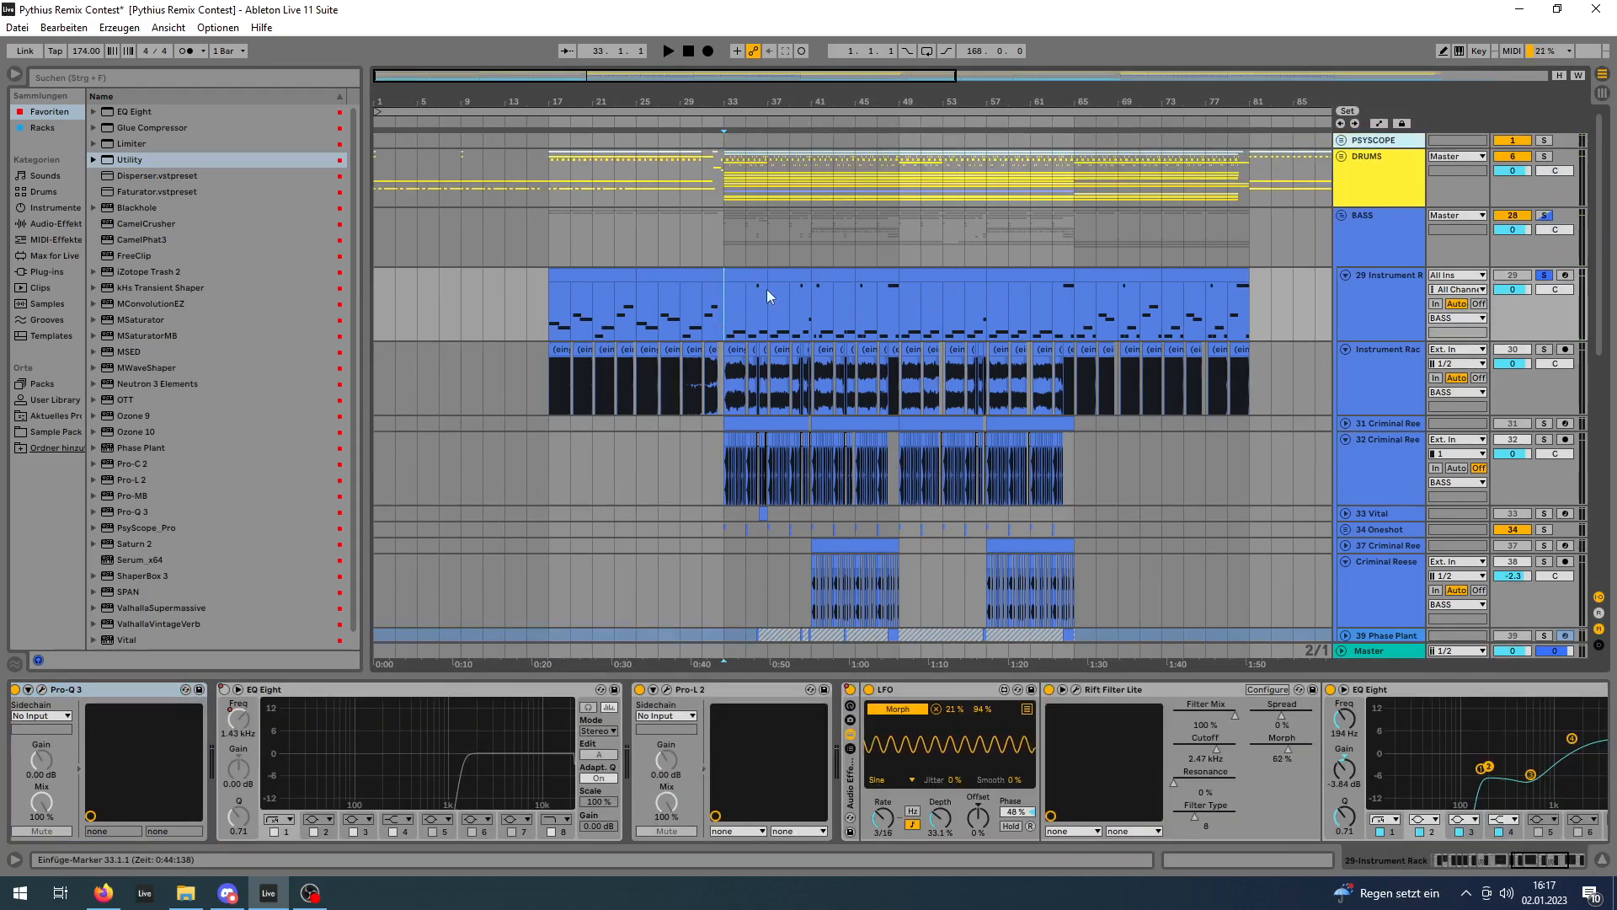
# Unfold and solo the 31 Criminal Reese MIDI track and select its first clip at bar 33.
pyautogui.scroll(-3, 719, 414)
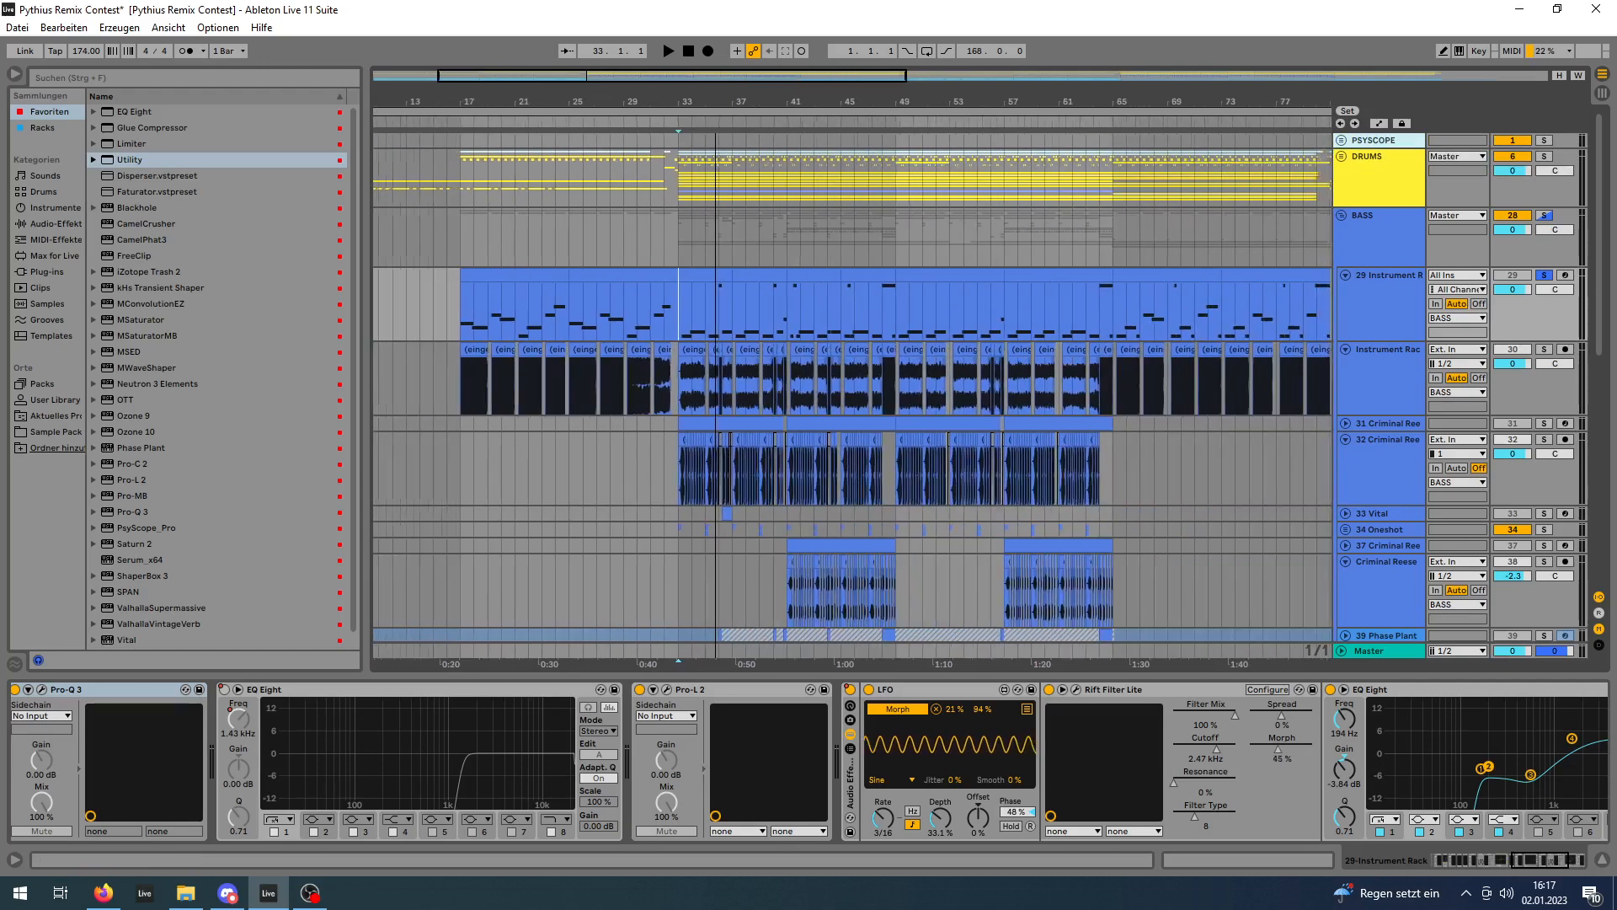
pyautogui.scroll(-2, 643, 416)
pyautogui.click(638, 415)
pyautogui.scroll(1, 649, 376)
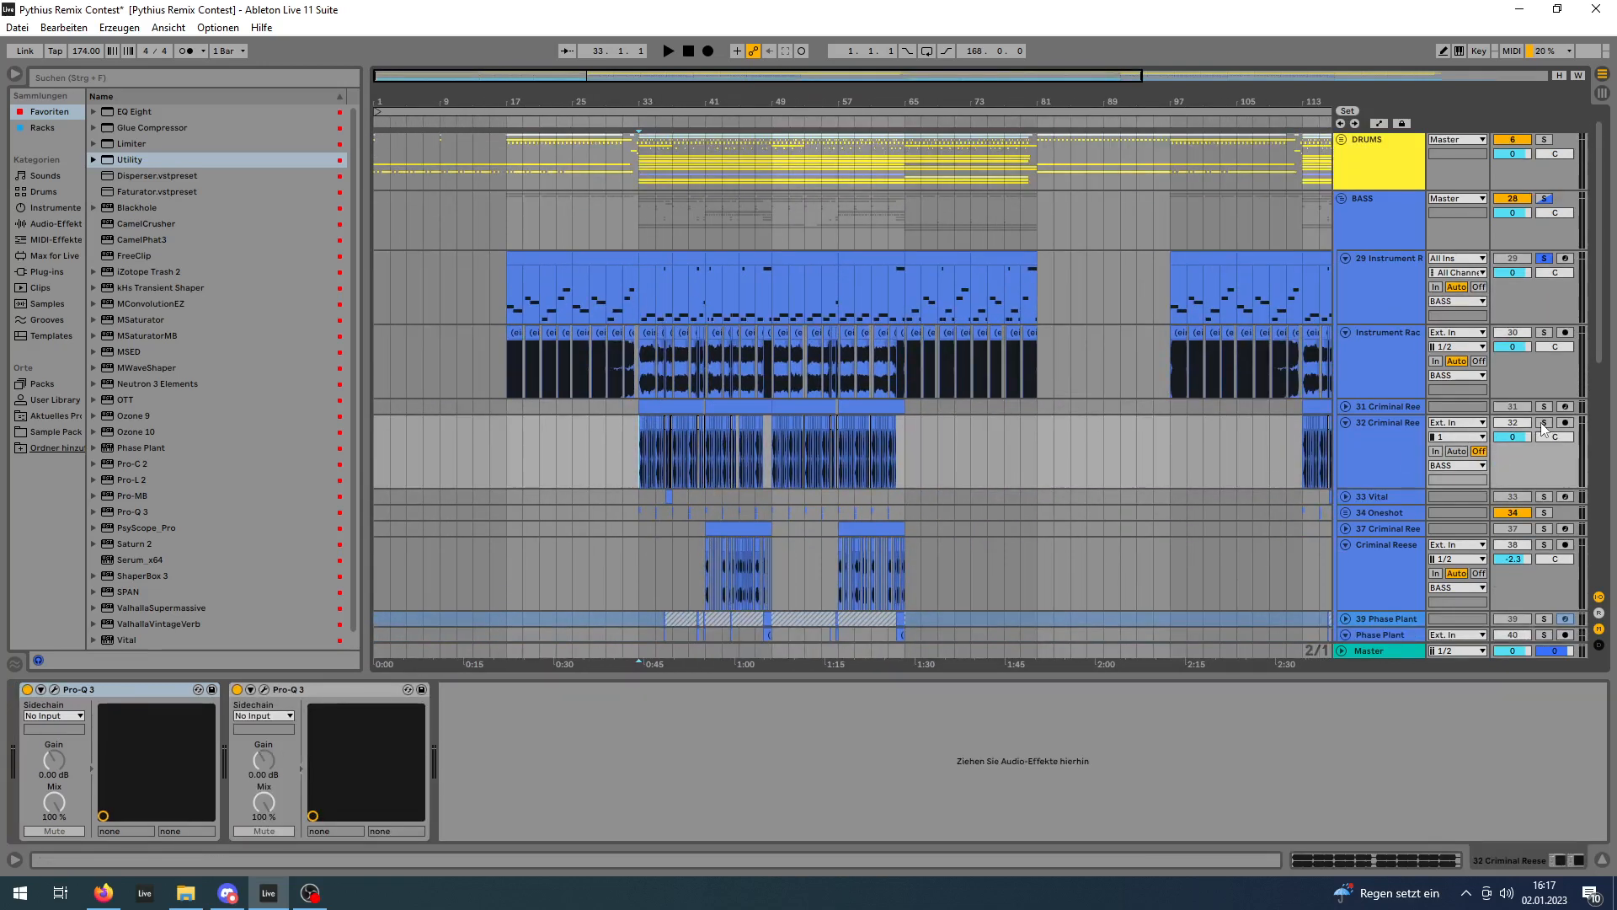
pyautogui.click(1346, 406)
pyautogui.scroll(-2, 886, 394)
pyautogui.click(663, 329)
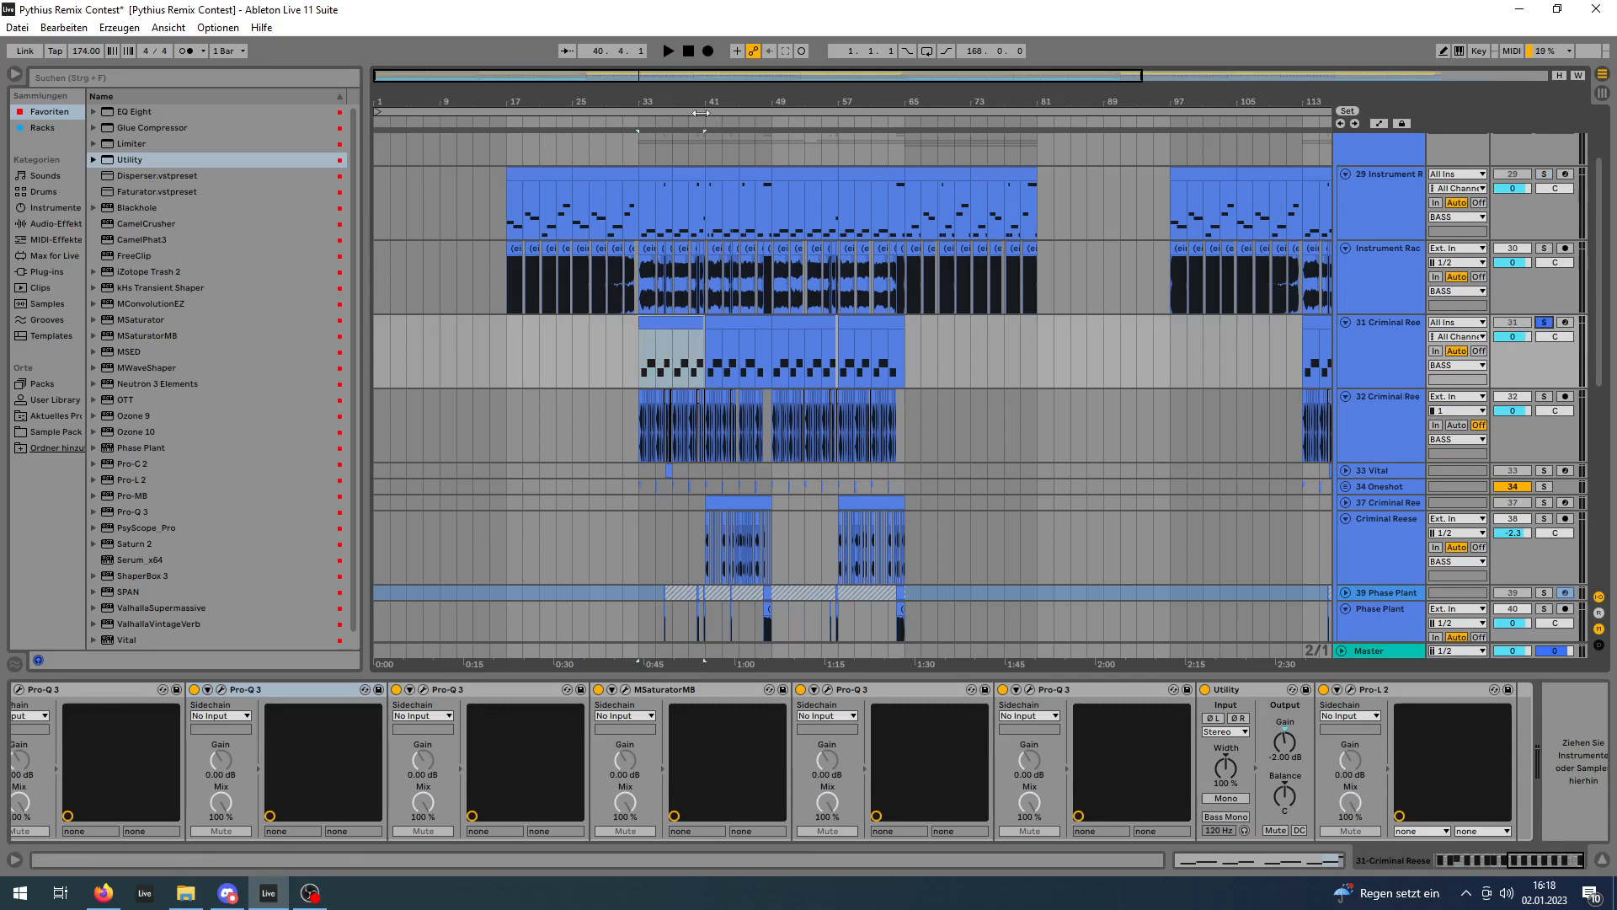
pyautogui.moveTo(642, 100); pyautogui.dragTo(659, 101)
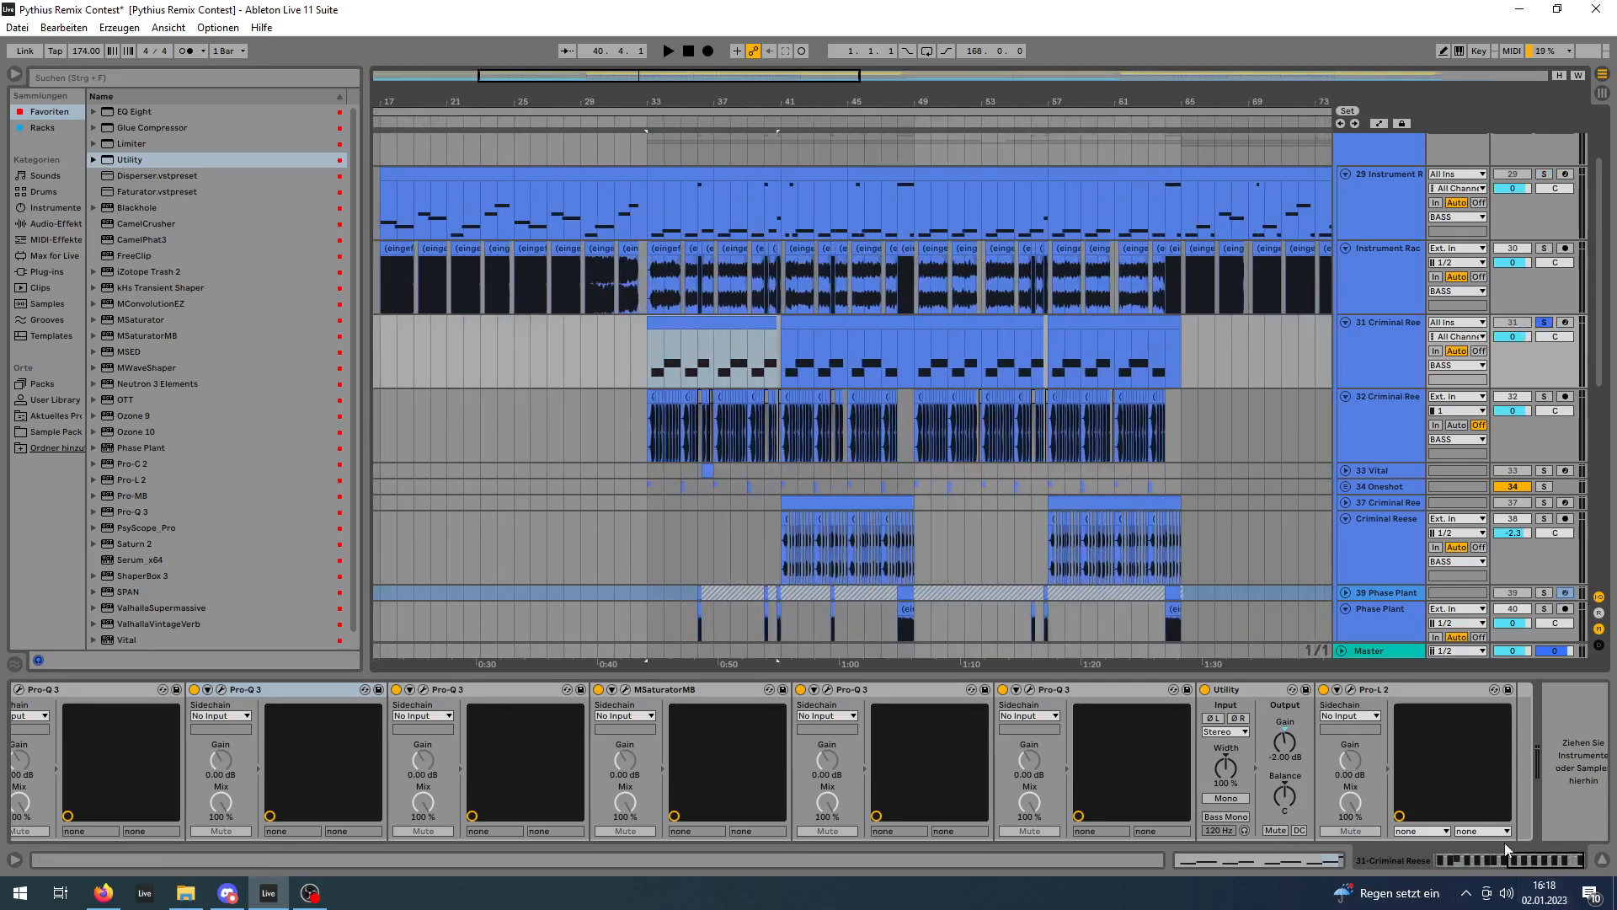
# Play the Criminal Reese clip from bar 33 and look over its device chain from Vital to Pro-L 2.
pyautogui.moveTo(1545, 859); pyautogui.dragTo(1329, 880)
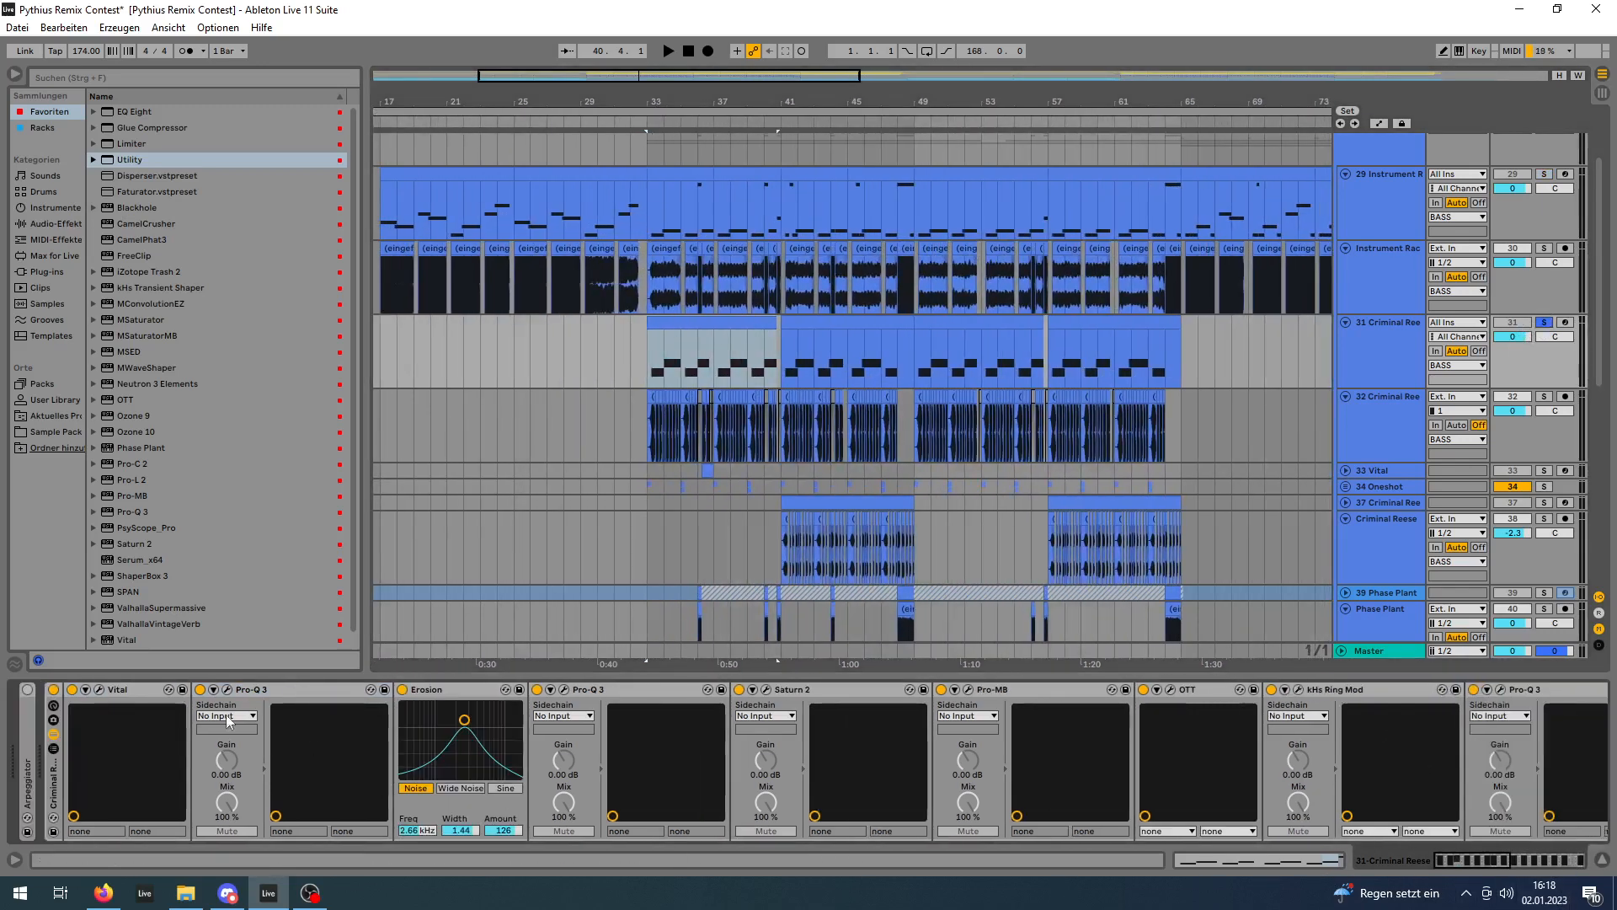
pyautogui.press('space')
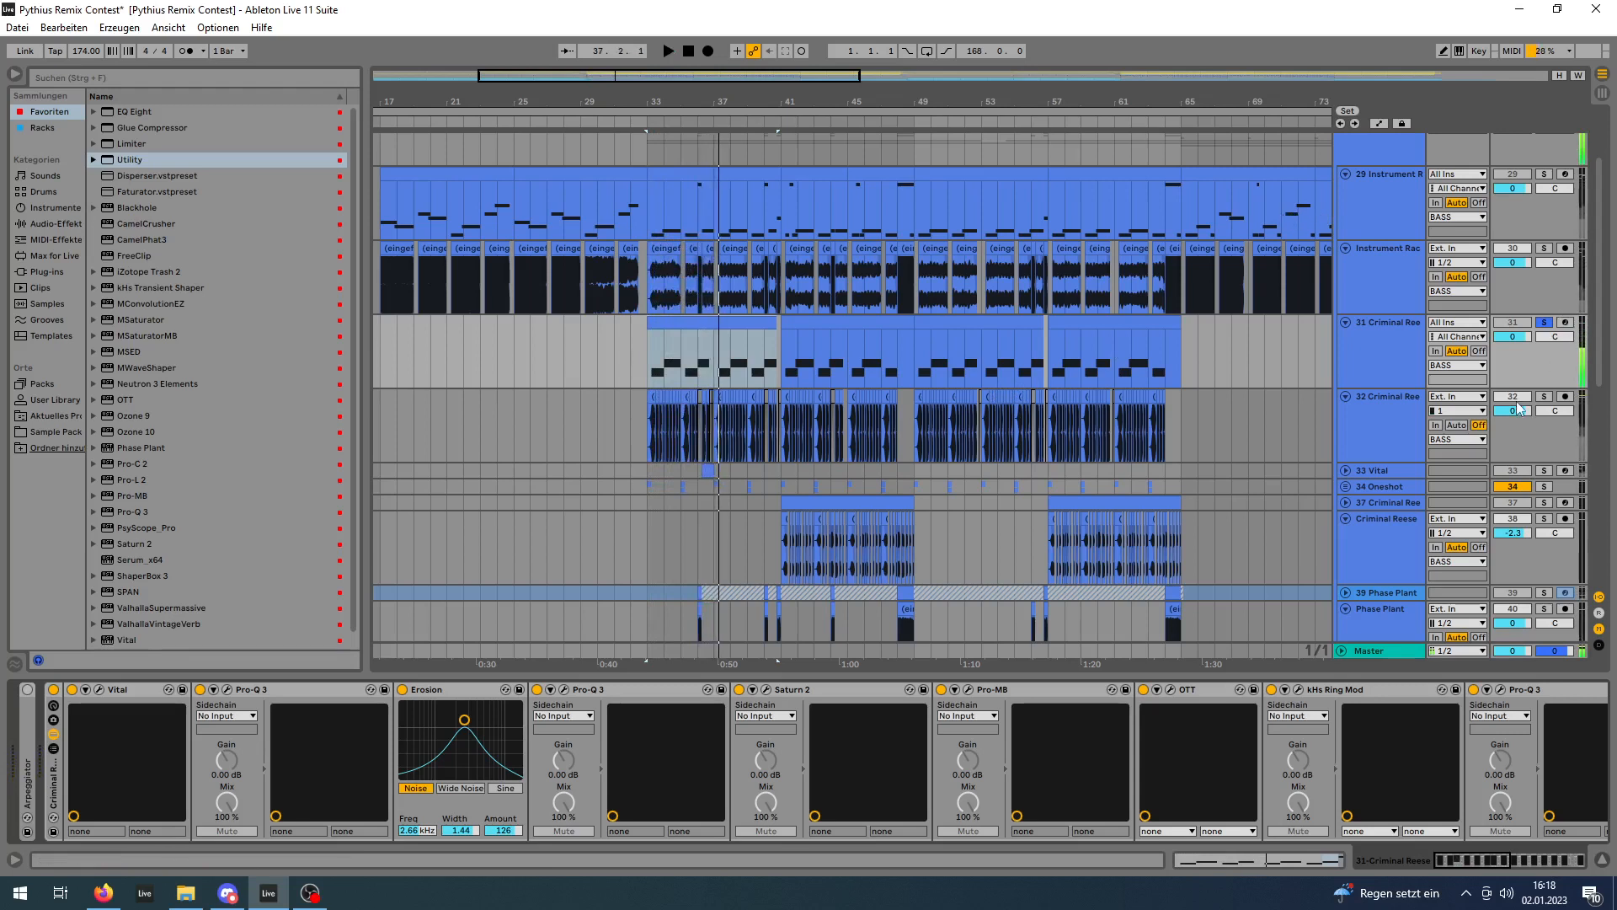
pyautogui.click(1501, 862)
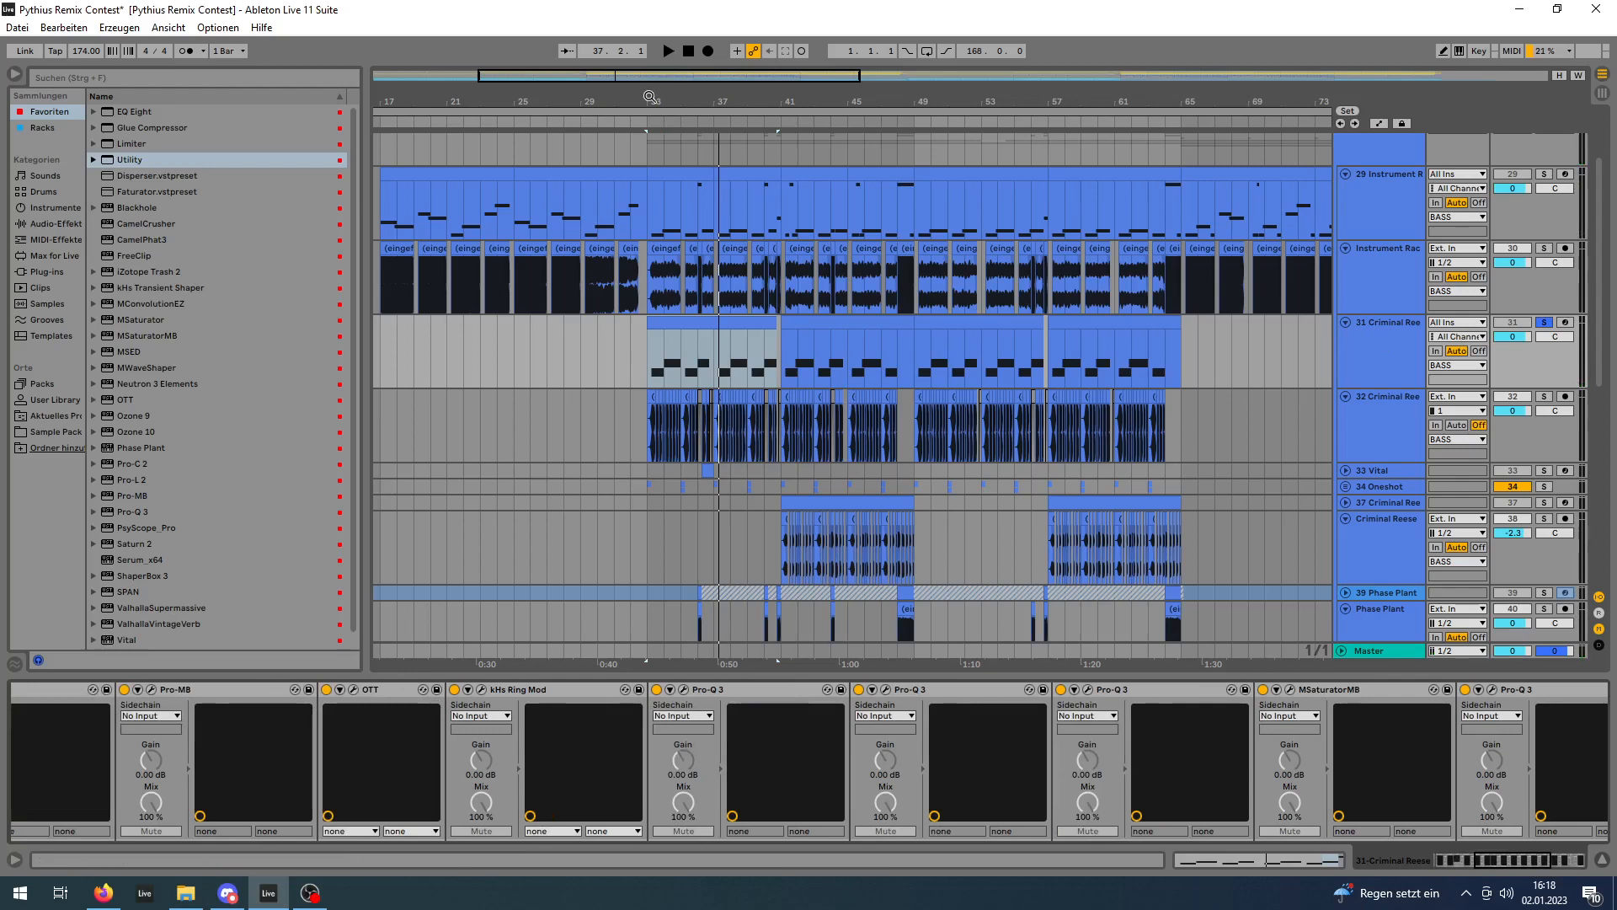
pyautogui.moveTo(650, 97); pyautogui.dragTo(723, 42)
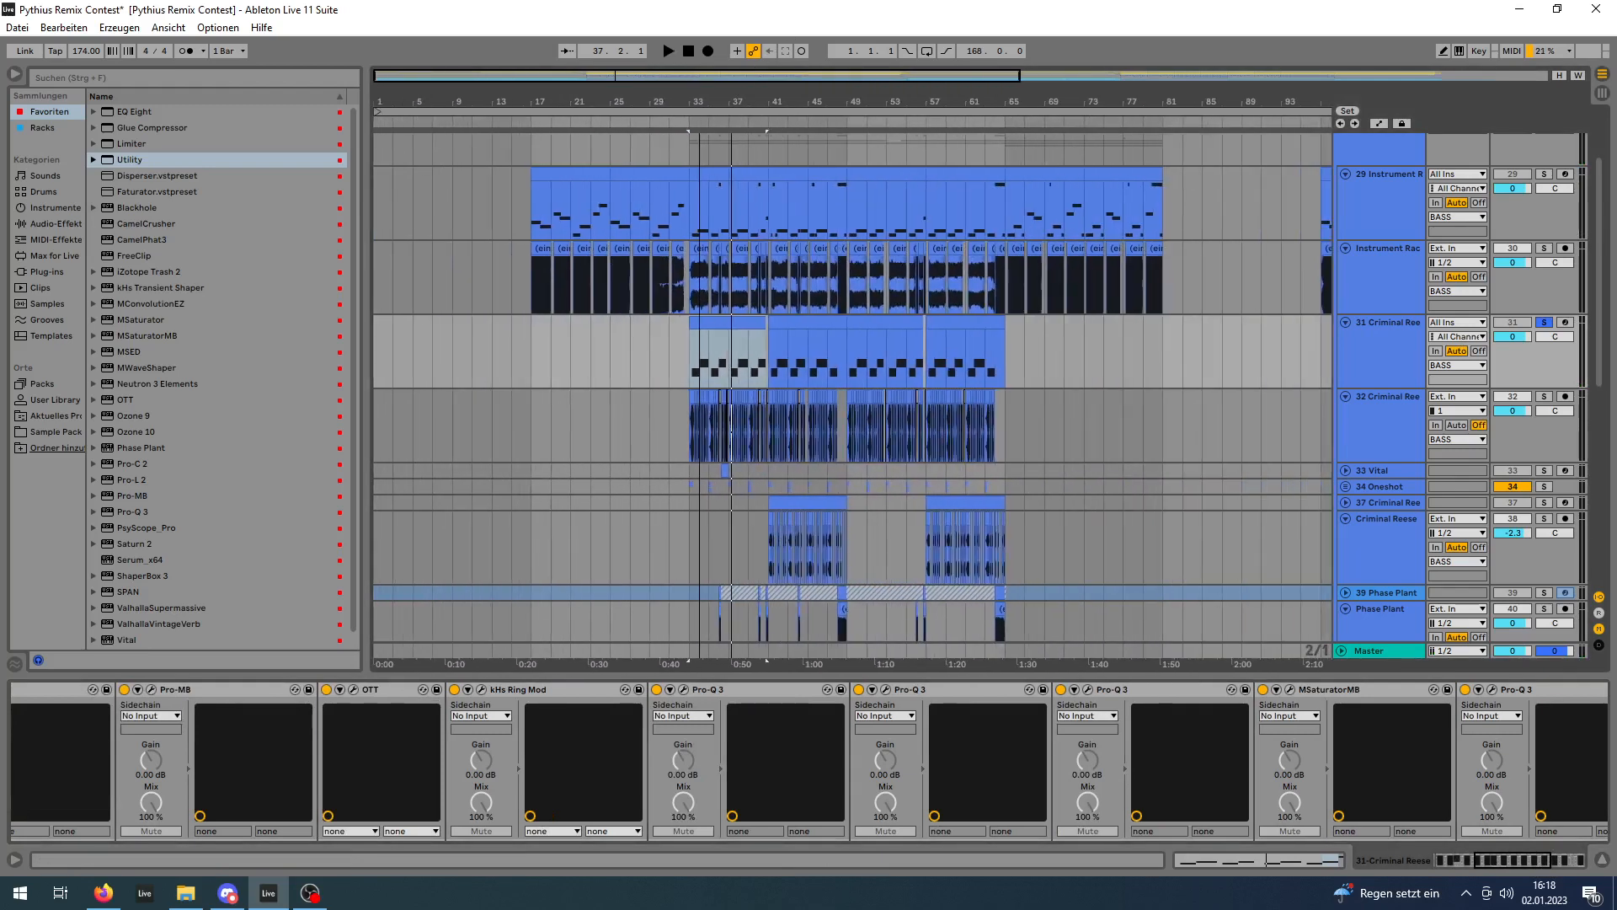
pyautogui.moveTo(1519, 858); pyautogui.dragTo(1551, 863)
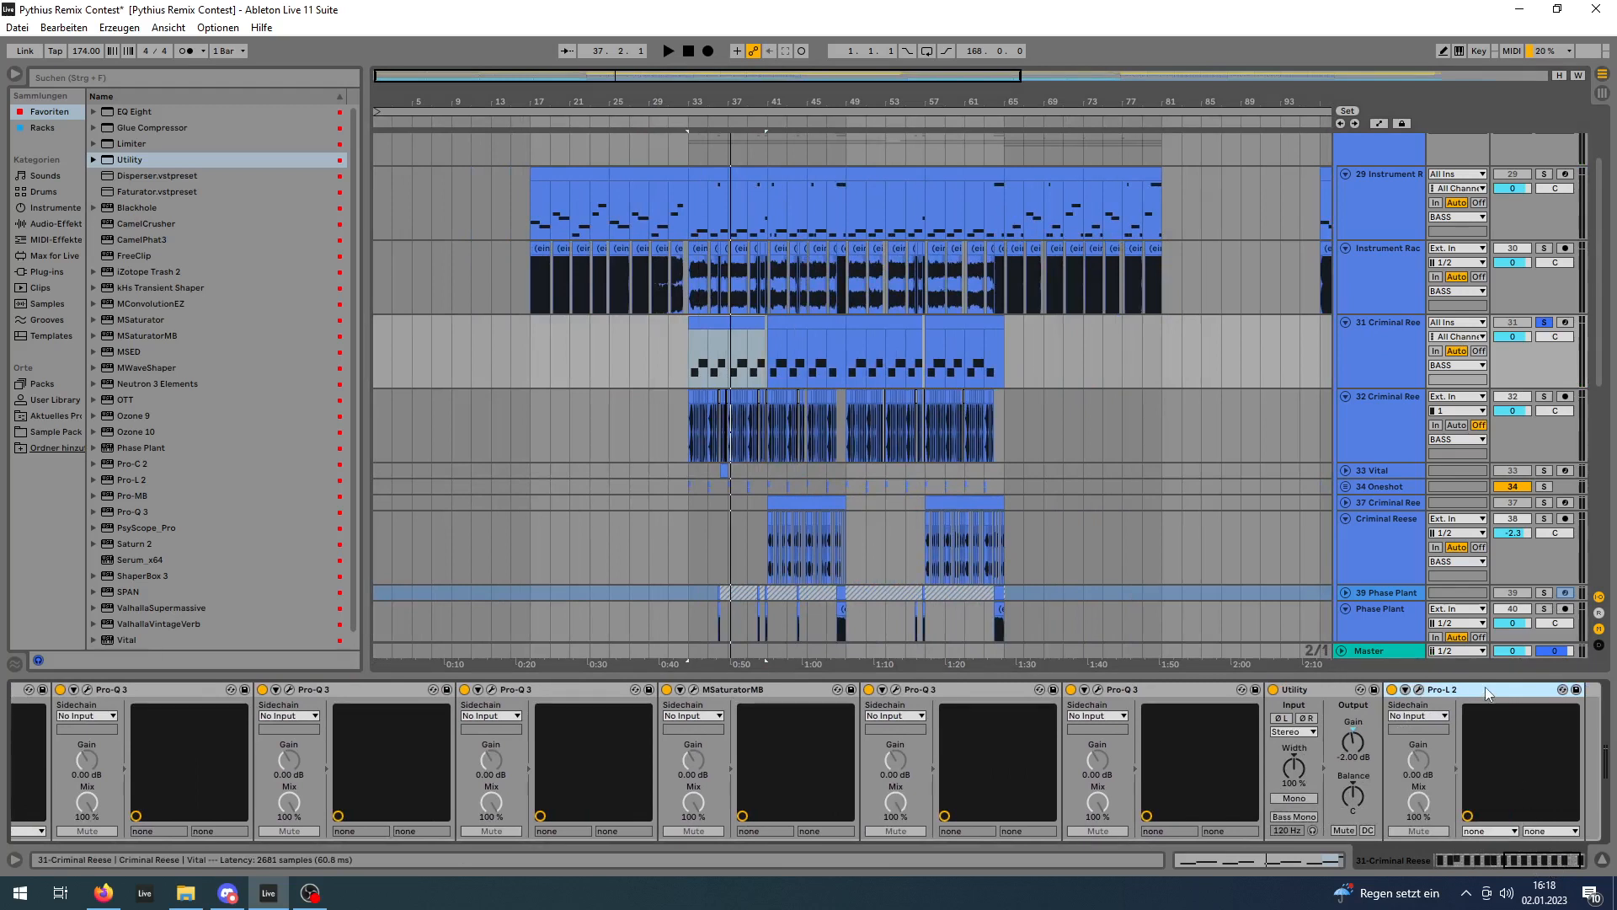
pyautogui.moveTo(1557, 859); pyautogui.dragTo(1206, 901)
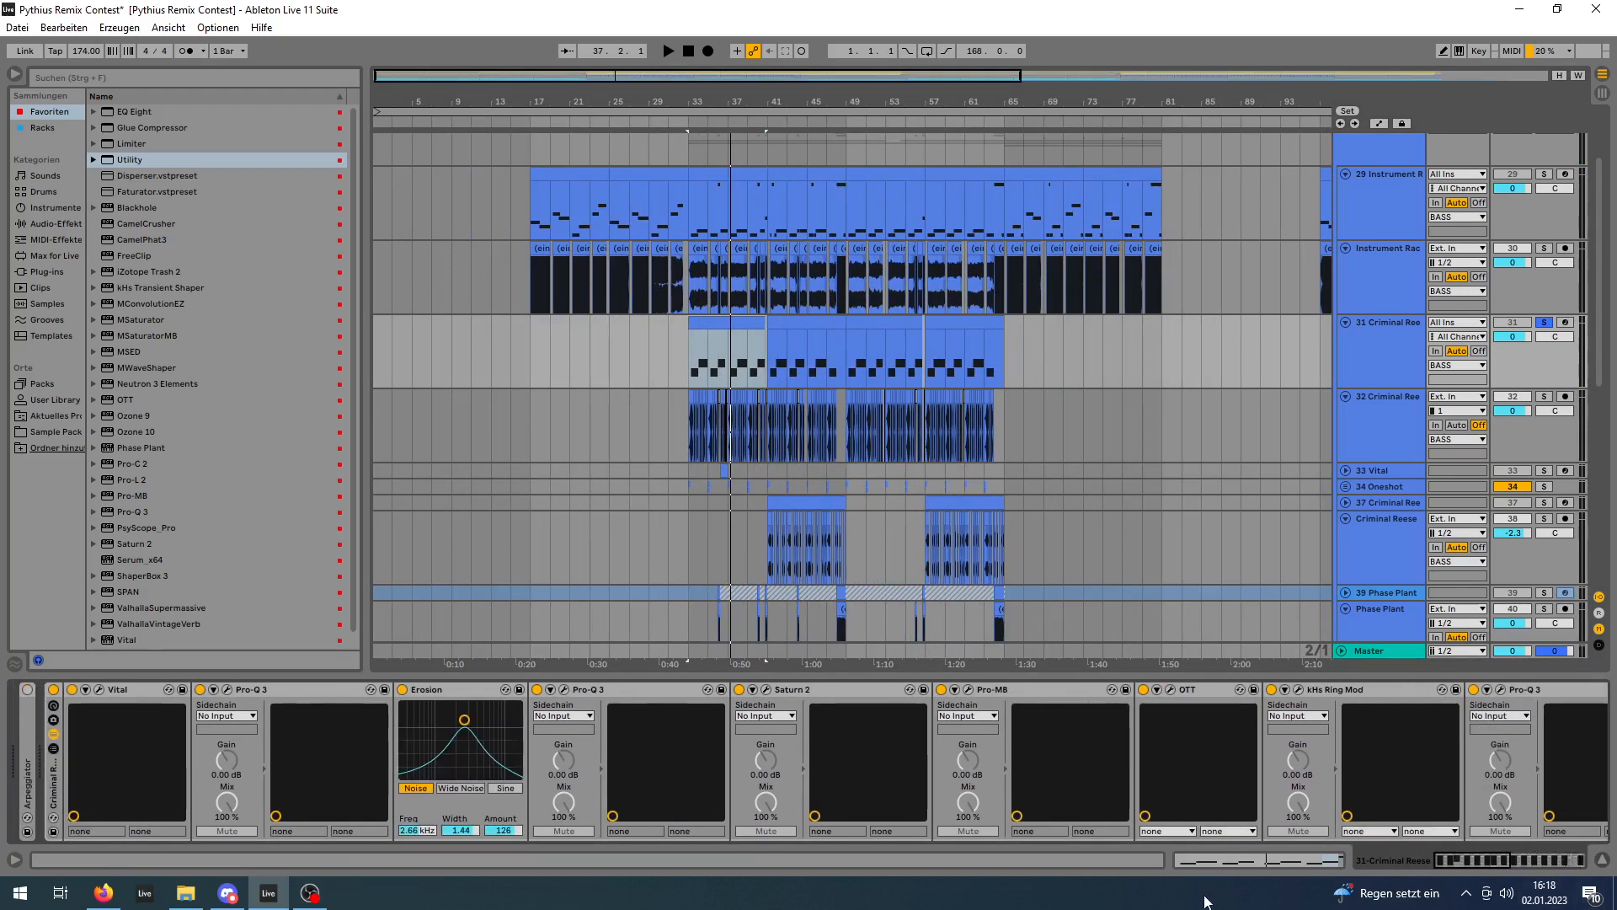
# Switch off all effects after Vital in the Criminal Reese chain and open the Vital synth window.
pyautogui.hotkey('ctrl', 'a')
pyautogui.click(201, 690)
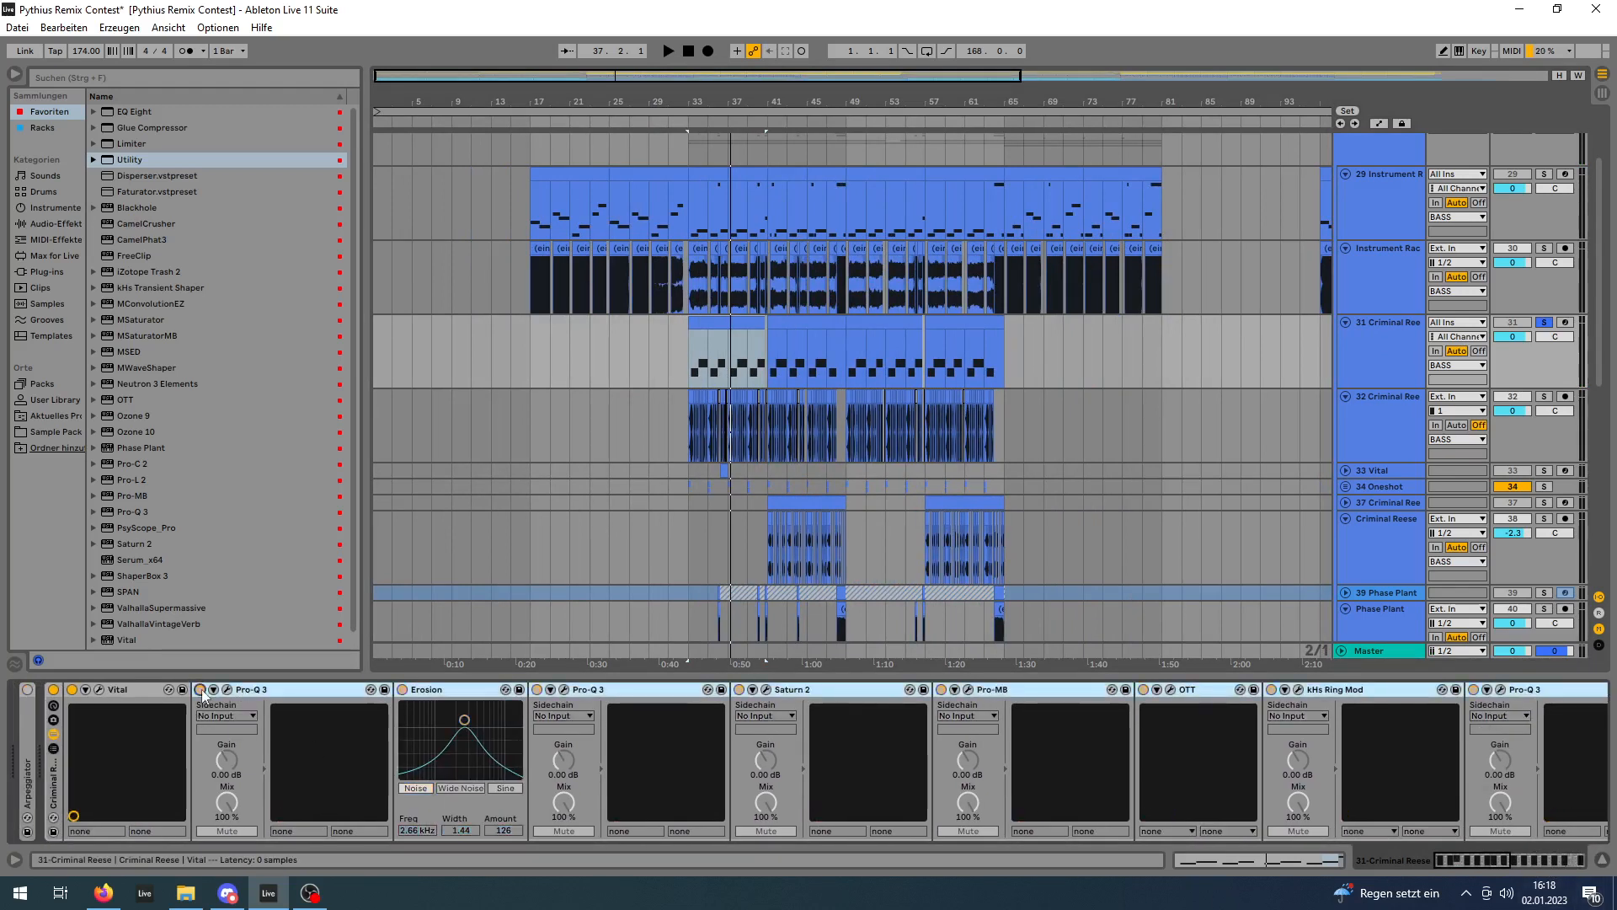
pyautogui.click(104, 690)
pyautogui.click(99, 690)
pyautogui.moveTo(783, 104); pyautogui.dragTo(809, 77)
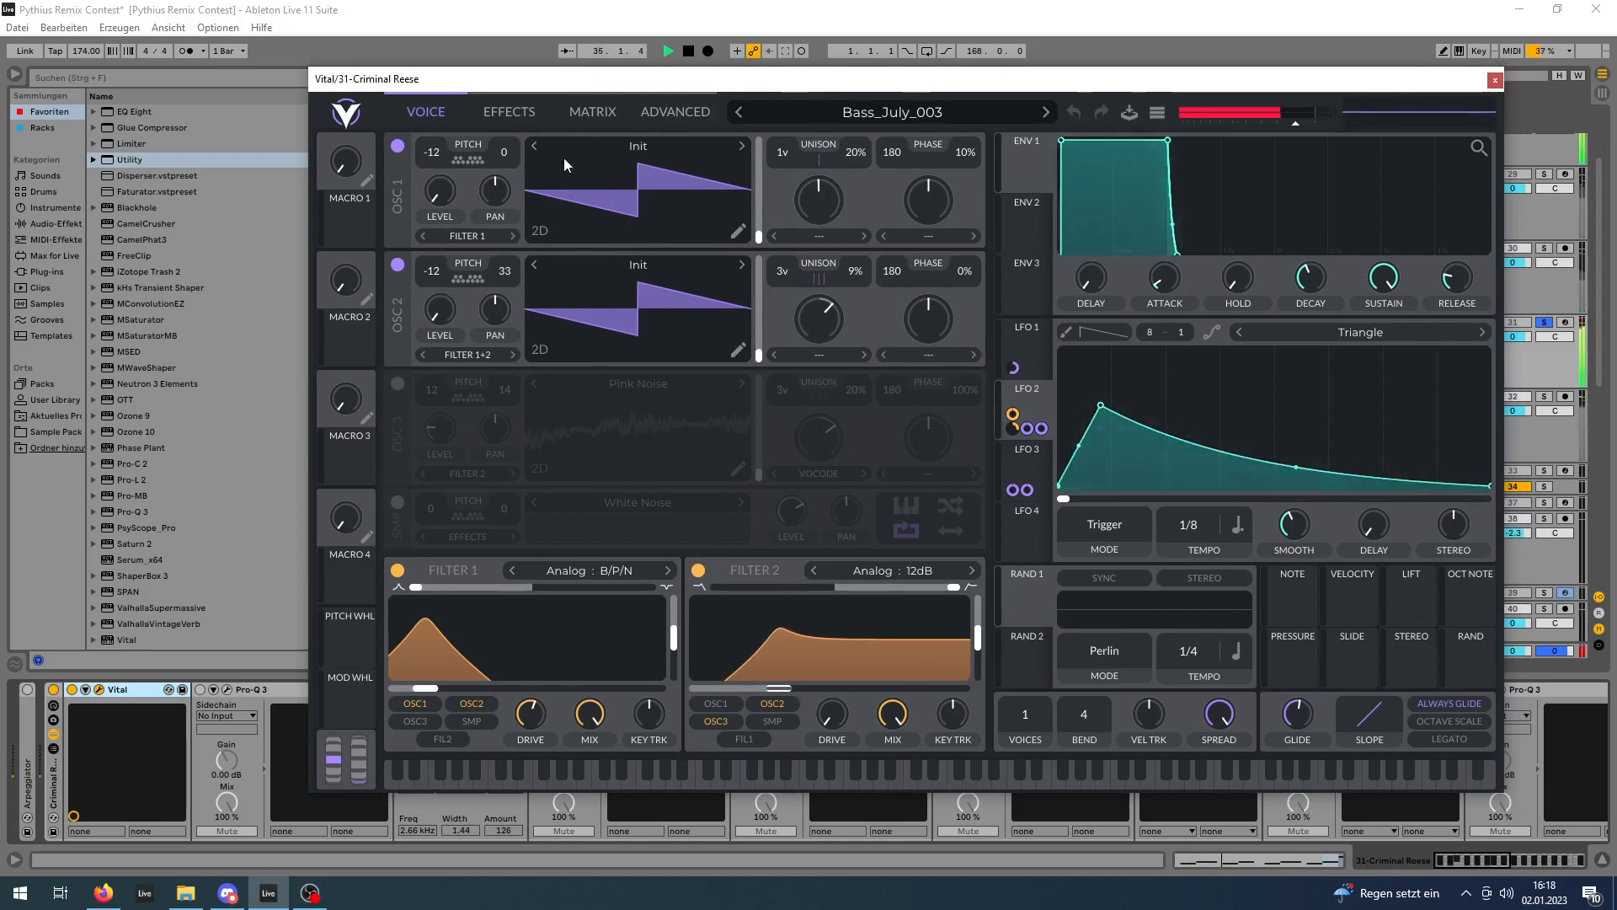
# Play the raw Vital bass repeatedly and examine its two saw oscillators and both filters.
pyautogui.press('space')
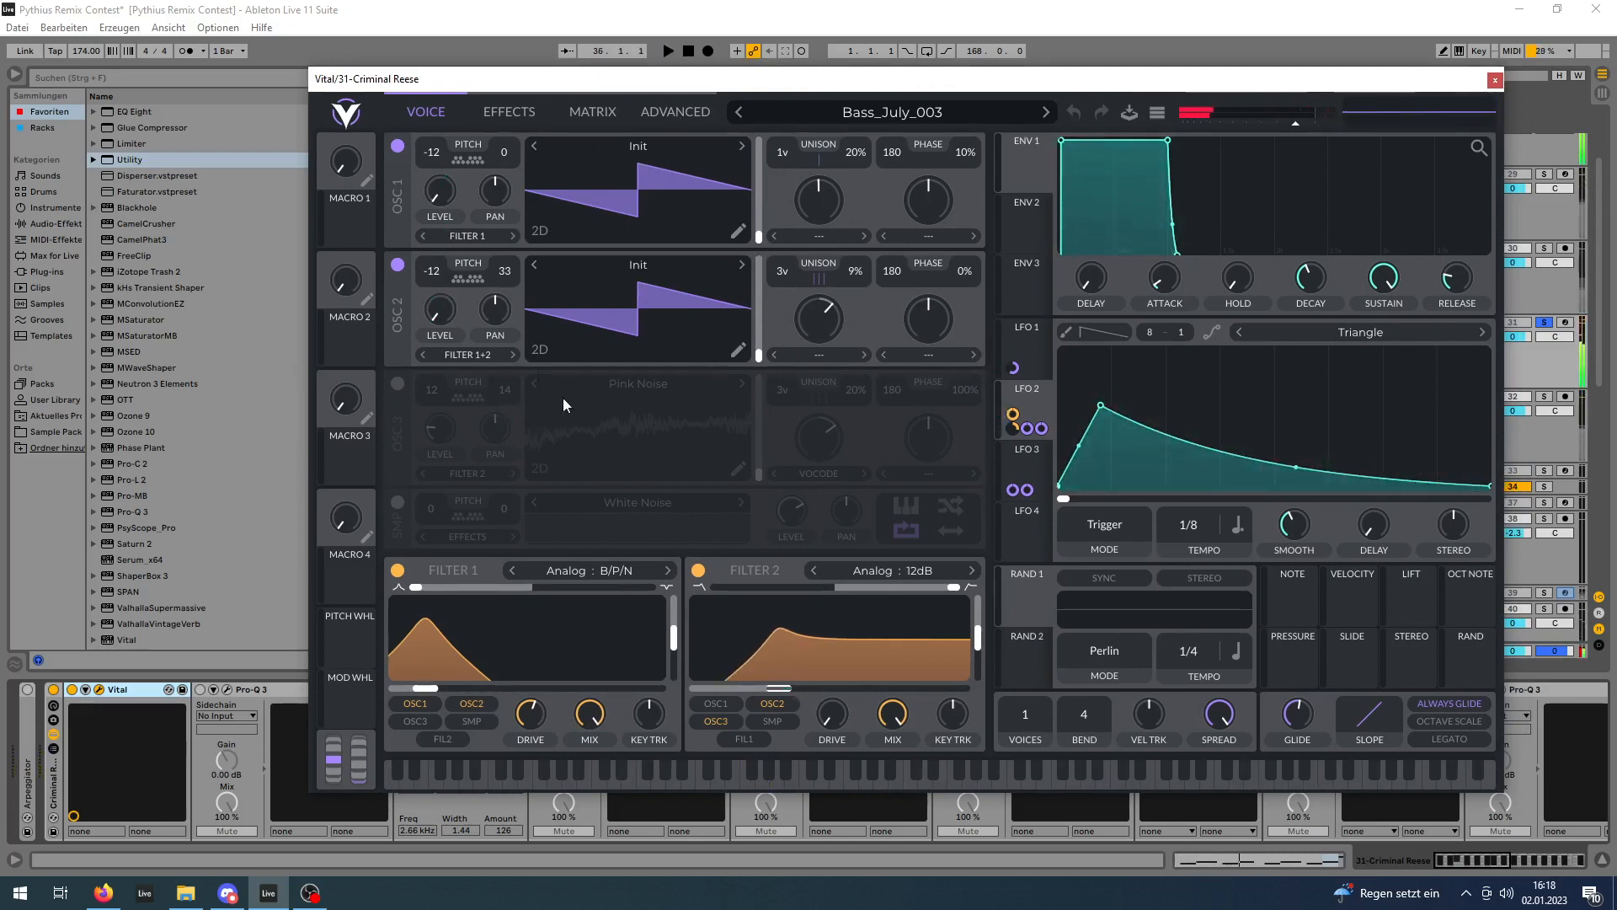
pyautogui.press('space')
pyautogui.press('space')
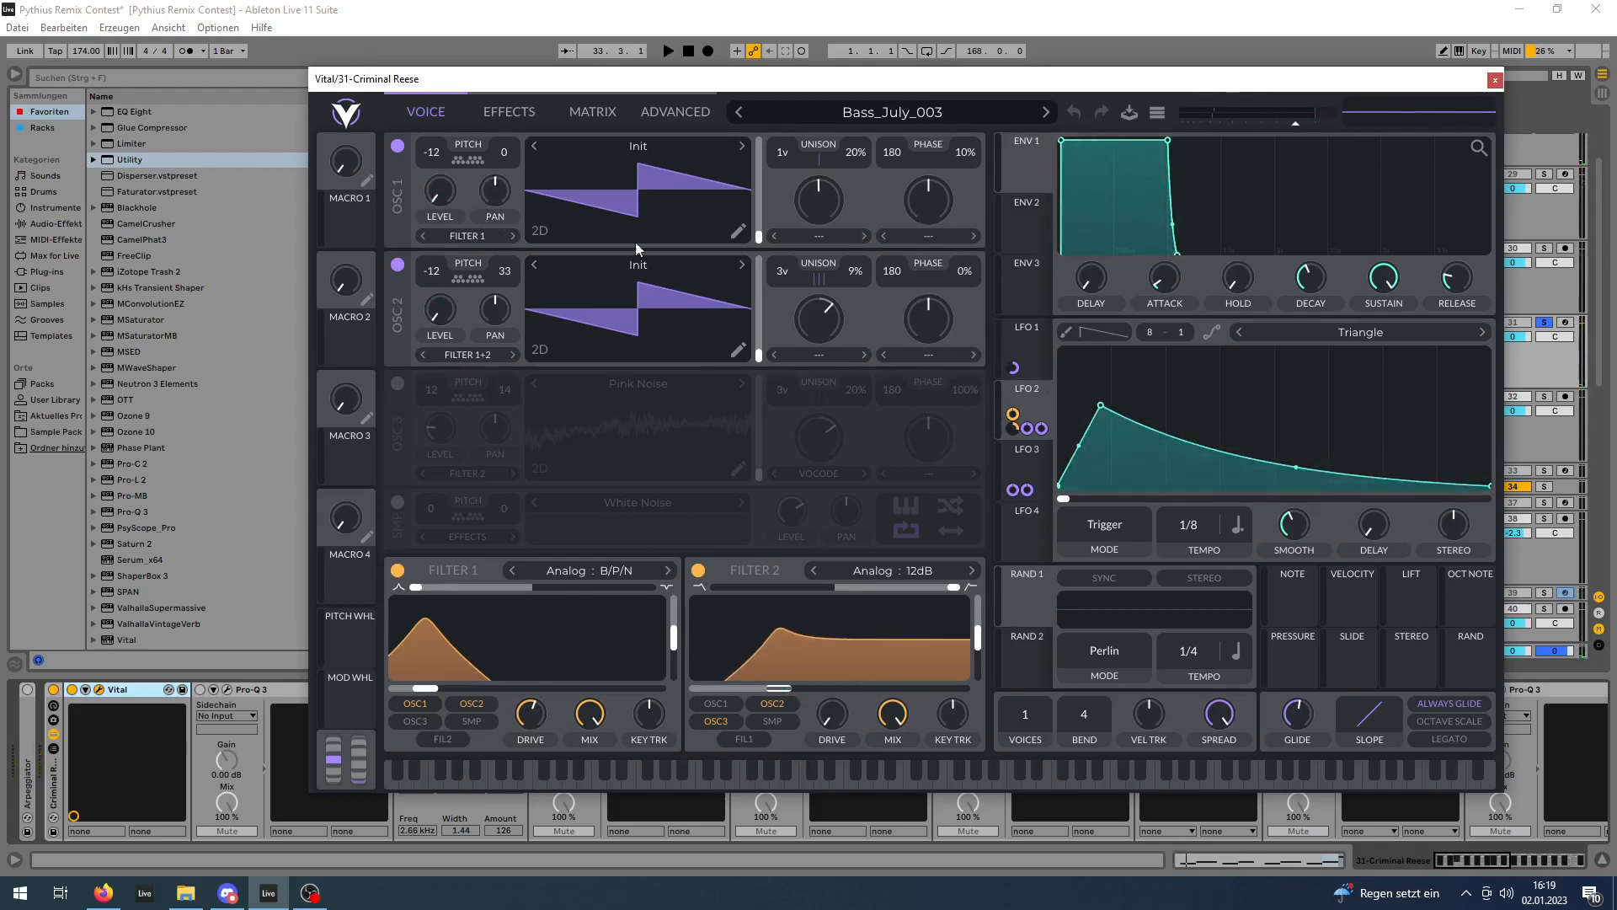
pyautogui.press('space')
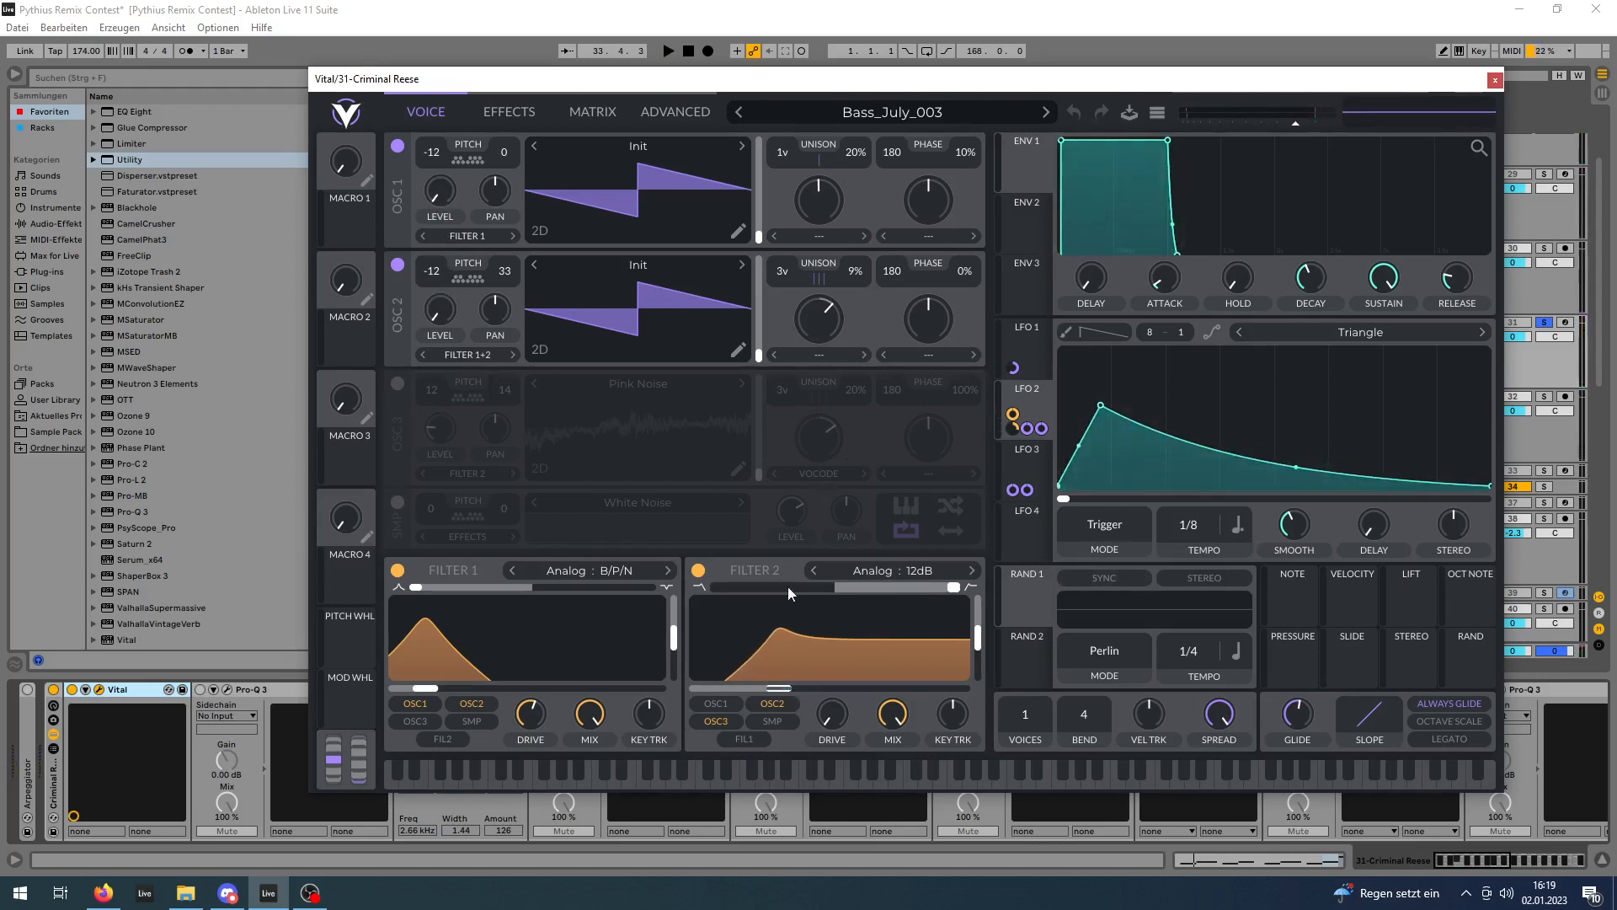
pyautogui.press('space')
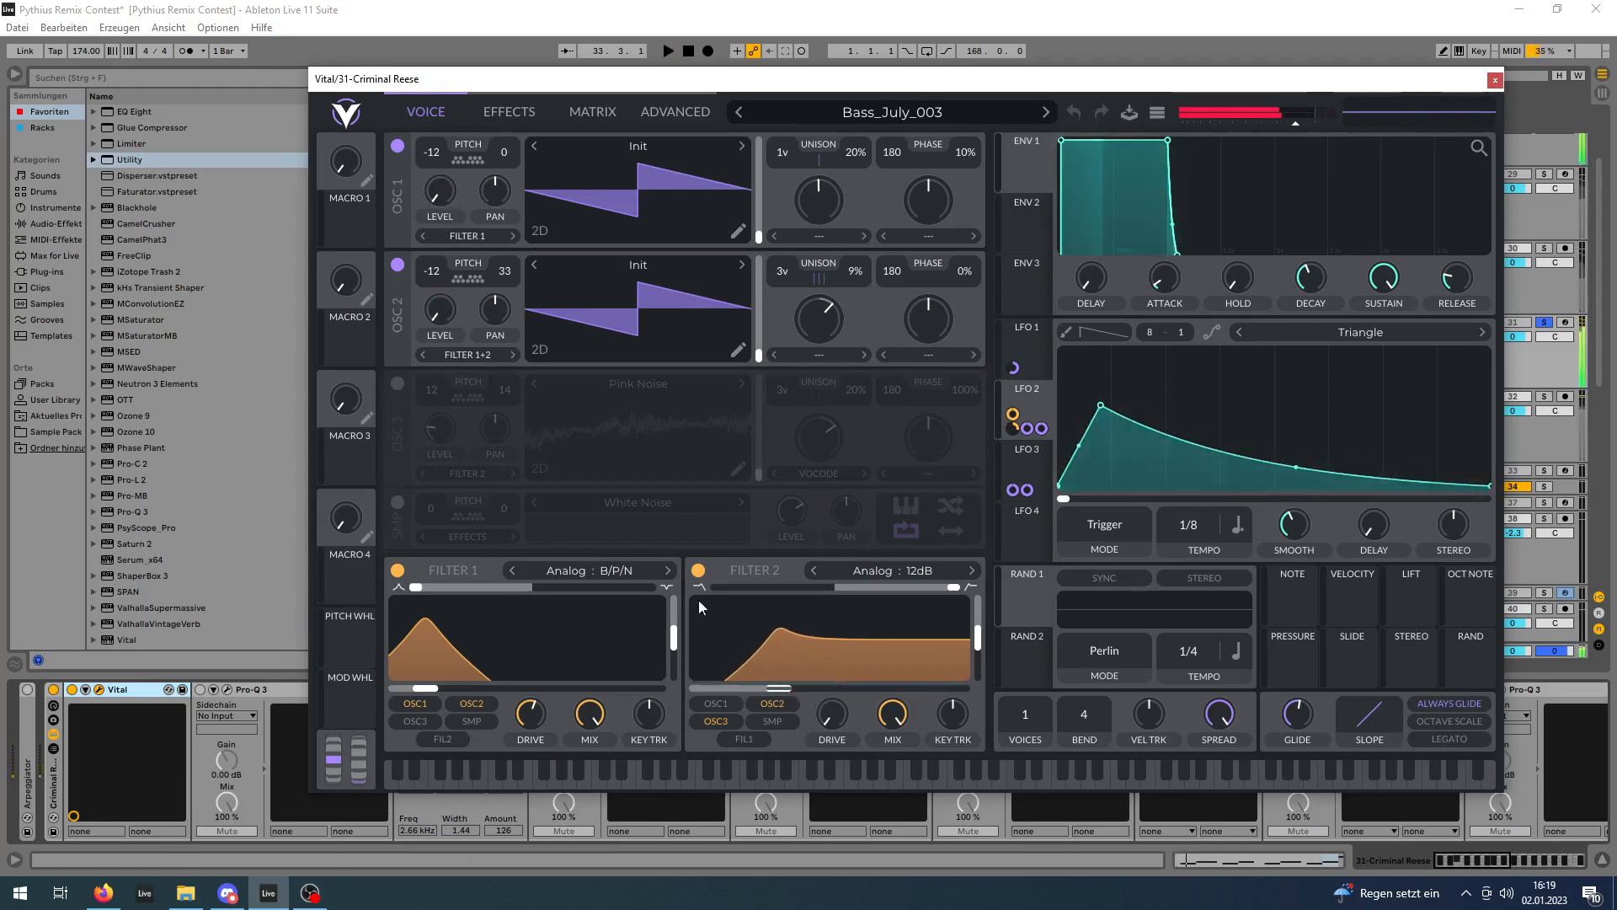
# Examine Vital's effects from Distortion to Phaser and compare the playing bass with the Phaser off and on.
pyautogui.click(509, 111)
pyautogui.scroll(2, 581, 138)
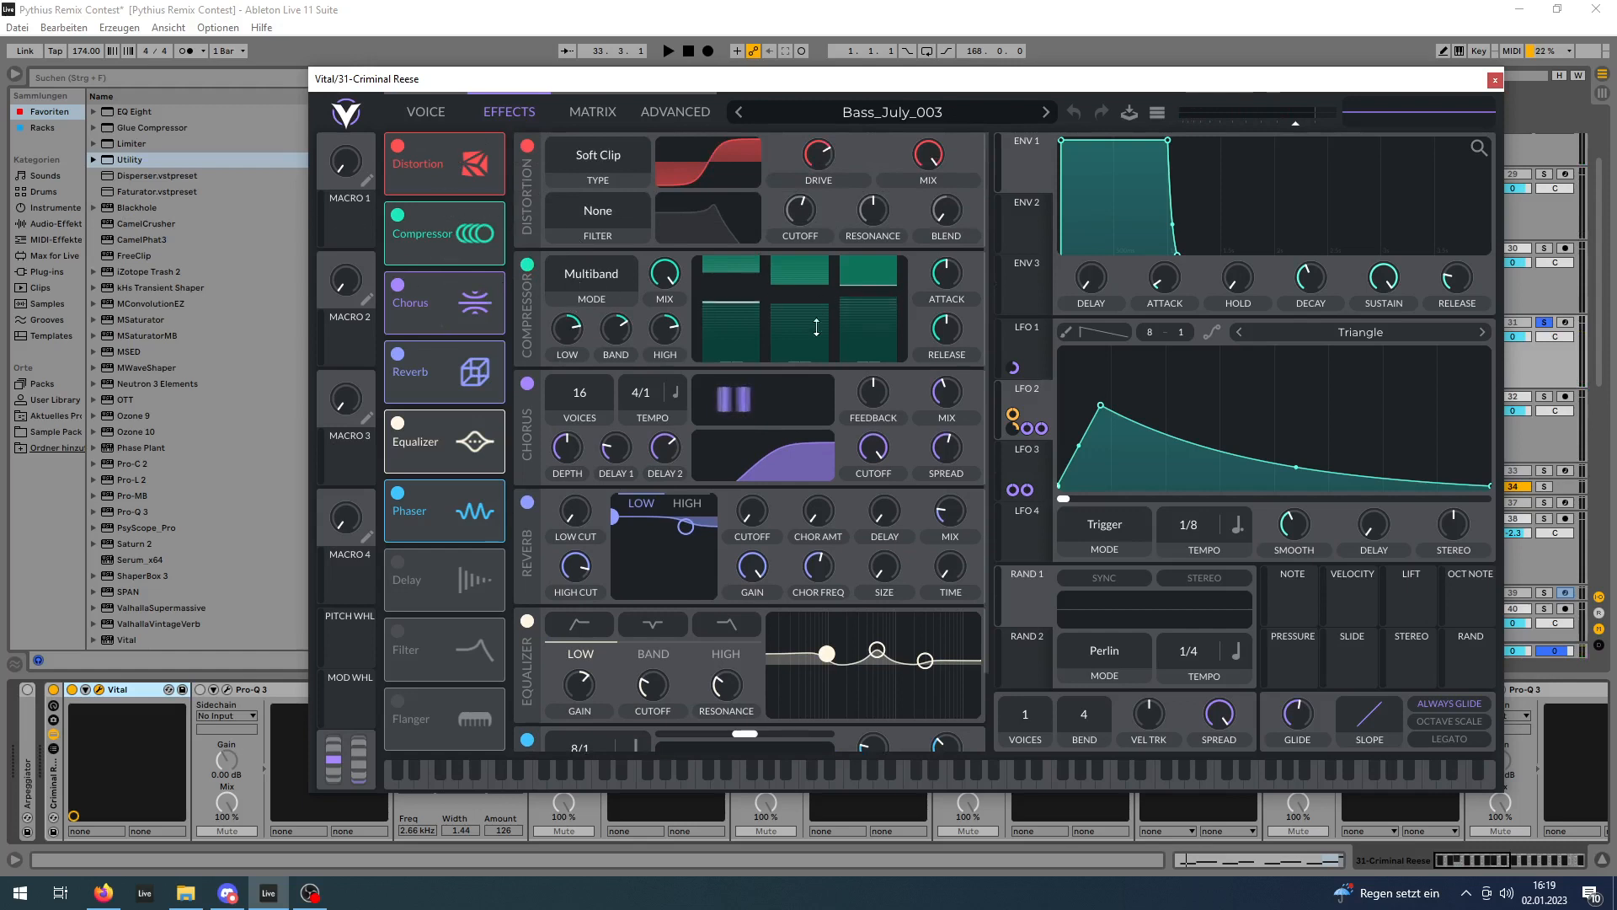
pyautogui.scroll(-1, 674, 320)
pyautogui.scroll(-2, 894, 520)
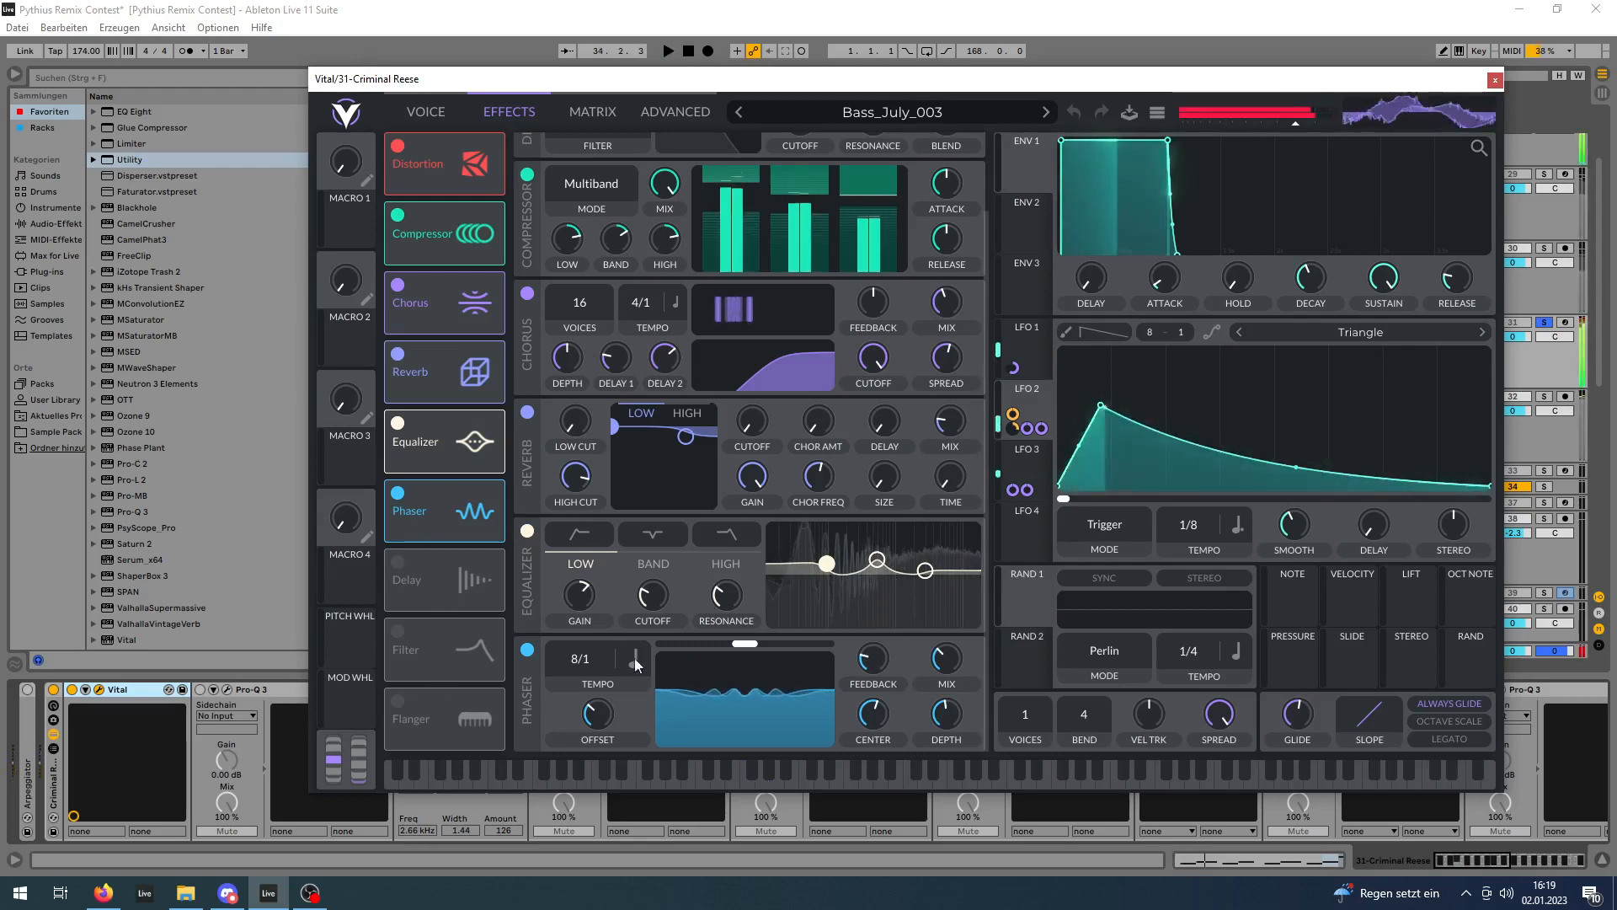
pyautogui.click(532, 653)
pyautogui.press('space')
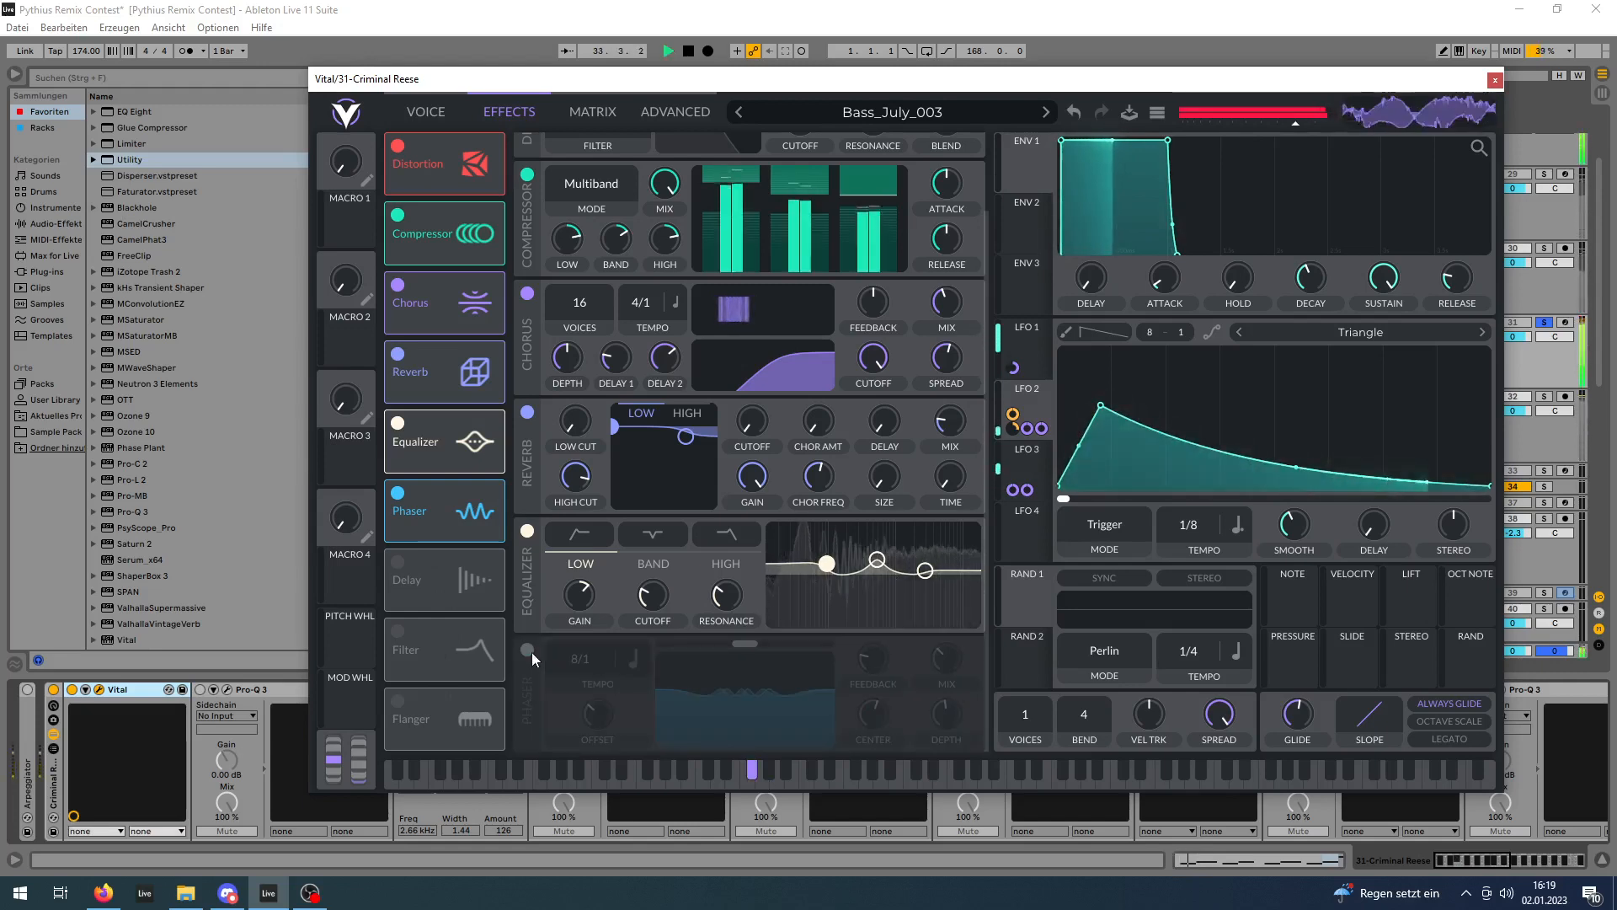
pyautogui.click(531, 654)
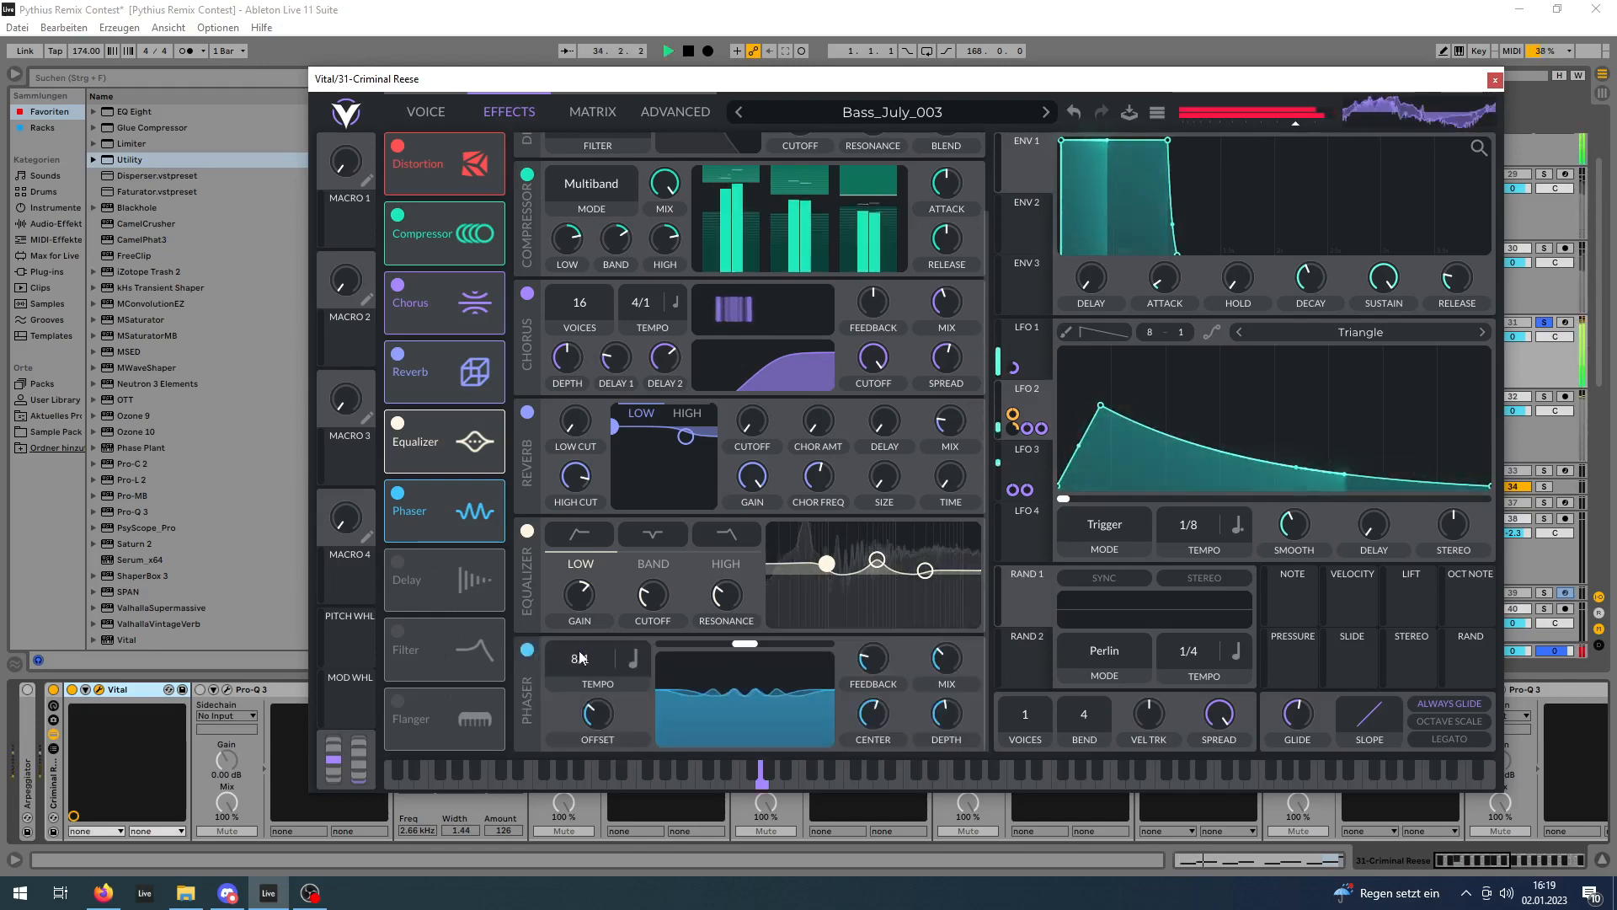
# Return to Vital's voice page, examine the filters while replaying the bass, and close the synth window.
pyautogui.click(426, 112)
pyautogui.press('space')
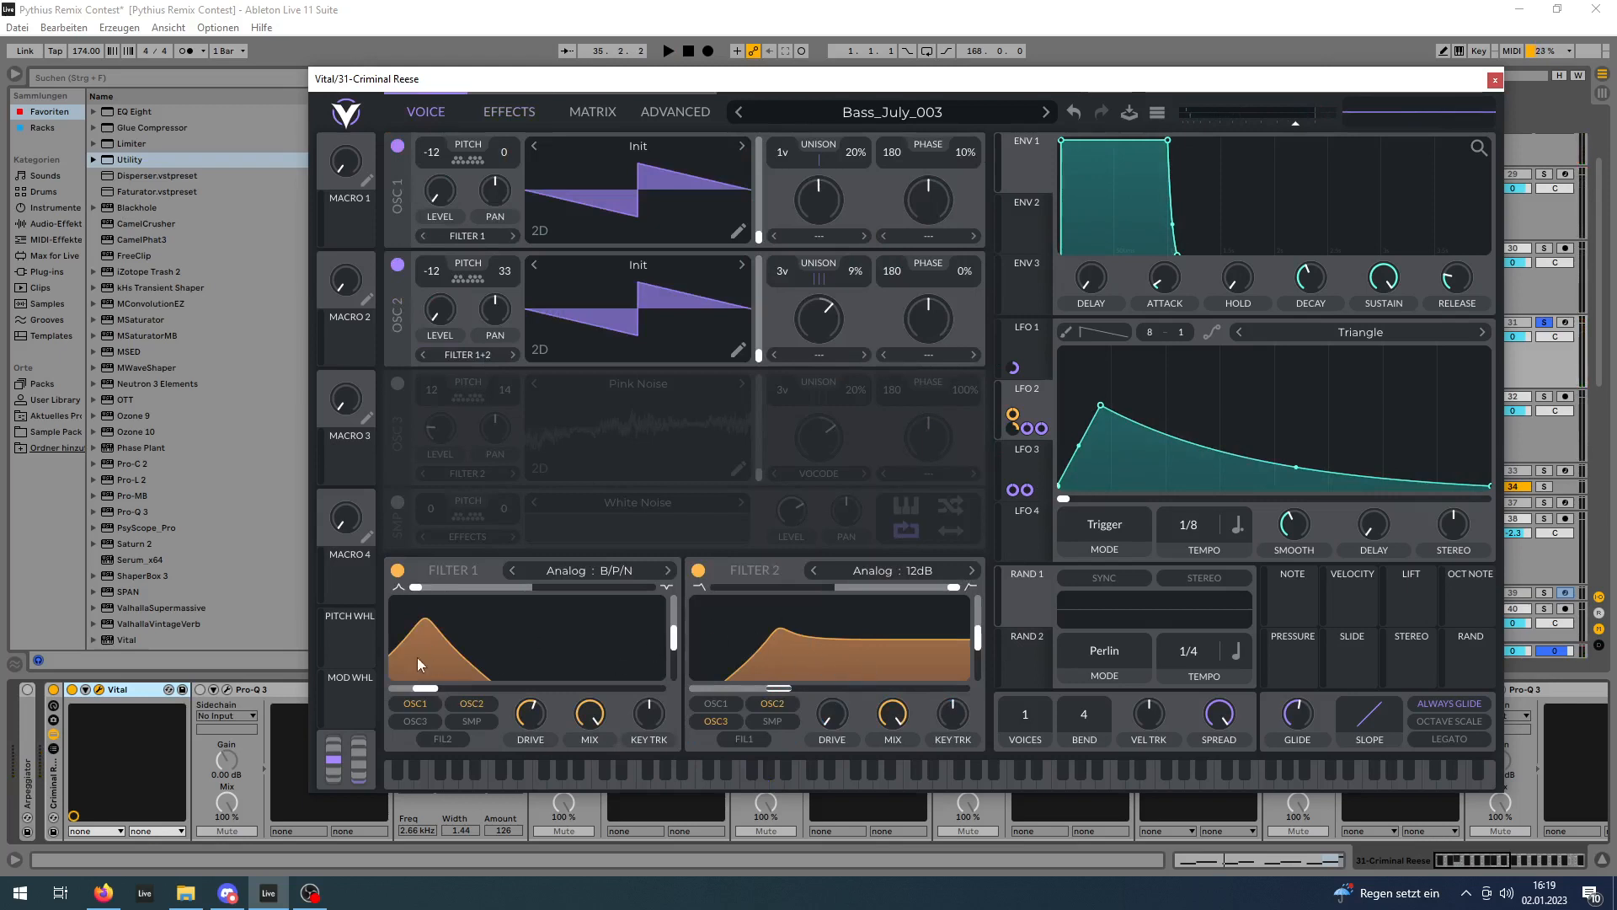
pyautogui.press('space')
pyautogui.press('space')
pyautogui.click(1495, 80)
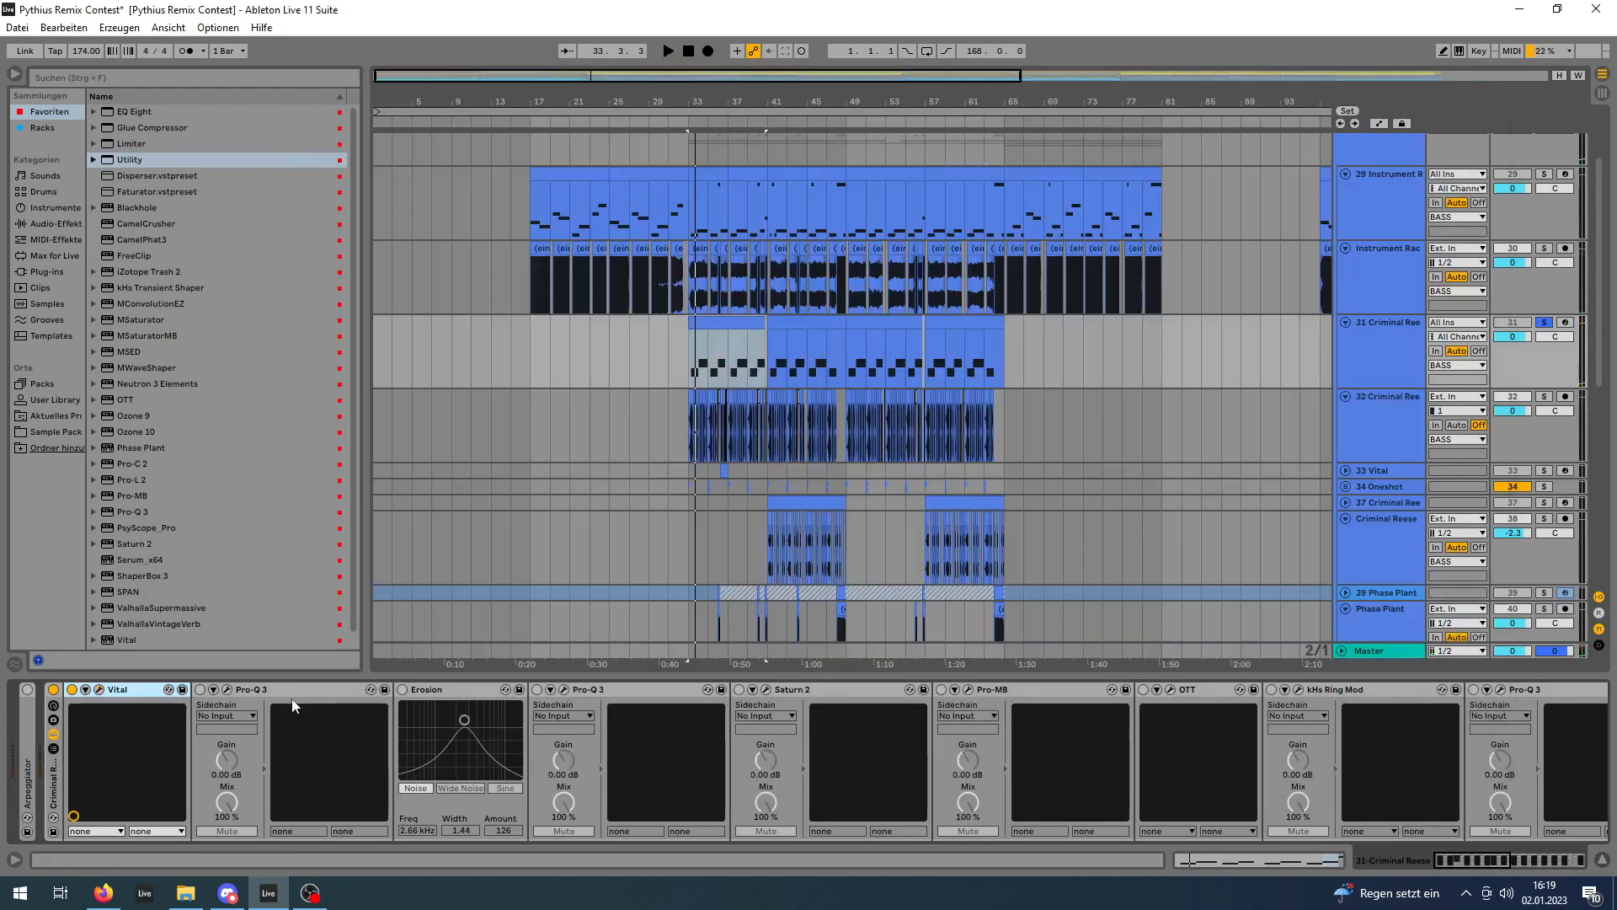
# Switch on the first Pro-Q 3 after Vital, open its window, and play the bass through its EQ curve.
pyautogui.click(227, 689)
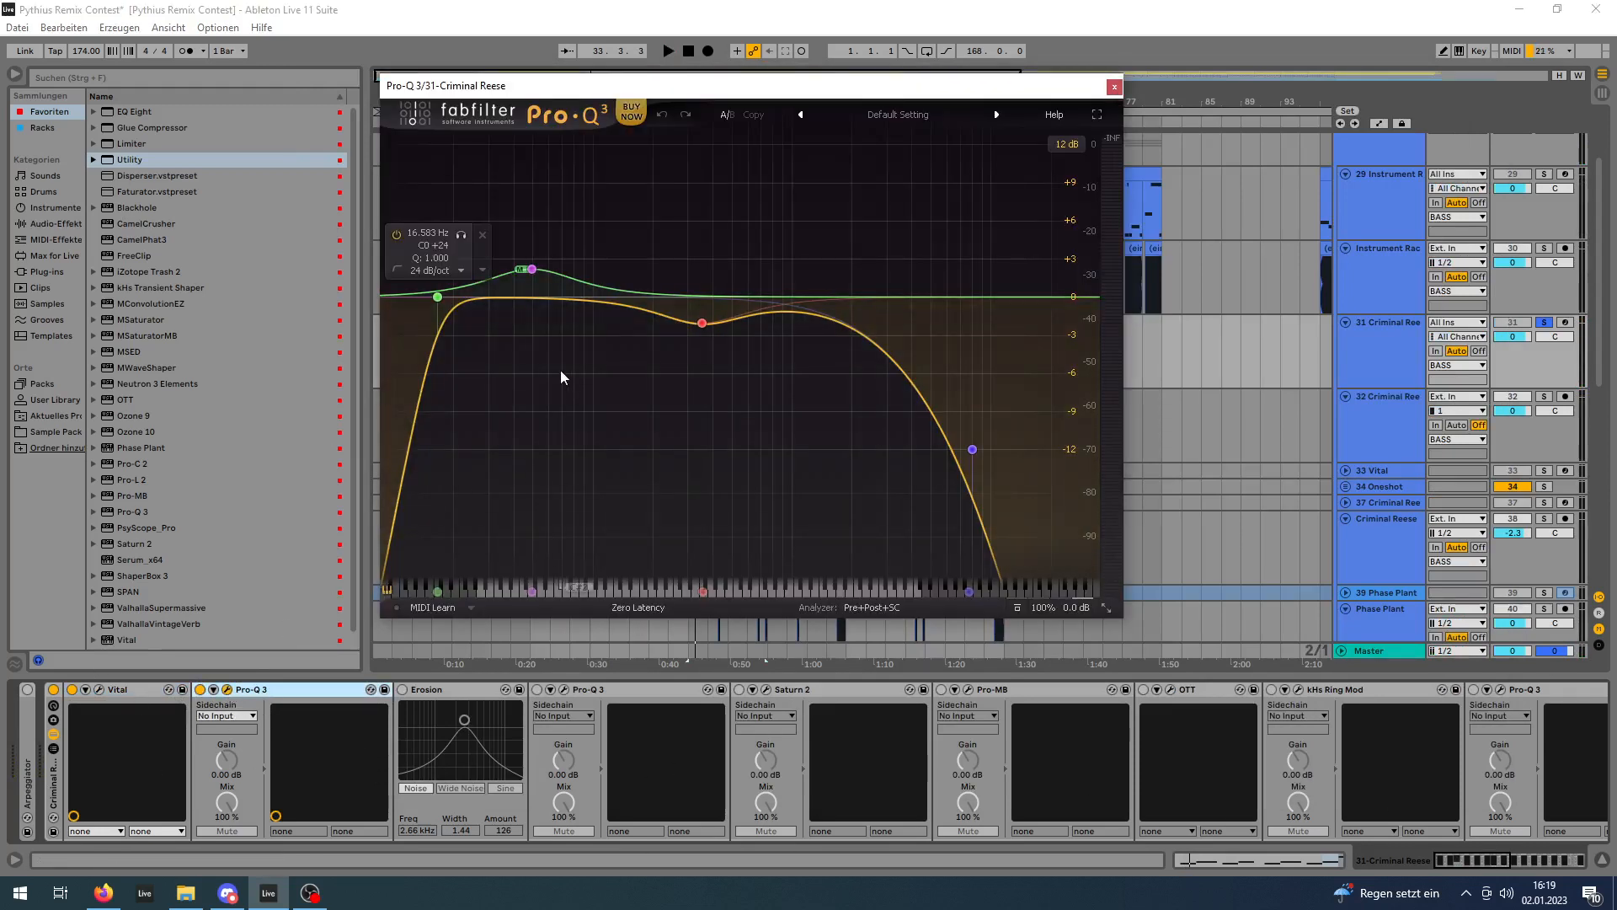
pyautogui.press('space')
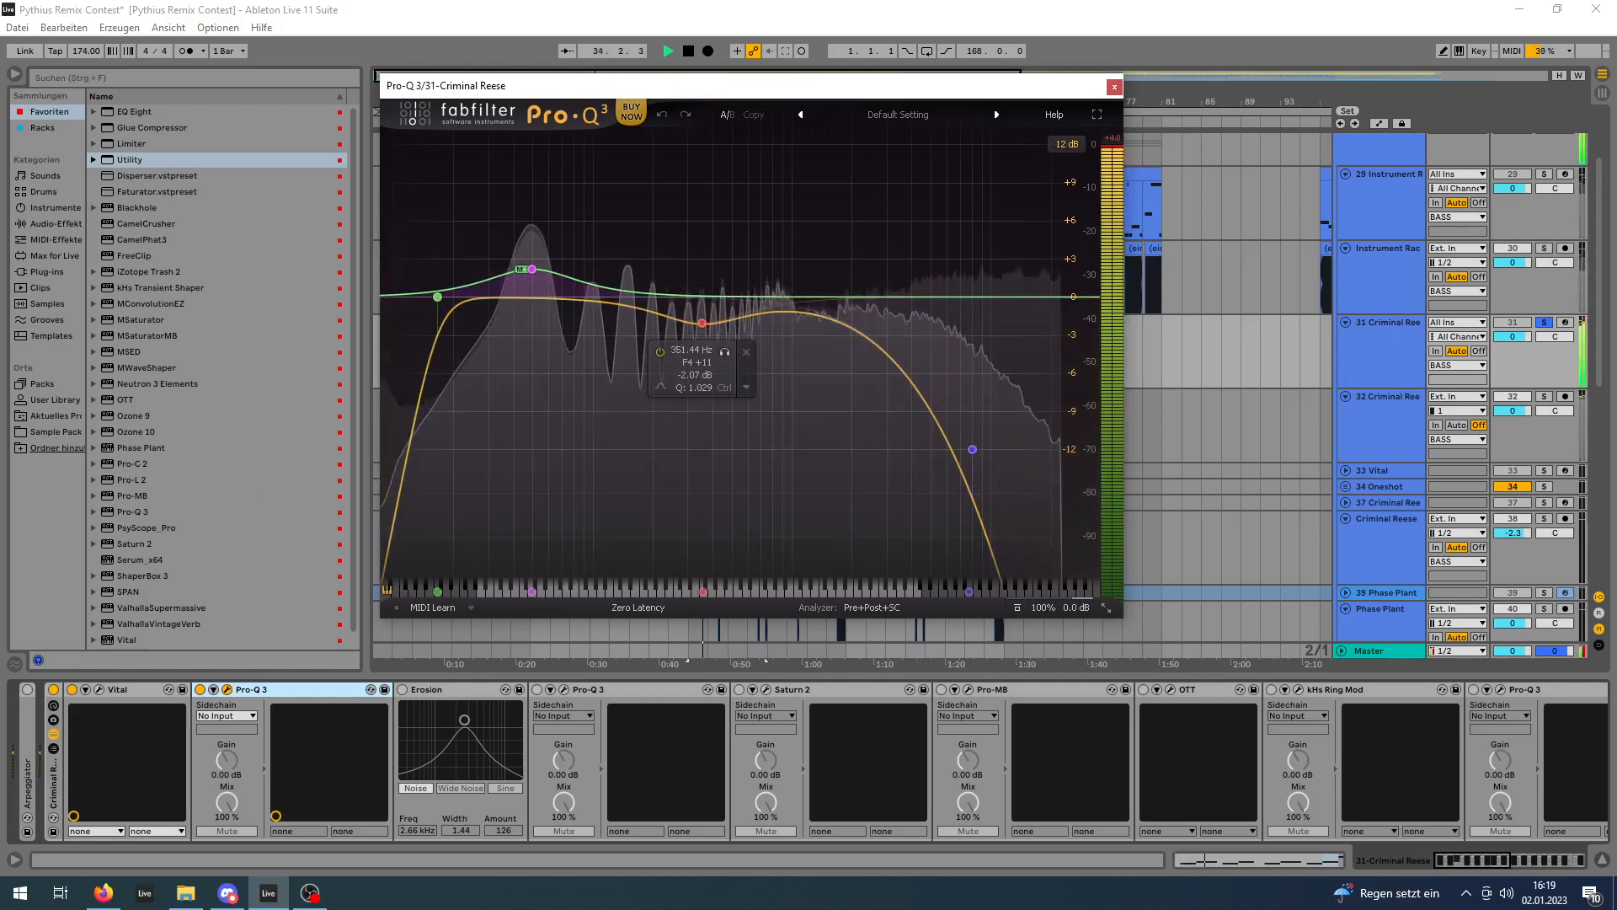
pyautogui.press('space')
# Place Pro-Q 3 beside the master SPAN analyzer, compare both spectrums during playback, and close Pro-Q 3.
pyautogui.moveTo(1146, 278); pyautogui.dragTo(1129, 189)
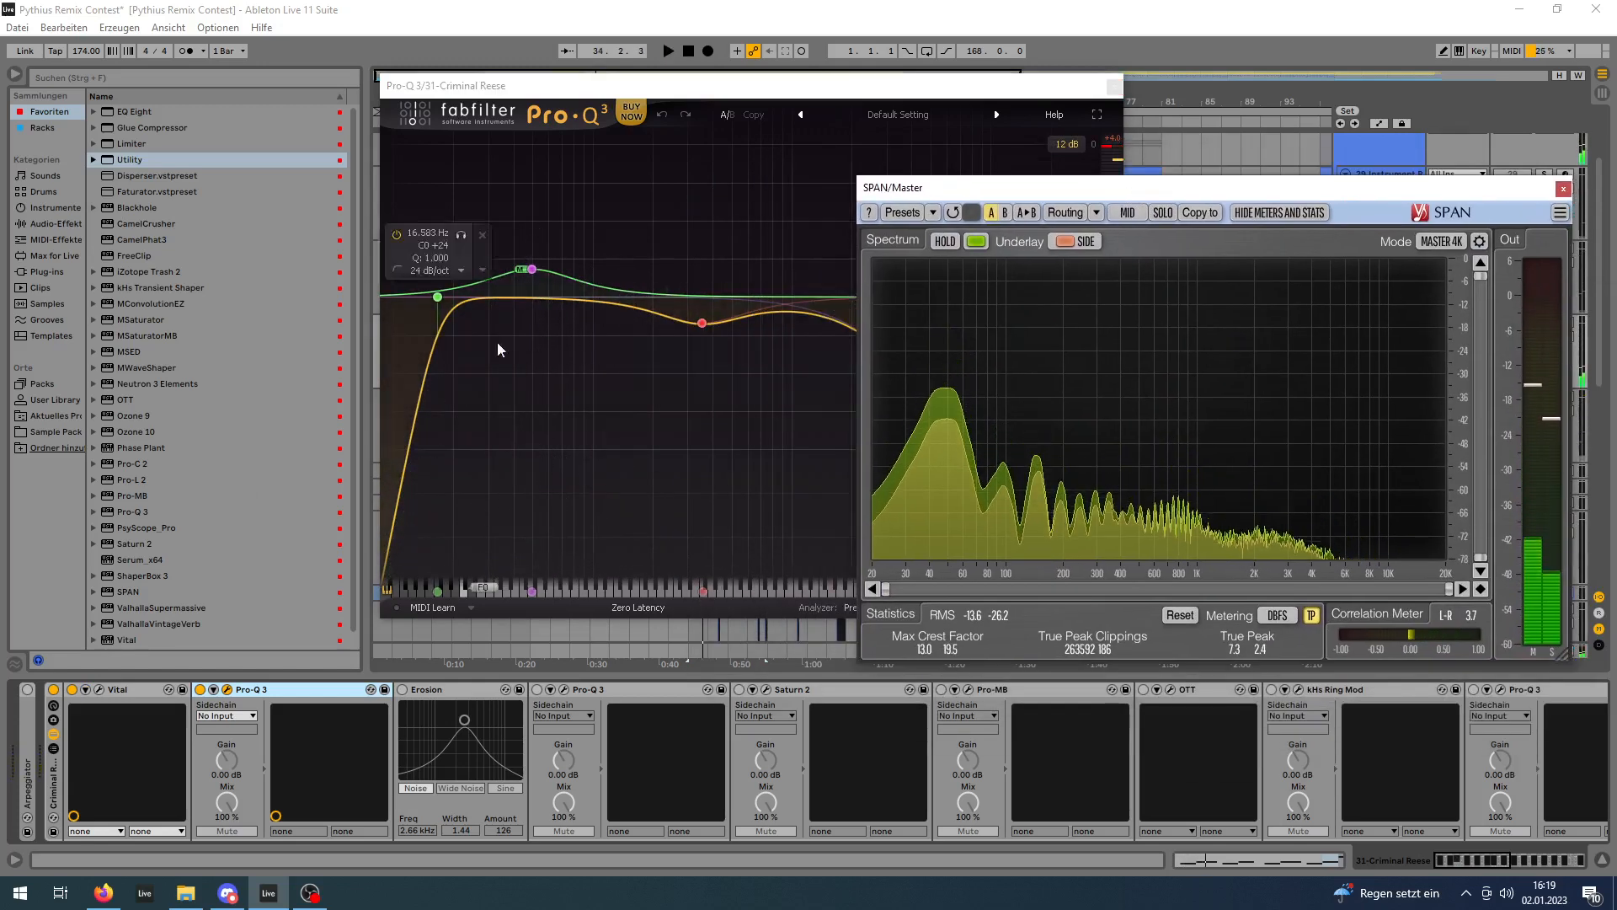
pyautogui.moveTo(903, 92); pyautogui.dragTo(625, 108)
pyautogui.press('space')
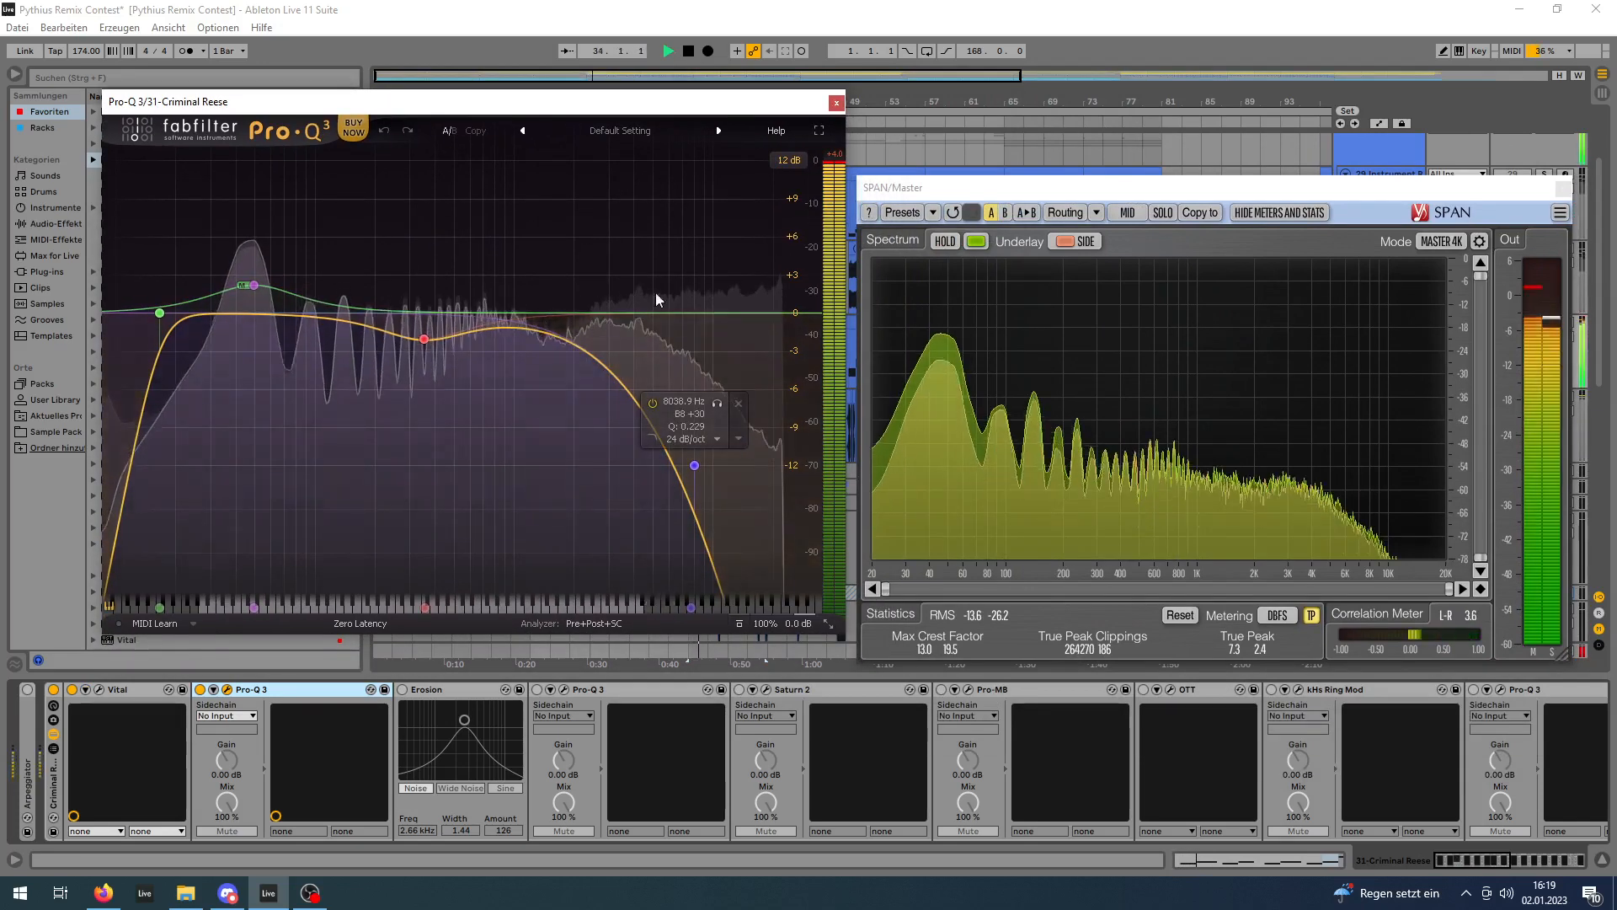
pyautogui.press('space')
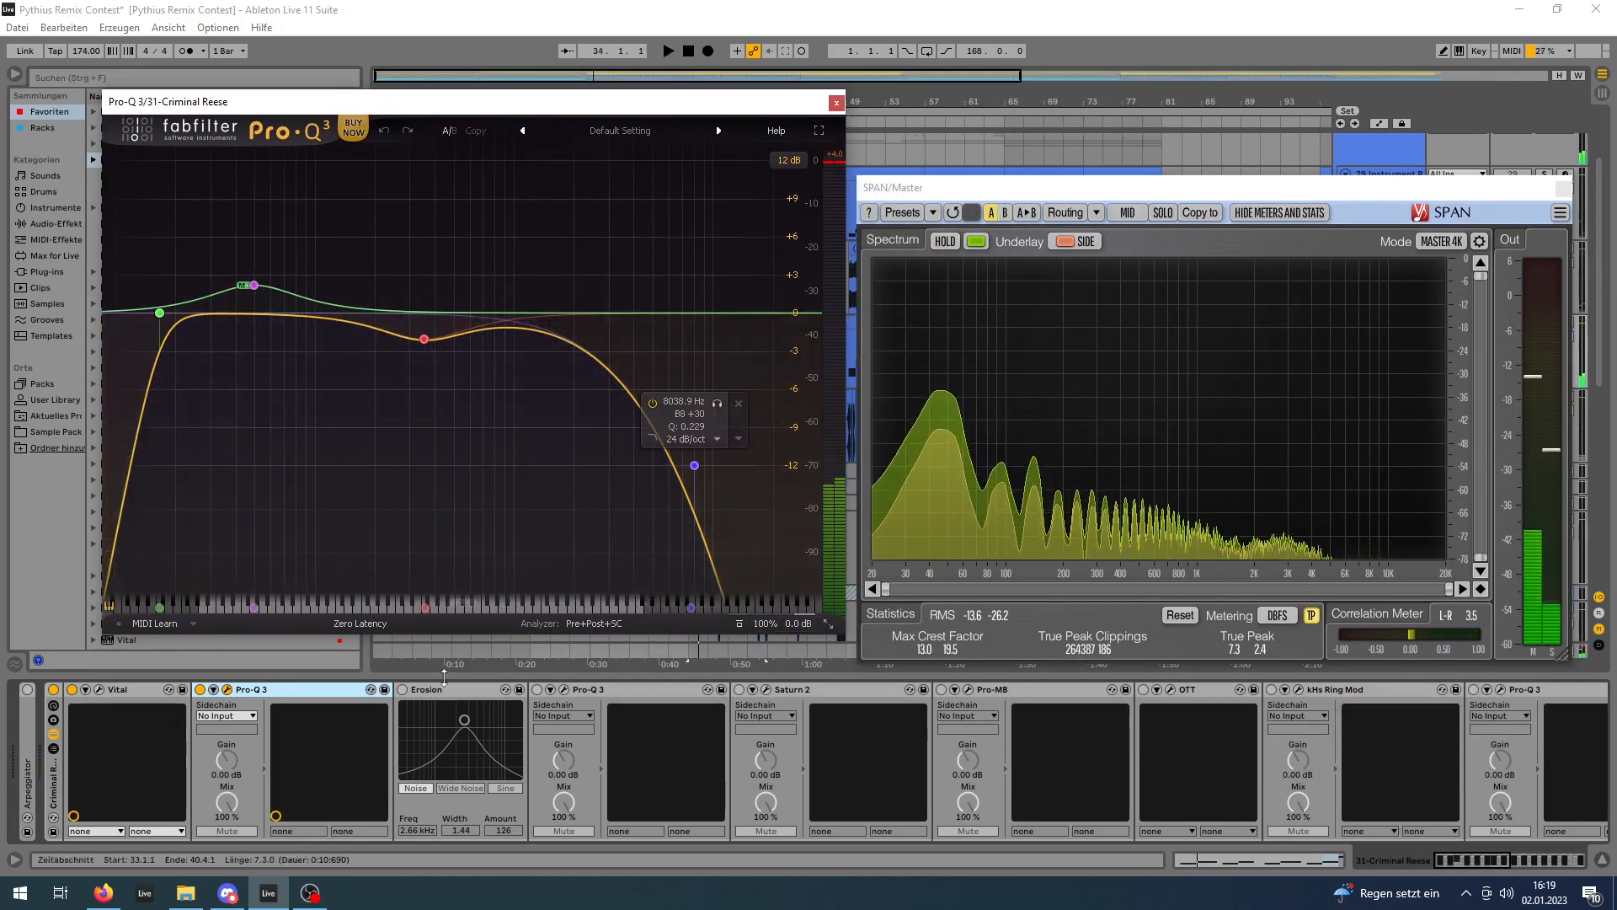
pyautogui.press('space')
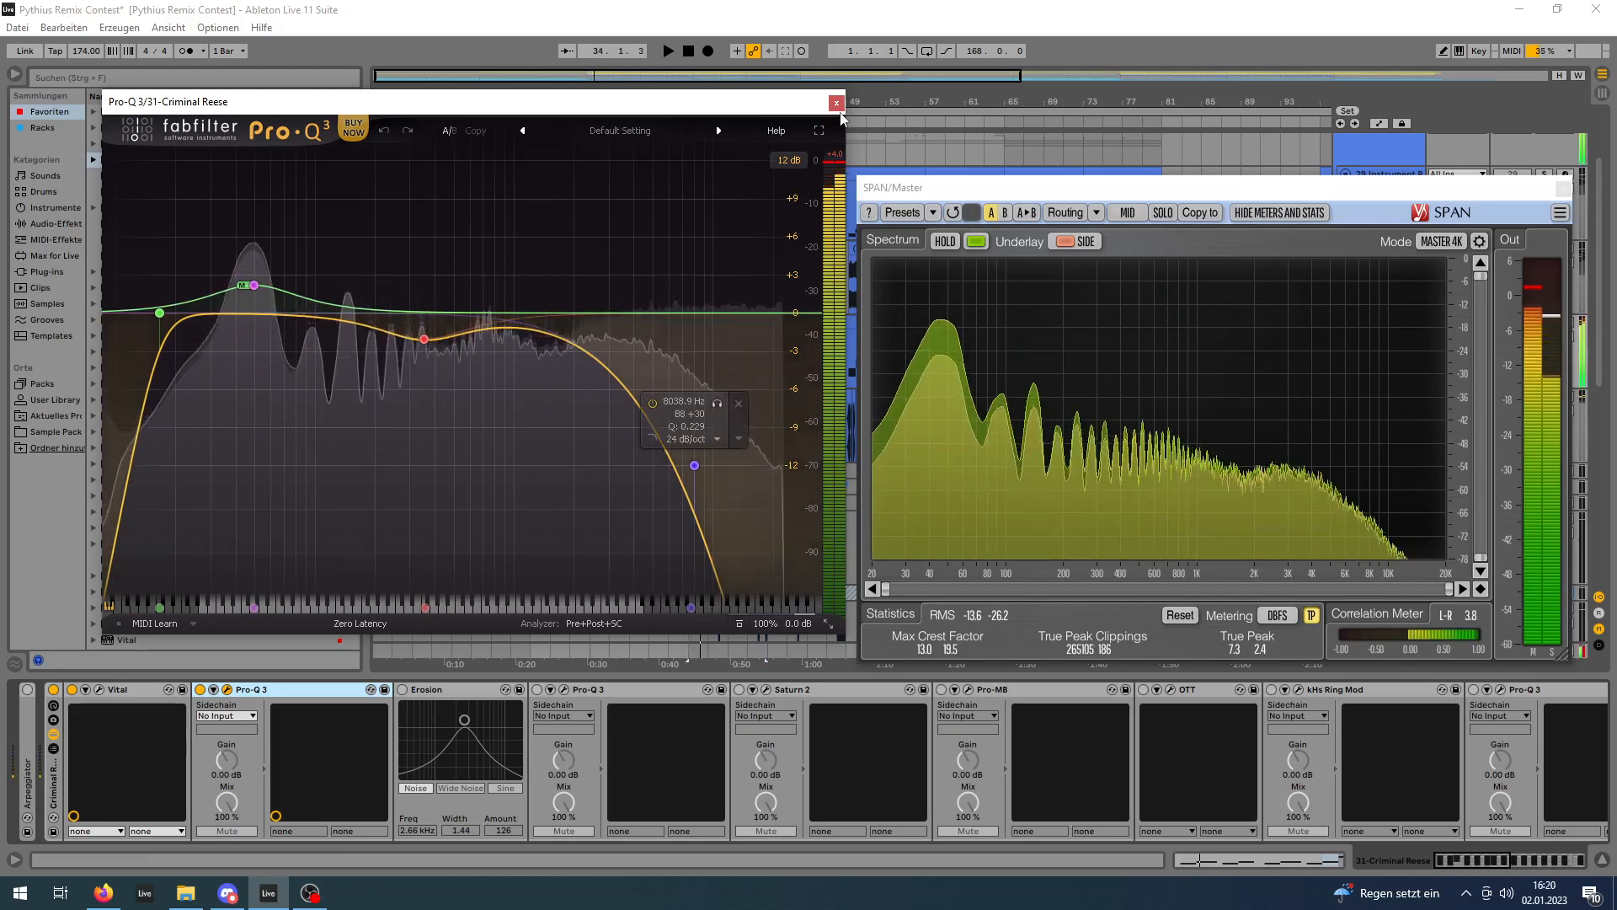
pyautogui.click(836, 102)
# Switch on Erosion and compare the bass with it off and on in the SPAN spectrum.
pyautogui.click(449, 695)
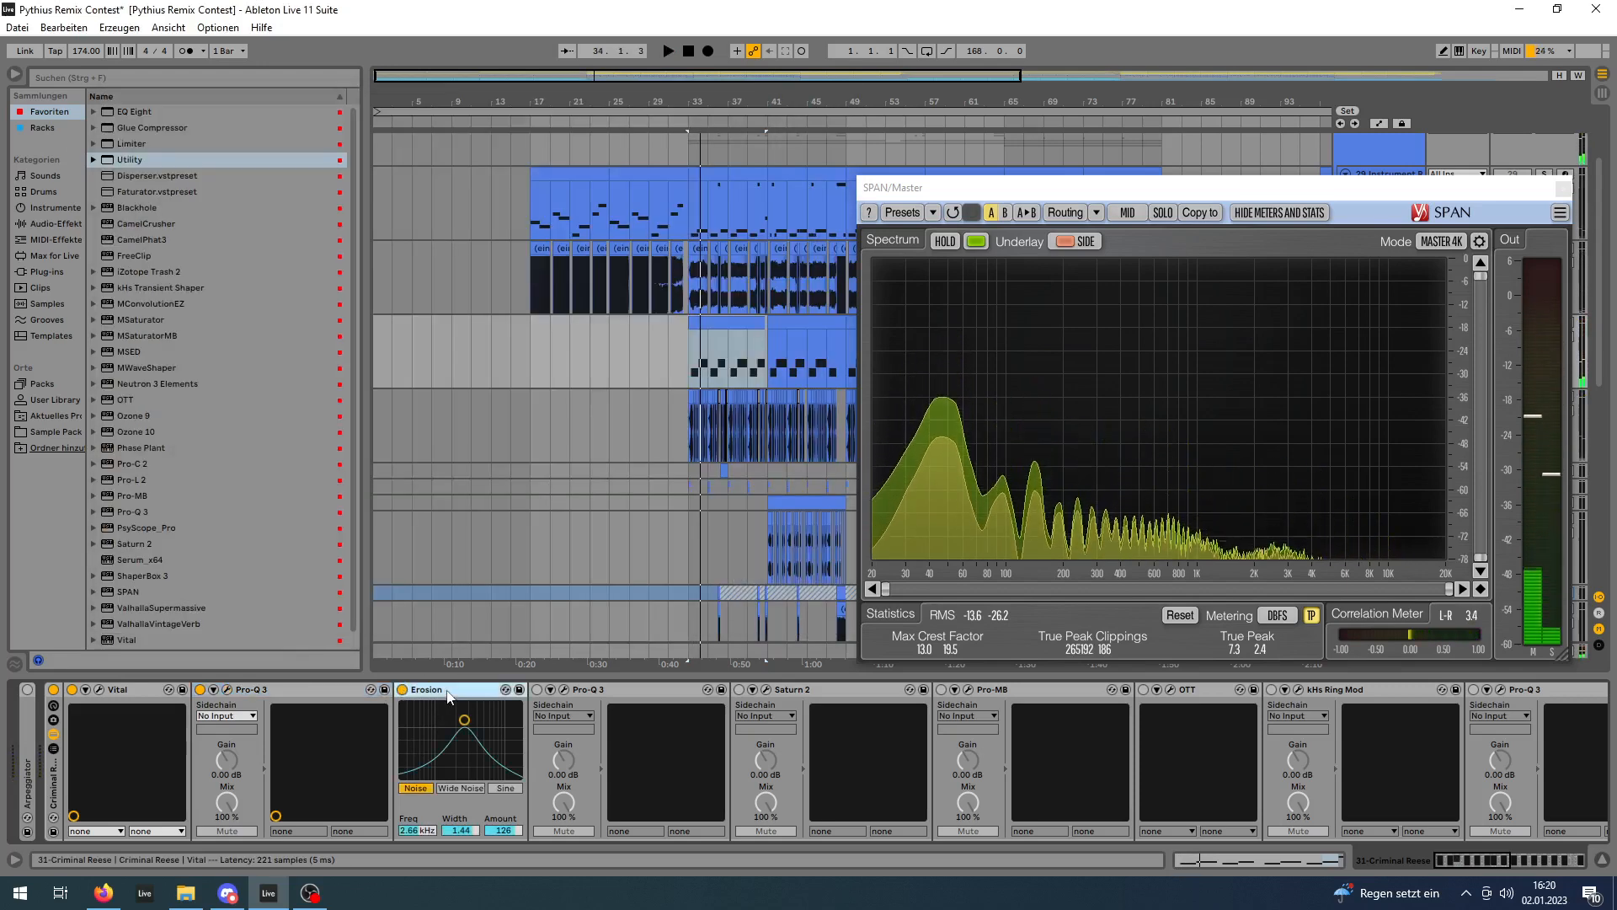
pyautogui.press('space')
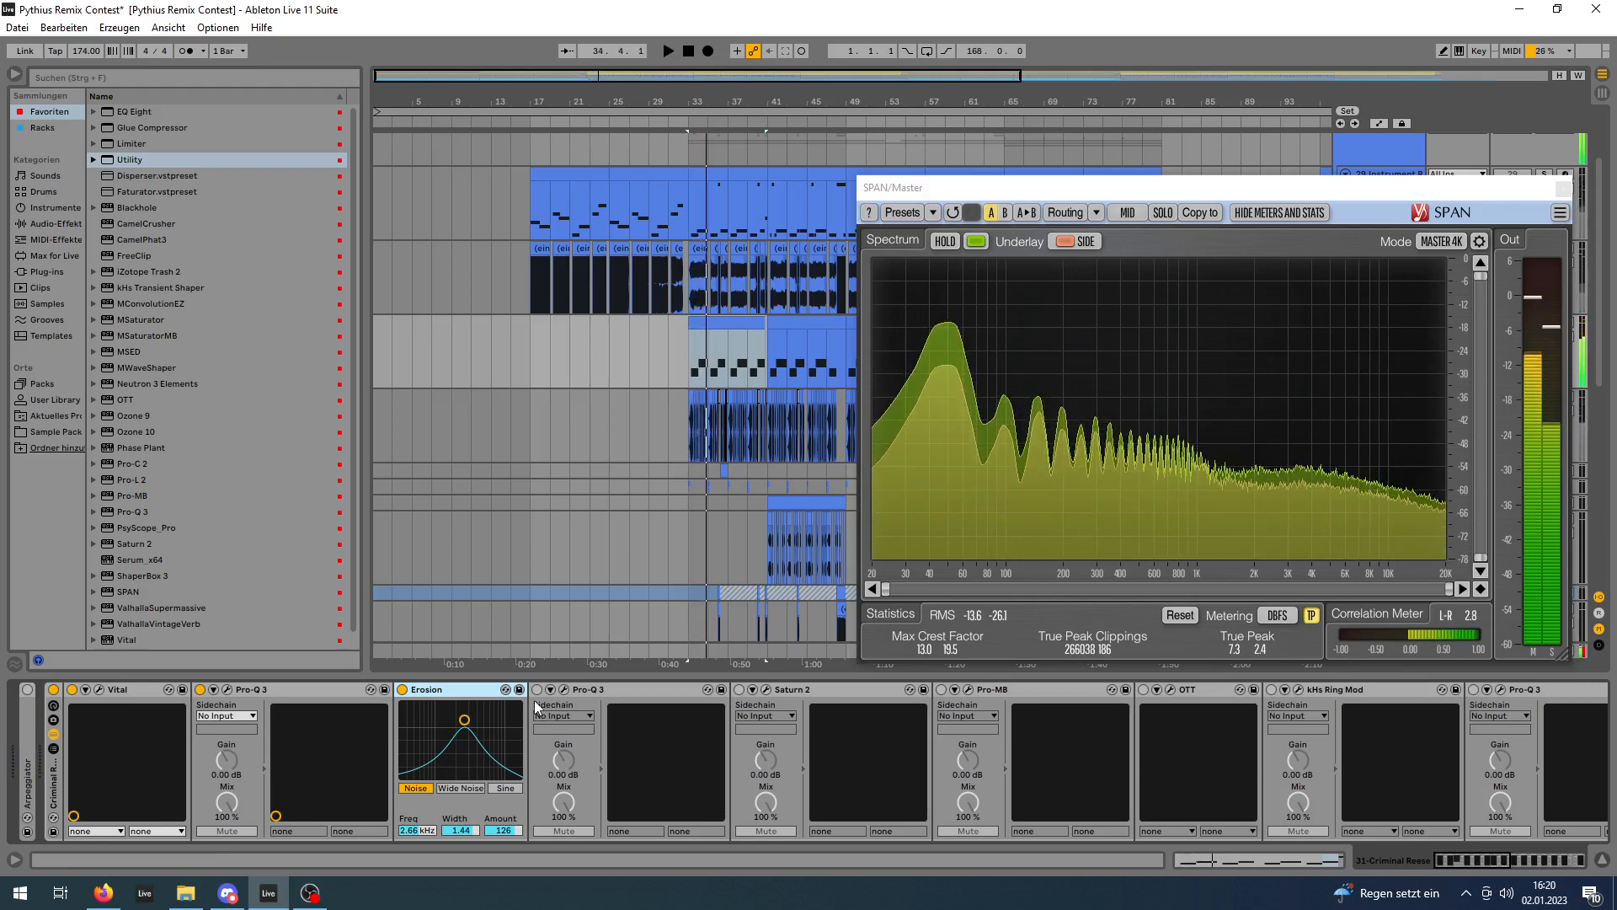
pyautogui.click(403, 689)
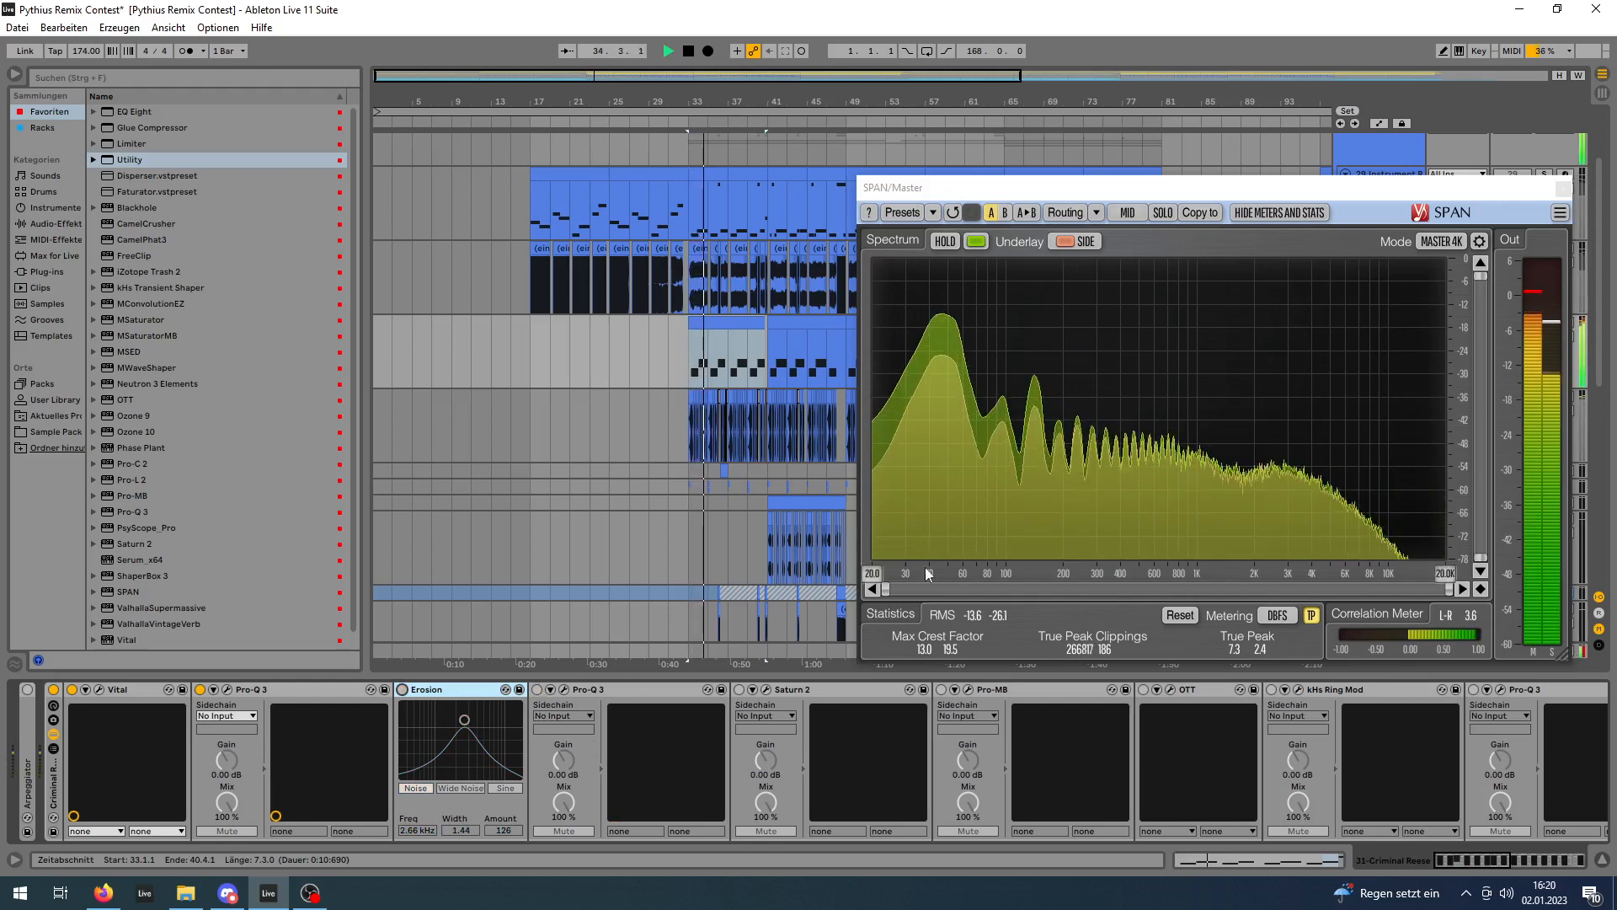
pyautogui.click(403, 689)
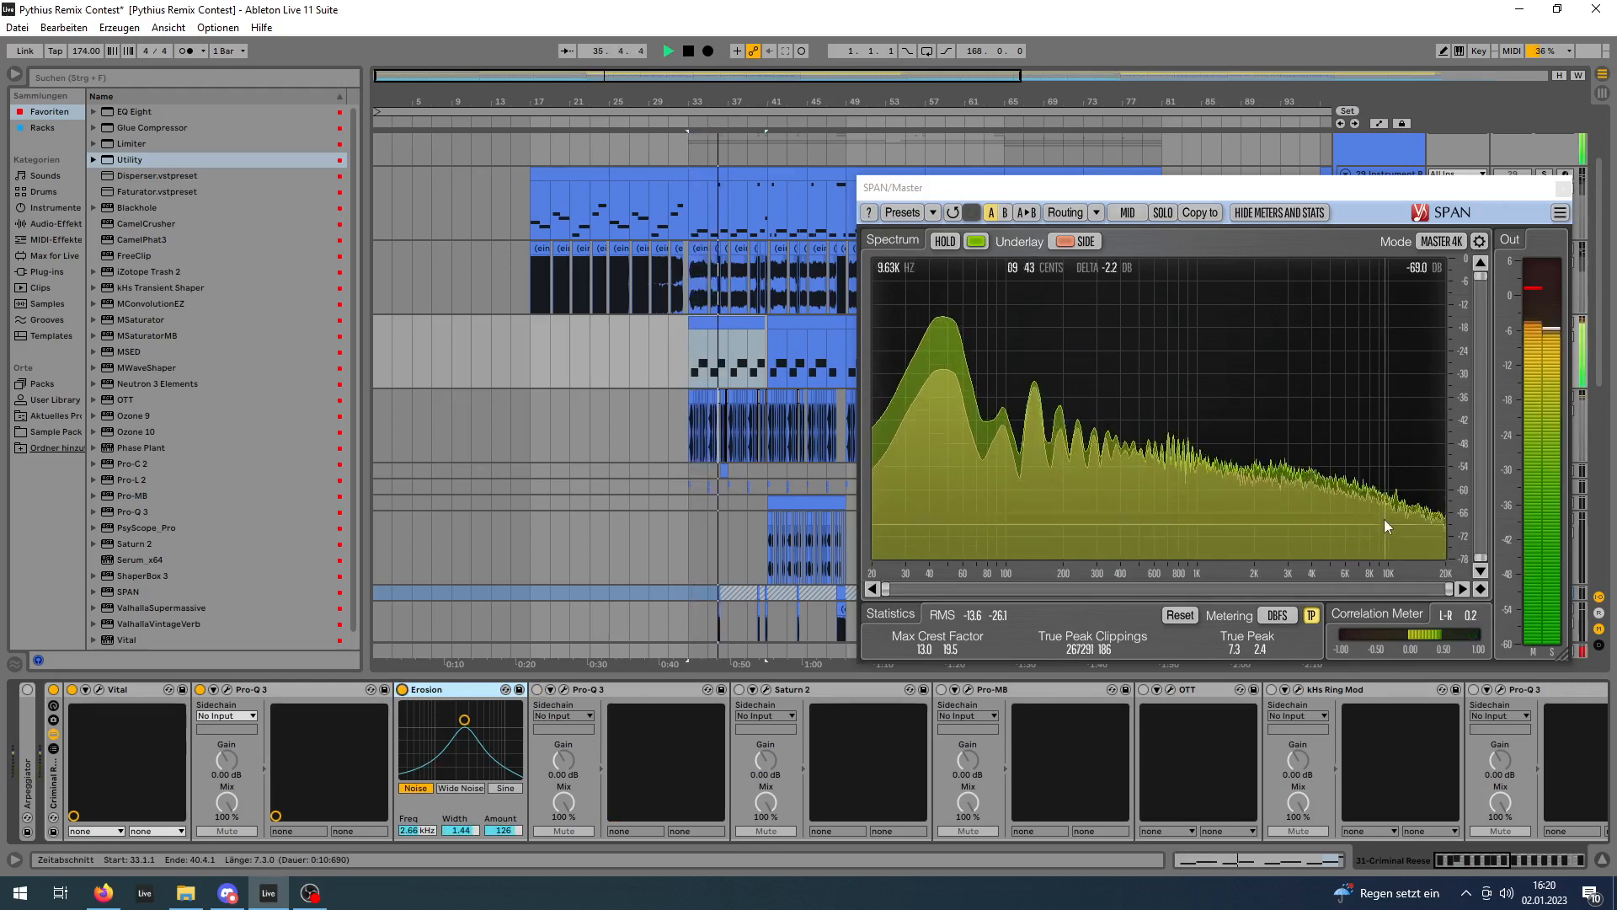
pyautogui.press('space')
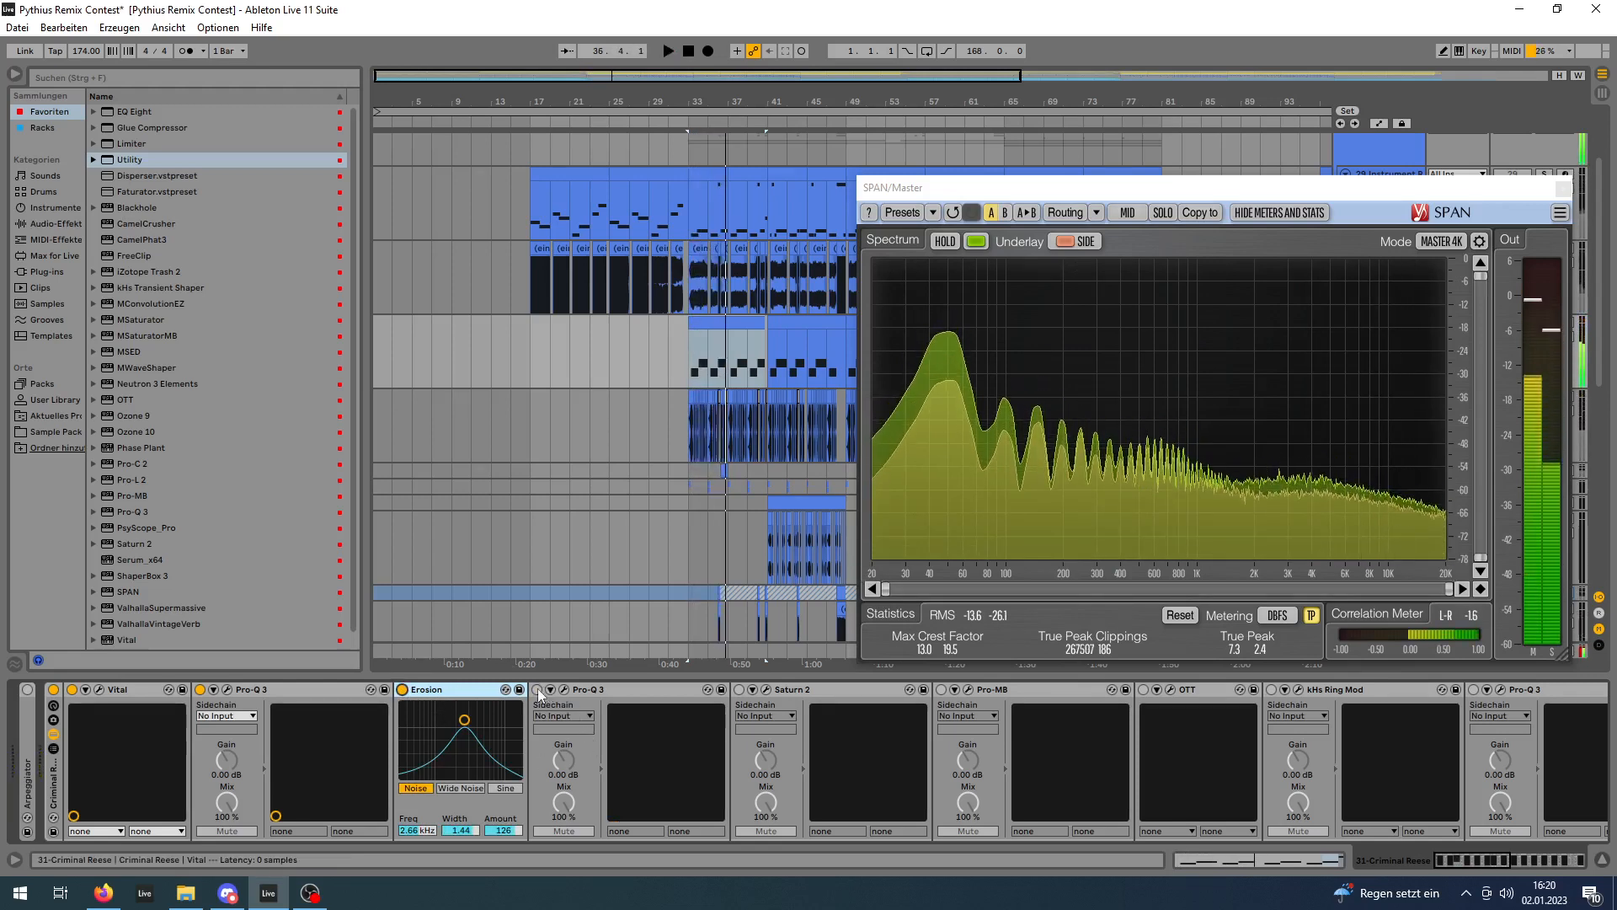
# Switch on the Pro-Q 3 after Erosion and open its EQ window clear of the browser.
pyautogui.click(538, 688)
pyautogui.click(566, 688)
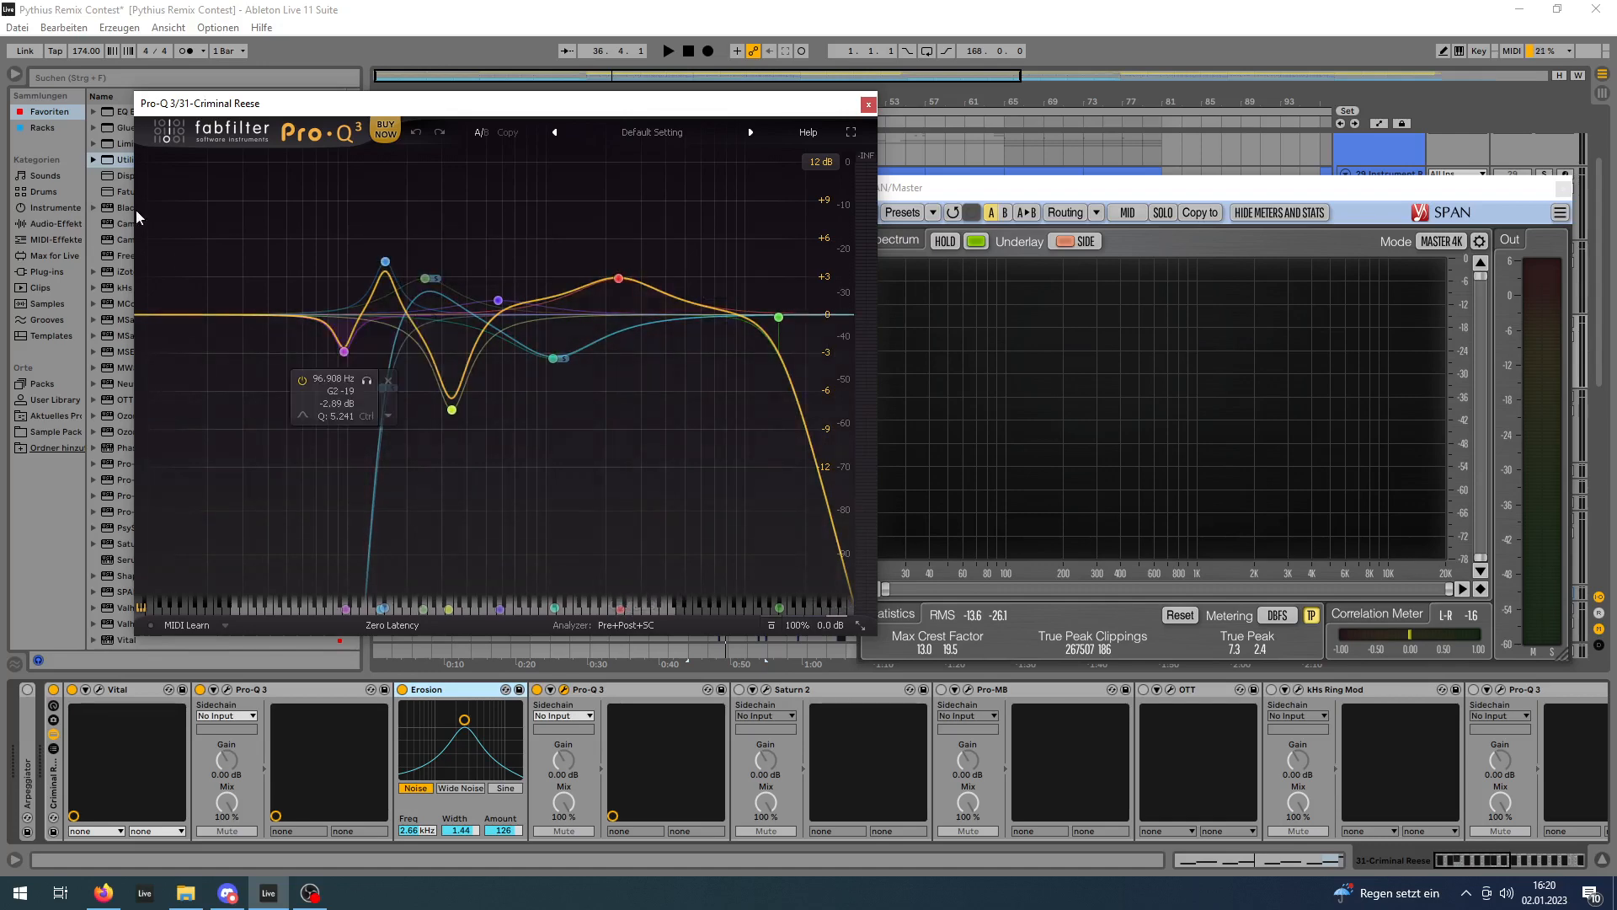
pyautogui.moveTo(520, 109); pyautogui.dragTo(653, 95)
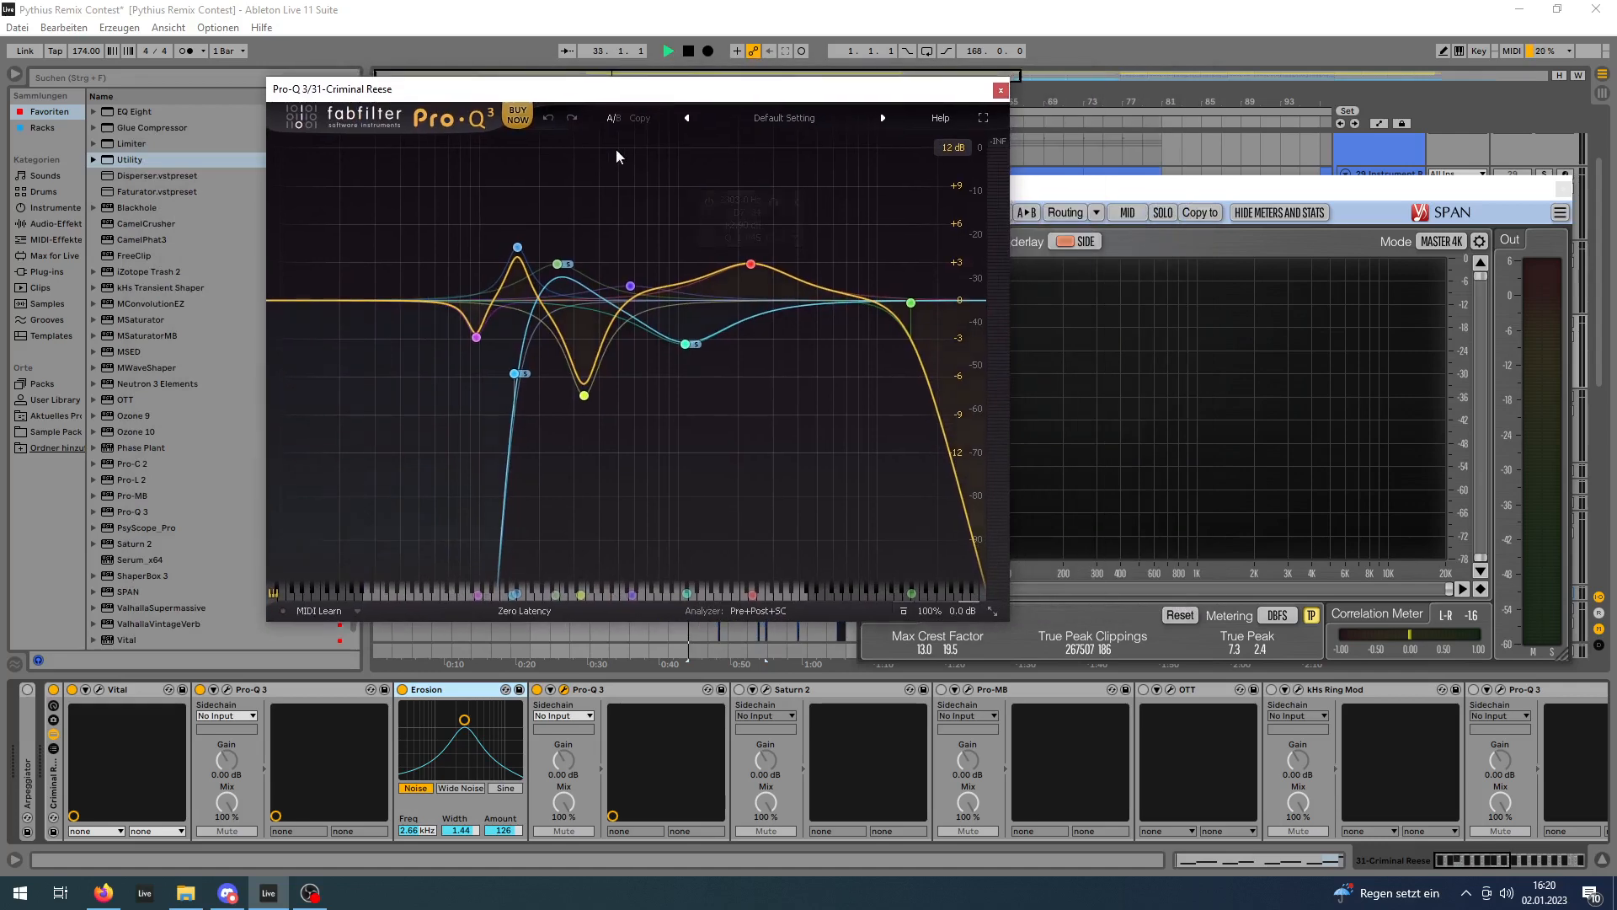
# Play the bass through the second Pro-Q 3 and examine its side low cut and EQ bands alongside SPAN.
pyautogui.press('space')
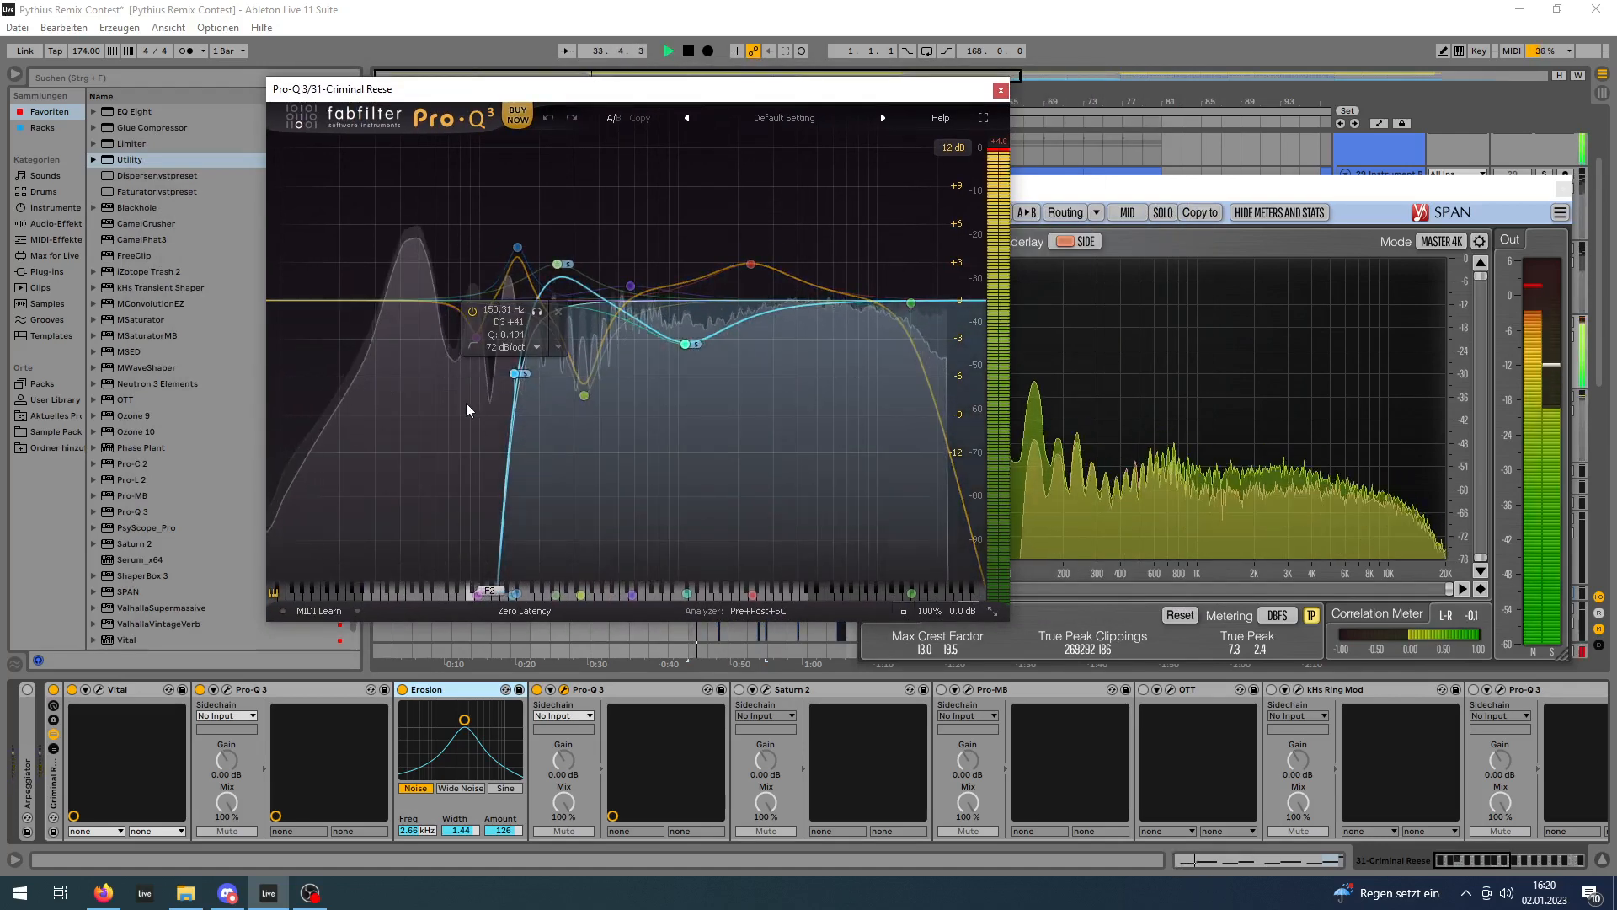
pyautogui.moveTo(1209, 189); pyautogui.dragTo(1245, 191)
pyautogui.press('space')
pyautogui.press('space')
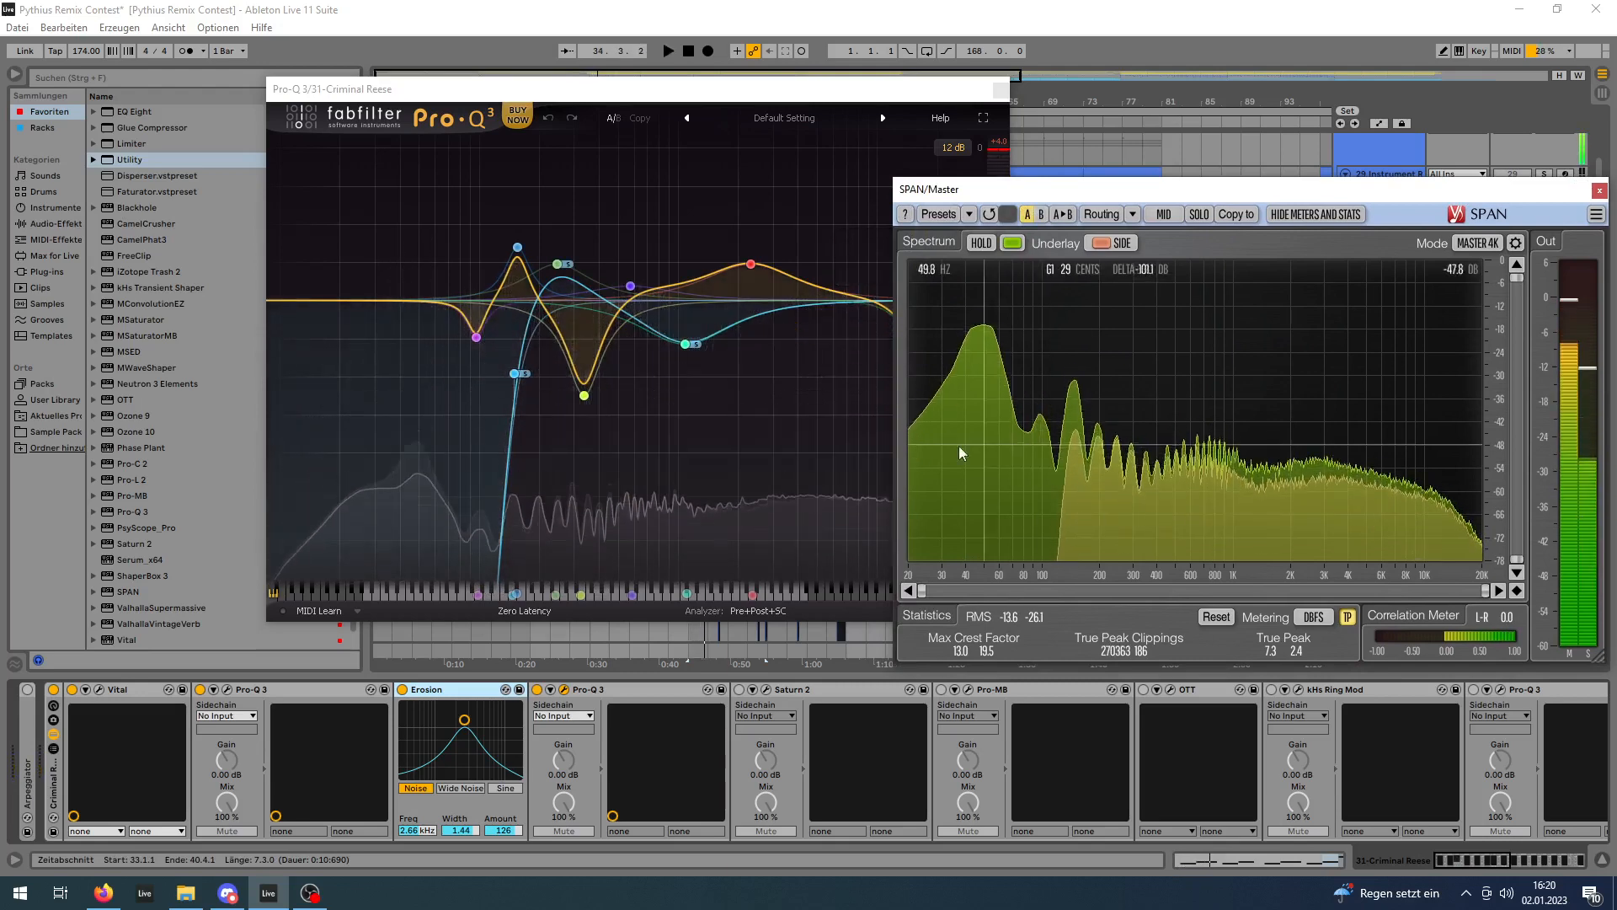
pyautogui.press('space')
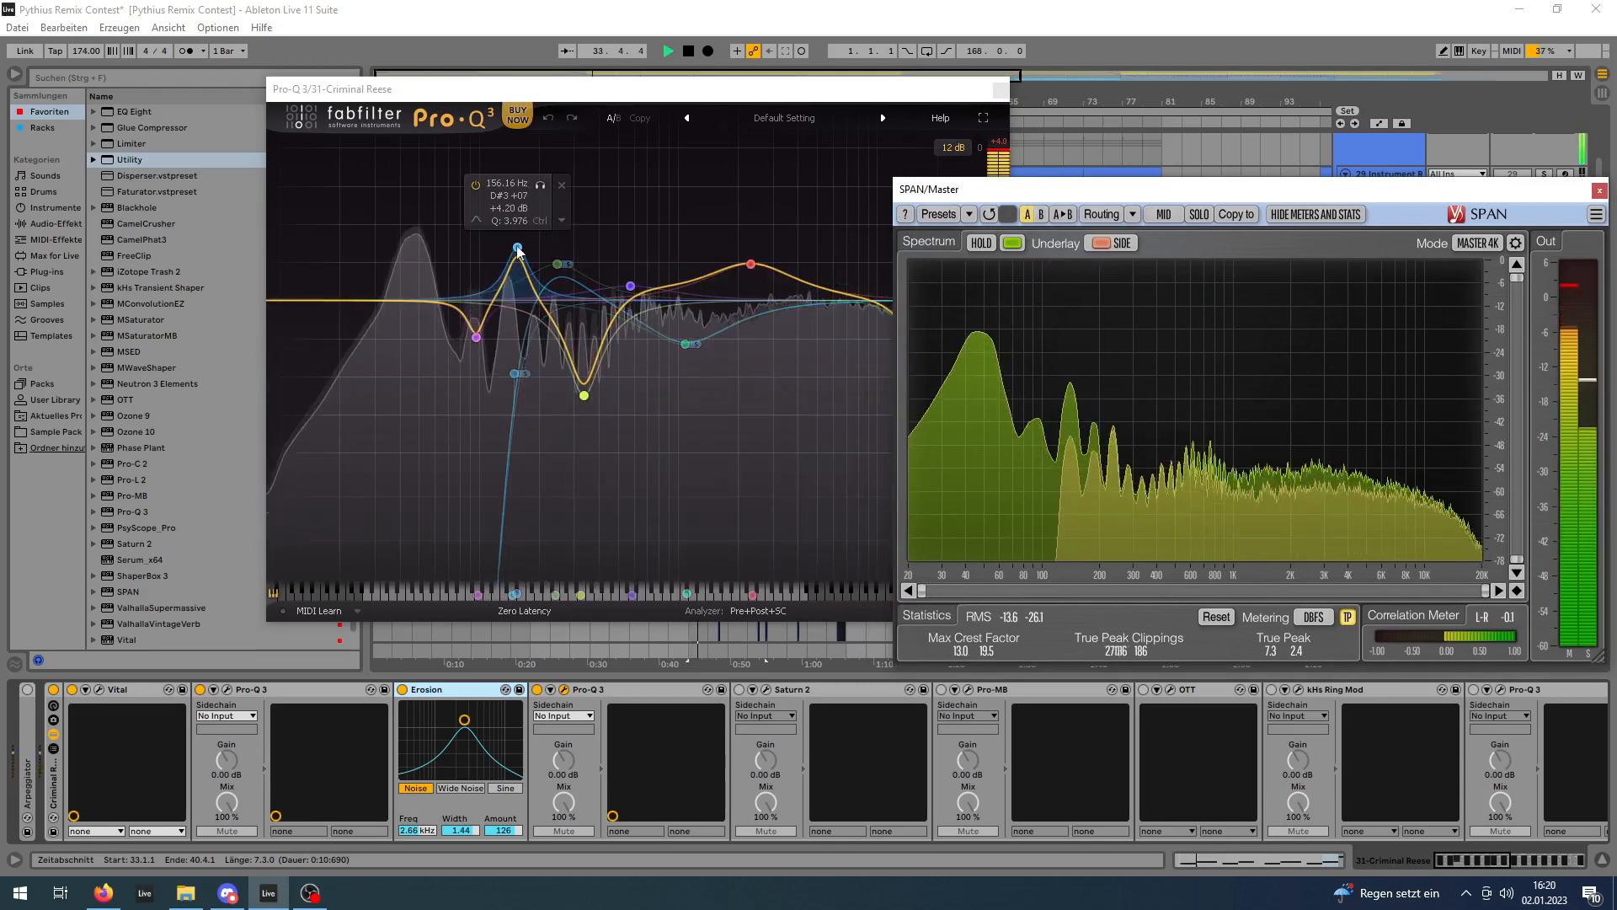
pyautogui.press('space')
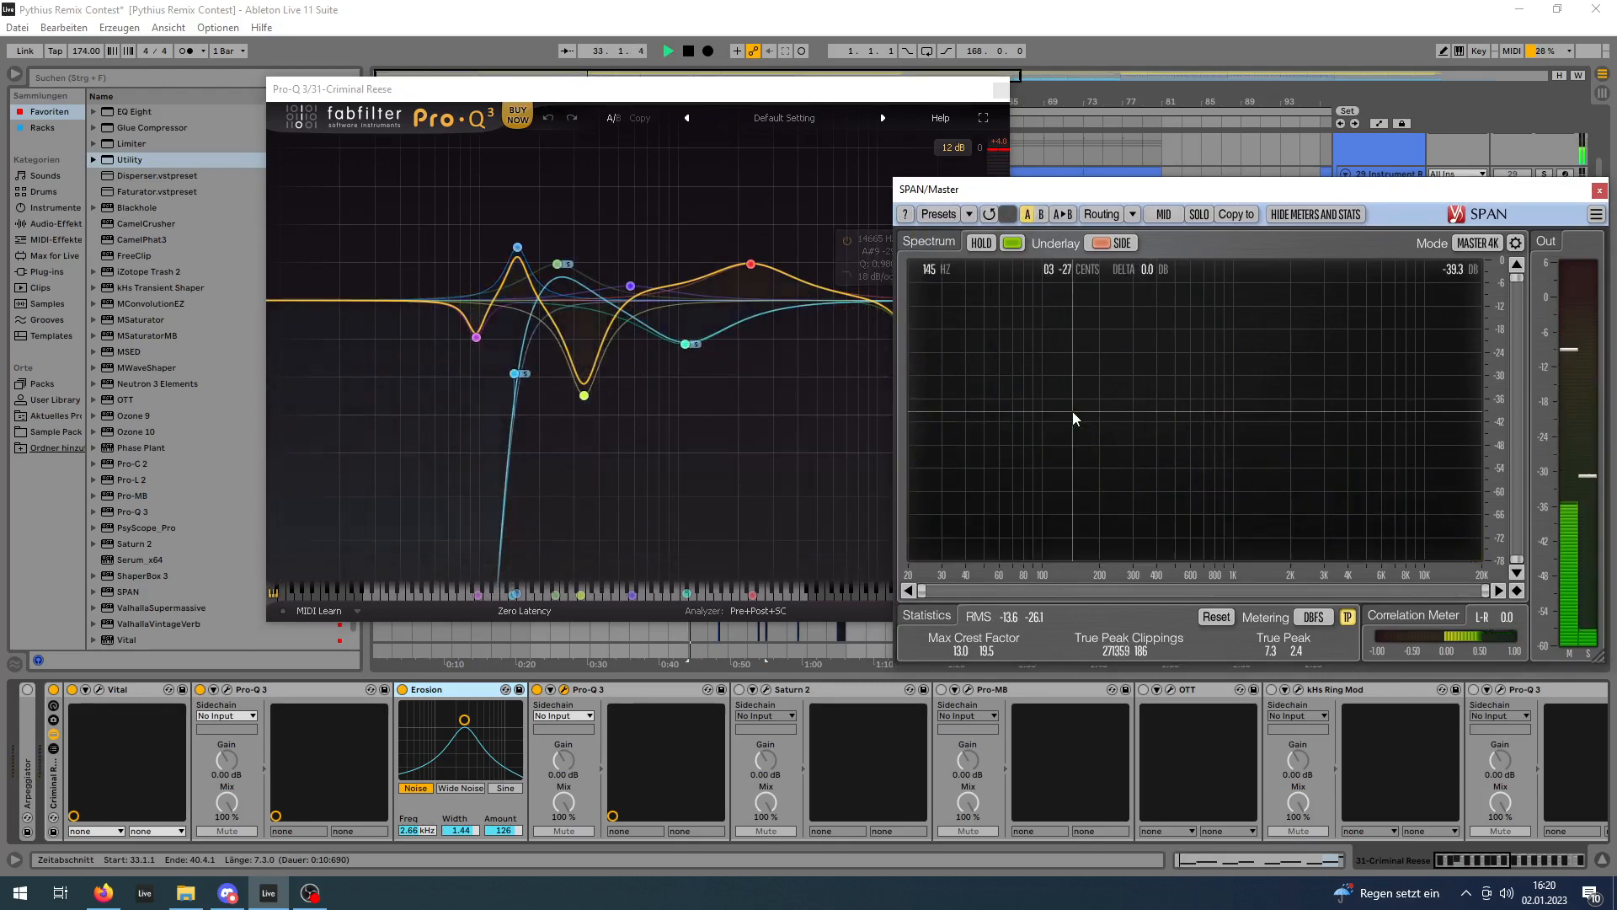
# Play the bass in short bursts and compare its low-frequency peaks in Pro-Q 3 and SPAN.
pyautogui.press('space')
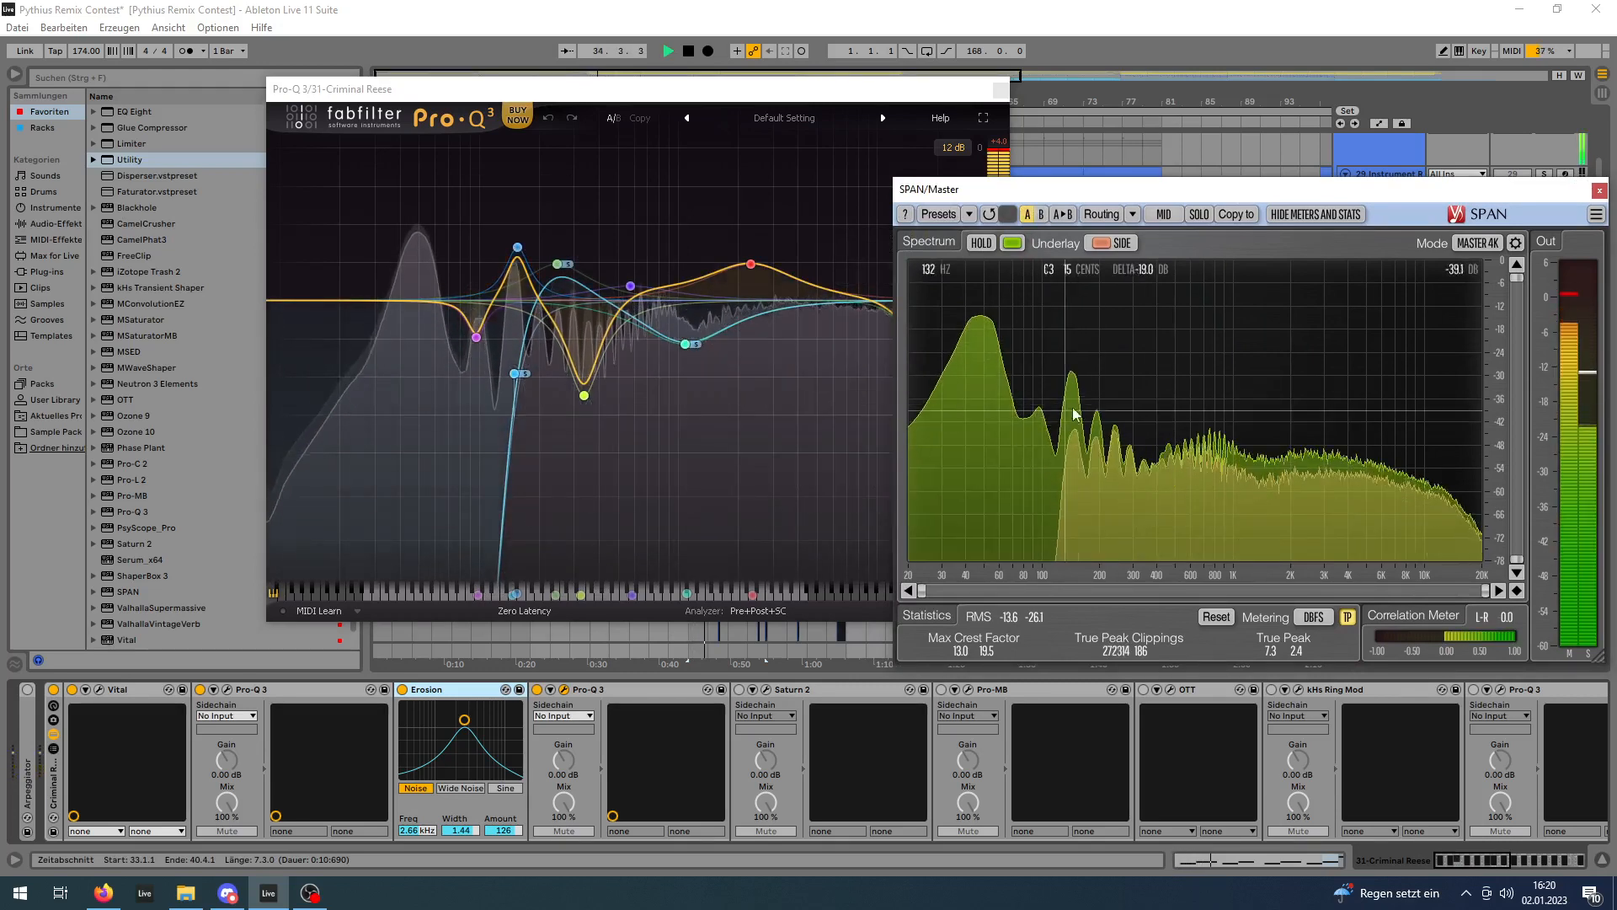
pyautogui.press('space')
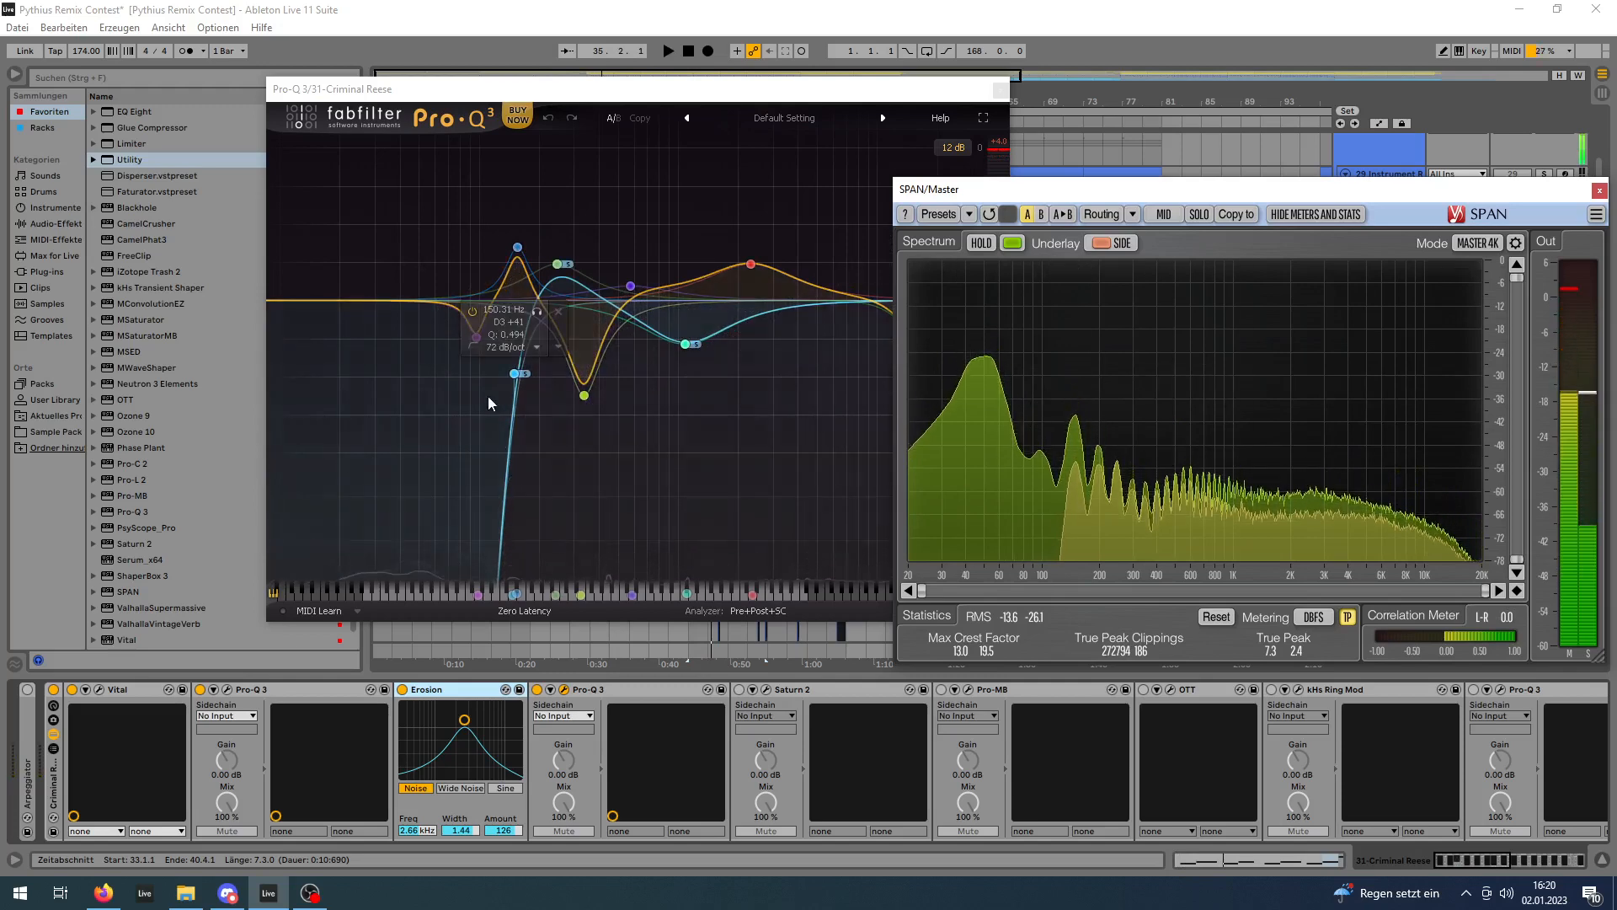
pyautogui.press('space')
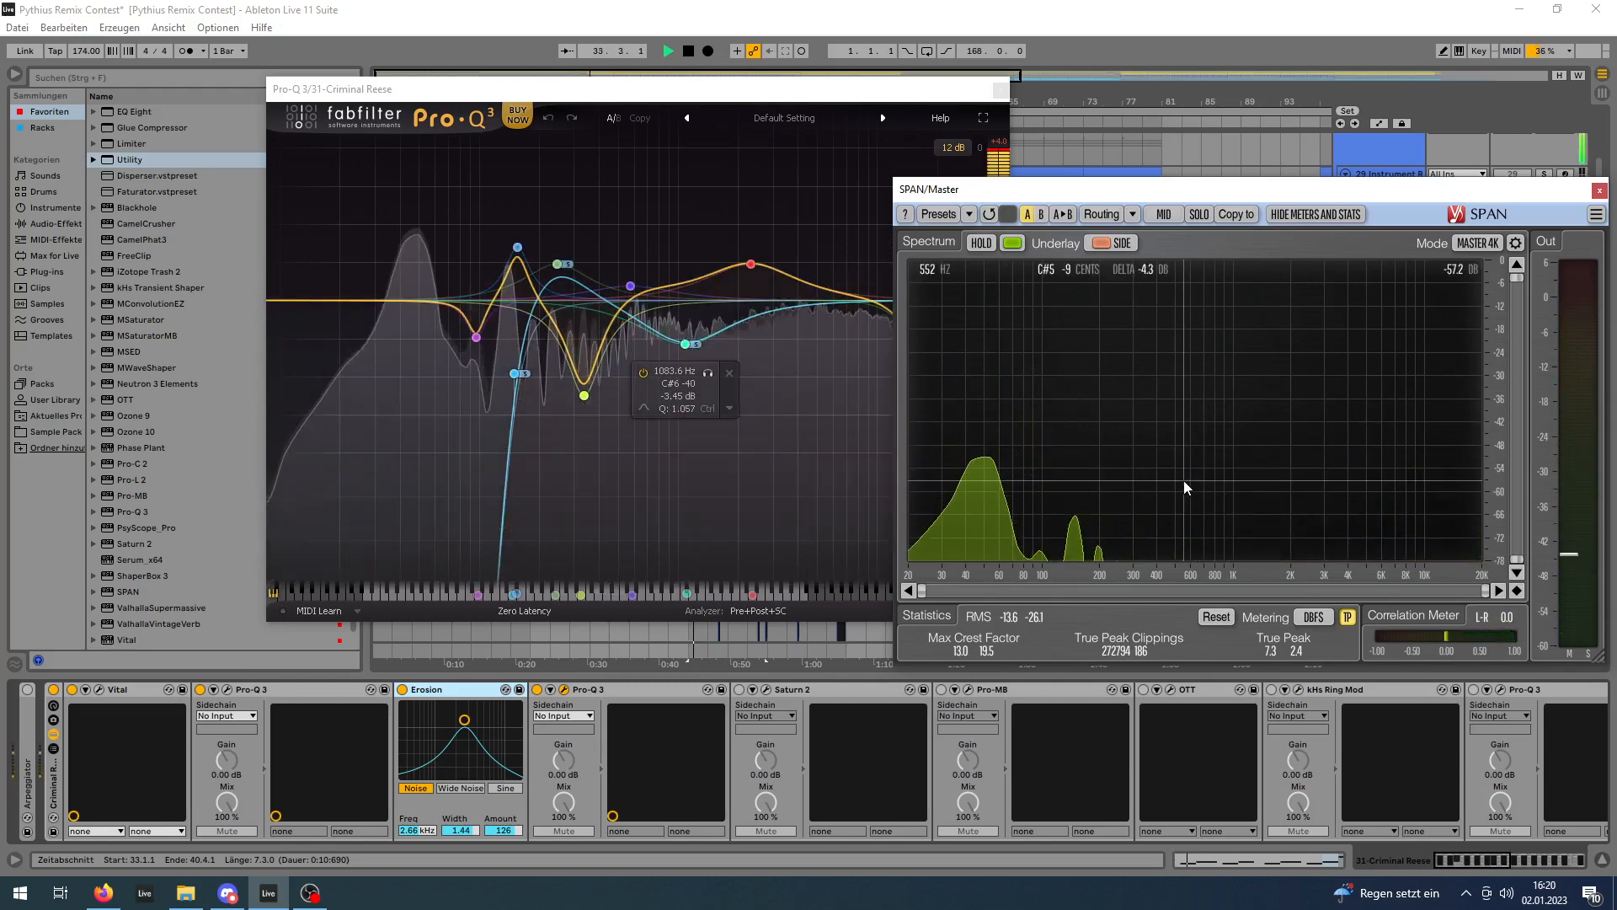
pyautogui.press('space')
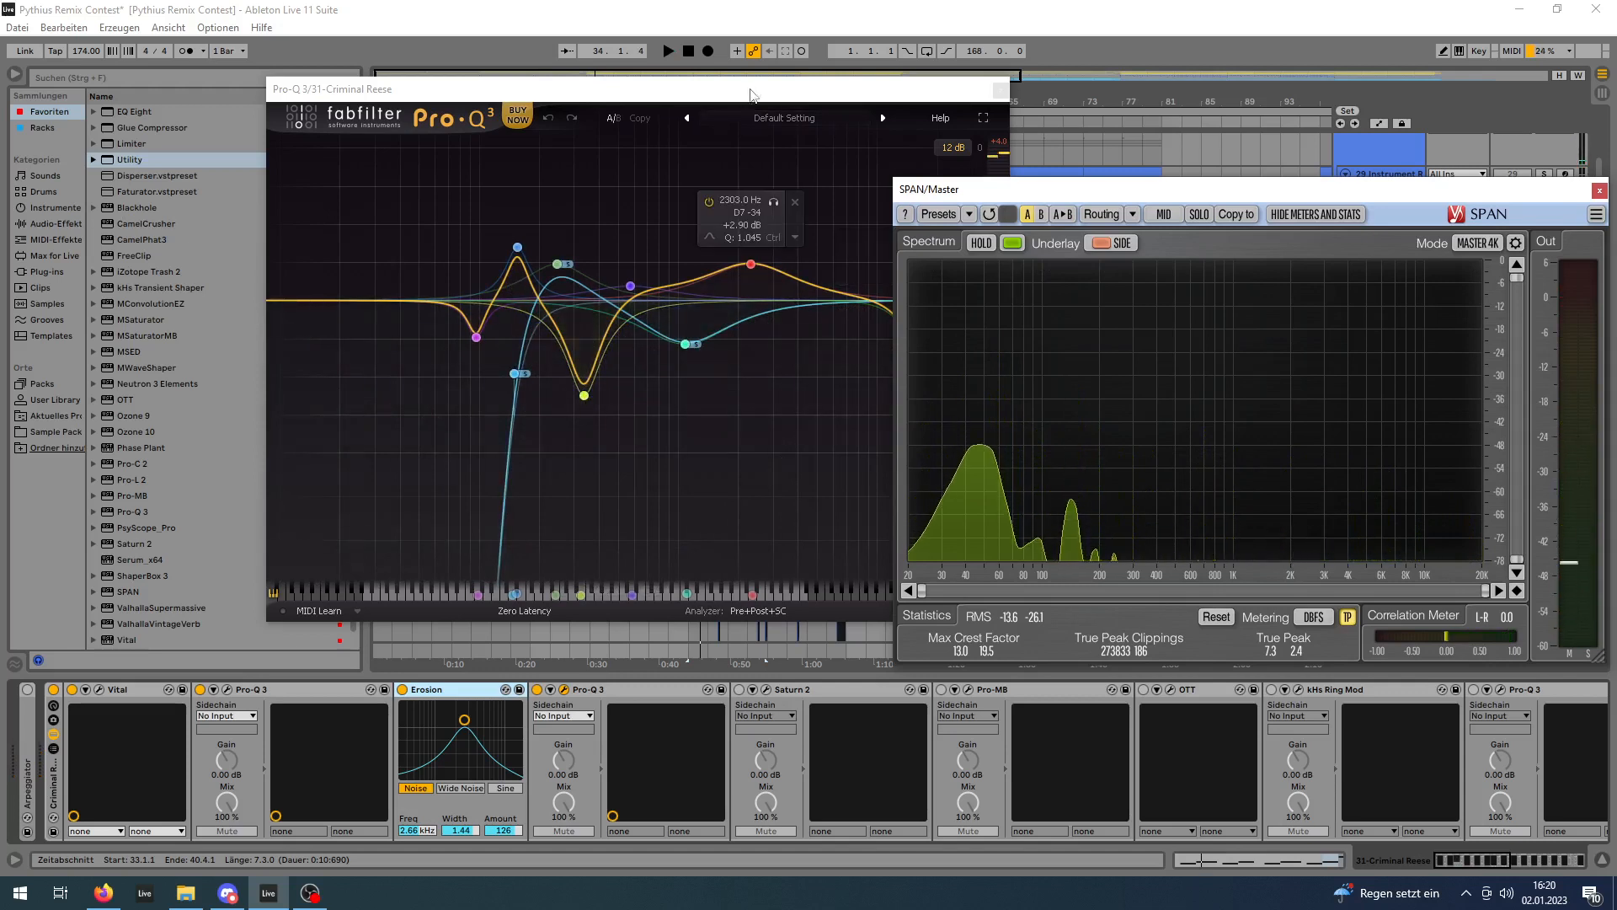
# Move Pro-Q 3 clear of SPAN to check its side dip and high bands against the spectrum during playback, and close it.
pyautogui.moveTo(751, 91); pyautogui.dragTo(649, 91)
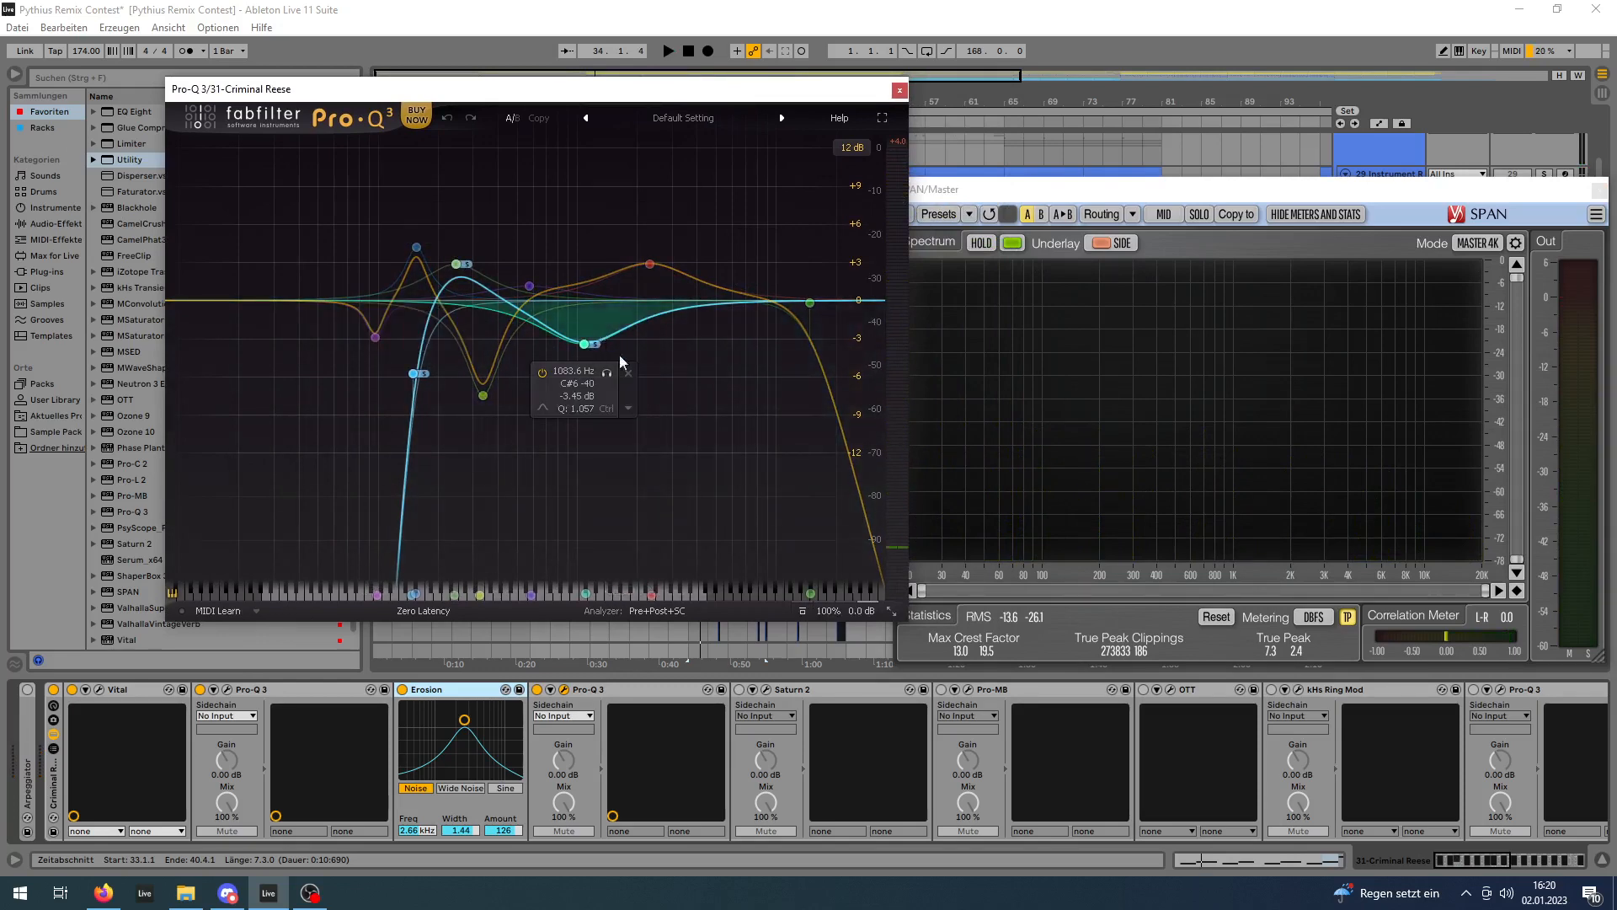
pyautogui.click(1408, 480)
pyautogui.press('space')
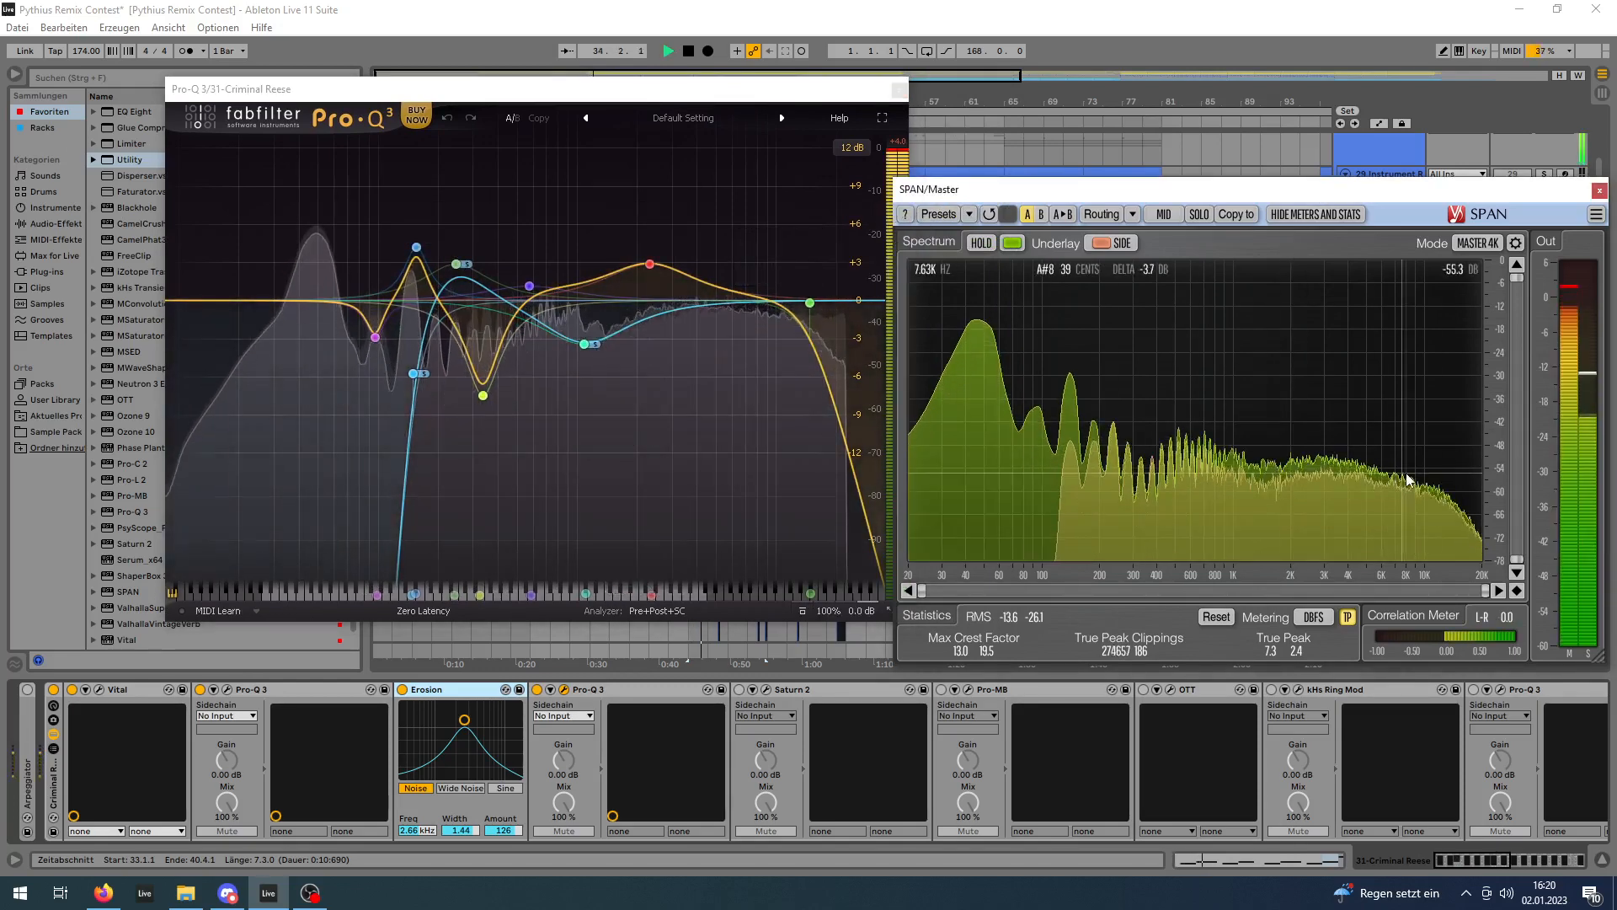
pyautogui.press('space')
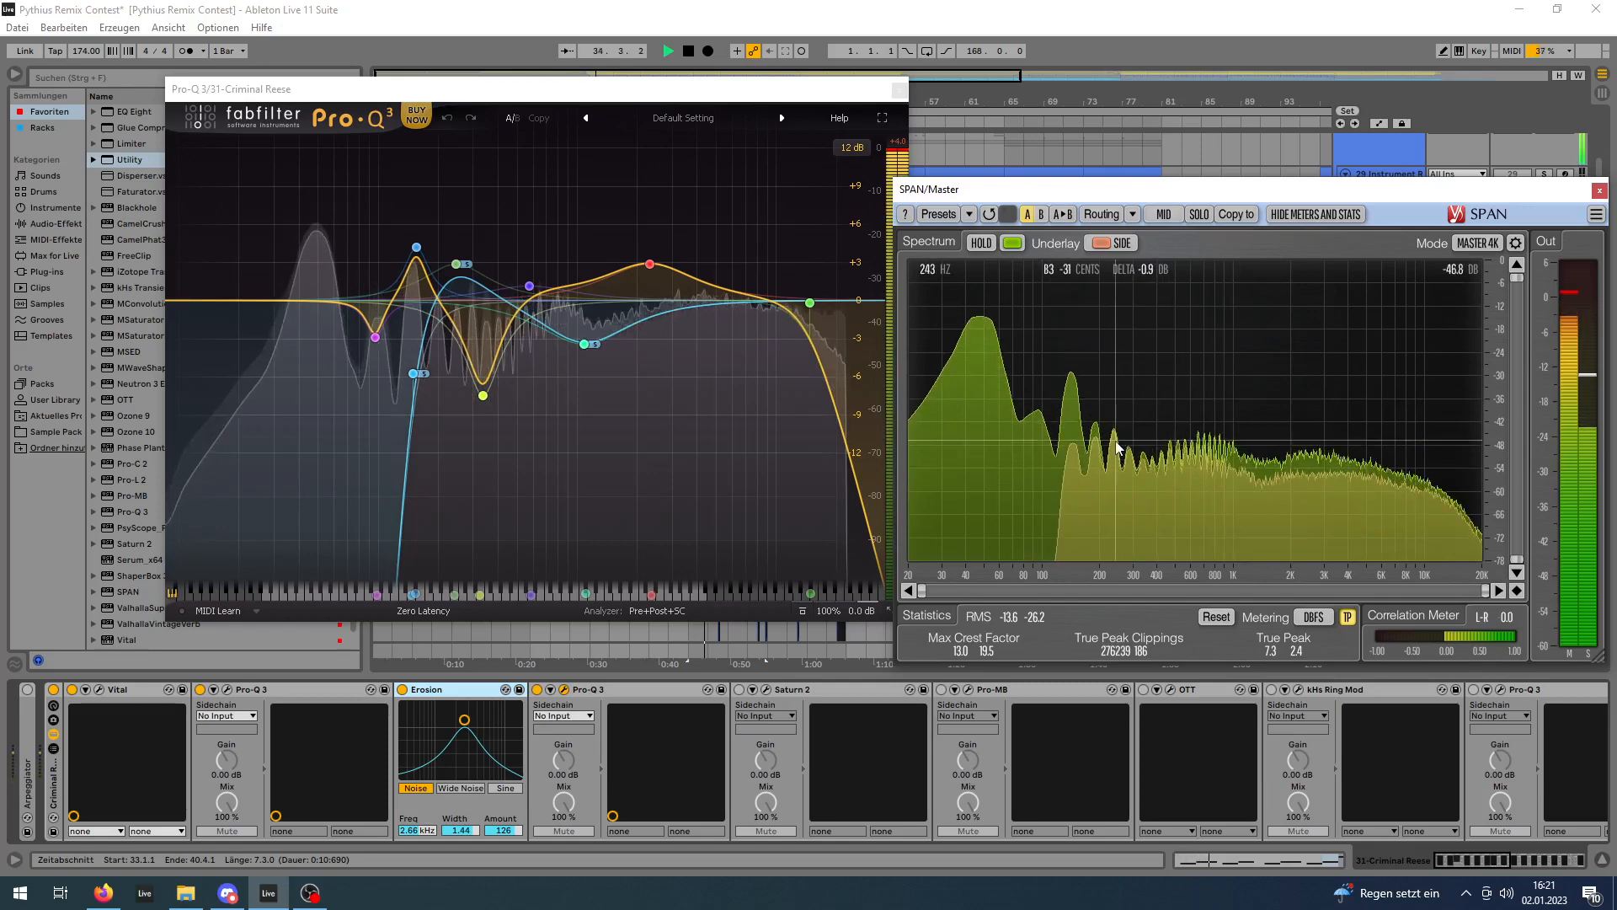
pyautogui.press('space')
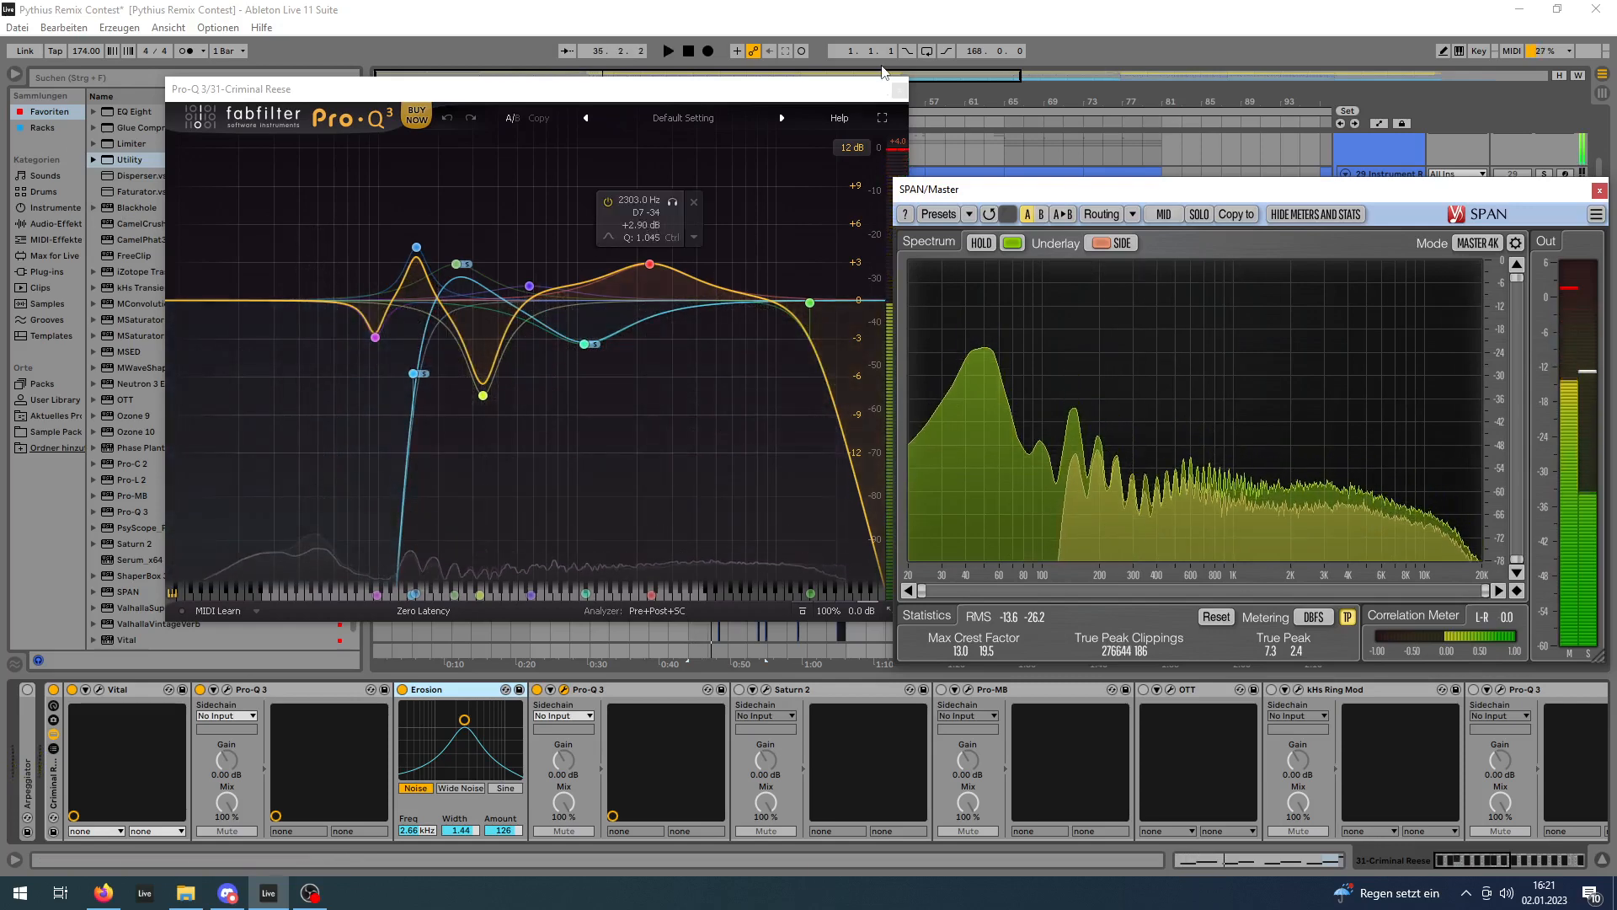
pyautogui.click(900, 89)
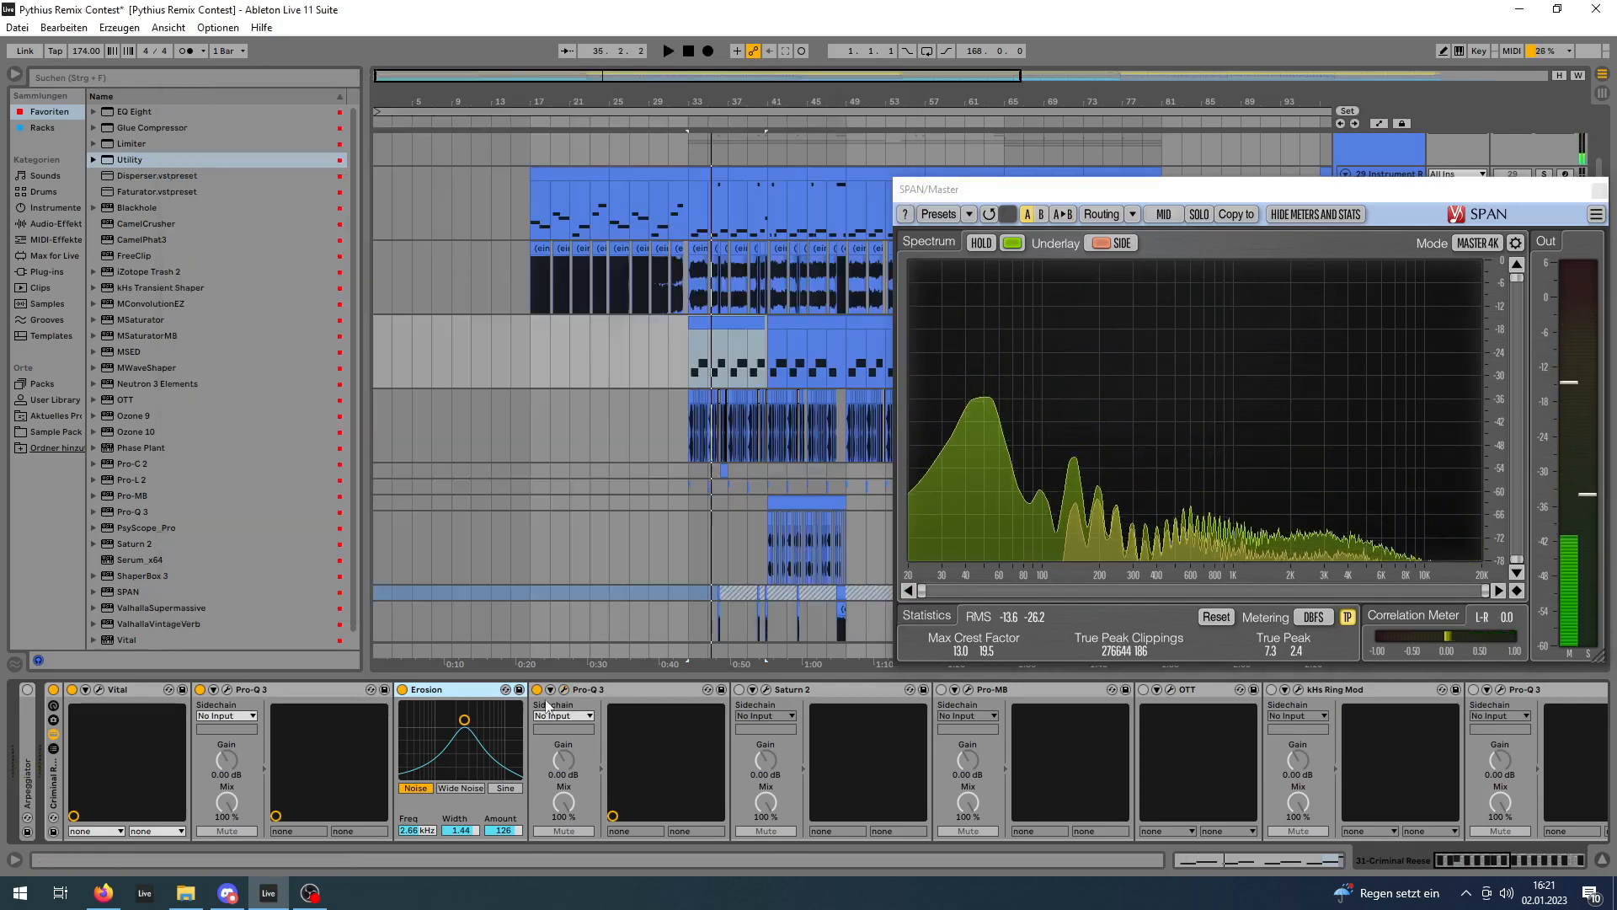
# Switch on Saturn 2, inspect its three-band Warm Tape saturation in a window beside SPAN, and hide the window.
pyautogui.click(768, 689)
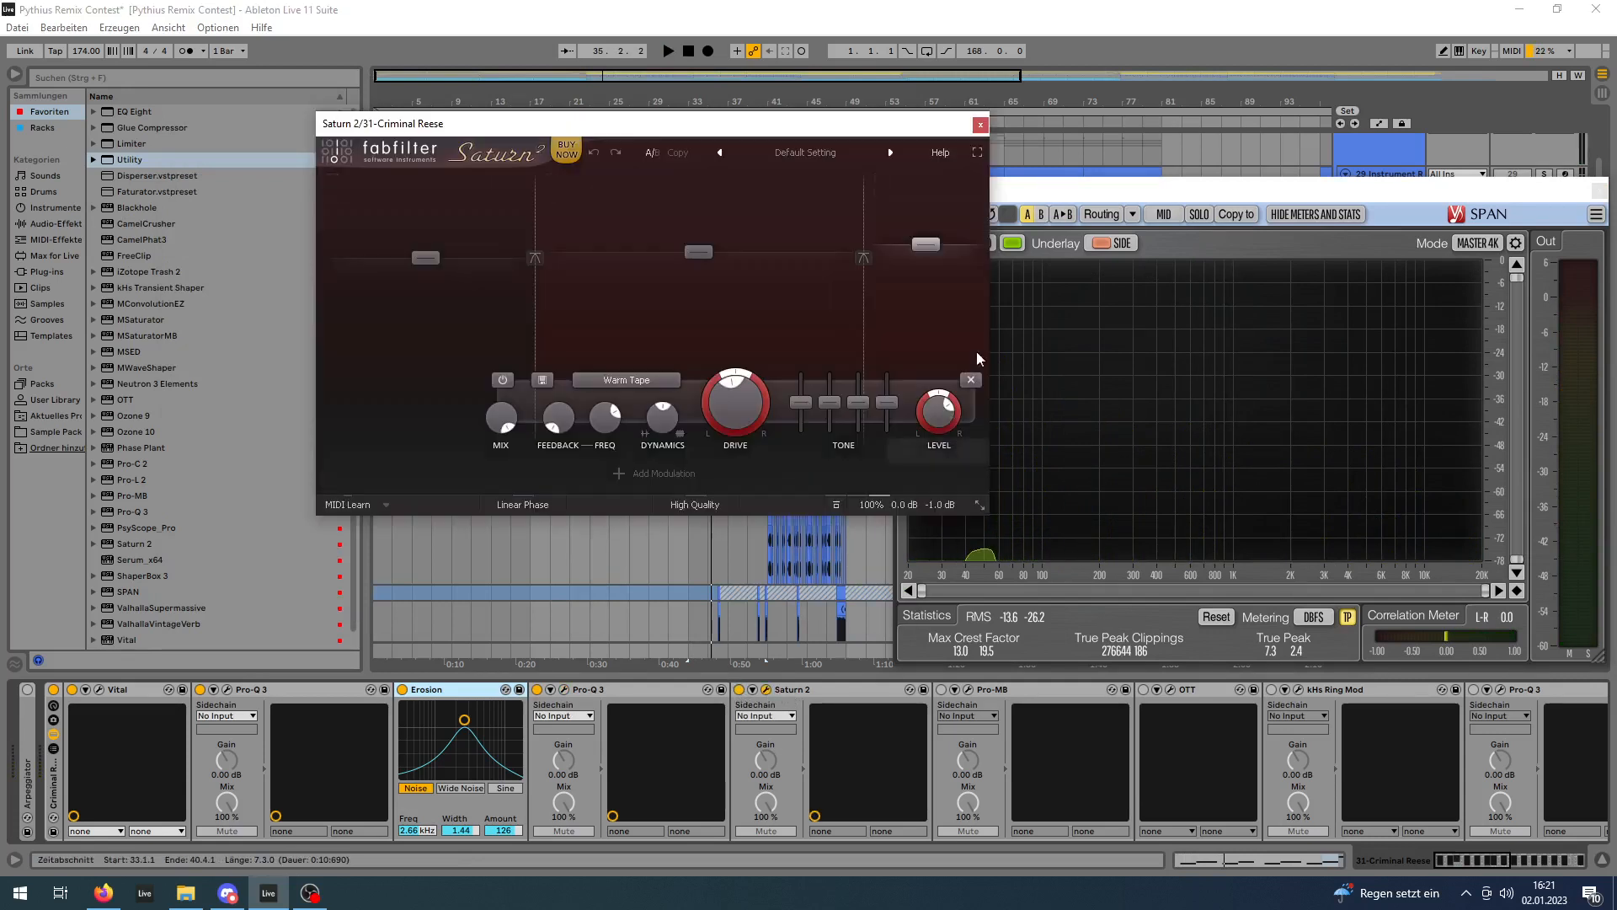
pyautogui.moveTo(822, 130); pyautogui.dragTo(629, 175)
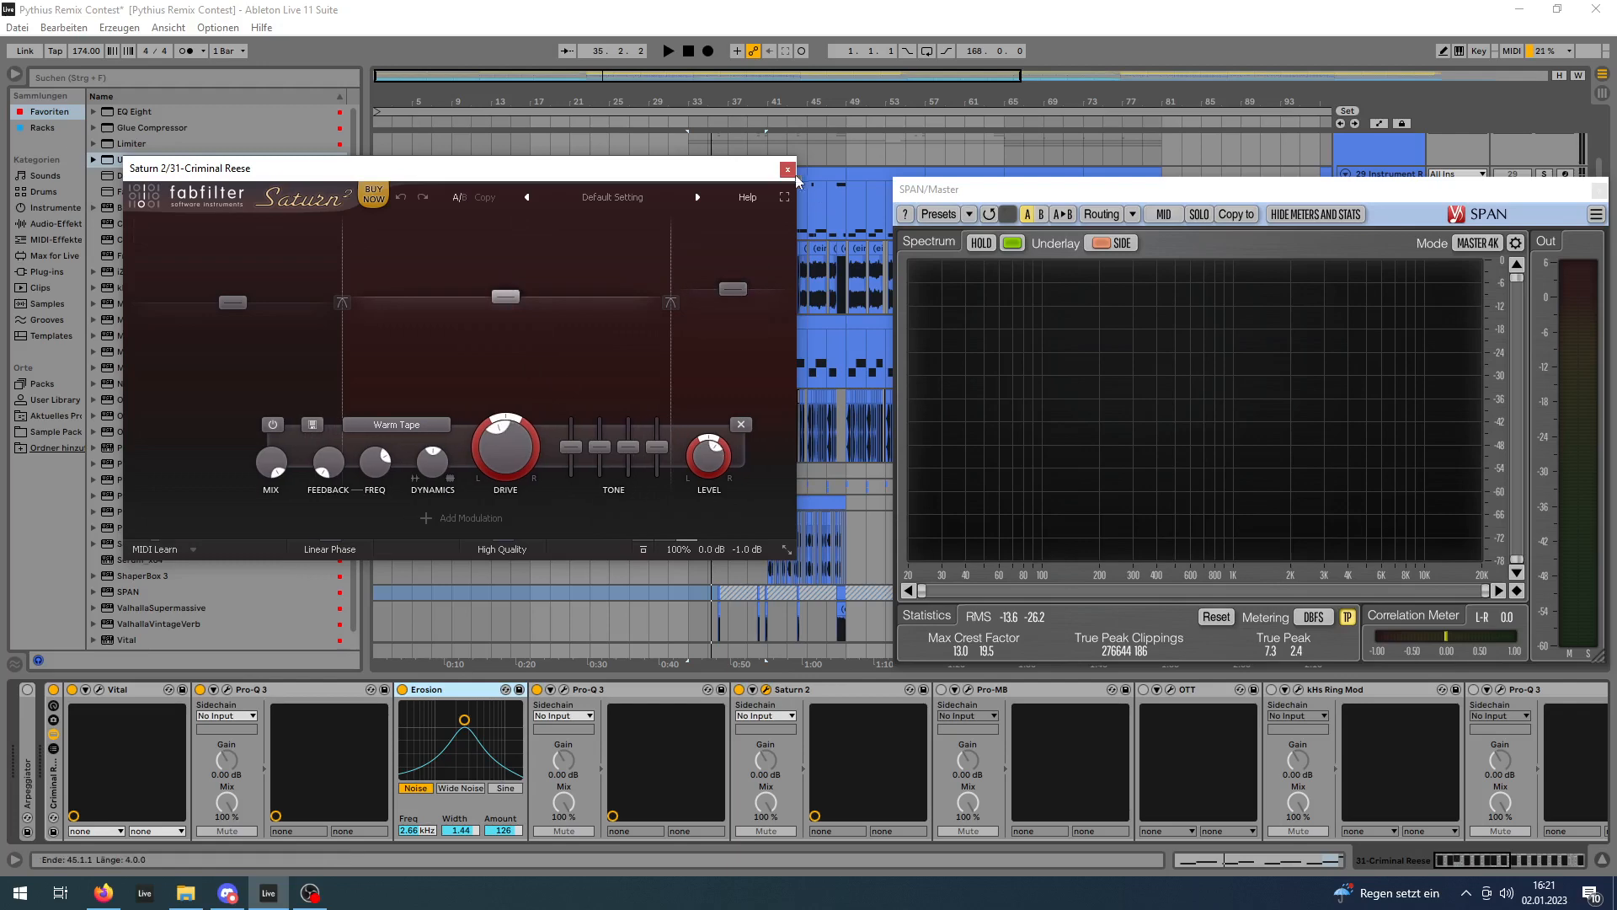
pyautogui.hotkey('ctrl', 'alt', 'p')
# Play the bass with Saturn 2 off and on, comparing both in SPAN, and leave it switched on.
pyautogui.press('space')
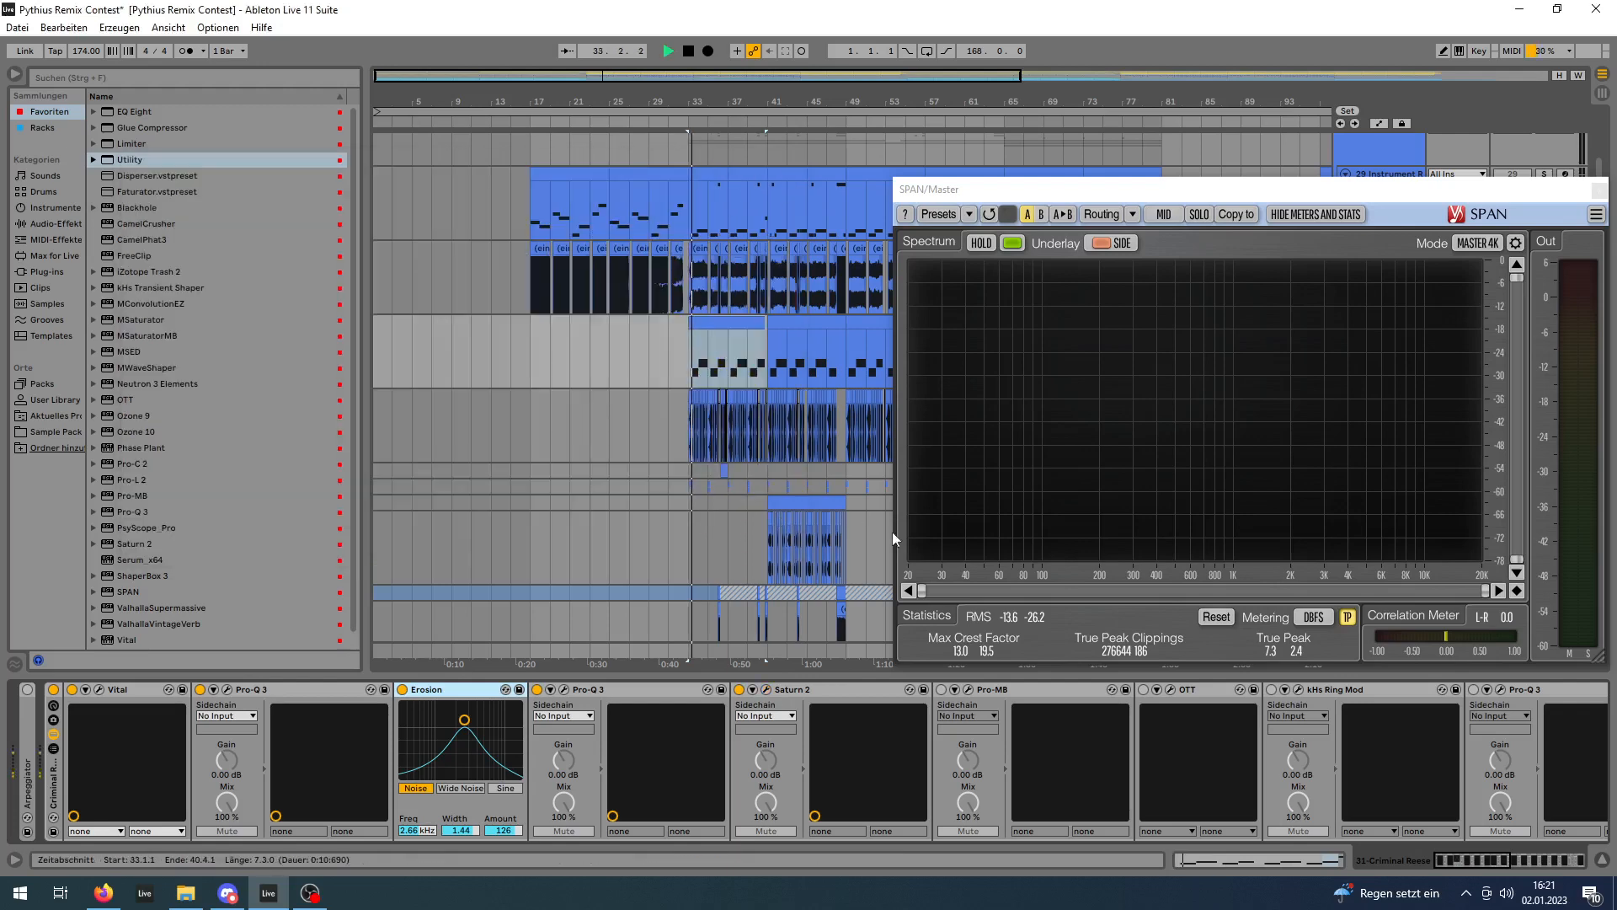
pyautogui.click(740, 690)
pyautogui.press('space')
pyautogui.press('space')
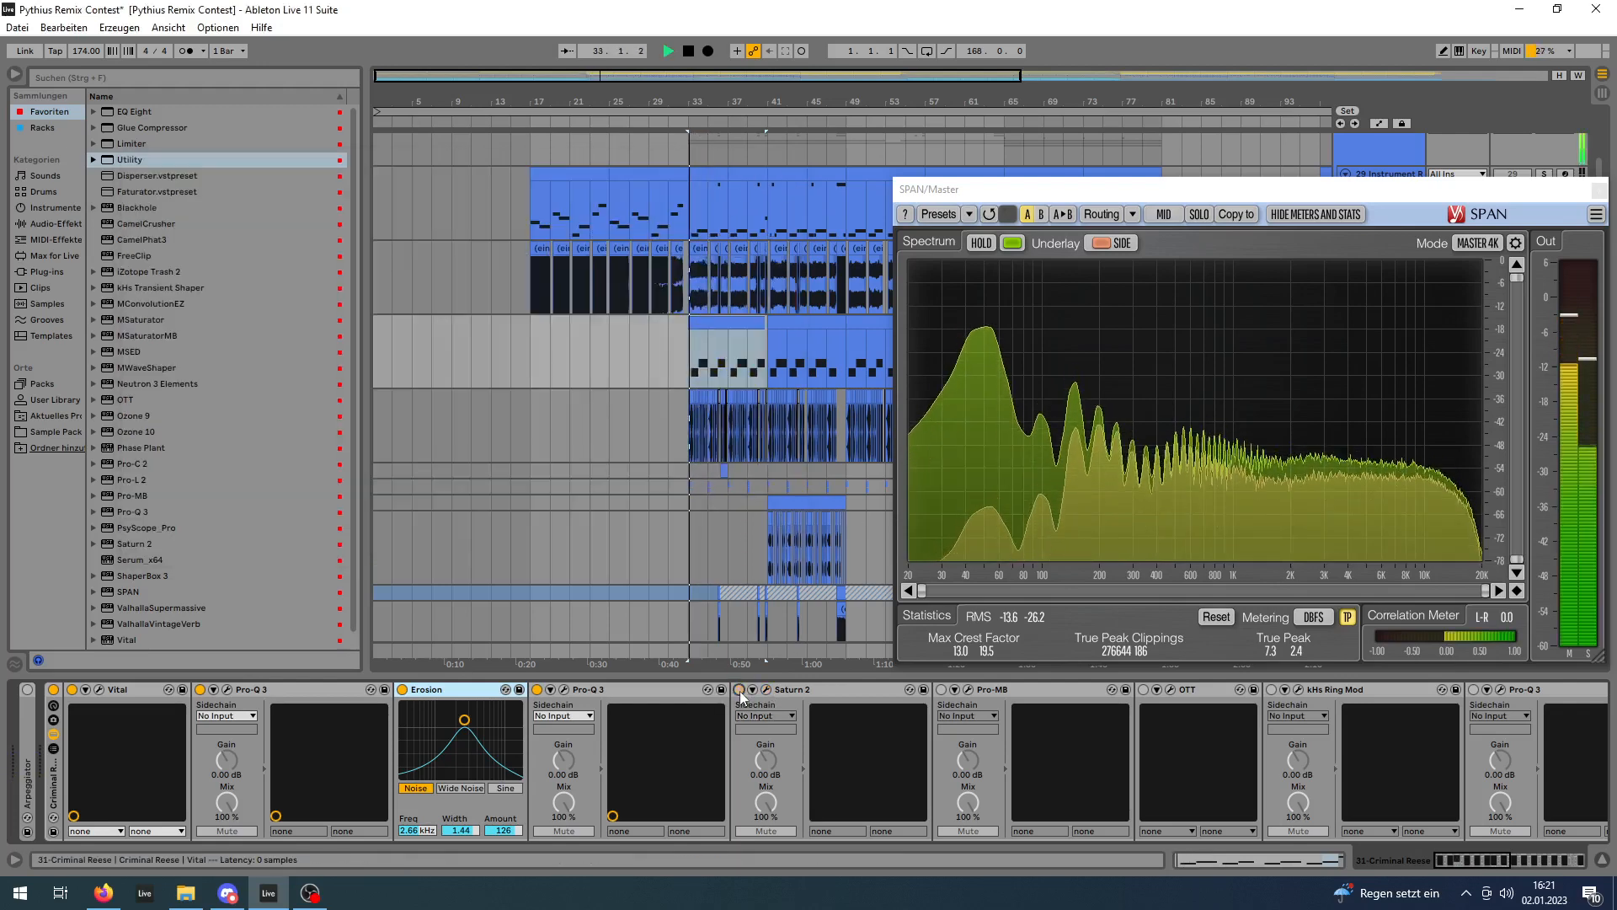
pyautogui.click(740, 690)
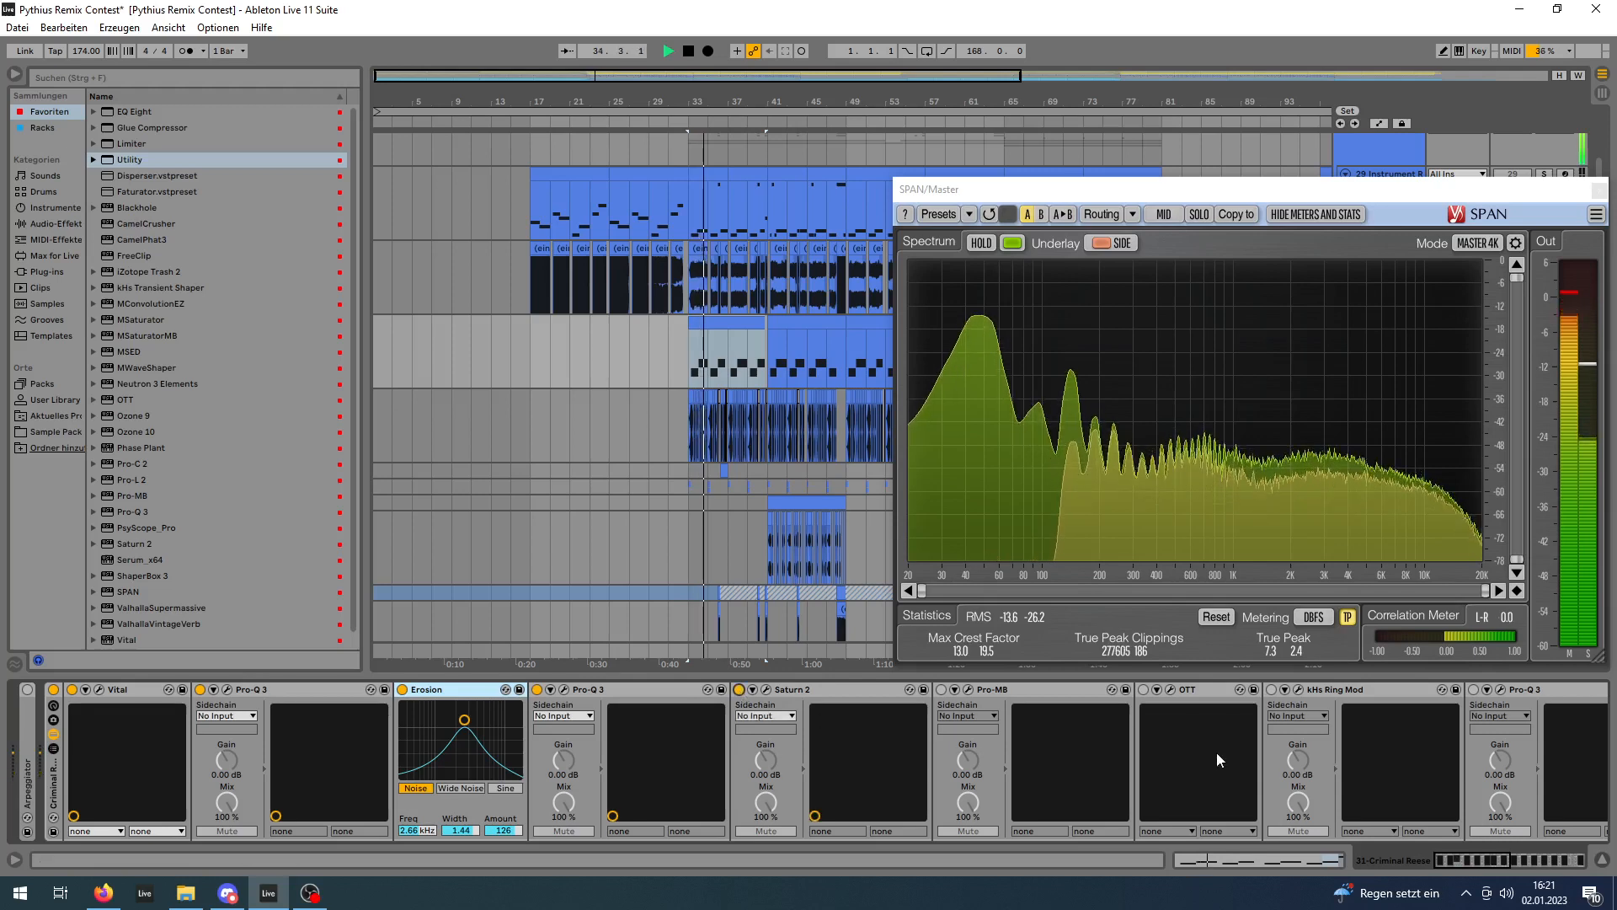
pyautogui.press('space')
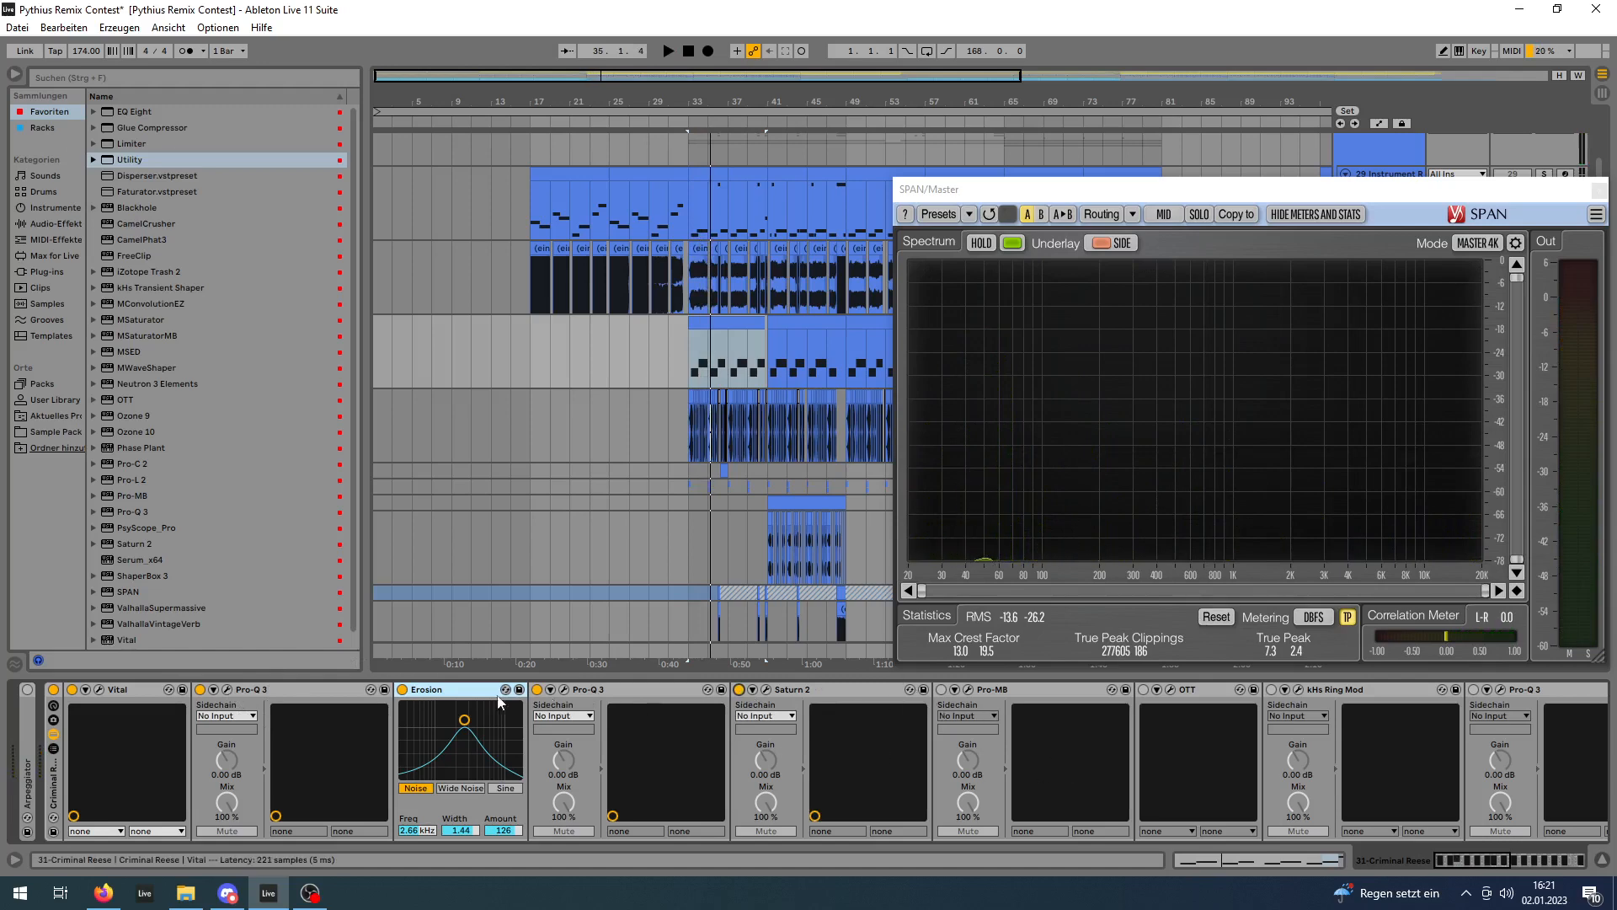
# Switch on Pro-MB and place its window clear of the SPAN analyzer while briefly playing the bass.
pyautogui.click(941, 690)
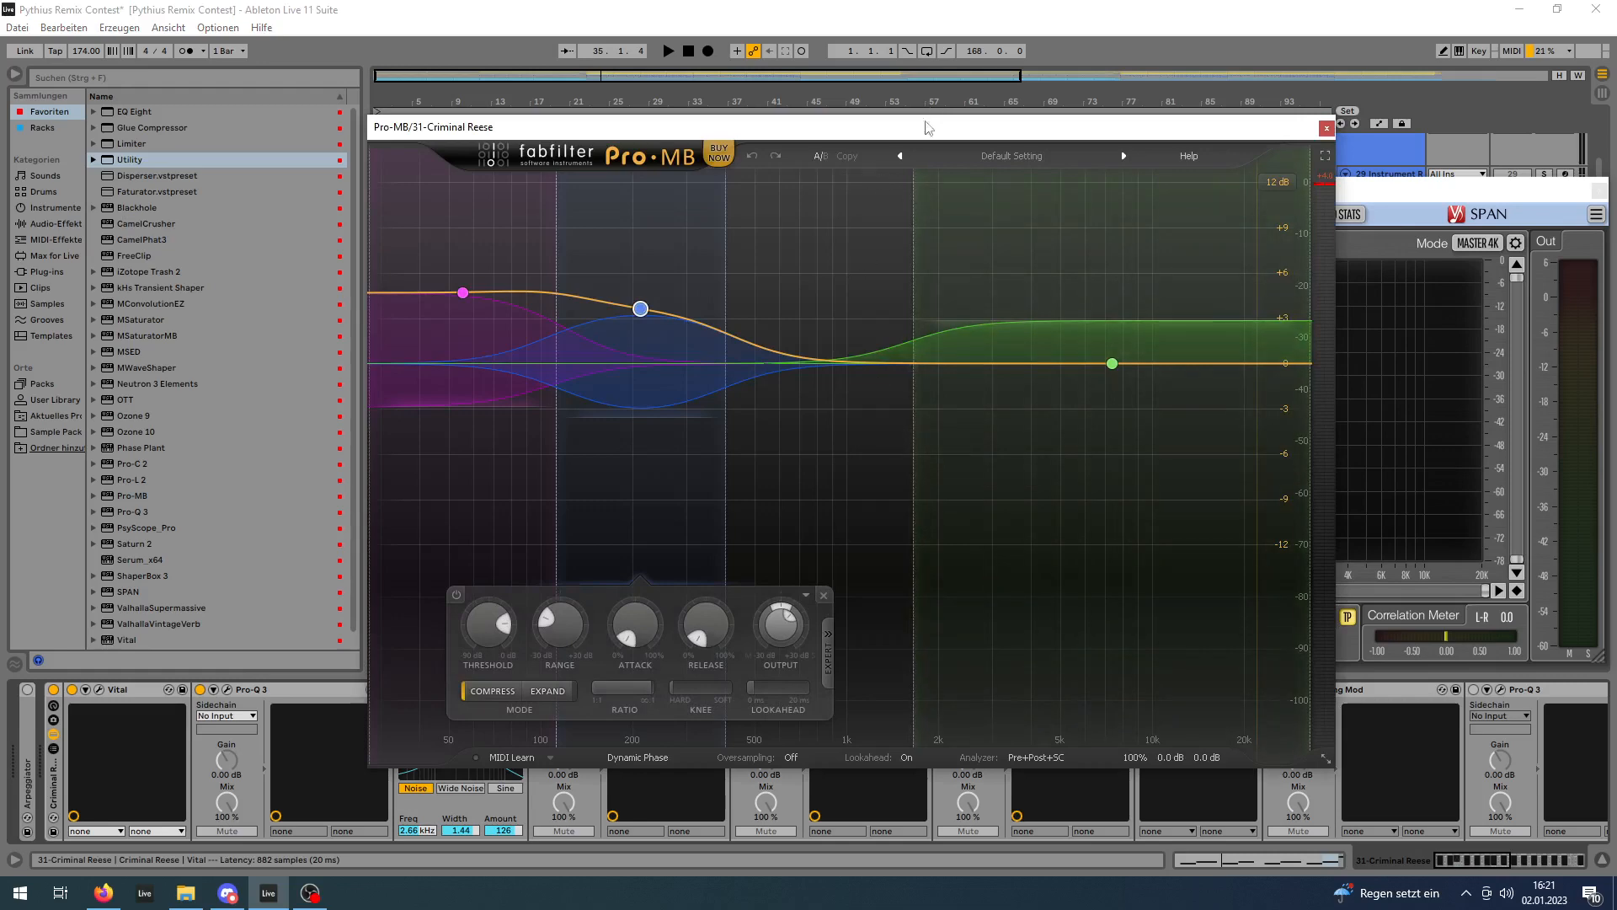
pyautogui.moveTo(925, 124); pyautogui.dragTo(665, 68)
pyautogui.press('space')
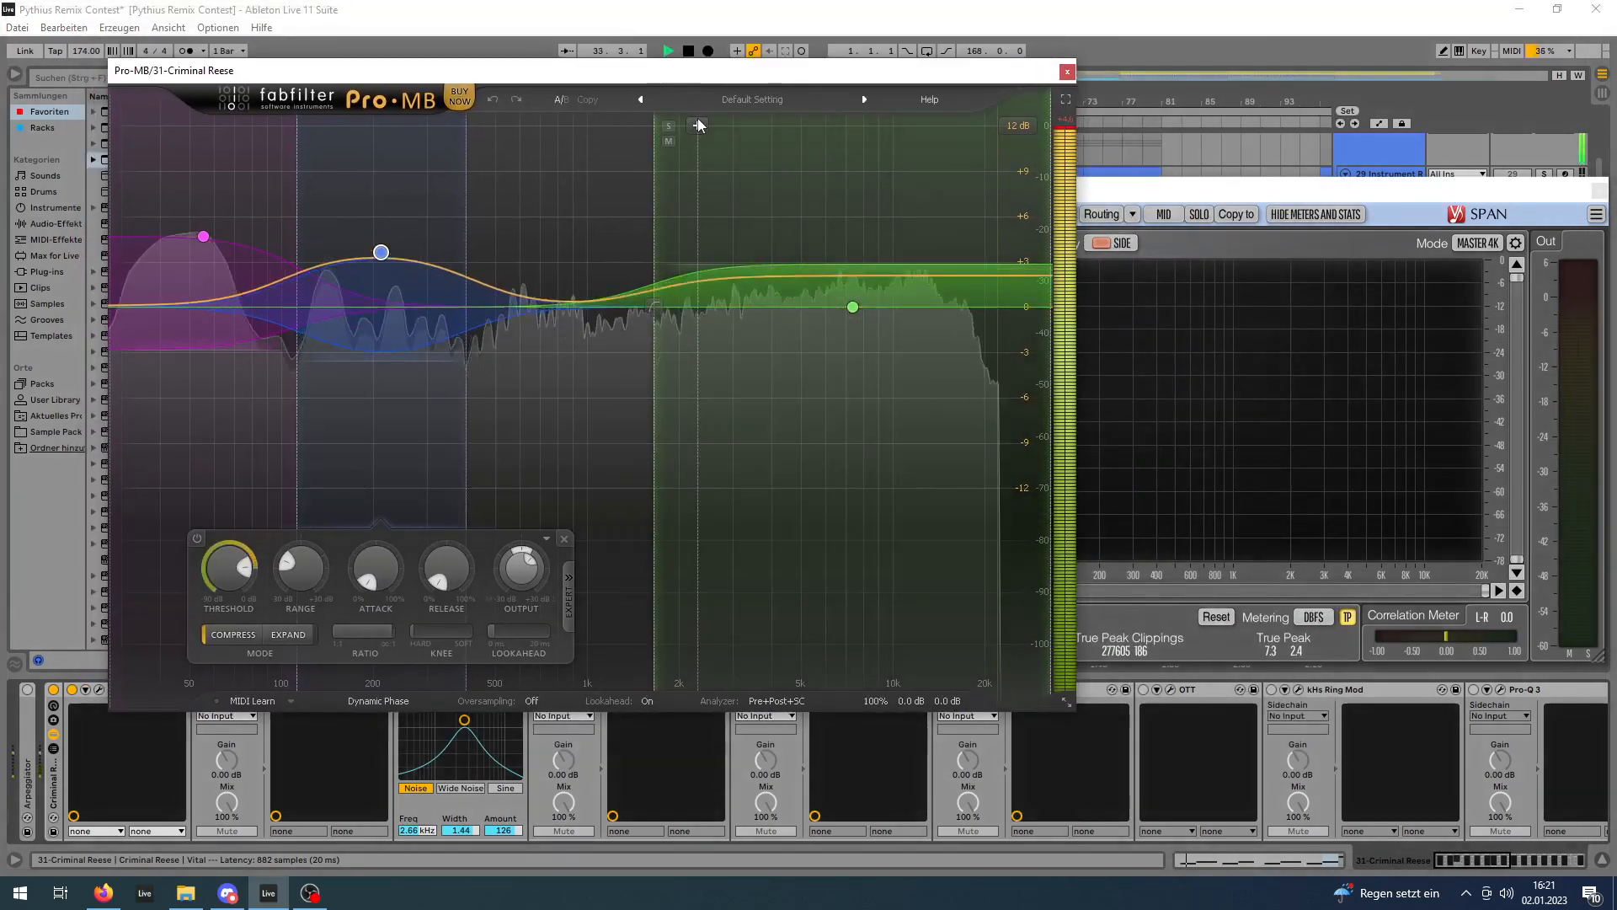
pyautogui.press('space')
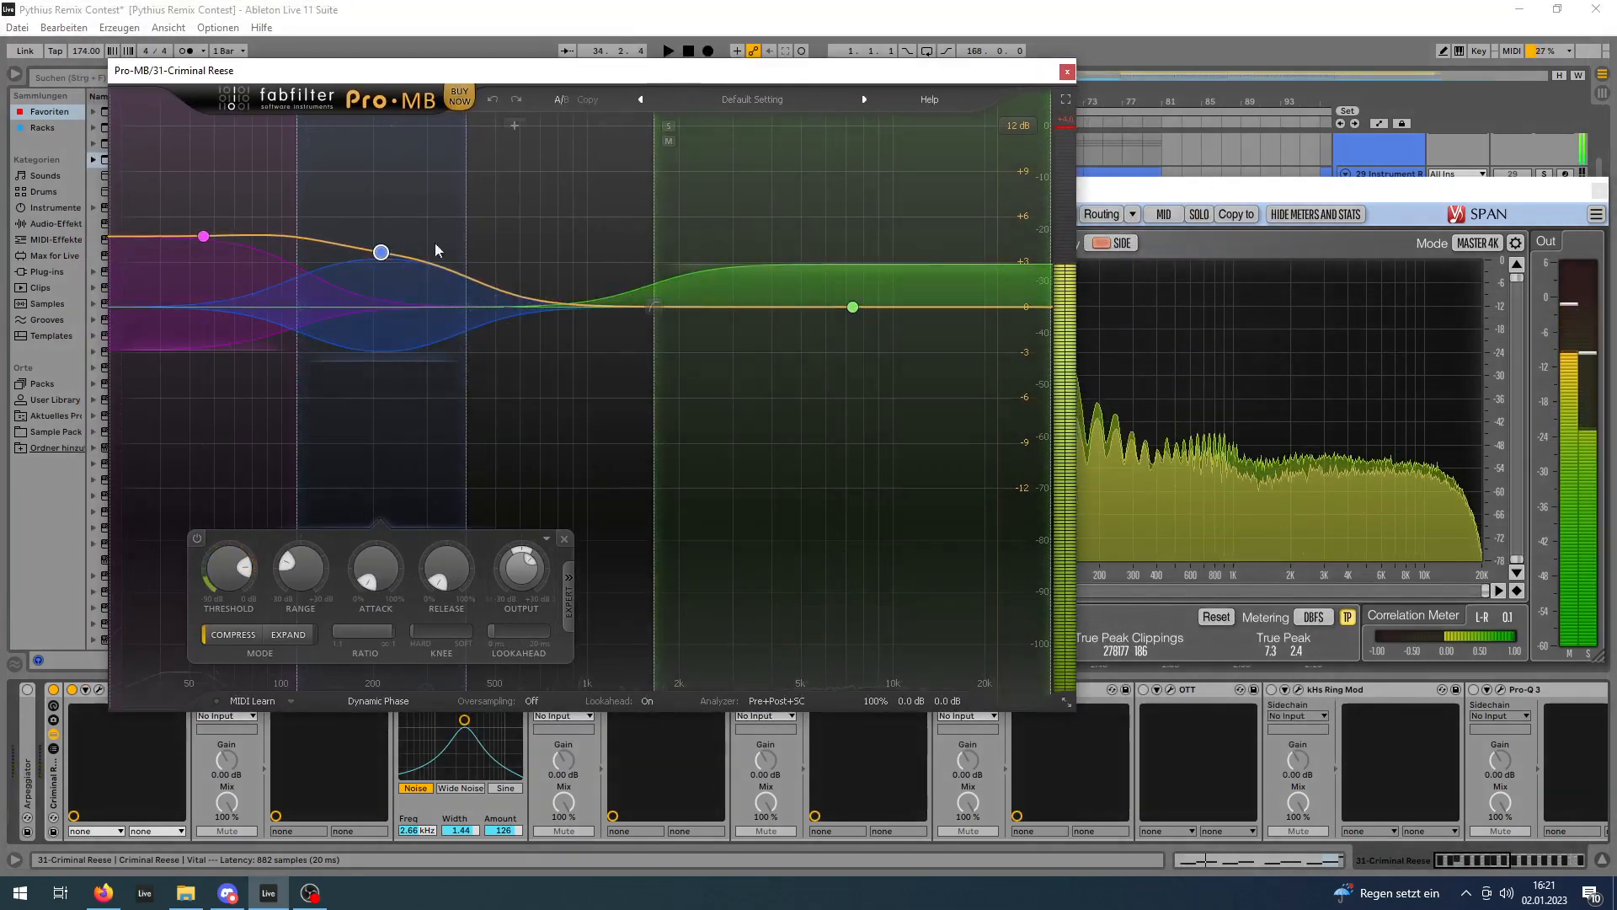
pyautogui.moveTo(387, 70); pyautogui.dragTo(499, 76)
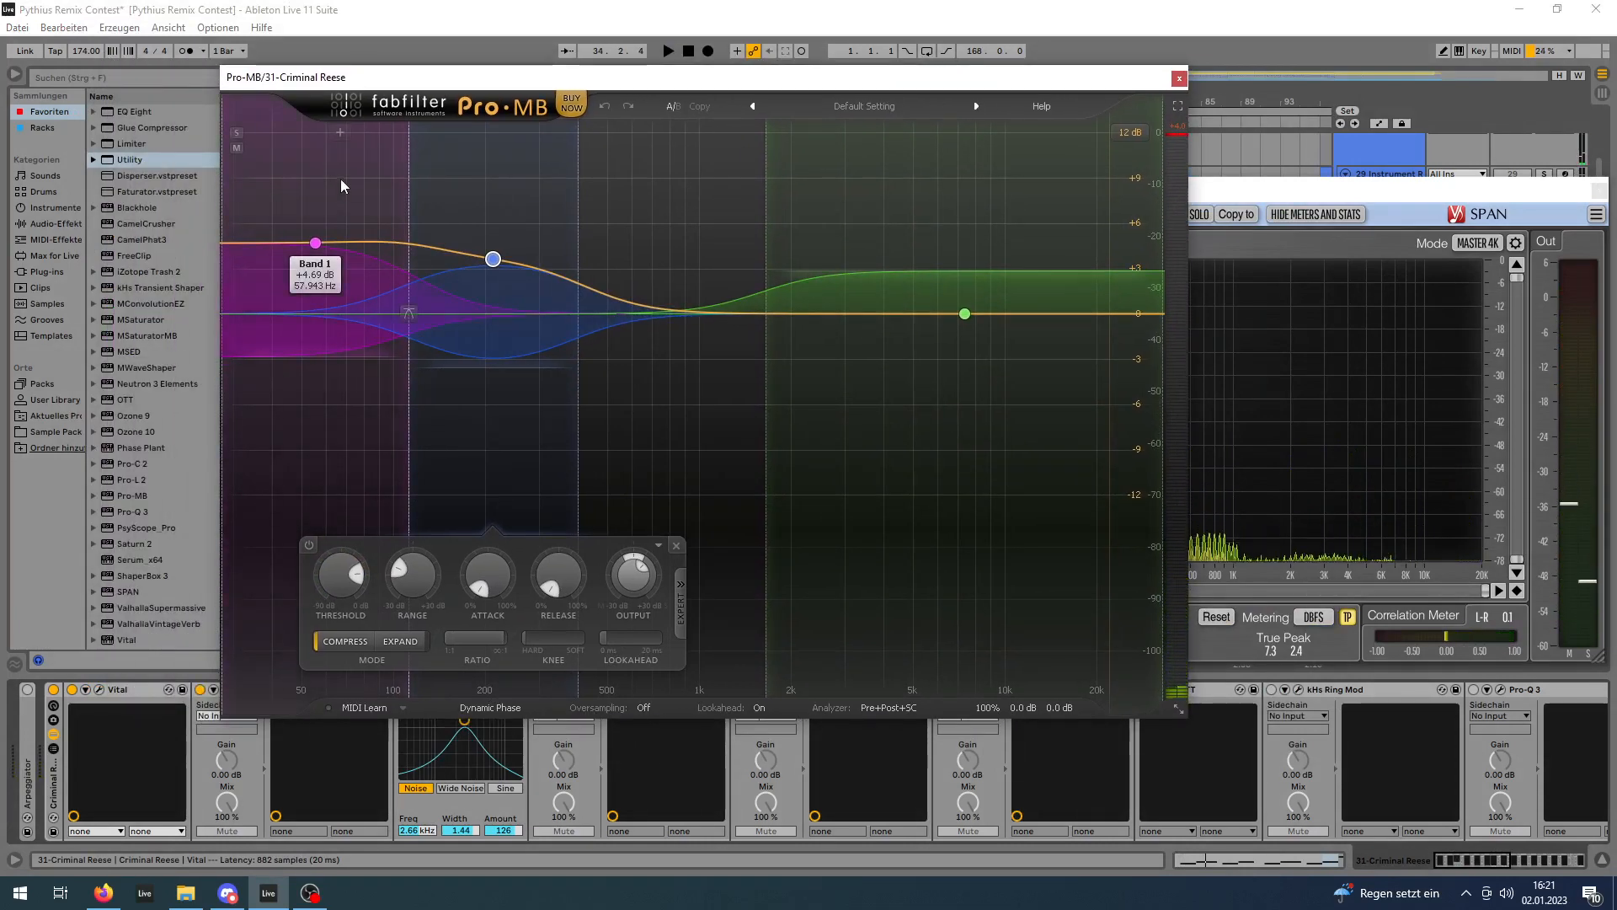
# Select Pro-MB's lowest band and examine how it compresses the sub during repeated playback.
pyautogui.click(326, 446)
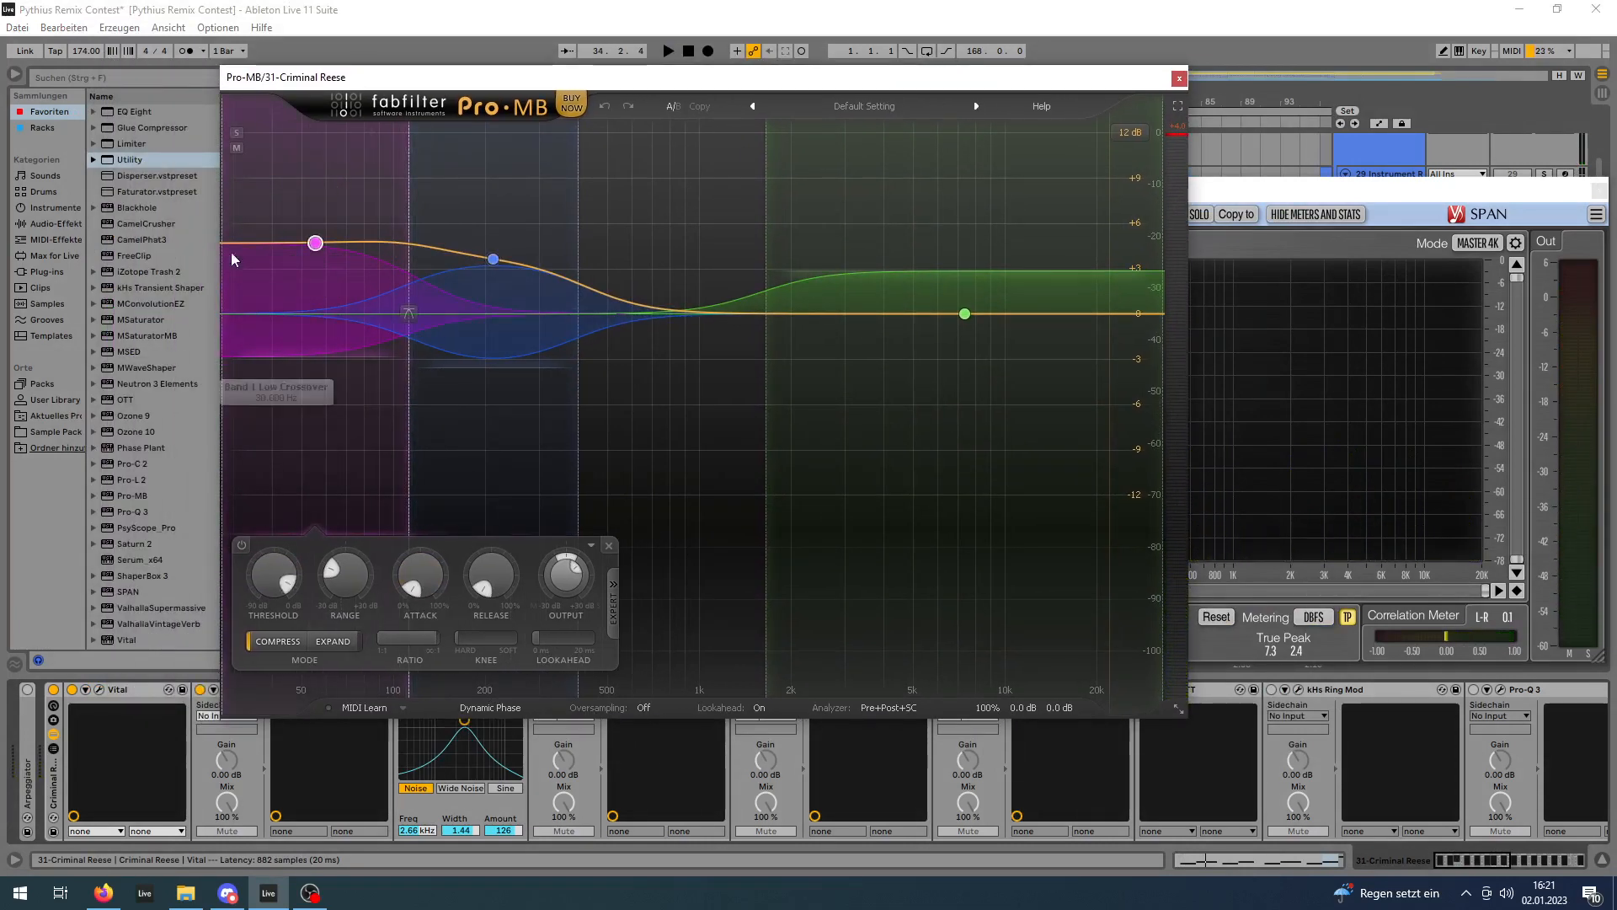
pyautogui.press('space')
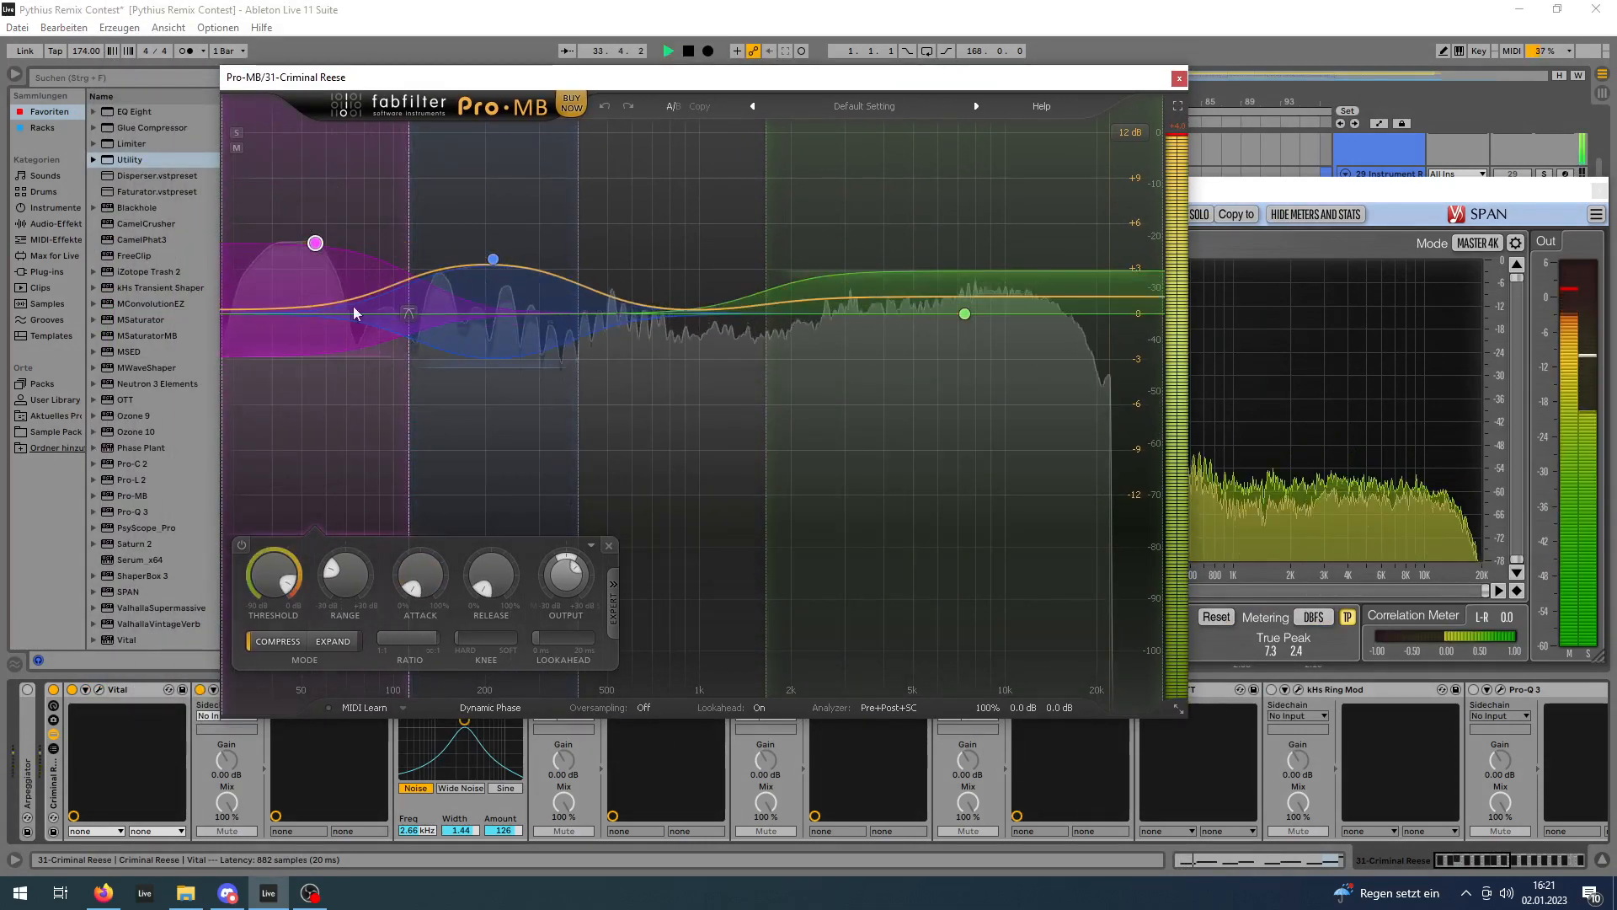
pyautogui.press('space')
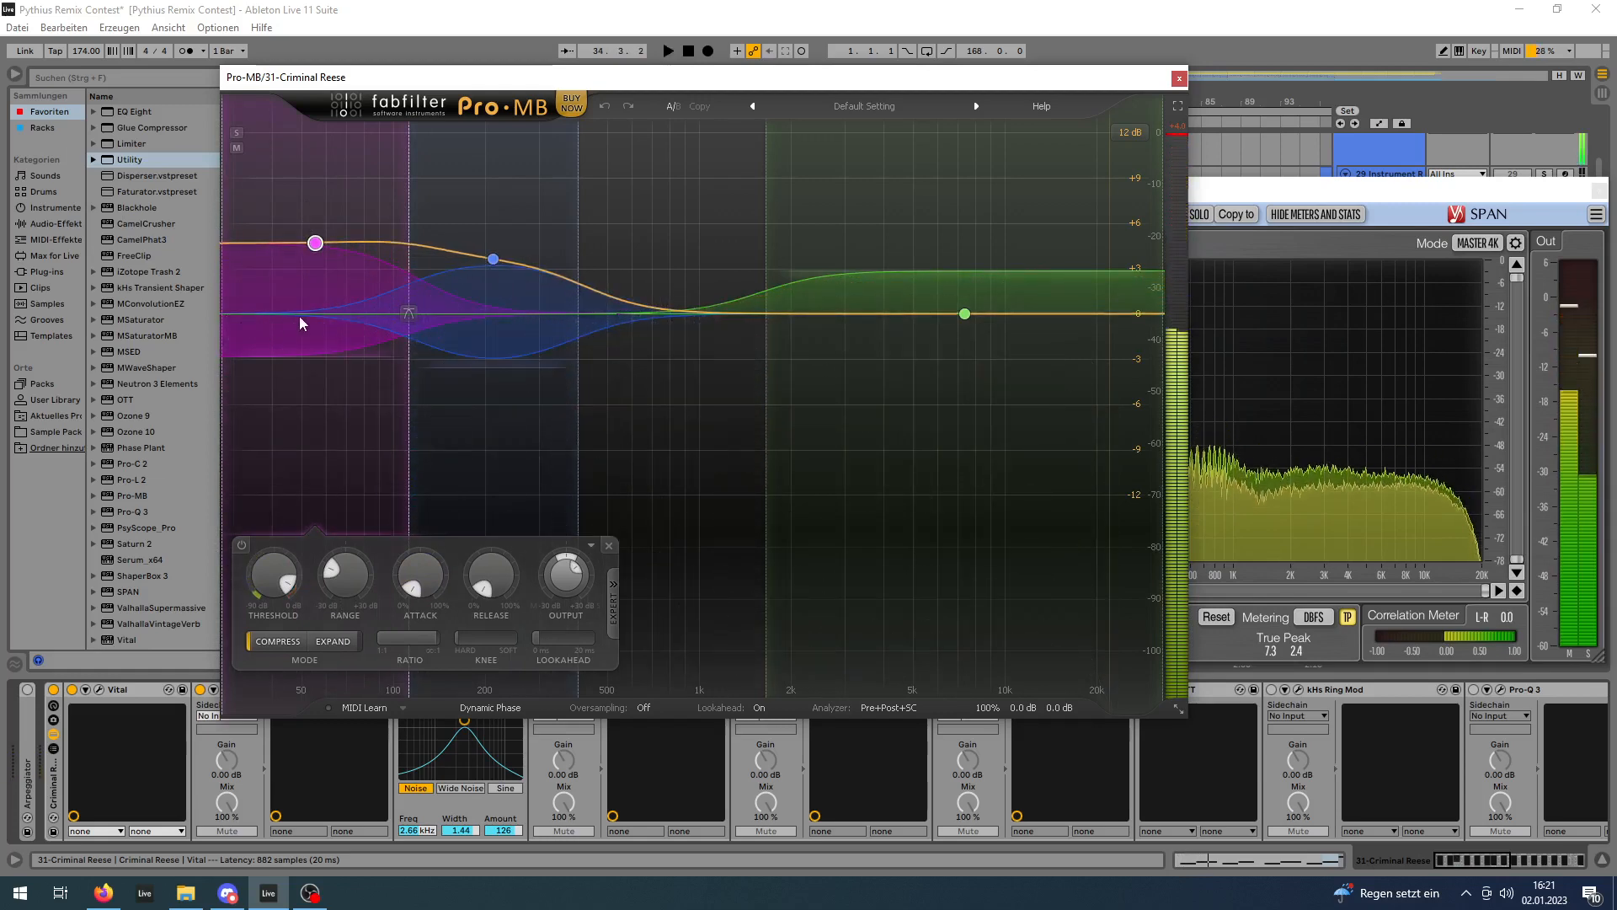
pyautogui.press('space')
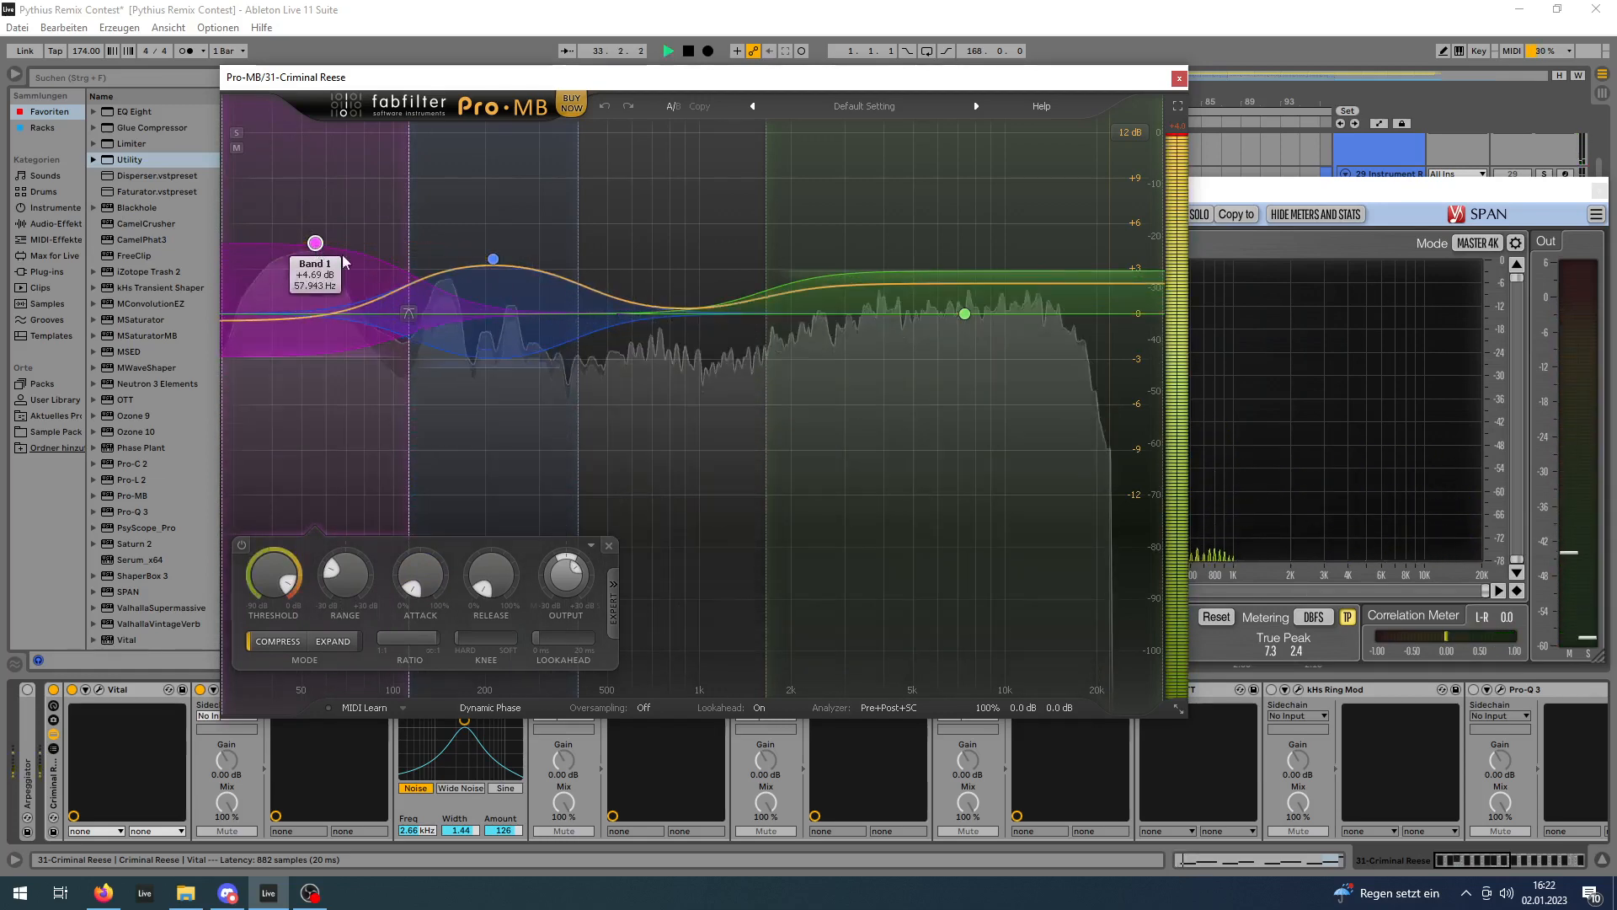
pyautogui.press('space')
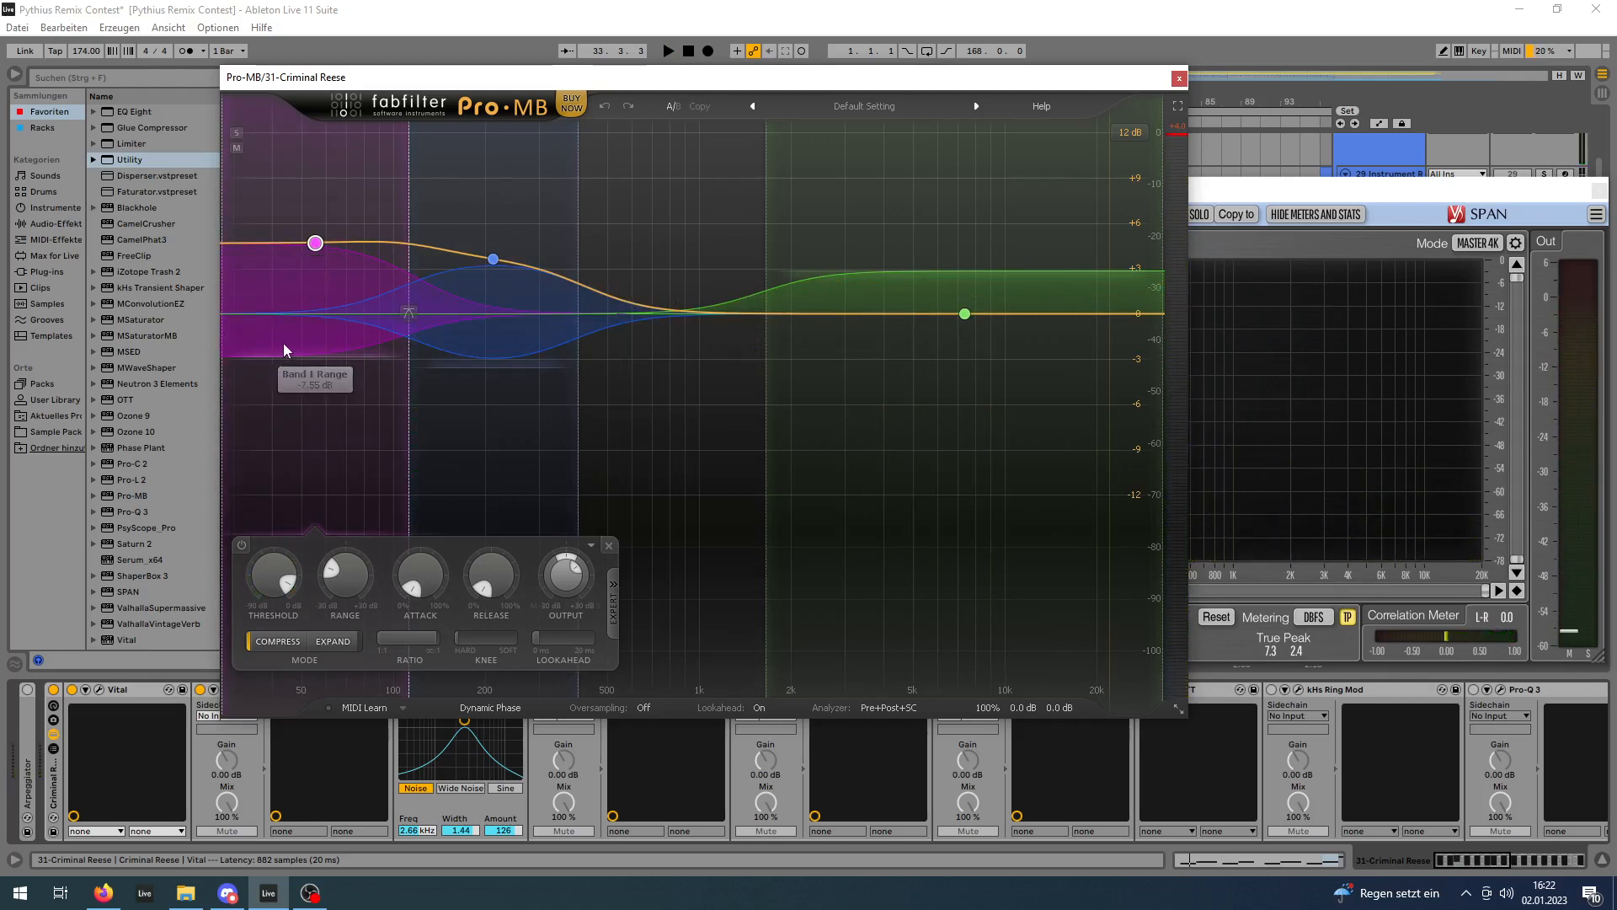
pyautogui.press('space')
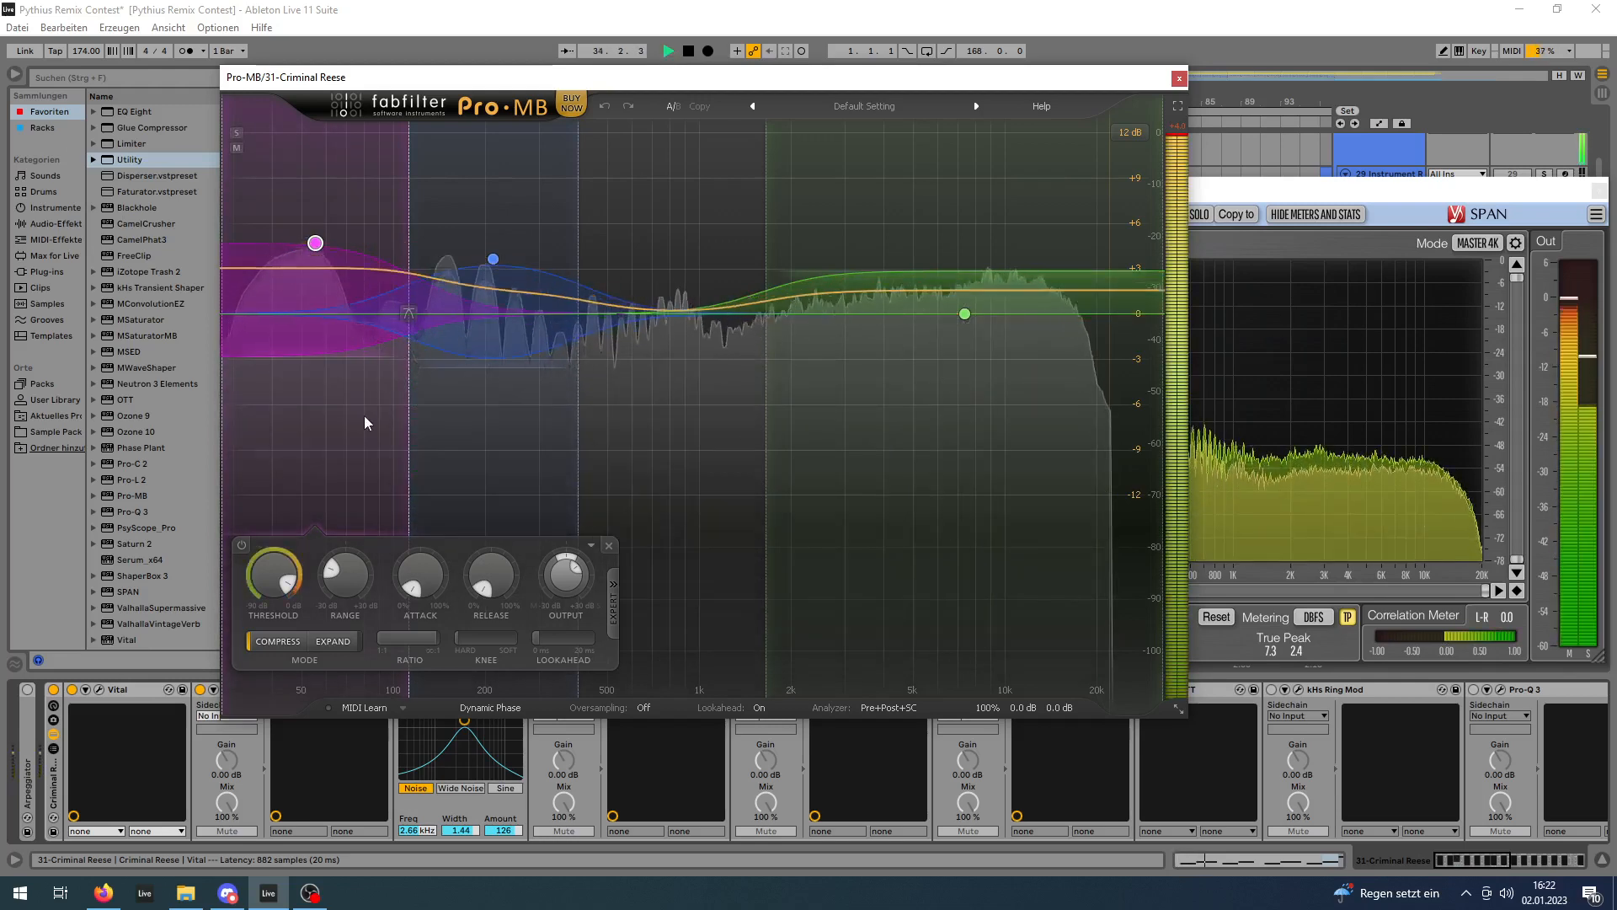
pyautogui.press('space')
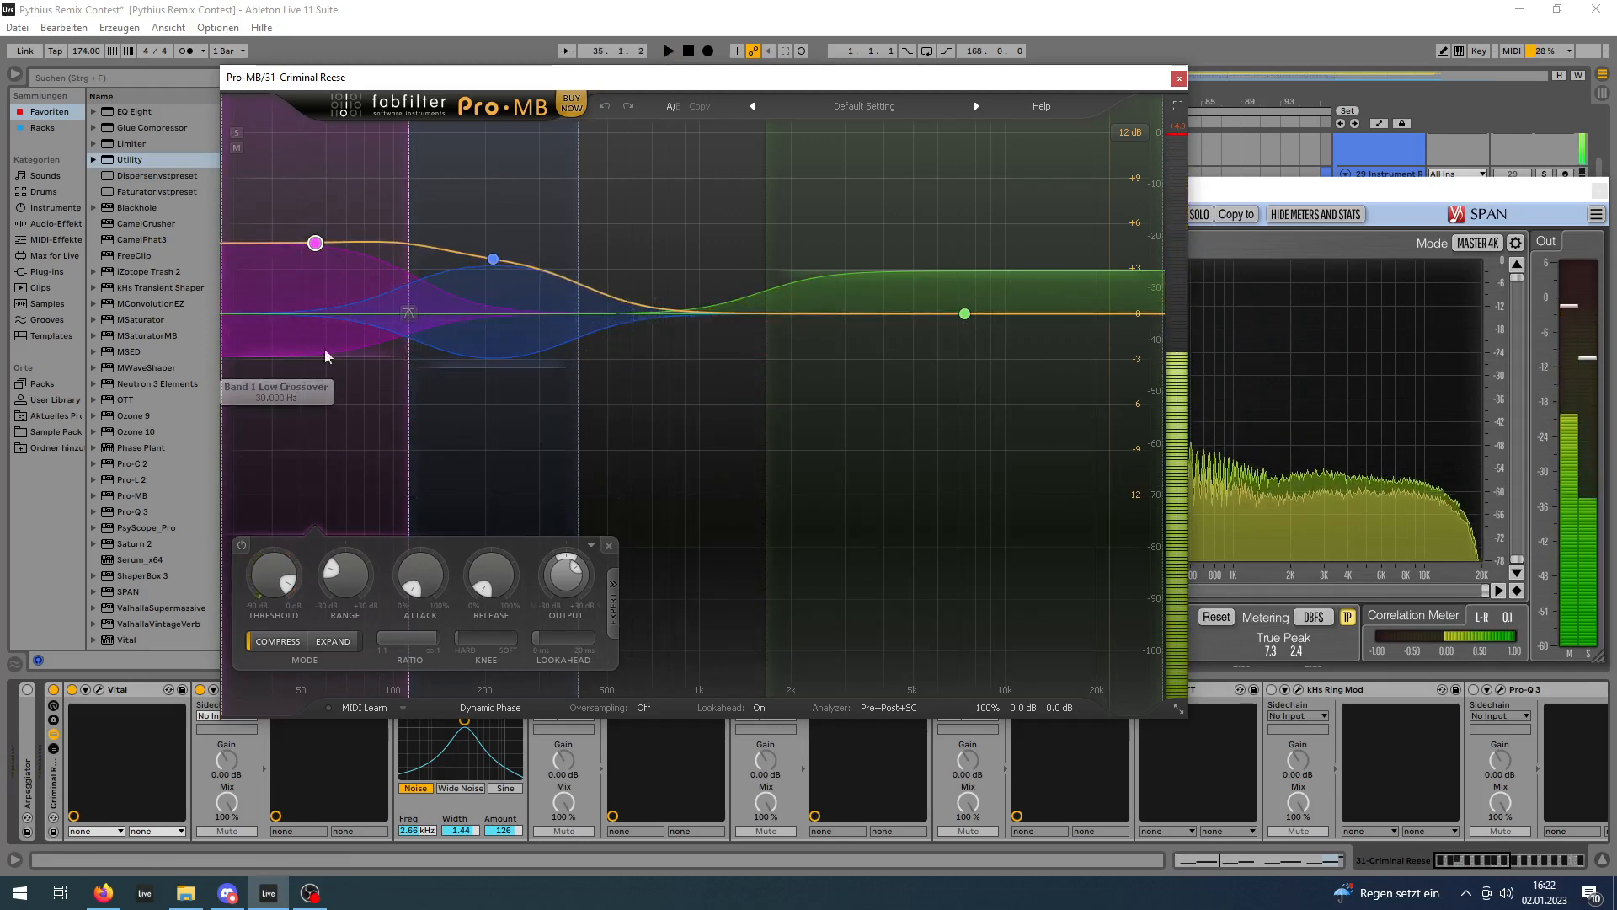
pyautogui.press('space')
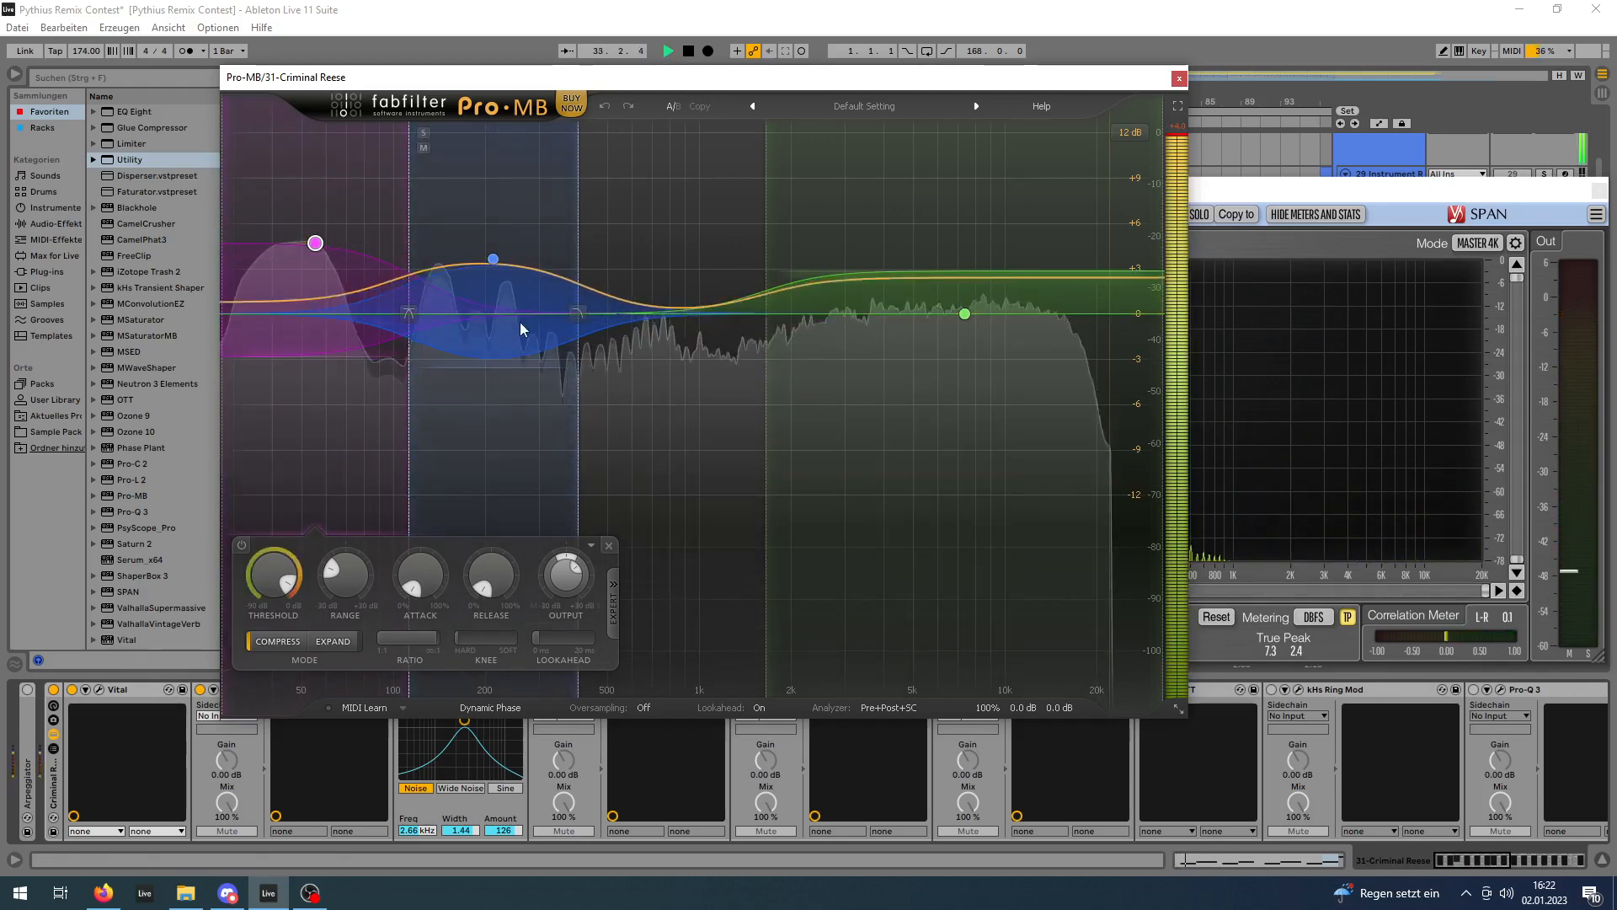
pyautogui.press('space')
# Select Pro-MB's low-mid compression band and its high expansion band in turn, examining each with playback.
pyautogui.click(494, 259)
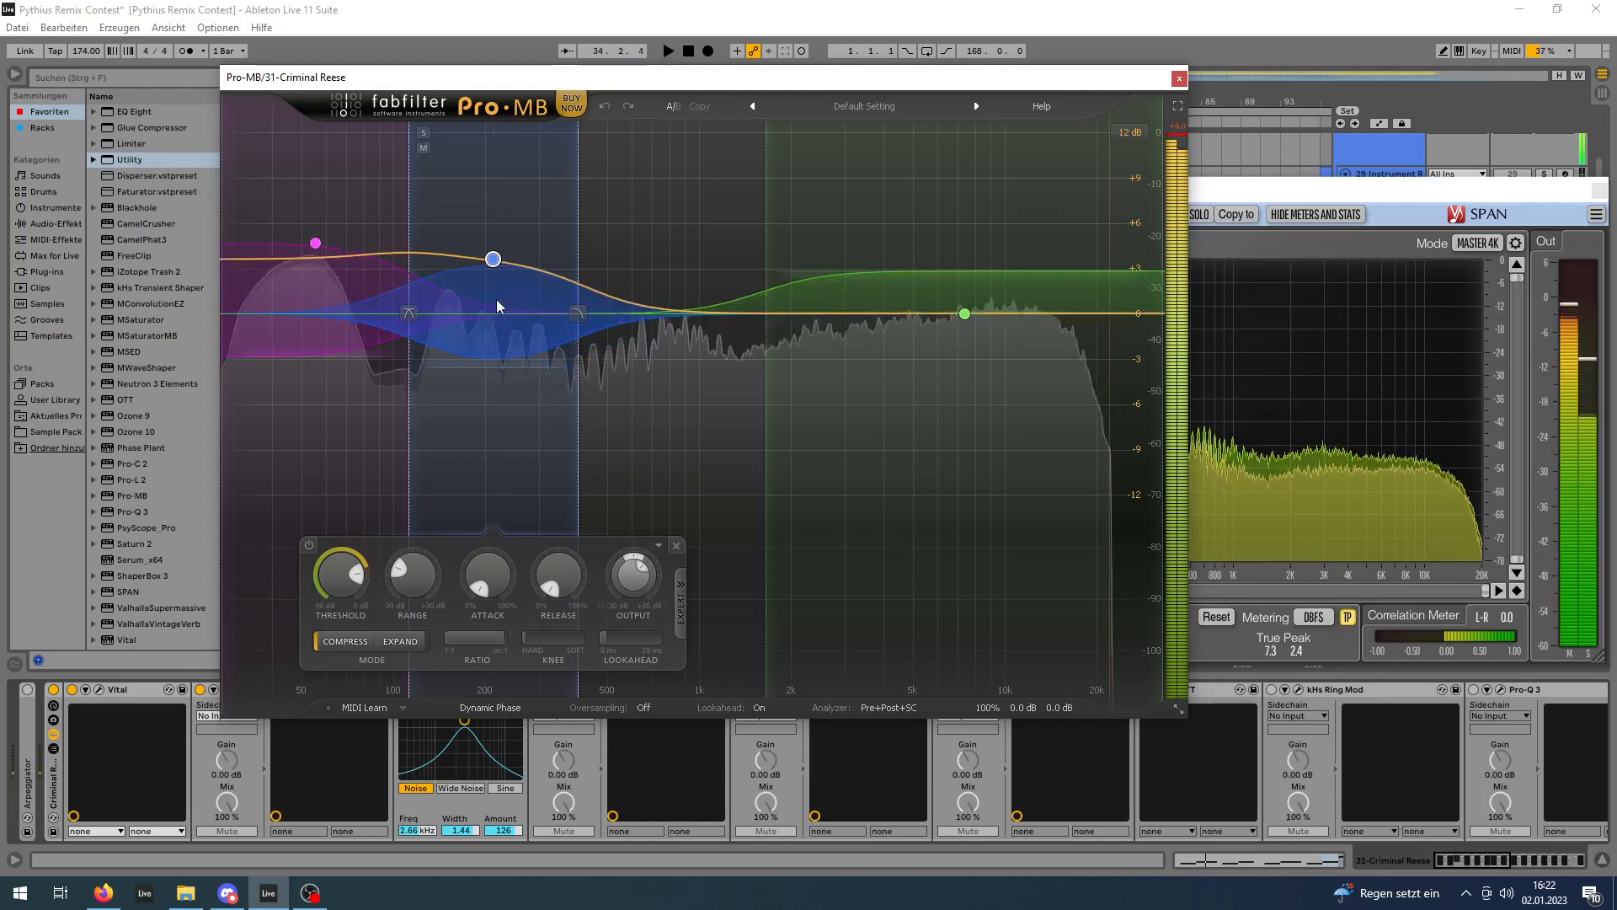
pyautogui.press('space')
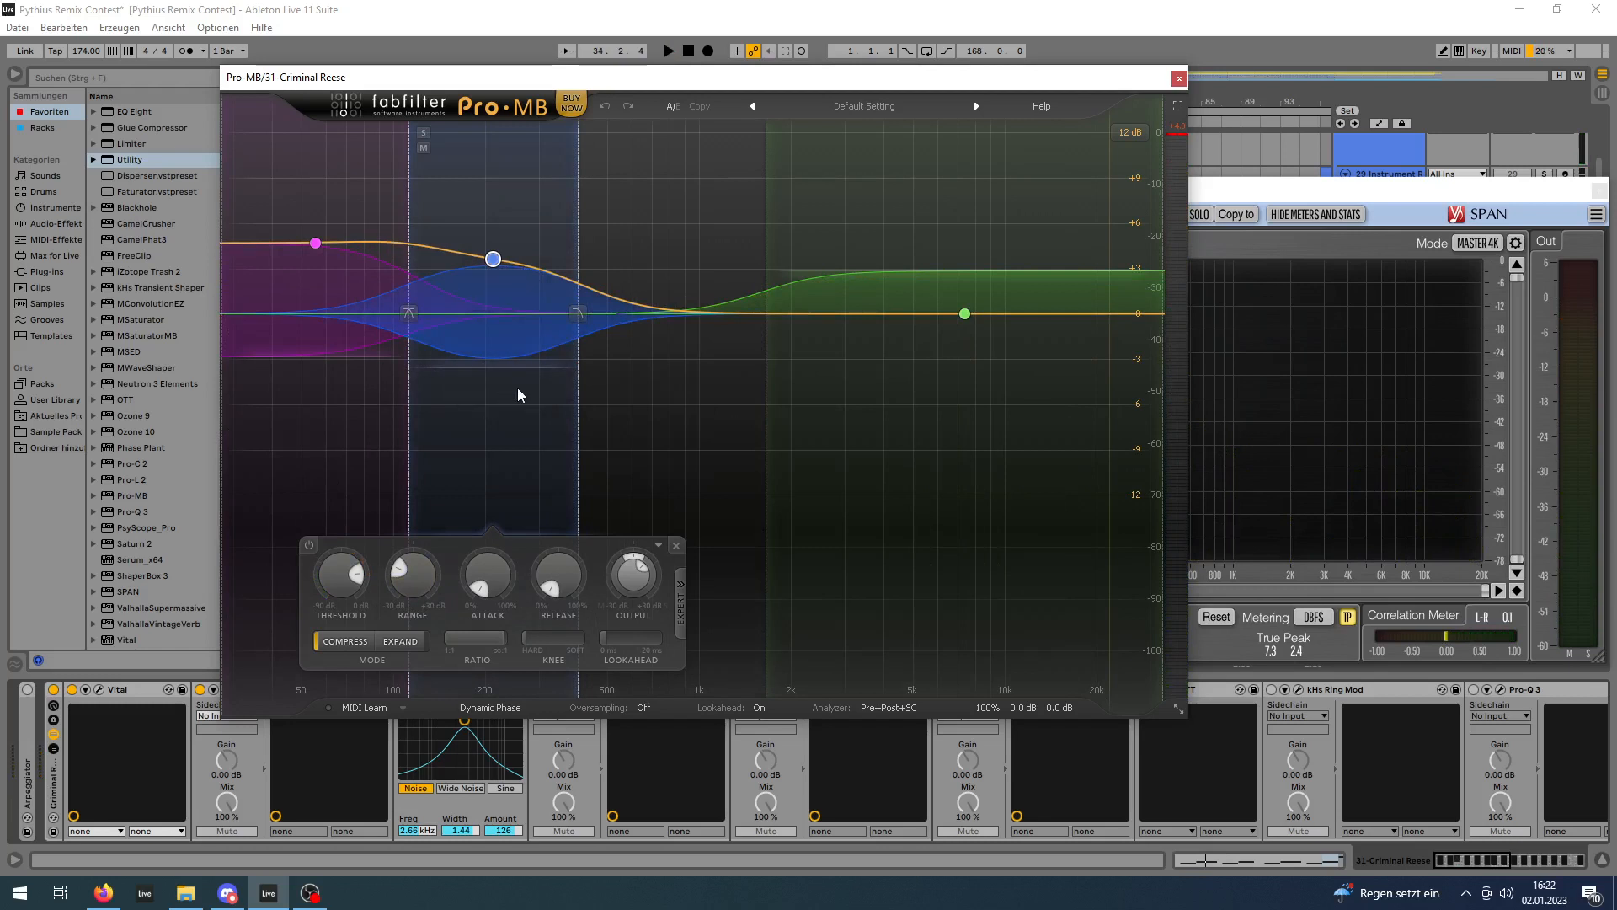
pyautogui.click(948, 443)
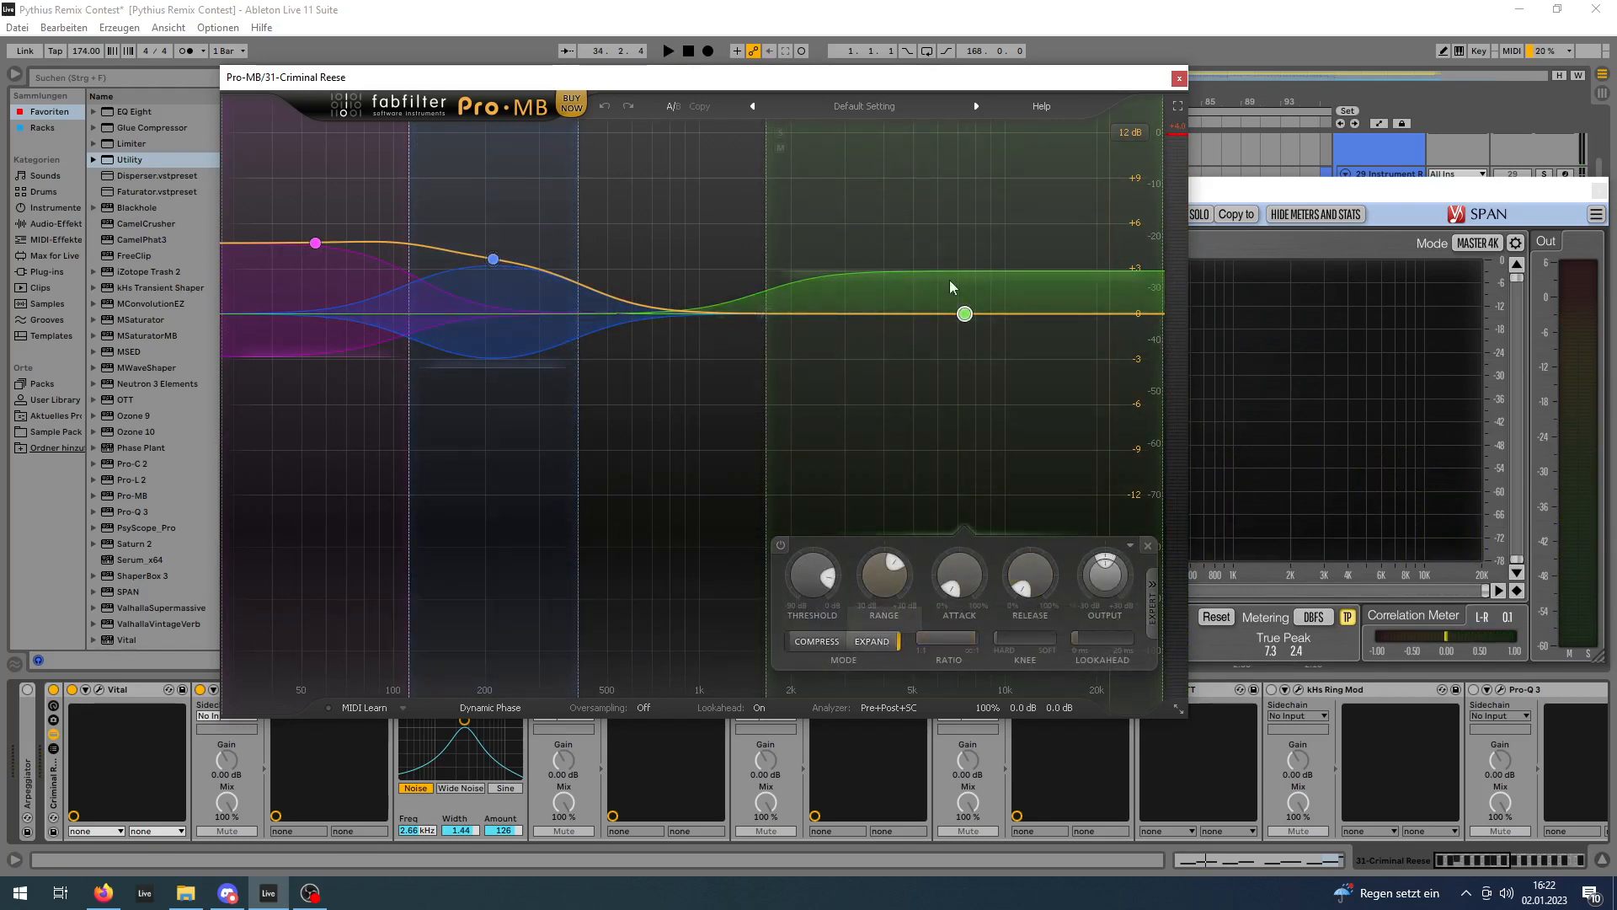
pyautogui.press('space')
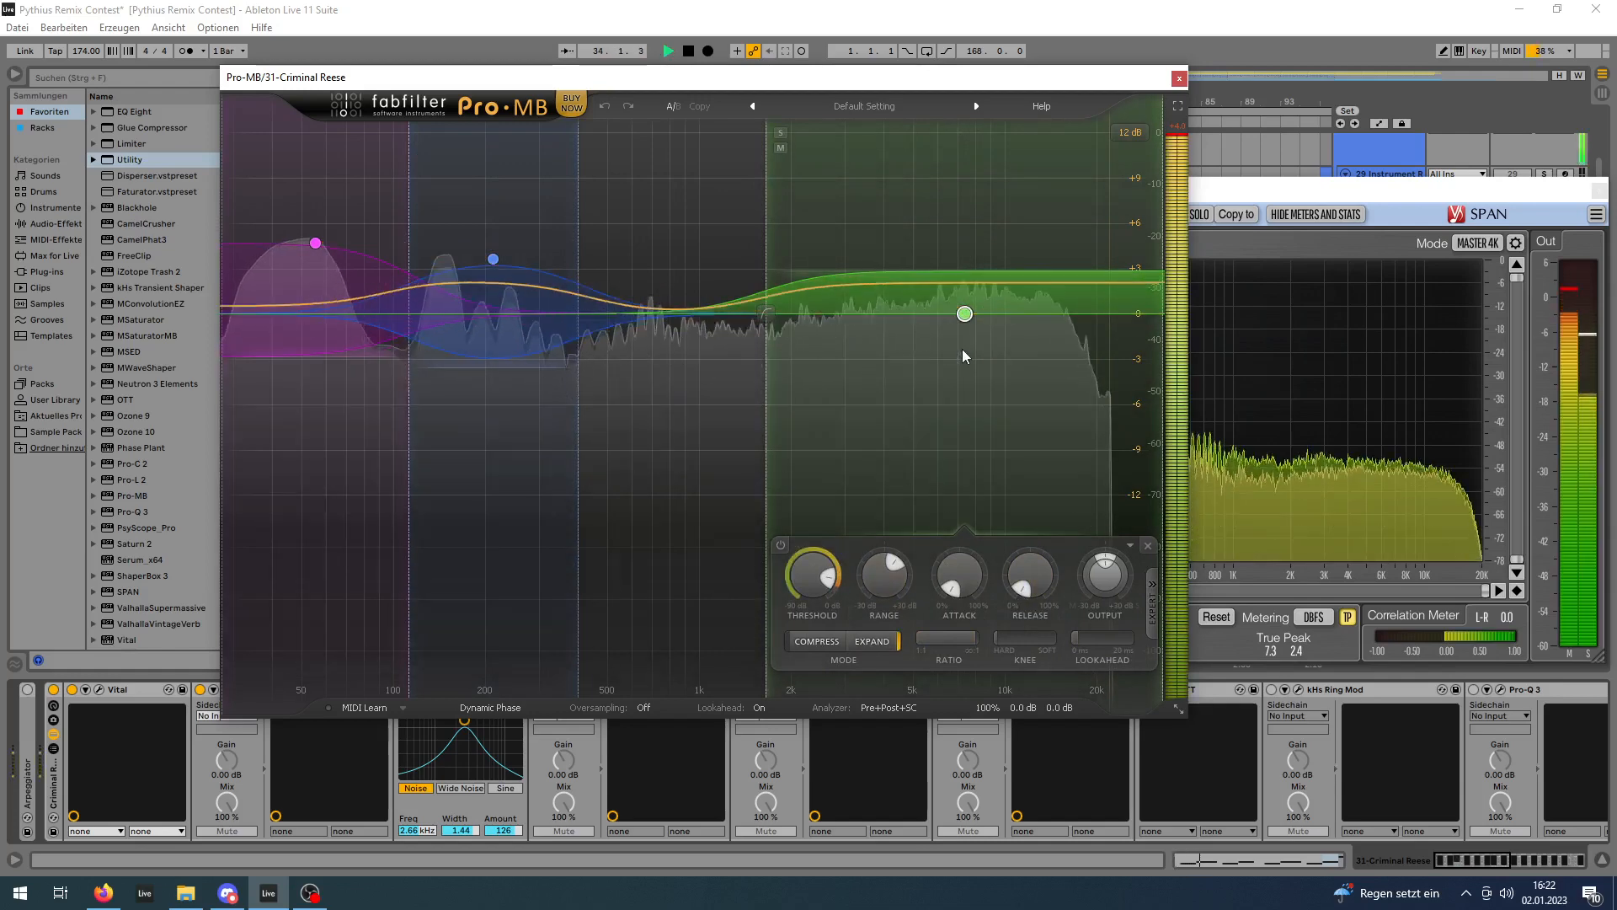
pyautogui.press('space')
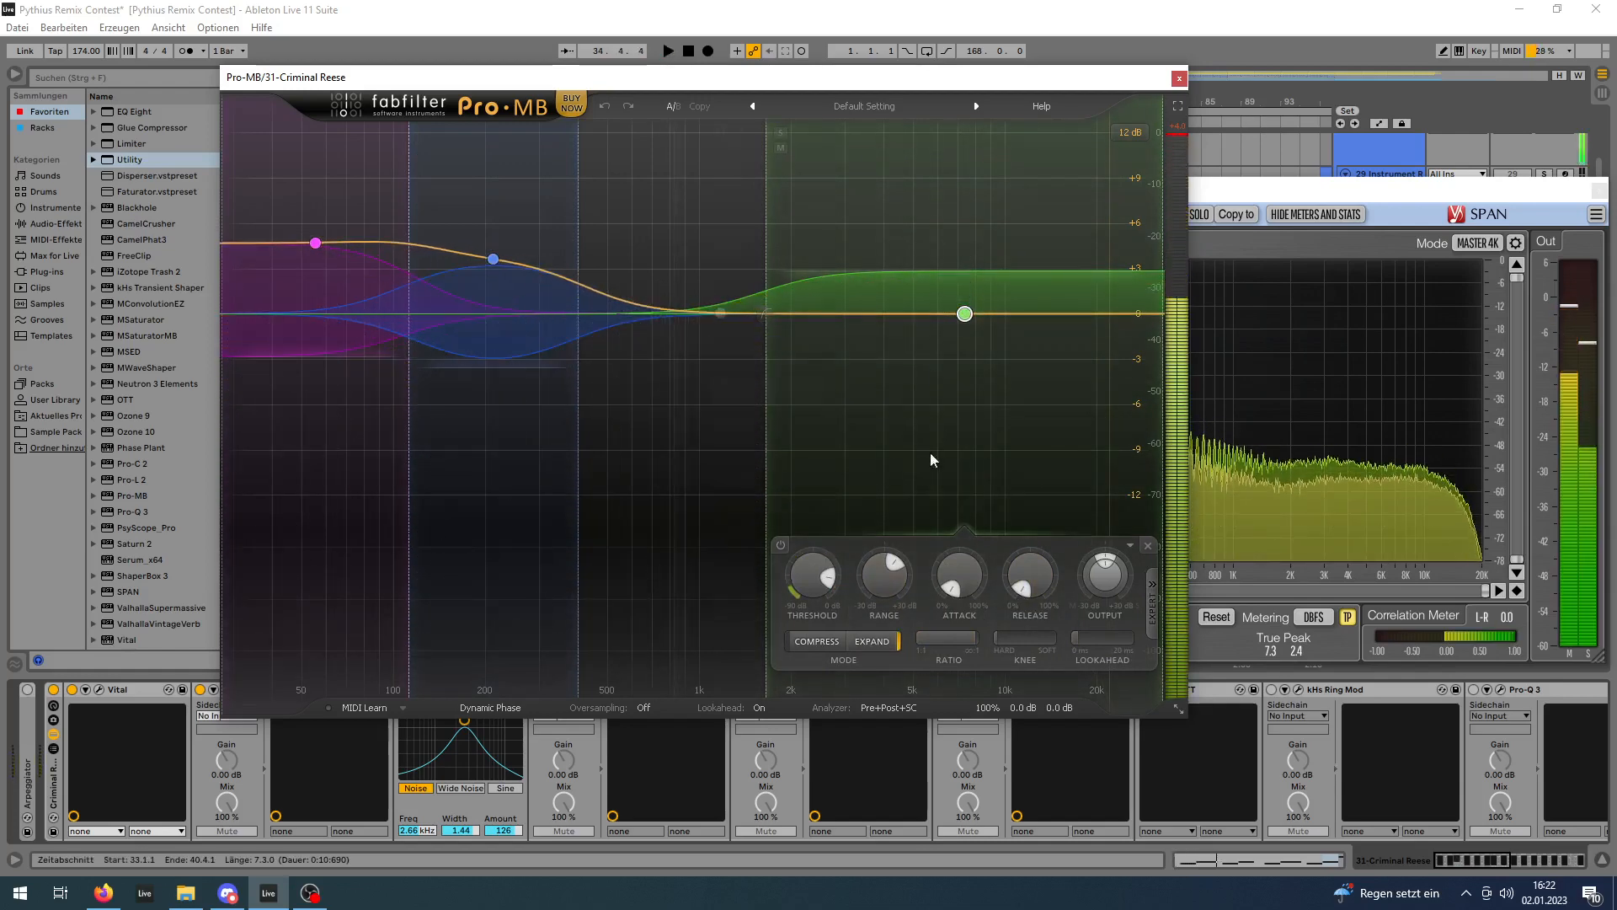
# Close Pro-MB and move SPAN aside to uncover more of the arrangement.
pyautogui.click(1179, 80)
pyautogui.moveTo(1196, 191); pyautogui.dragTo(1229, 181)
pyautogui.moveTo(798, 103); pyautogui.dragTo(673, 99)
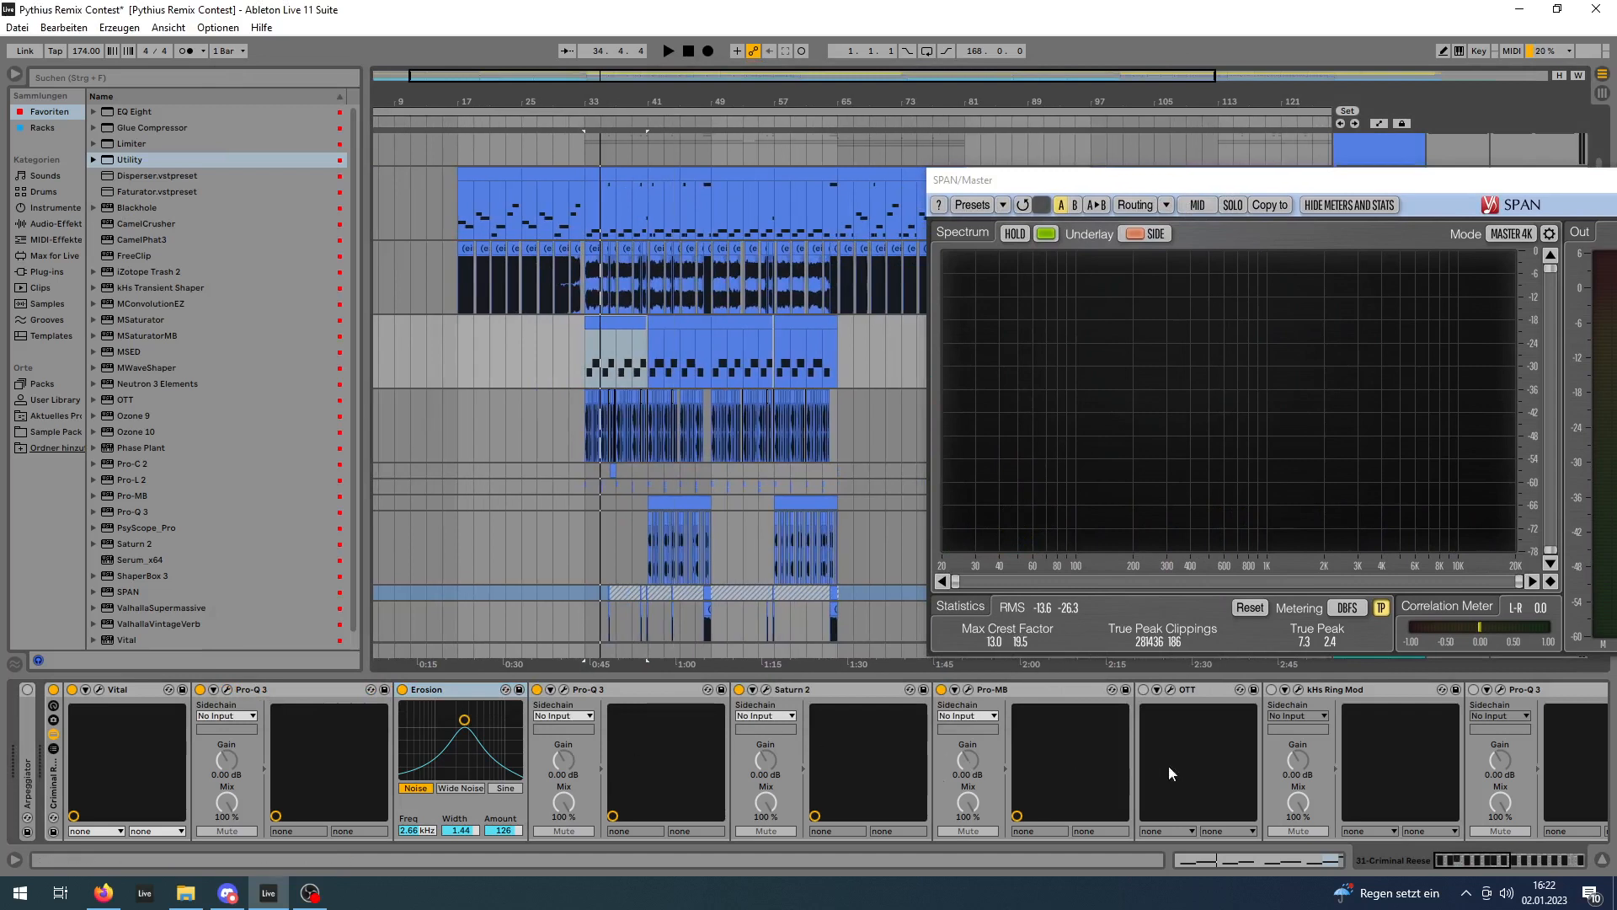
# Switch on OTT in the Criminal Reese chain and open its window to show the compressor settings.
pyautogui.click(1165, 703)
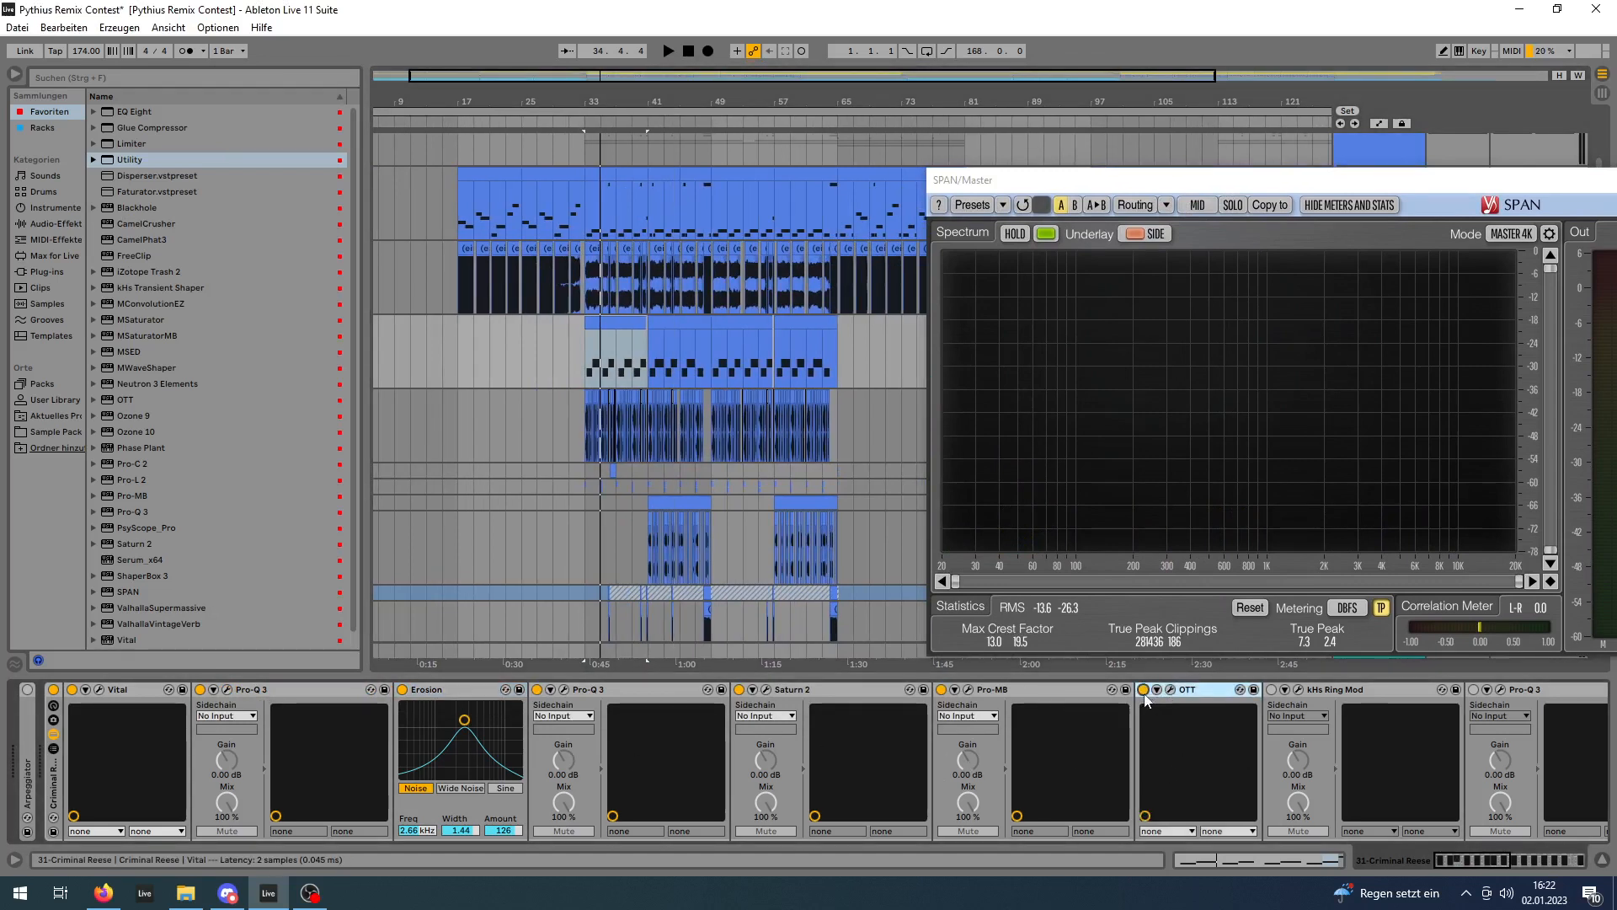
pyautogui.click(1170, 690)
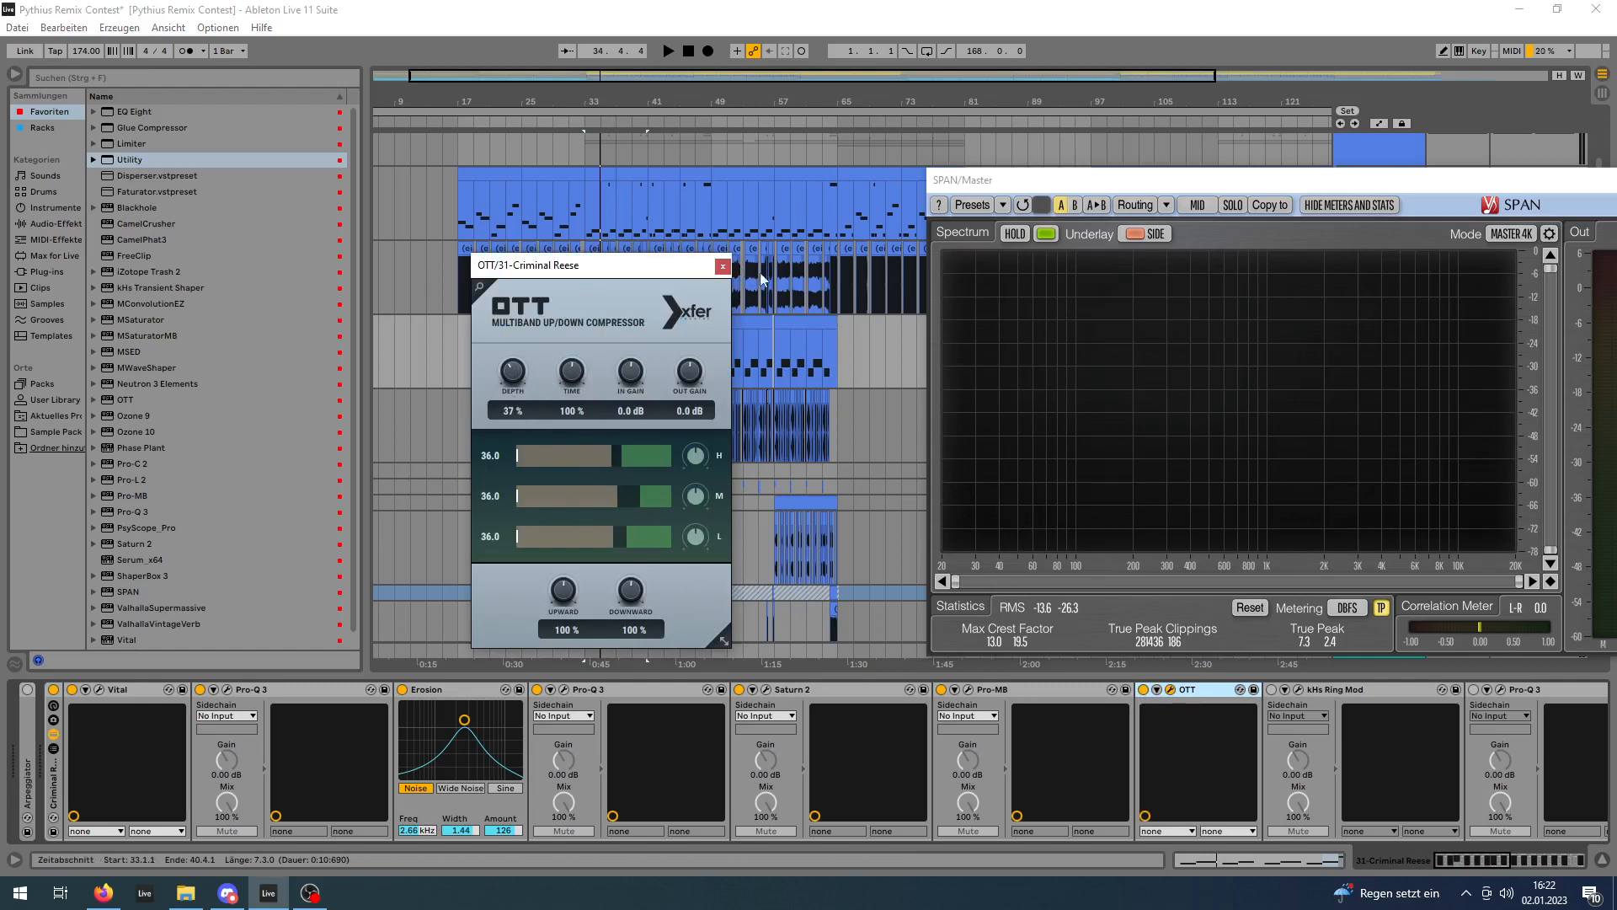
# Close OTT's window and compare the bass with OTT bypassed and active during playback.
pyautogui.click(723, 268)
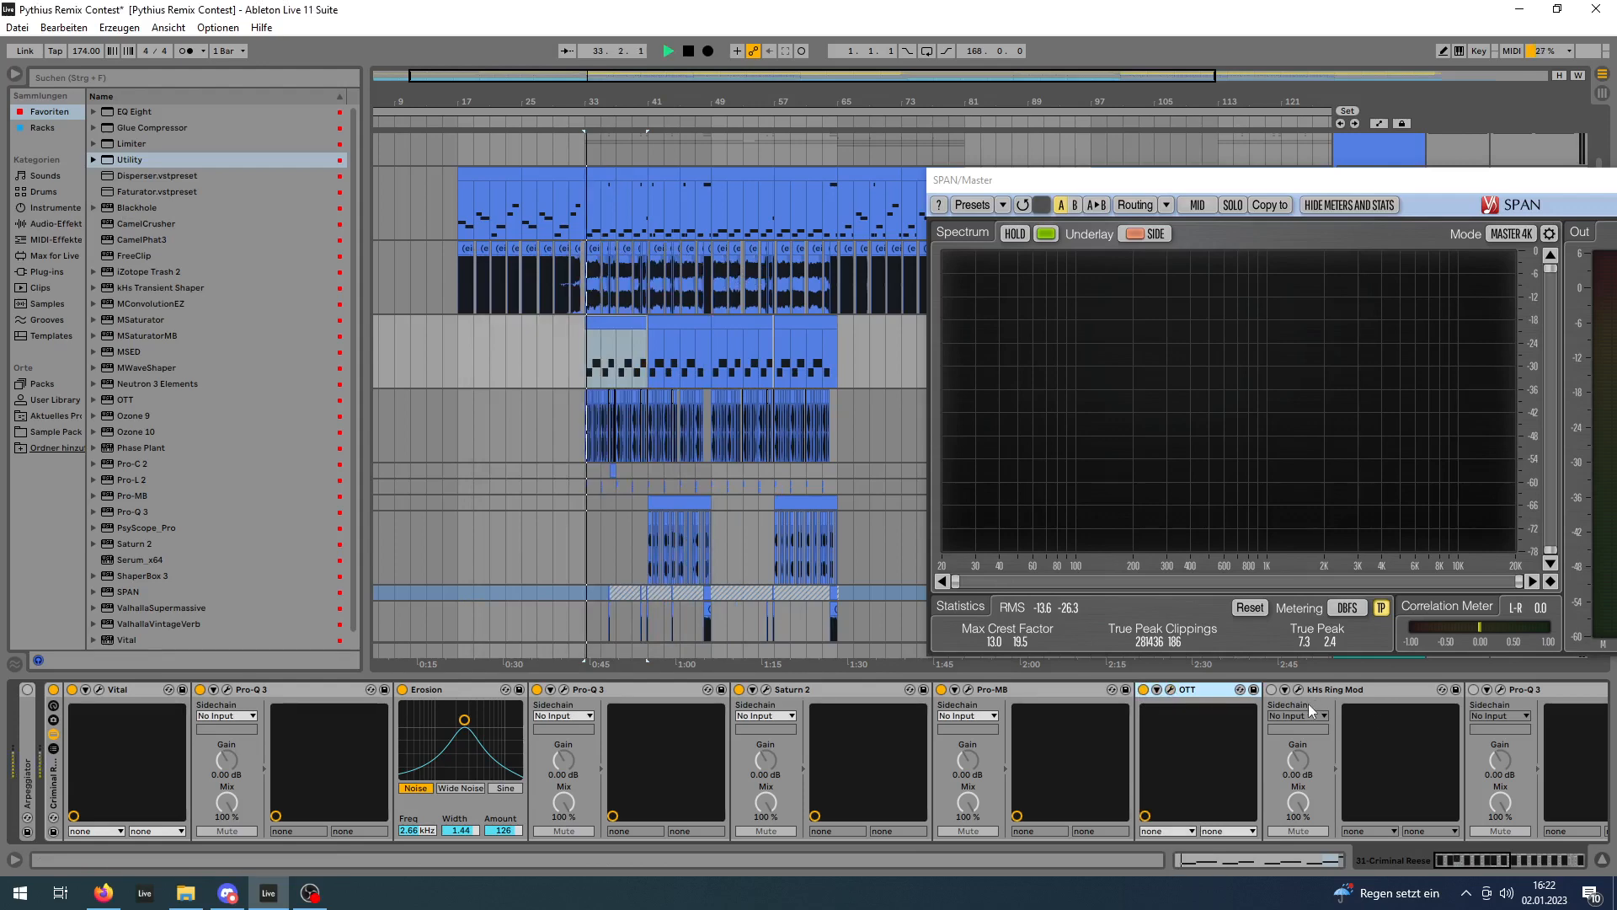
pyautogui.click(1144, 690)
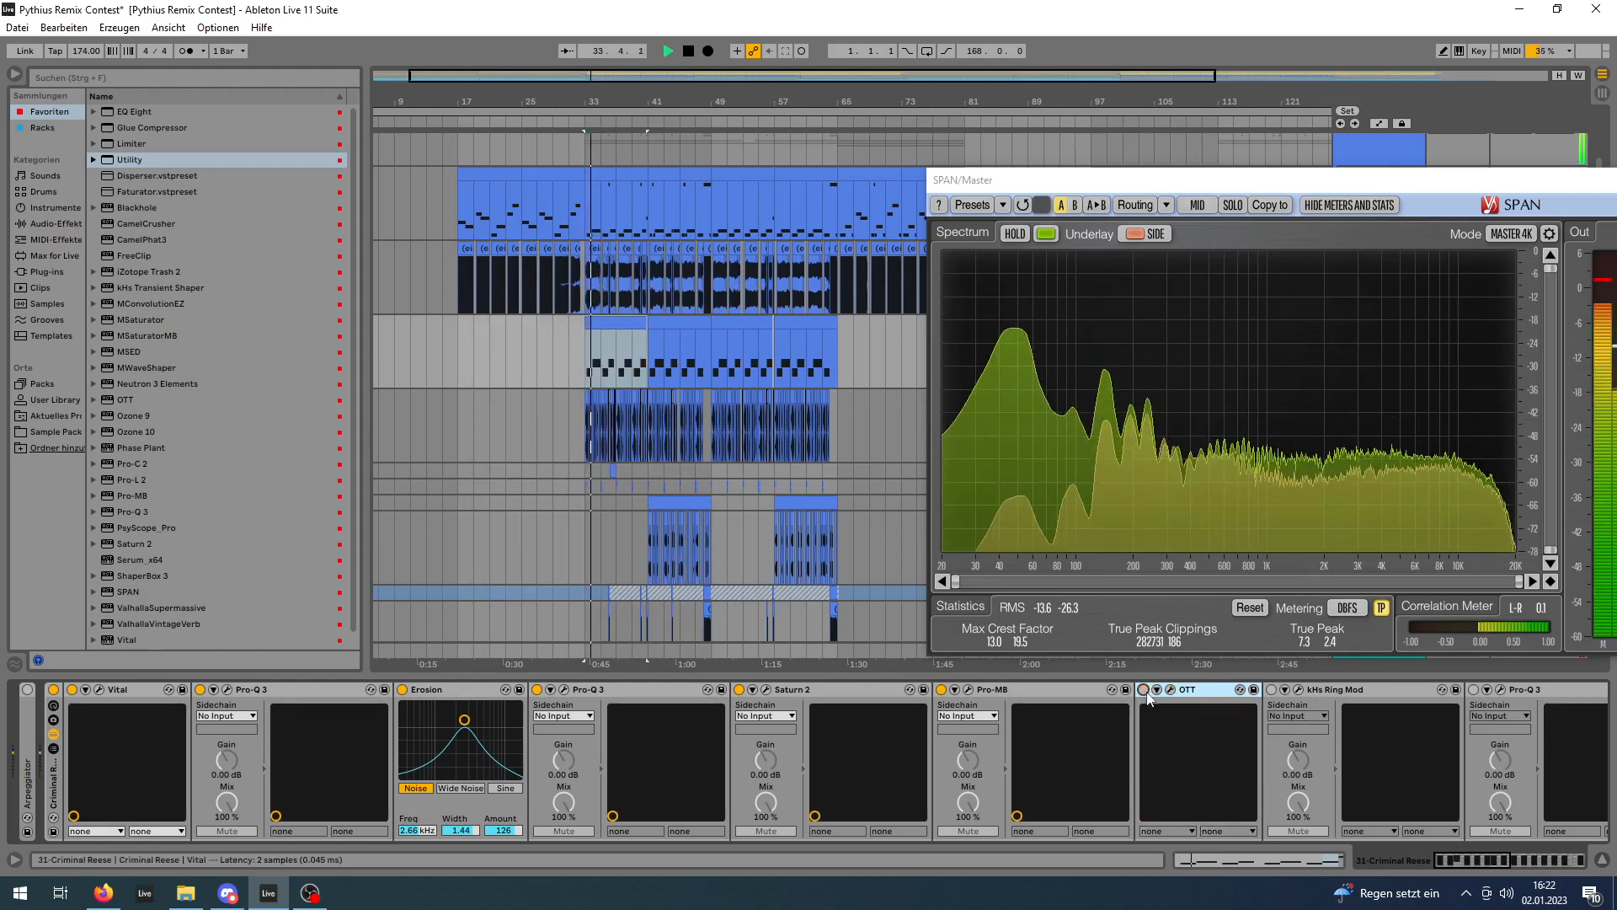
pyautogui.click(1144, 690)
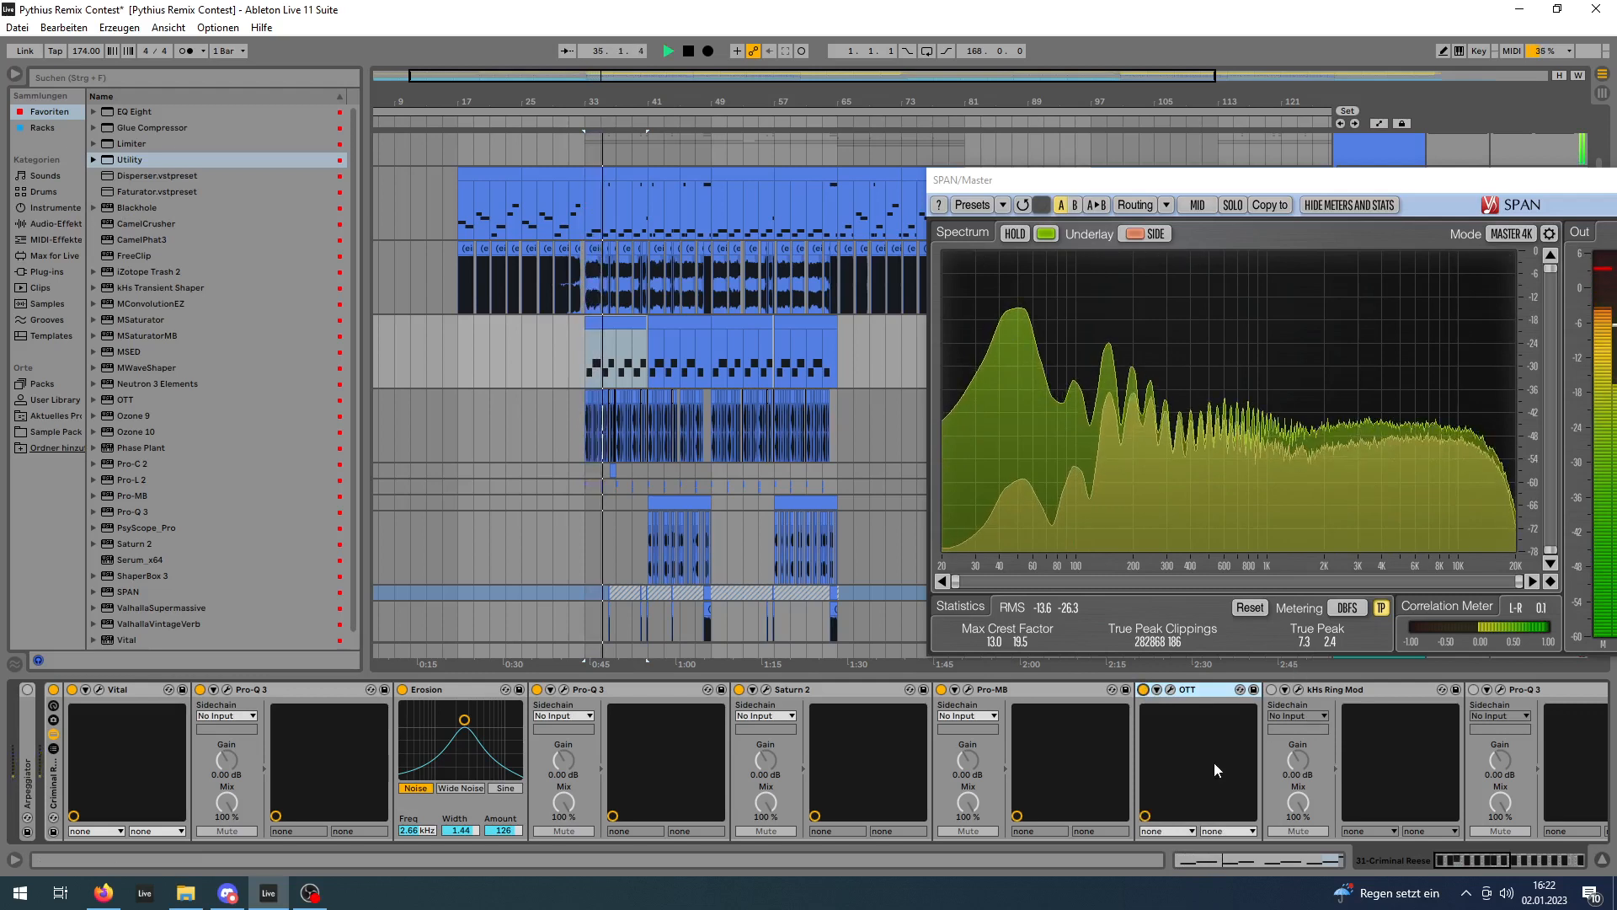
pyautogui.press('space')
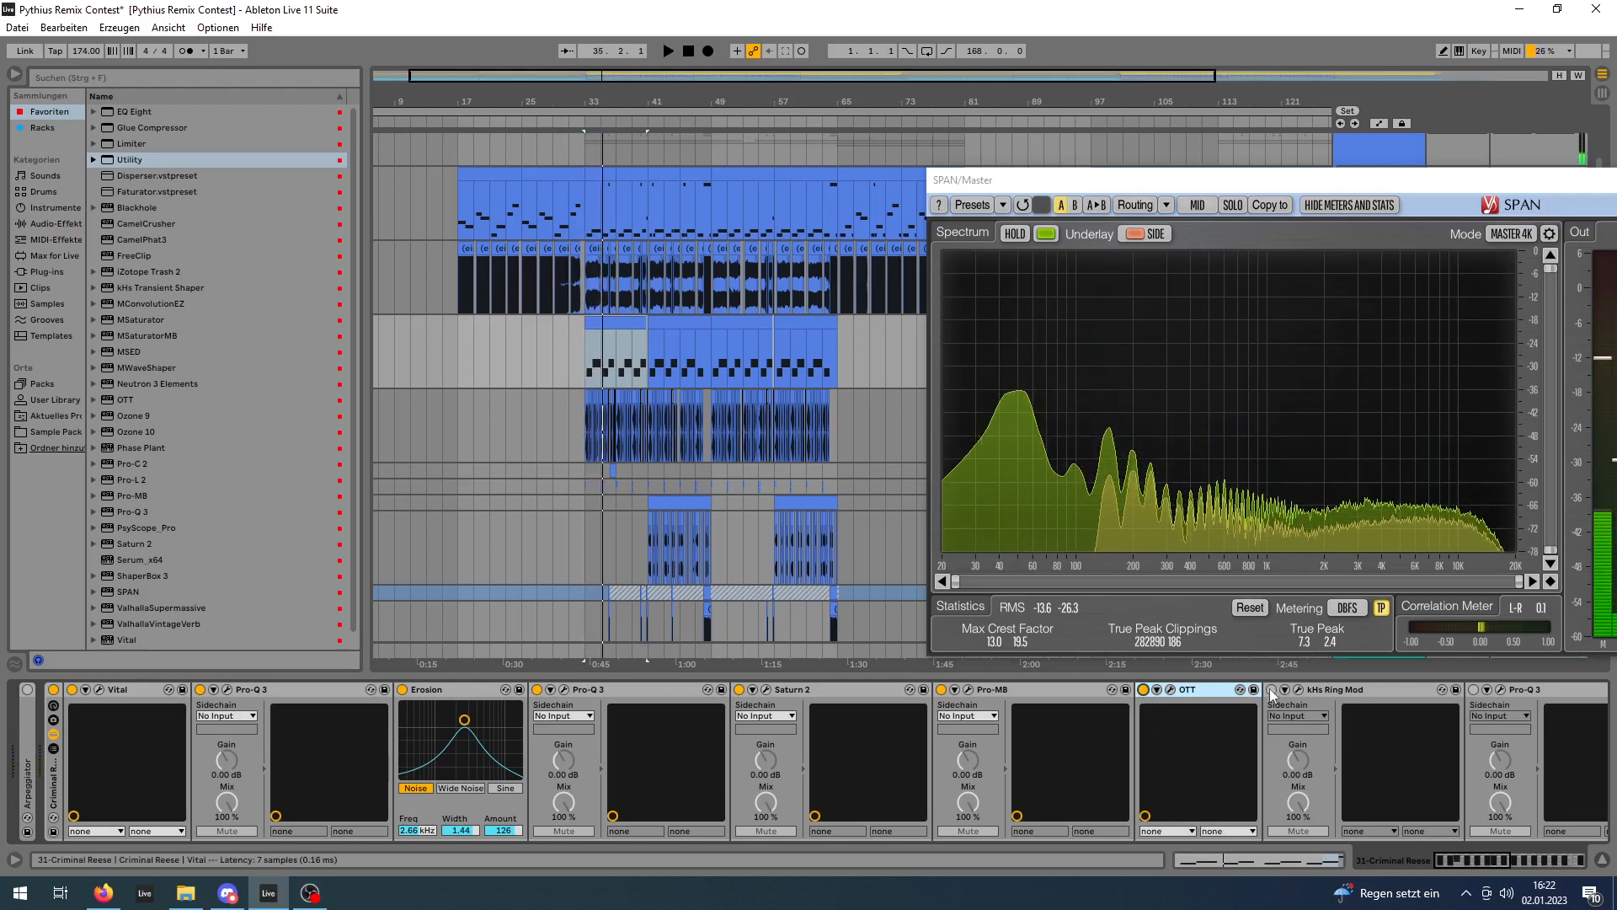
# Open kHs Ring Mod above the arrangement, switch the effect on, and audition the bass through it.
pyautogui.click(1299, 691)
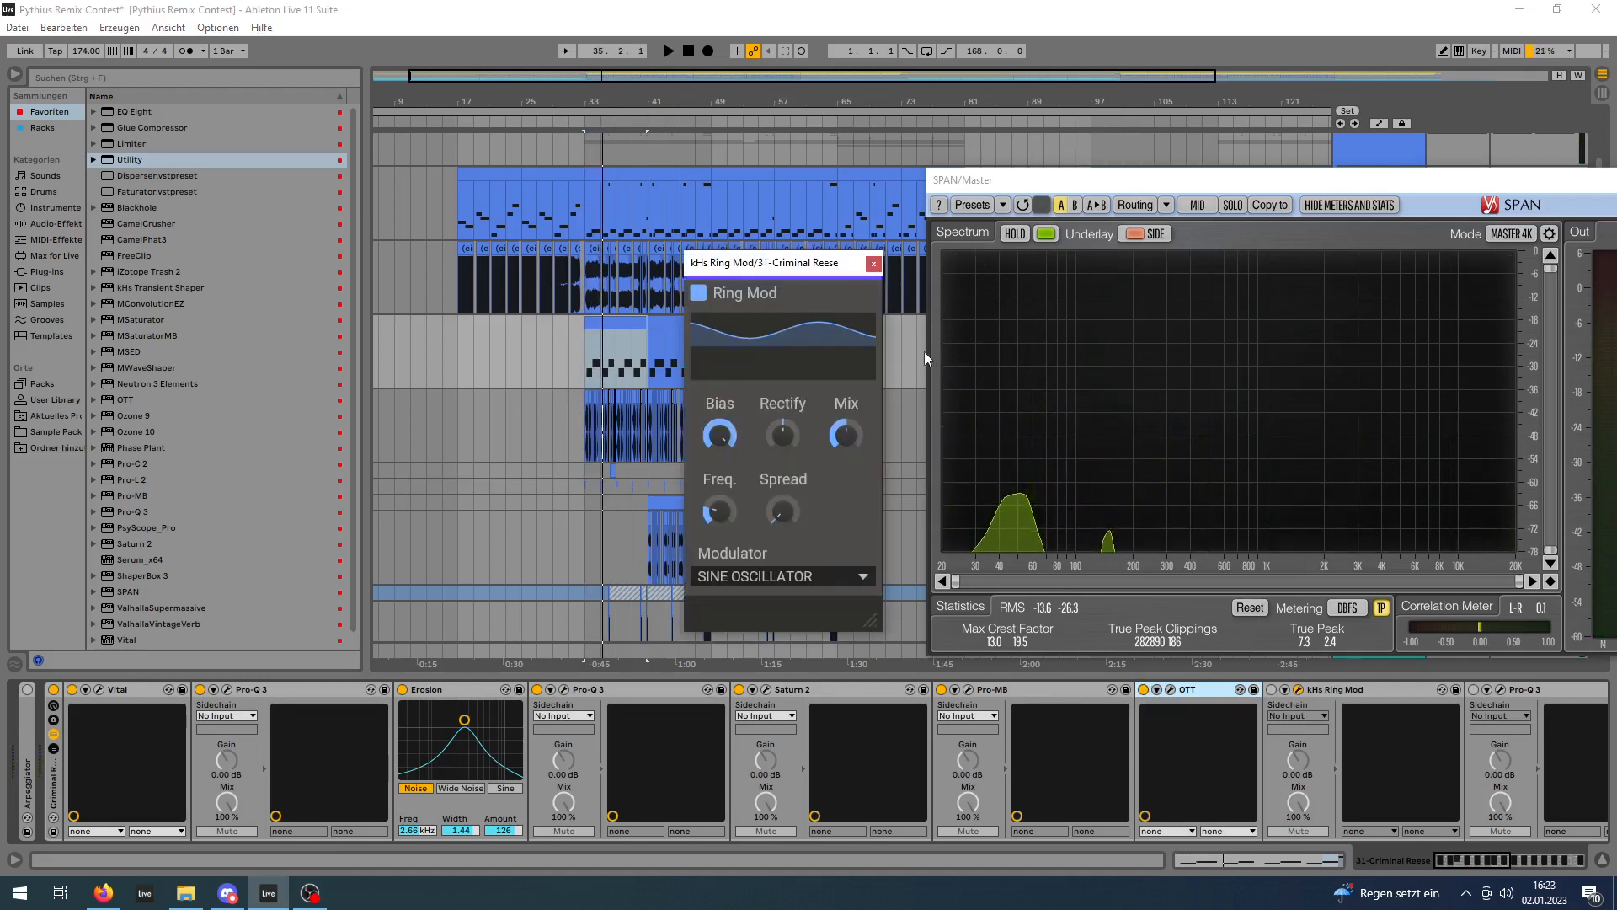
pyautogui.moveTo(783, 271); pyautogui.dragTo(653, 178)
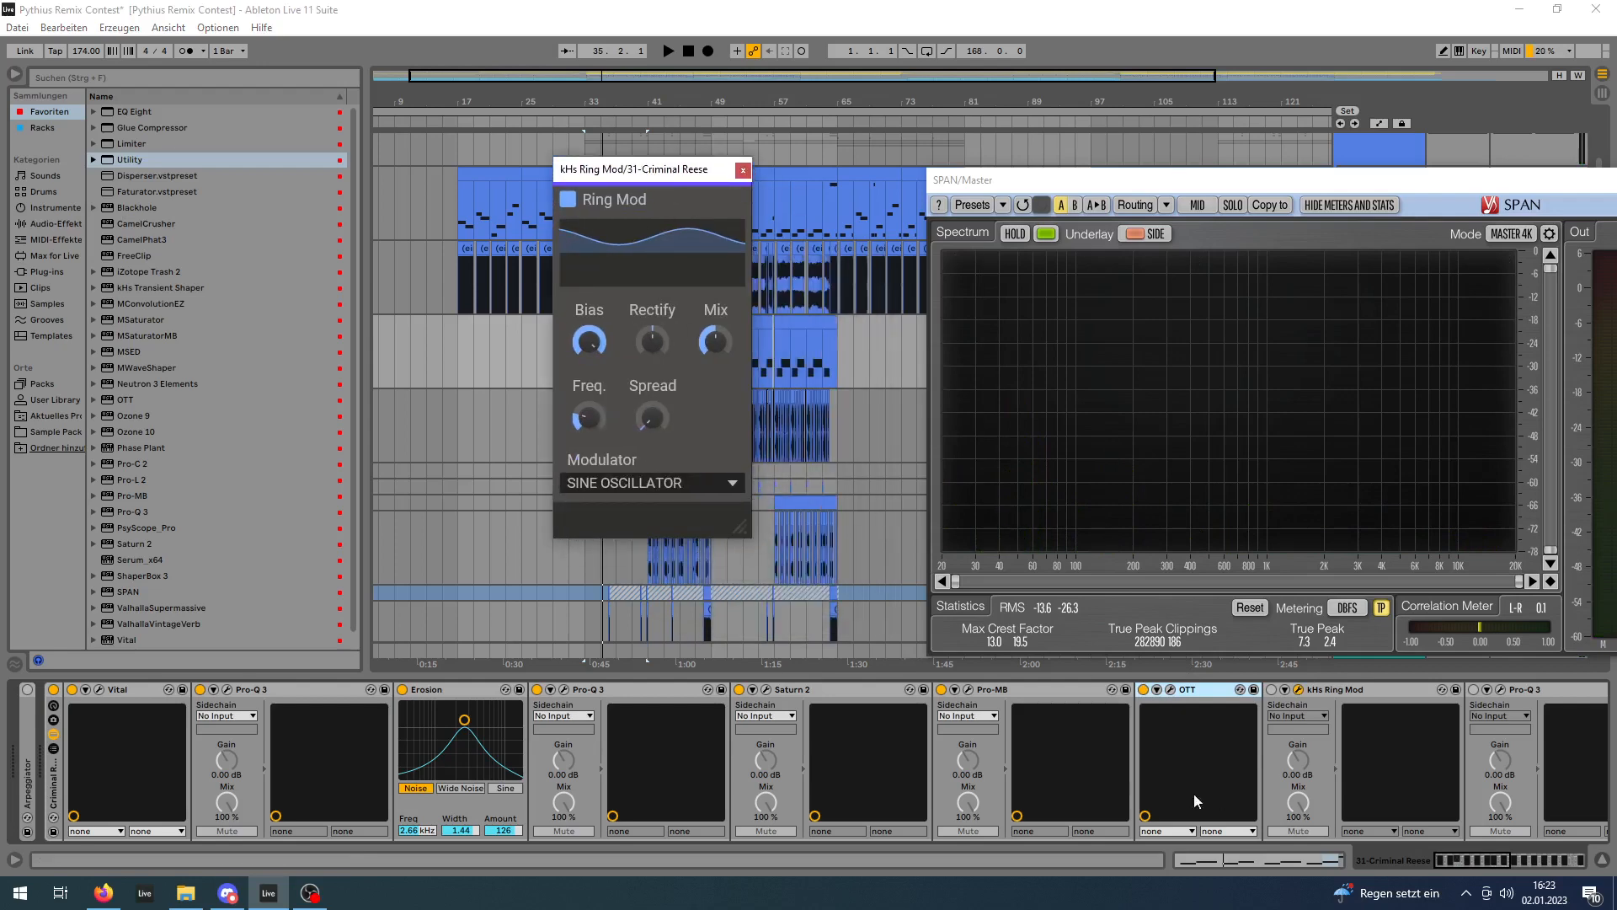
pyautogui.click(1271, 689)
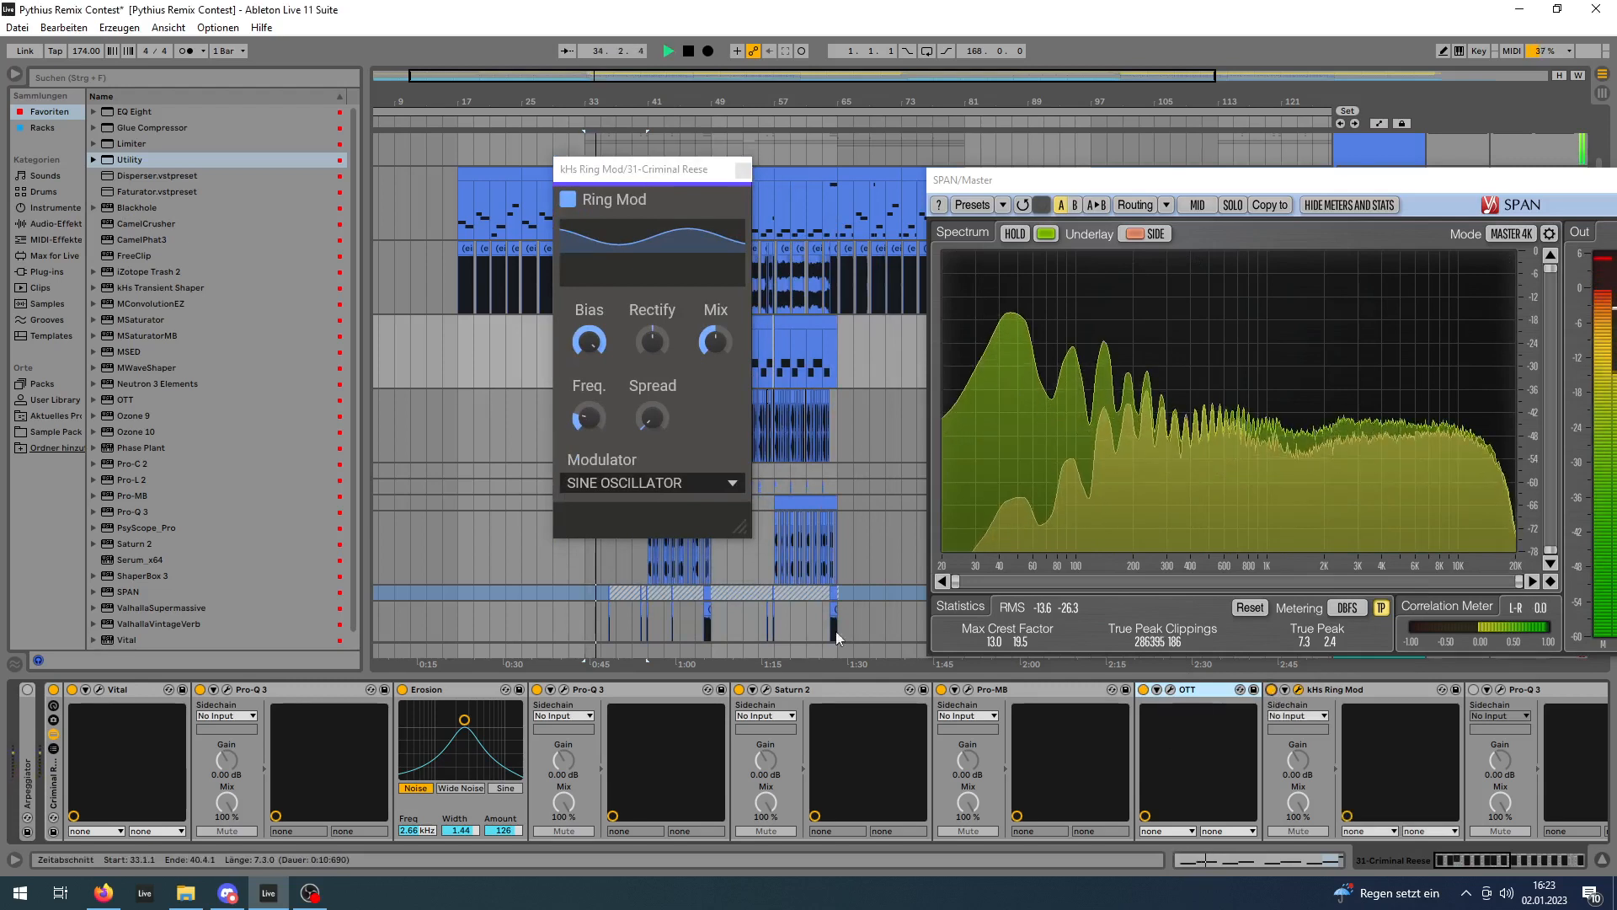
pyautogui.press('space')
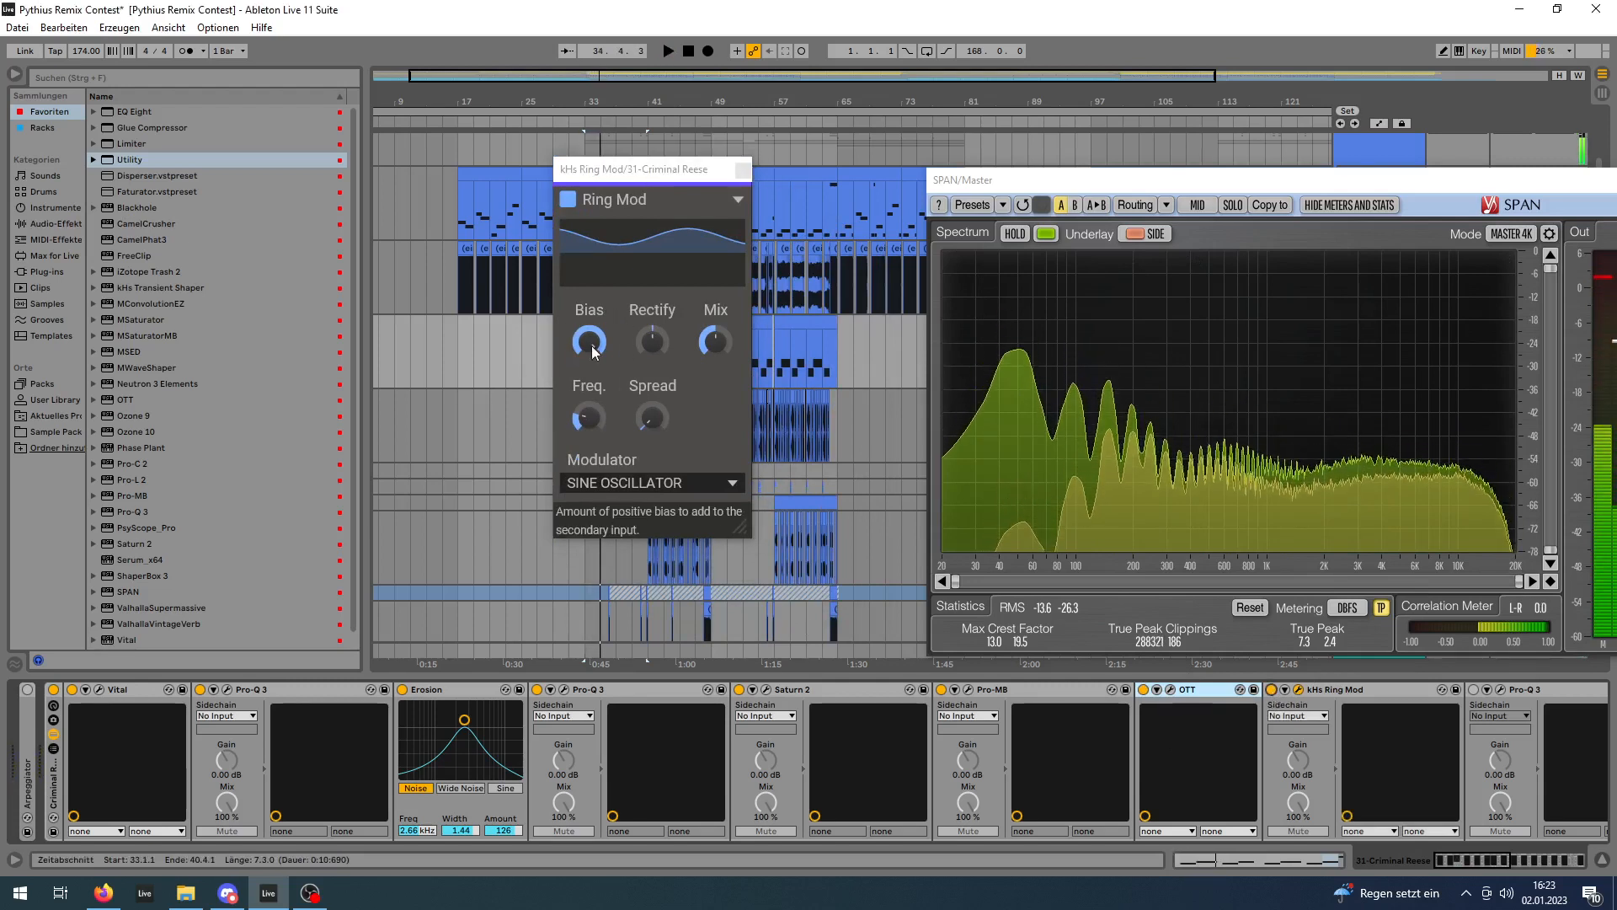
# Examine Ring Mod's Bias and Mix with SPAN alongside, comparing the bass with the effect bypassed and active.
pyautogui.moveTo(591, 342); pyautogui.dragTo(591, 359)
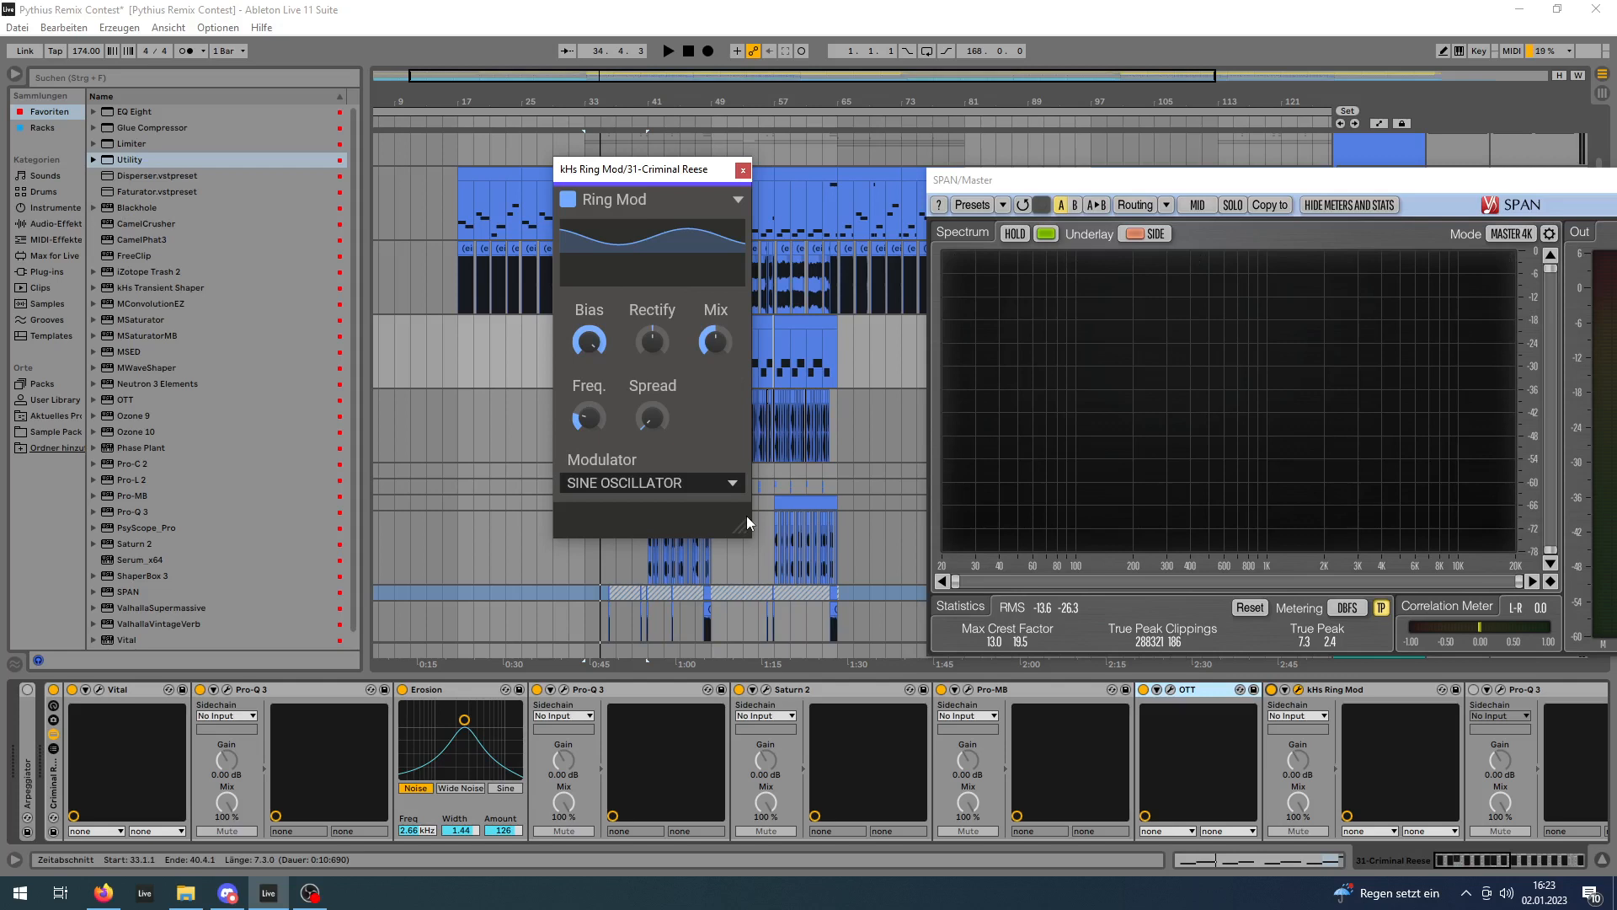
pyautogui.moveTo(1120, 187); pyautogui.dragTo(1102, 138)
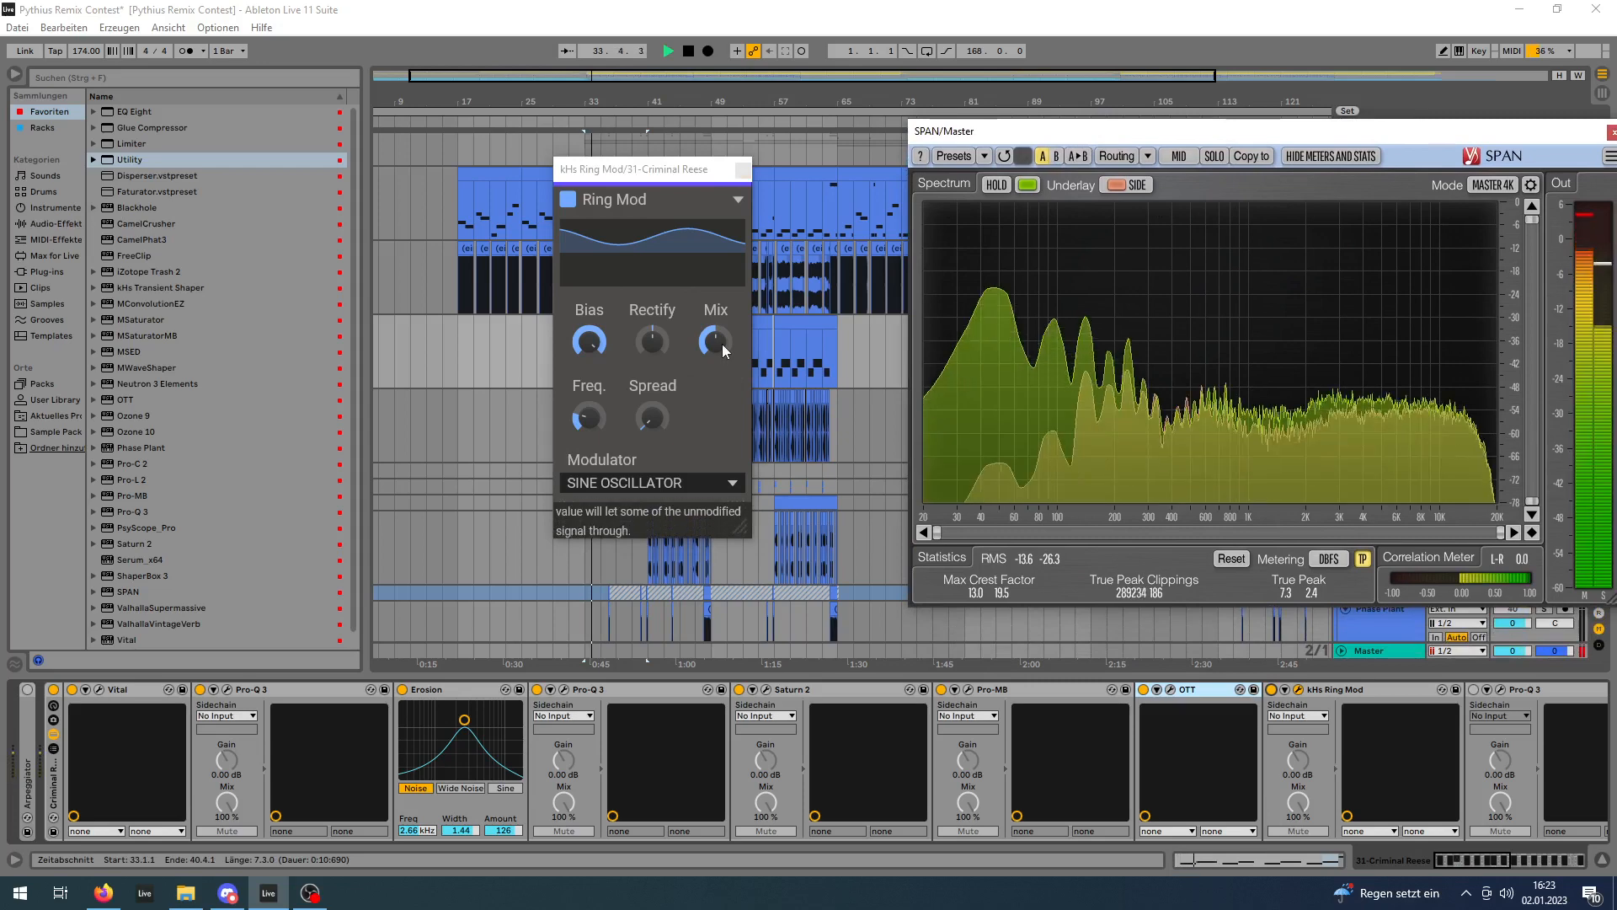
pyautogui.moveTo(723, 348); pyautogui.dragTo(721, 383)
pyautogui.press('space')
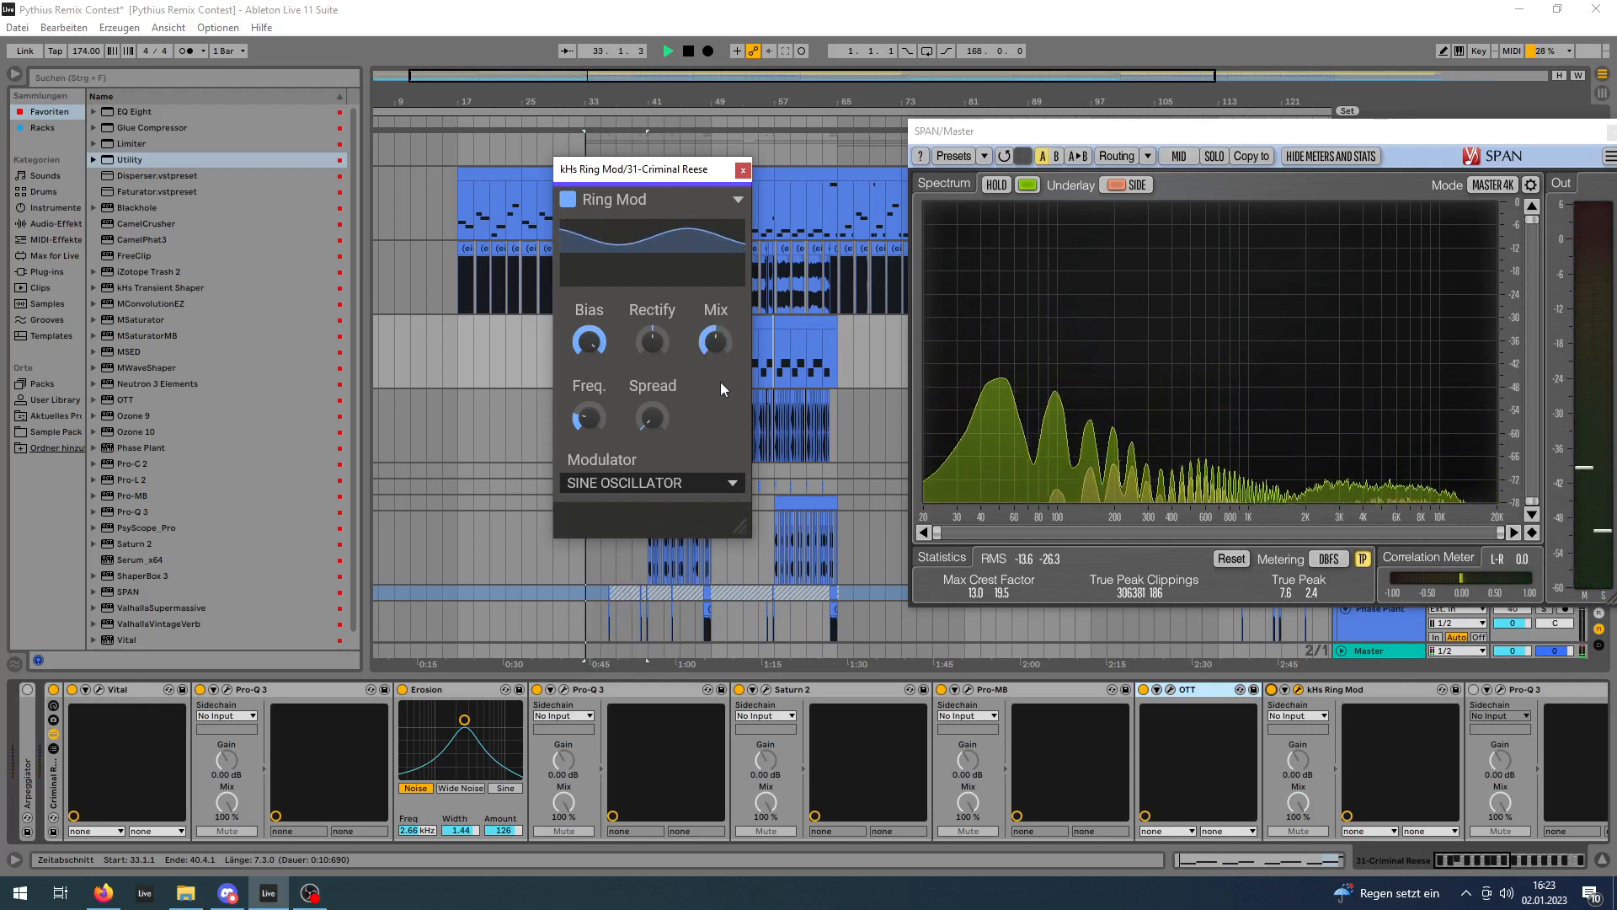
pyautogui.click(1272, 689)
pyautogui.press('space')
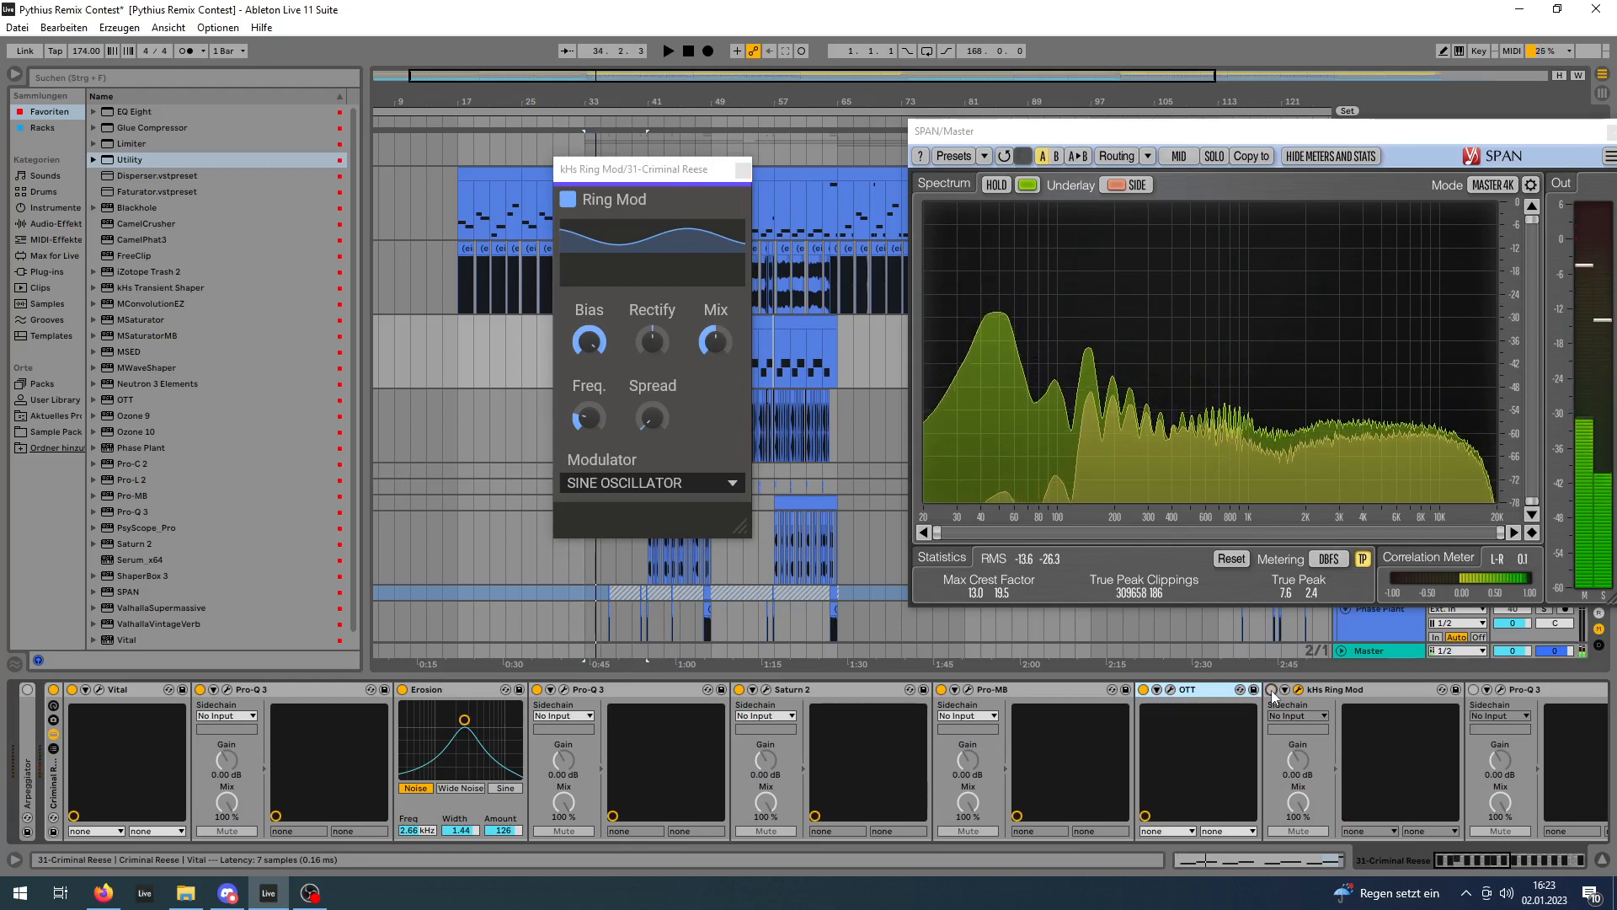
# Switch on the Pro-Q 3 directly after kHs Ring Mod and show its EQ curve during playback.
pyautogui.click(1480, 865)
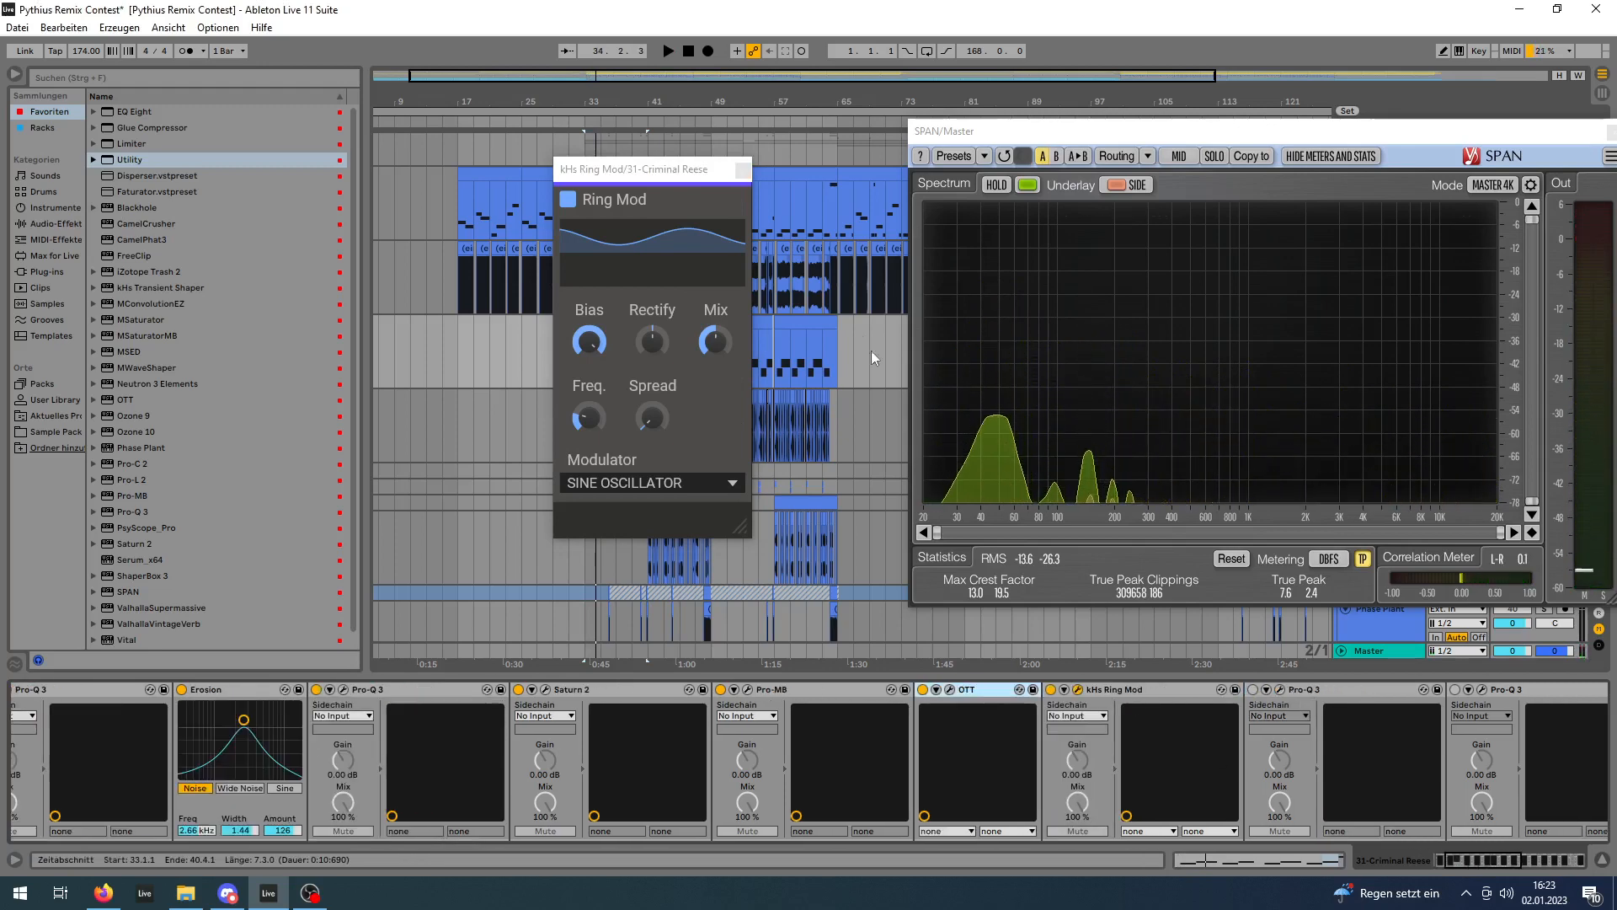
pyautogui.click(1274, 700)
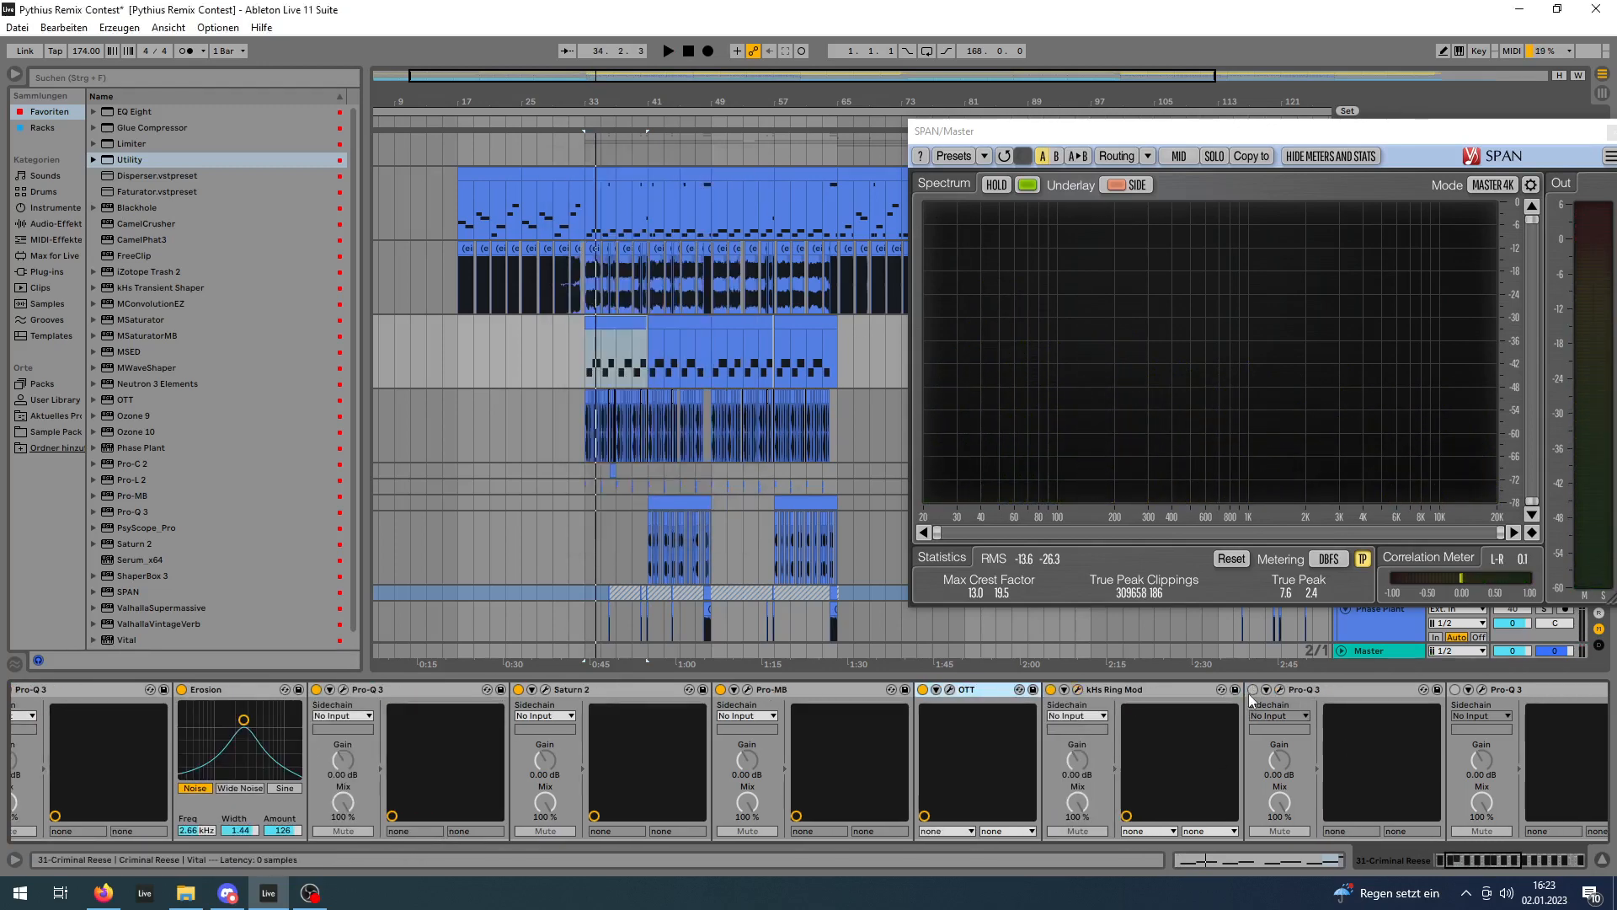
pyautogui.click(1280, 689)
pyautogui.press('space')
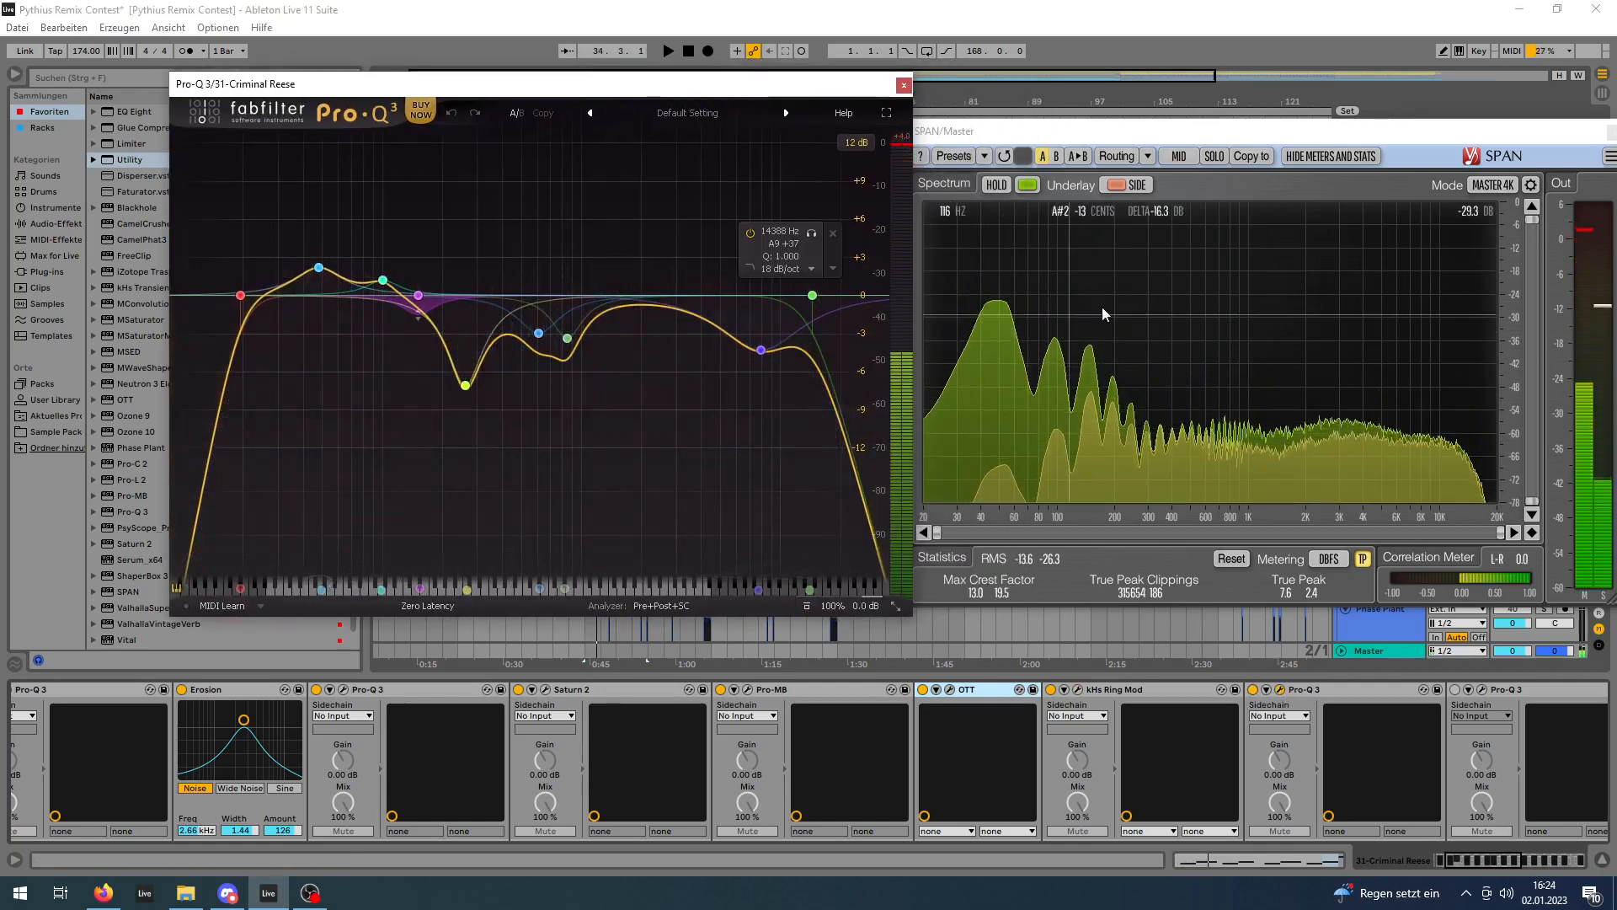
pyautogui.click(903, 86)
# Switch on the second Pro-Q 3 after kHs Ring Mod and show its EQ curve during repeated playback.
pyautogui.moveTo(1499, 859); pyautogui.dragTo(1516, 859)
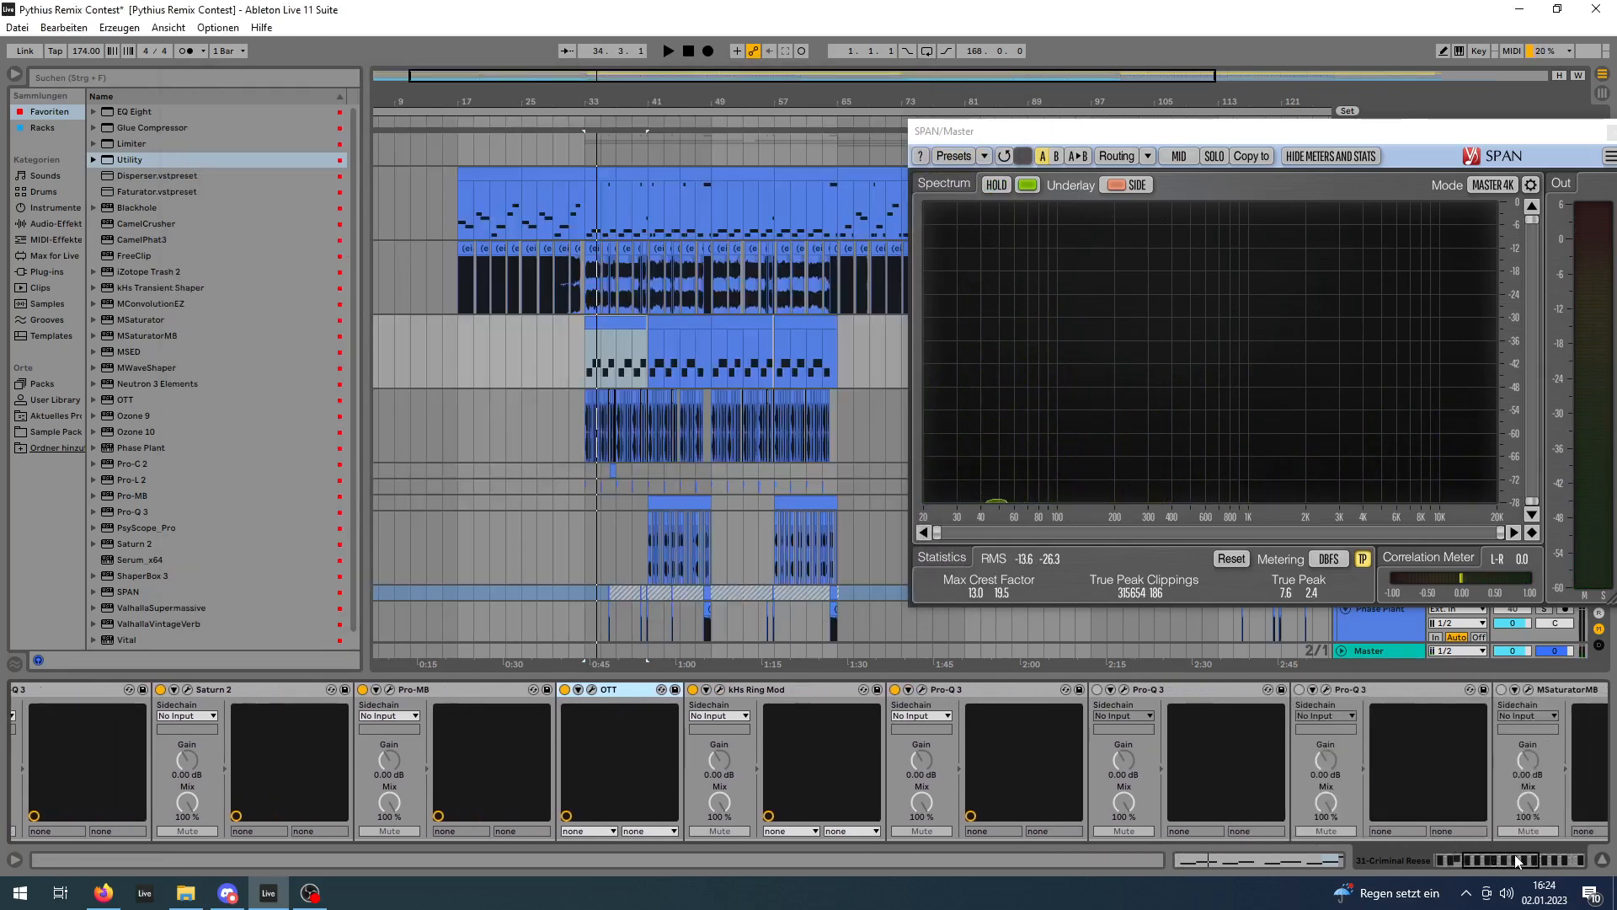
pyautogui.click(1124, 690)
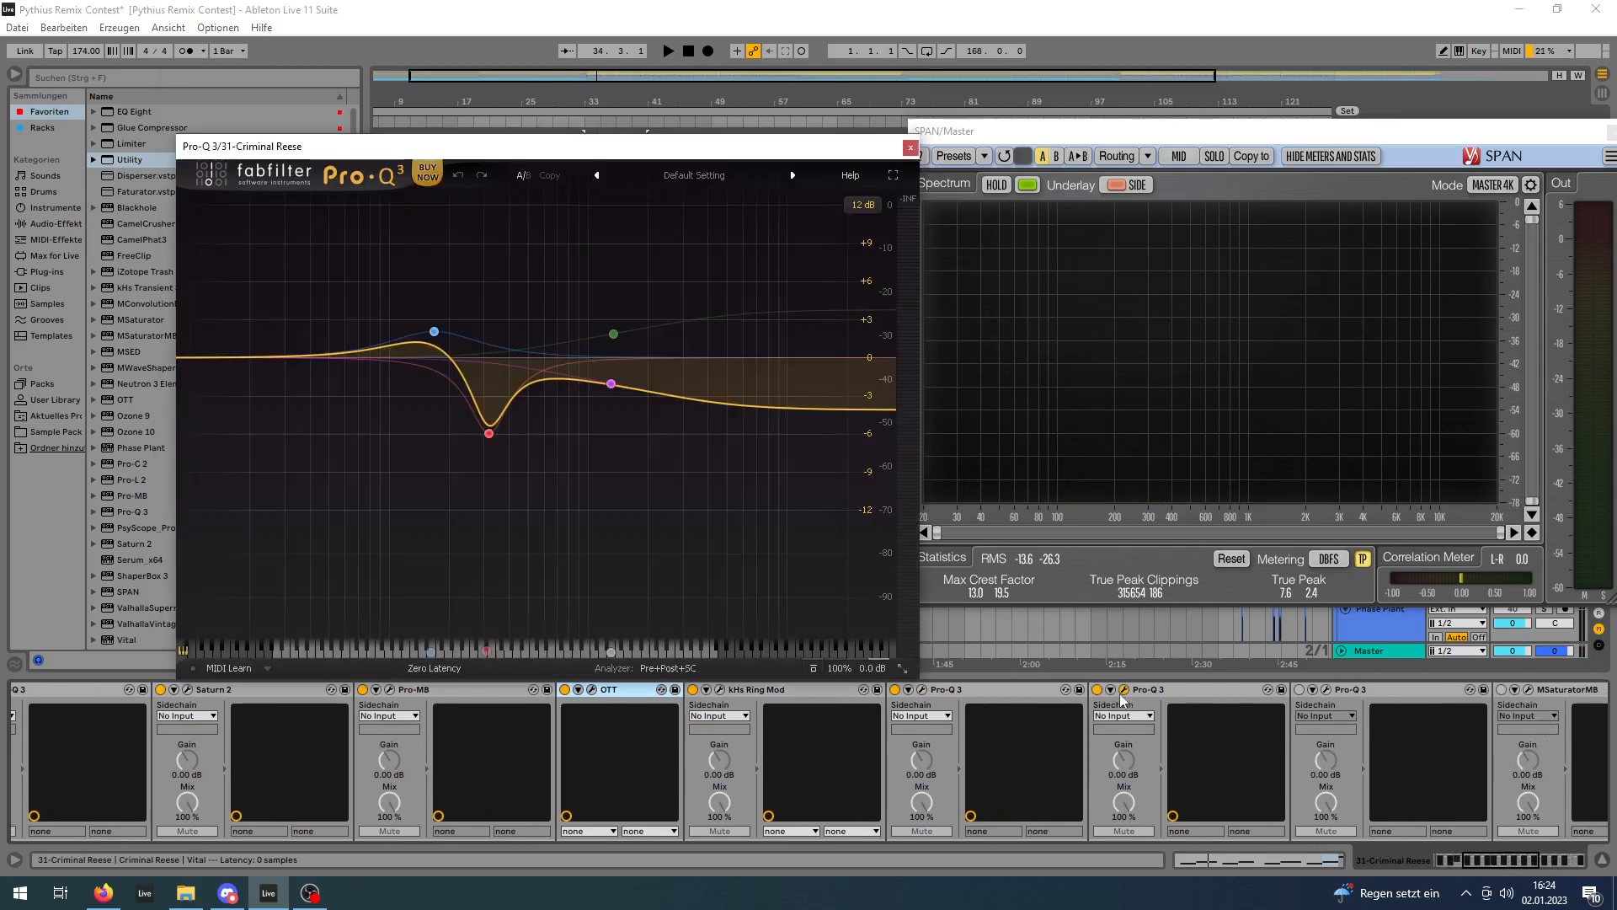
pyautogui.press('space')
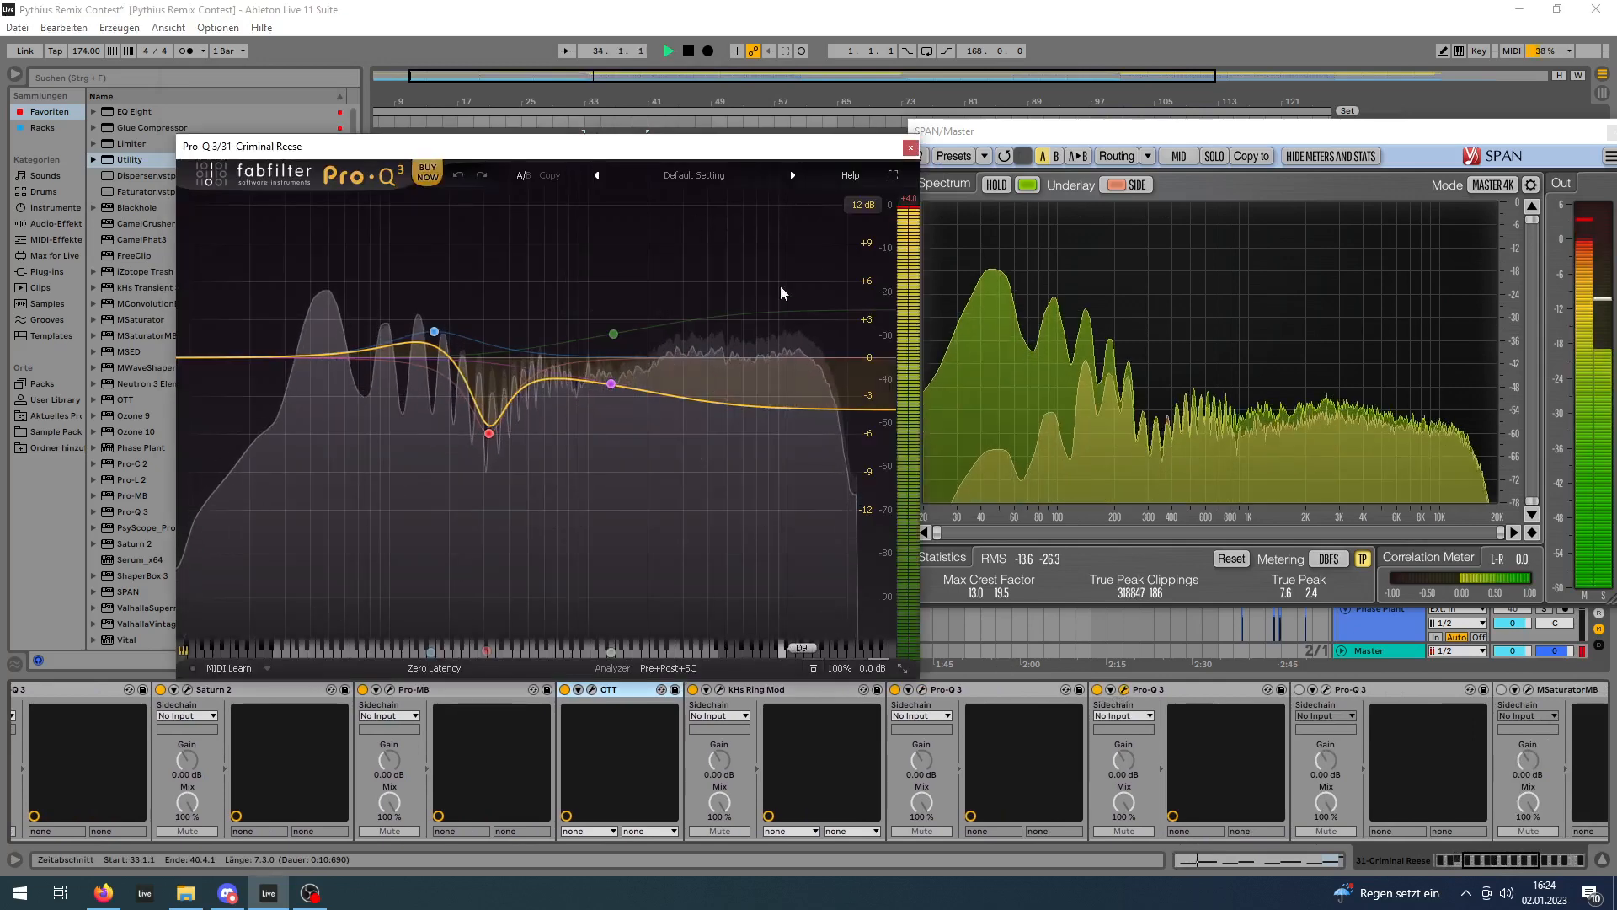
pyautogui.press('space')
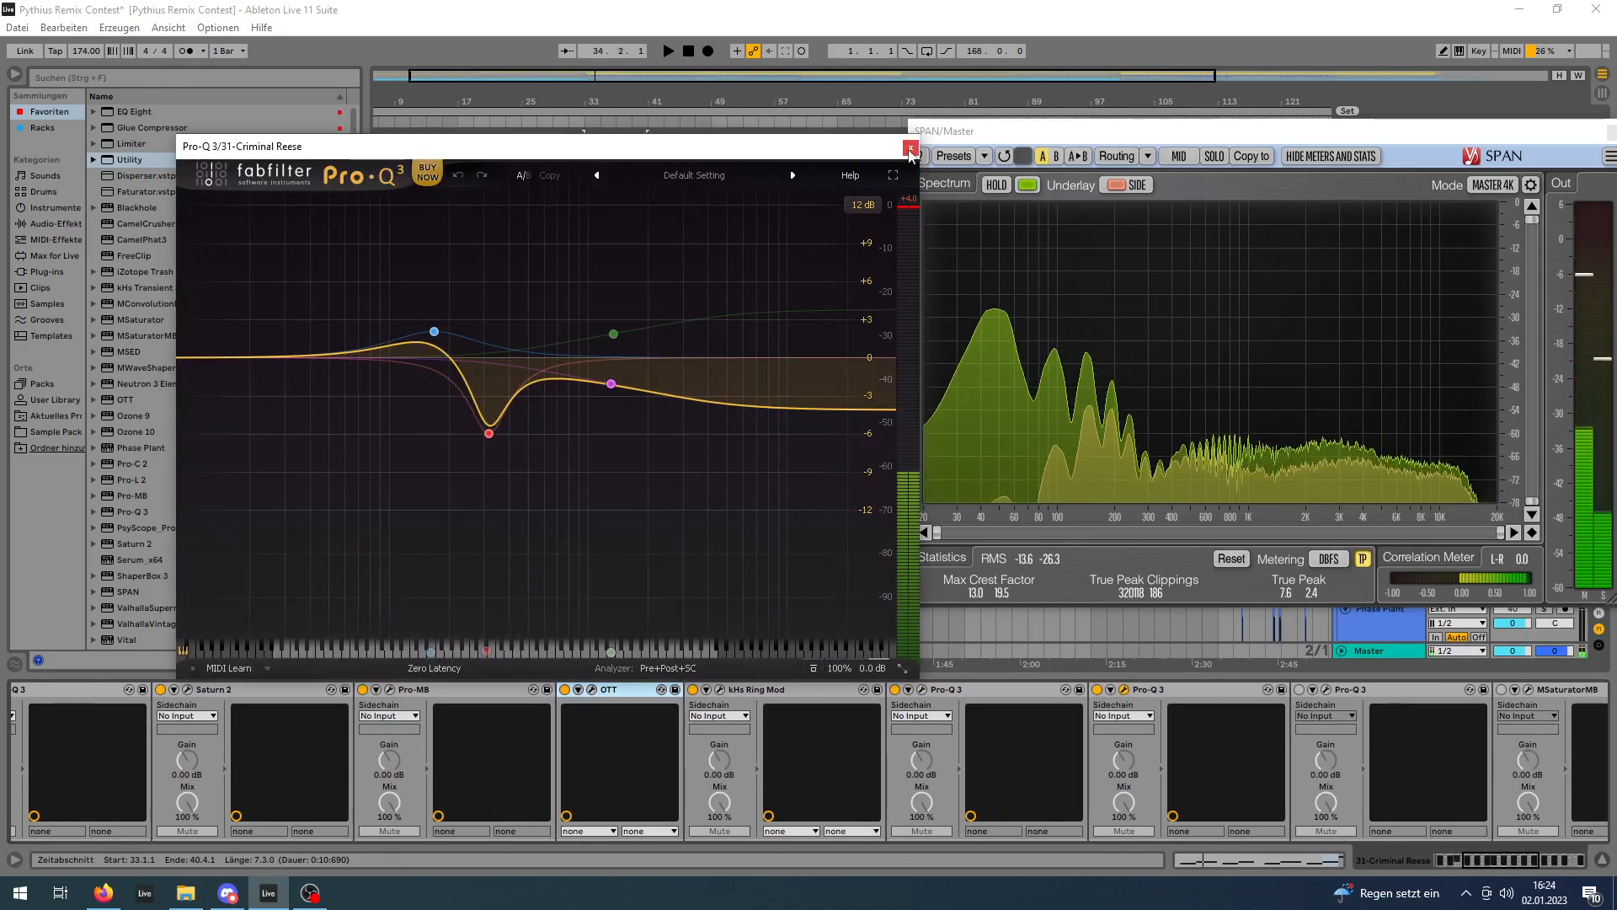
pyautogui.press('space')
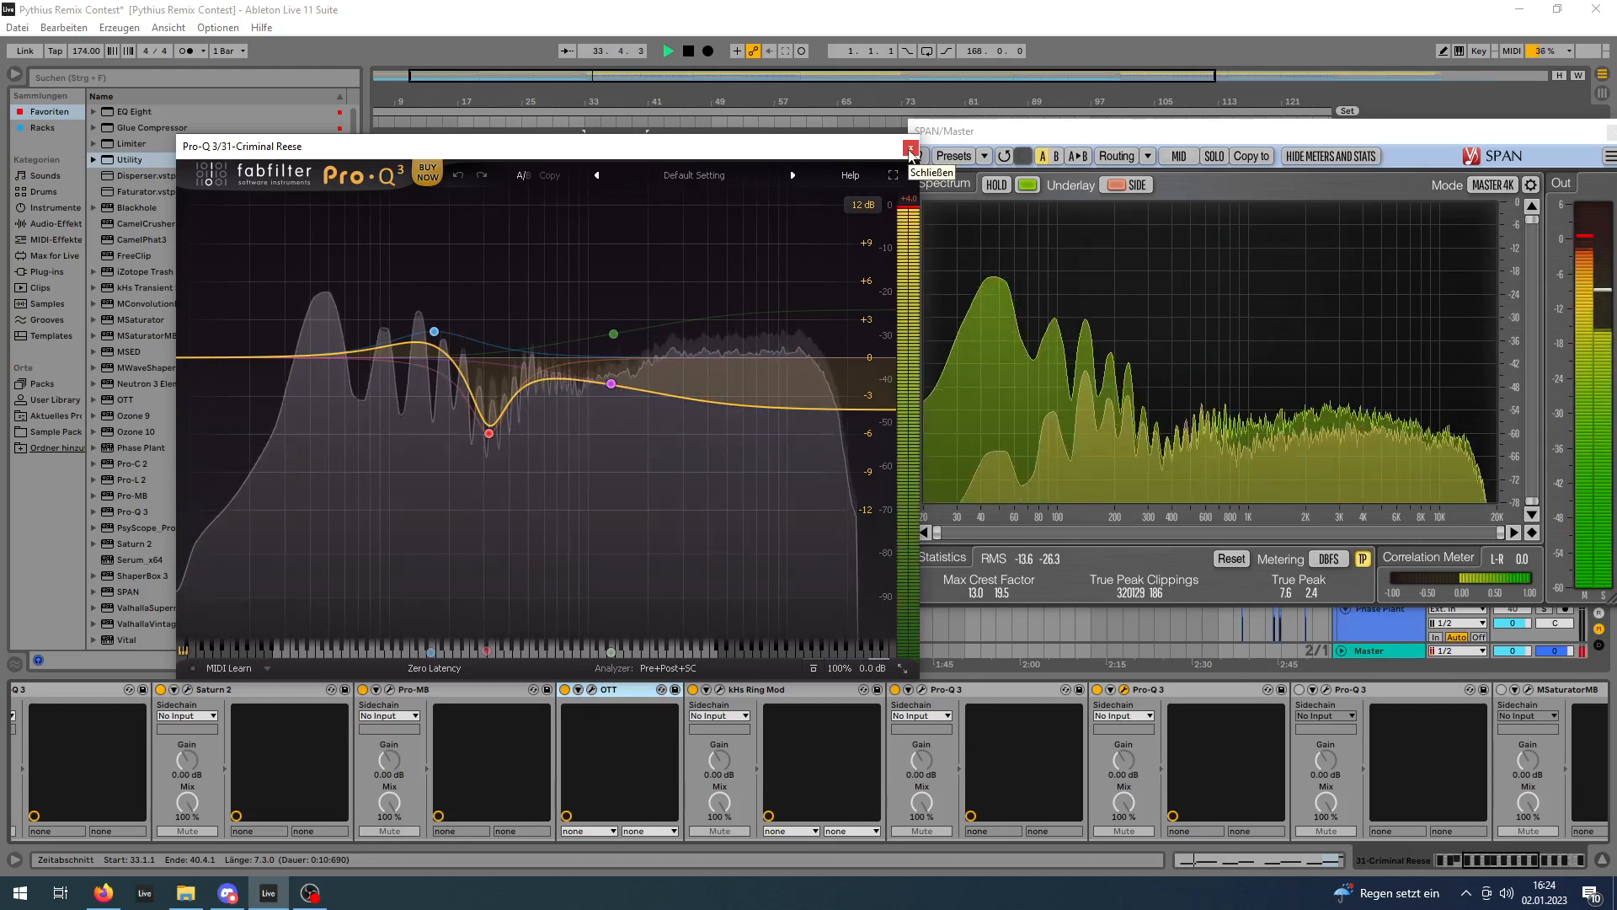
pyautogui.click(910, 150)
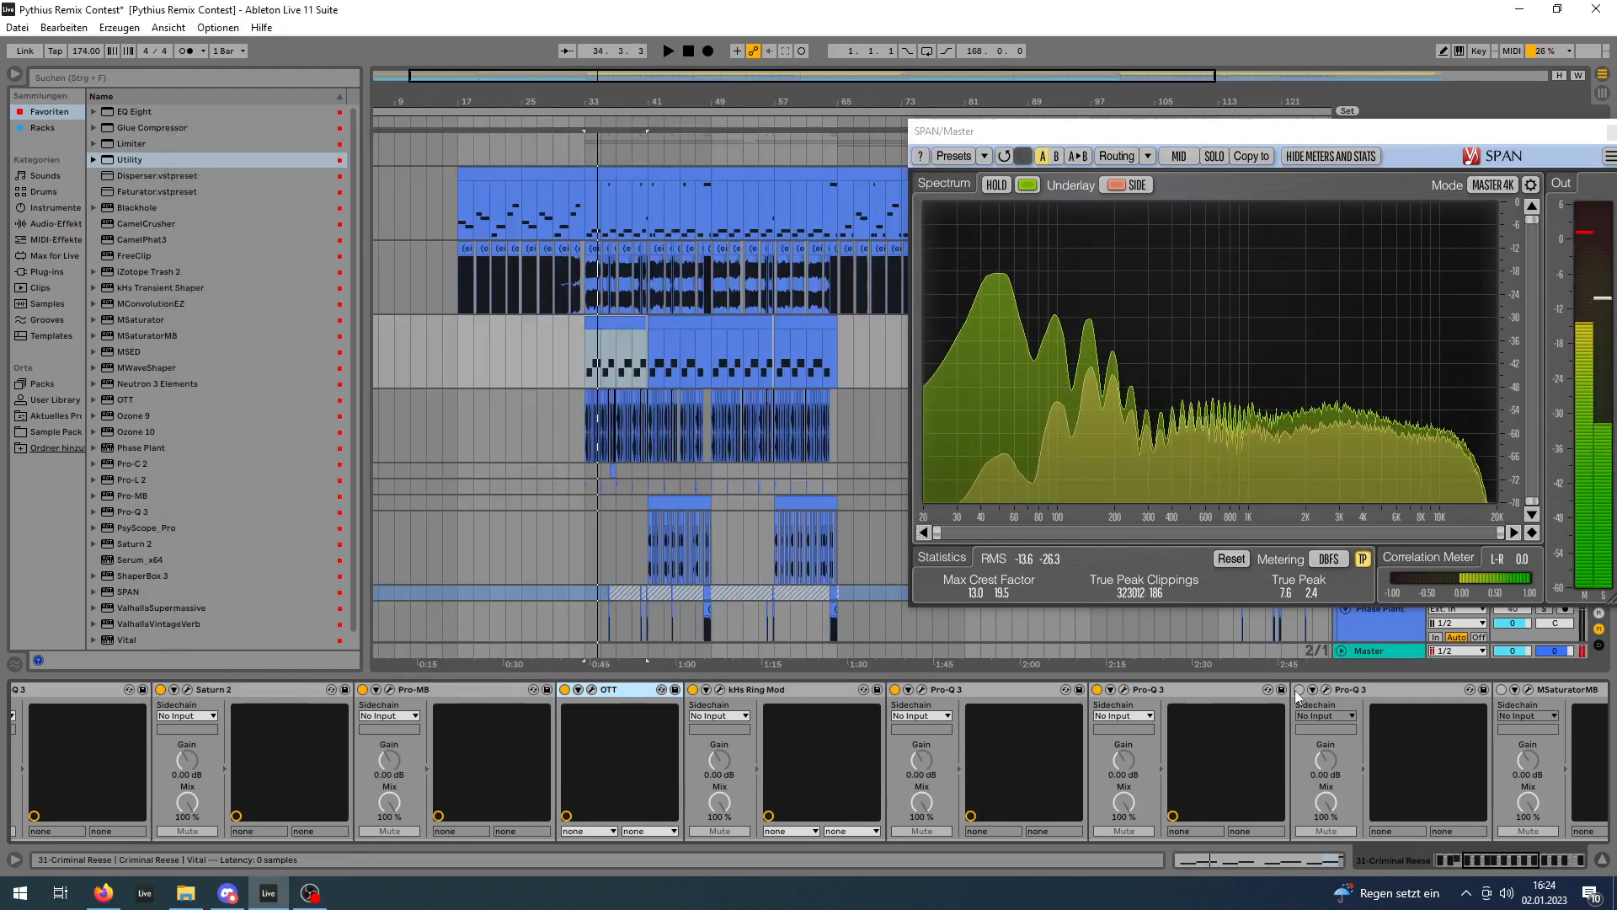
# Switch on the third Pro-Q 3 after kHs Ring Mod and show its EQ curve during playback.
pyautogui.click(1125, 689)
pyautogui.moveTo(945, 340); pyautogui.dragTo(671, 125)
pyautogui.press('space')
pyautogui.press('space')
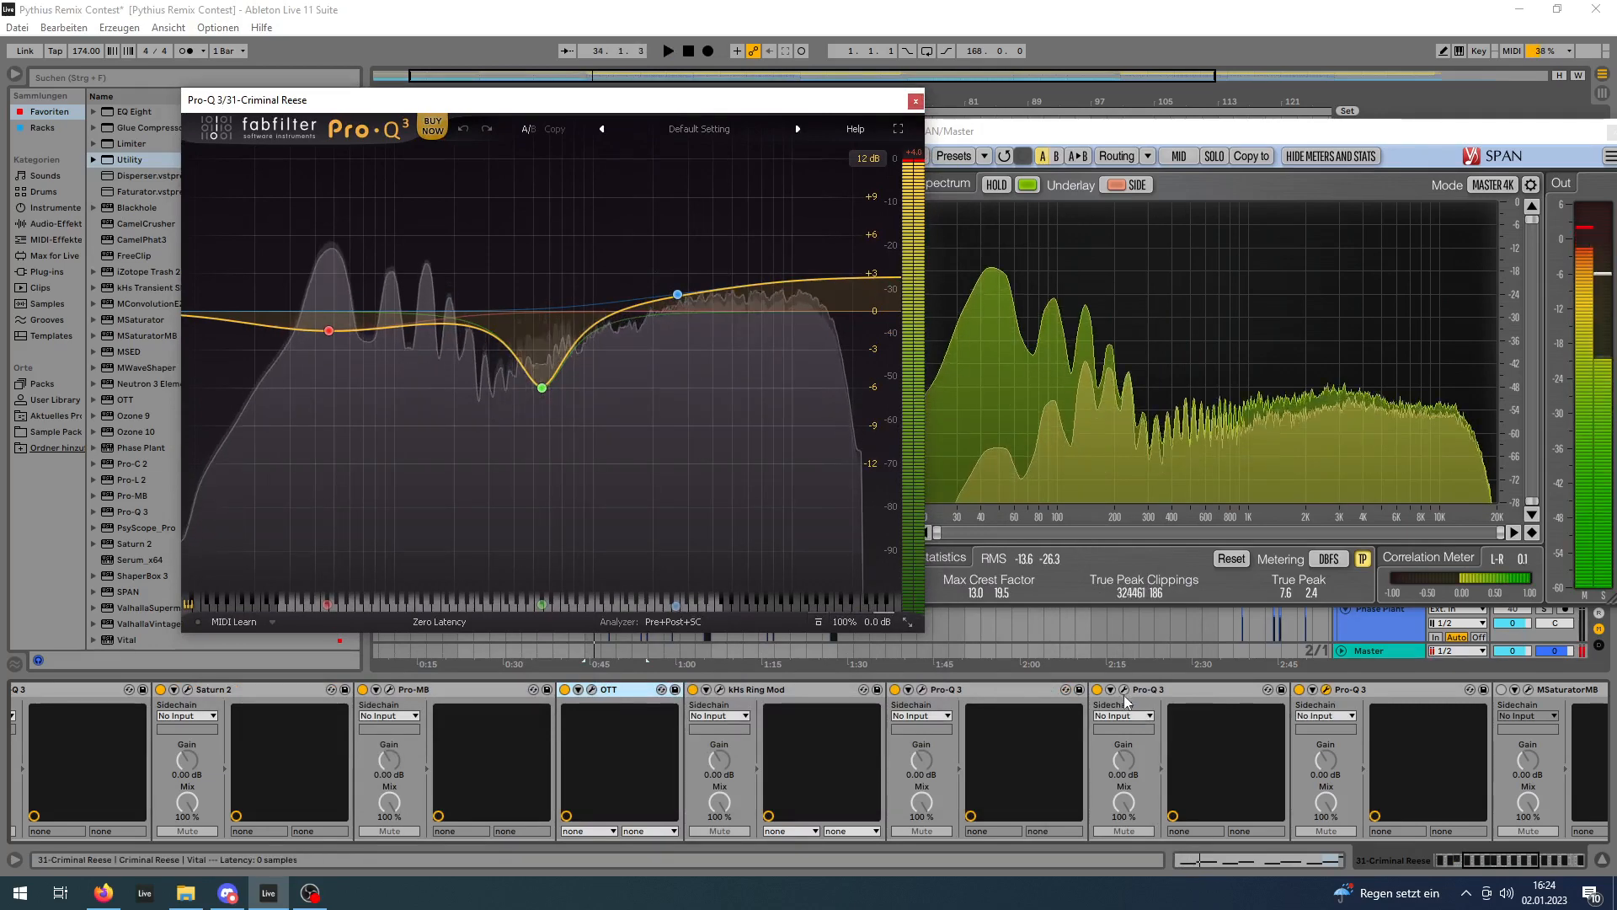
# Compare the third Pro-Q 3's curve with the preceding Pro-Q 3's, replay the bass, and close both EQ windows.
pyautogui.click(1123, 689)
pyautogui.moveTo(834, 156); pyautogui.dragTo(918, 268)
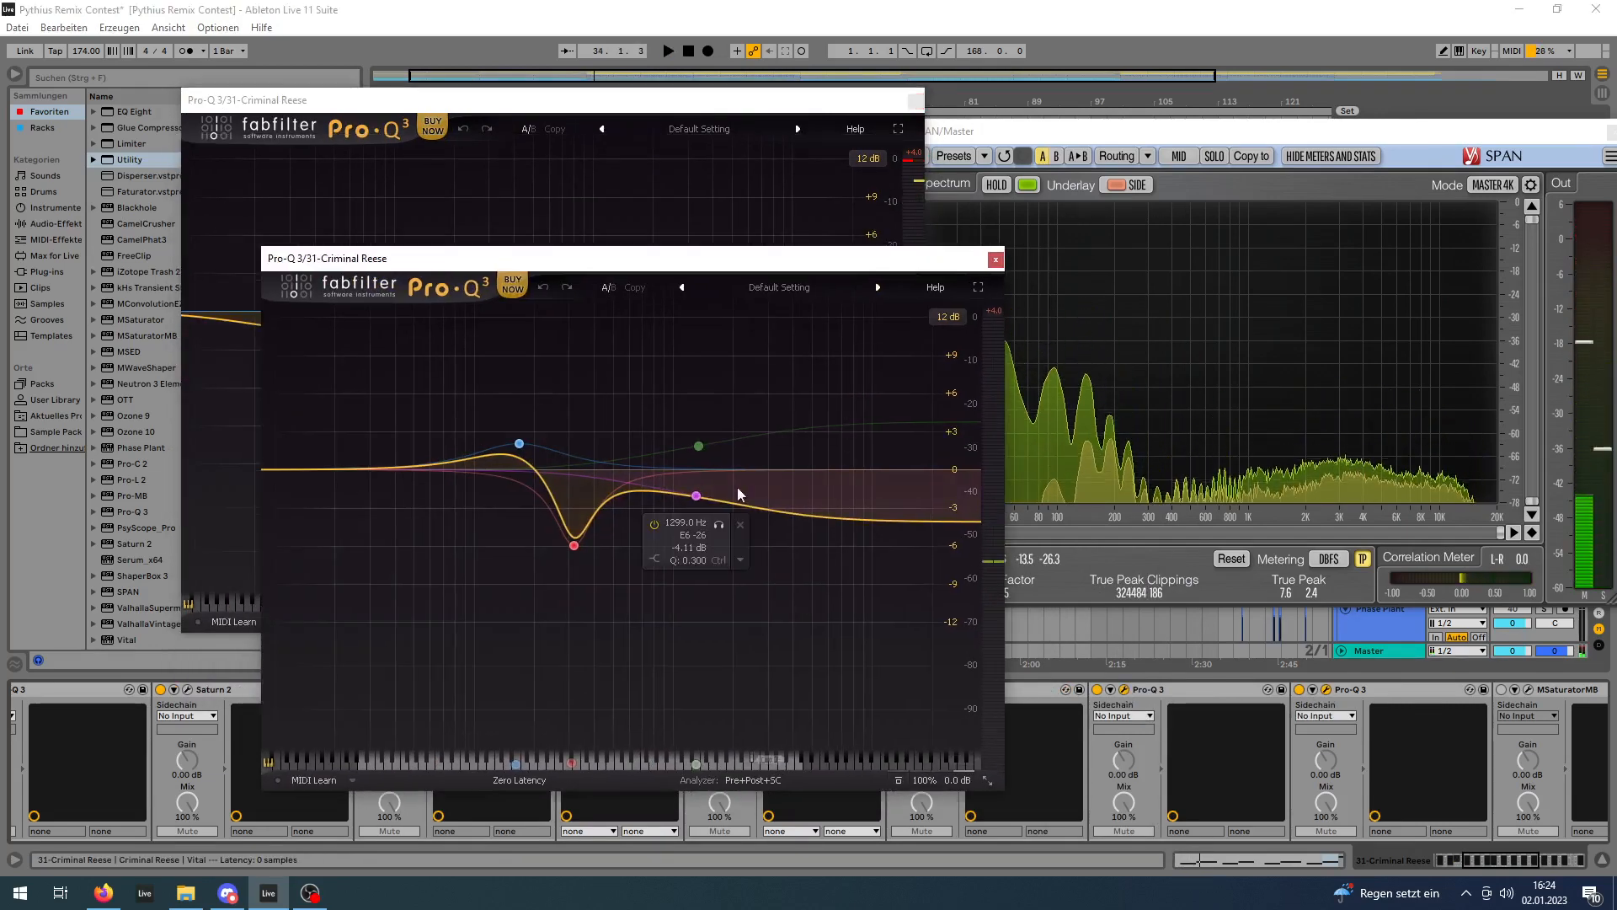
pyautogui.click(997, 260)
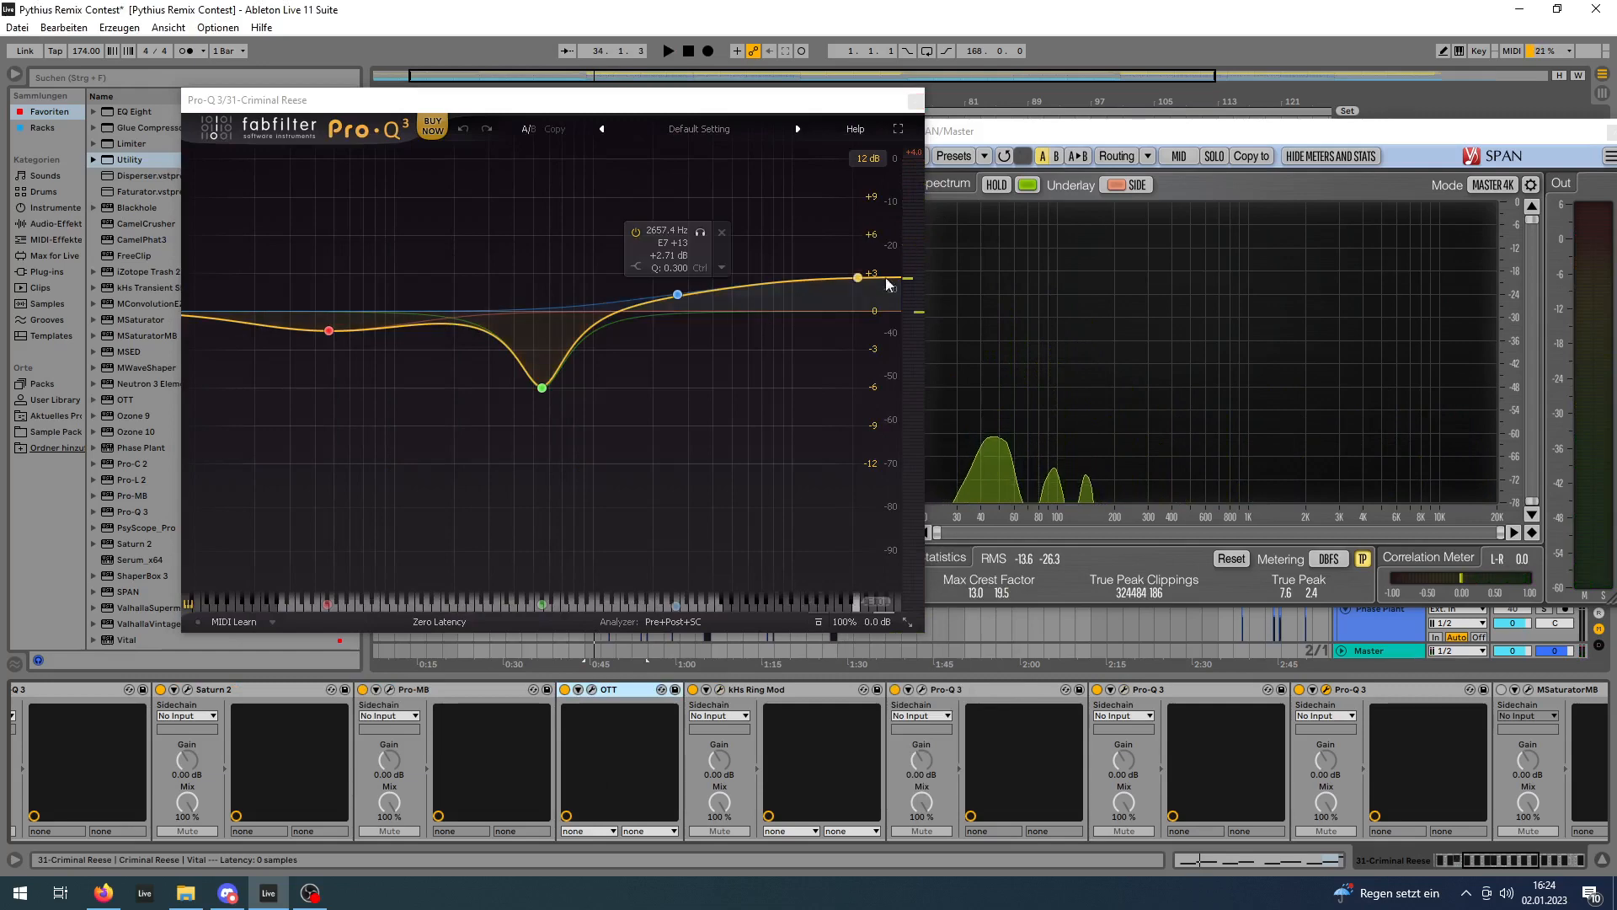
pyautogui.press('space')
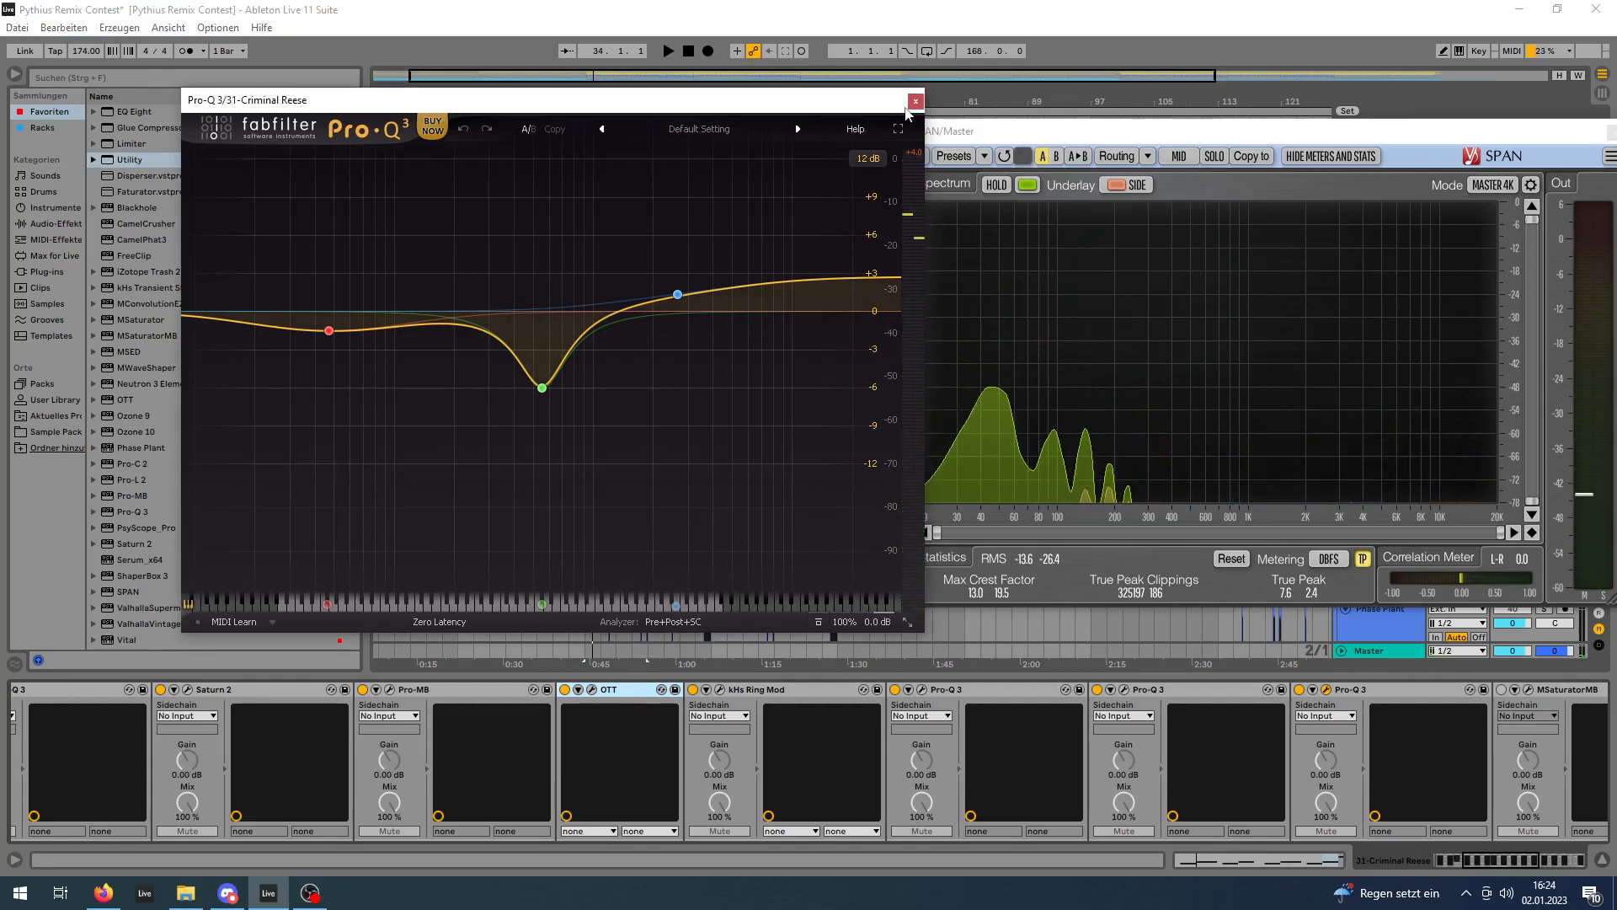
pyautogui.click(915, 102)
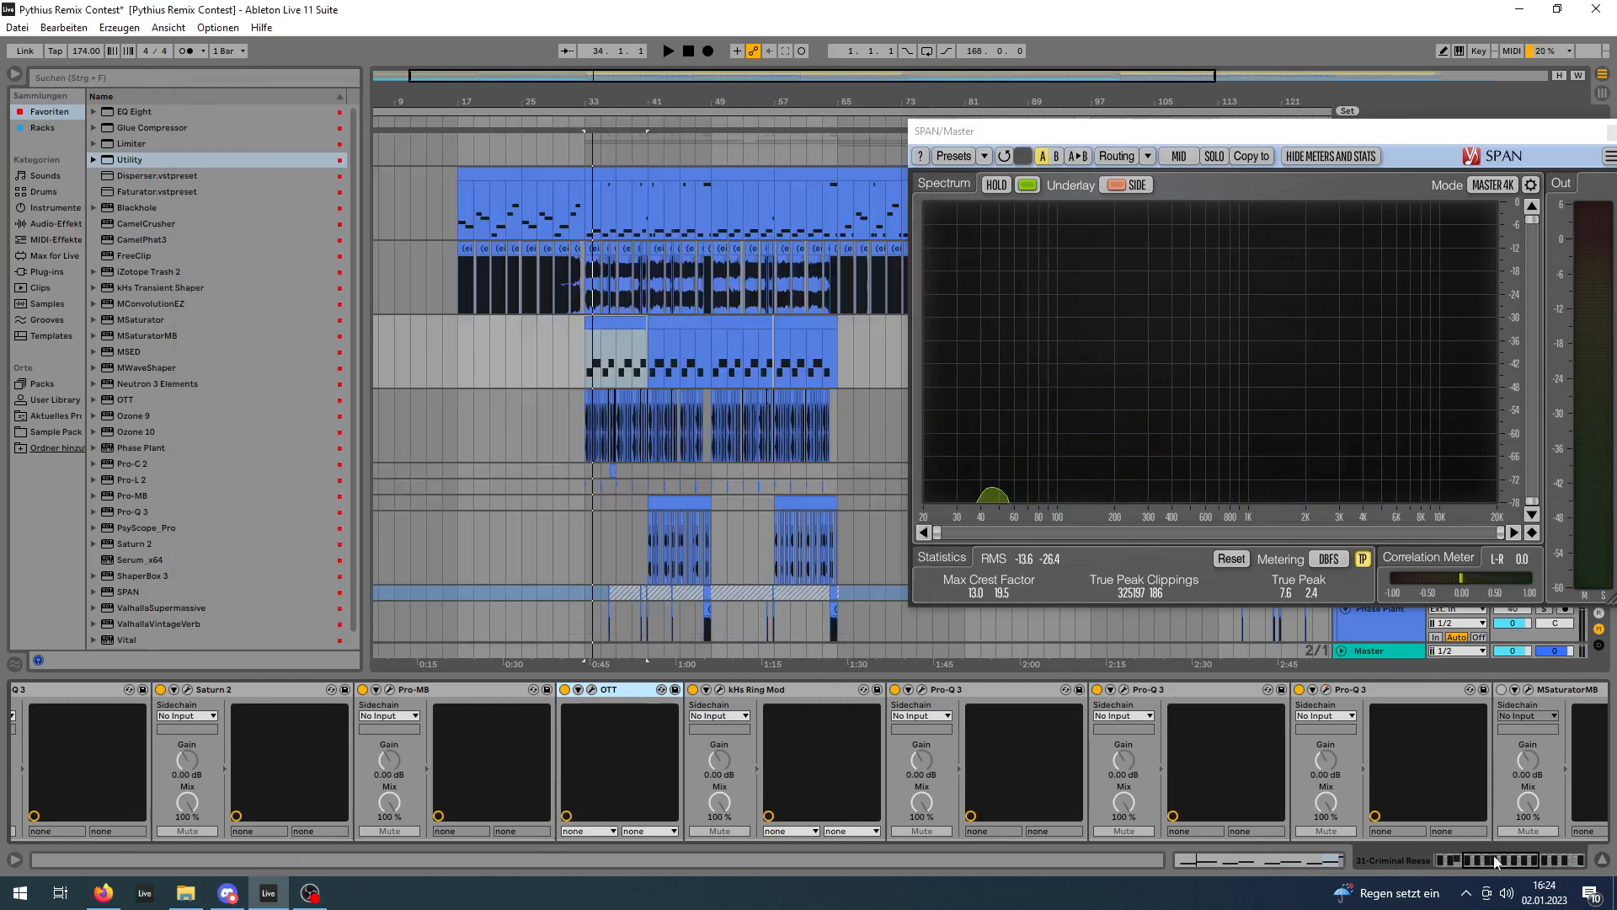
# Switch on MSaturatorMB, show its Saturation 3 settings, and audition the bass through it.
pyautogui.moveTo(1496, 860); pyautogui.dragTo(1513, 868)
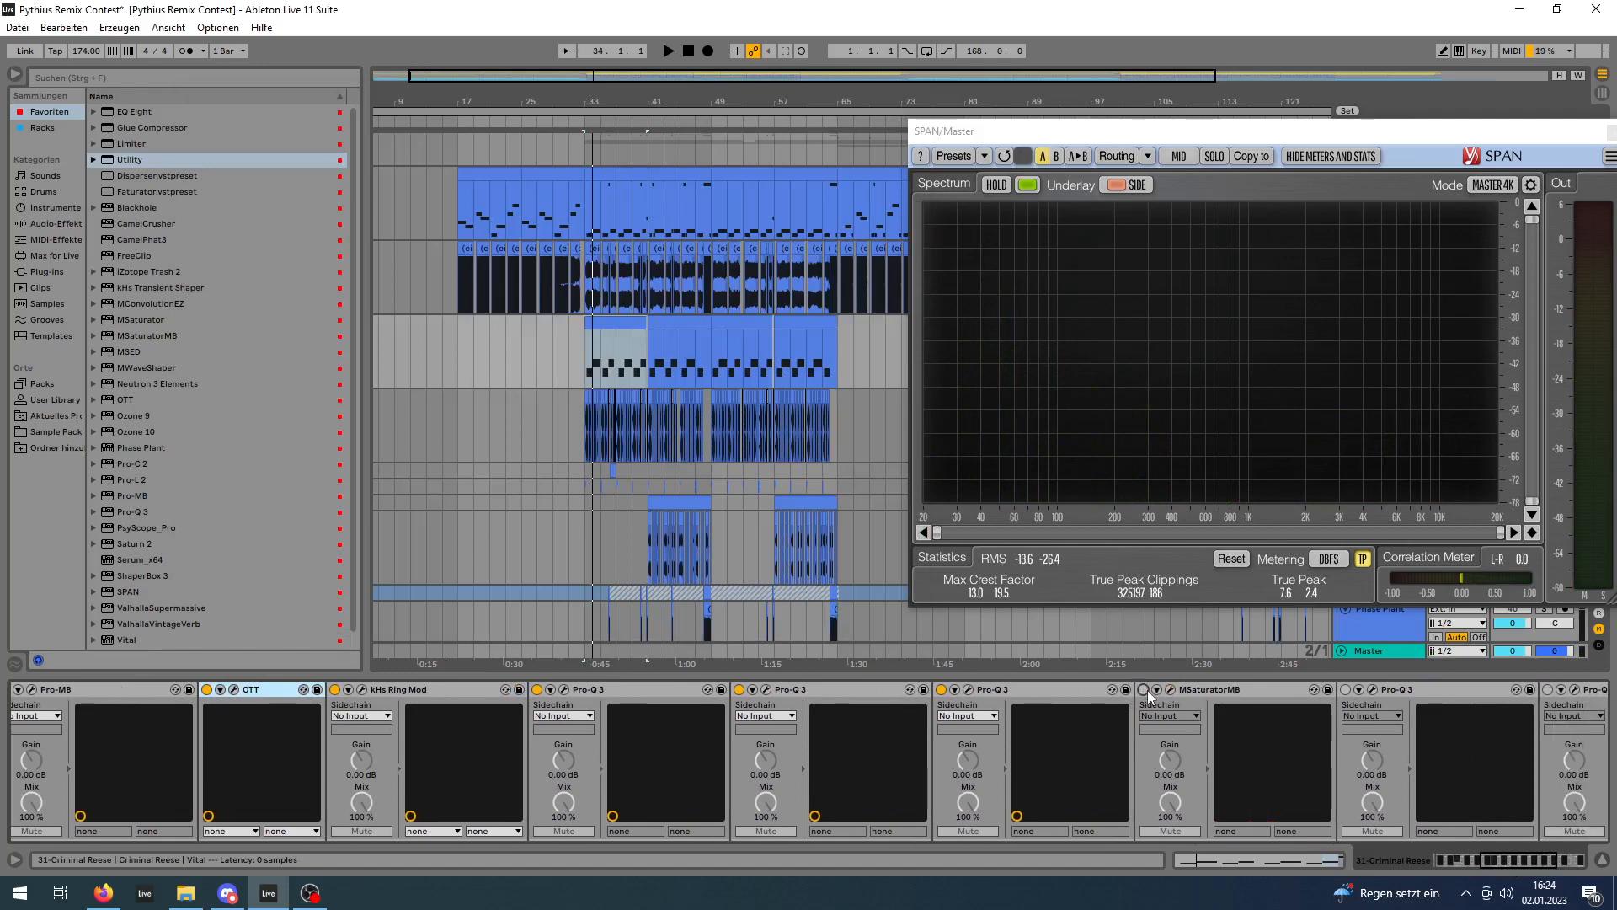
pyautogui.click(1171, 690)
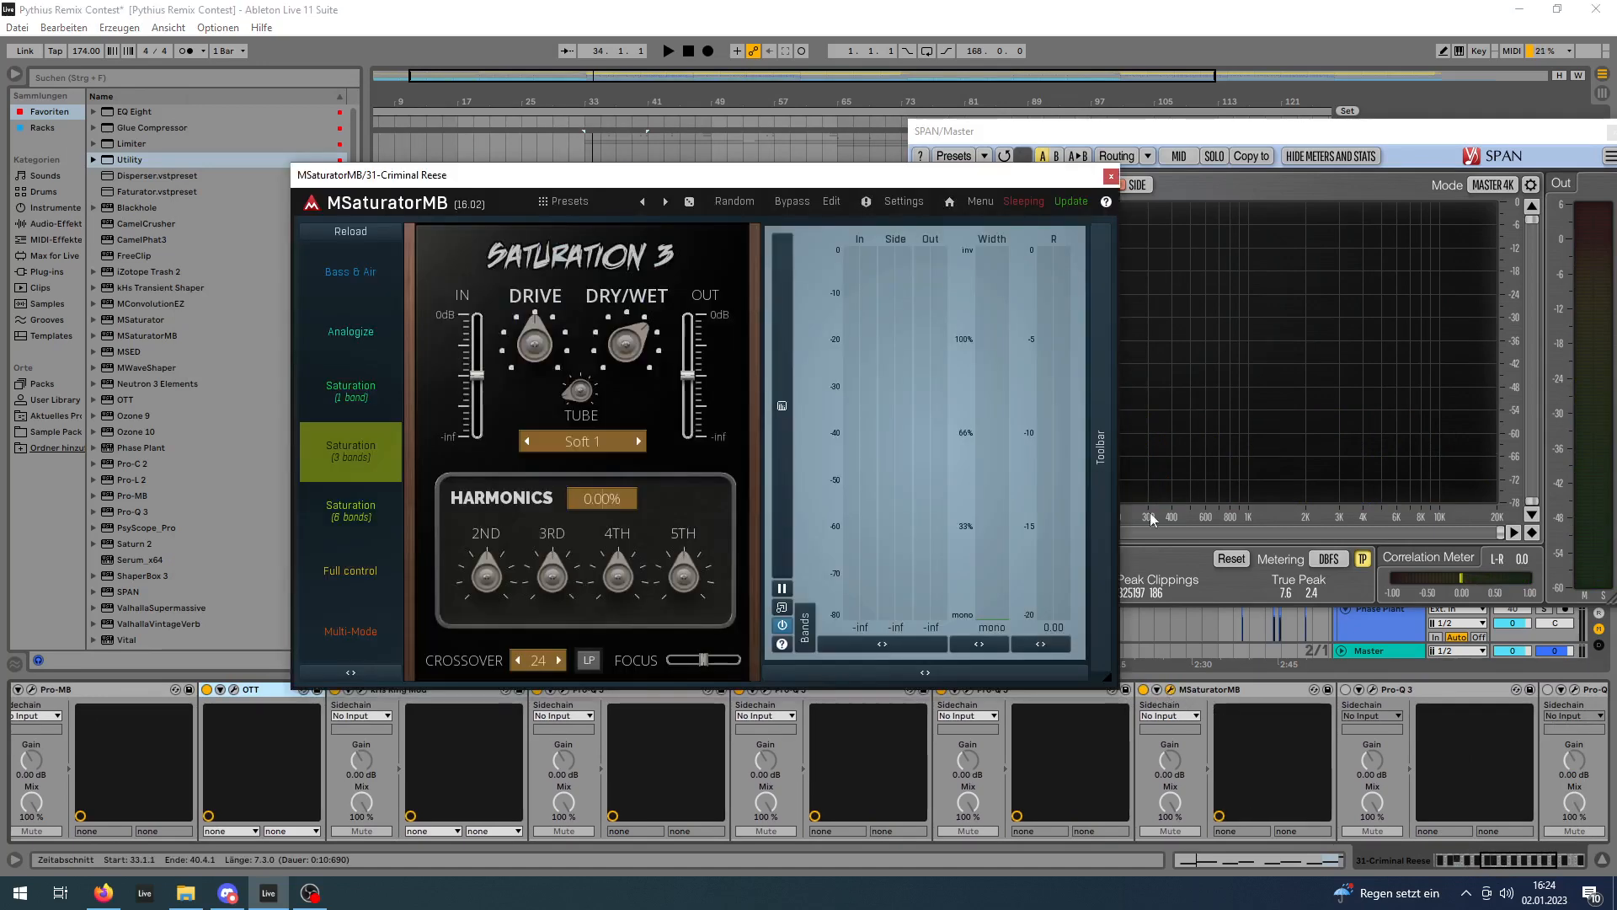
pyautogui.moveTo(965, 176); pyautogui.dragTo(885, 114)
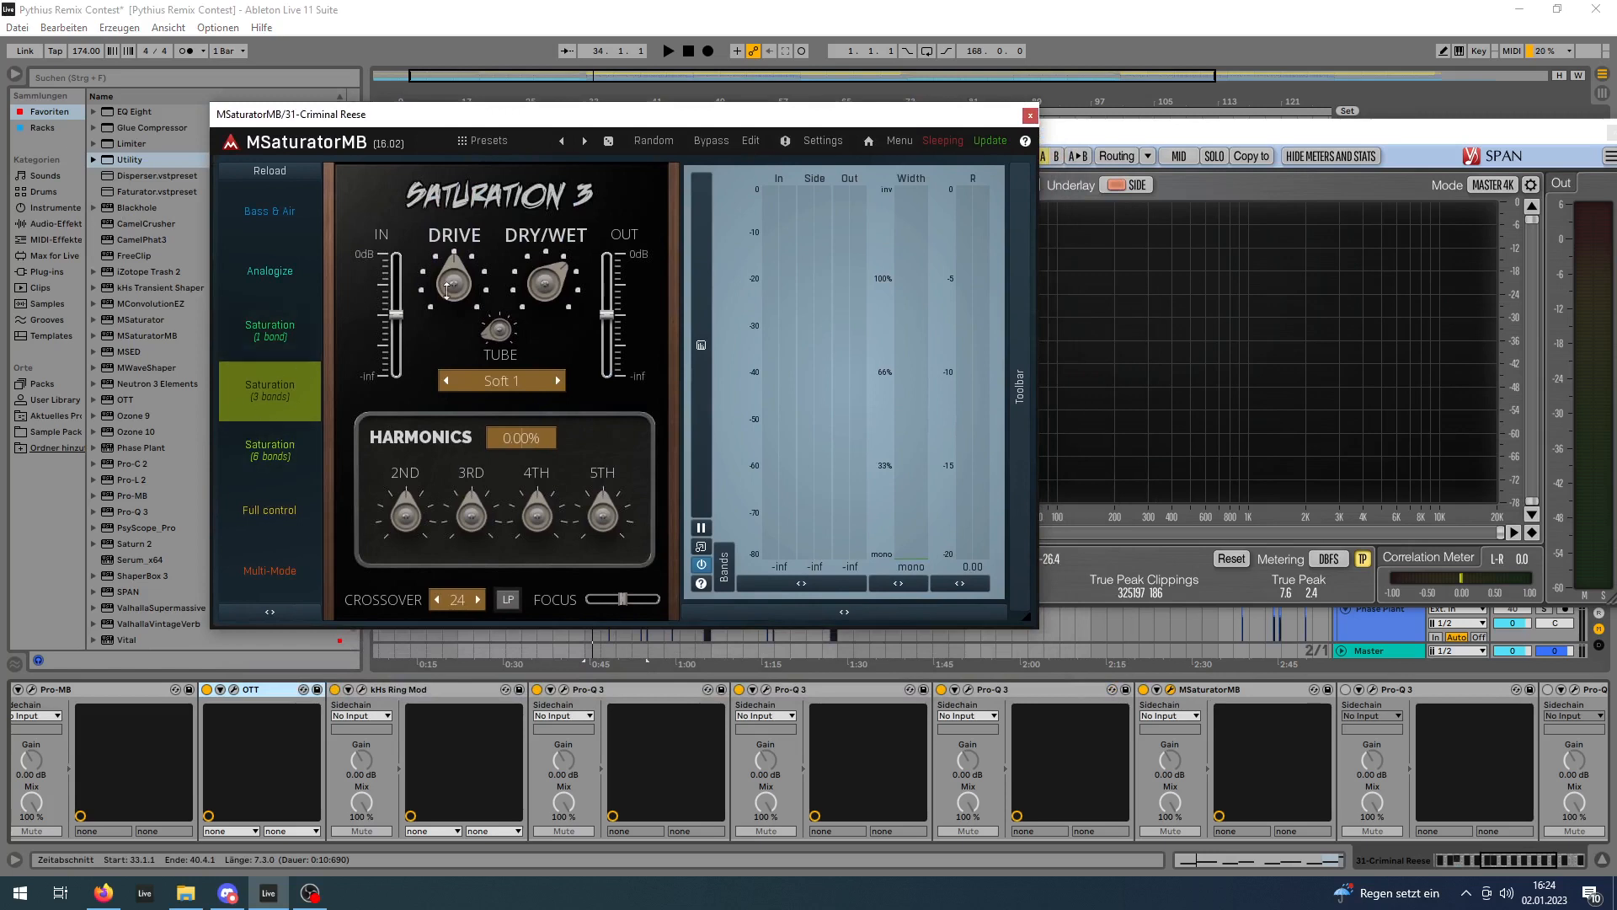
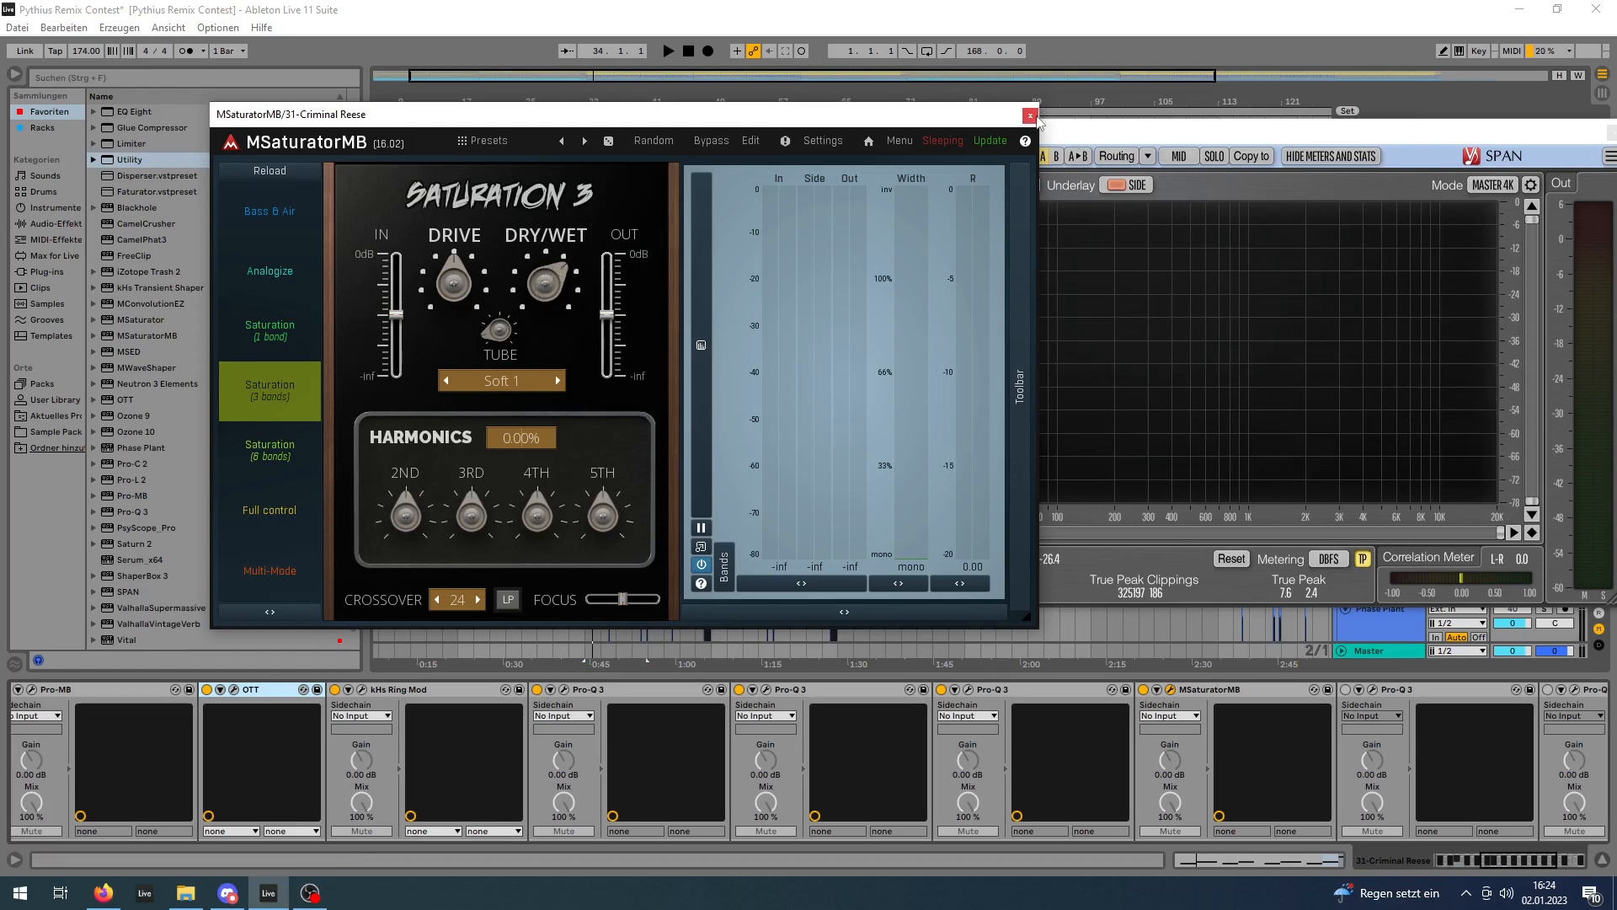
pyautogui.click(1030, 116)
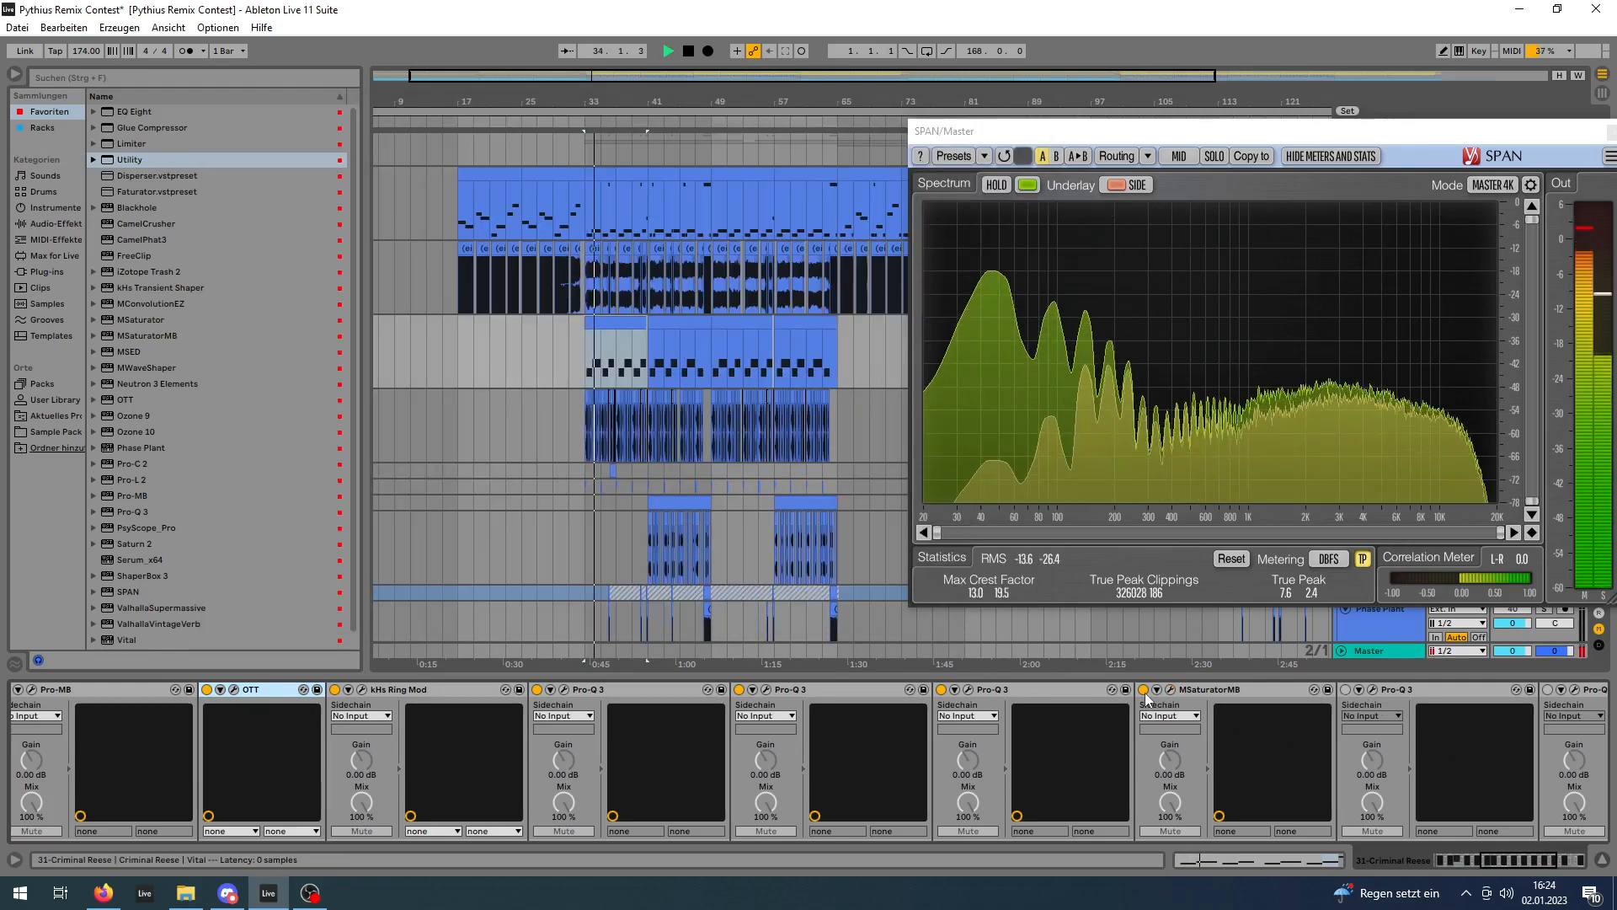
pyautogui.press('space')
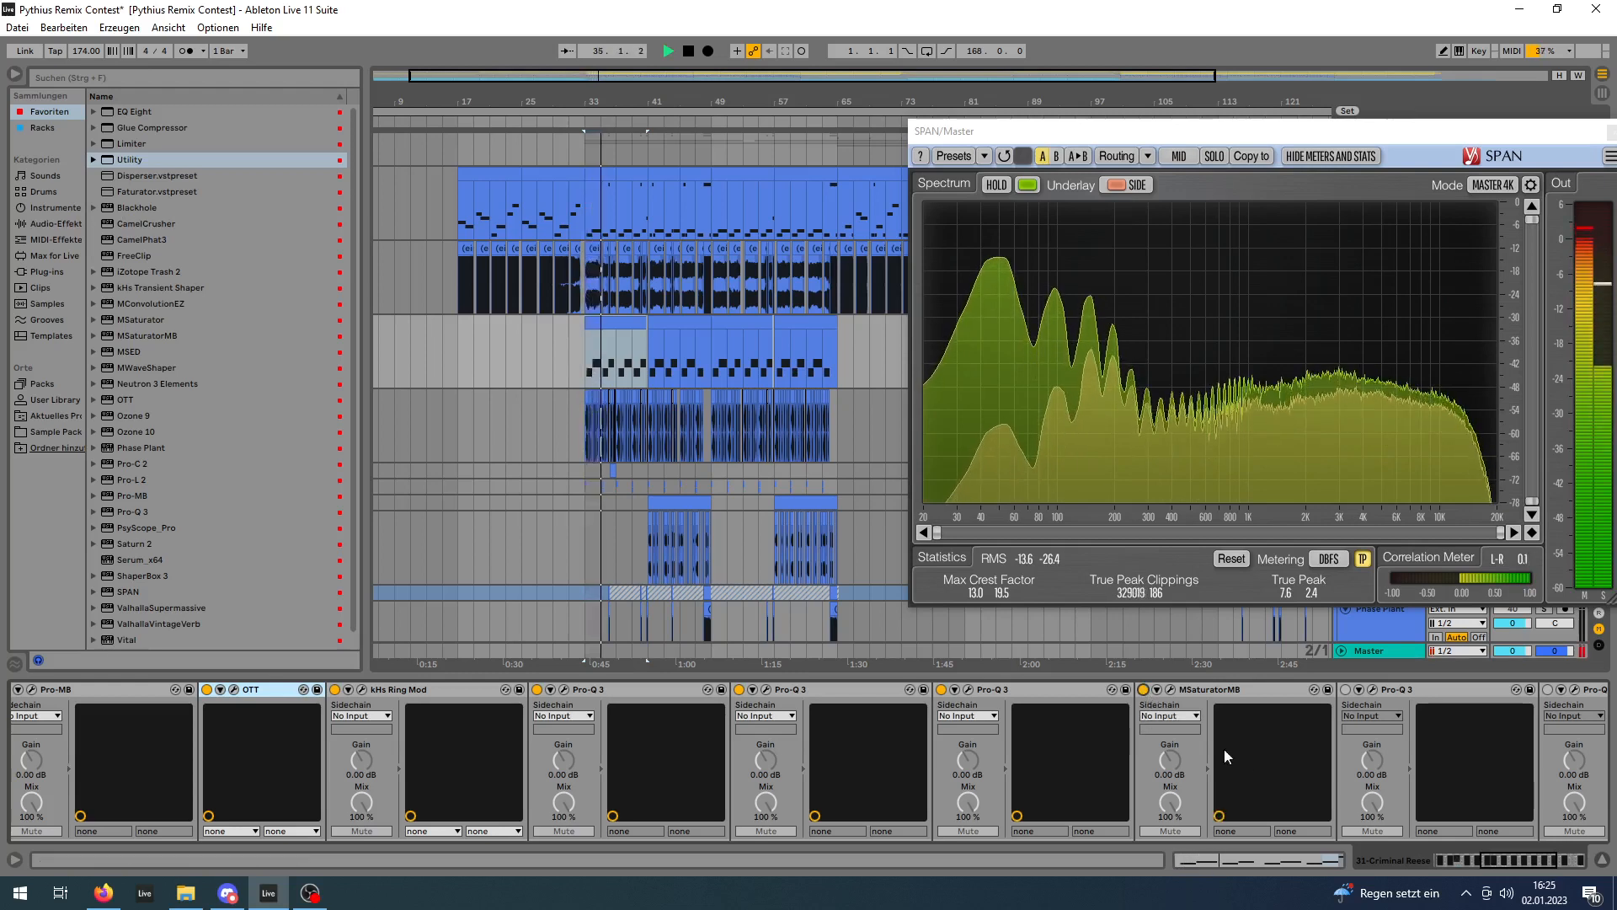
pyautogui.press('space')
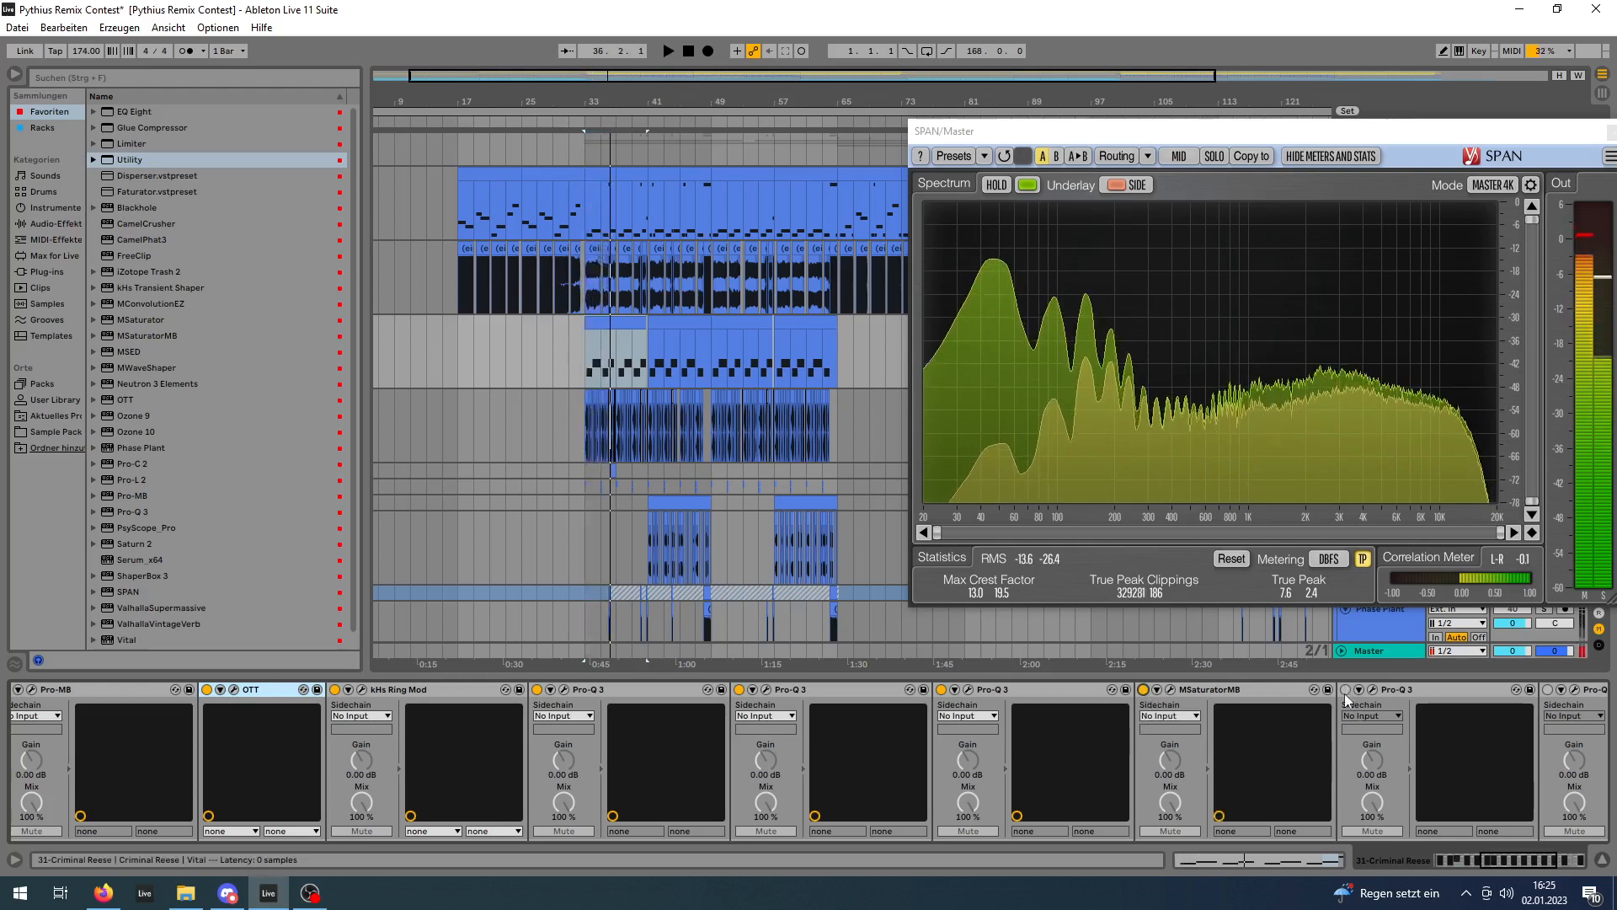
# Show MSaturatorMB's settings for bands 1, 2 and 3, play the bass through it, and close its window.
pyautogui.click(1172, 690)
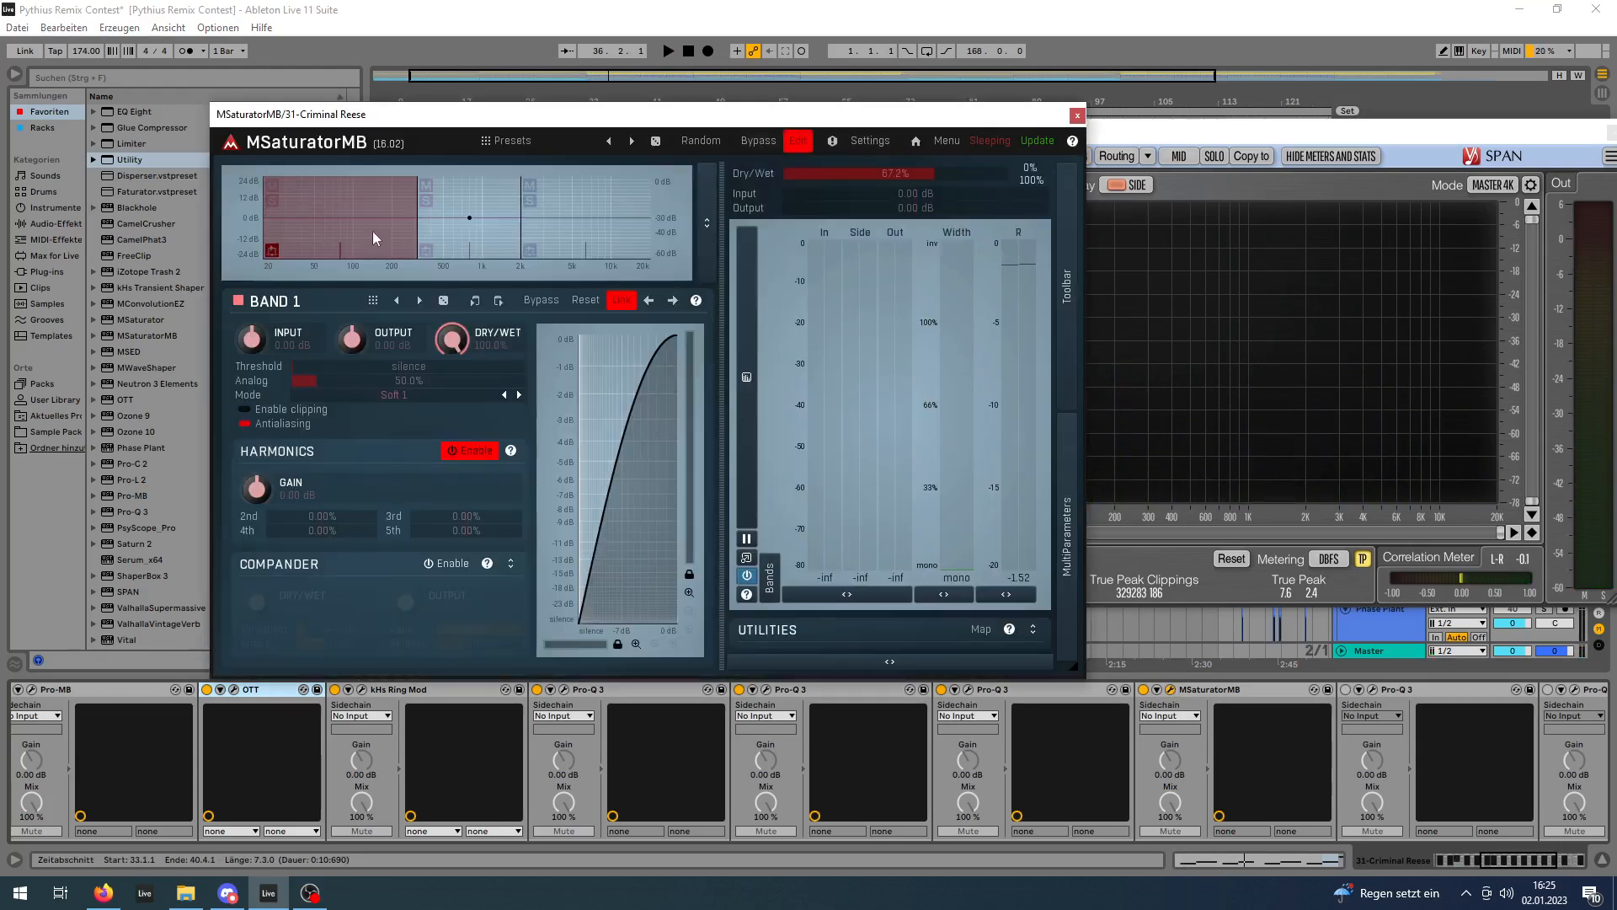
pyautogui.click(485, 230)
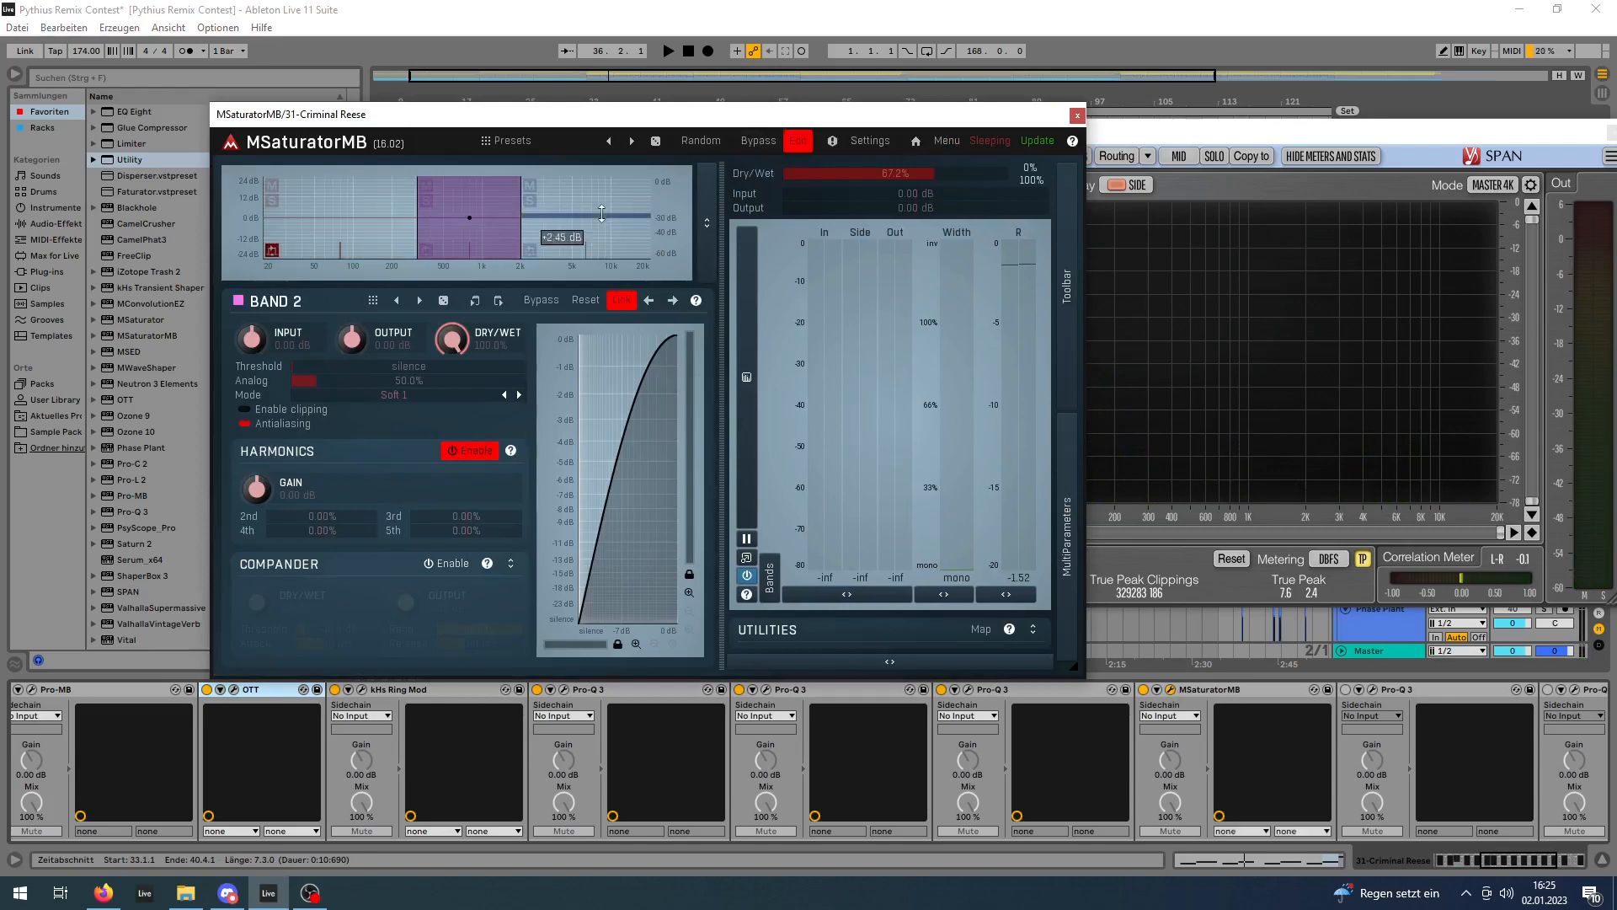
pyautogui.click(595, 229)
pyautogui.press('space')
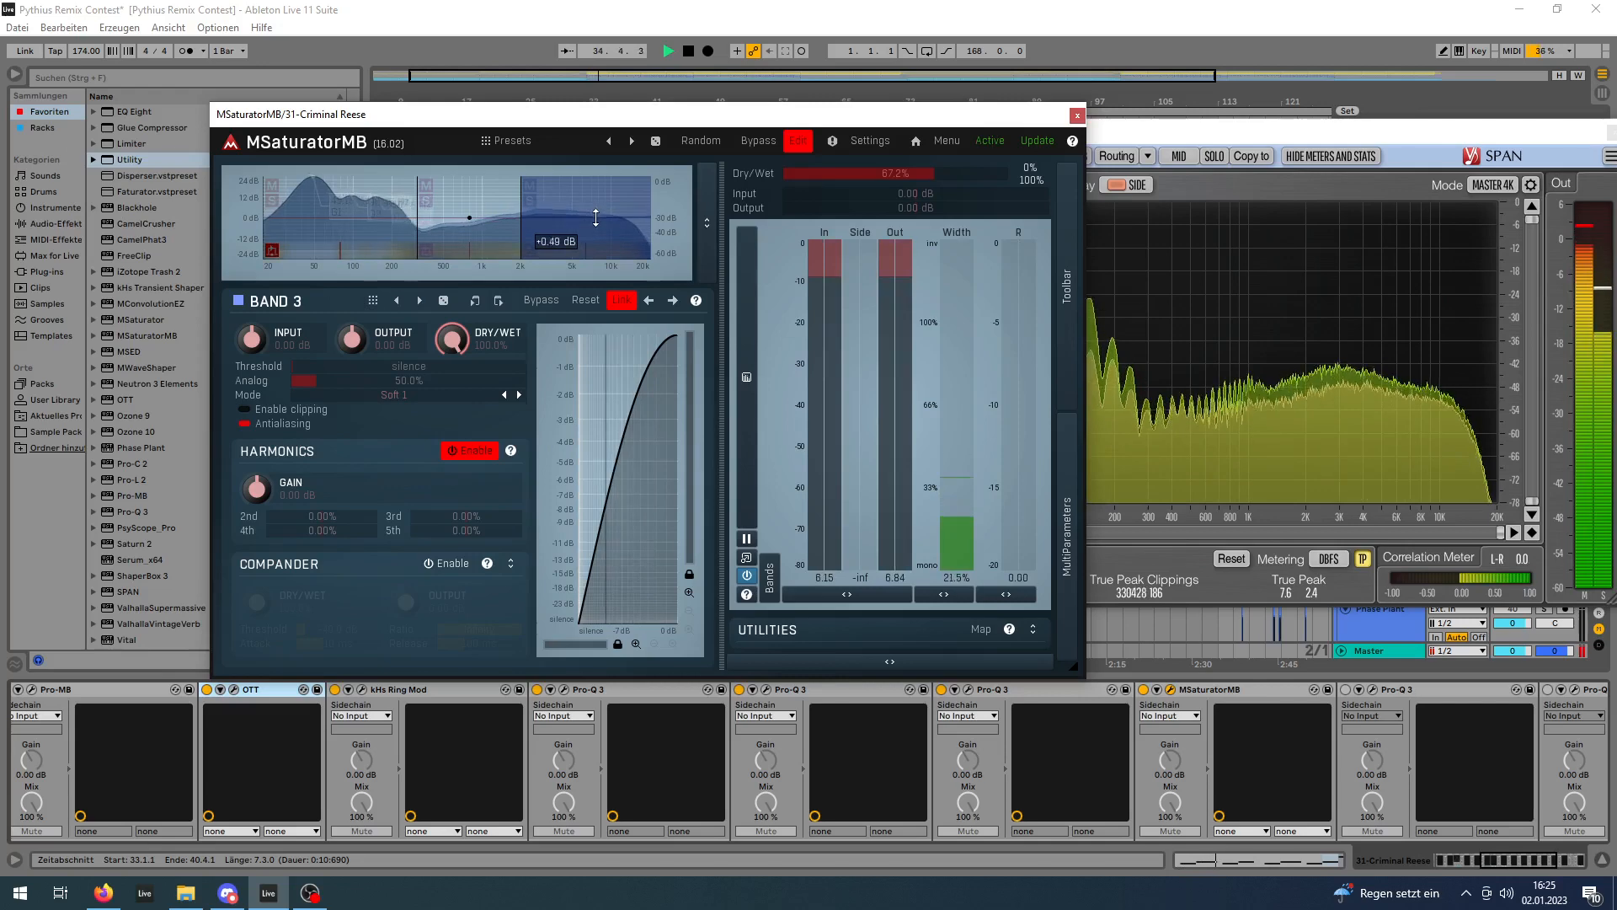
pyautogui.click(1077, 116)
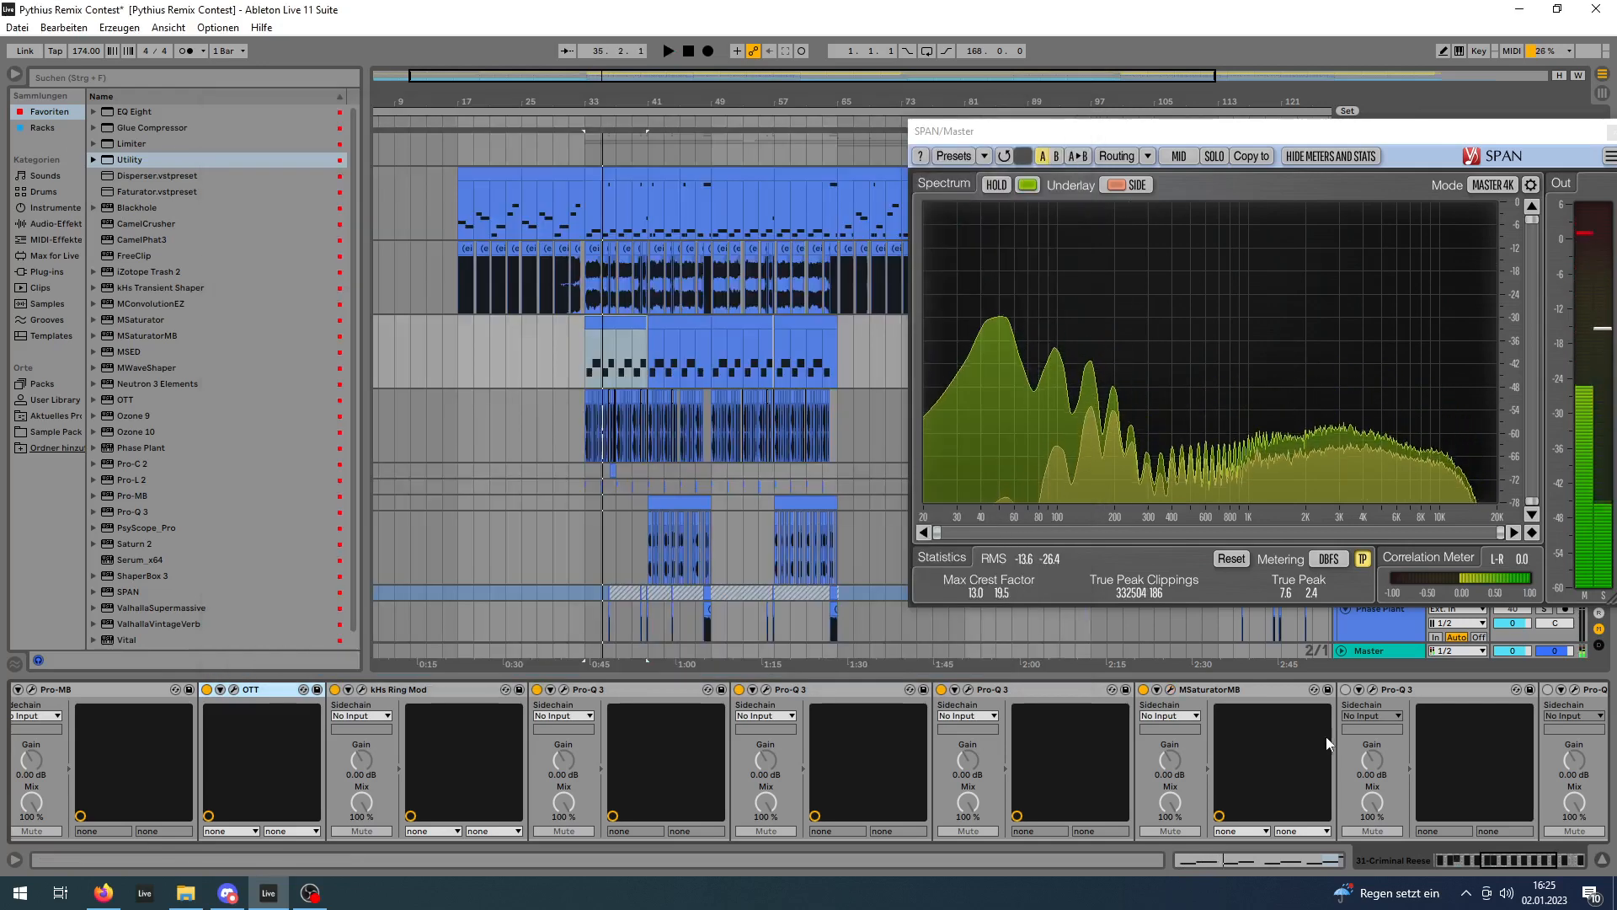
# Switch on the Pro-Q 3 directly after MSaturatorMB and show its EQ curve during playback of the bass.
pyautogui.click(1346, 689)
pyautogui.click(1372, 689)
pyautogui.moveTo(741, 104); pyautogui.dragTo(622, 97)
pyautogui.press('space')
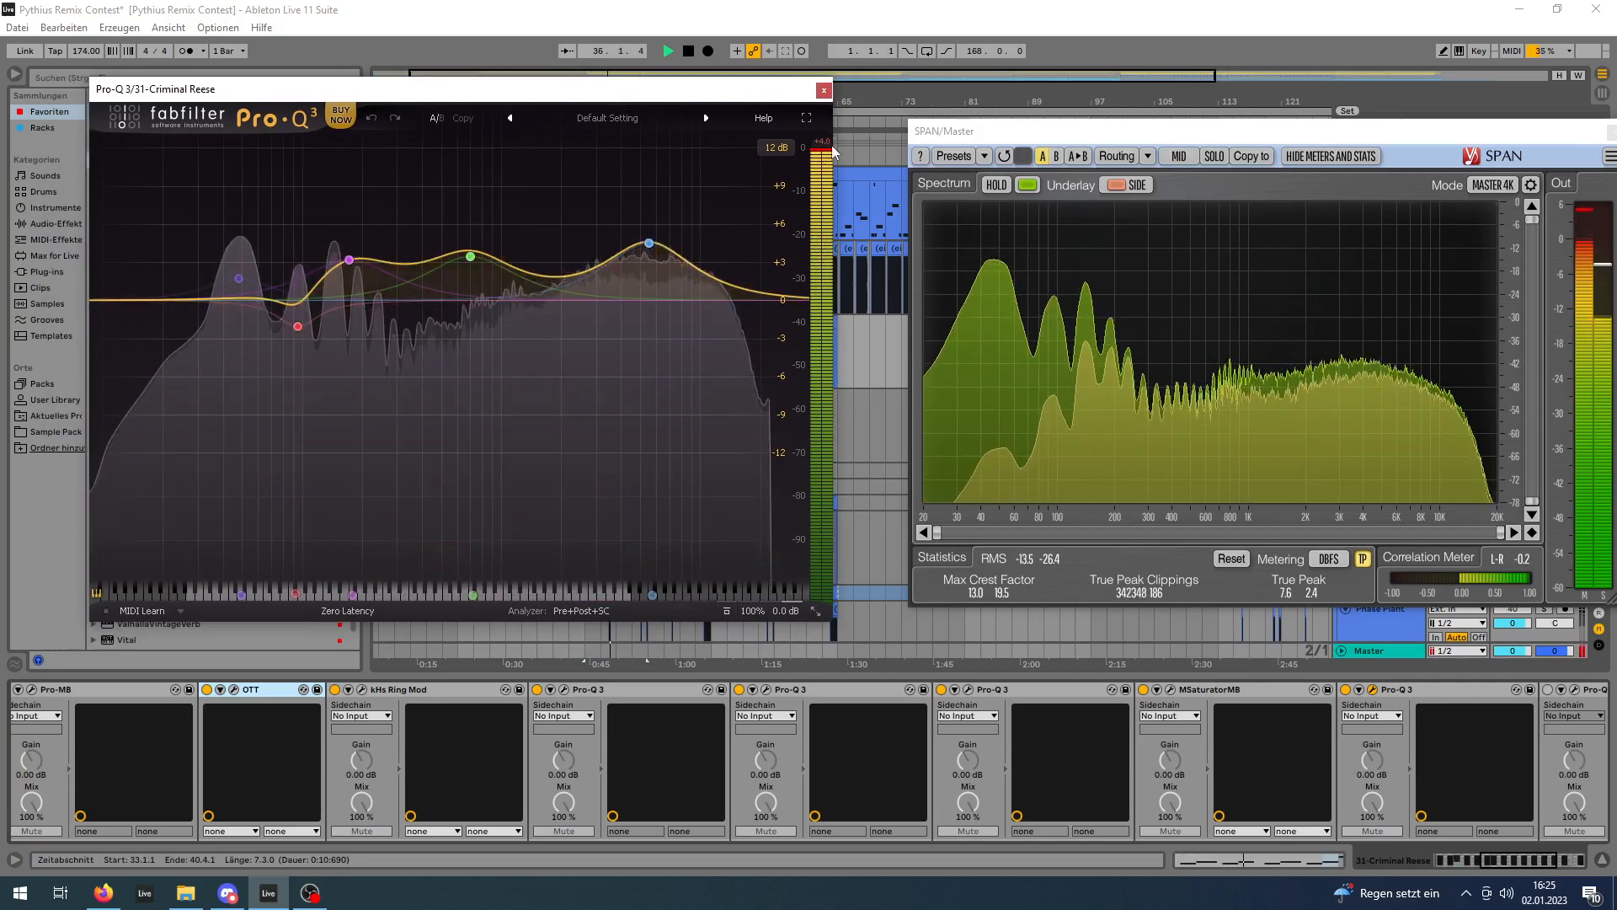
pyautogui.press('space')
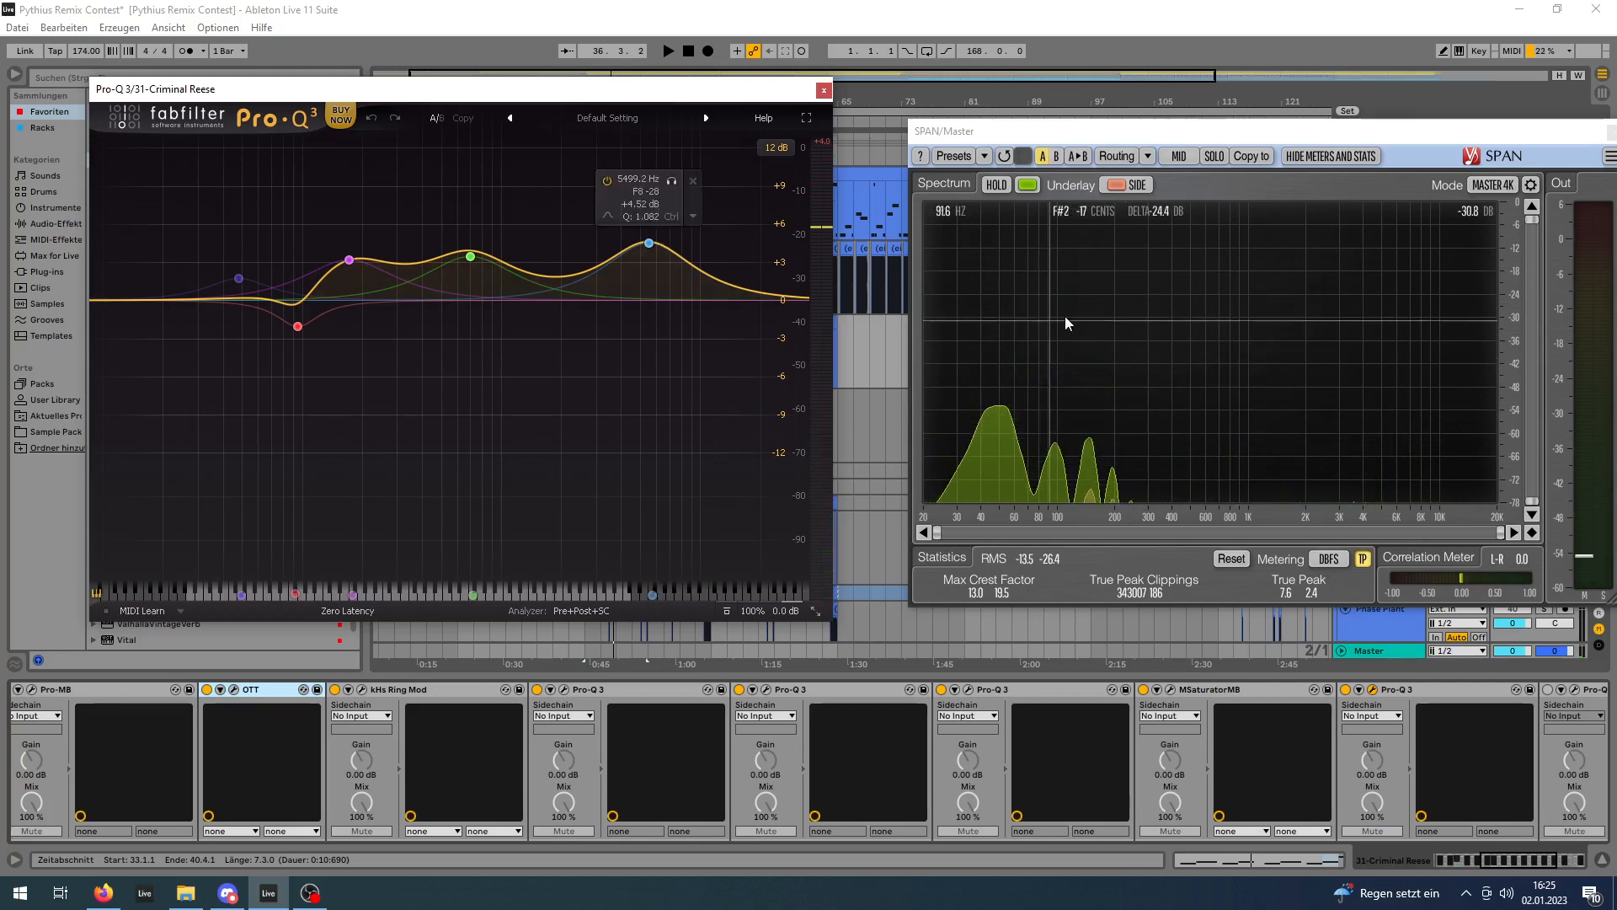
# Bypass and re-enable the Pro-Q 3 after MSaturatorMB during playback to compare the bass without and with it.
pyautogui.click(1346, 691)
pyautogui.press('space')
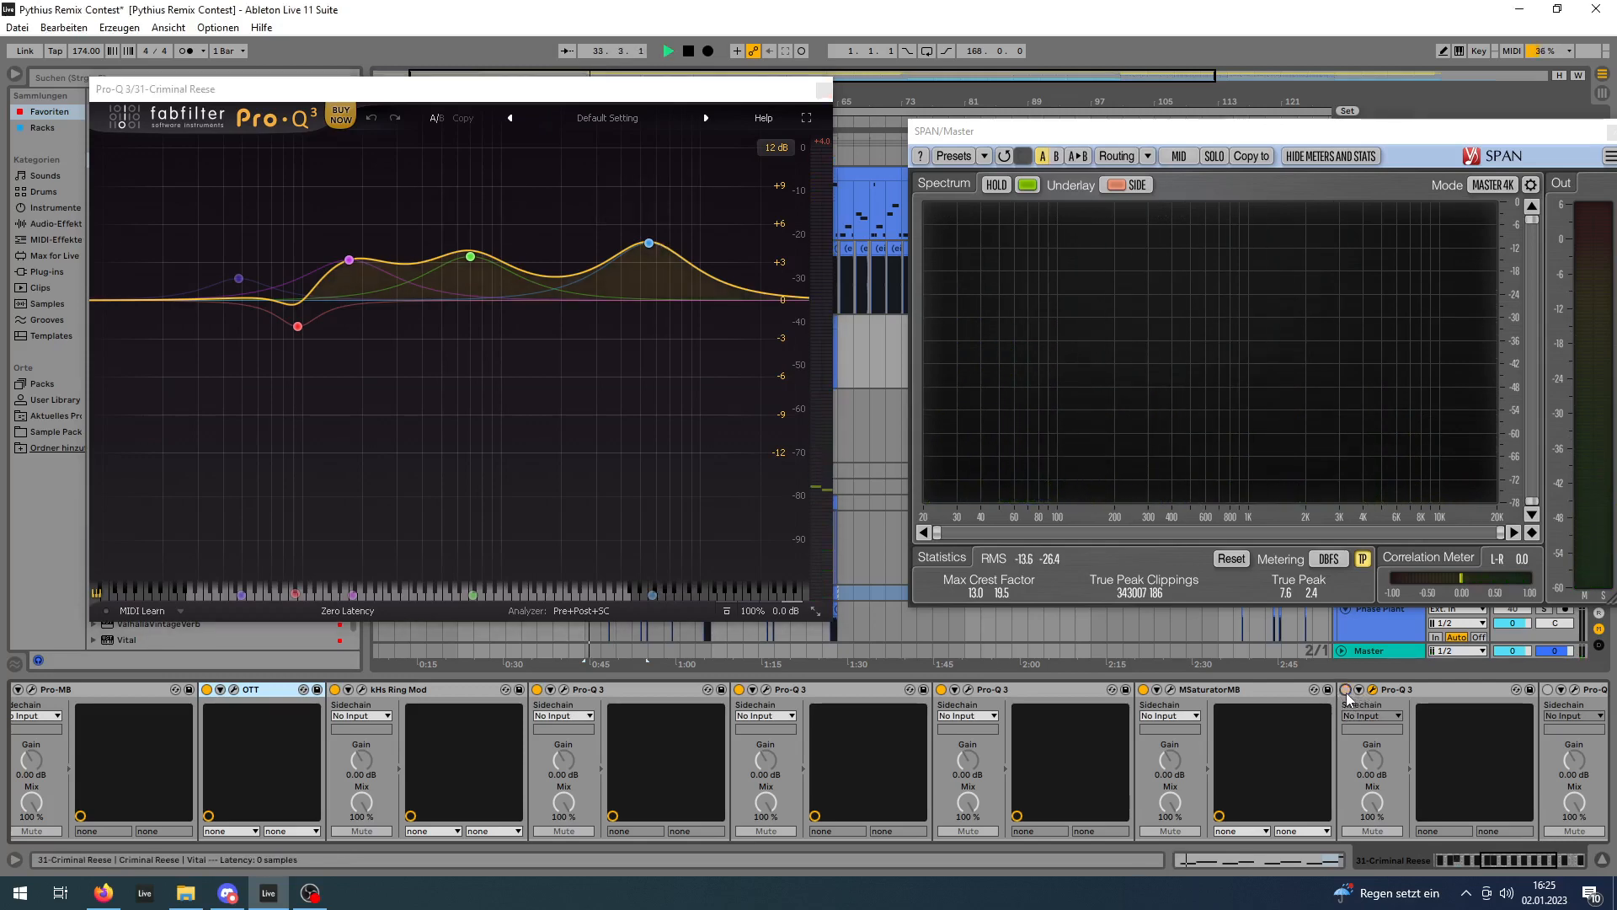
pyautogui.click(1346, 691)
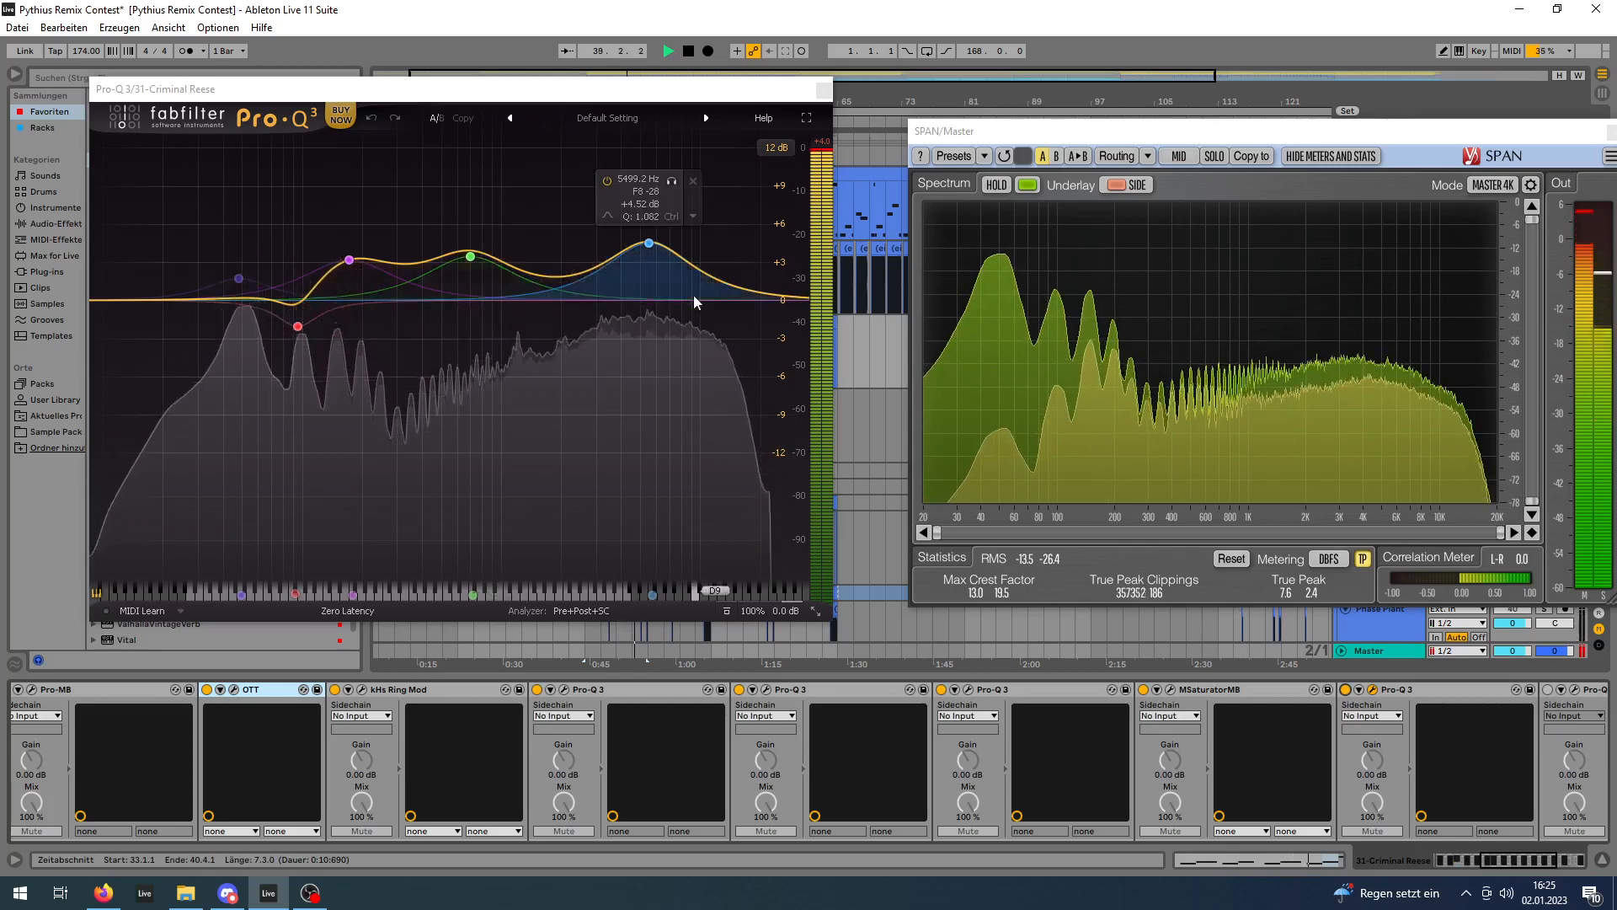
pyautogui.press('space')
# Switch on the last Pro-Q 3 before Utility and show its EQ curve during repeated playback.
pyautogui.moveTo(1493, 859); pyautogui.dragTo(1513, 858)
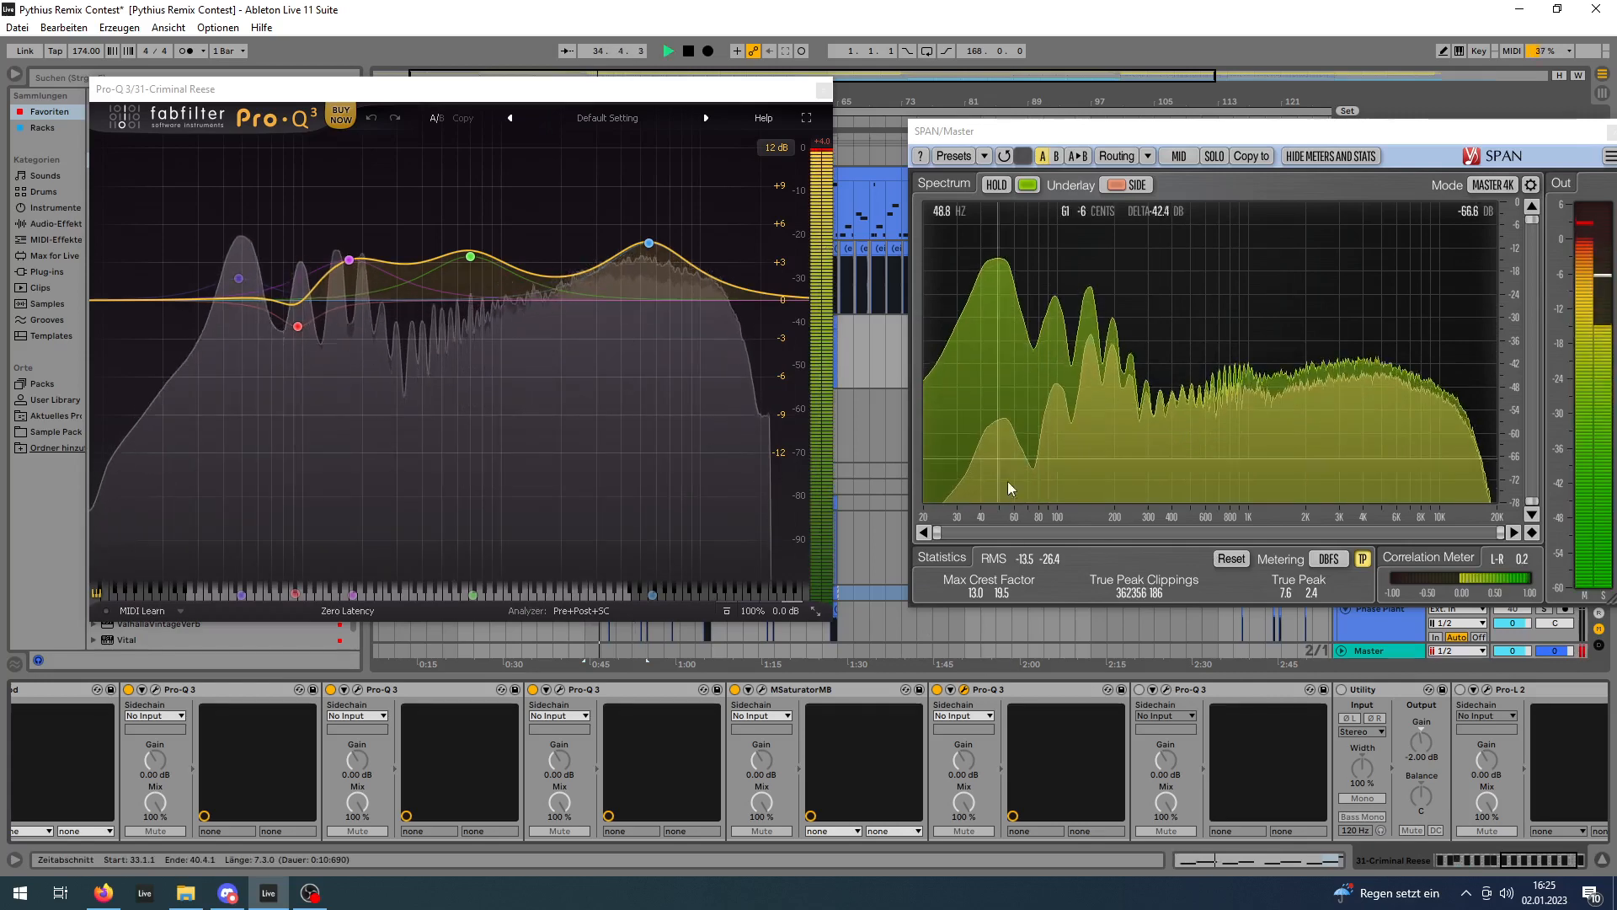
pyautogui.press('space')
pyautogui.click(1140, 690)
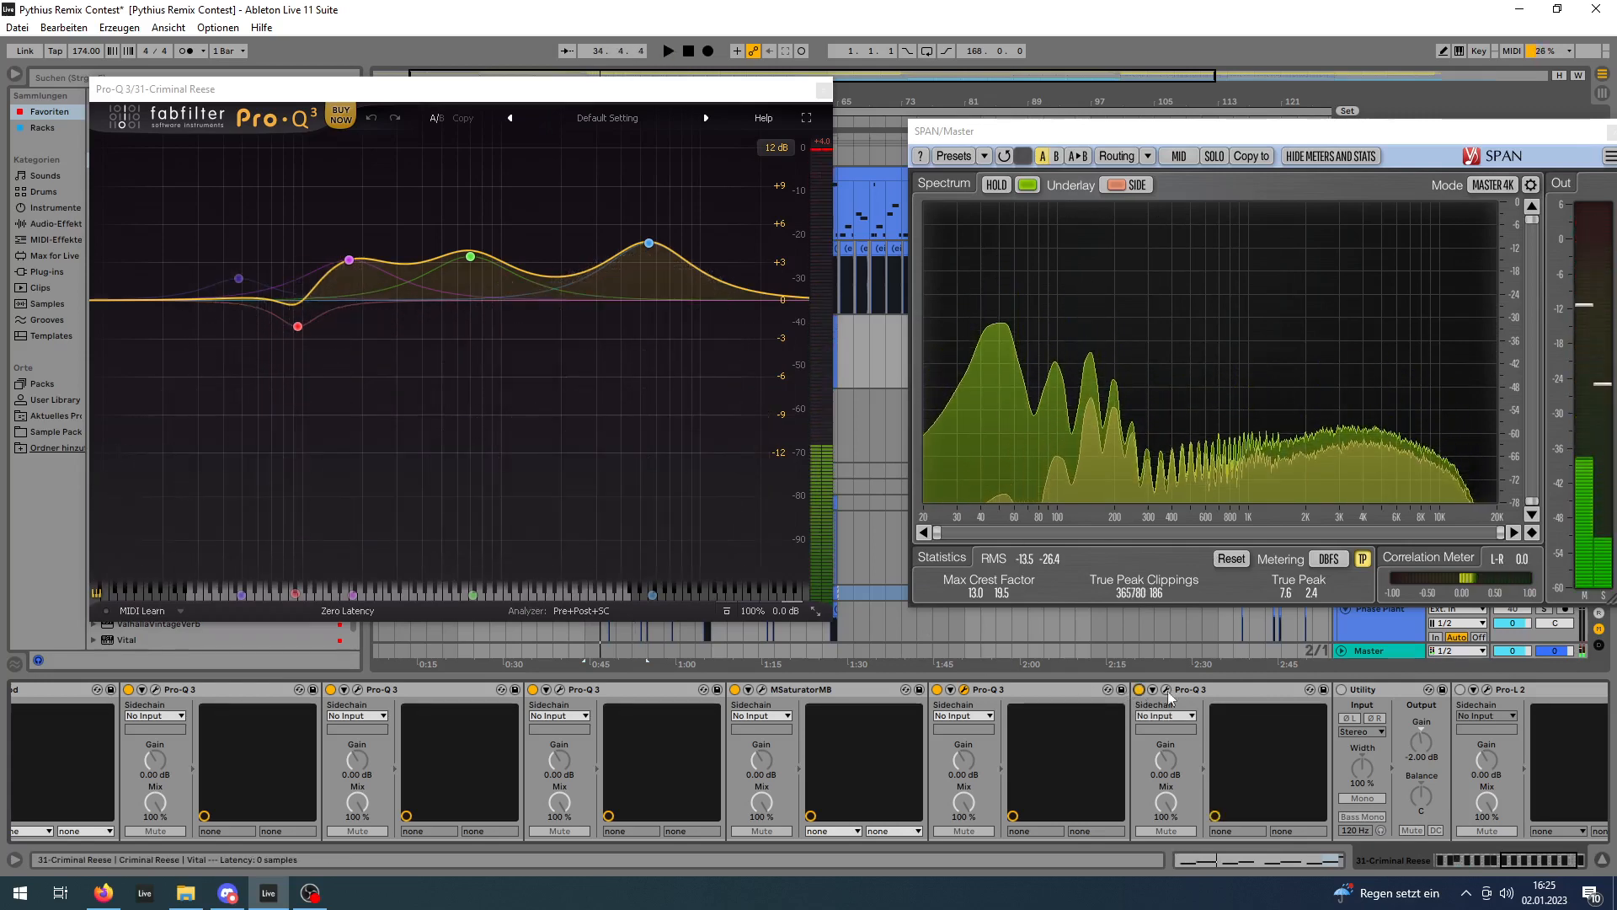
pyautogui.click(1166, 690)
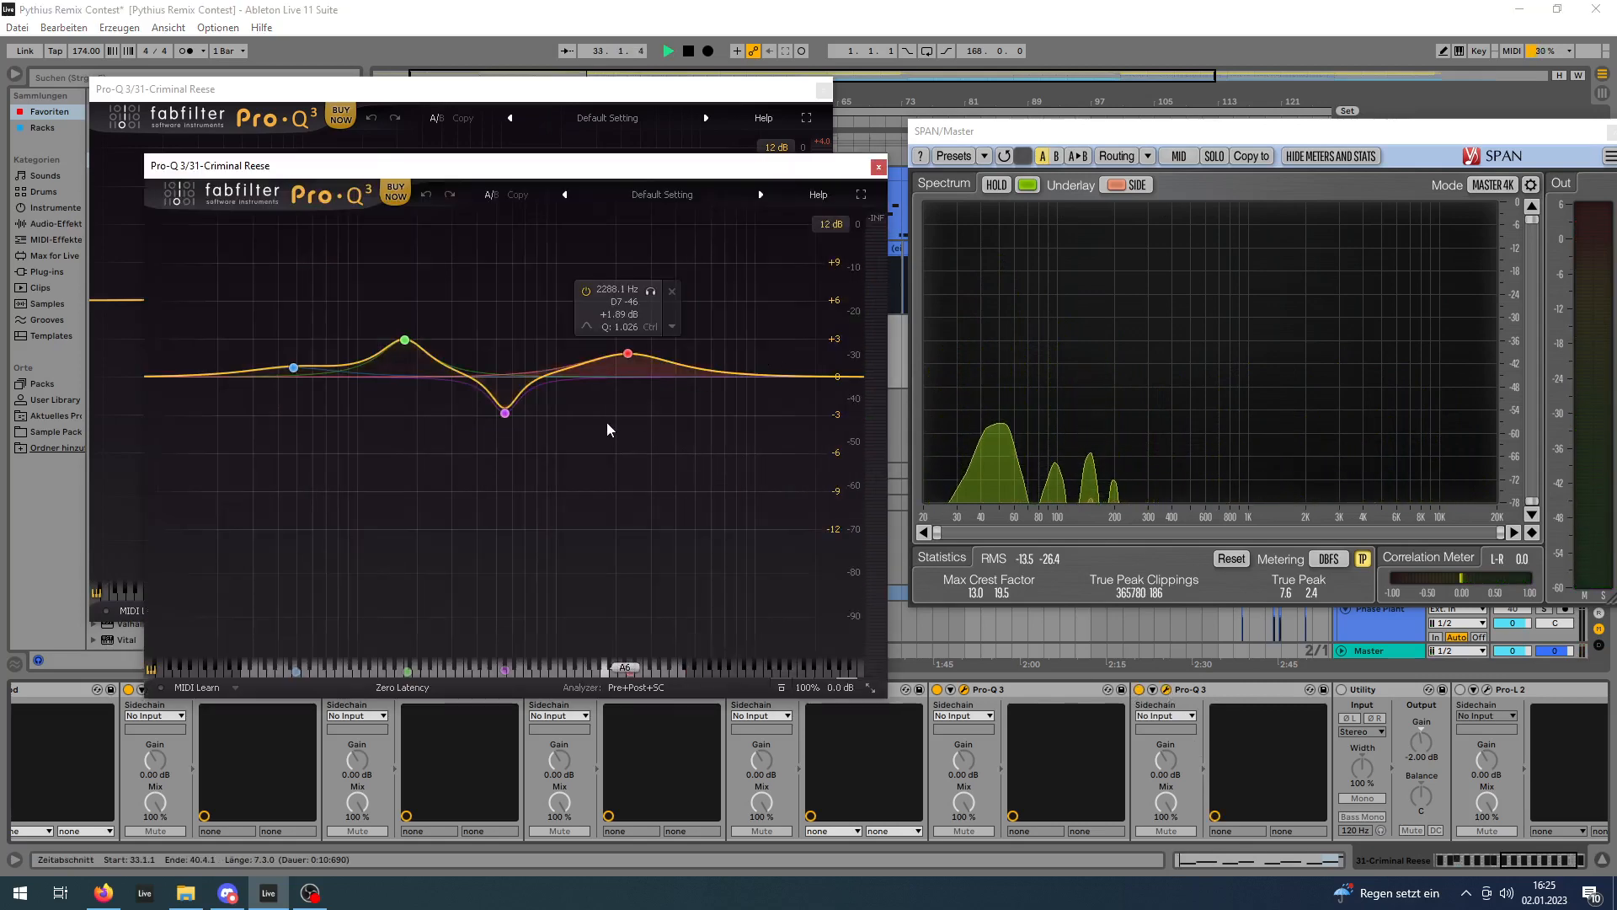
pyautogui.press('space')
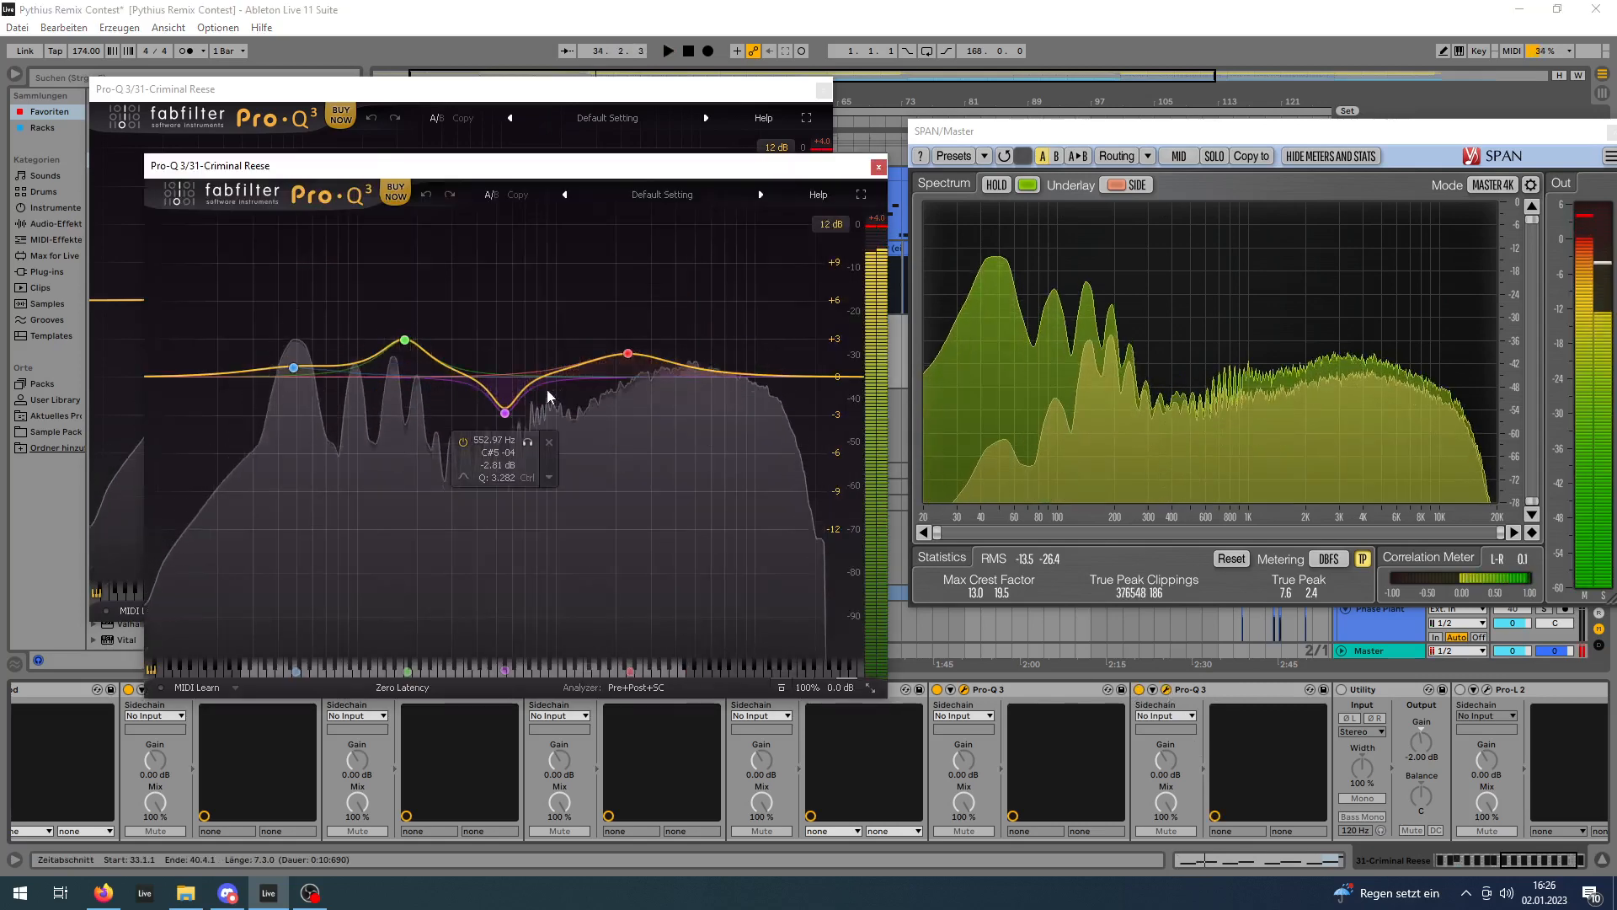
pyautogui.press('space')
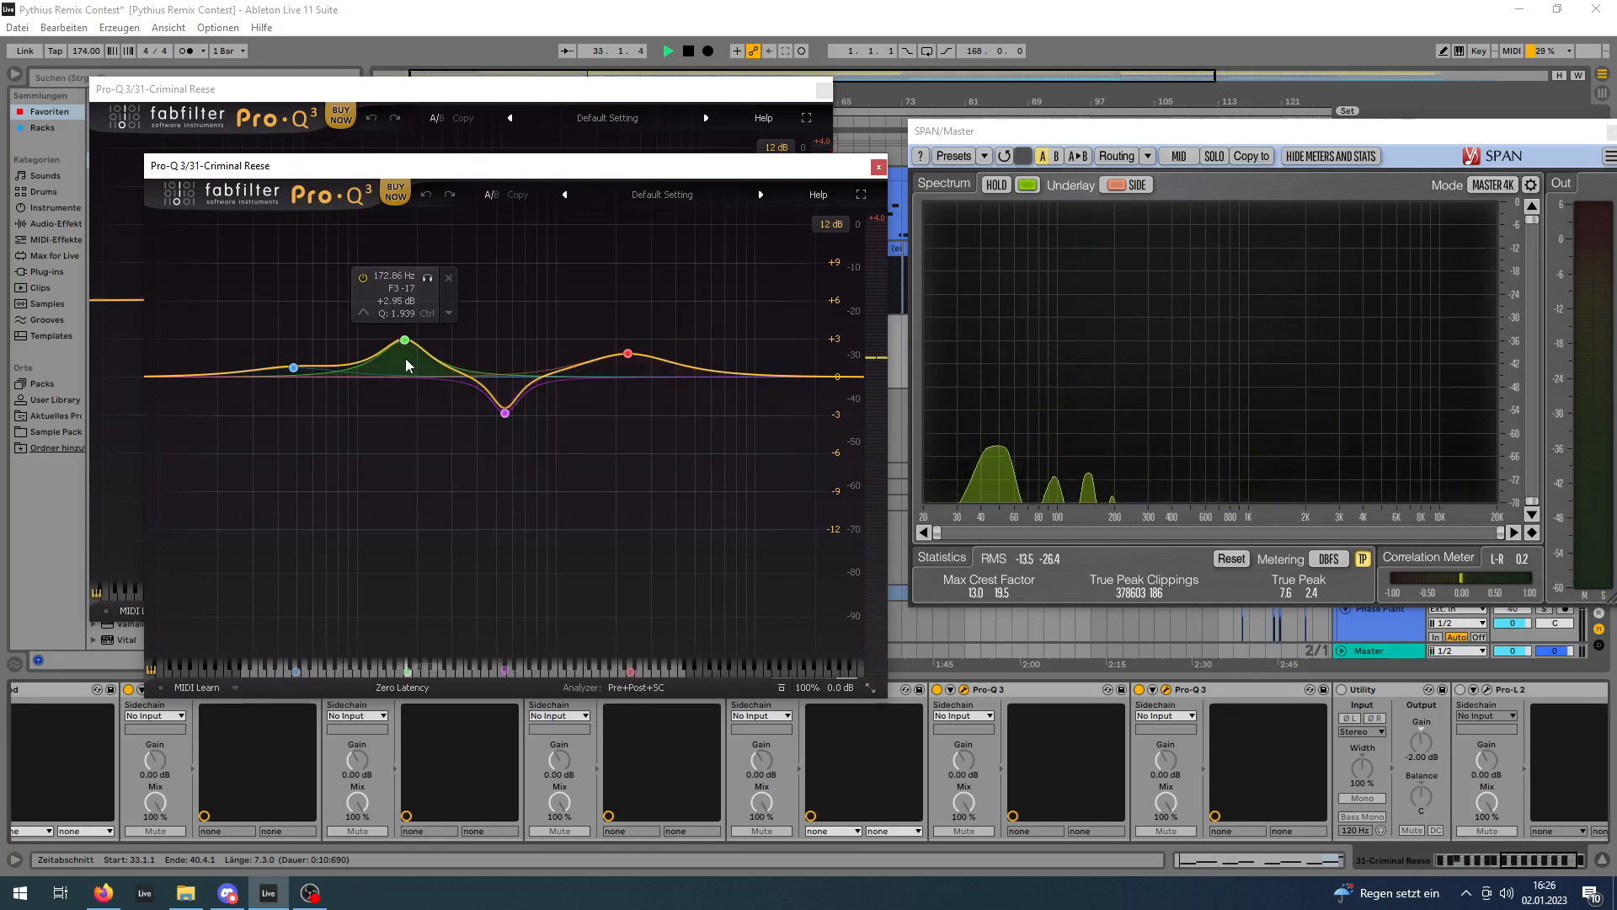
pyautogui.press('space')
# Place the last two Pro-Q 3 windows side by side to compare their curves, and close both.
pyautogui.moveTo(542, 174); pyautogui.dragTo(901, 214)
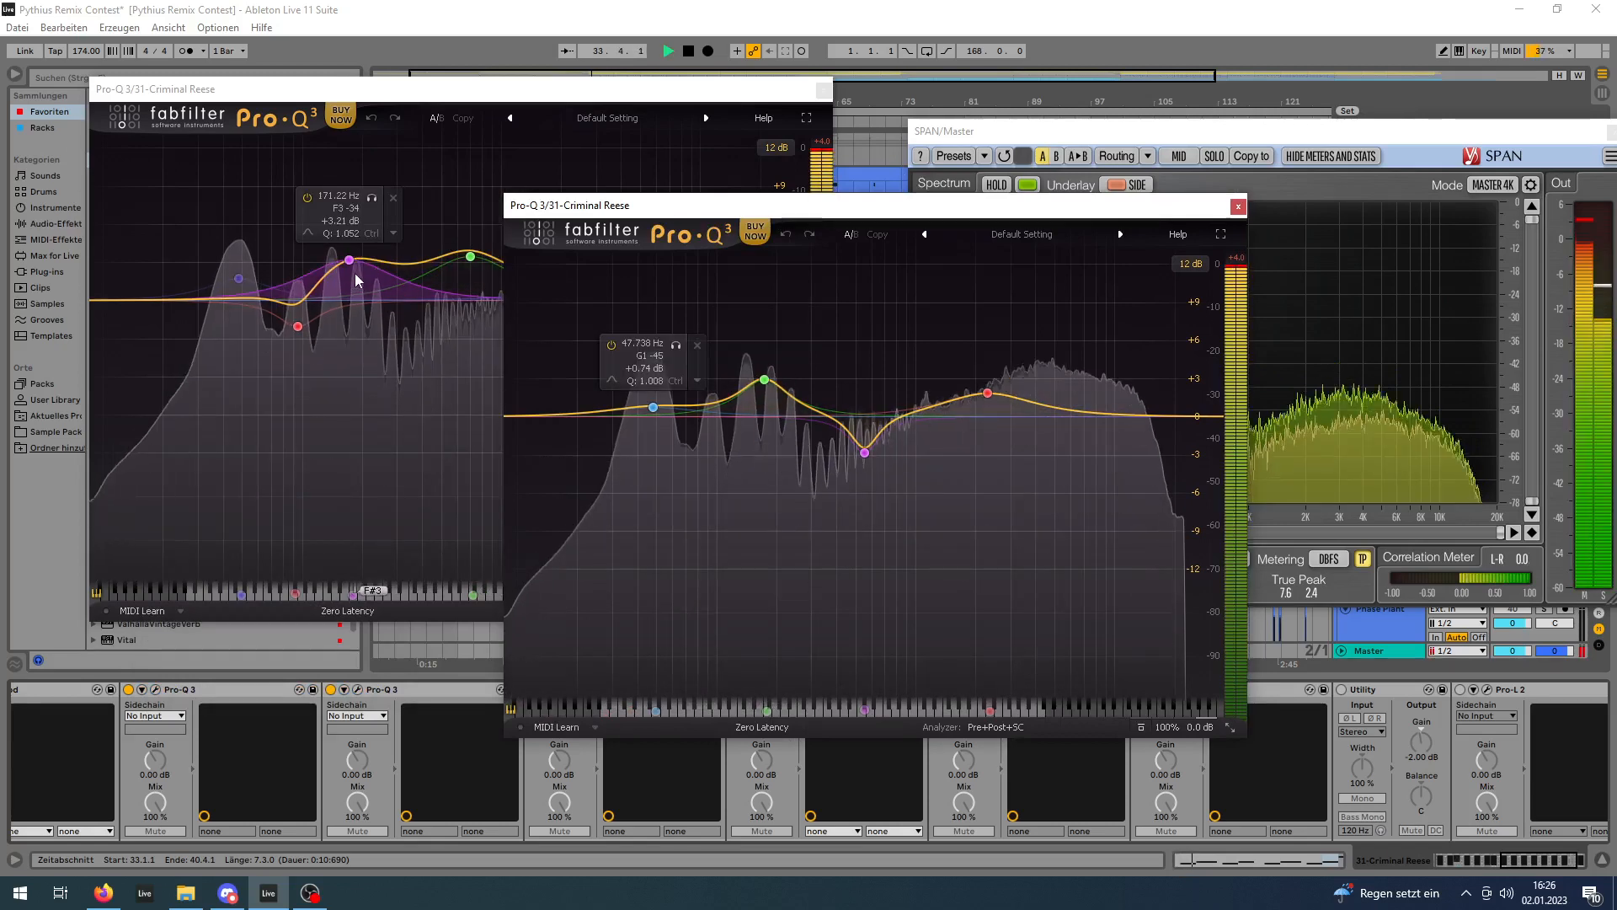
pyautogui.click(1238, 207)
pyautogui.click(824, 90)
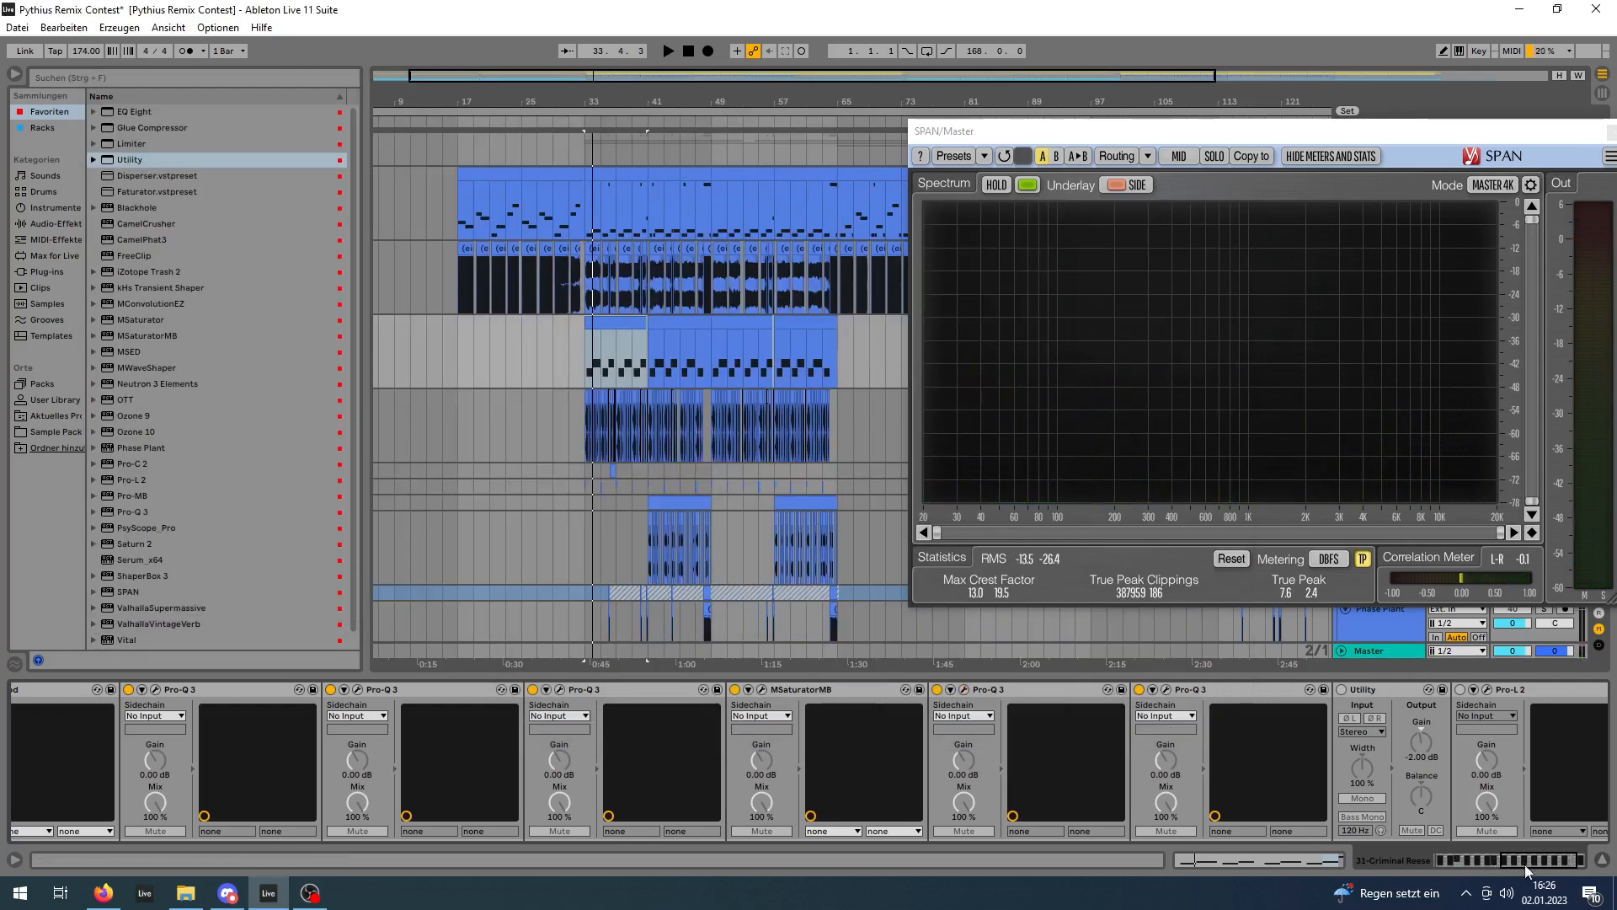
# Switch on Utility and Pro-L 2, show the limiter's Aggressive settings, audition the bass through it, and close its window.
pyautogui.moveTo(1526, 868); pyautogui.dragTo(1544, 861)
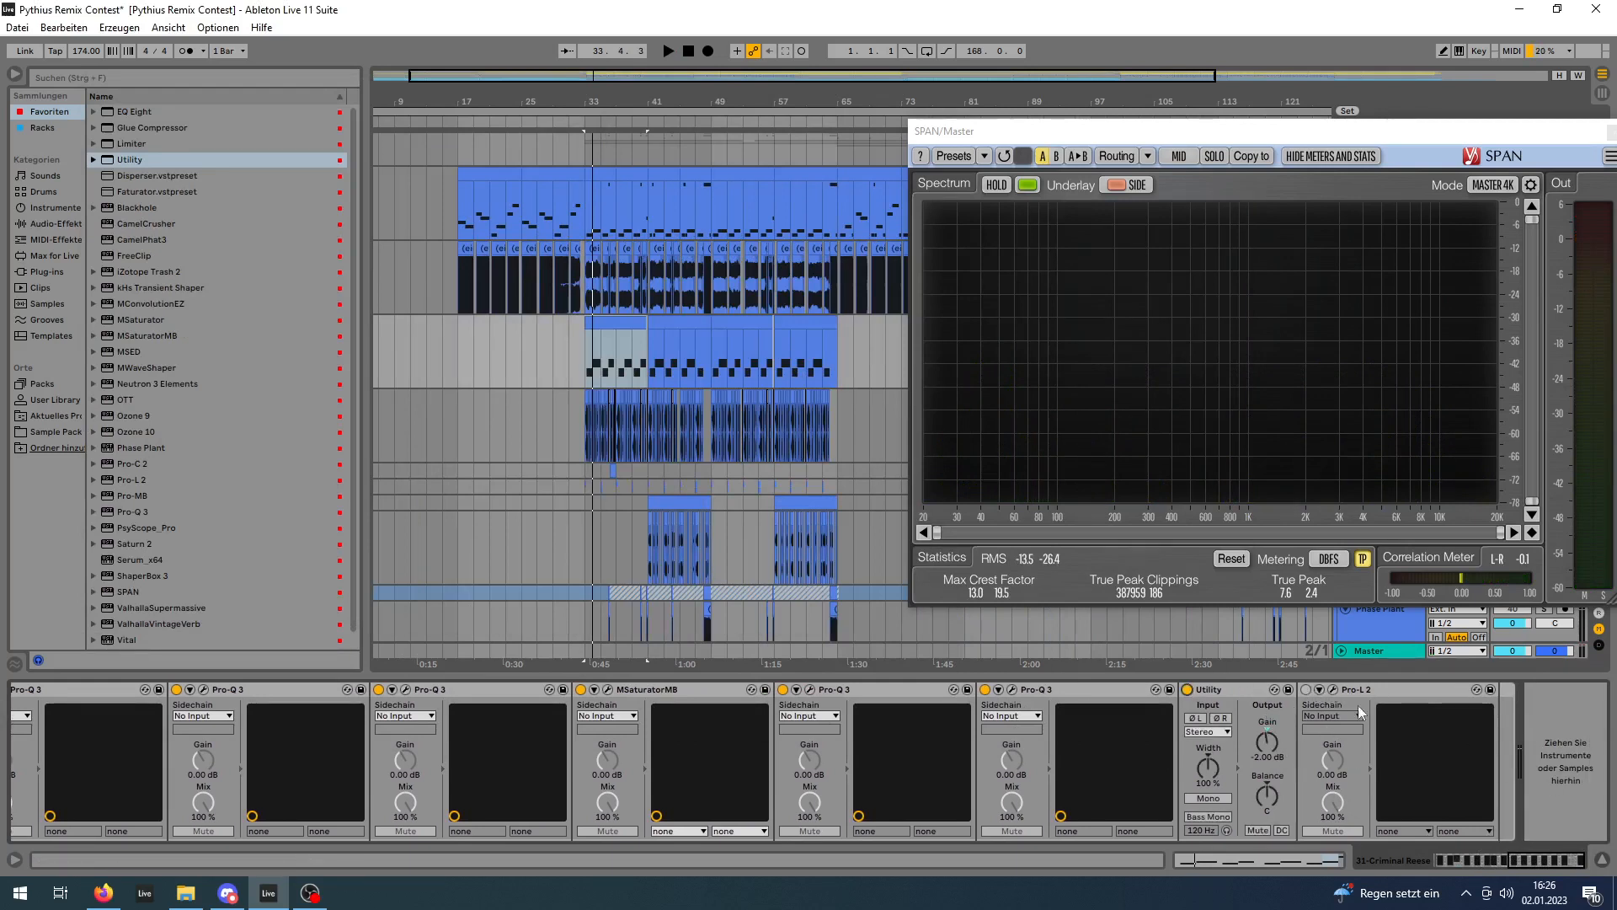
pyautogui.click(1334, 690)
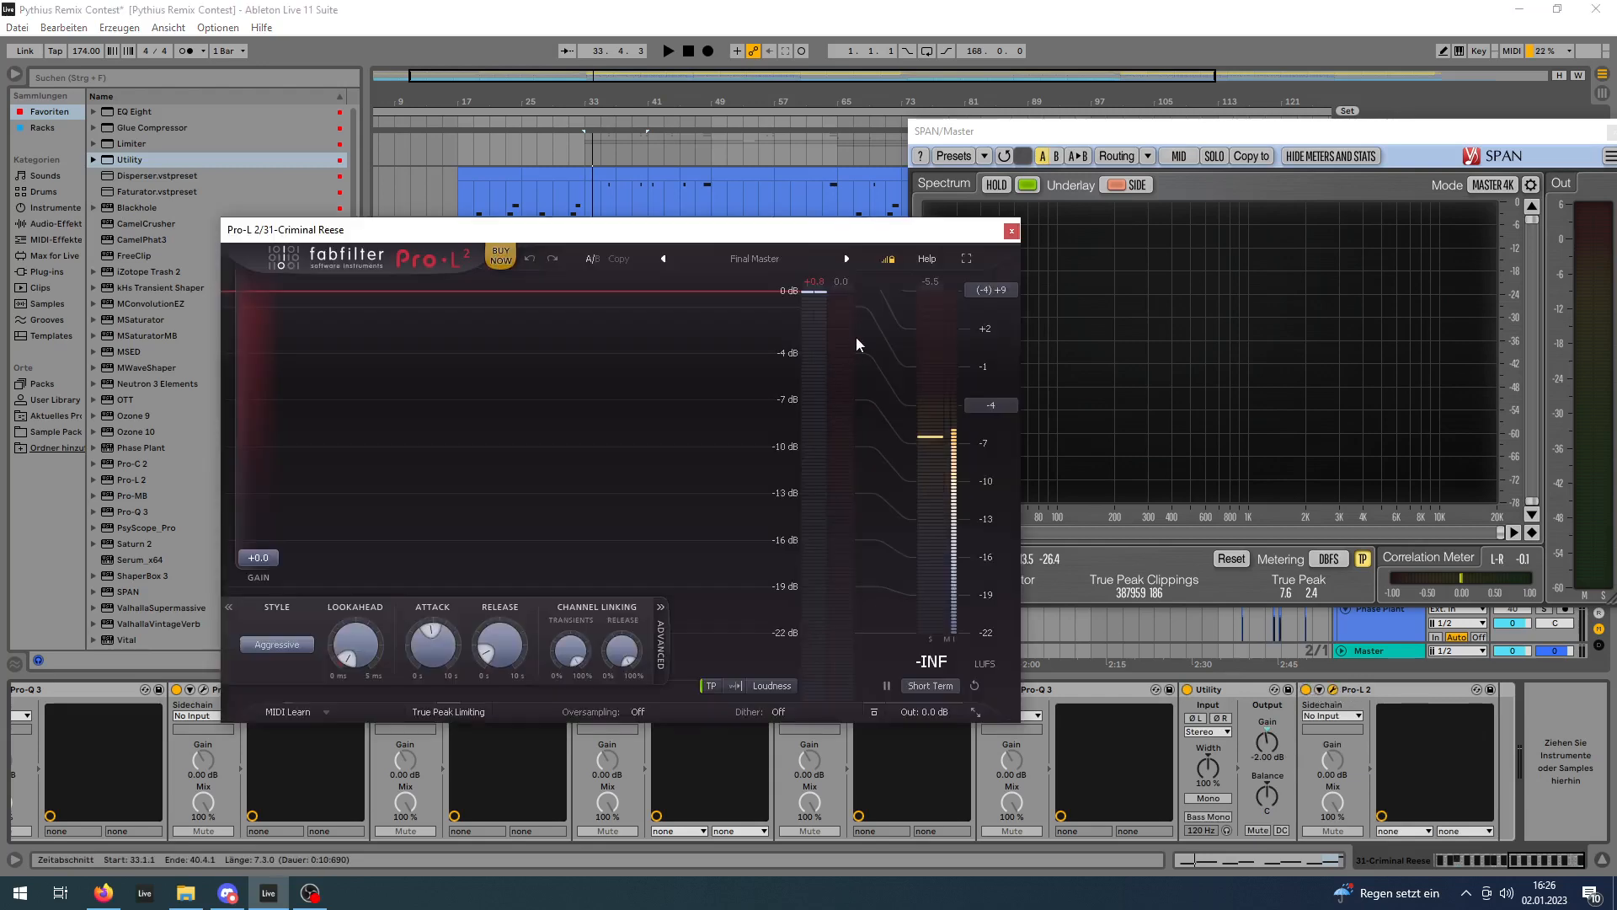
pyautogui.press('space')
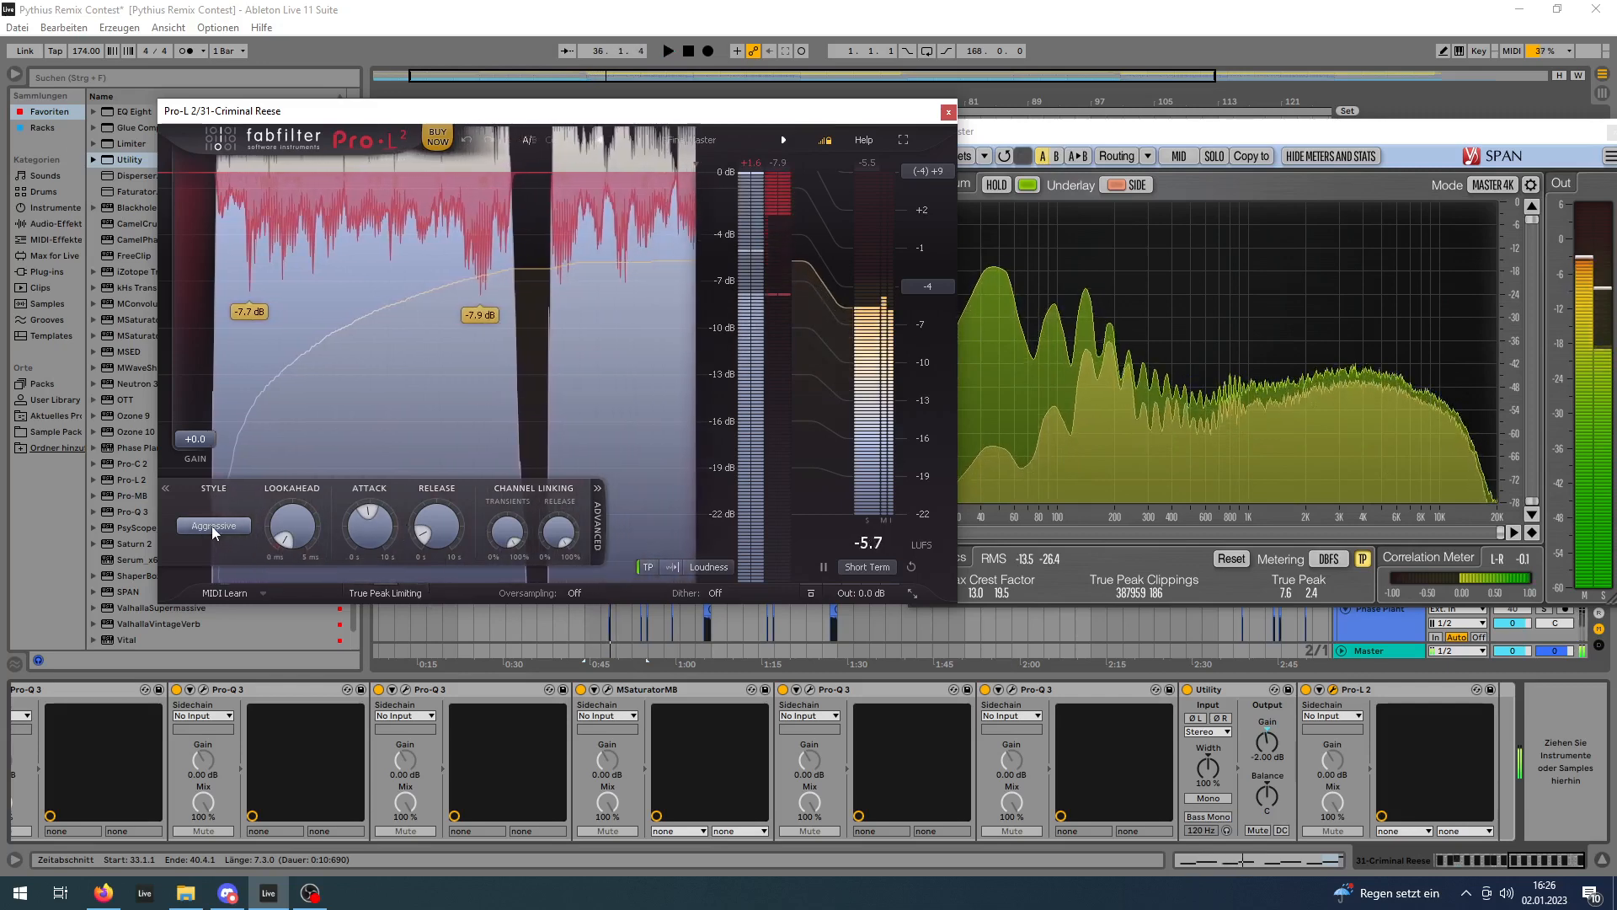
pyautogui.press('space')
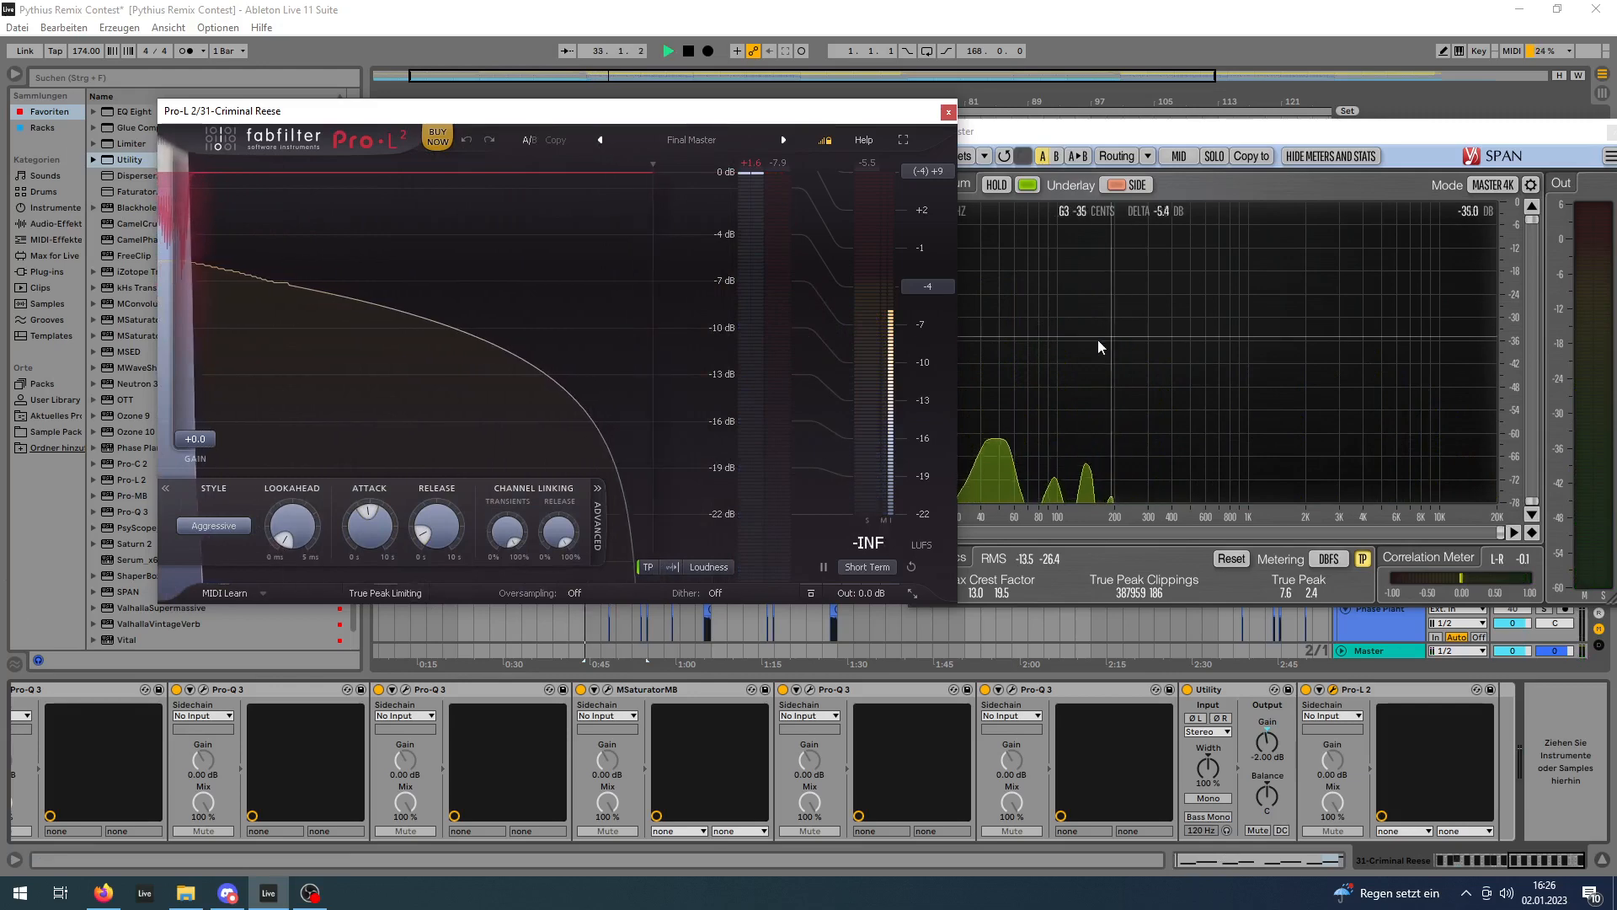
pyautogui.press('space')
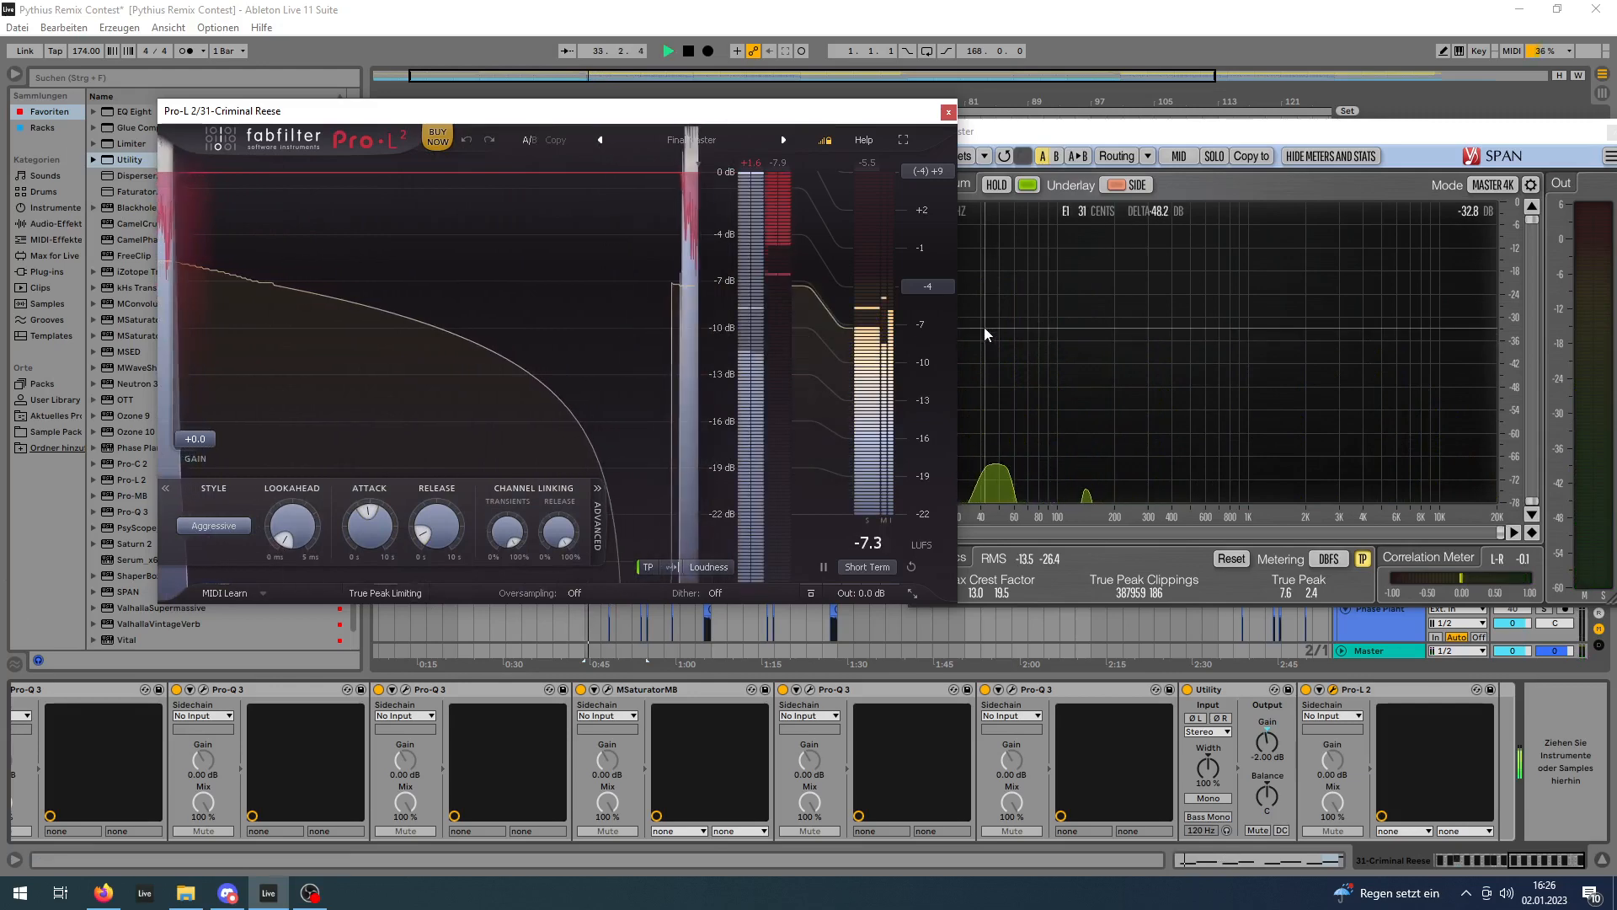
pyautogui.press('space')
pyautogui.click(949, 113)
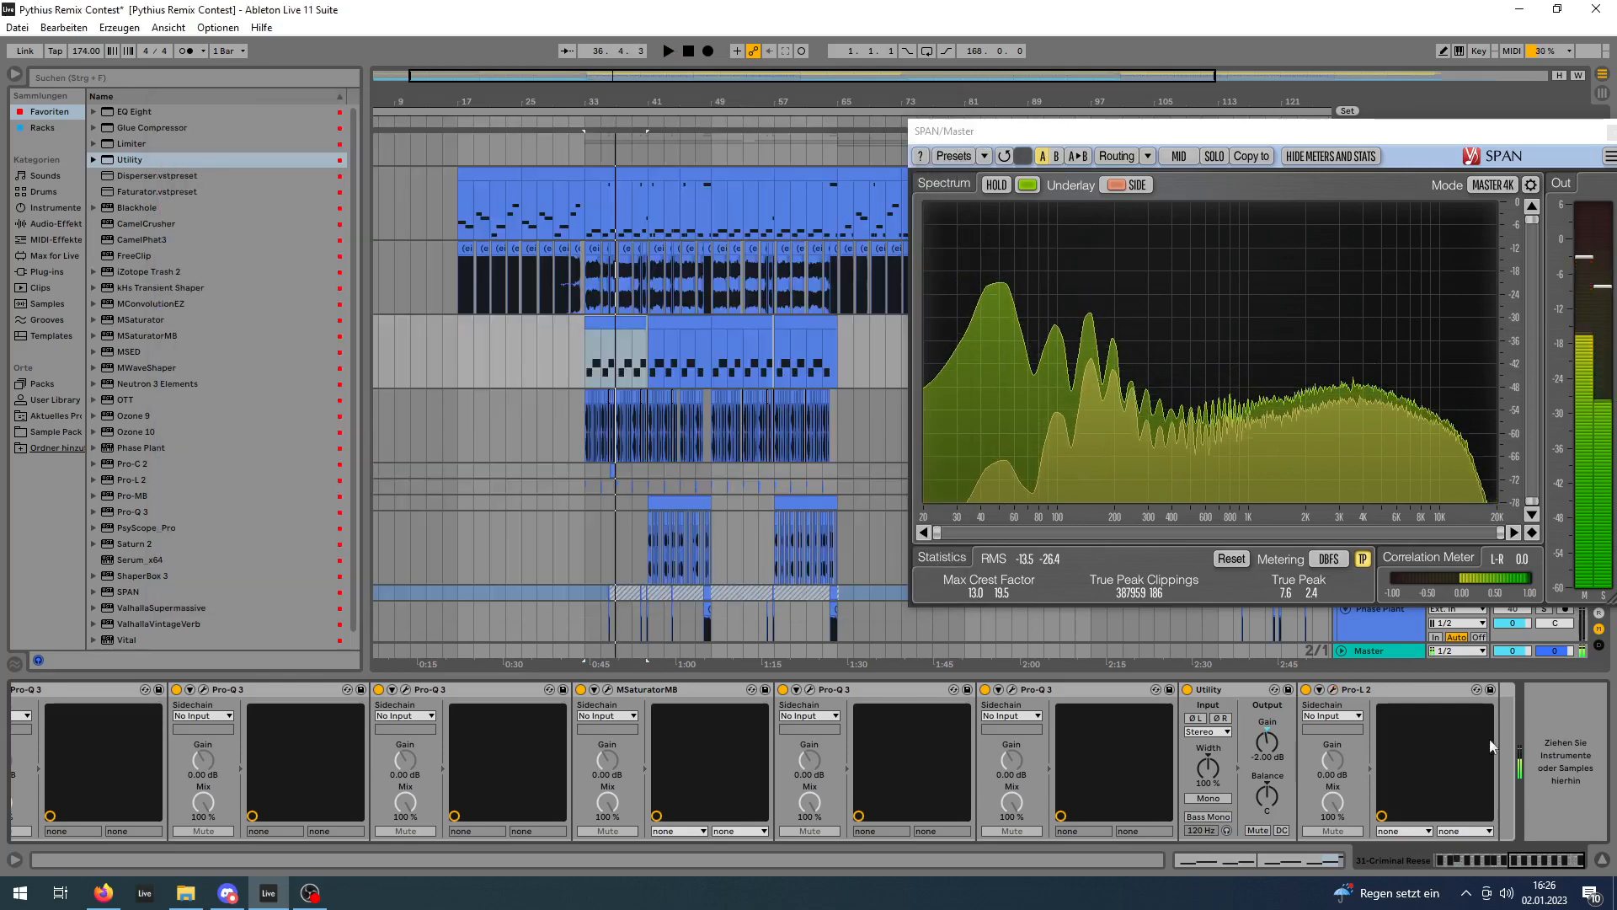
# Clear the SPAN window away and select bars 33 to 37 on track 29 Instrument Rack, showing the end of its effect chain.
pyautogui.moveTo(1418, 138); pyautogui.dragTo(1616, 207)
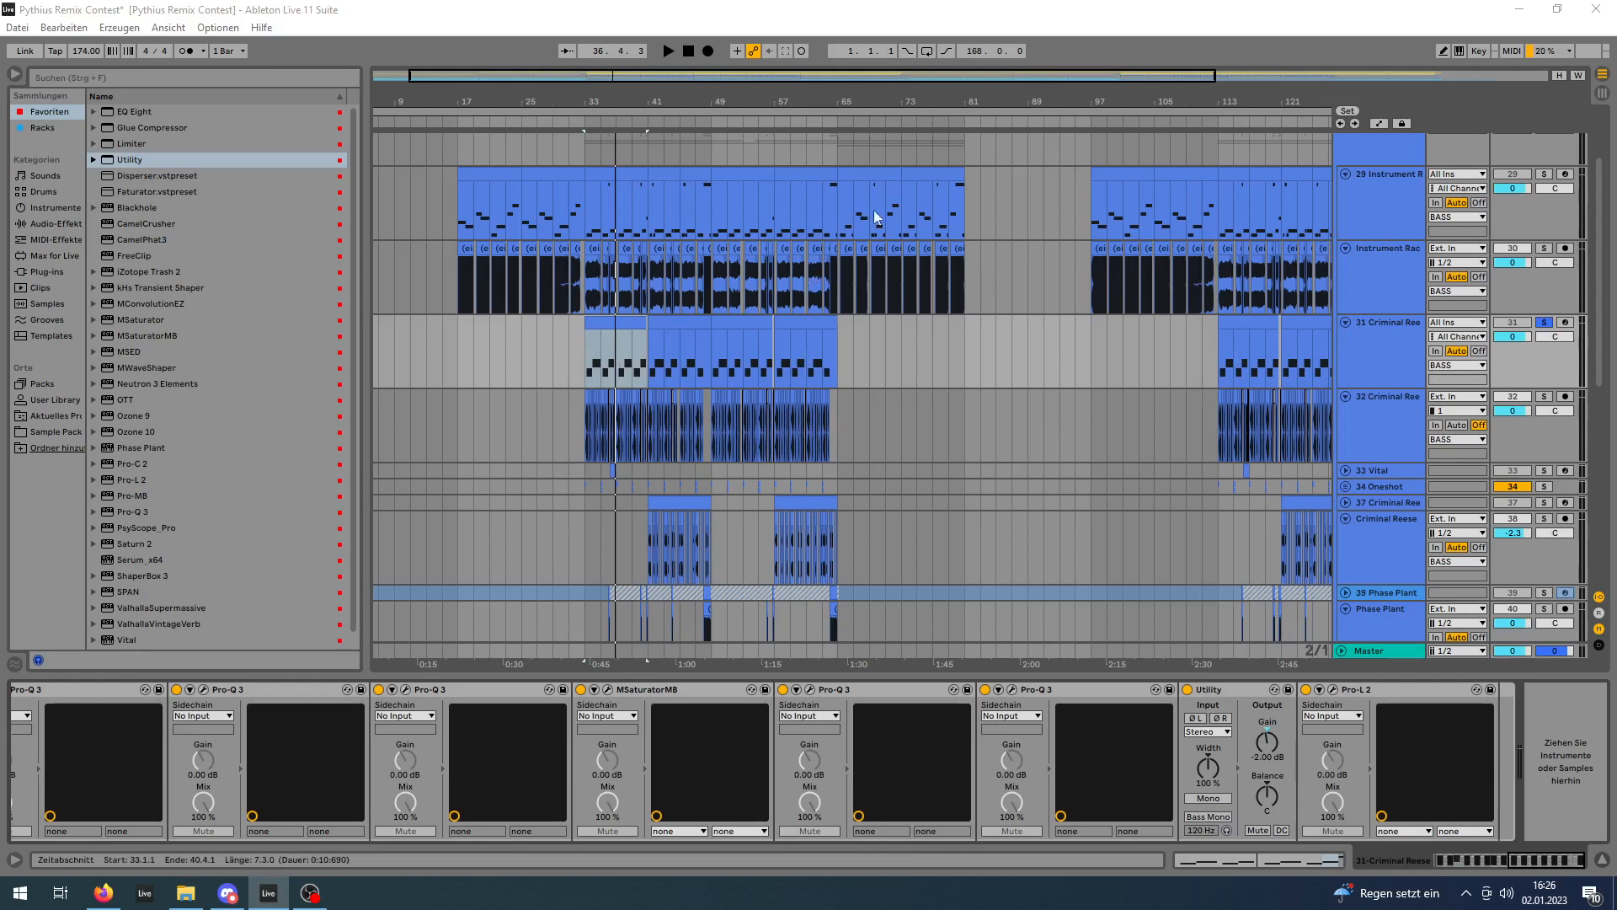
pyautogui.moveTo(587, 172); pyautogui.dragTo(616, 177)
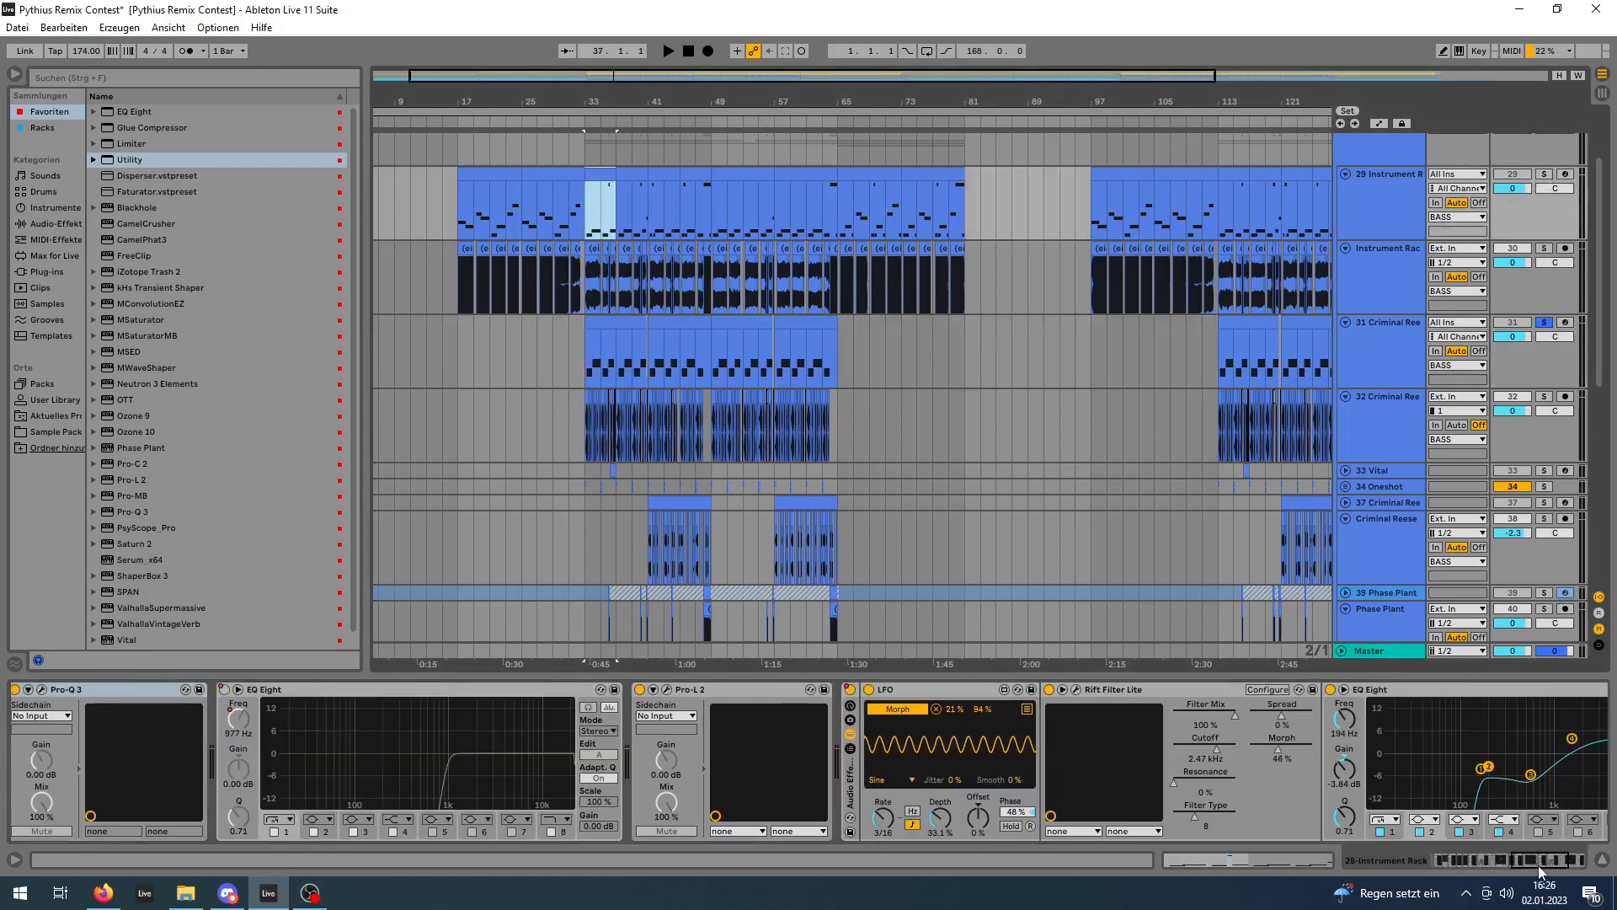
pyautogui.moveTo(1541, 861); pyautogui.dragTo(1558, 861)
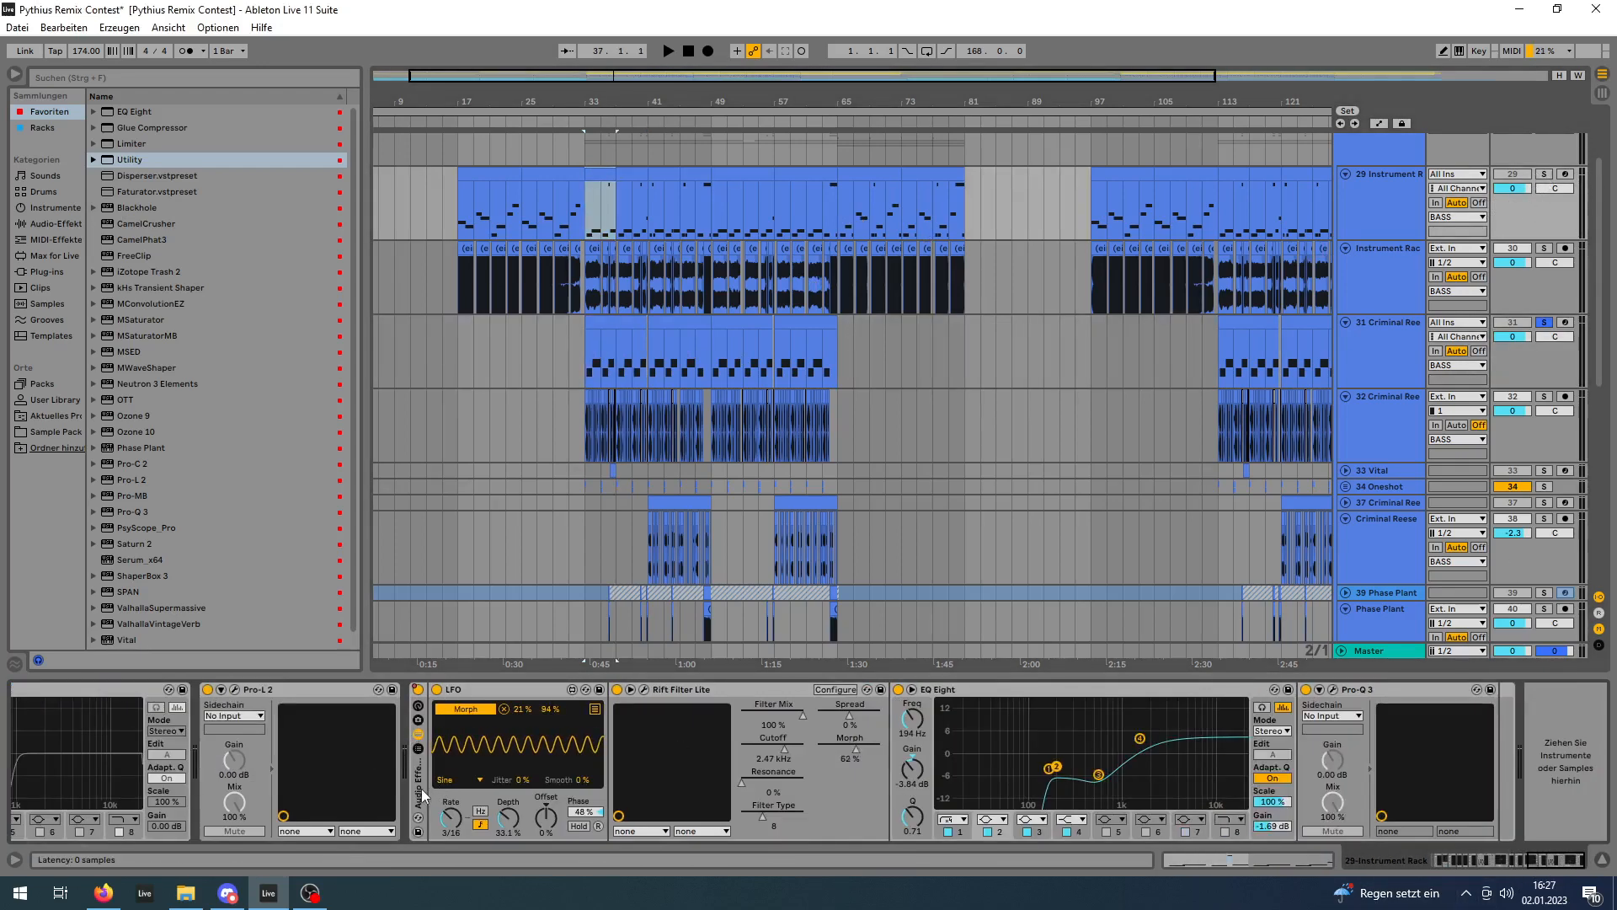
pyautogui.click(1365, 213)
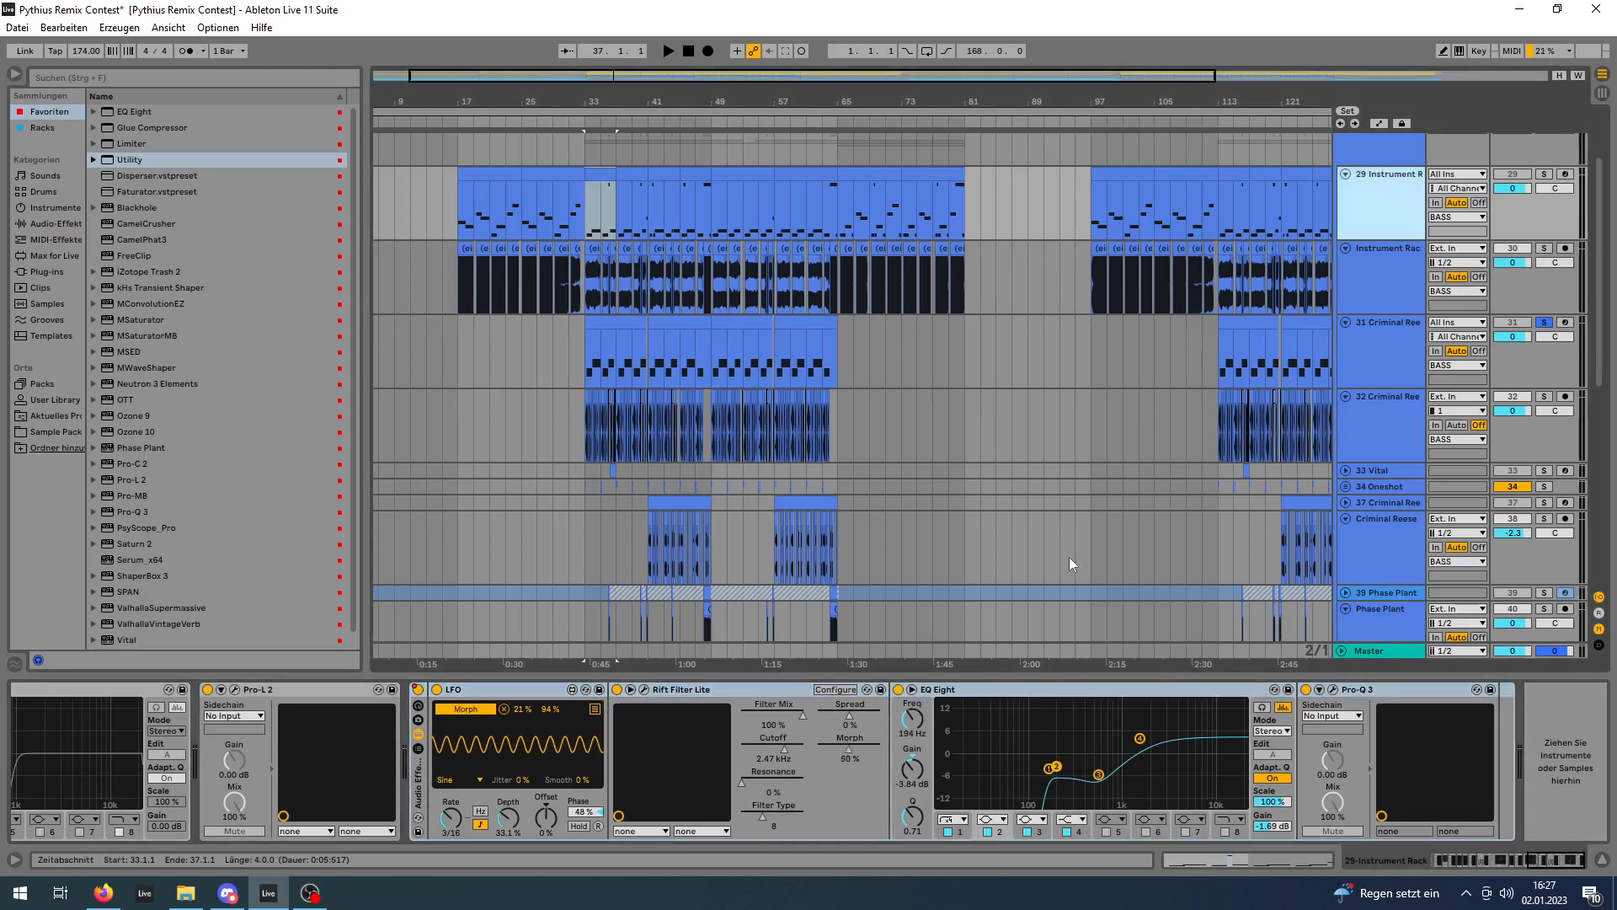
# Solo track 29 Instrument Rack and audition the selected bars.
pyautogui.click(1545, 175)
pyautogui.press('space')
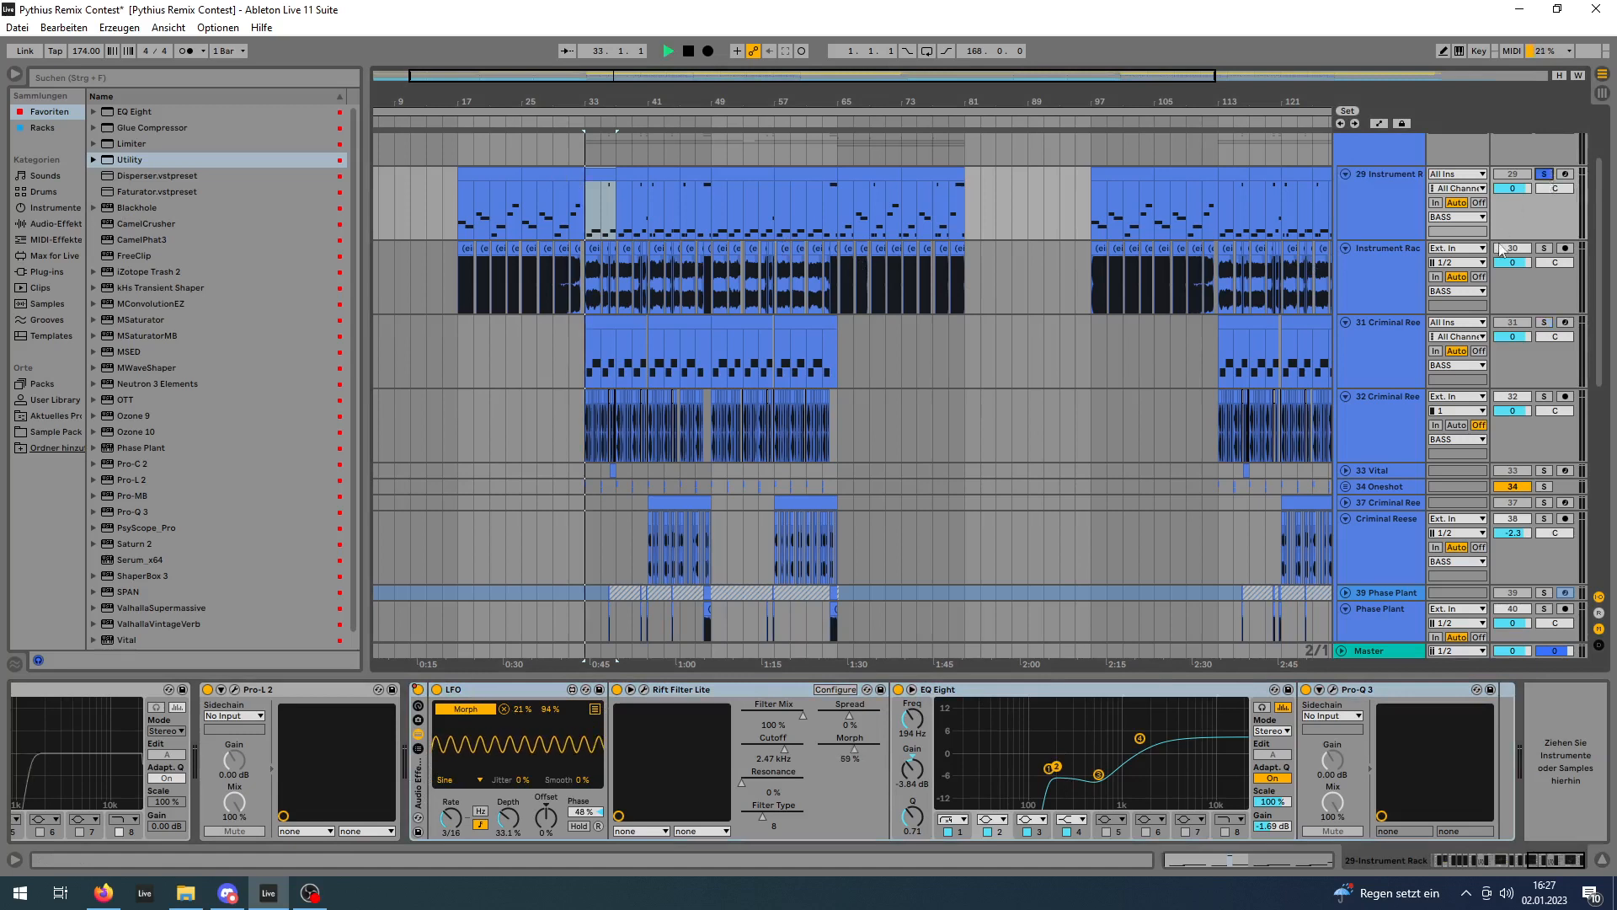
pyautogui.press('space')
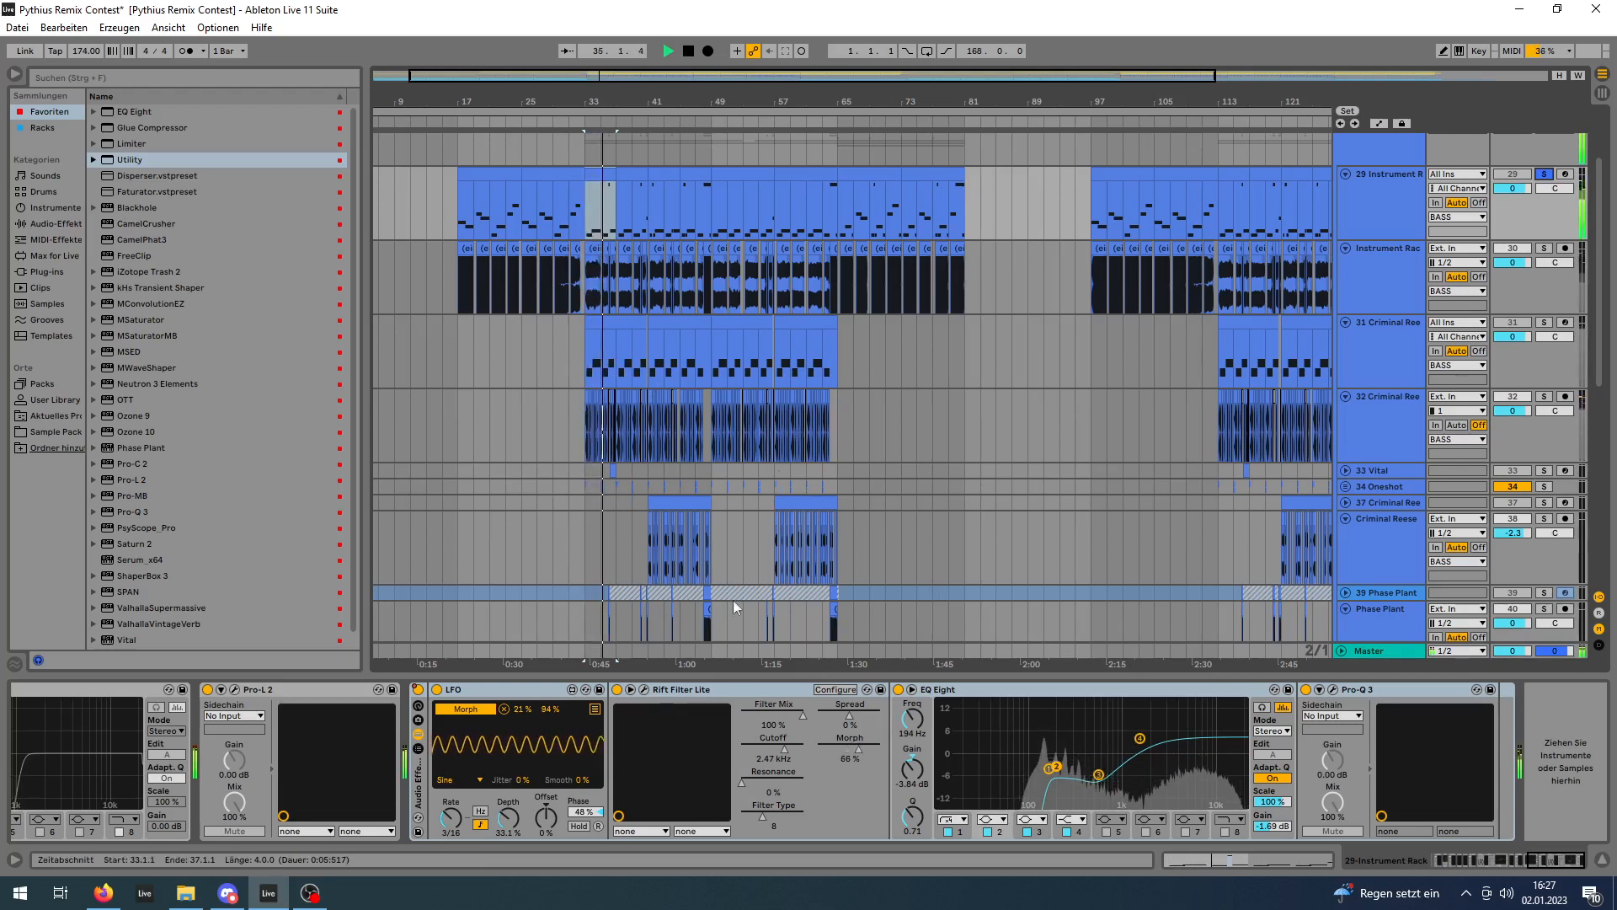
pyautogui.press('space')
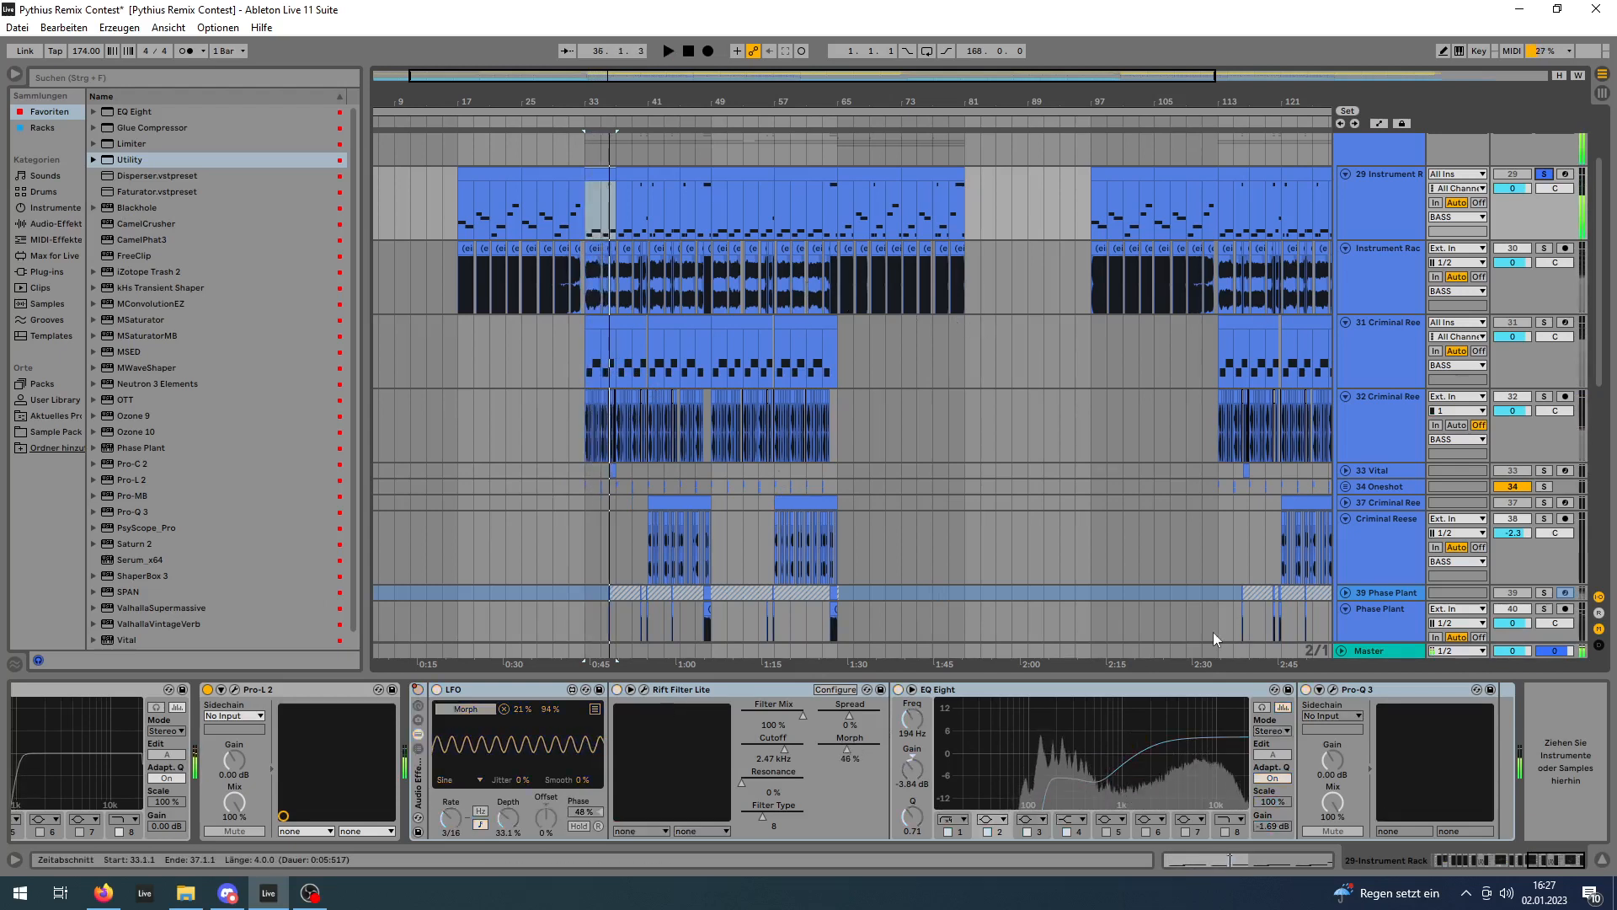
# Take a closer look at bars 33 to 46 and play the Instrument Rack bass from bar 36 and from bar 33.
pyautogui.moveTo(608, 102); pyautogui.dragTo(638, 226)
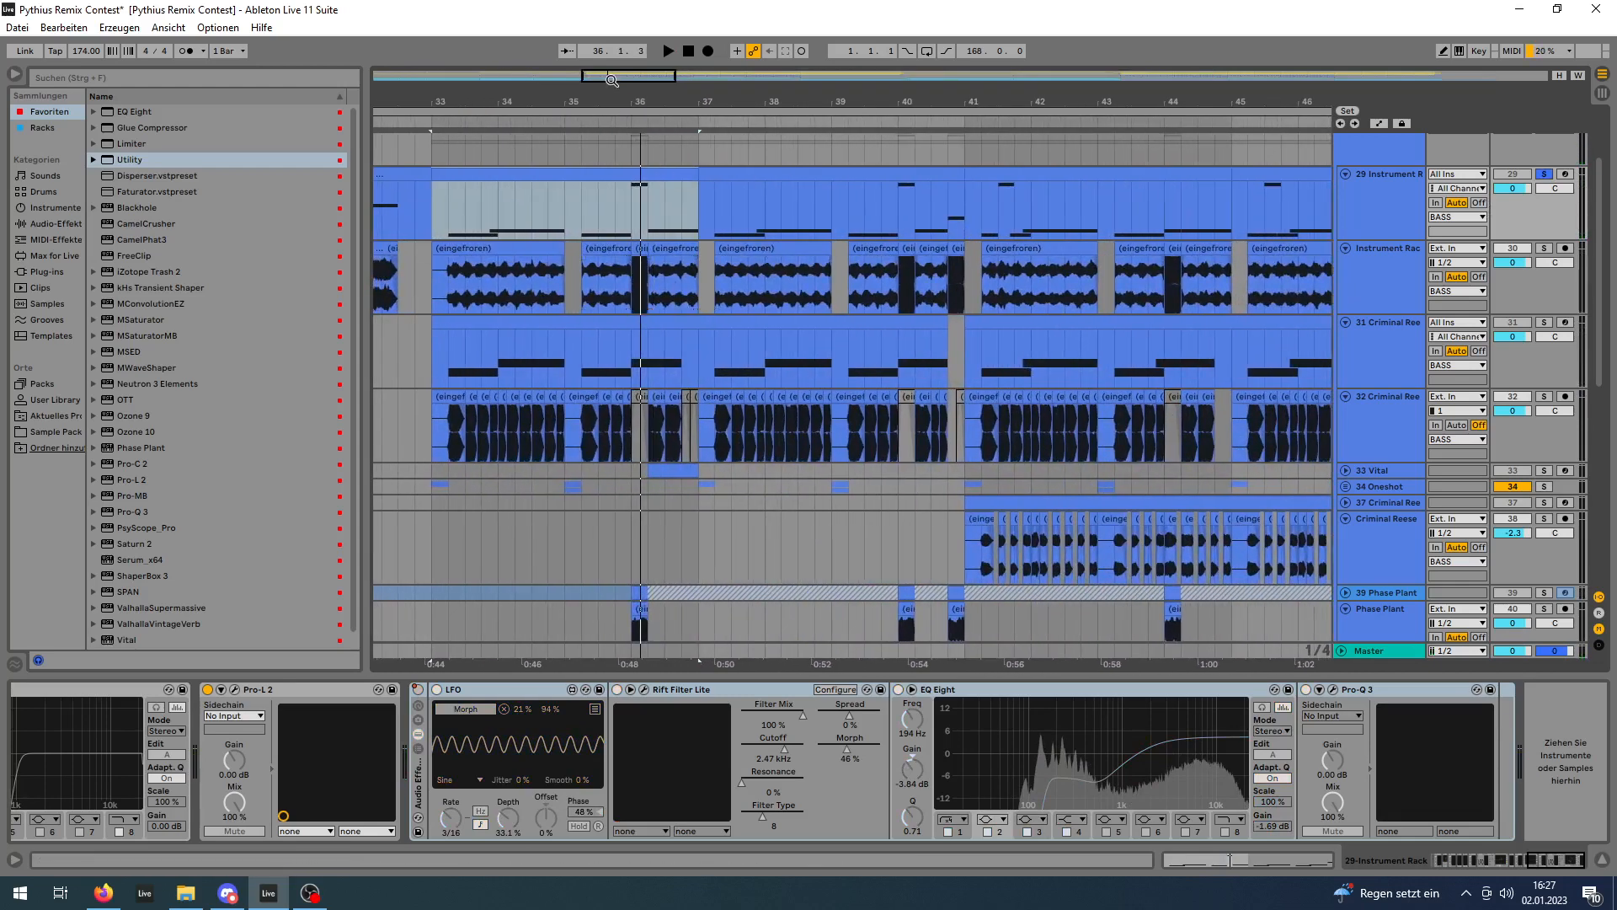
pyautogui.click(629, 209)
pyautogui.press('space')
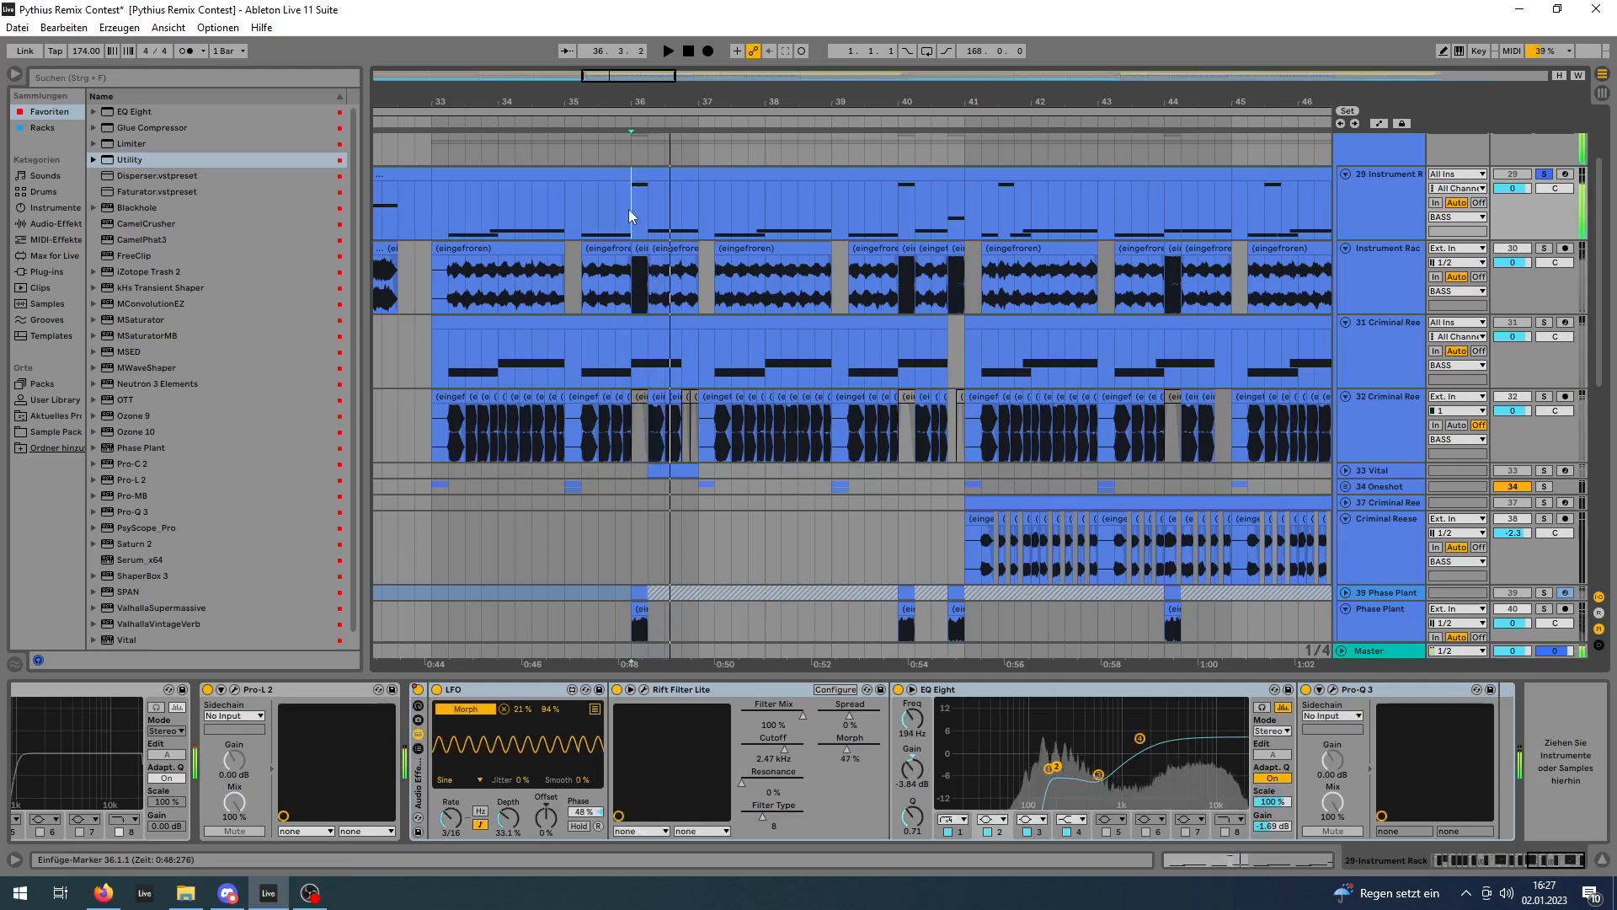
pyautogui.click(433, 195)
pyautogui.press('space')
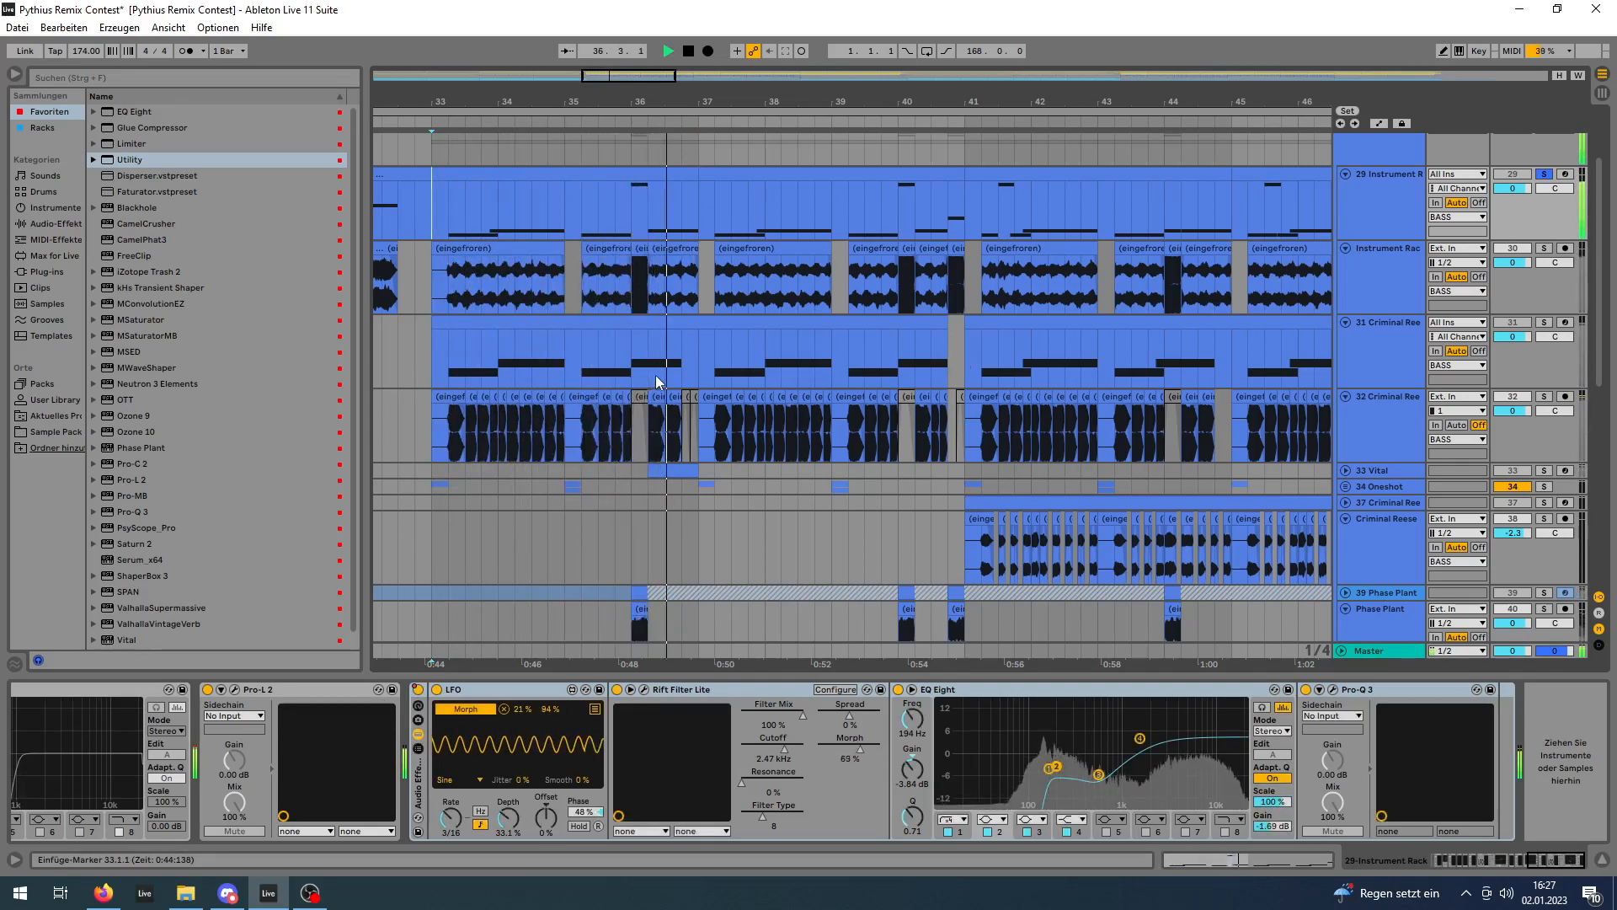
pyautogui.press('space')
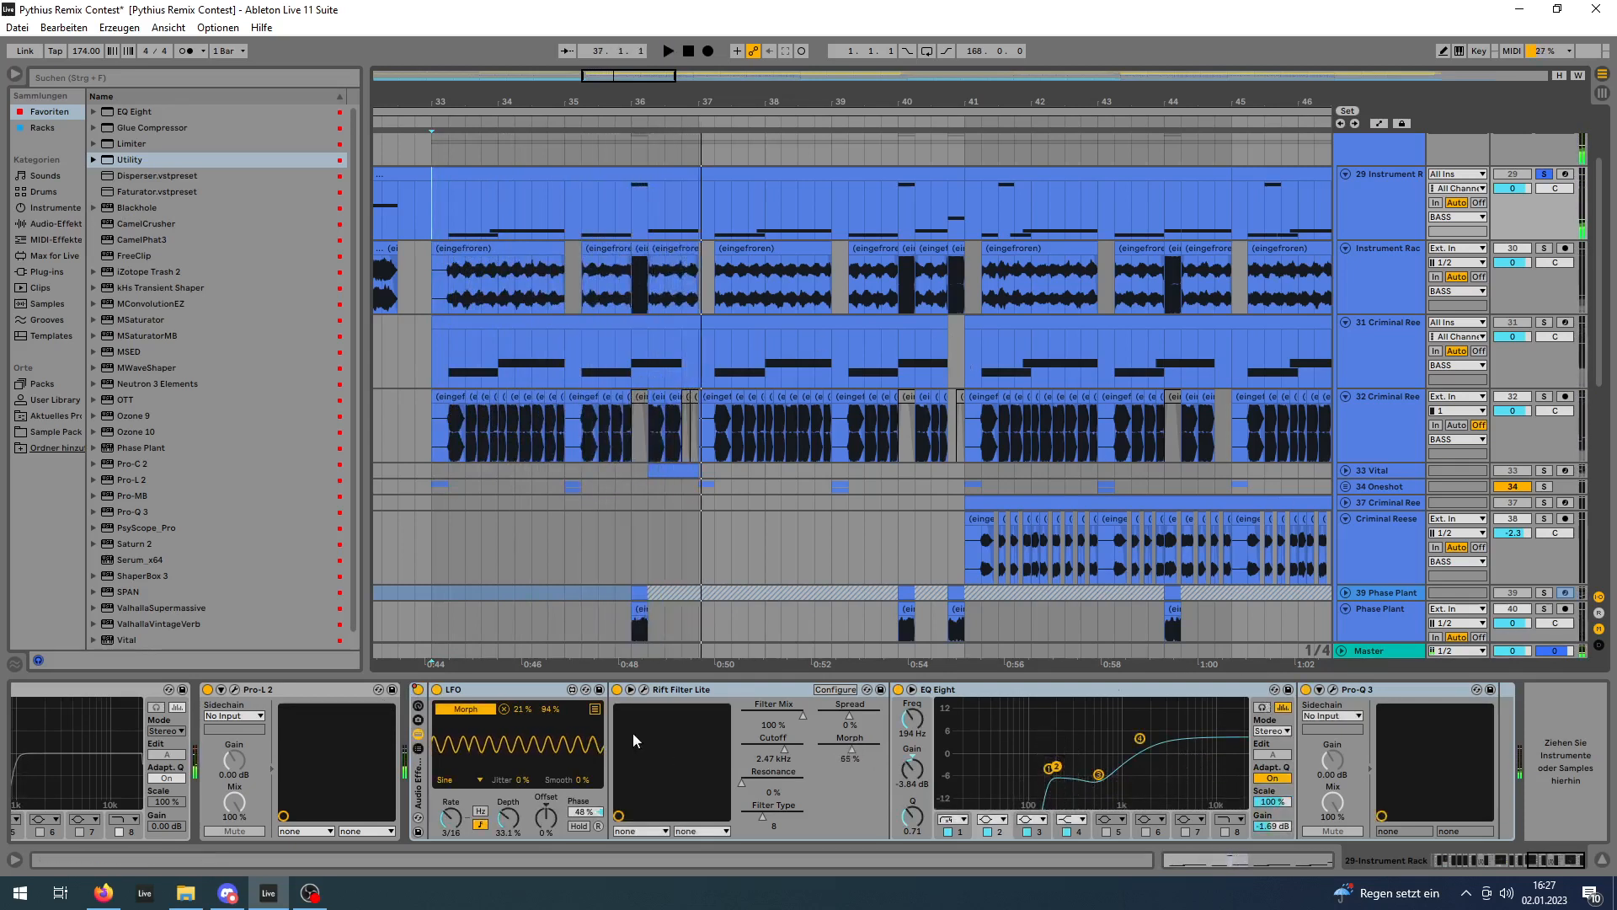
# Show Rift Filter Lite's BASS filter curve on track 29 during playback and bring the BASS group track into view.
pyautogui.click(643, 690)
pyautogui.press('space')
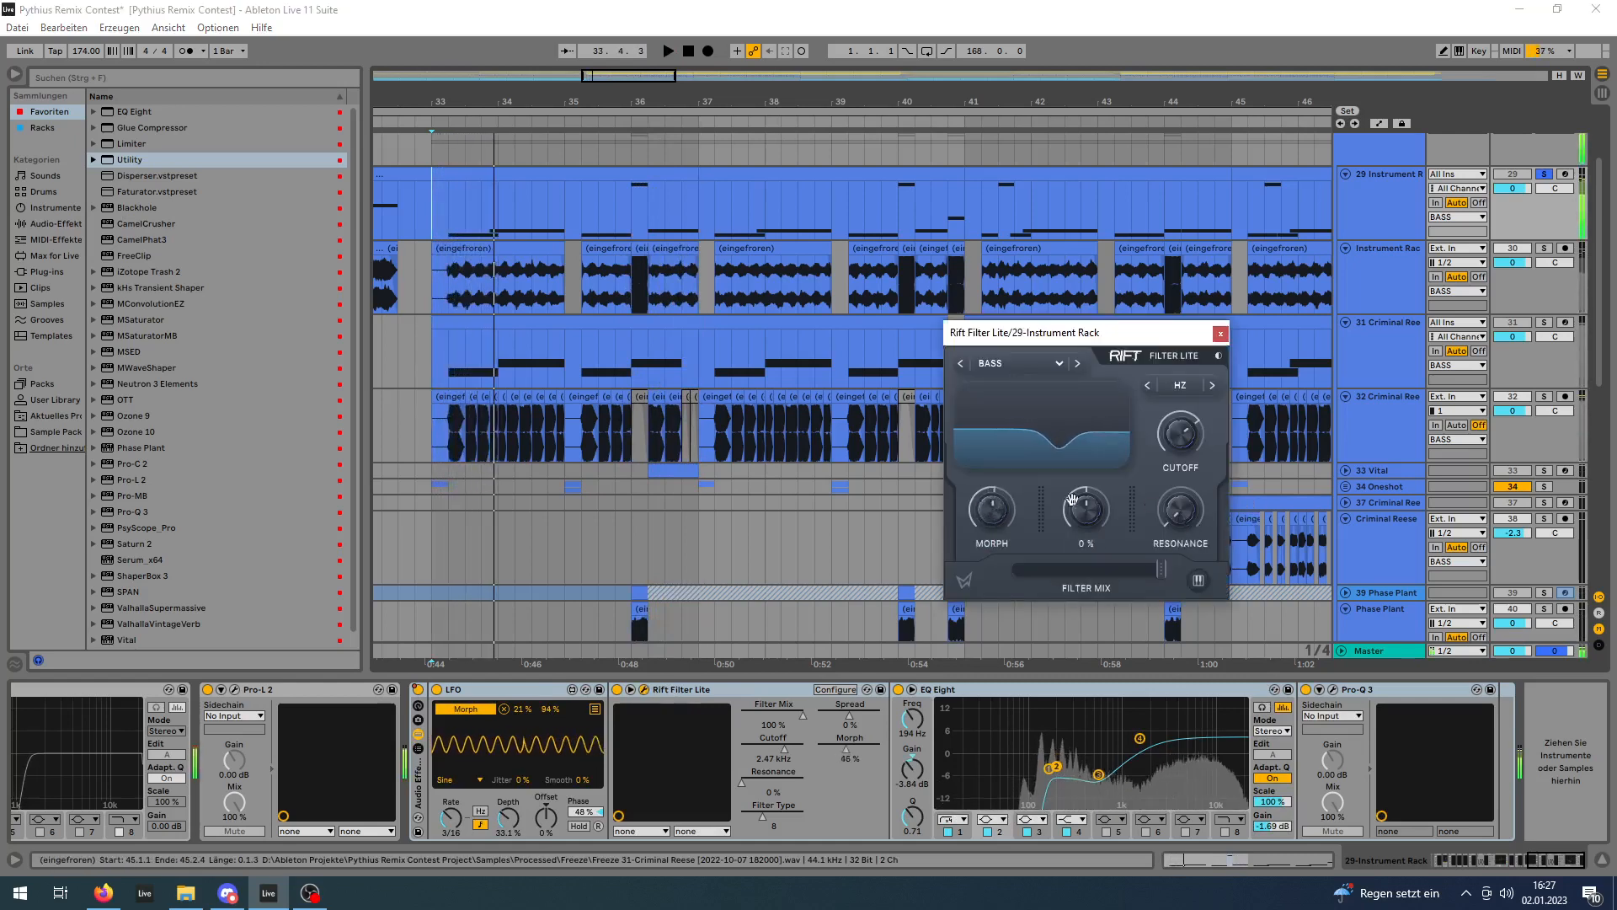
pyautogui.scroll(-2, 512, 368)
pyautogui.scroll(2, 514, 368)
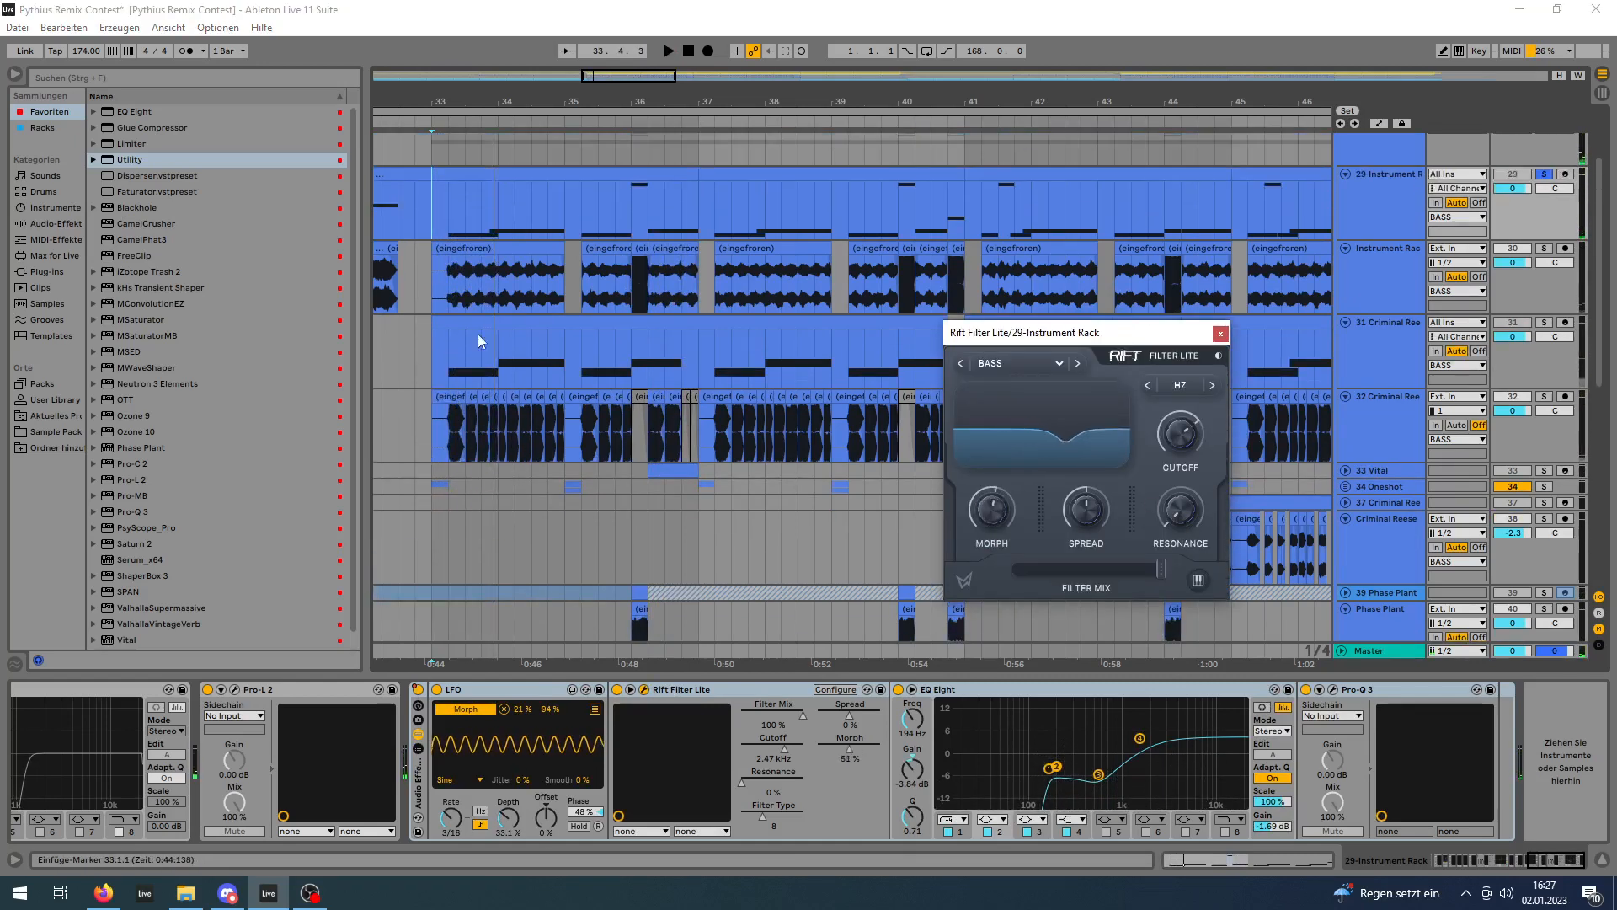
pyautogui.scroll(2, 629, 353)
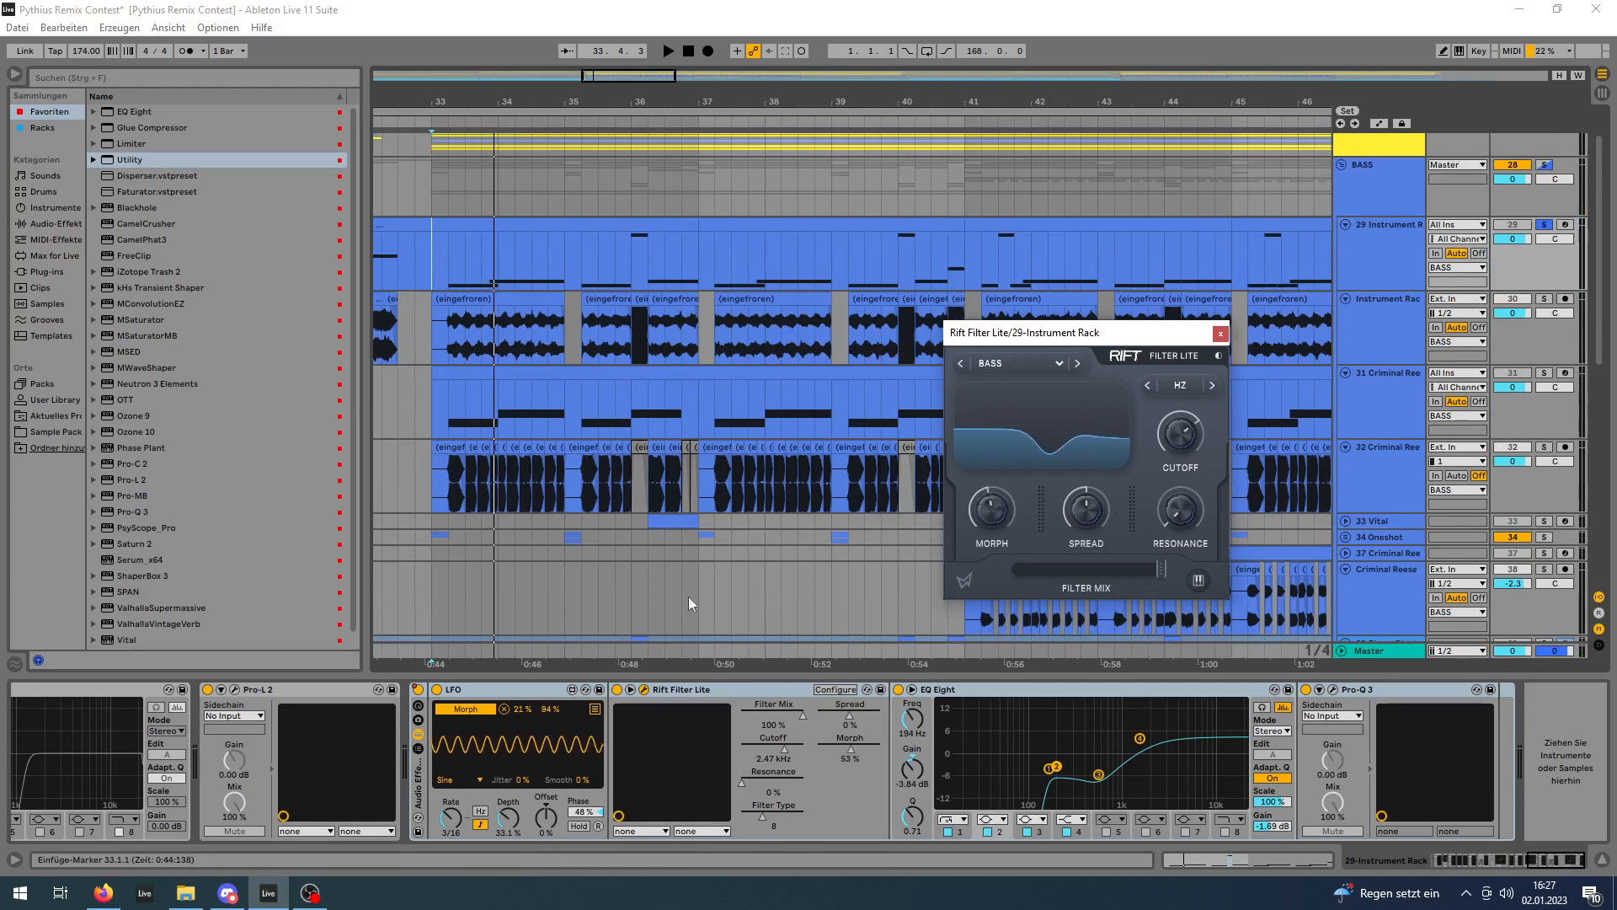
# Check the Pro-Q 3 curve on track 29 during playback, close it and move the Rift Filter Lite window aside.
pyautogui.click(1340, 689)
pyautogui.press('space')
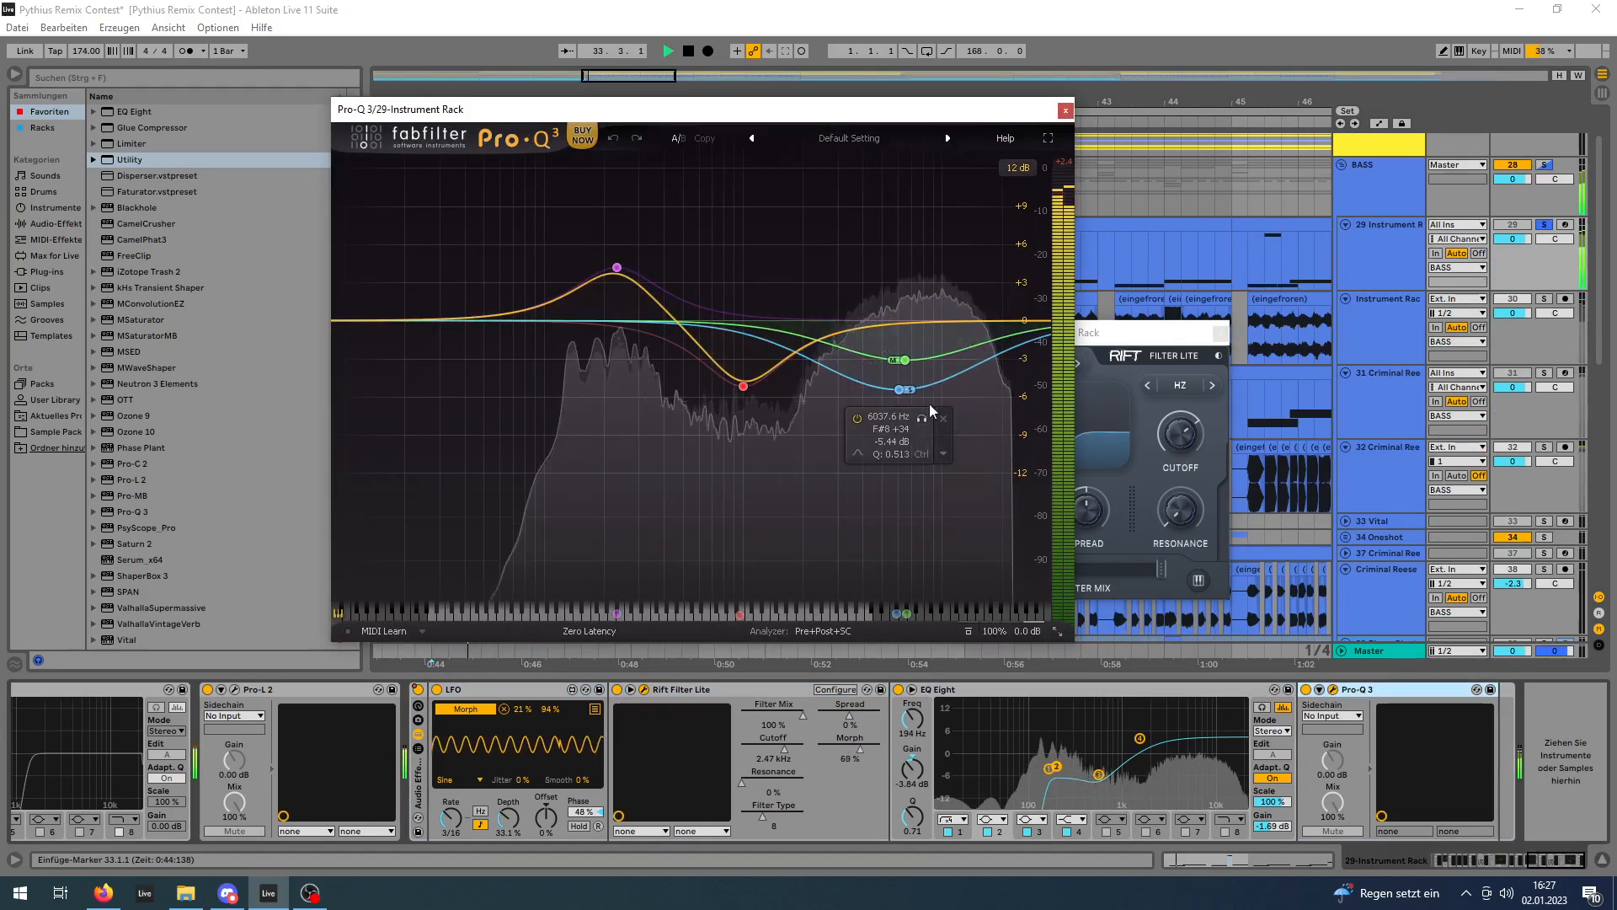
pyautogui.click(1066, 110)
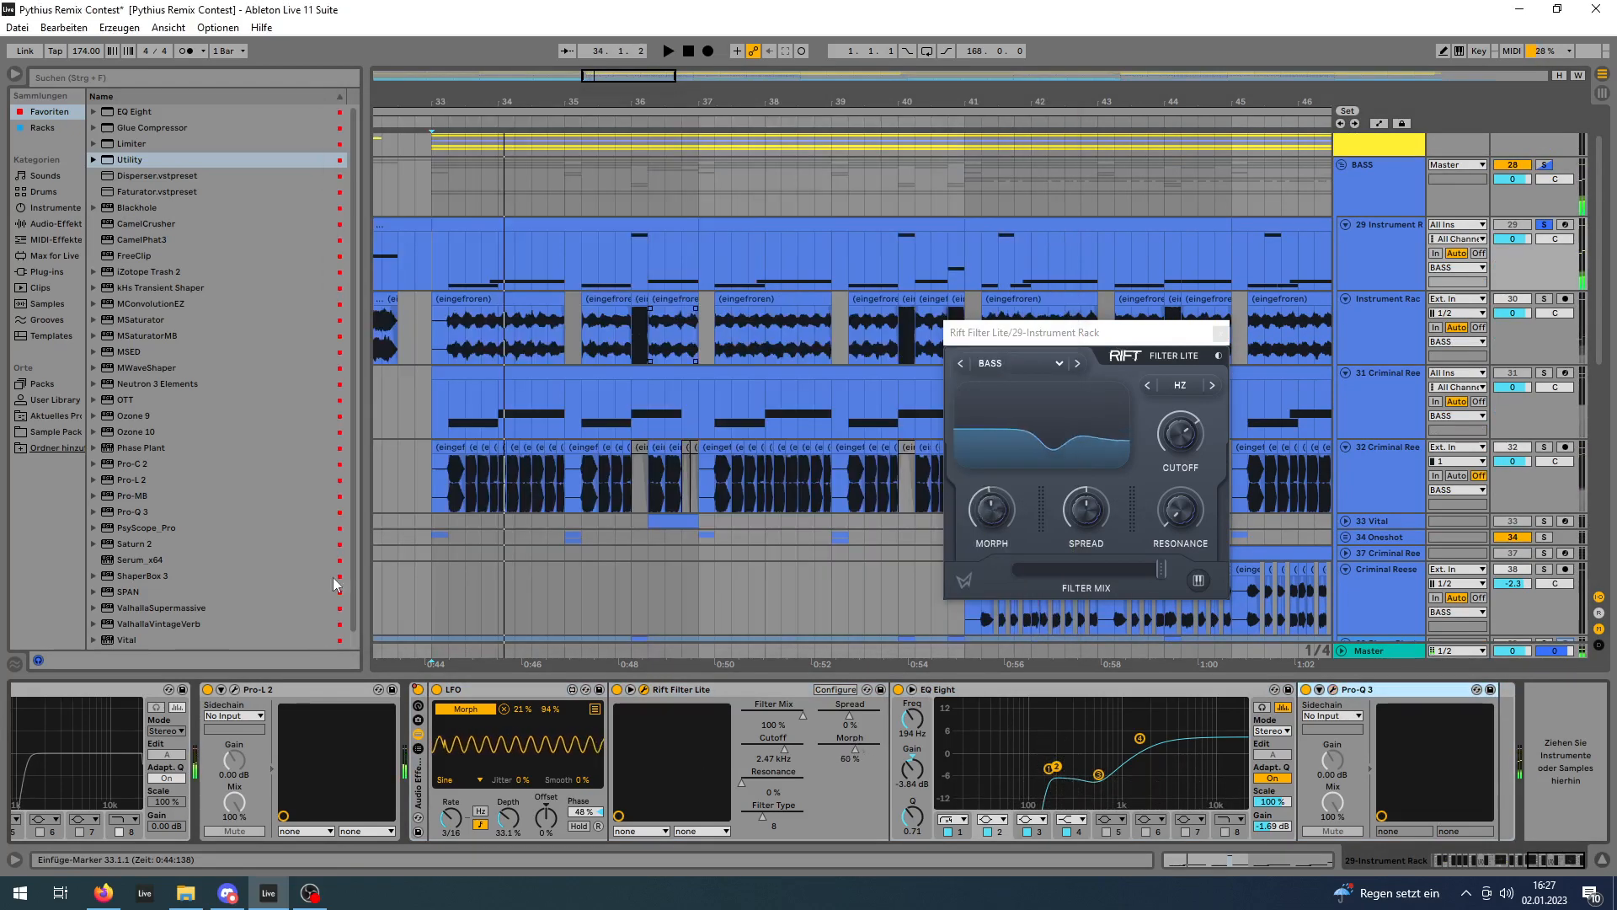
pyautogui.moveTo(1111, 333); pyautogui.dragTo(1008, 477)
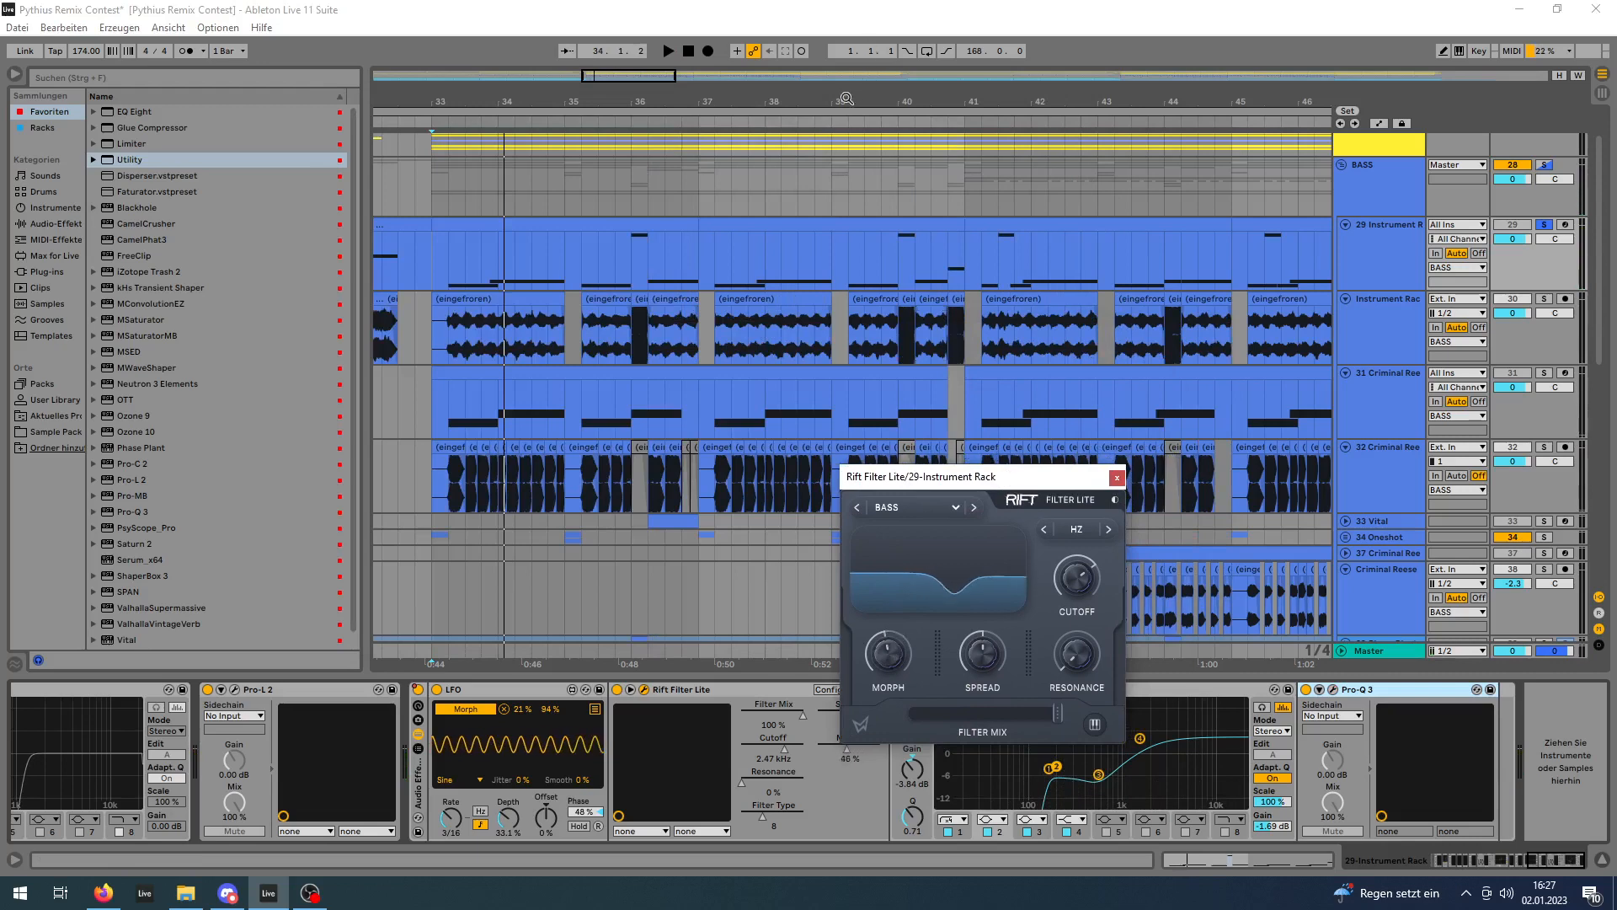
# Solo track 31 Criminal Reese together with track 29 Instrument Rack and audition both from bar 33.
pyautogui.moveTo(846, 99)
pyautogui.mouseDown()
pyautogui.moveTo(842, 17)
pyautogui.moveTo(846, 68)
pyautogui.mouseUp()
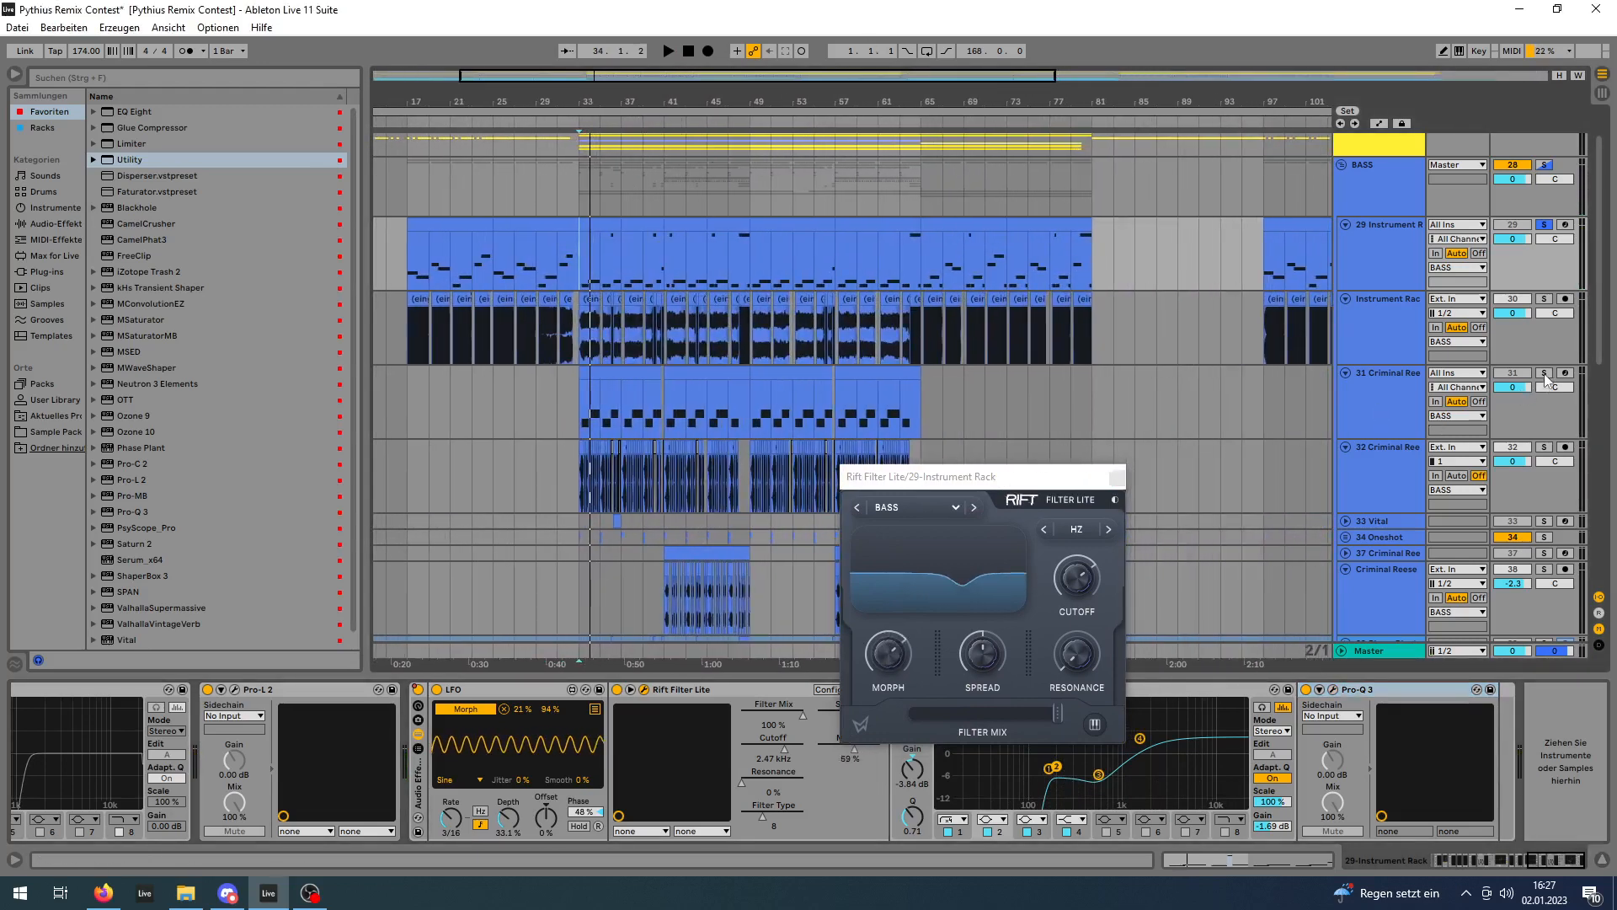
pyautogui.press('space')
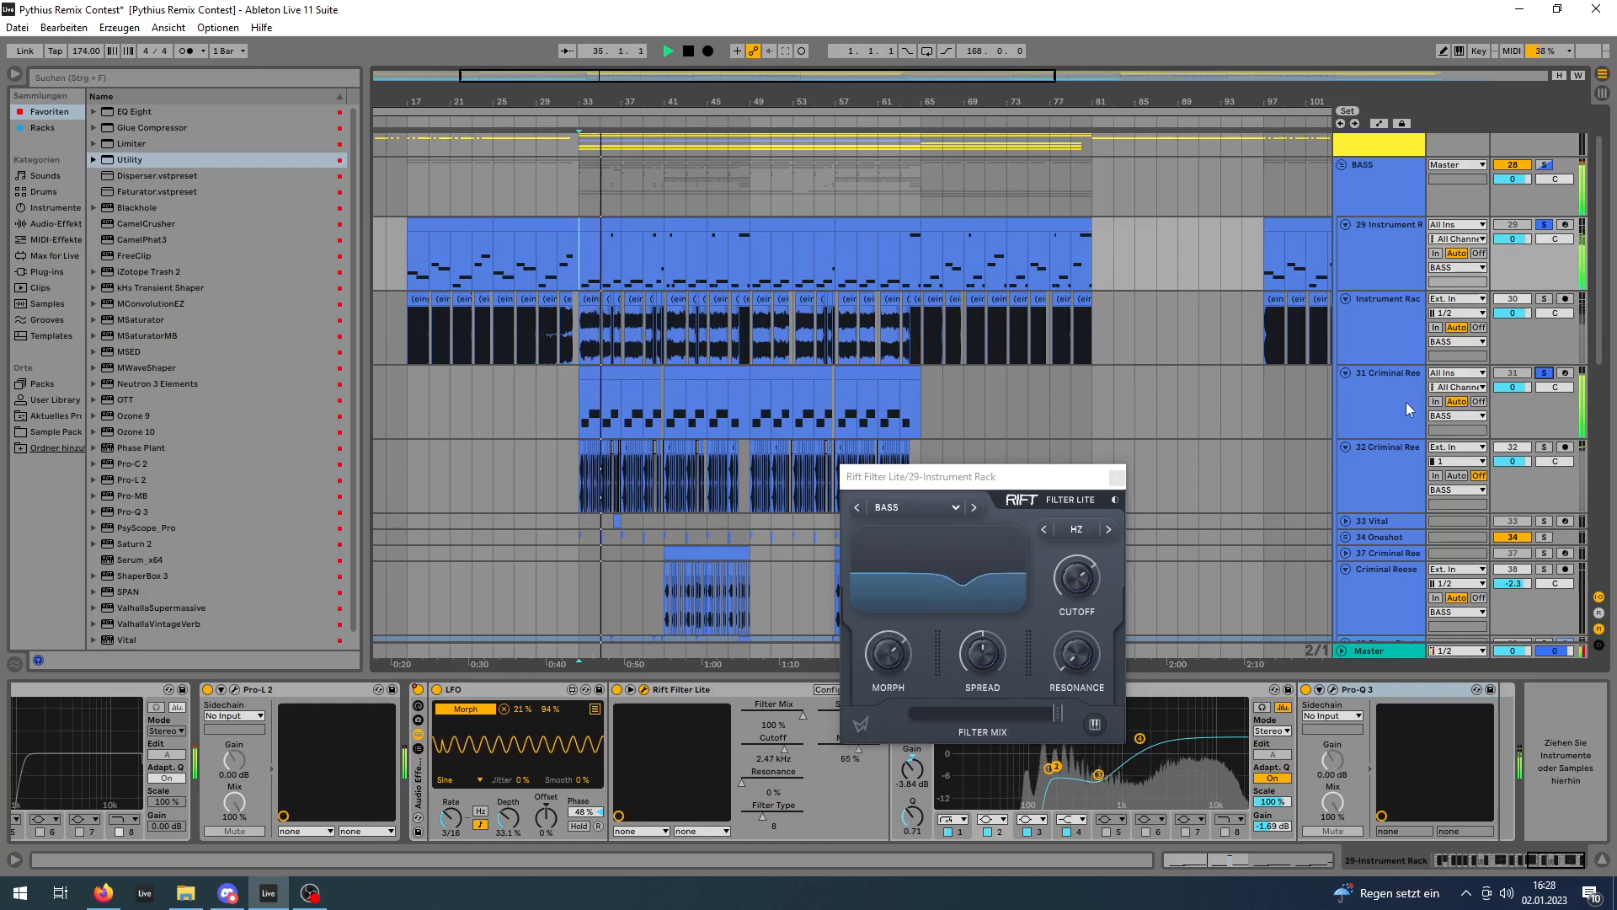
pyautogui.press('space')
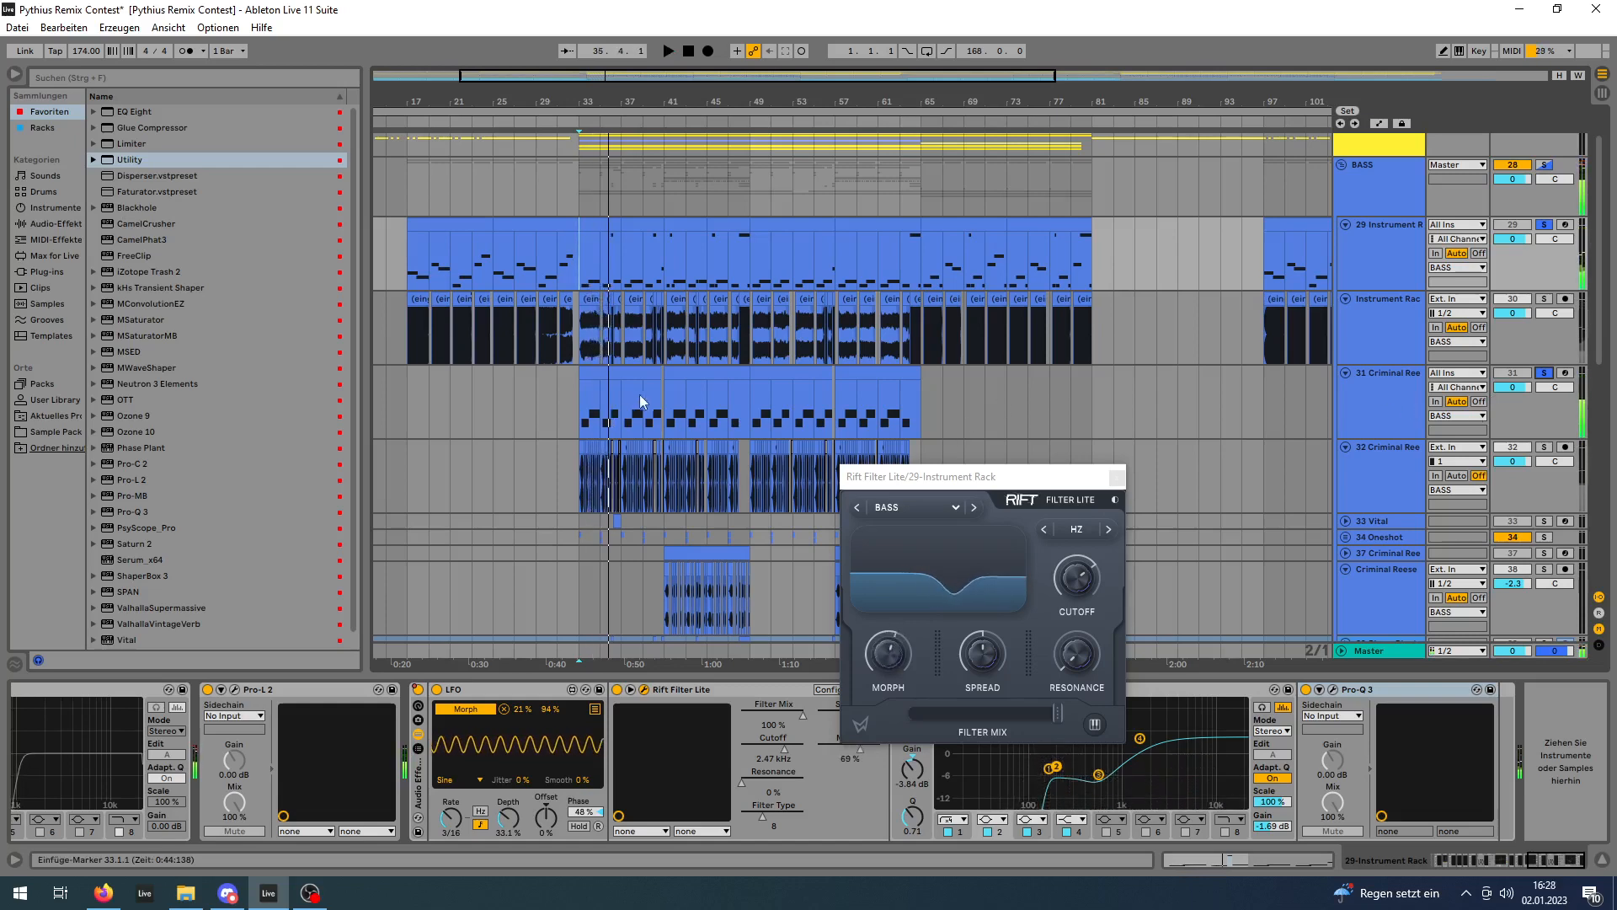
# Select track 31 Criminal Reese, close the Rift Filter Lite window and play that track alone from bar 33.
pyautogui.scroll(1, 988, 362)
pyautogui.scroll(-2, 1041, 367)
pyautogui.click(1422, 379)
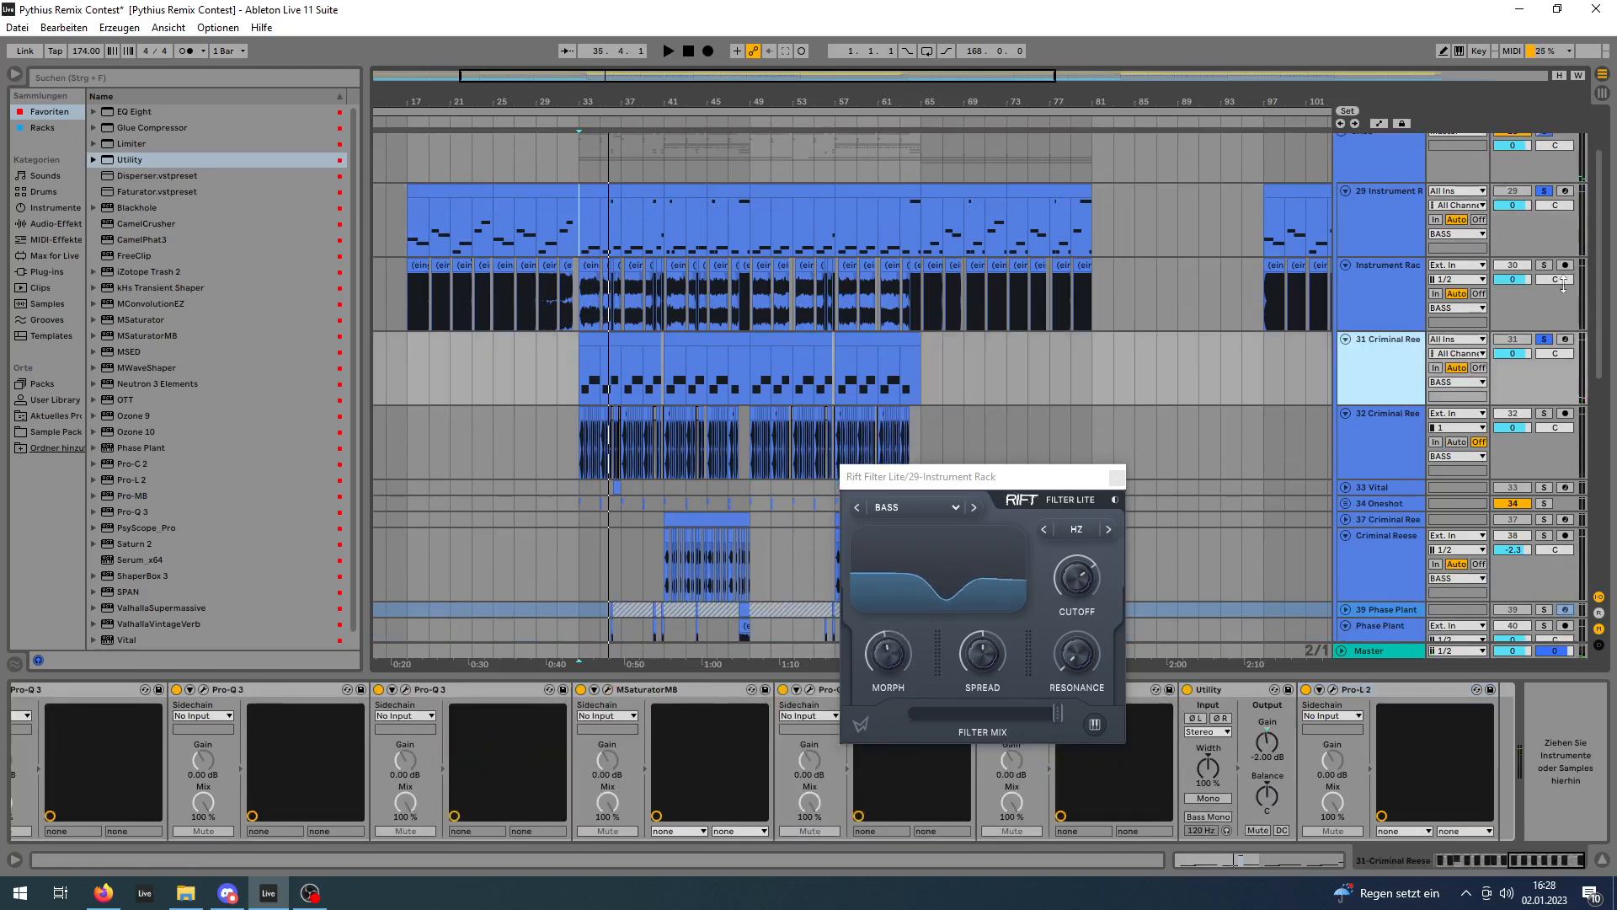
pyautogui.moveTo(581, 107); pyautogui.dragTo(581, 190)
pyautogui.moveTo(1254, 95); pyautogui.dragTo(1109, 95)
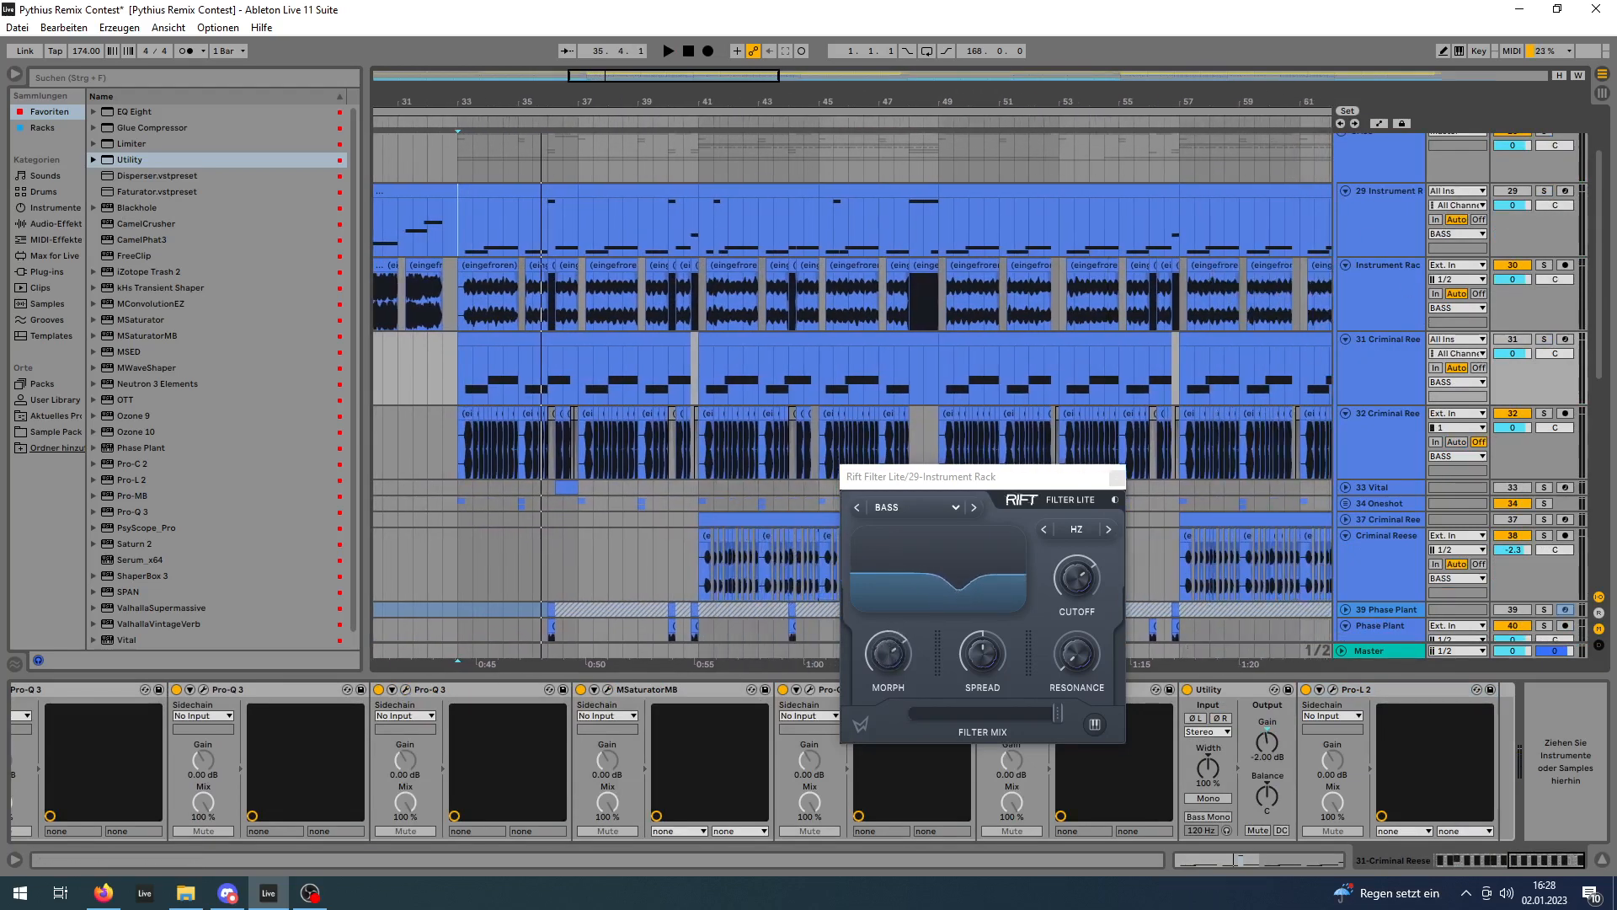
pyautogui.click(1544, 339)
pyautogui.click(1117, 477)
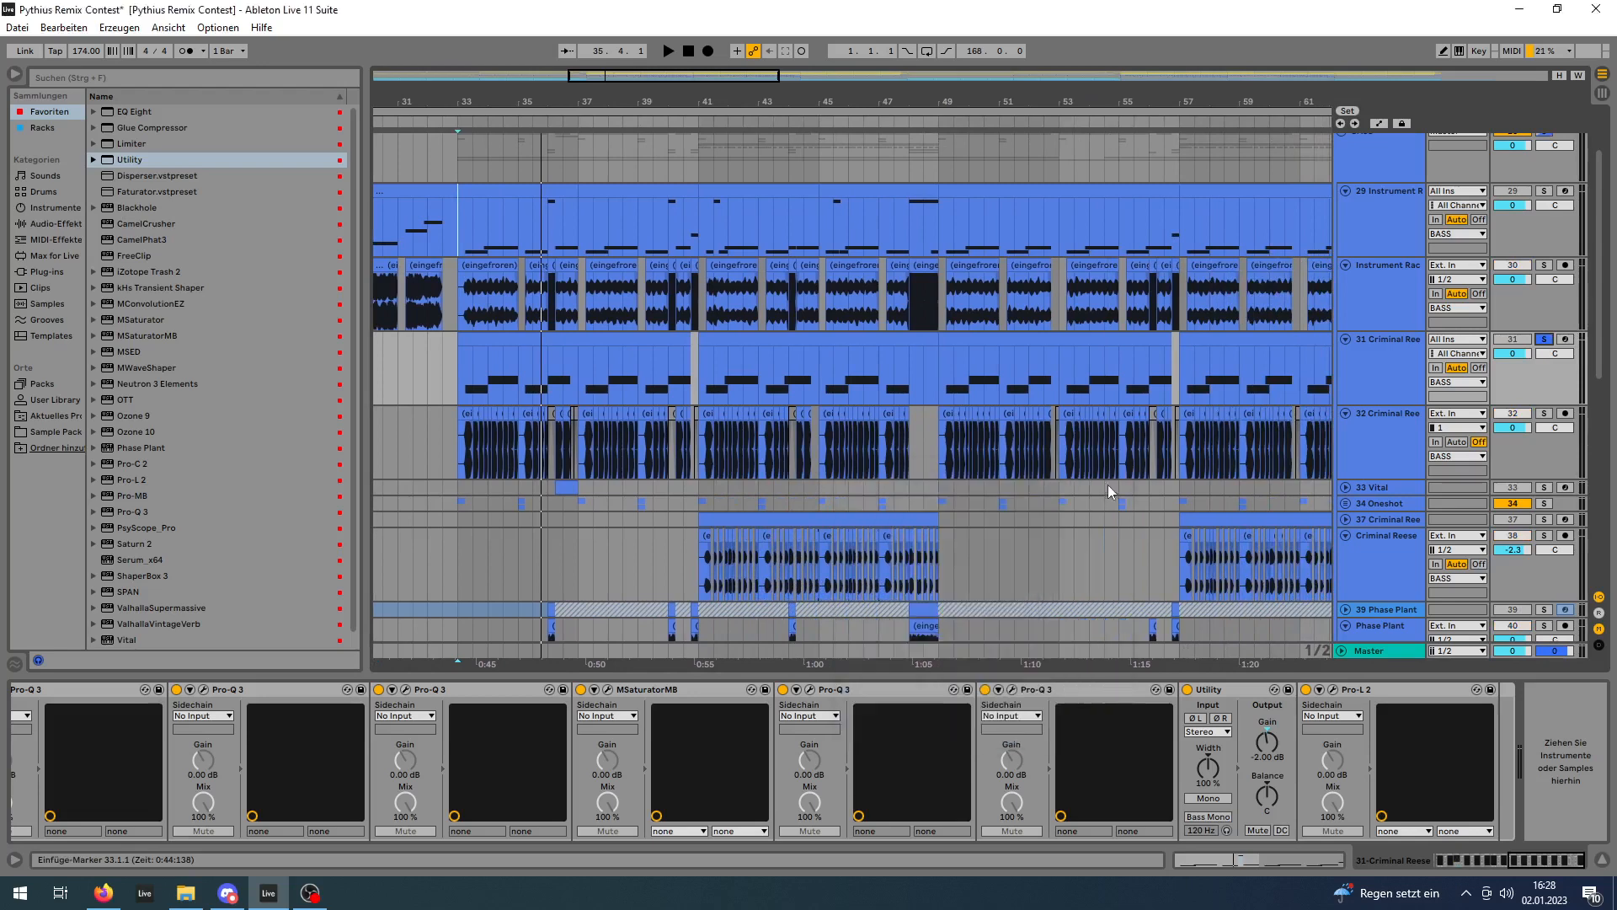
pyautogui.press('space')
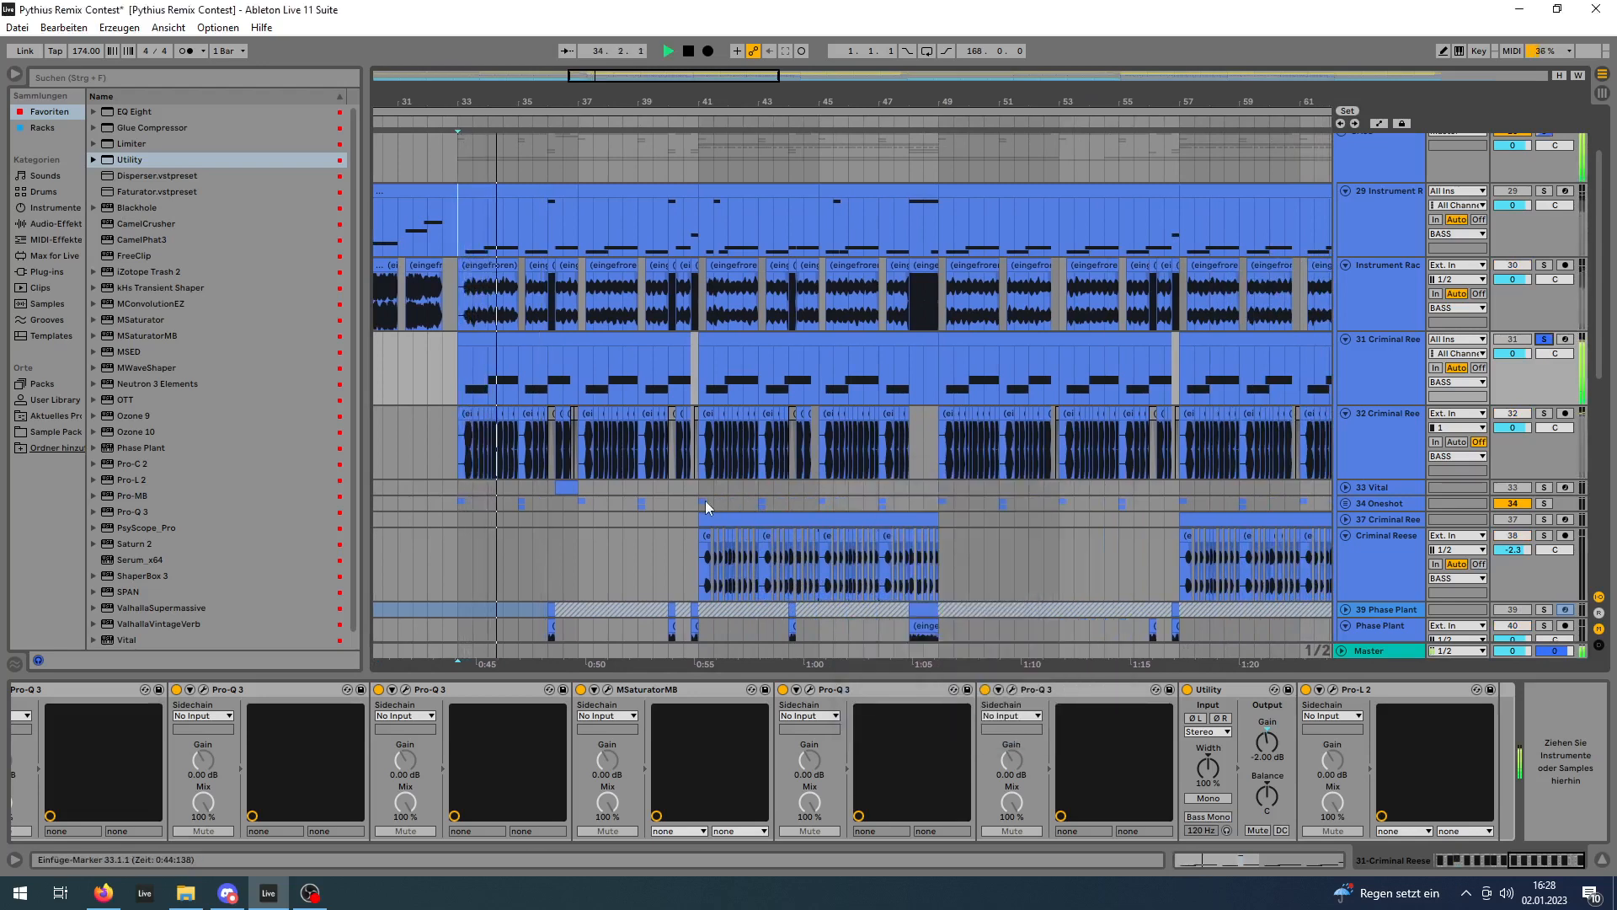
pyautogui.press('space')
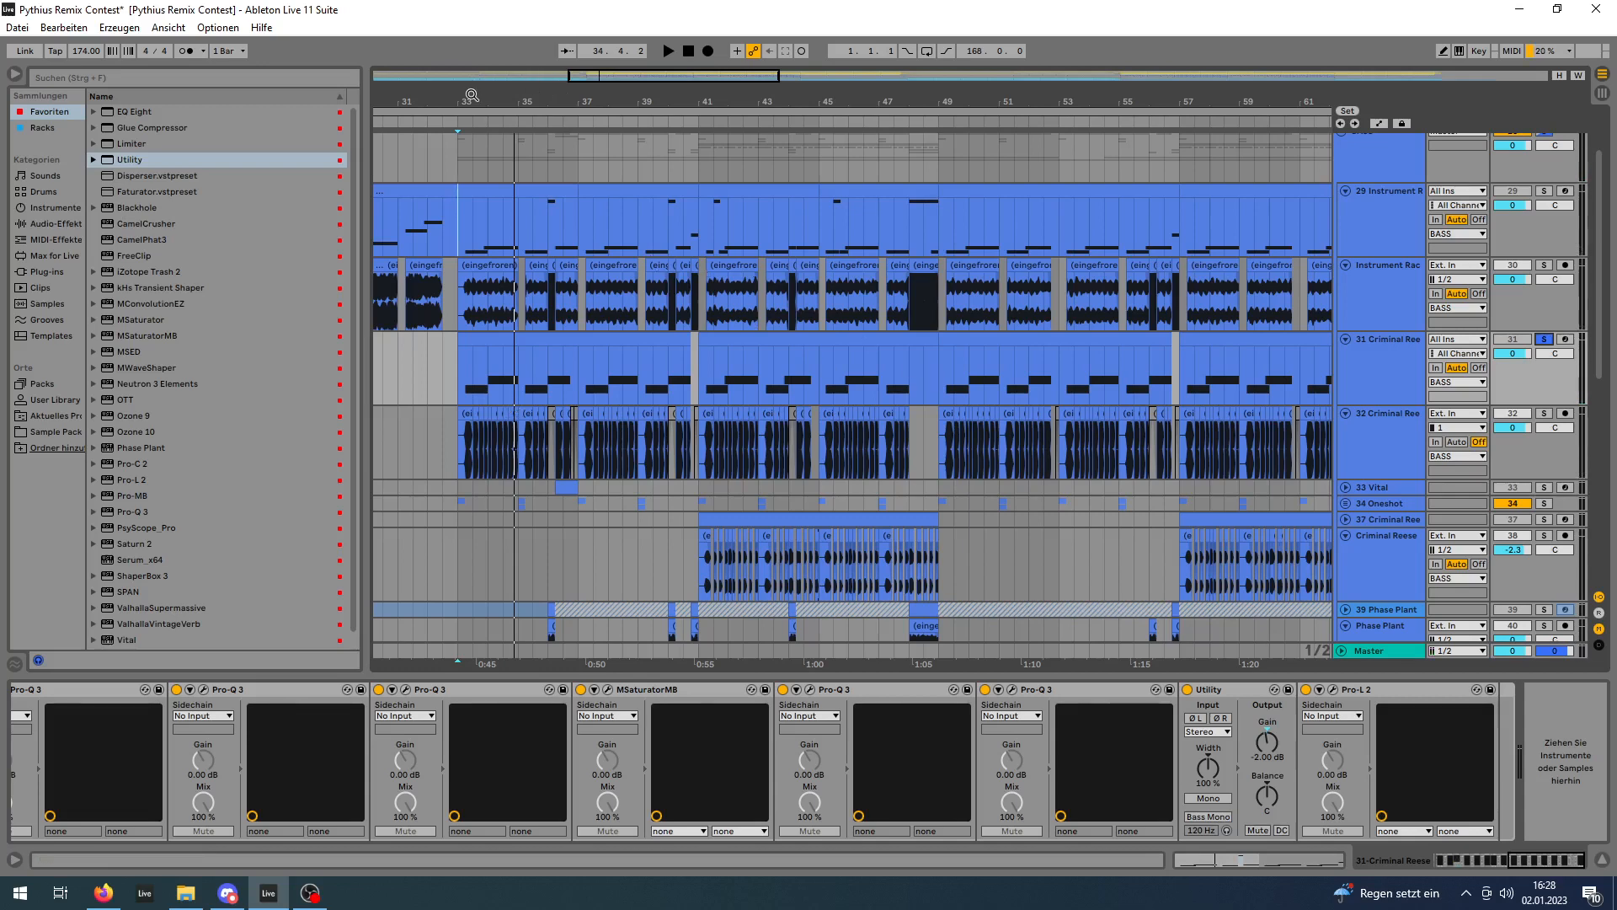
# Select the first frozen clip at bar 33 on track 32 Criminal Reese, solo the track and audition it through bar 41.
pyautogui.moveTo(472, 95); pyautogui.dragTo(476, 210)
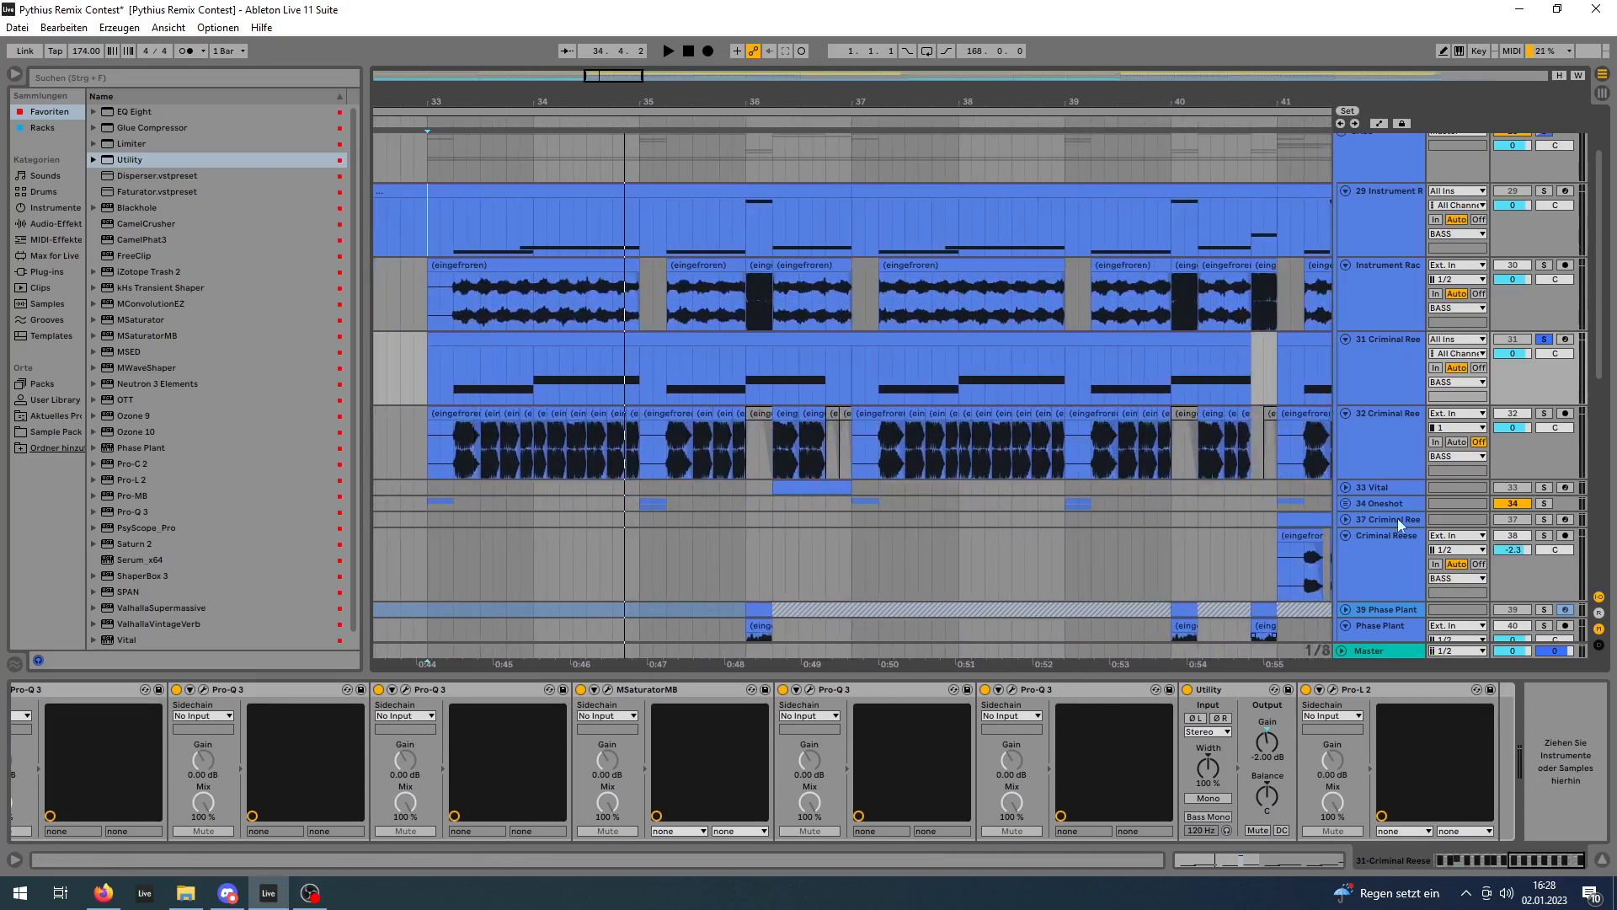
pyautogui.click(461, 414)
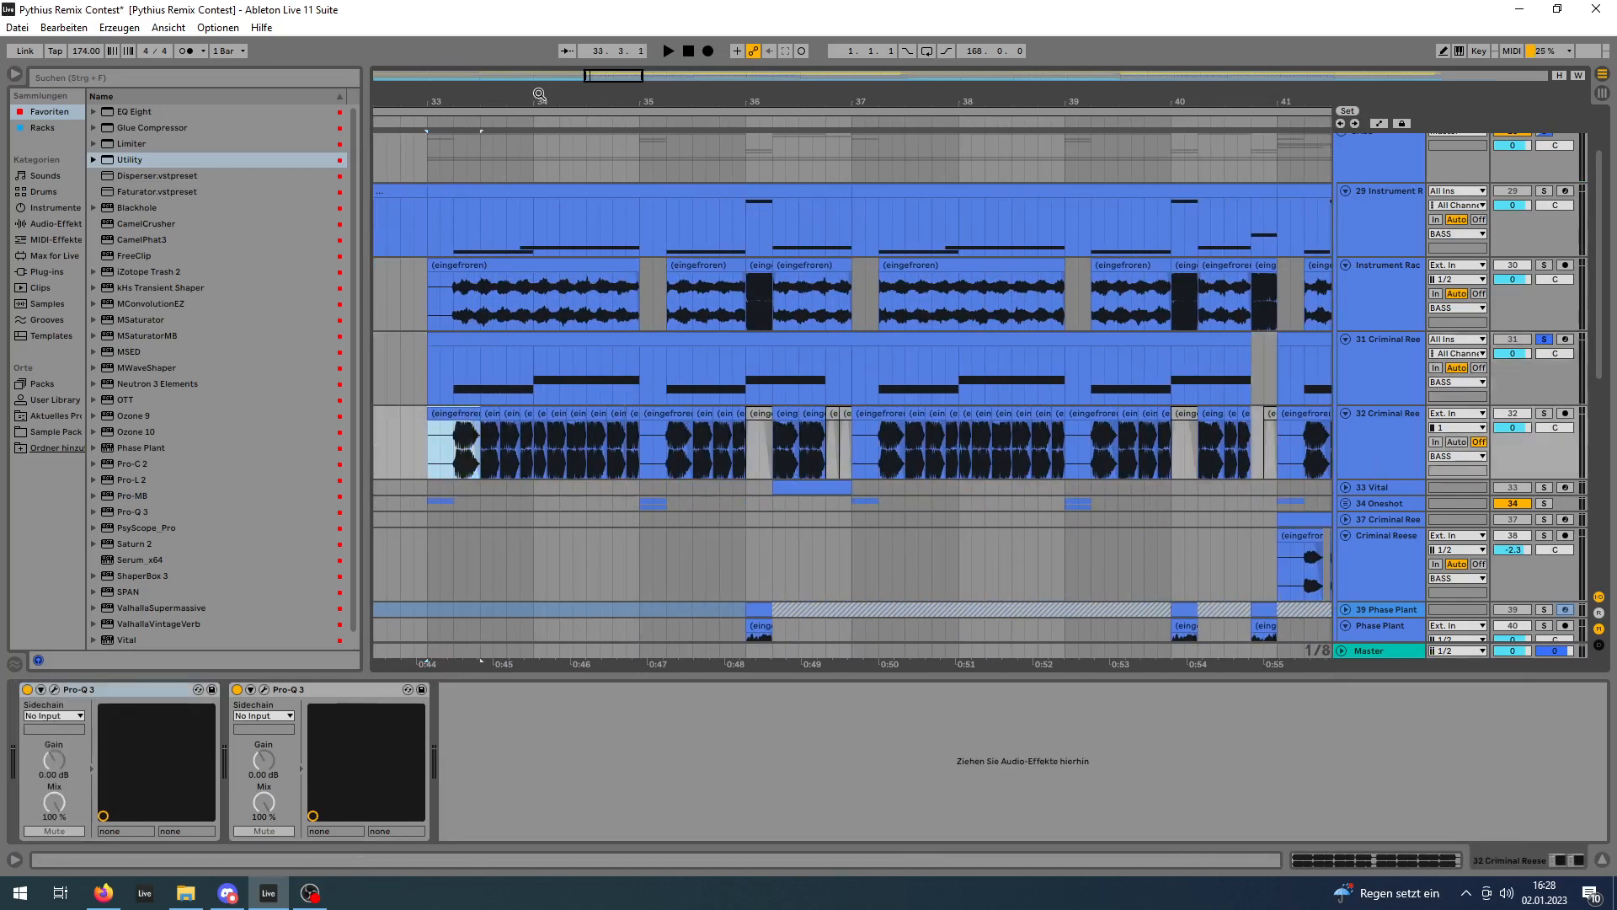
pyautogui.moveTo(542, 97); pyautogui.dragTo(596, 212)
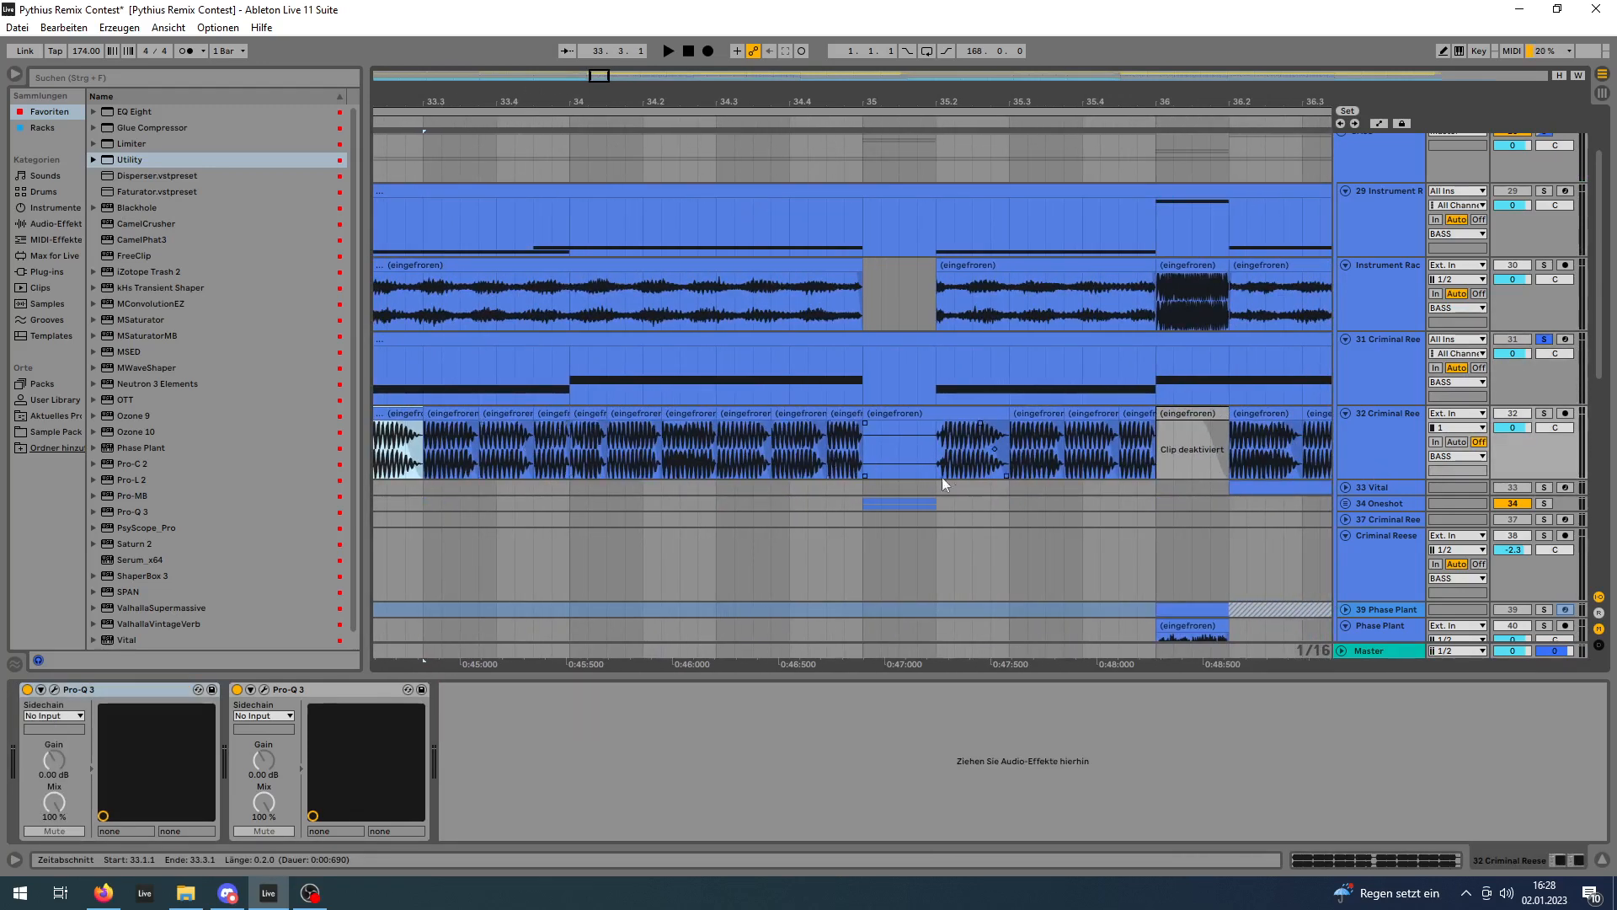
pyautogui.moveTo(625, 97); pyautogui.dragTo(626, 77)
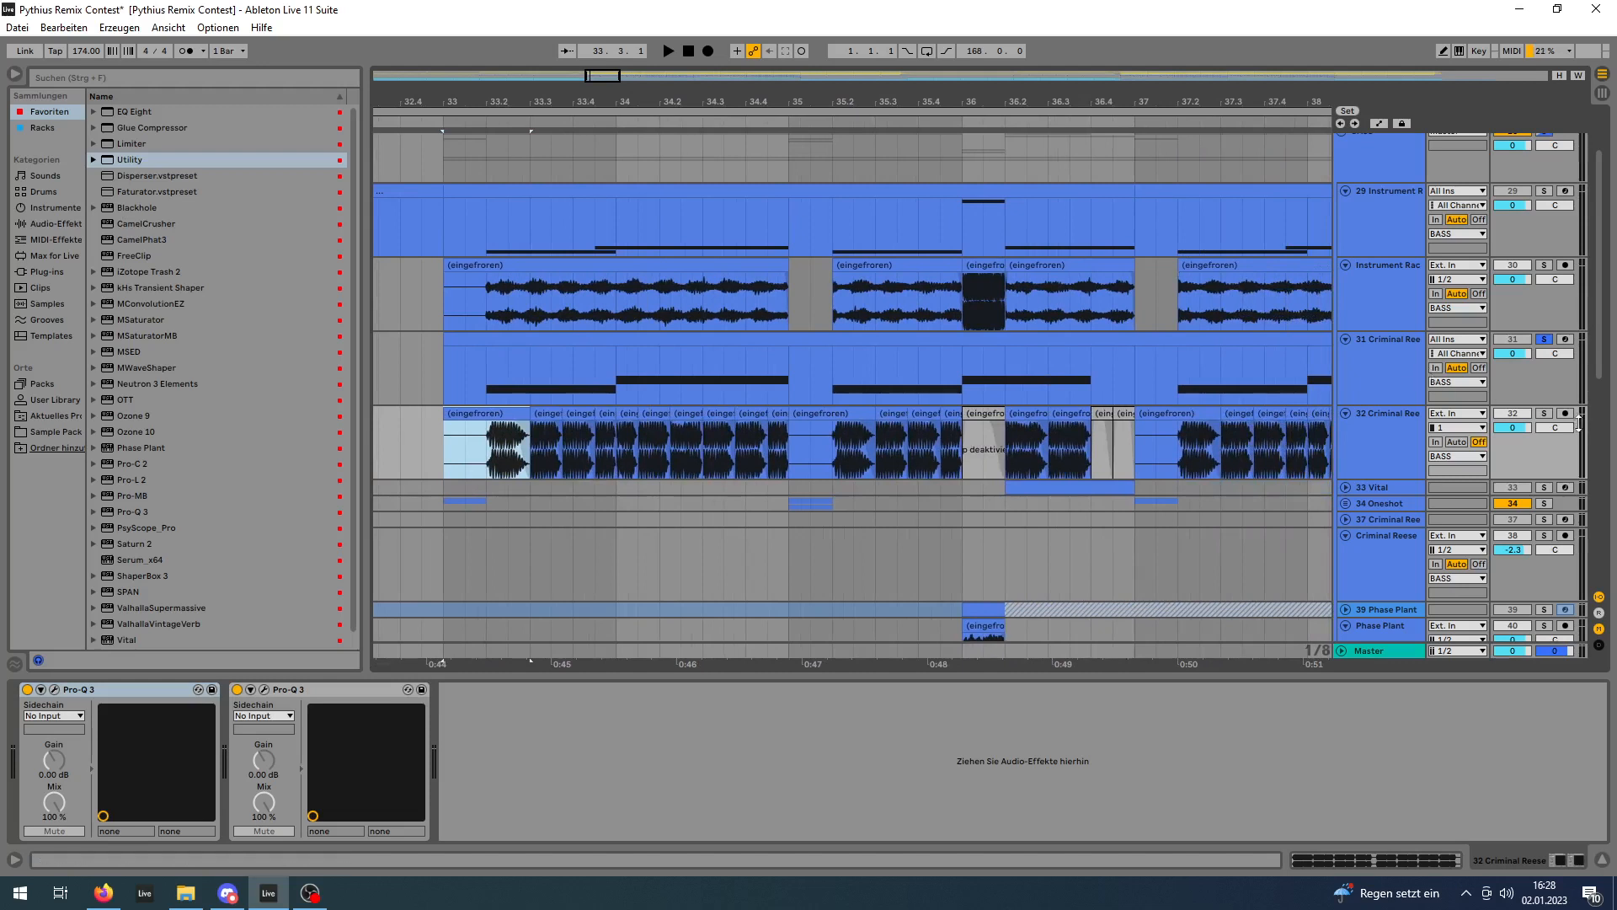
pyautogui.click(1544, 412)
pyautogui.press('space')
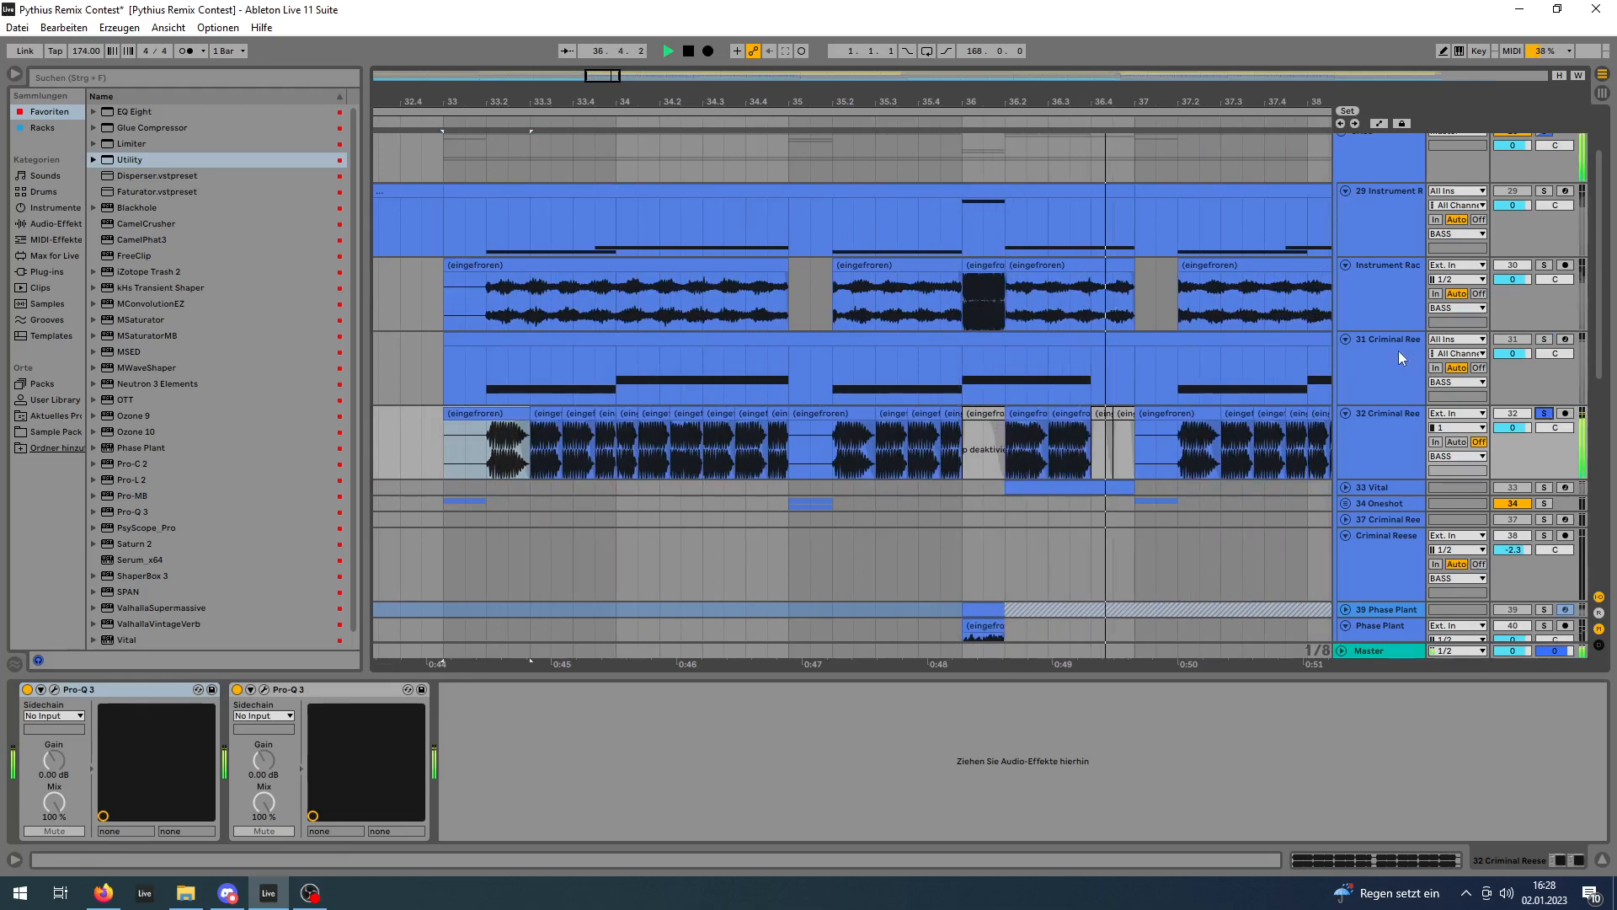
pyautogui.press('-')
pyautogui.press('-')
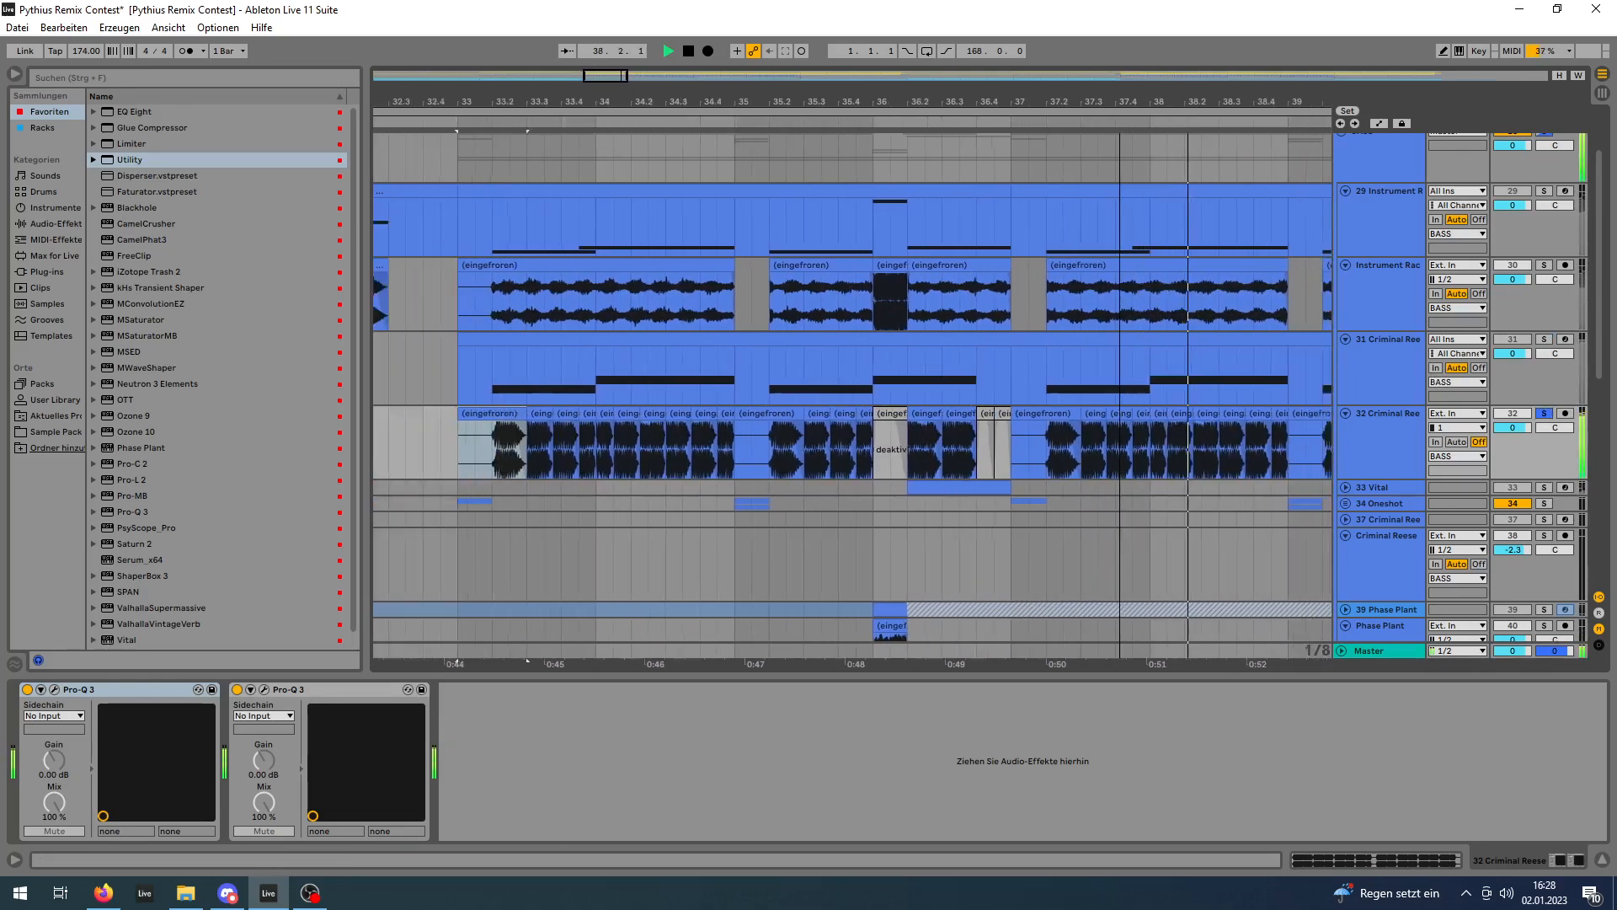
pyautogui.moveTo(1077, 101); pyautogui.dragTo(987, 109)
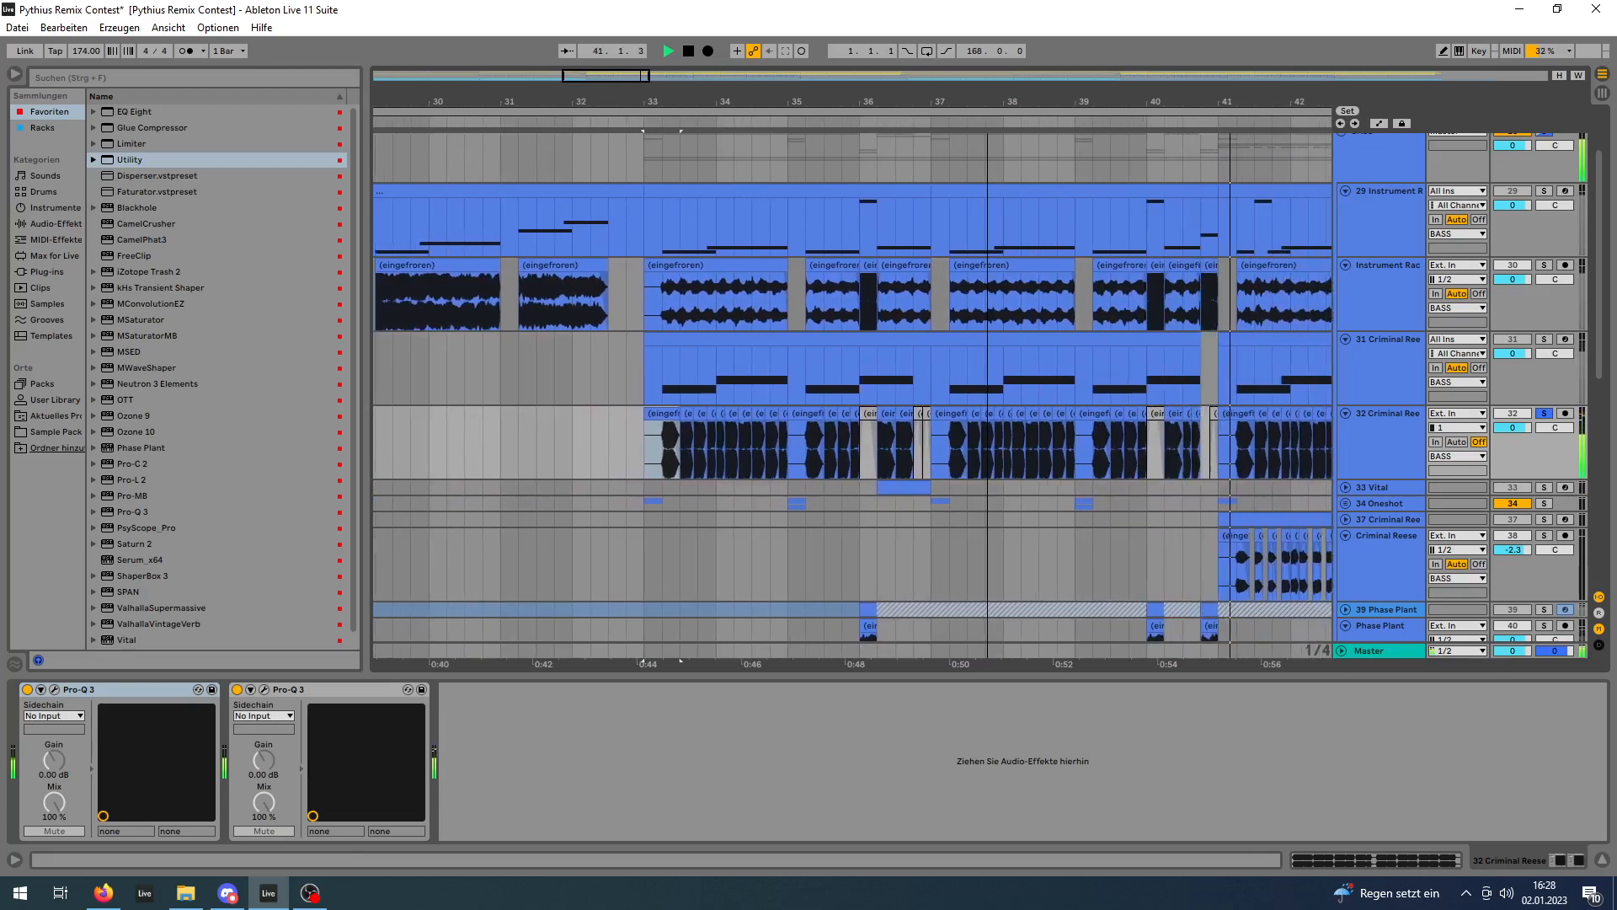
pyautogui.press('space')
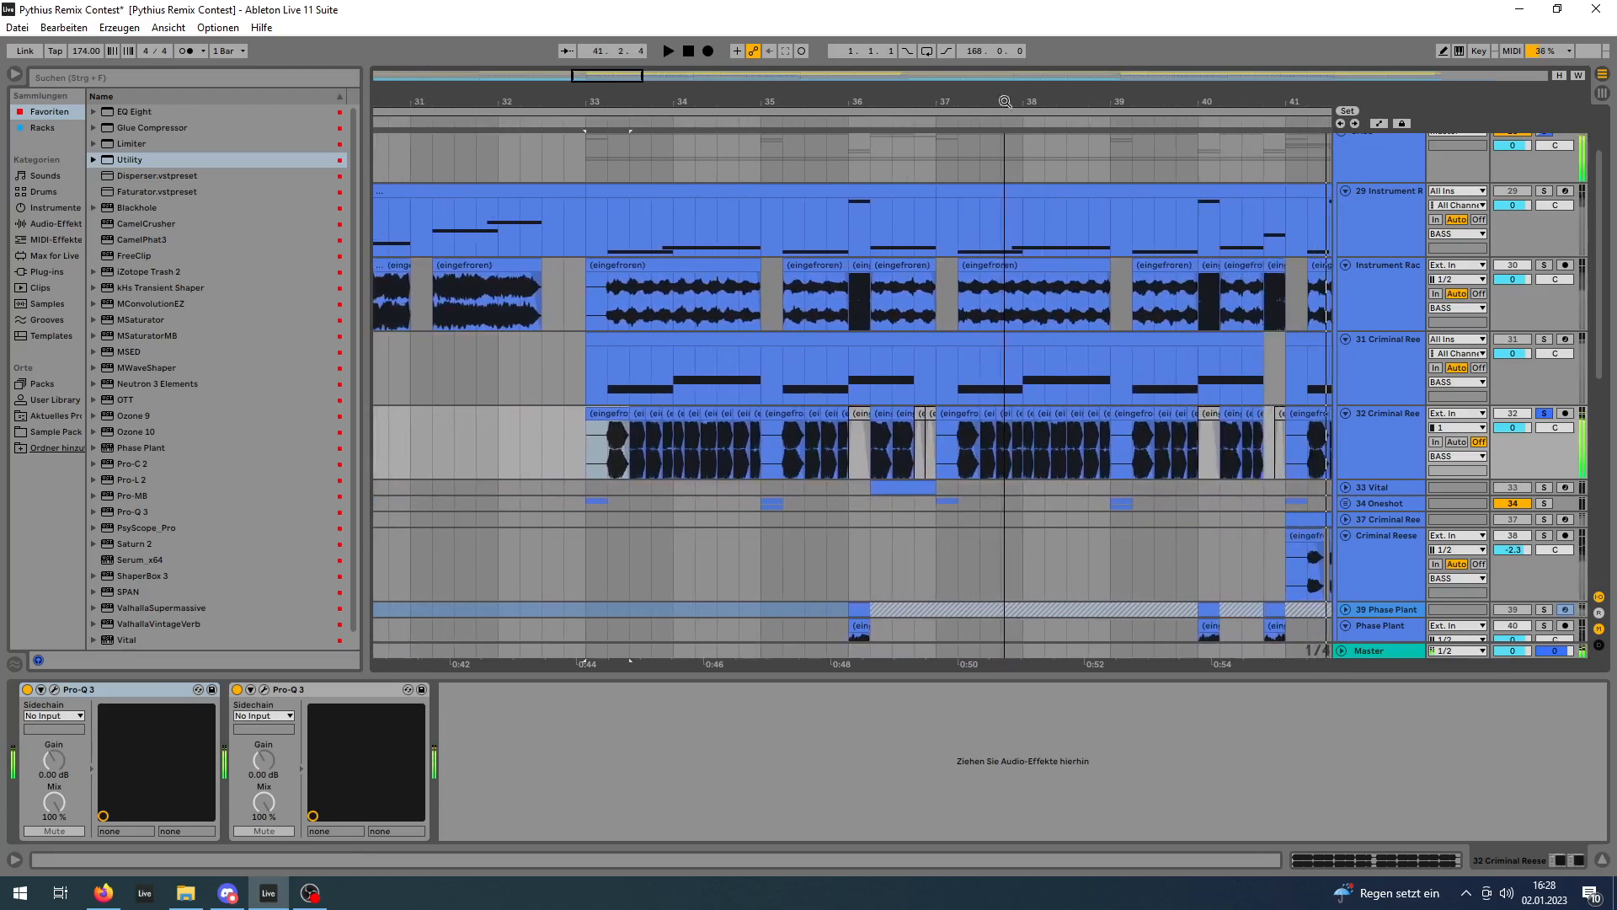
# Examine the Pro-Q 3 equalizers on track 32 Criminal Reese during playback and close them.
pyautogui.click(54, 689)
pyautogui.click(272, 691)
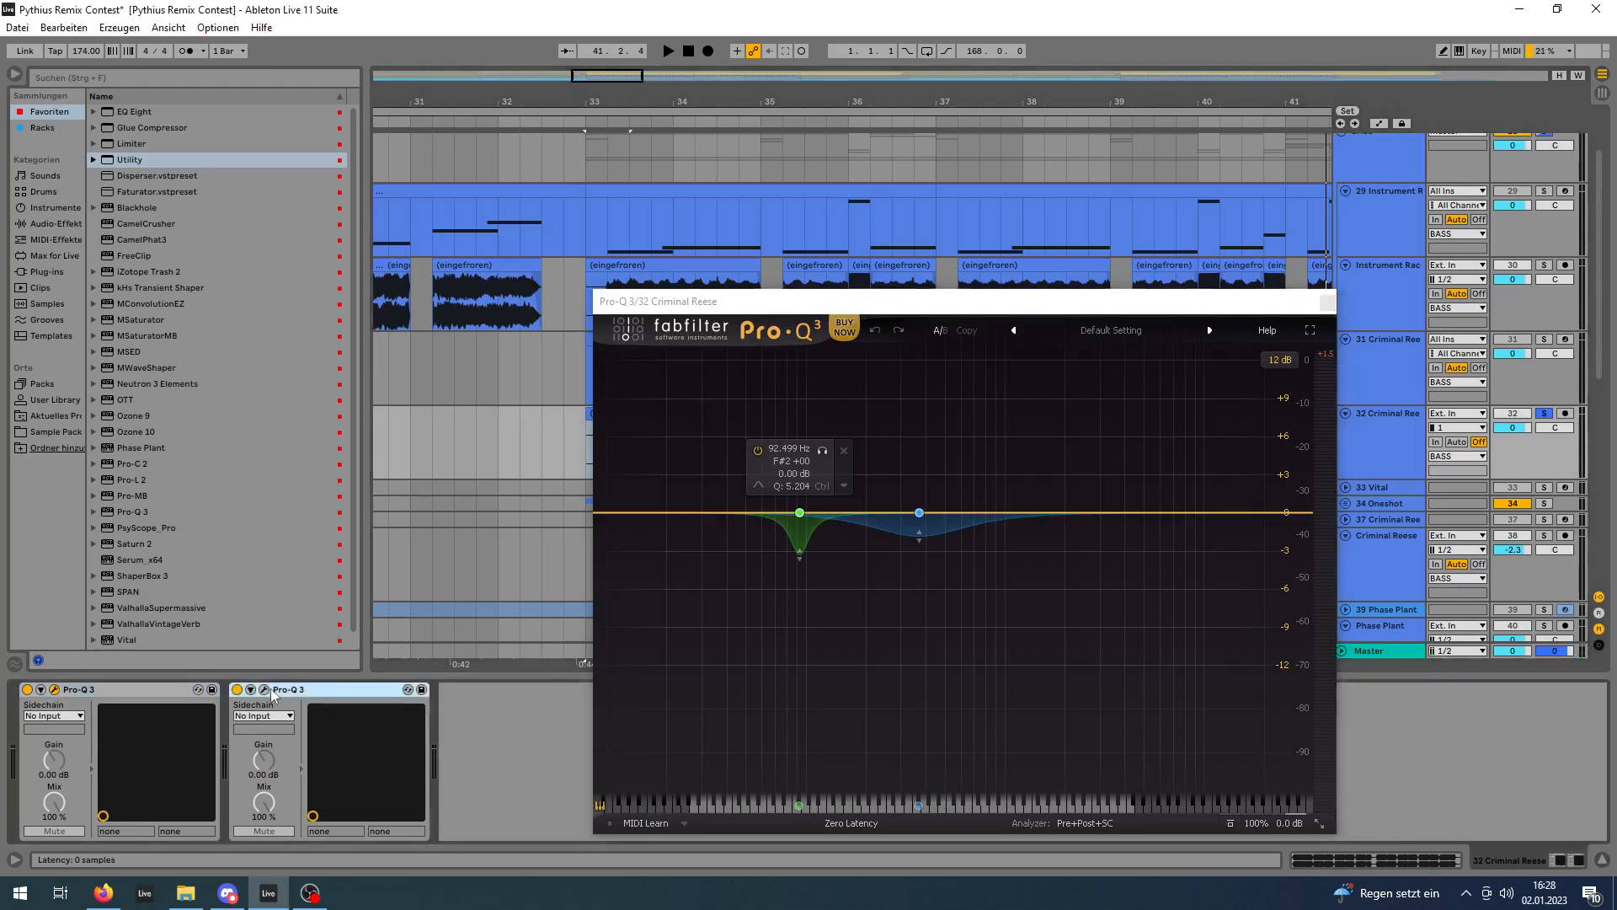
pyautogui.press('space')
pyautogui.moveTo(860, 196); pyautogui.dragTo(1319, 250)
pyautogui.press('space')
pyautogui.click(1551, 245)
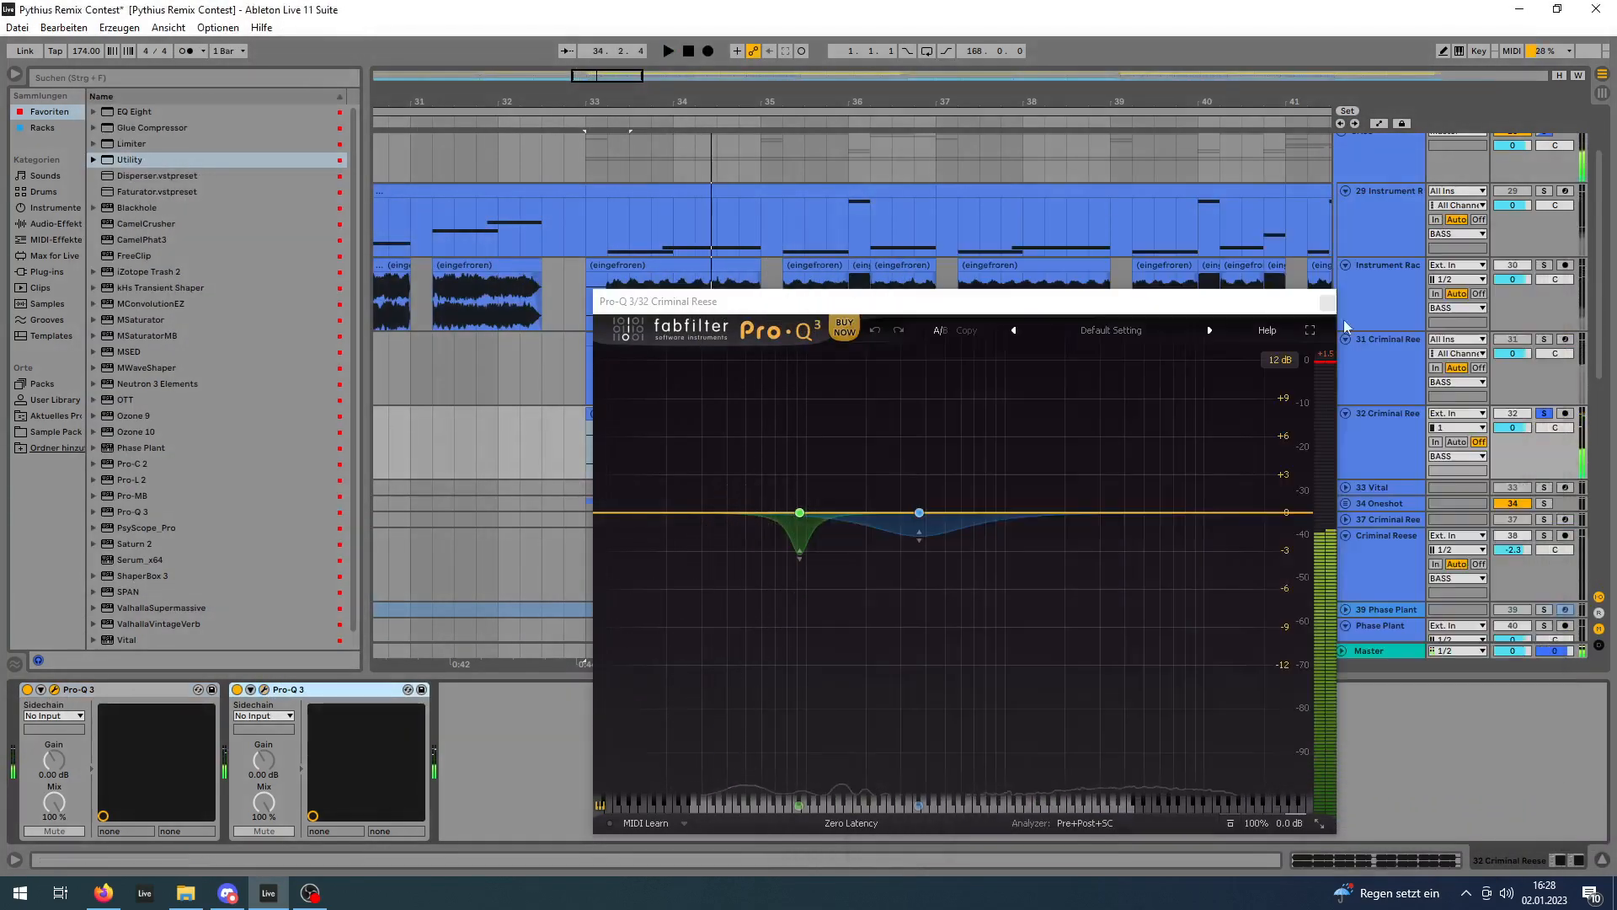
pyautogui.click(1327, 301)
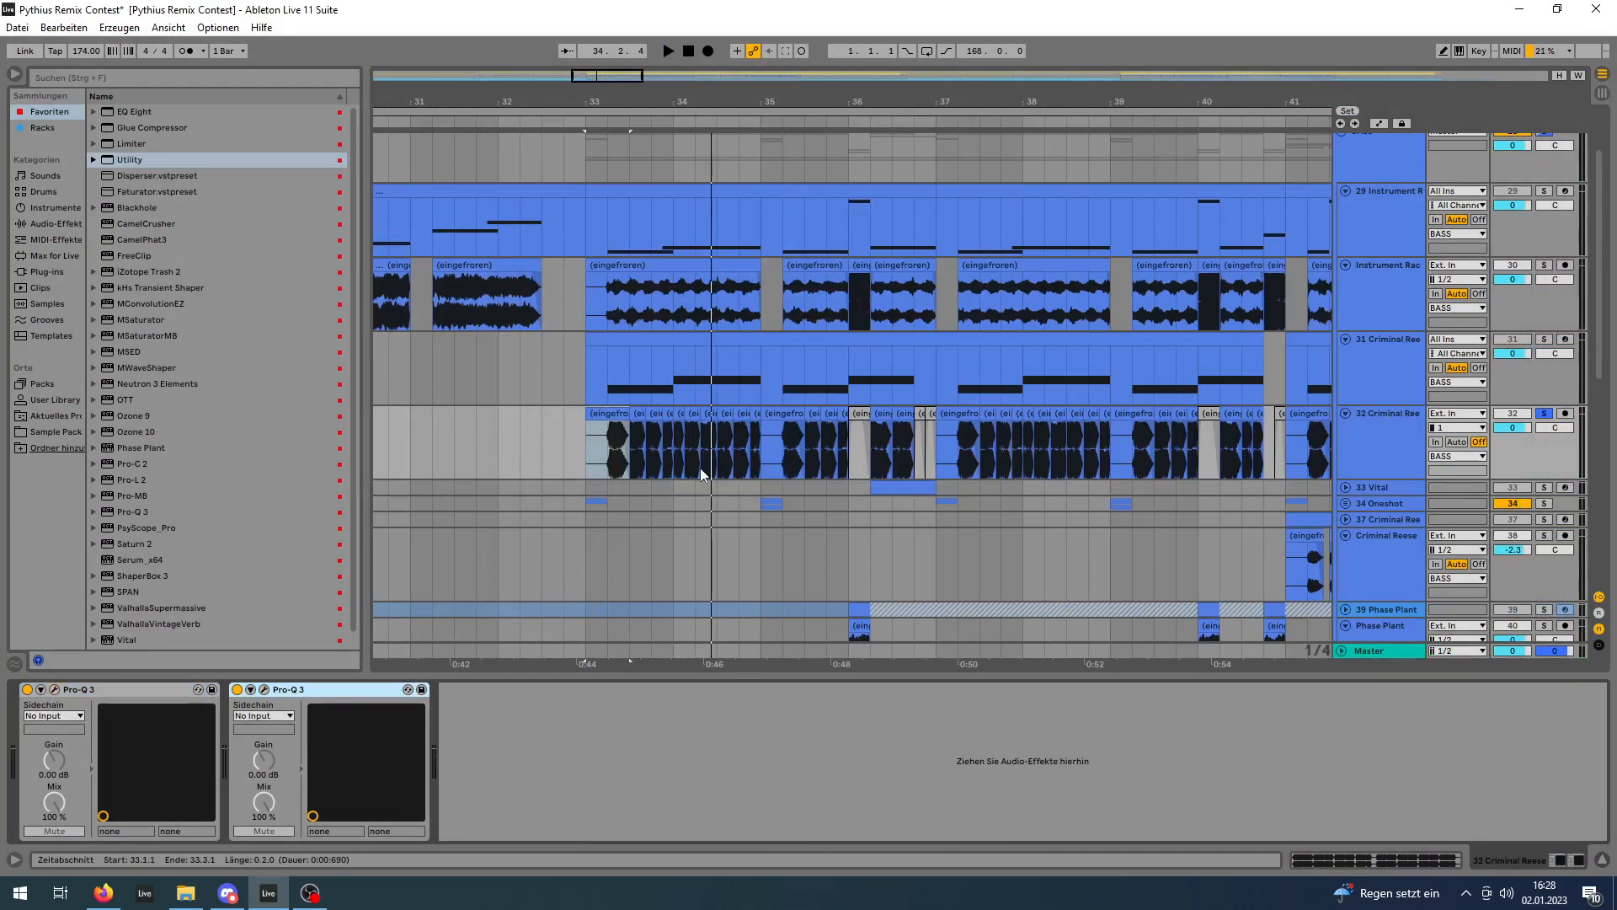
# Solo track 30 Instrument Rack together with track 32 Criminal Reese and listen to both from bar 33.
pyautogui.scroll(1, 848, 325)
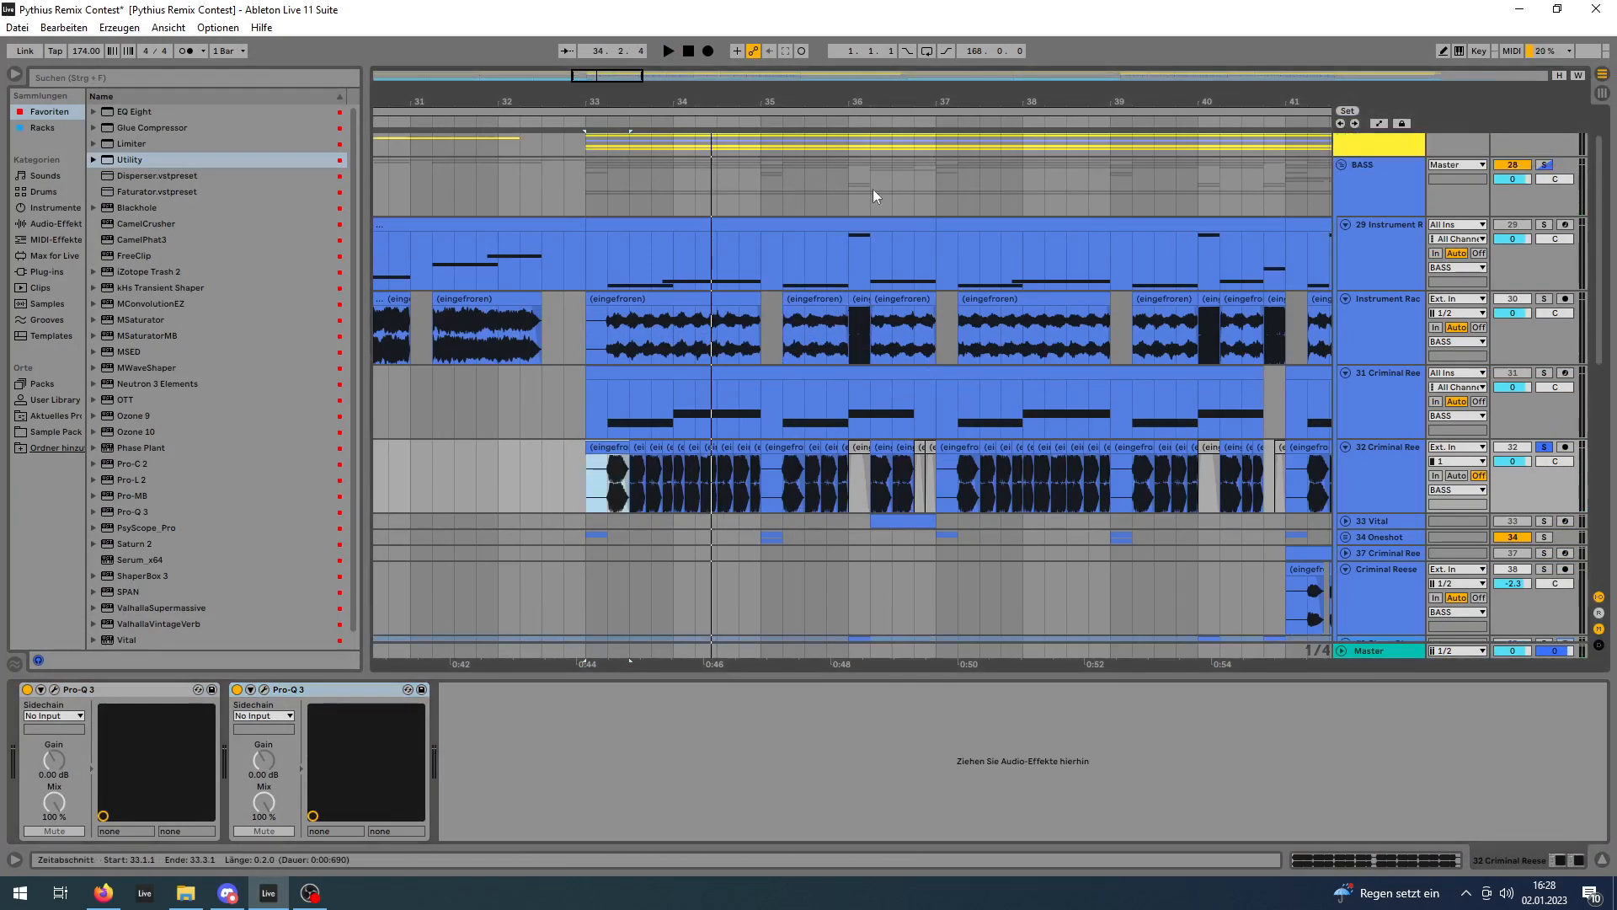
pyautogui.click(1544, 298)
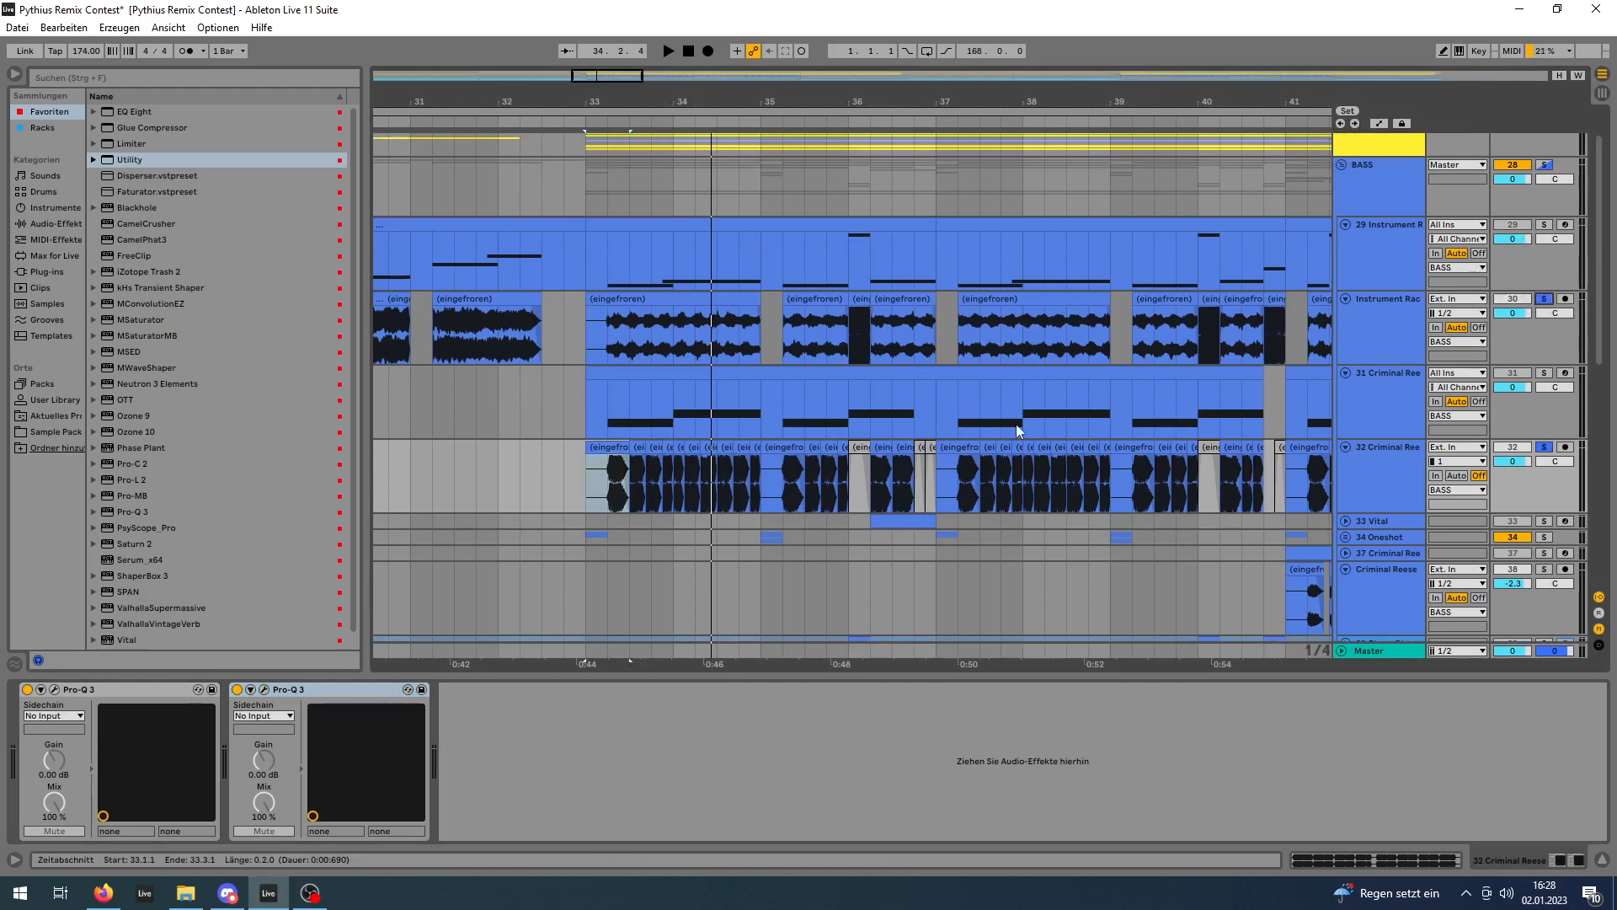
pyautogui.press('space')
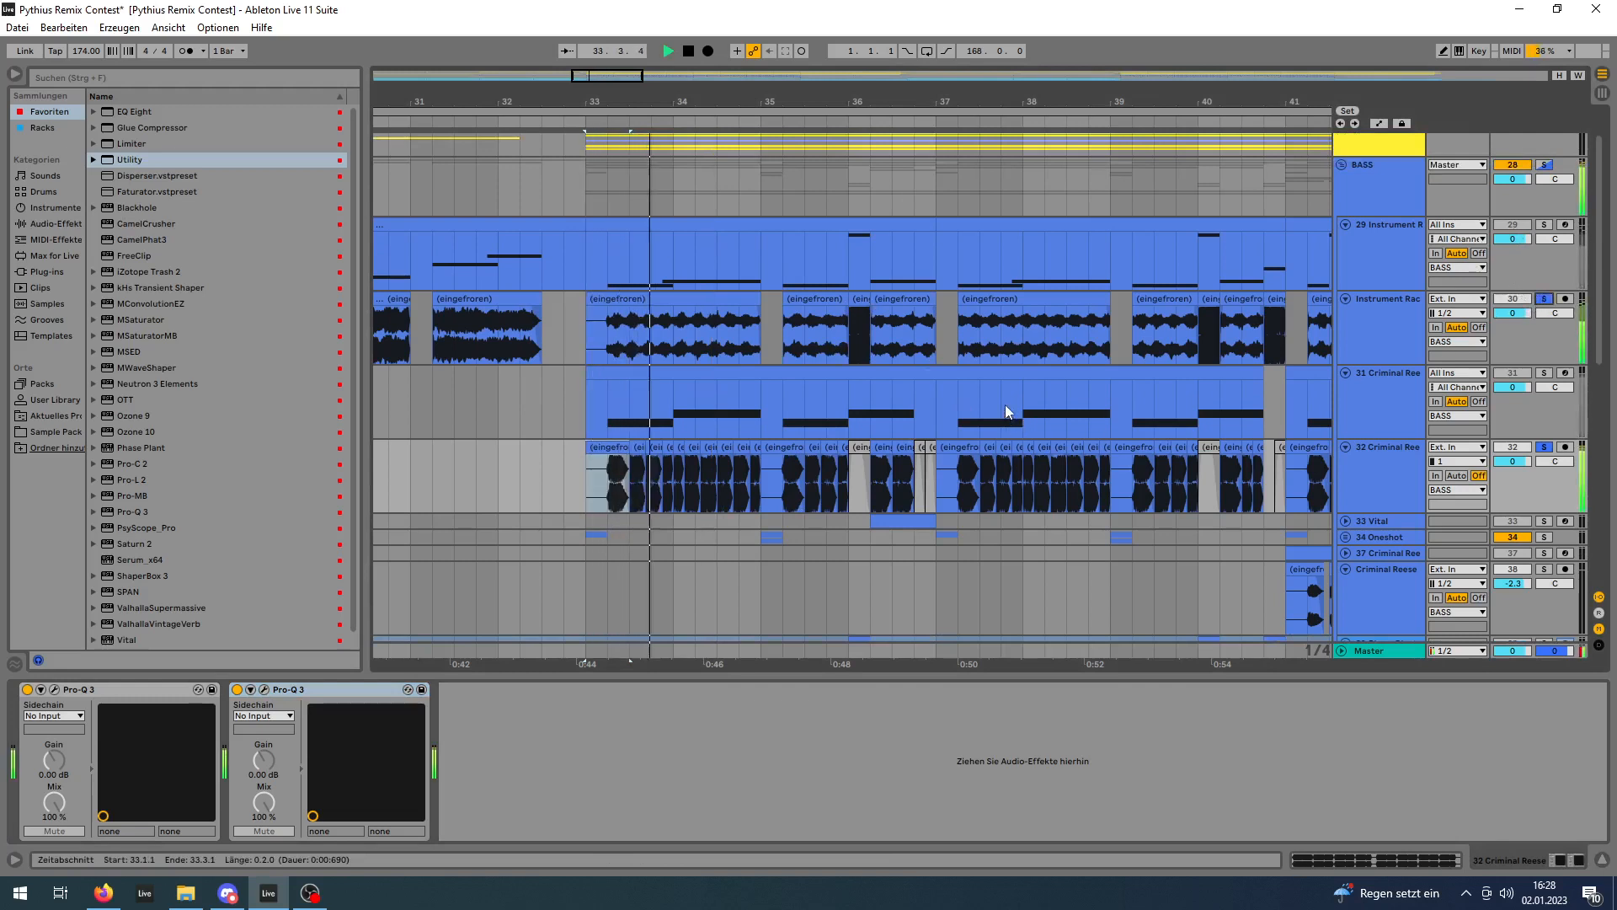
pyautogui.moveTo(929, 102); pyautogui.dragTo(807, 101)
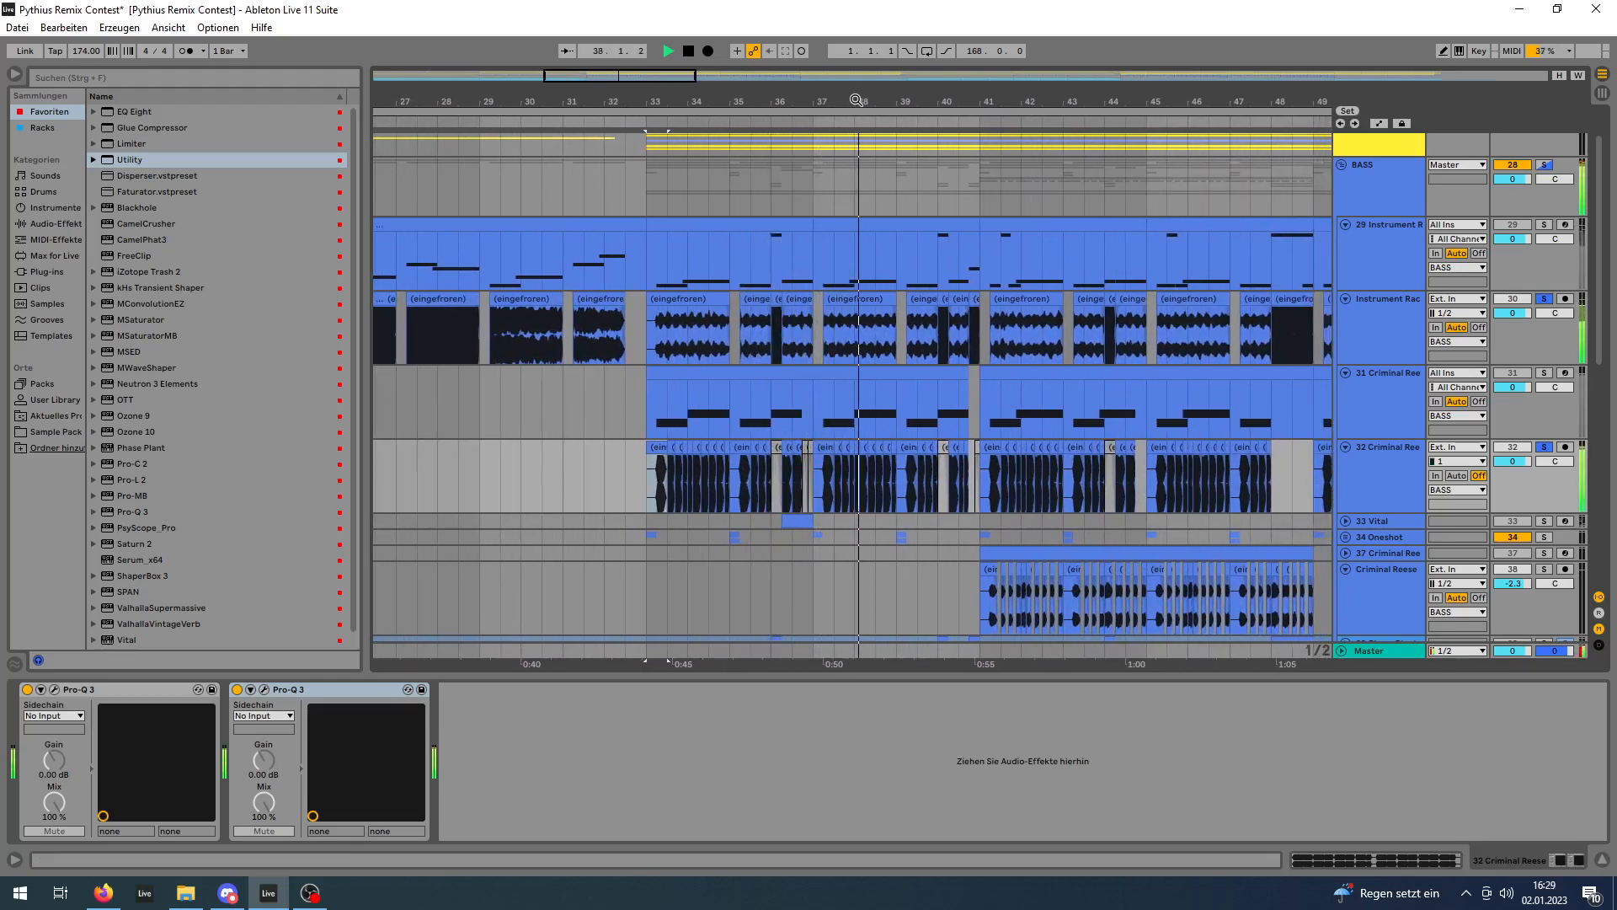
pyautogui.scroll(-5, 1049, 391)
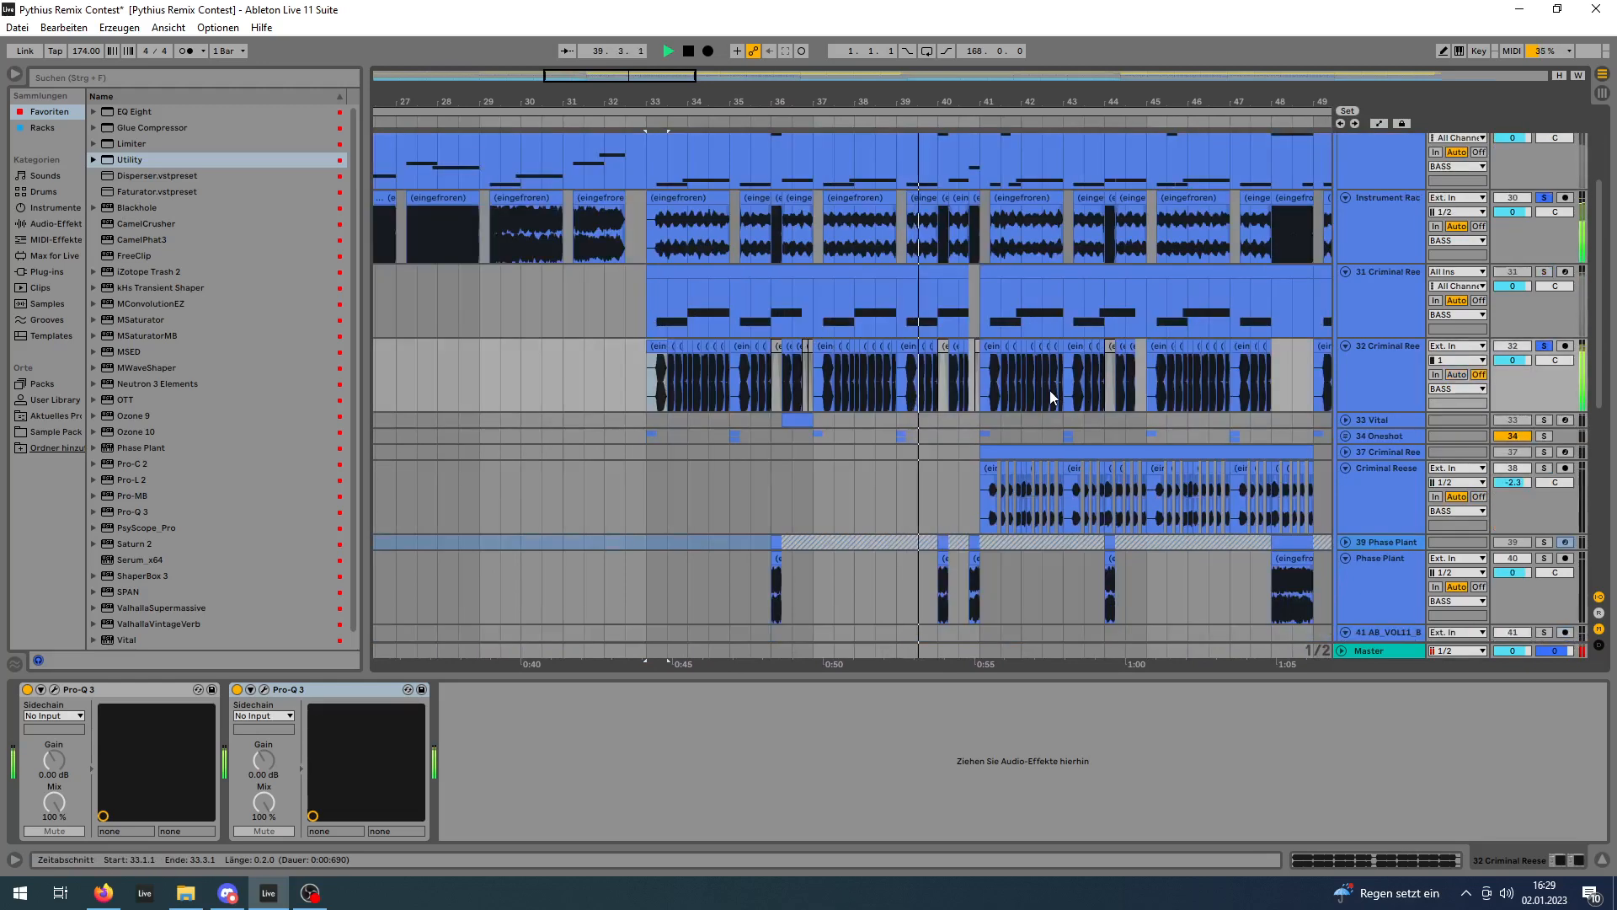
pyautogui.scroll(1, 1049, 403)
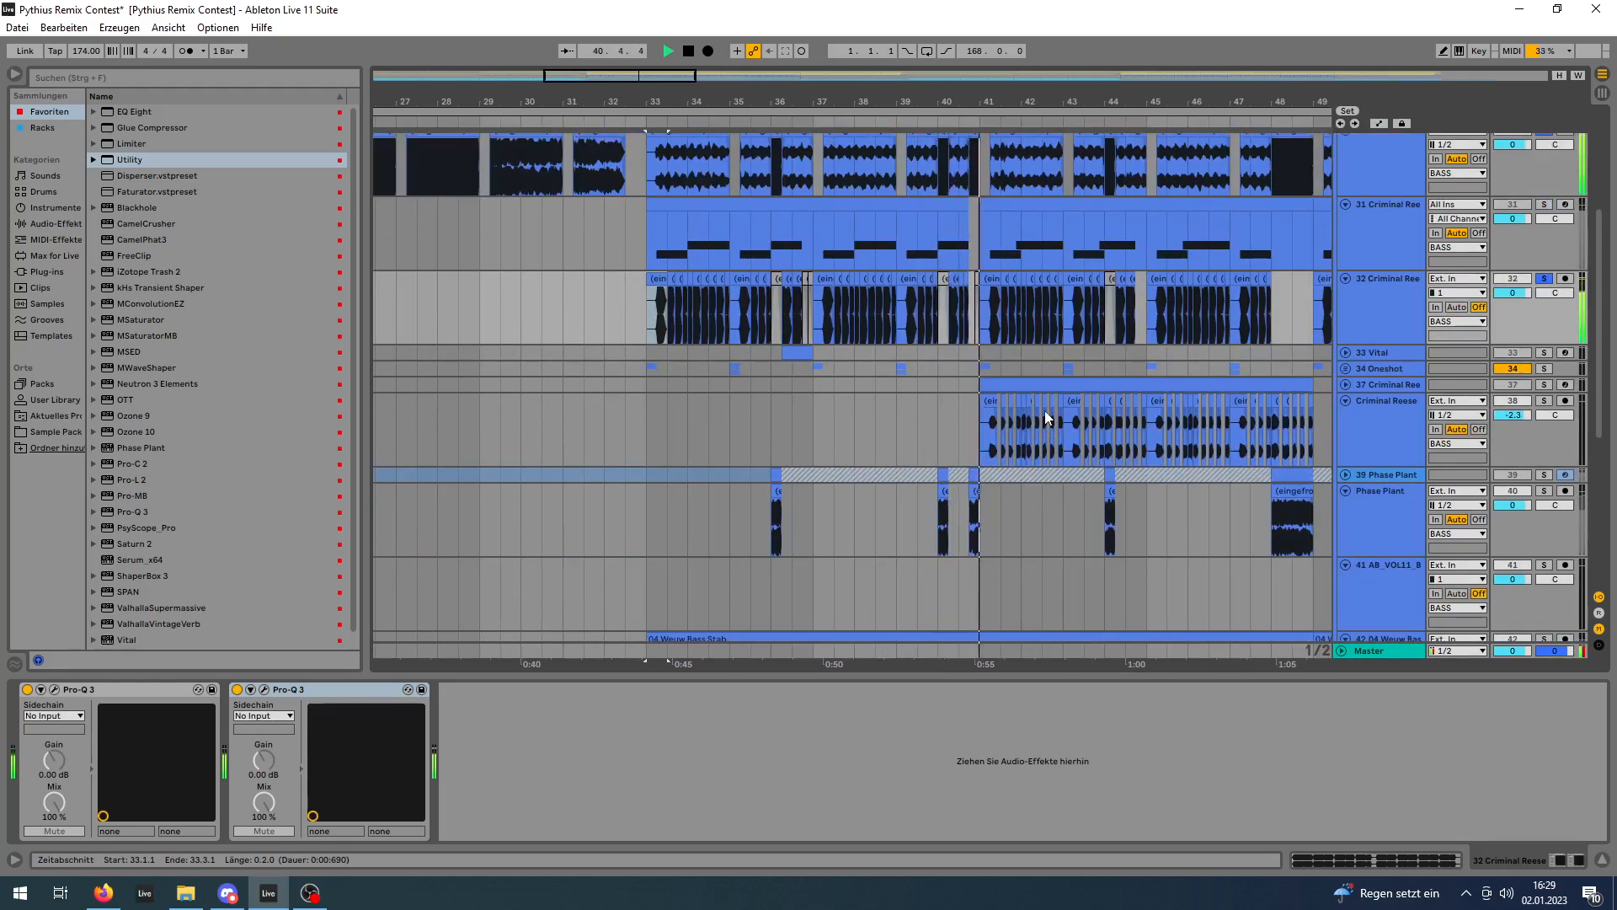
pyautogui.scroll(5, 1045, 413)
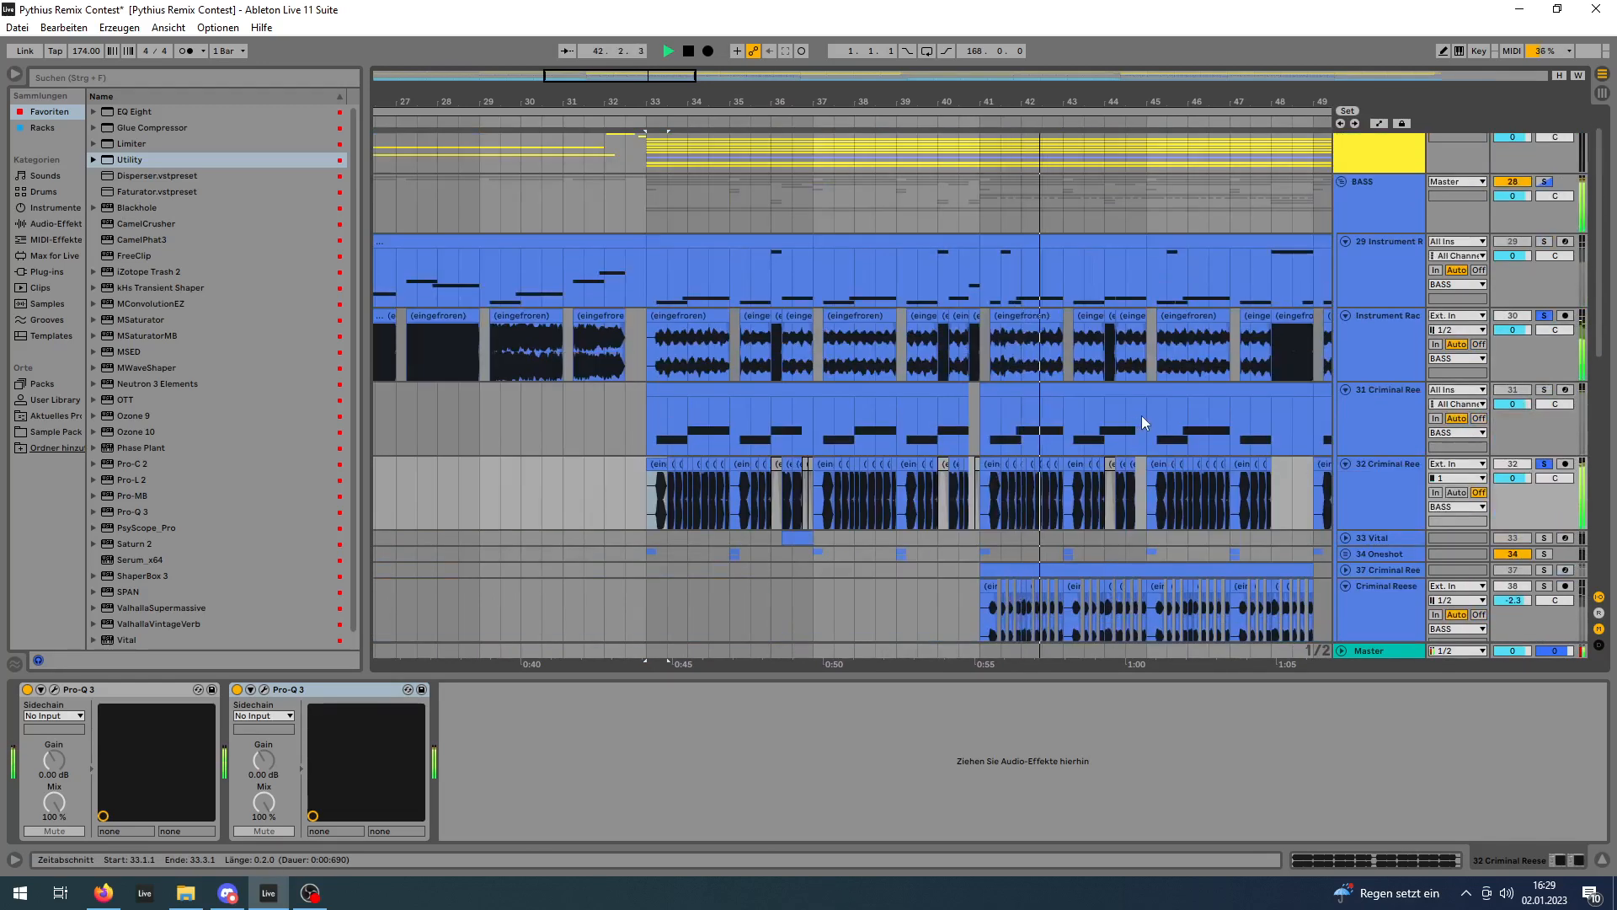
pyautogui.scroll(-5, 1140, 416)
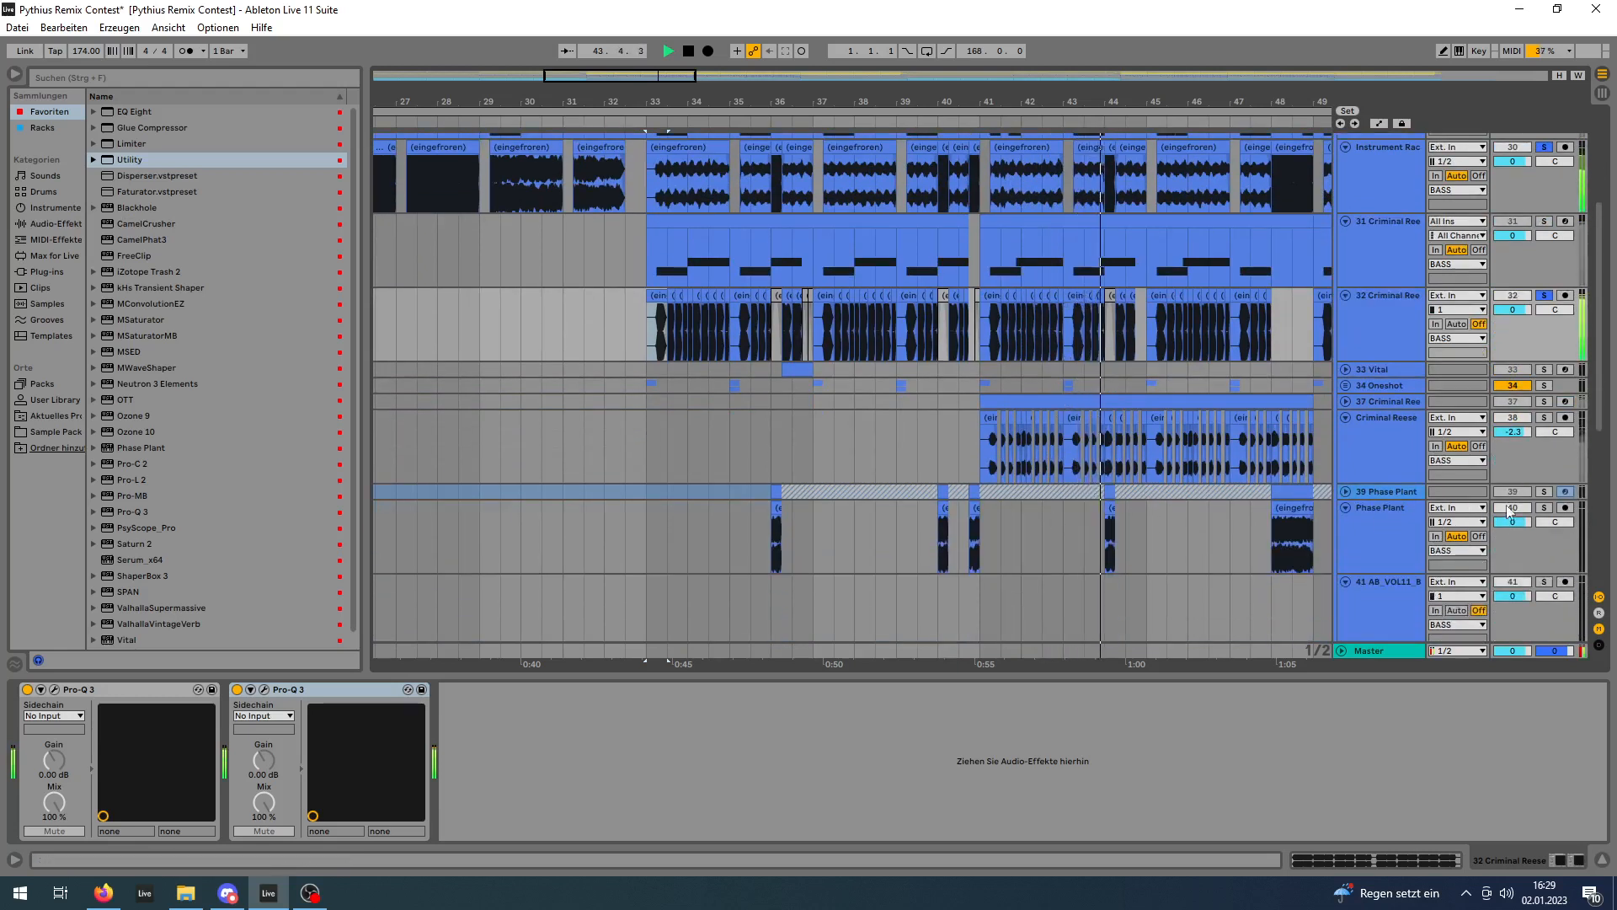
# Solo track 40 Phase Plant and audition its frozen clip just before bar 41.
pyautogui.click(1544, 507)
pyautogui.press('space')
pyautogui.press('space')
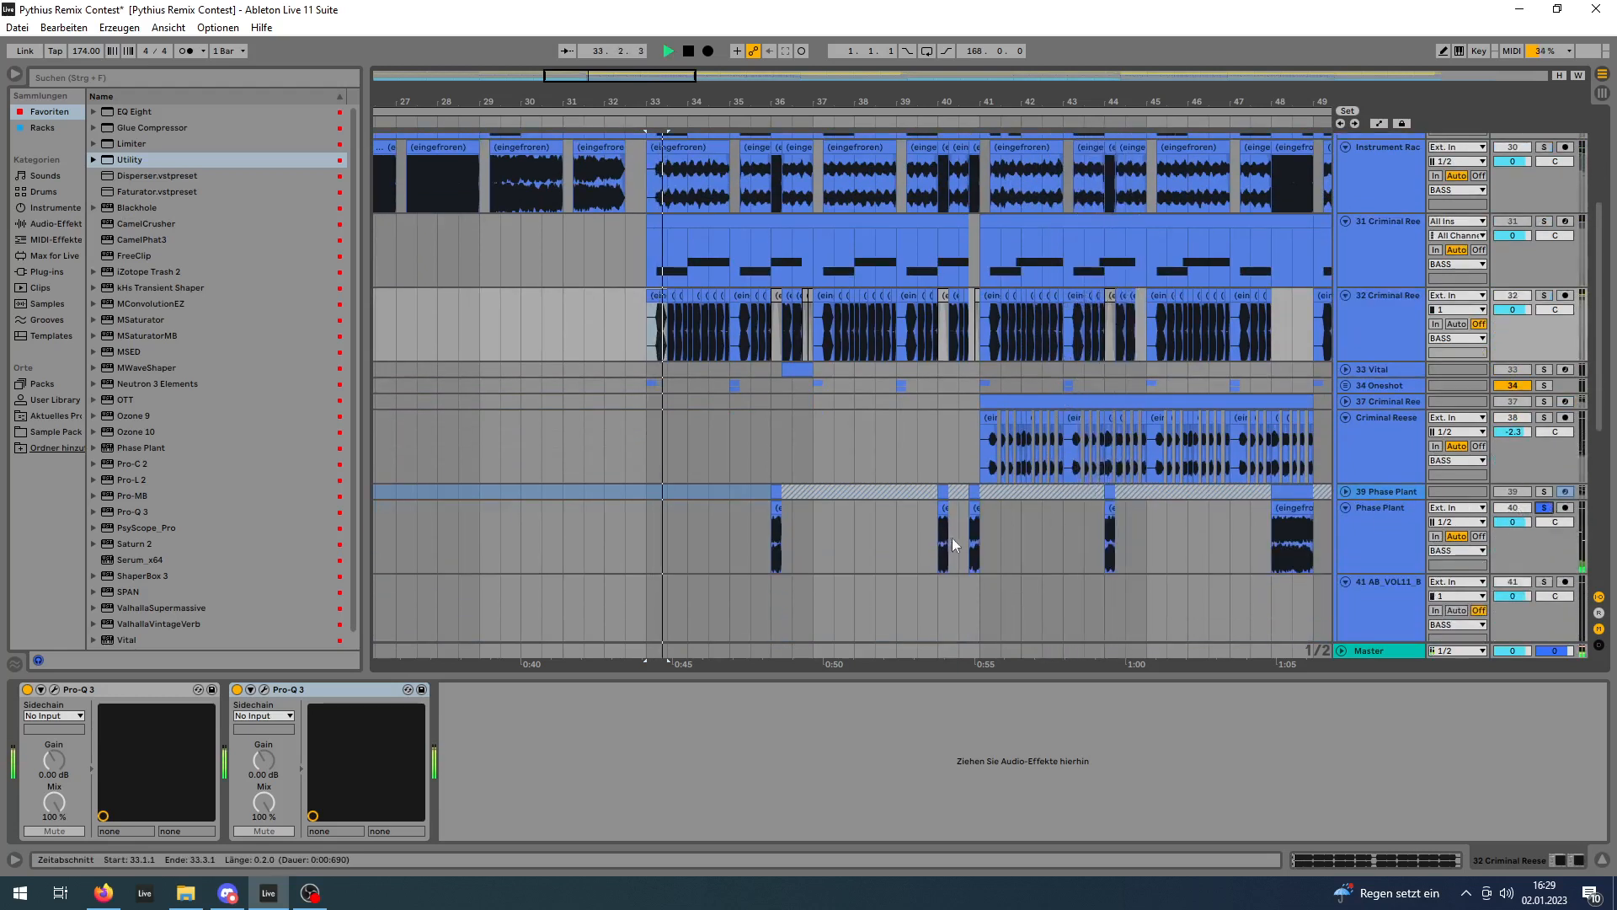
pyautogui.click(974, 505)
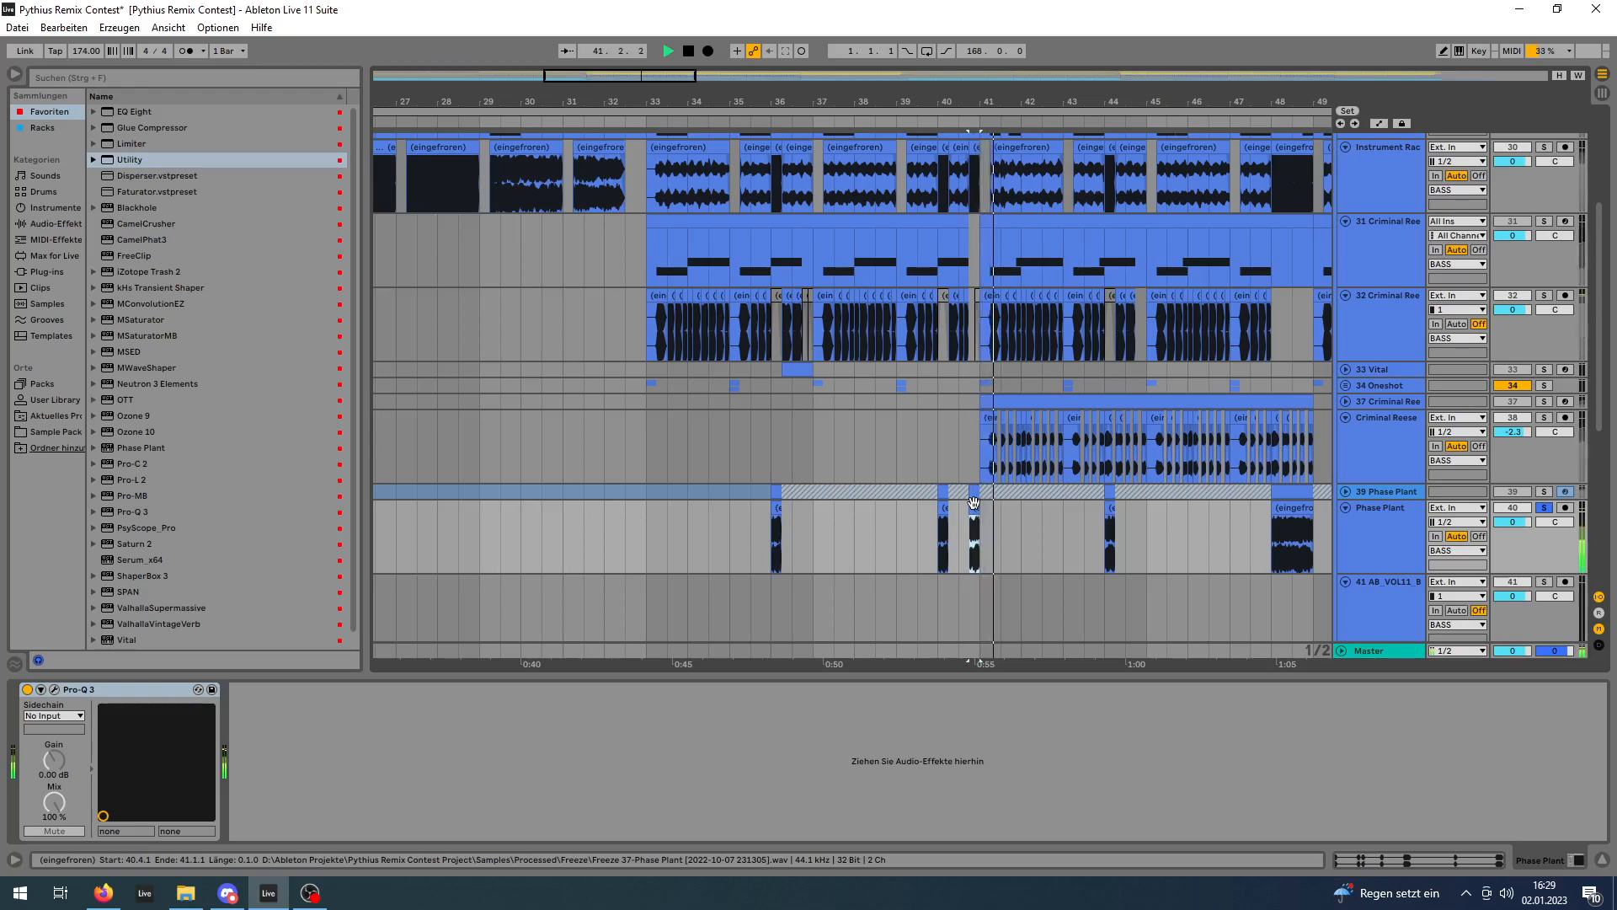
# Stop playback, clear the solo and show the BASS group track's effect chain from Pro-MB onward.
pyautogui.scroll(6, 1426, 318)
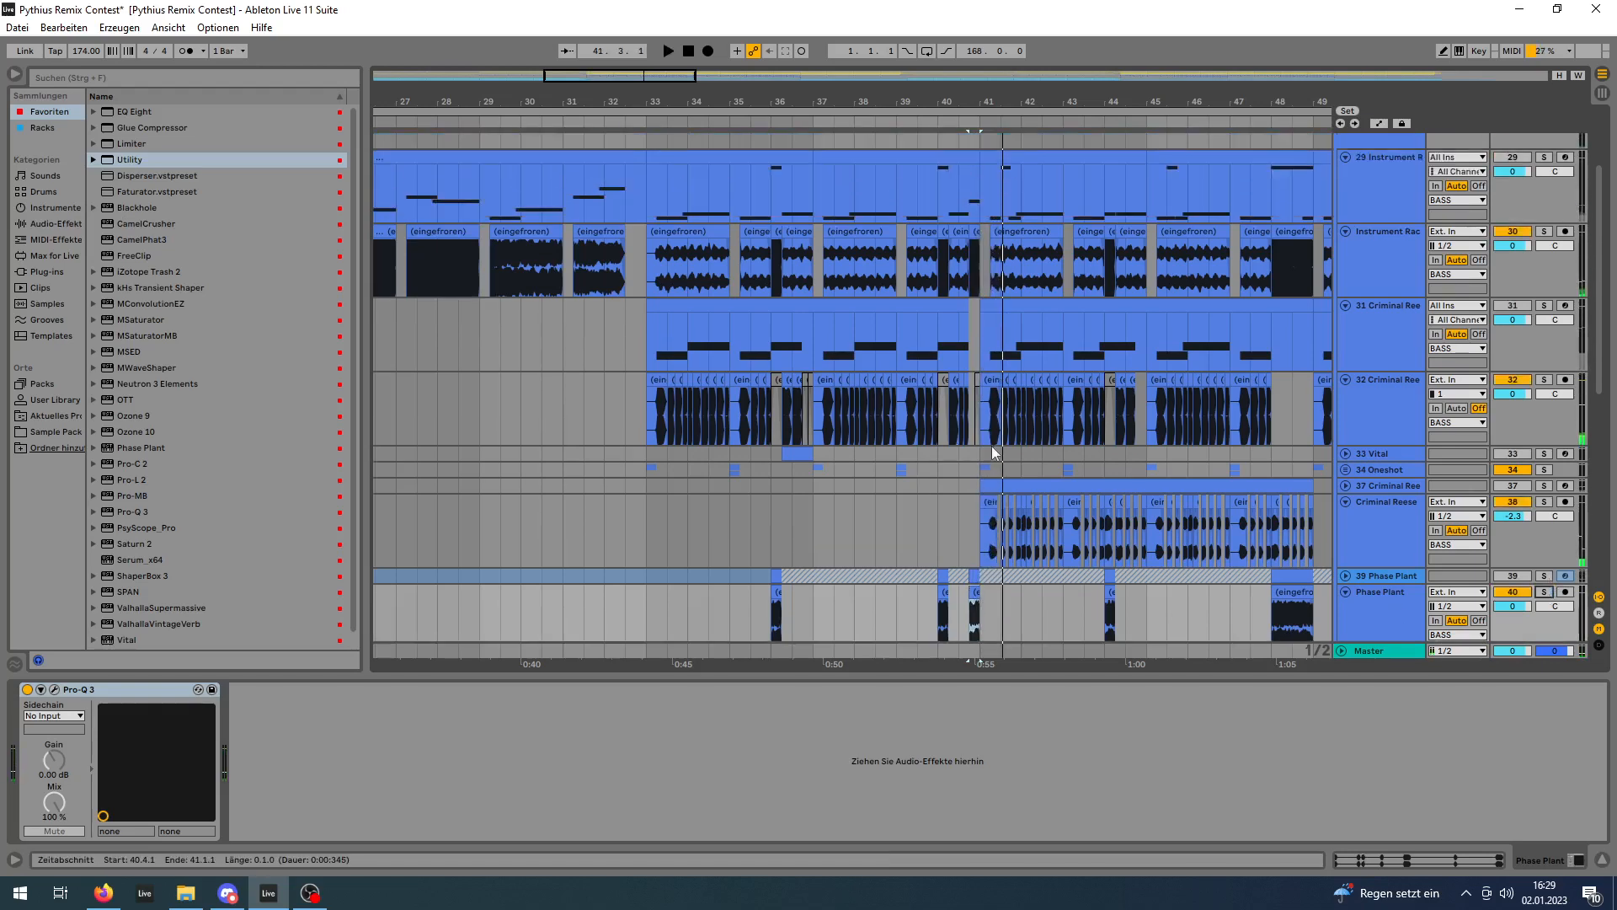
pyautogui.click(1376, 238)
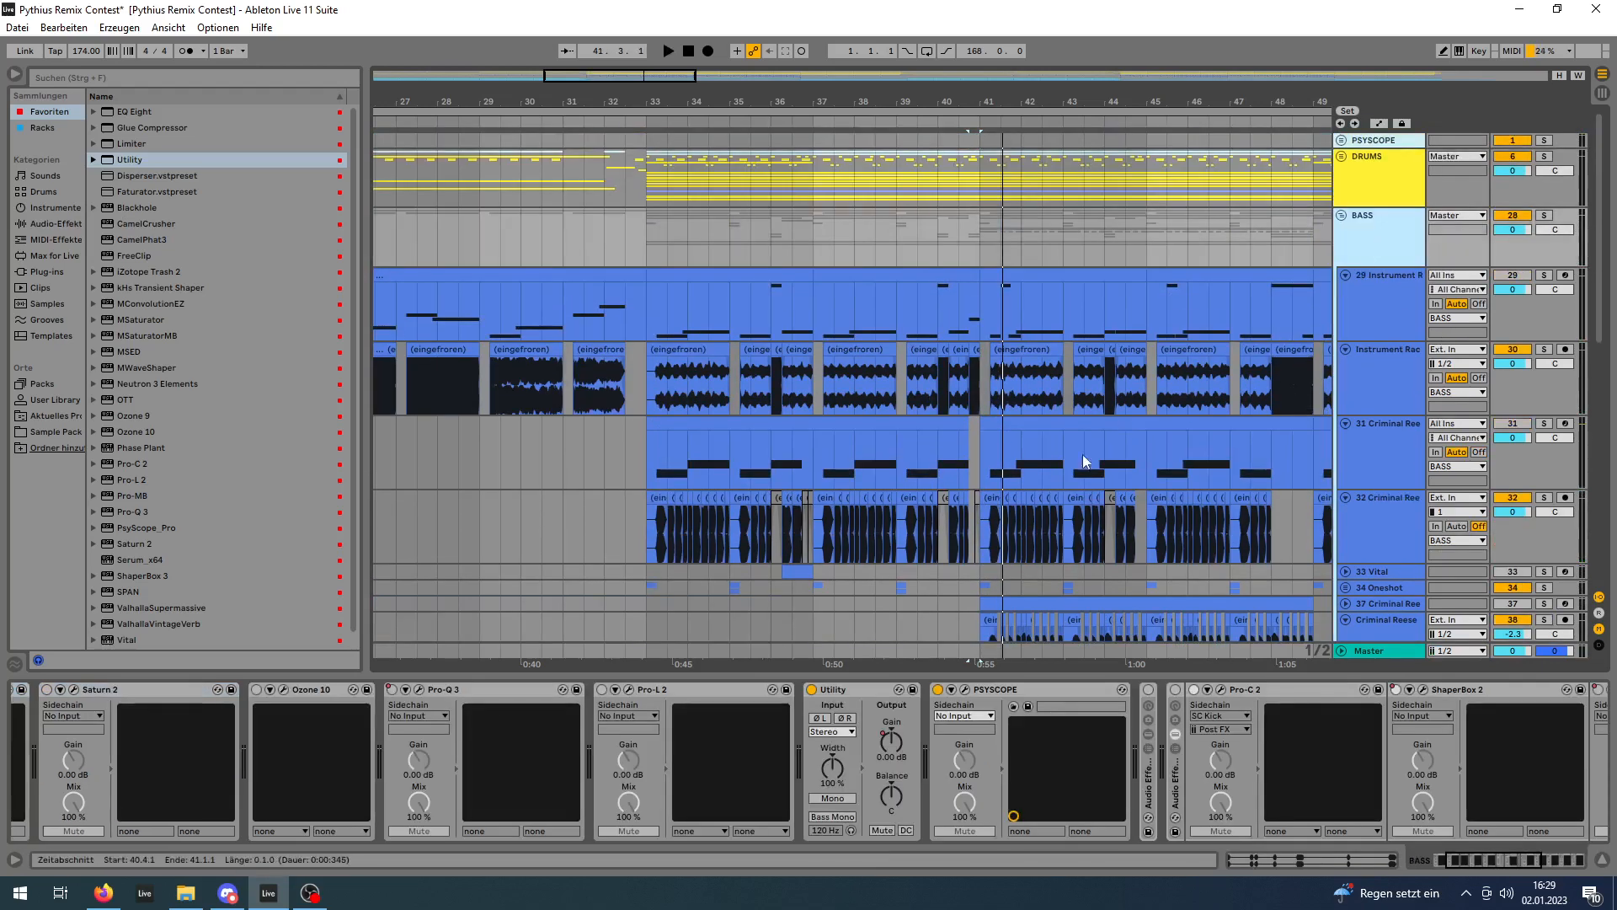
pyautogui.moveTo(1475, 856); pyautogui.dragTo(1280, 867)
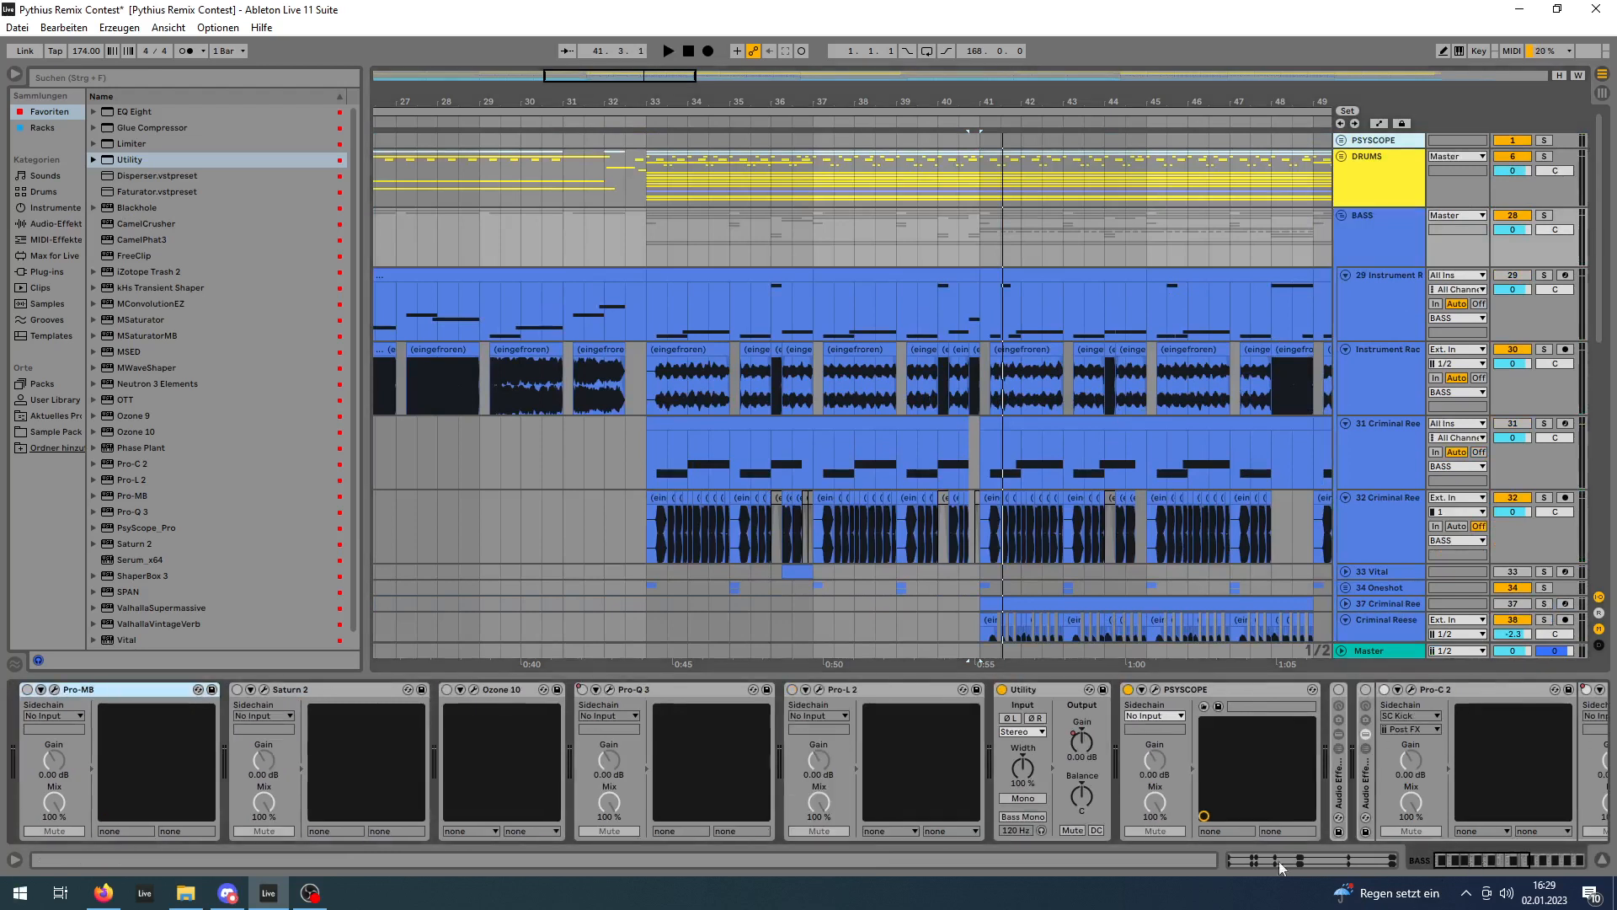
# Turn on Pro-MB on the BASS group and open it to watch its low band during playback around bar 41.
pyautogui.click(1382, 249)
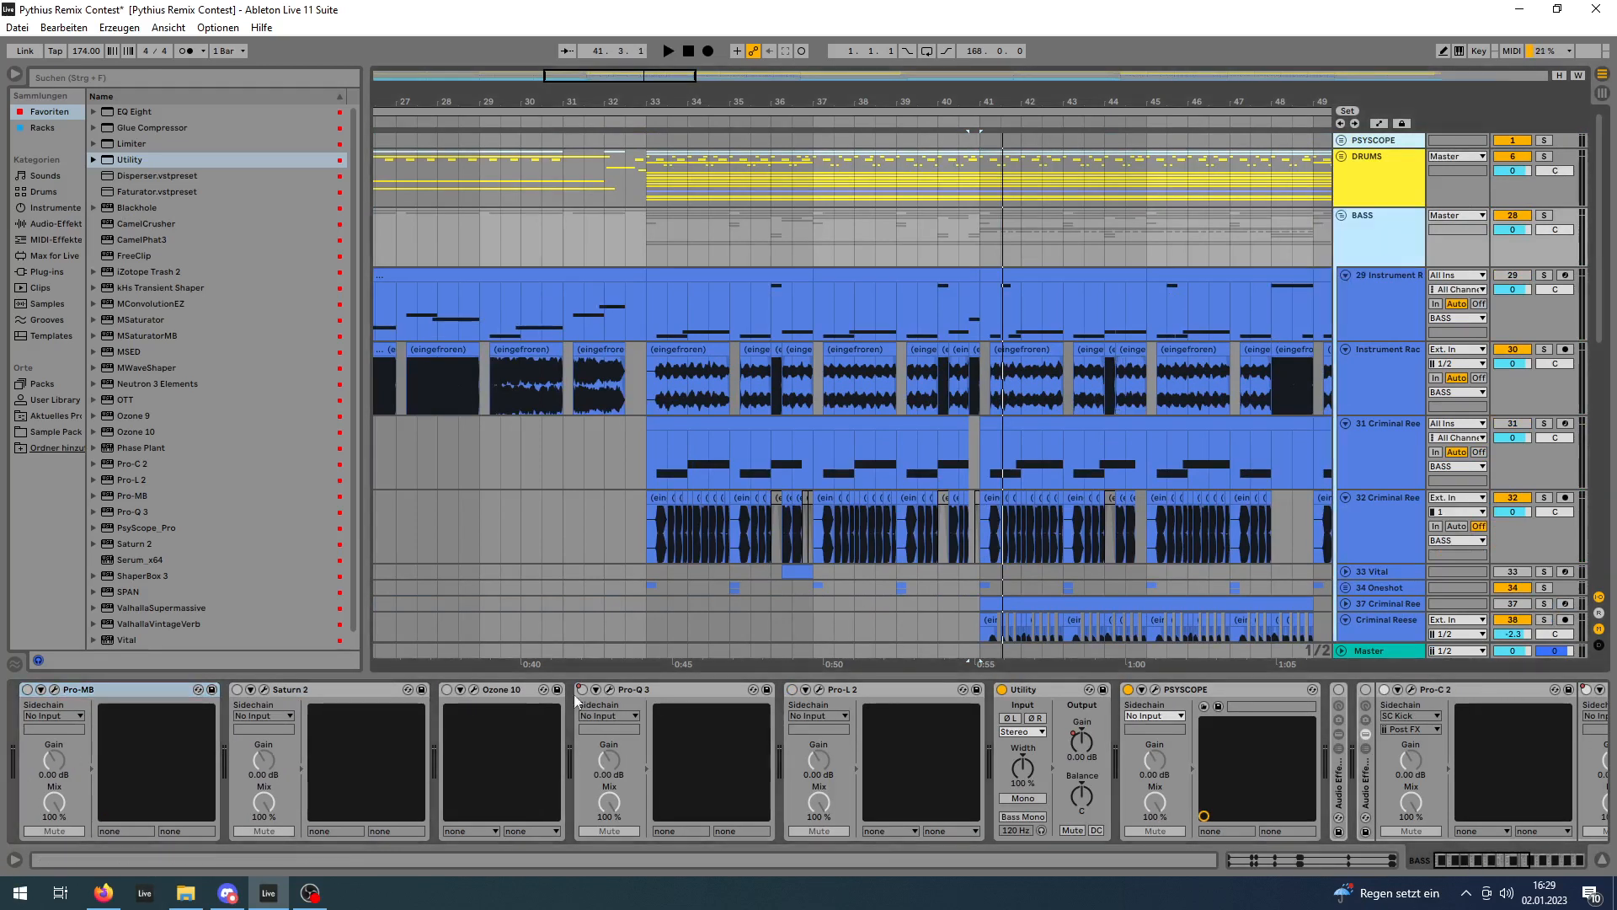
pyautogui.click(13, 712)
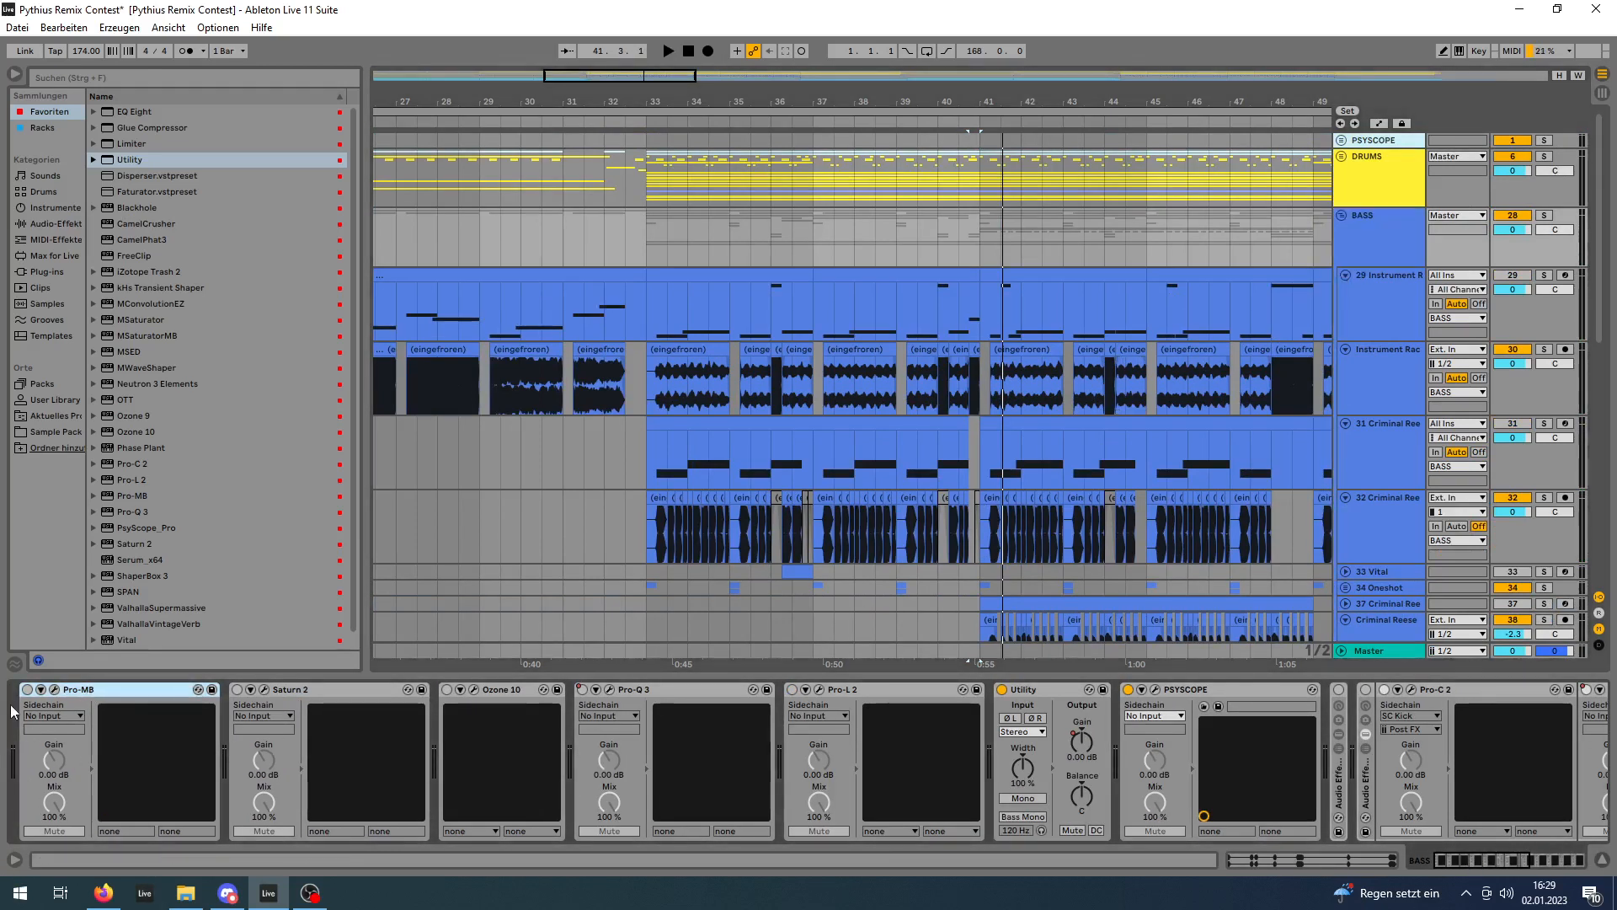
pyautogui.click(54, 691)
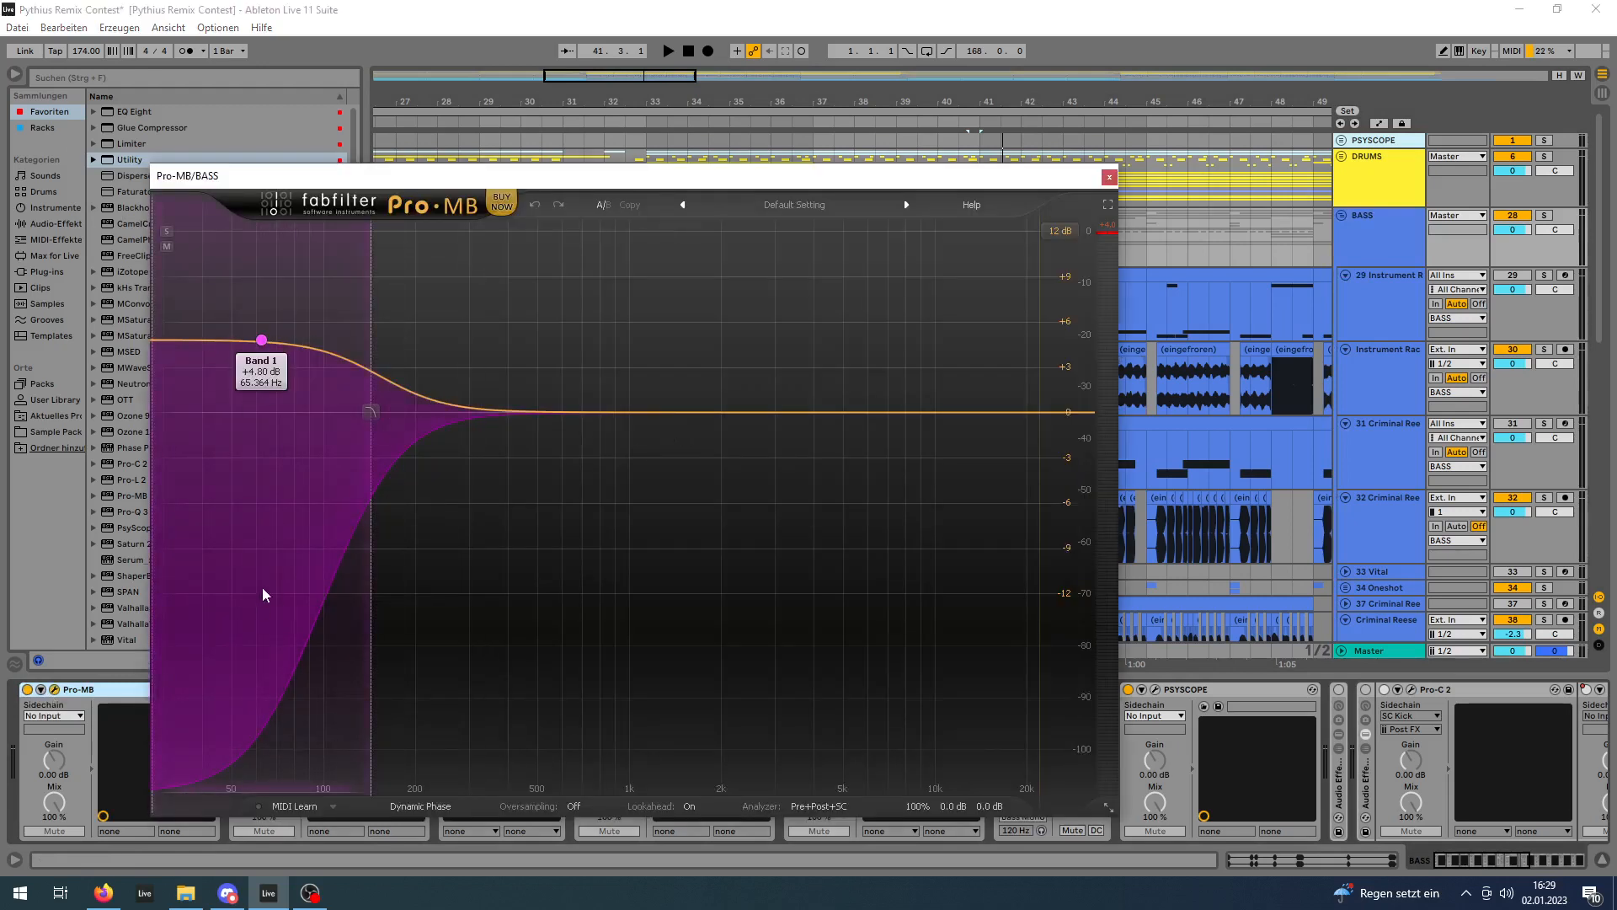
pyautogui.press('space')
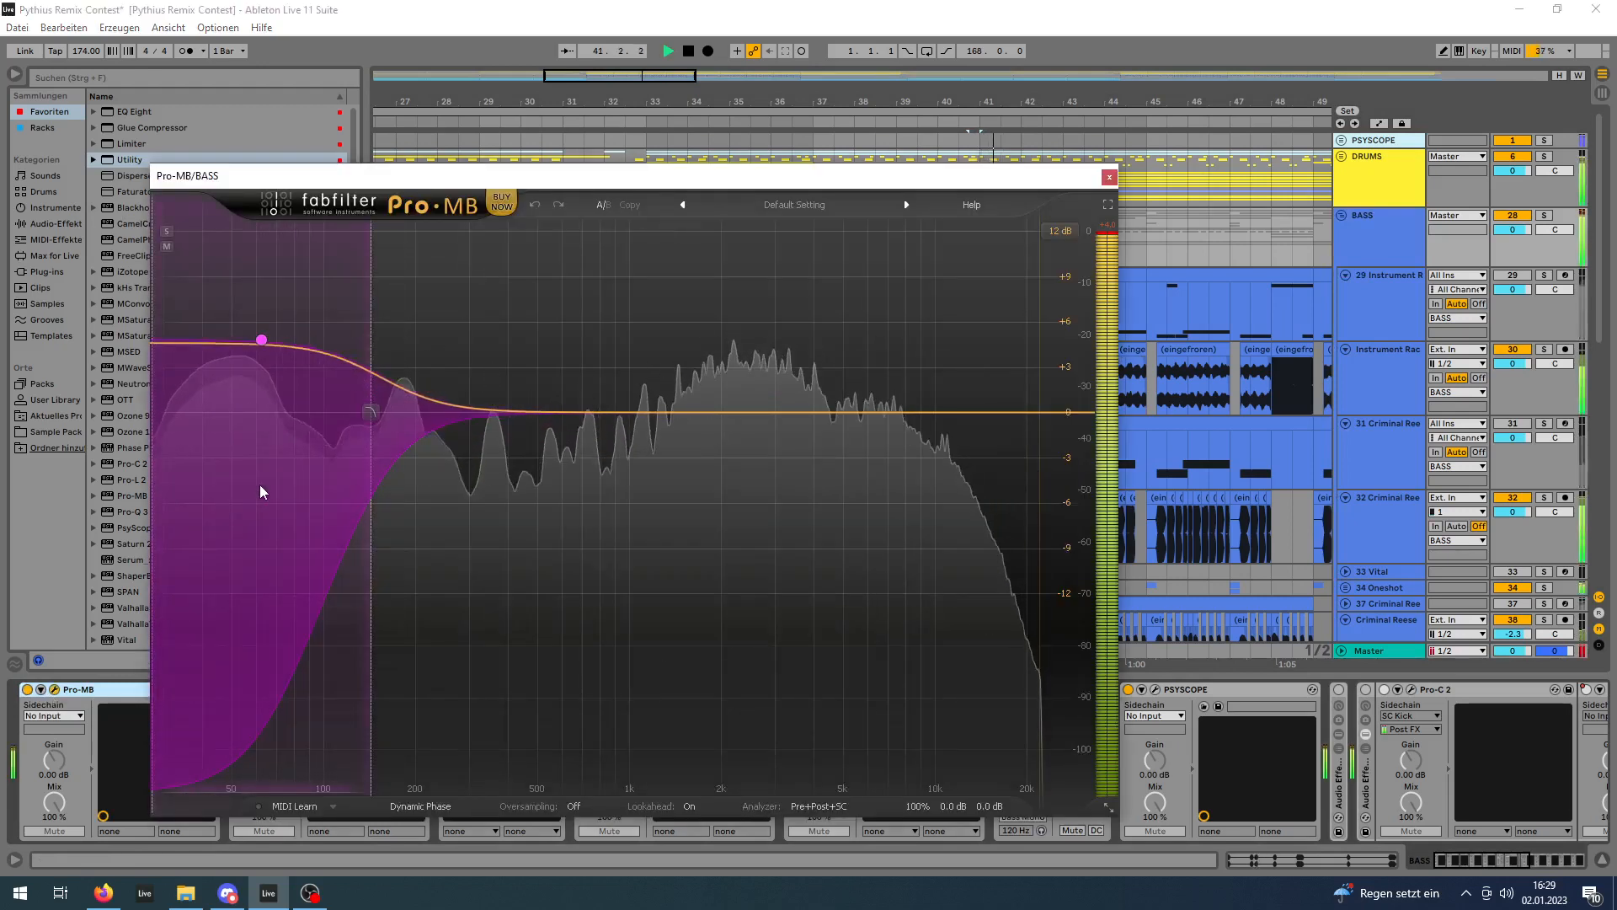
pyautogui.press('space')
# Solo the BASS group and watch Pro-MB's band react during playback through bars 41 to 44.
pyautogui.click(3, 666)
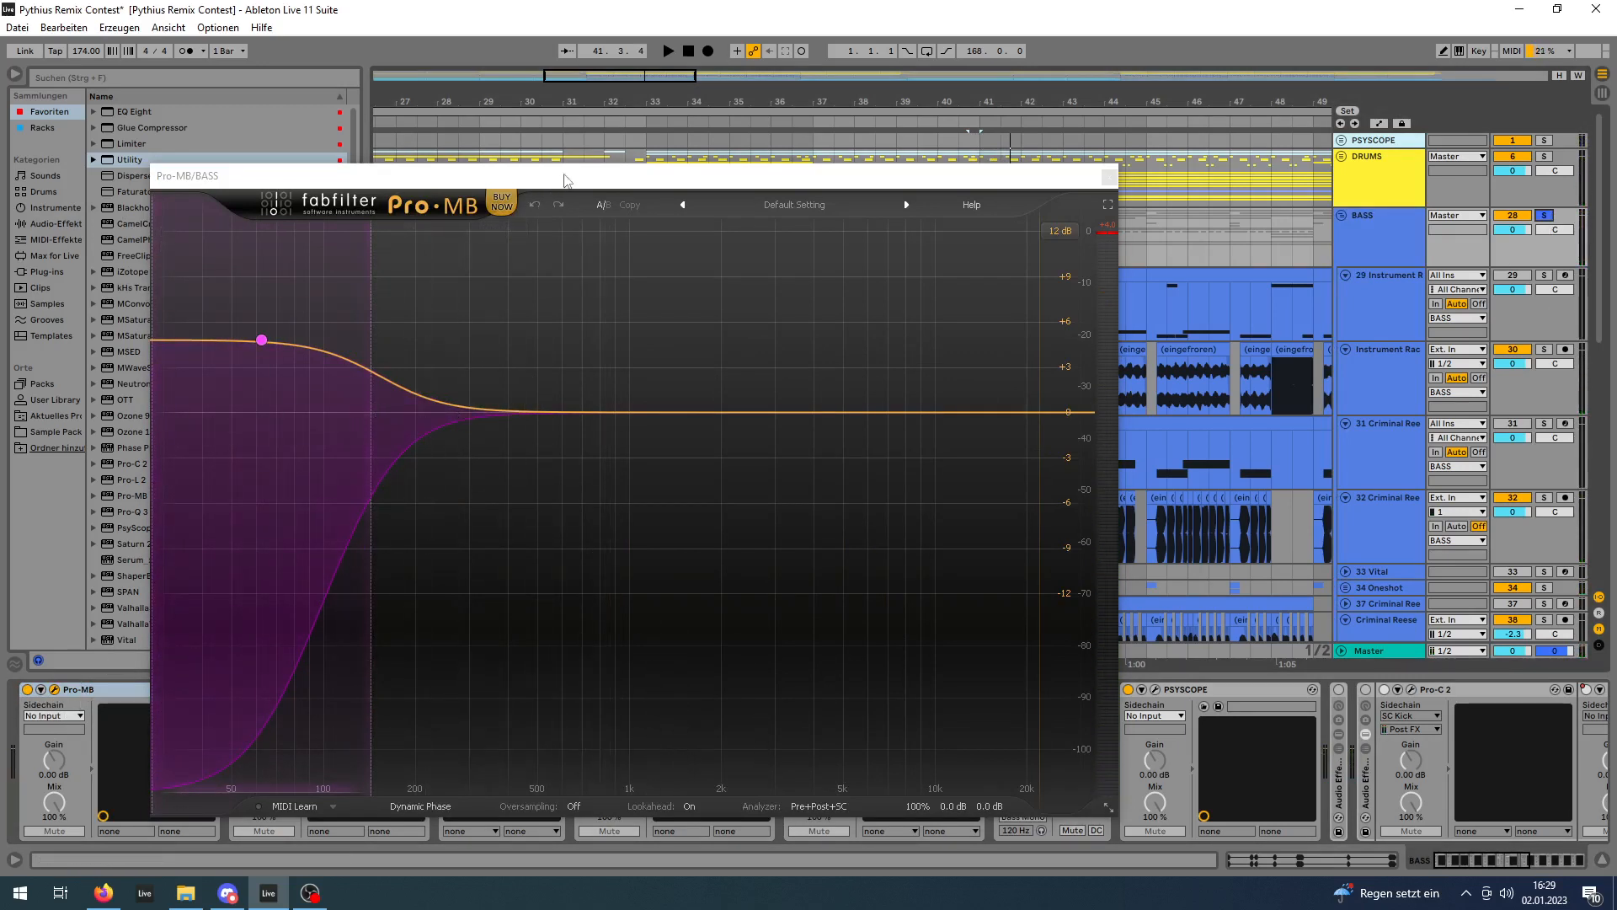
pyautogui.moveTo(556, 186); pyautogui.dragTo(777, 173)
pyautogui.press('space')
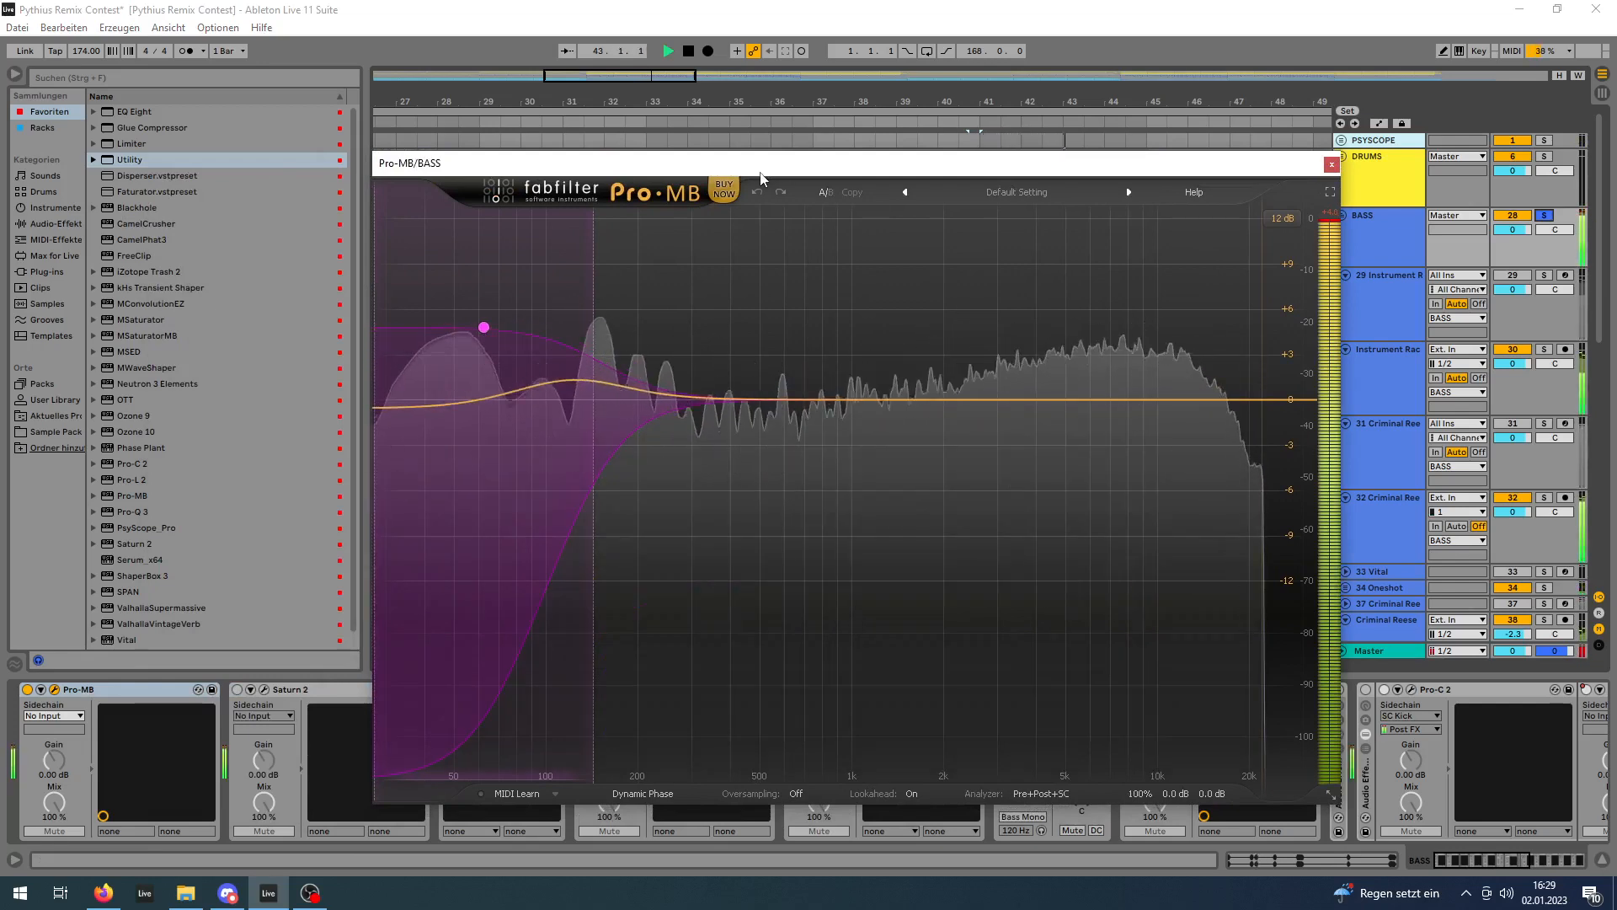
pyautogui.press('space')
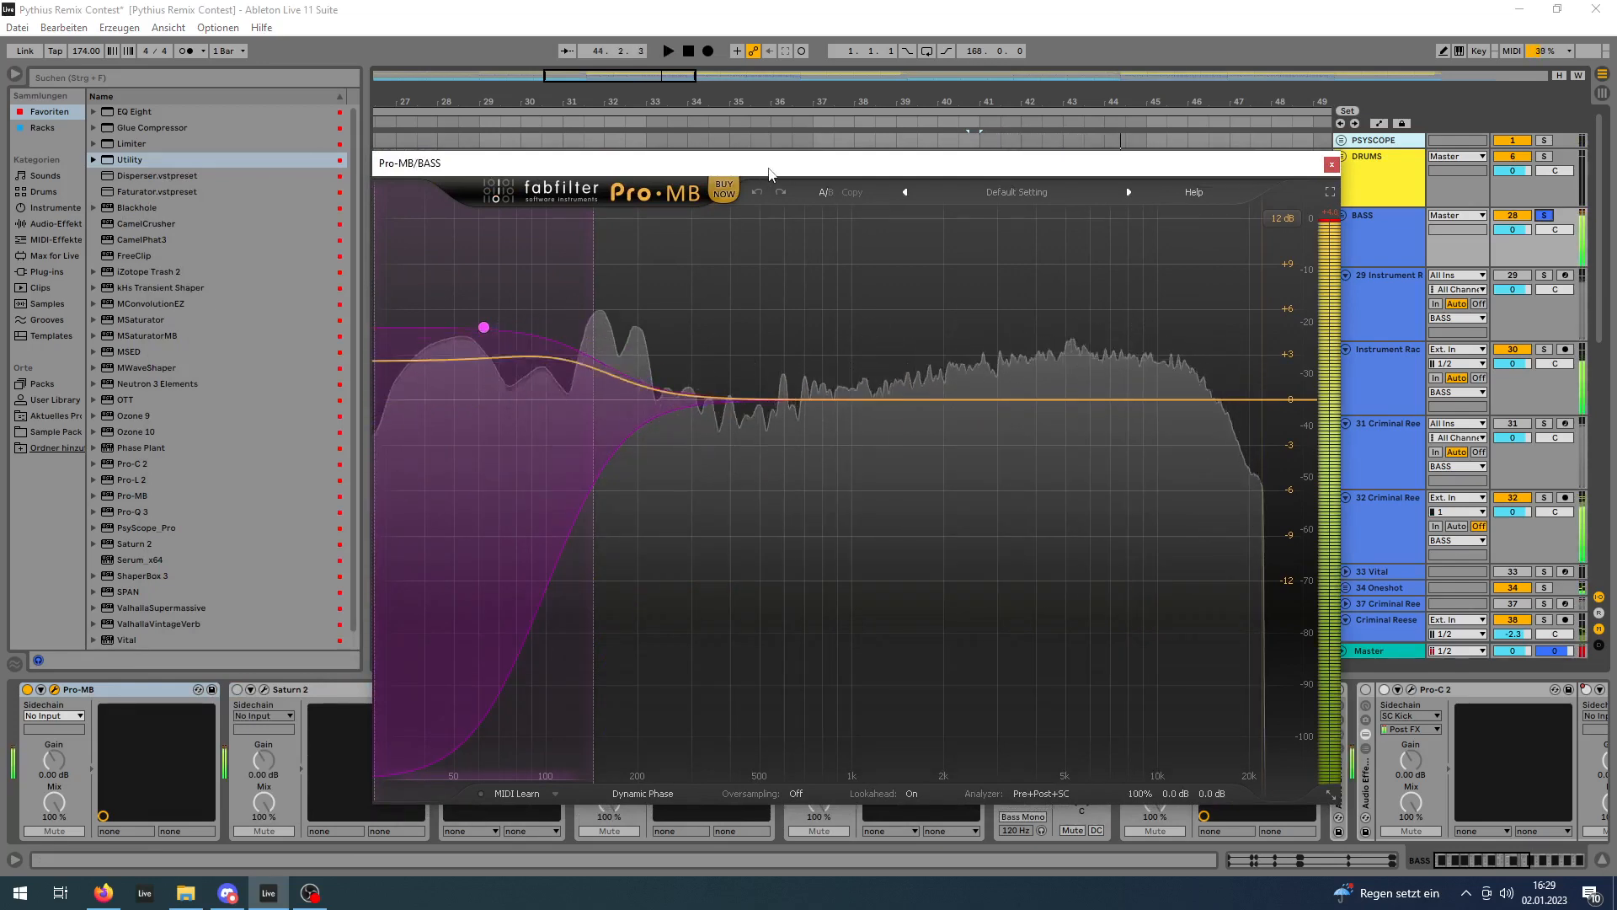
# Show bars 29 to about 80 in the arrangement and compare Pro-MB's response around bar 41 and from bar 65.
pyautogui.moveTo(761, 178); pyautogui.dragTo(697, 641)
pyautogui.moveTo(1157, 102); pyautogui.dragTo(1094, 95)
pyautogui.scroll(-4, 881, 427)
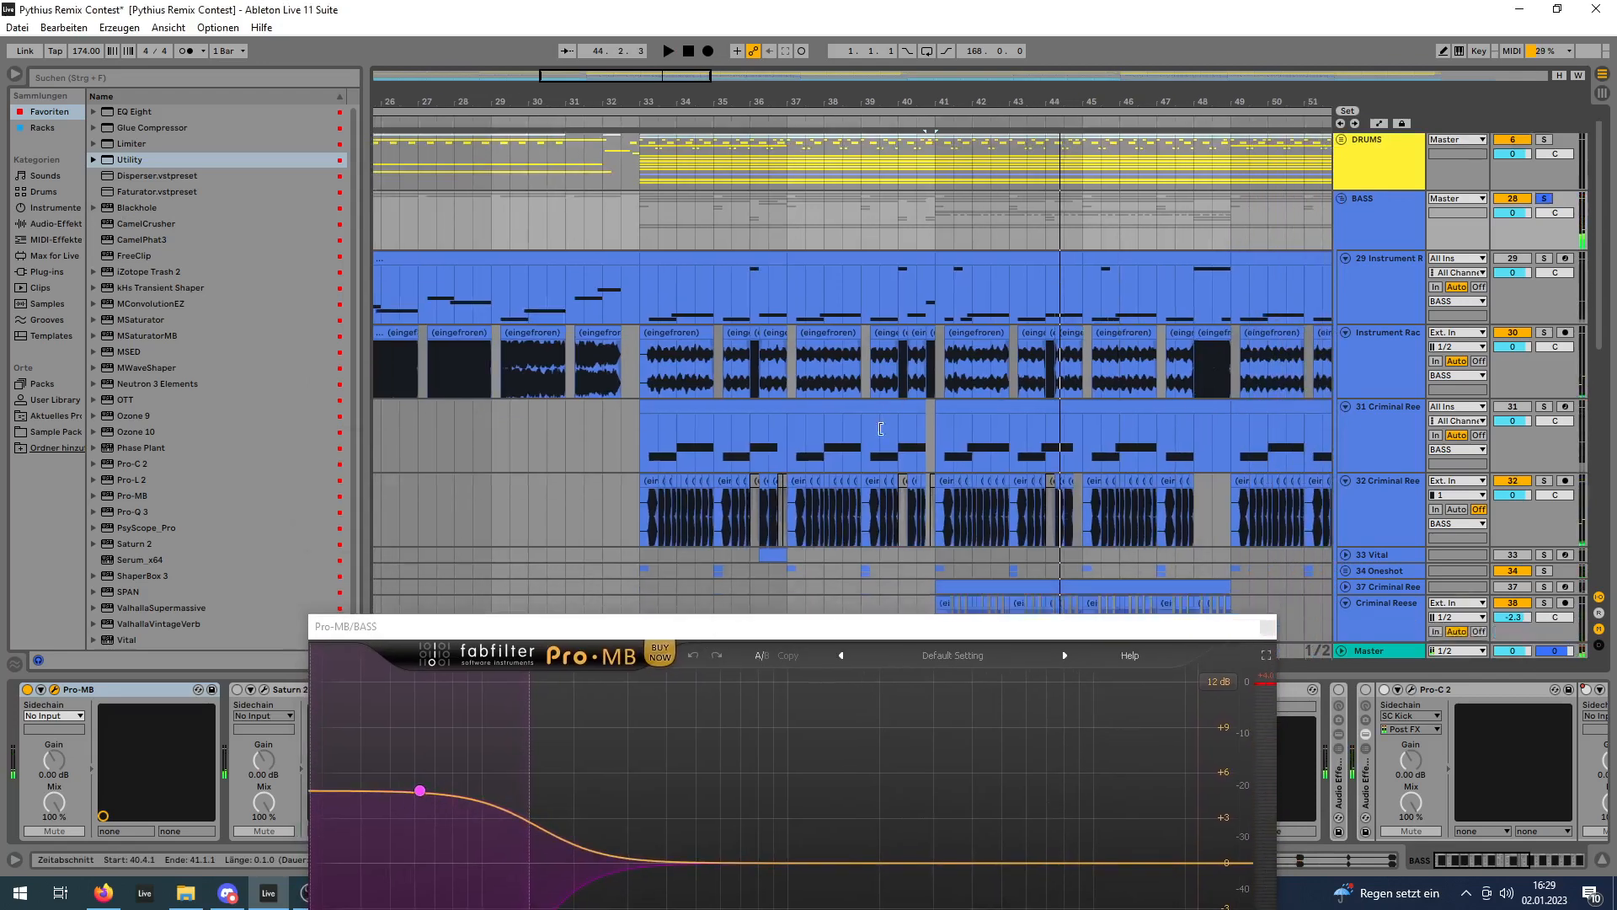
pyautogui.moveTo(1227, 102); pyautogui.dragTo(887, 84)
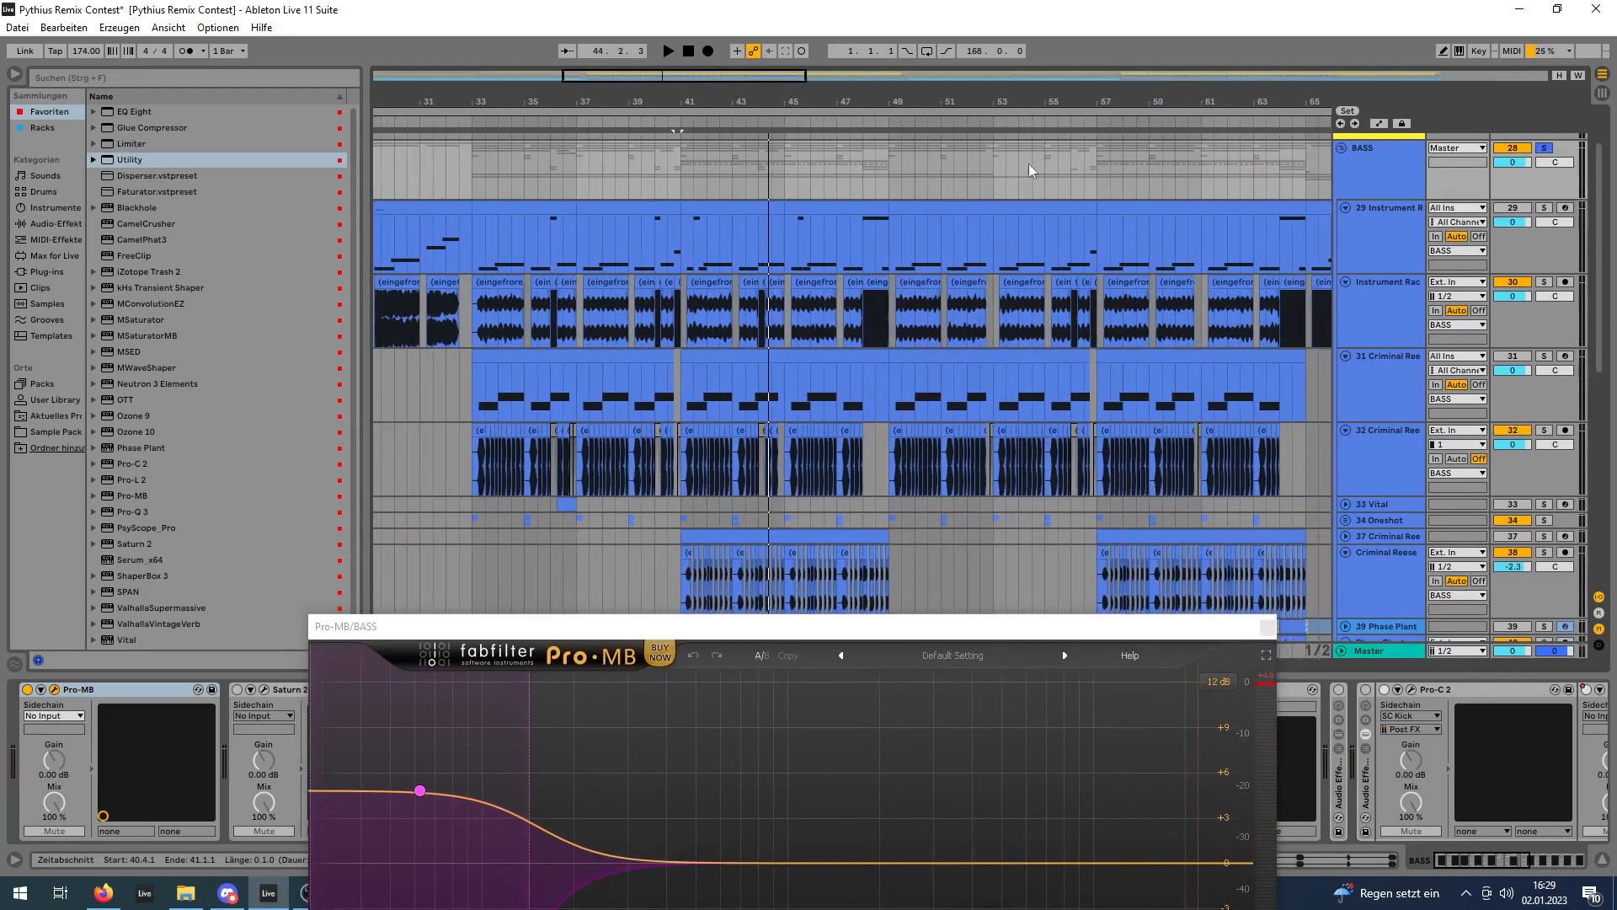
pyautogui.moveTo(1168, 100); pyautogui.dragTo(937, 84)
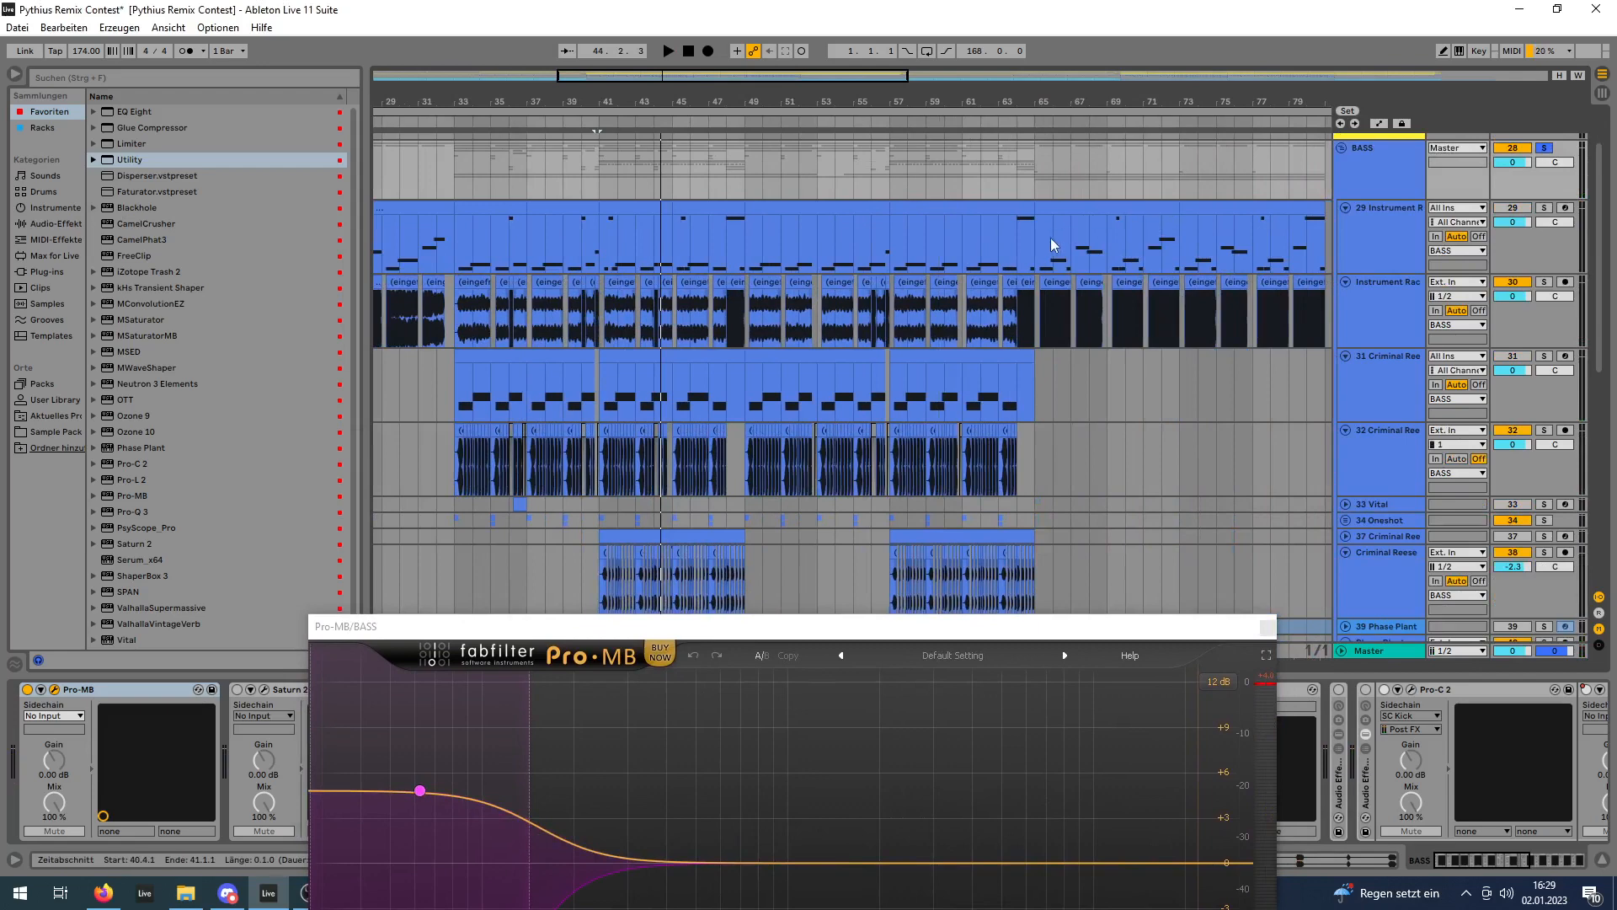
pyautogui.moveTo(773, 627); pyautogui.dragTo(800, 214)
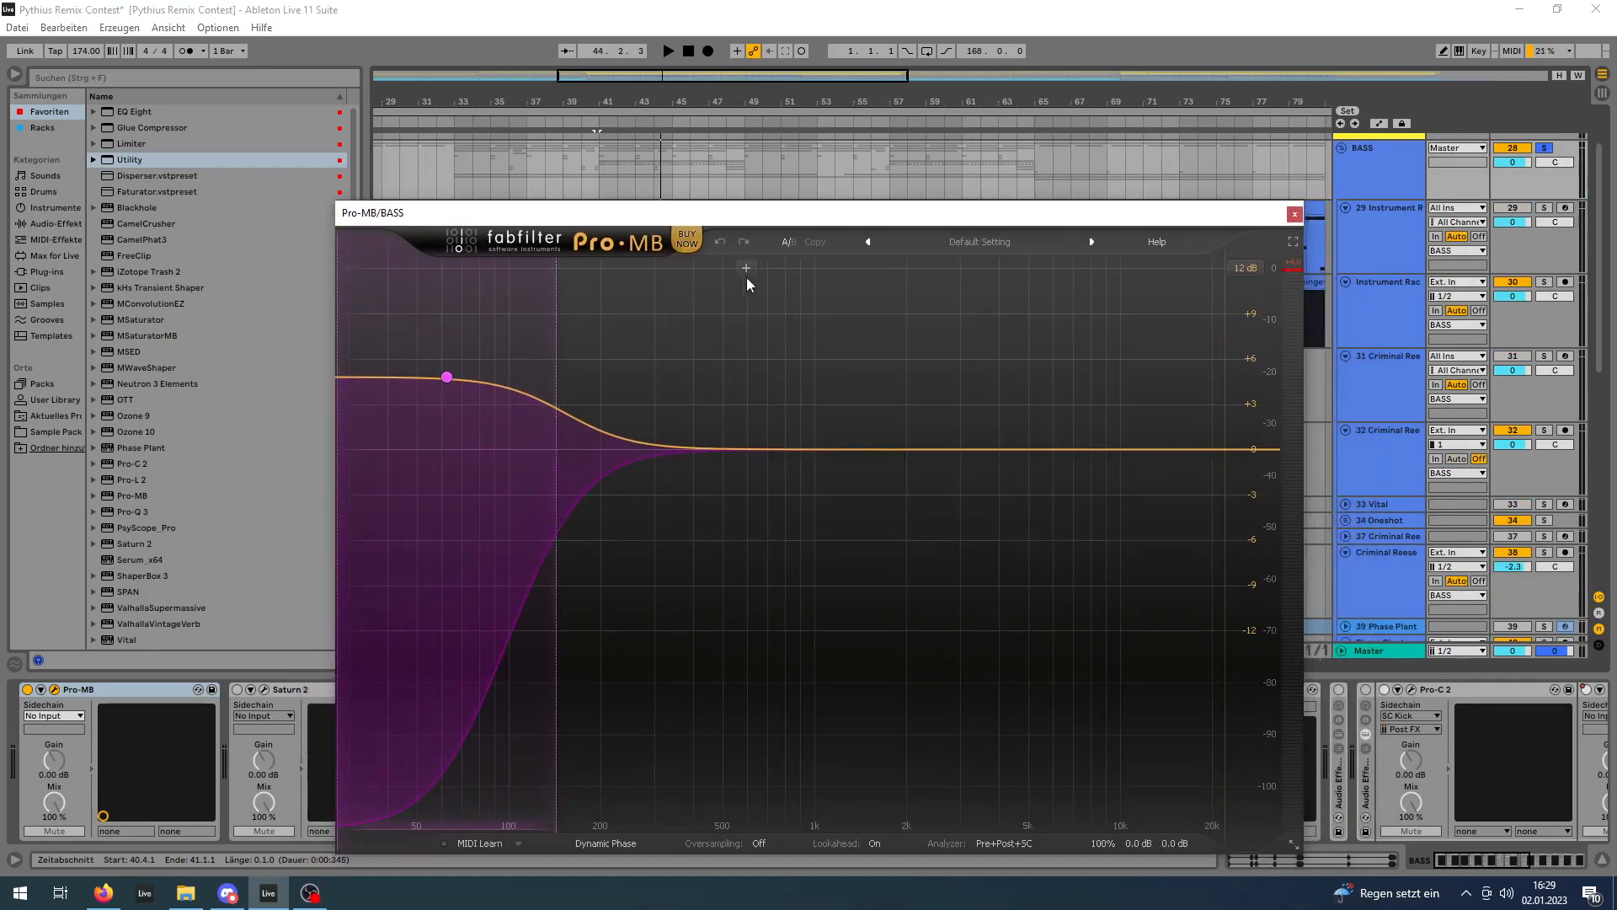
pyautogui.press('space')
pyautogui.moveTo(840, 220)
pyautogui.mouseDown()
pyautogui.moveTo(921, 373)
pyautogui.moveTo(849, 514)
pyautogui.mouseUp()
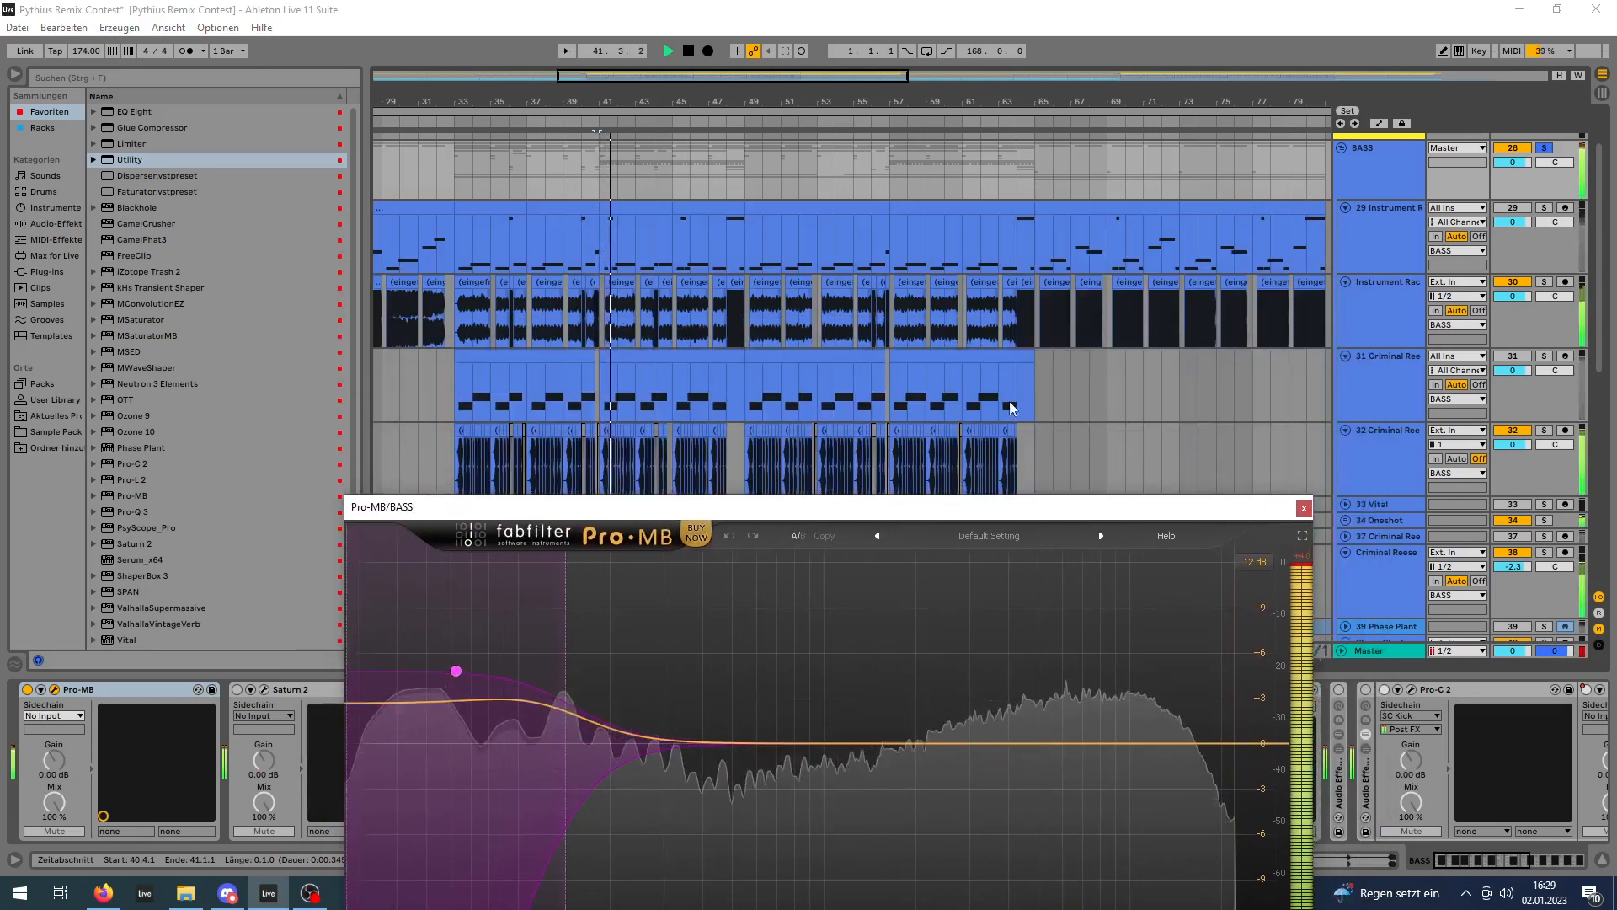
pyautogui.click(1039, 243)
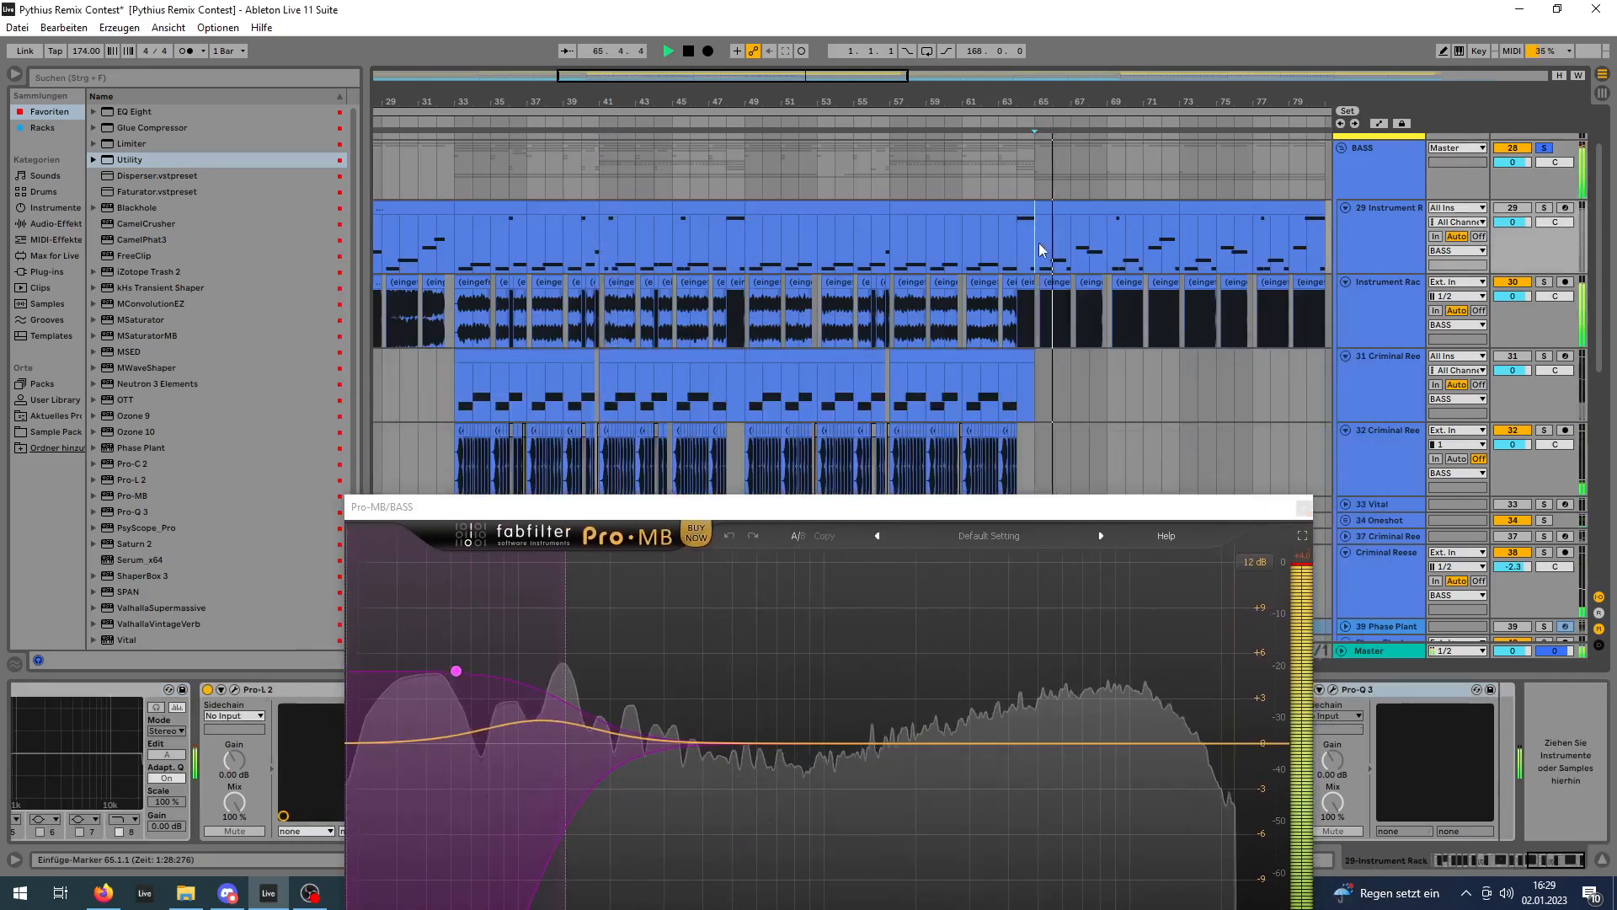
pyautogui.press('space')
# Close Pro-MB, turn on Saturn 2 on the BASS group and examine its three band levels.
pyautogui.moveTo(876, 506); pyautogui.dragTo(942, 283)
pyautogui.click(1338, 266)
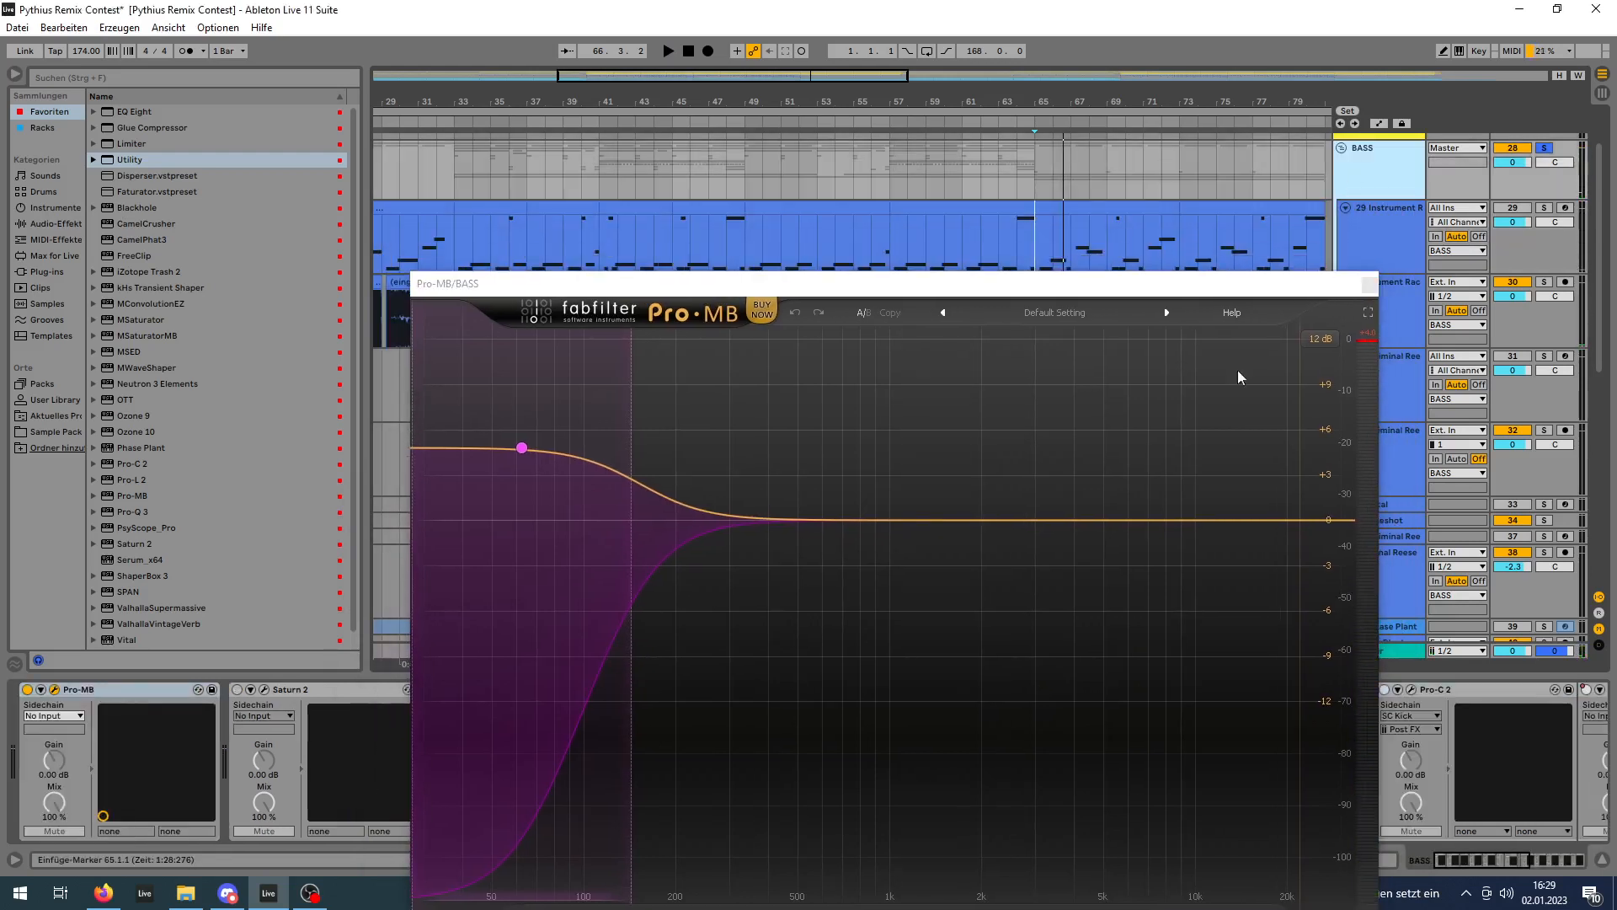
pyautogui.click(1368, 286)
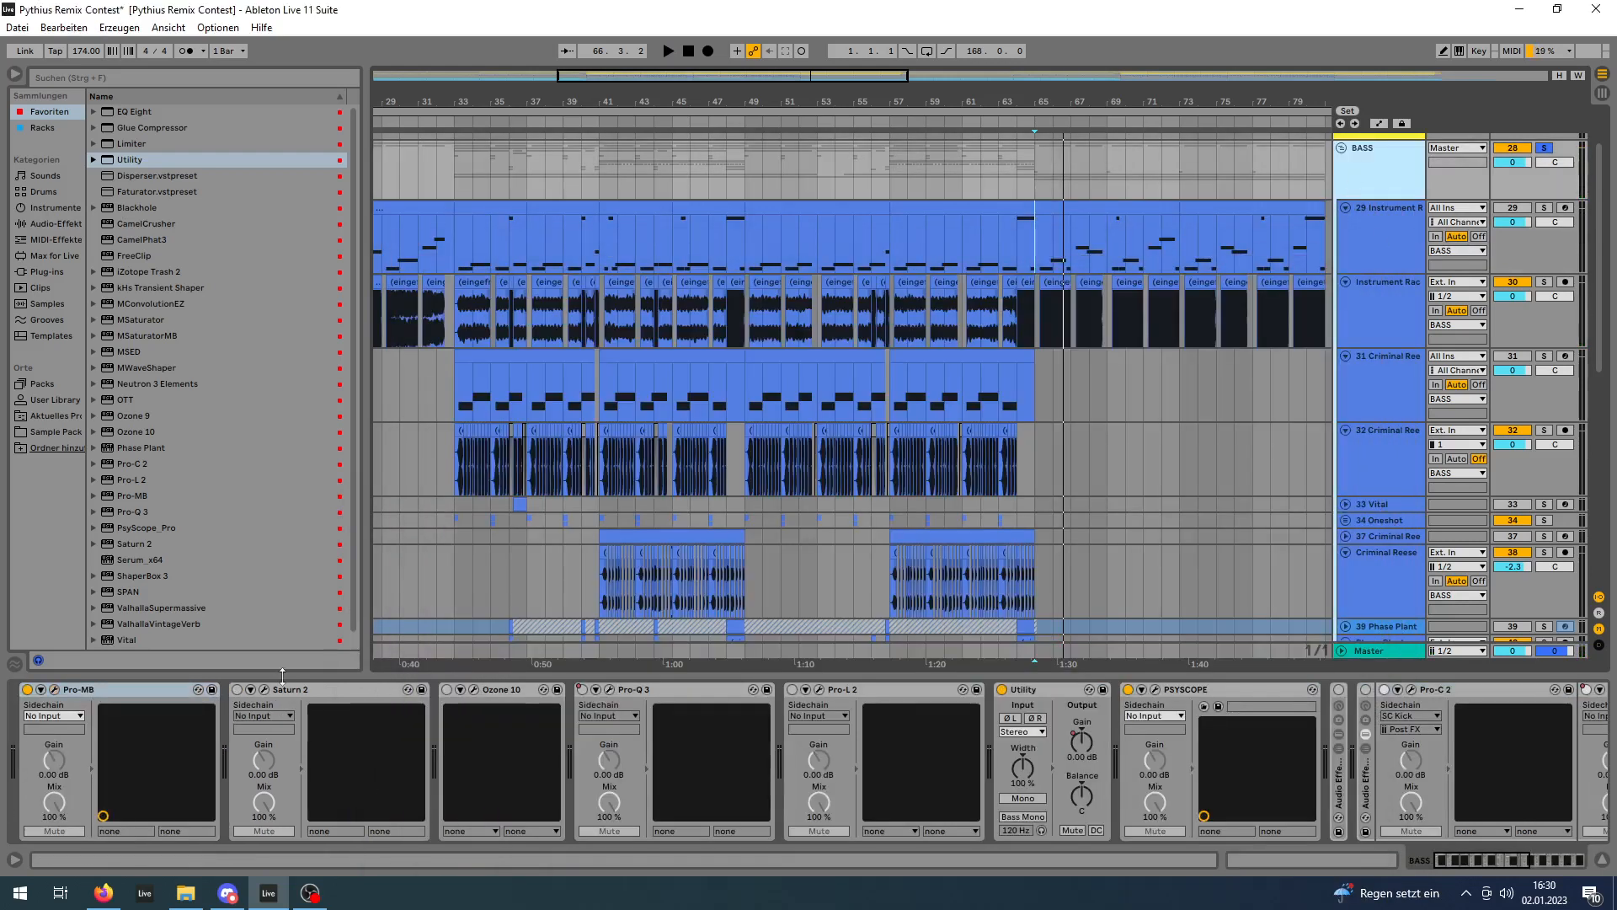
pyautogui.click(265, 691)
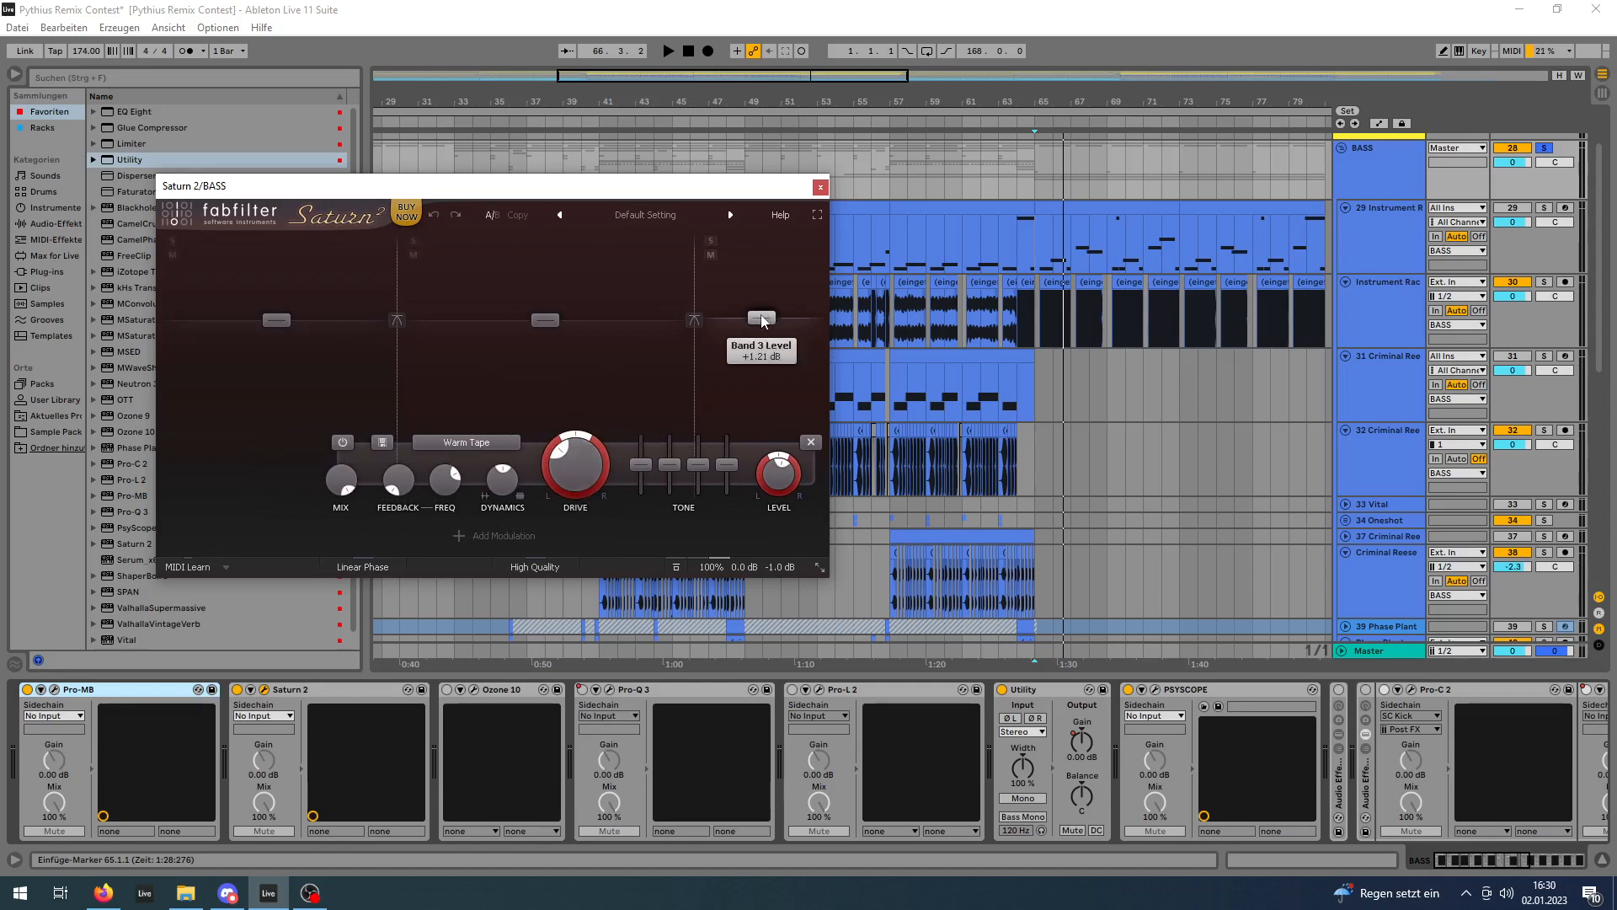
pyautogui.click(821, 186)
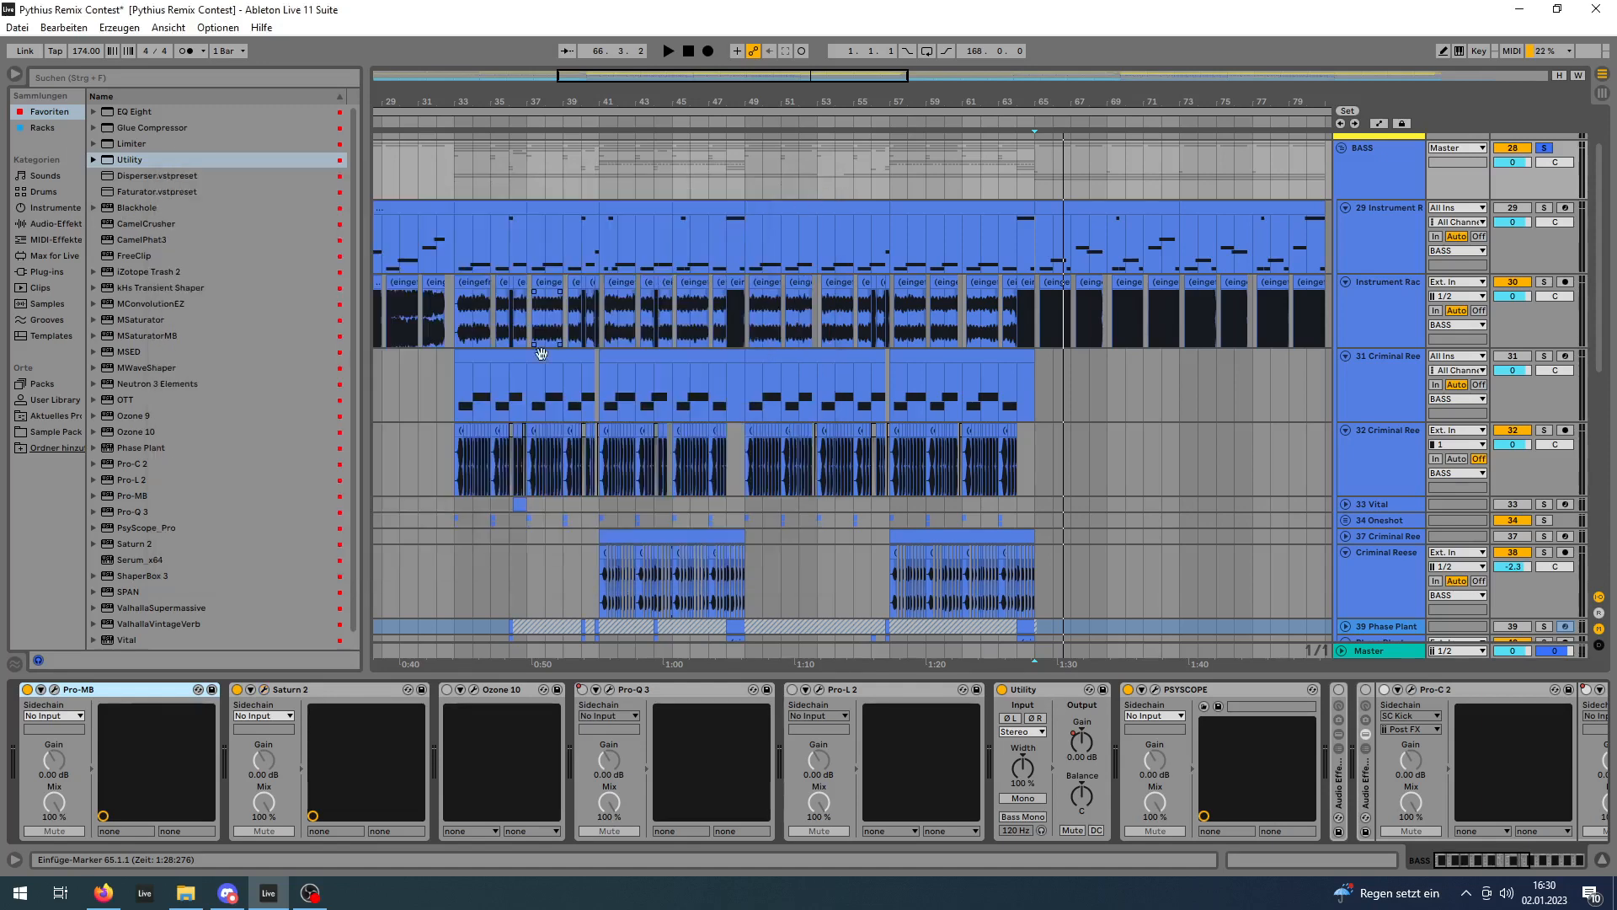
# Turn on Ozone 10 on the BASS group and review its Mid/Side Dynamics settings, including Band 1.
pyautogui.click(474, 689)
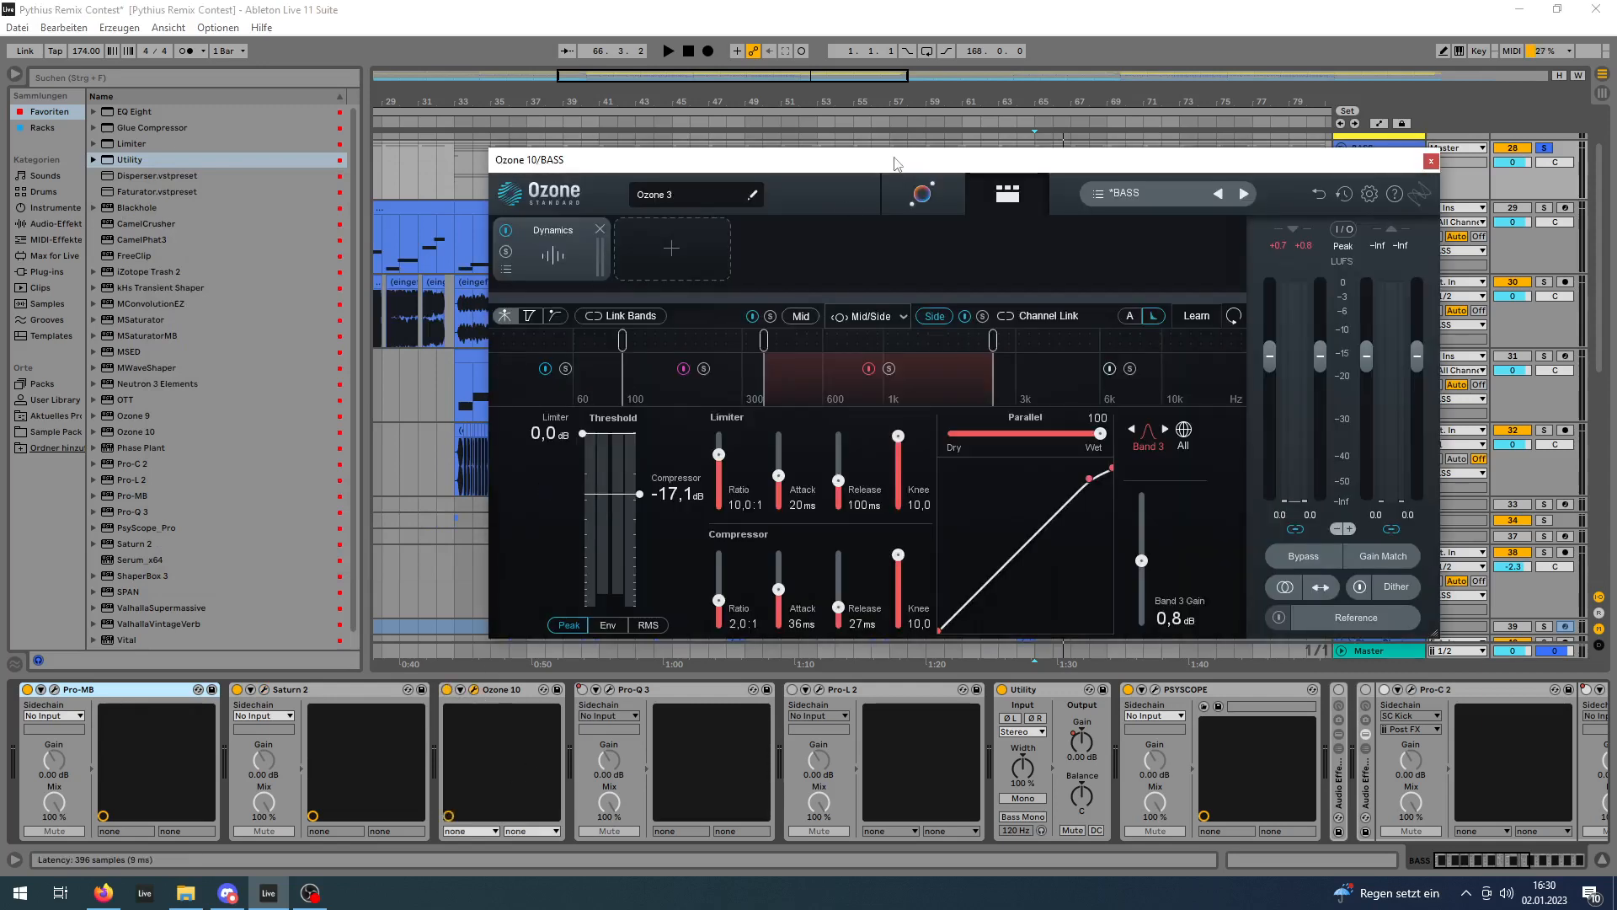
pyautogui.moveTo(894, 162); pyautogui.dragTo(651, 154)
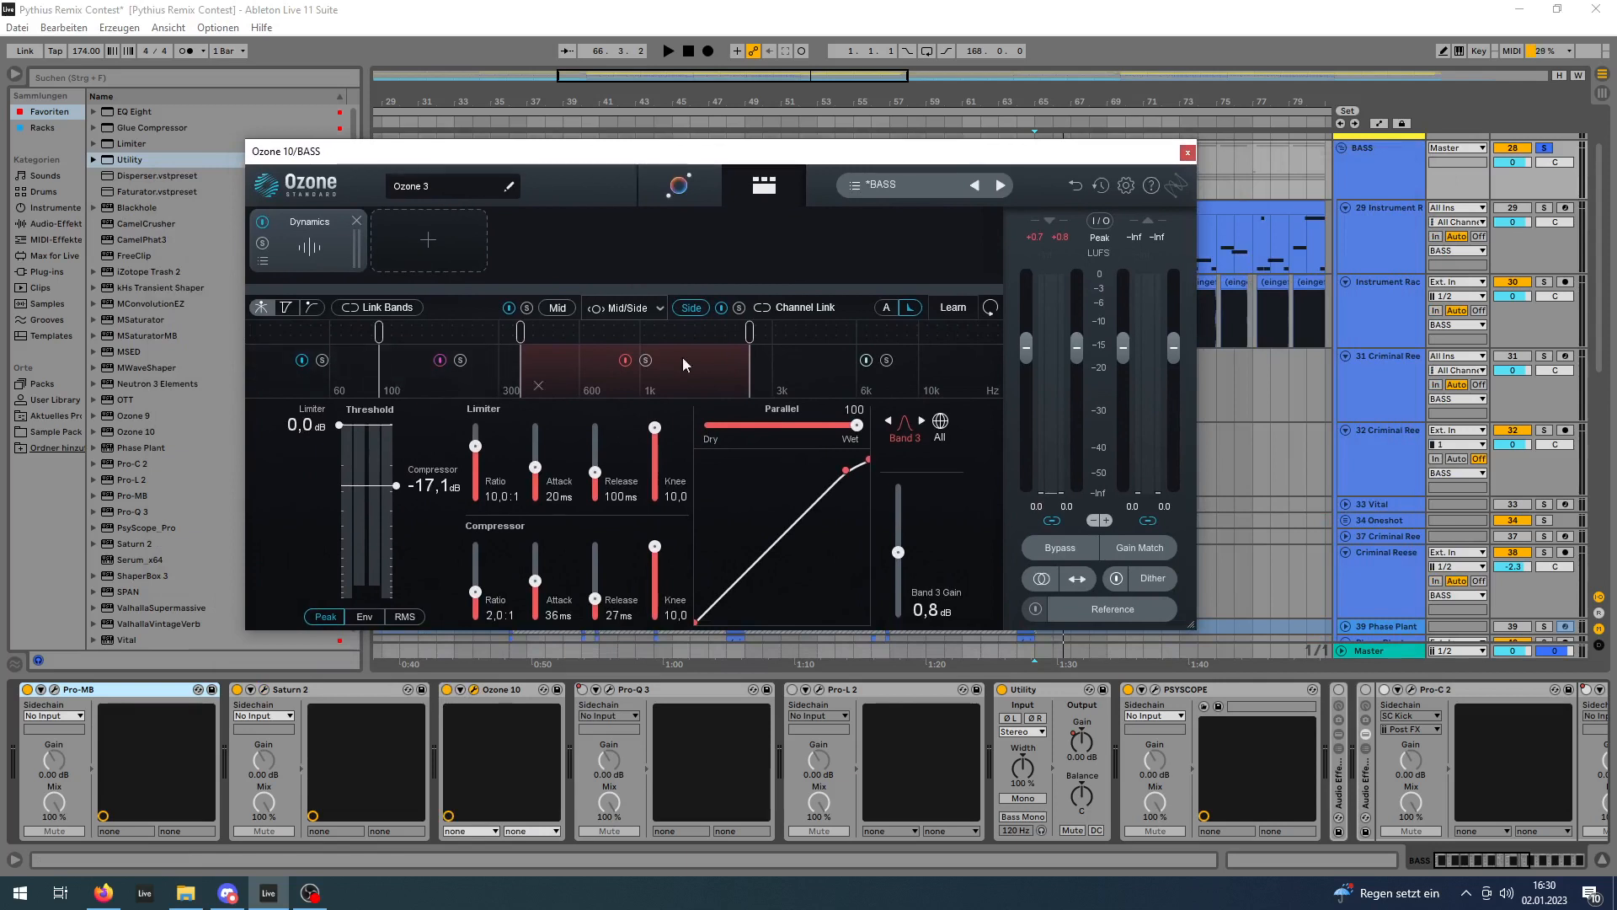
pyautogui.click(362, 372)
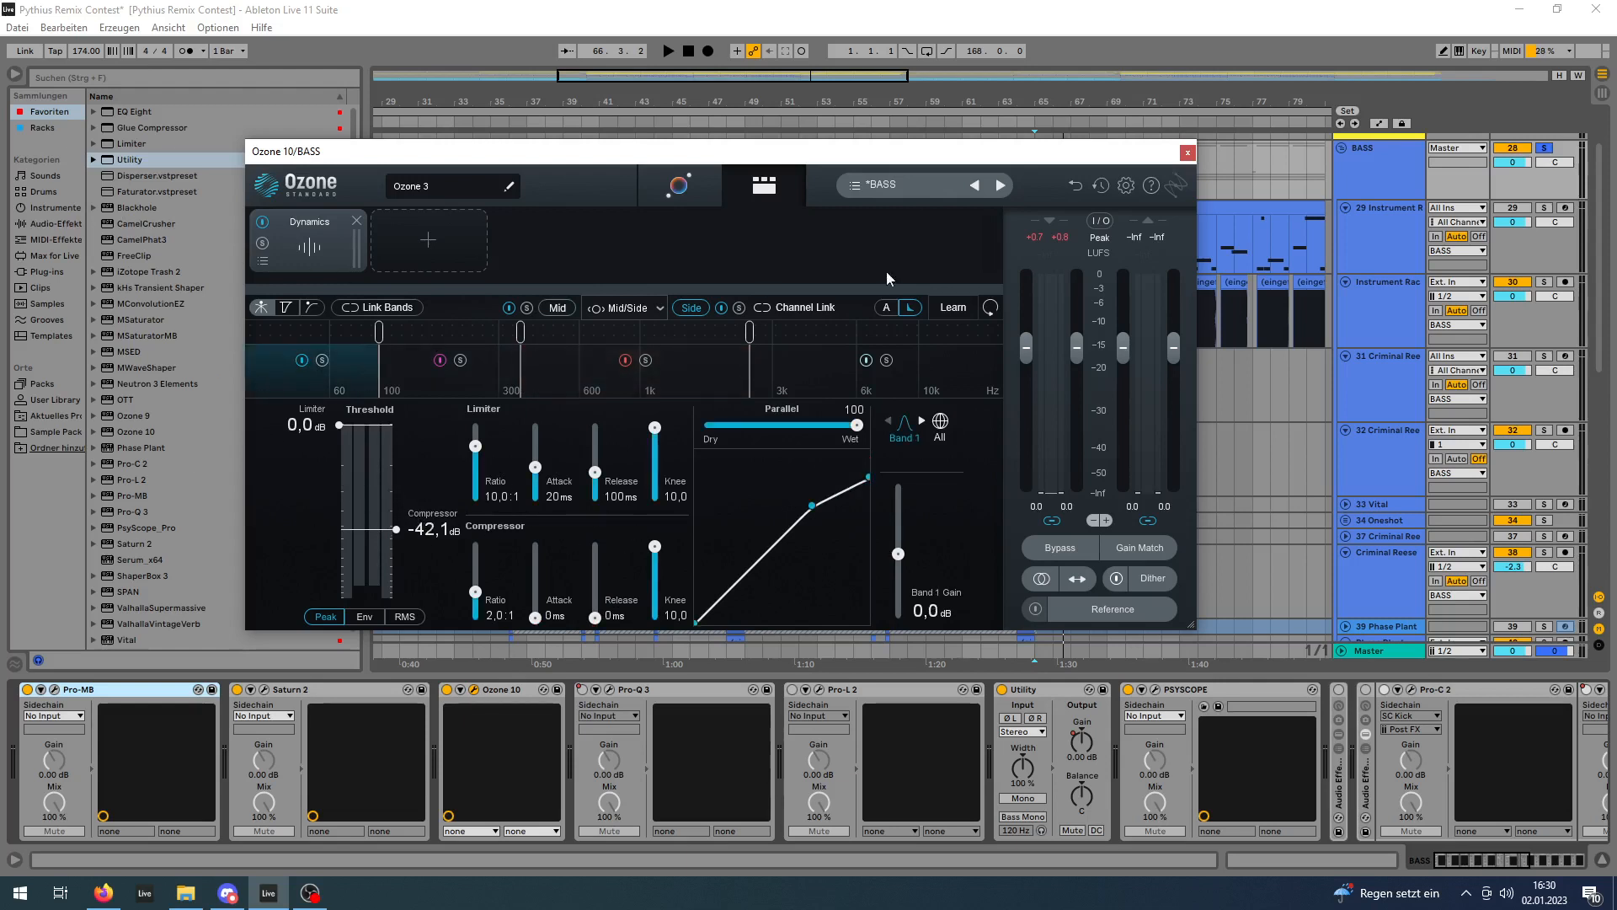
pyautogui.moveTo(1016, 160); pyautogui.dragTo(971, 137)
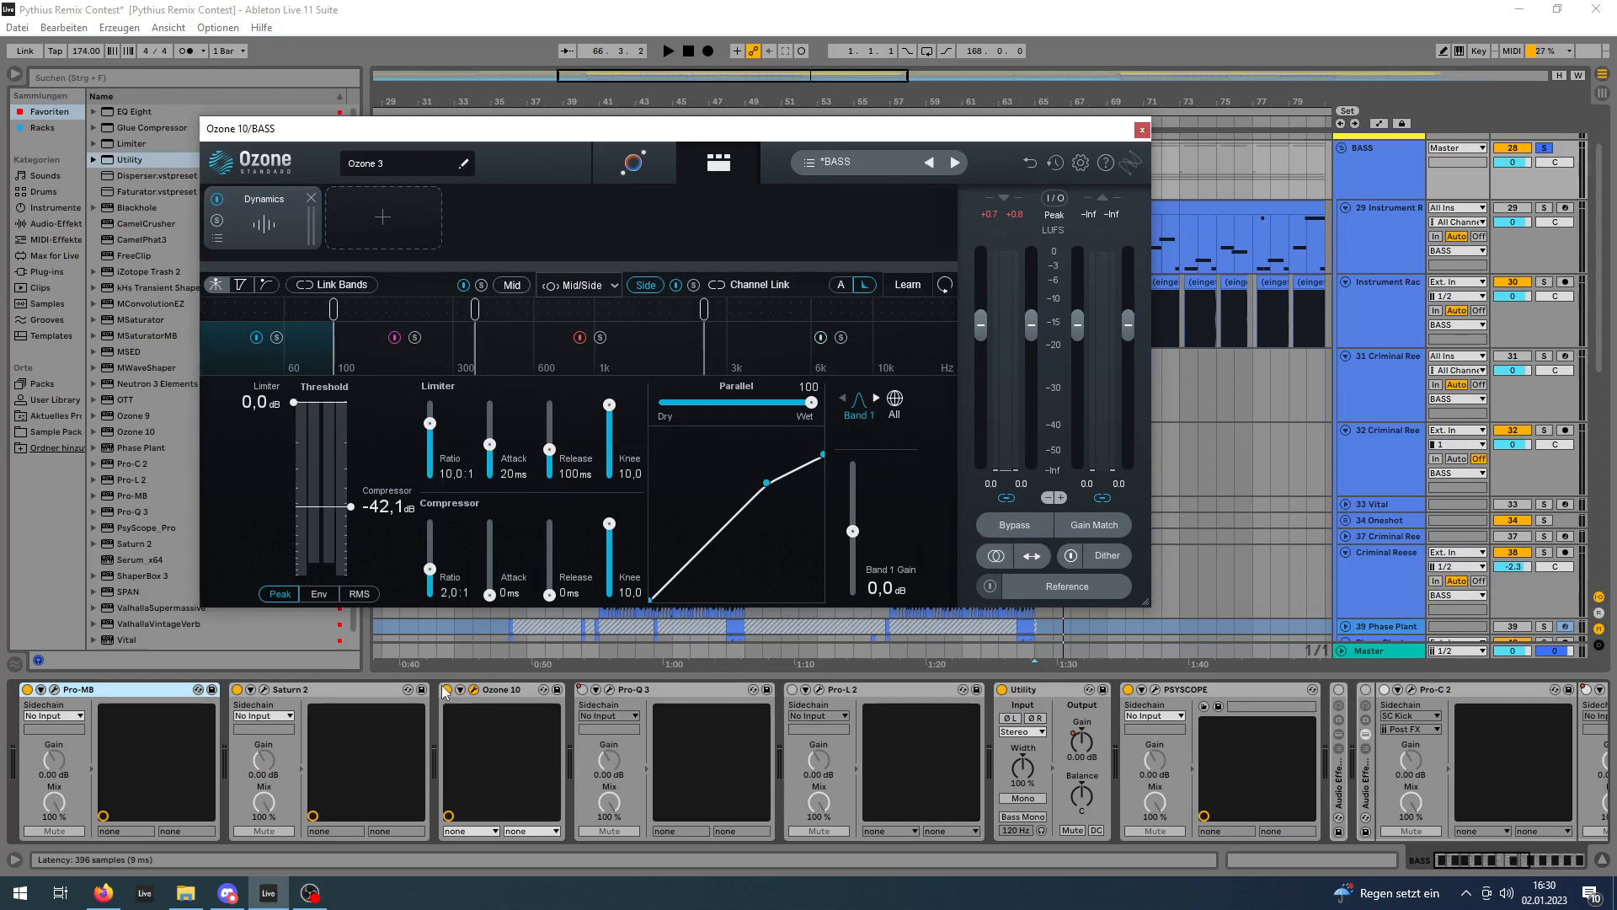
pyautogui.click(507, 288)
pyautogui.click(654, 286)
pyautogui.click(1142, 131)
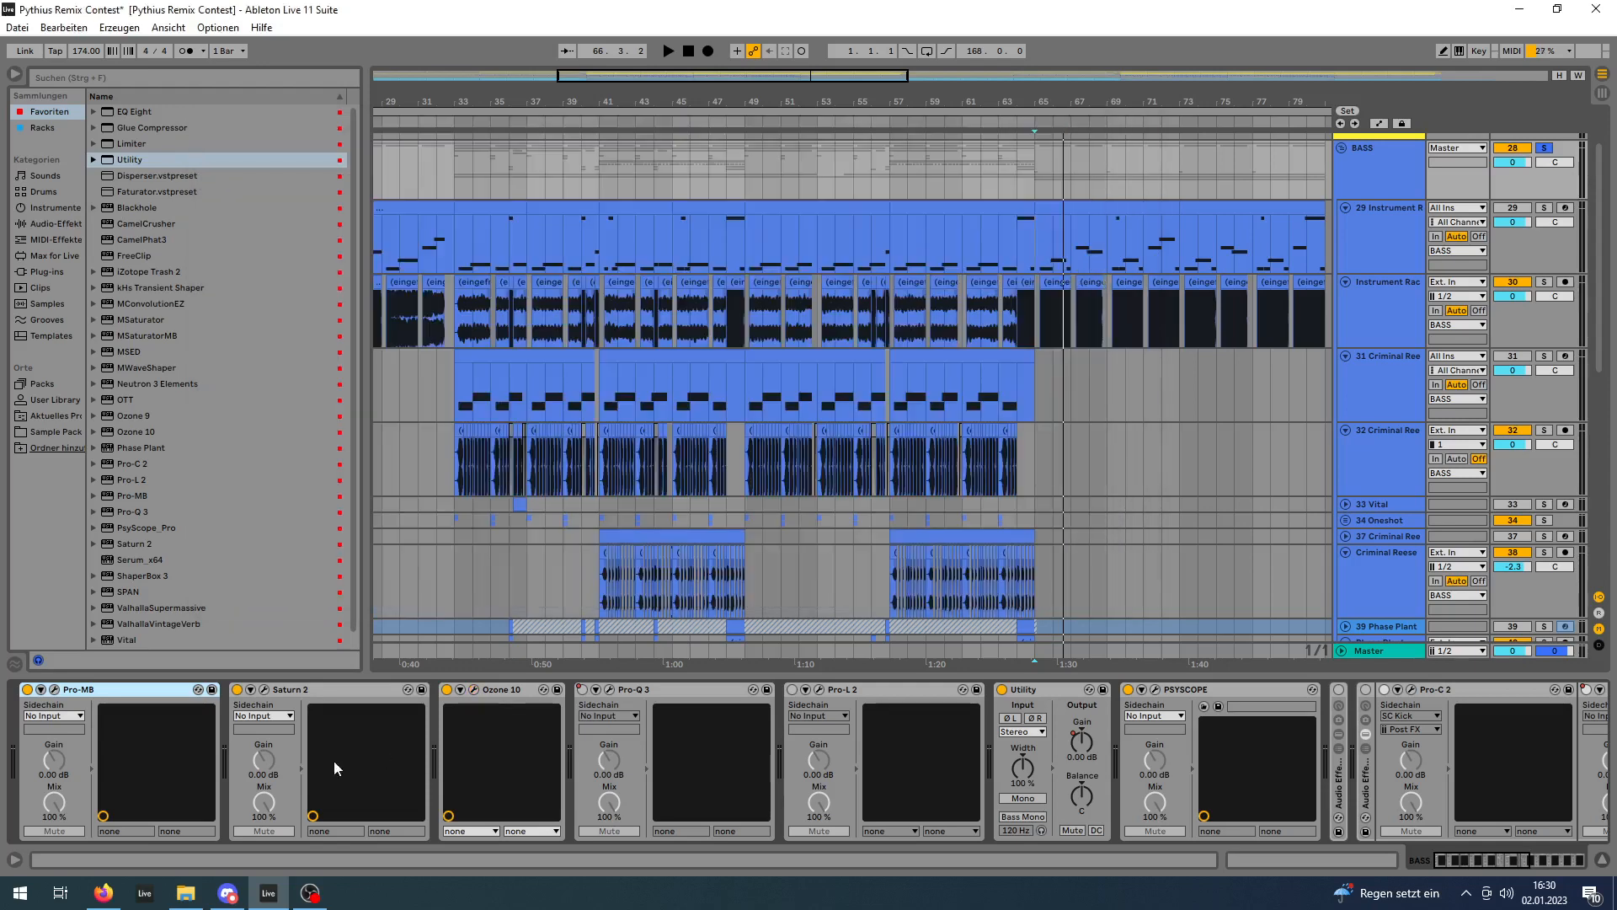
# Compare the soloed bass from bar 65 with Ozone 10 switched off and on again.
pyautogui.press('space')
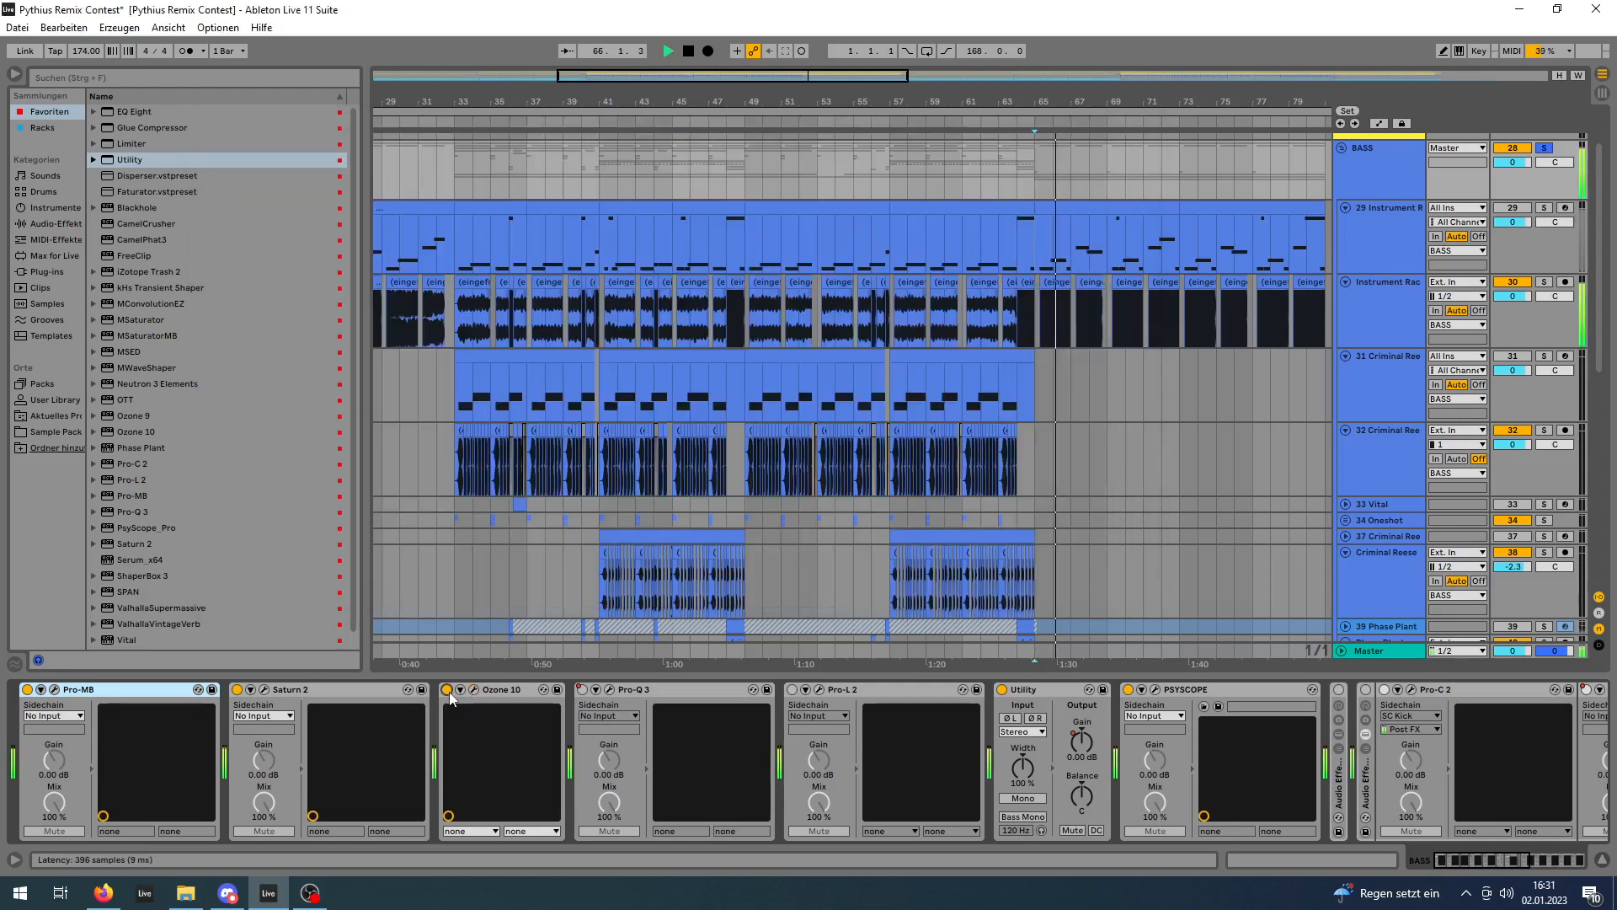
pyautogui.click(447, 690)
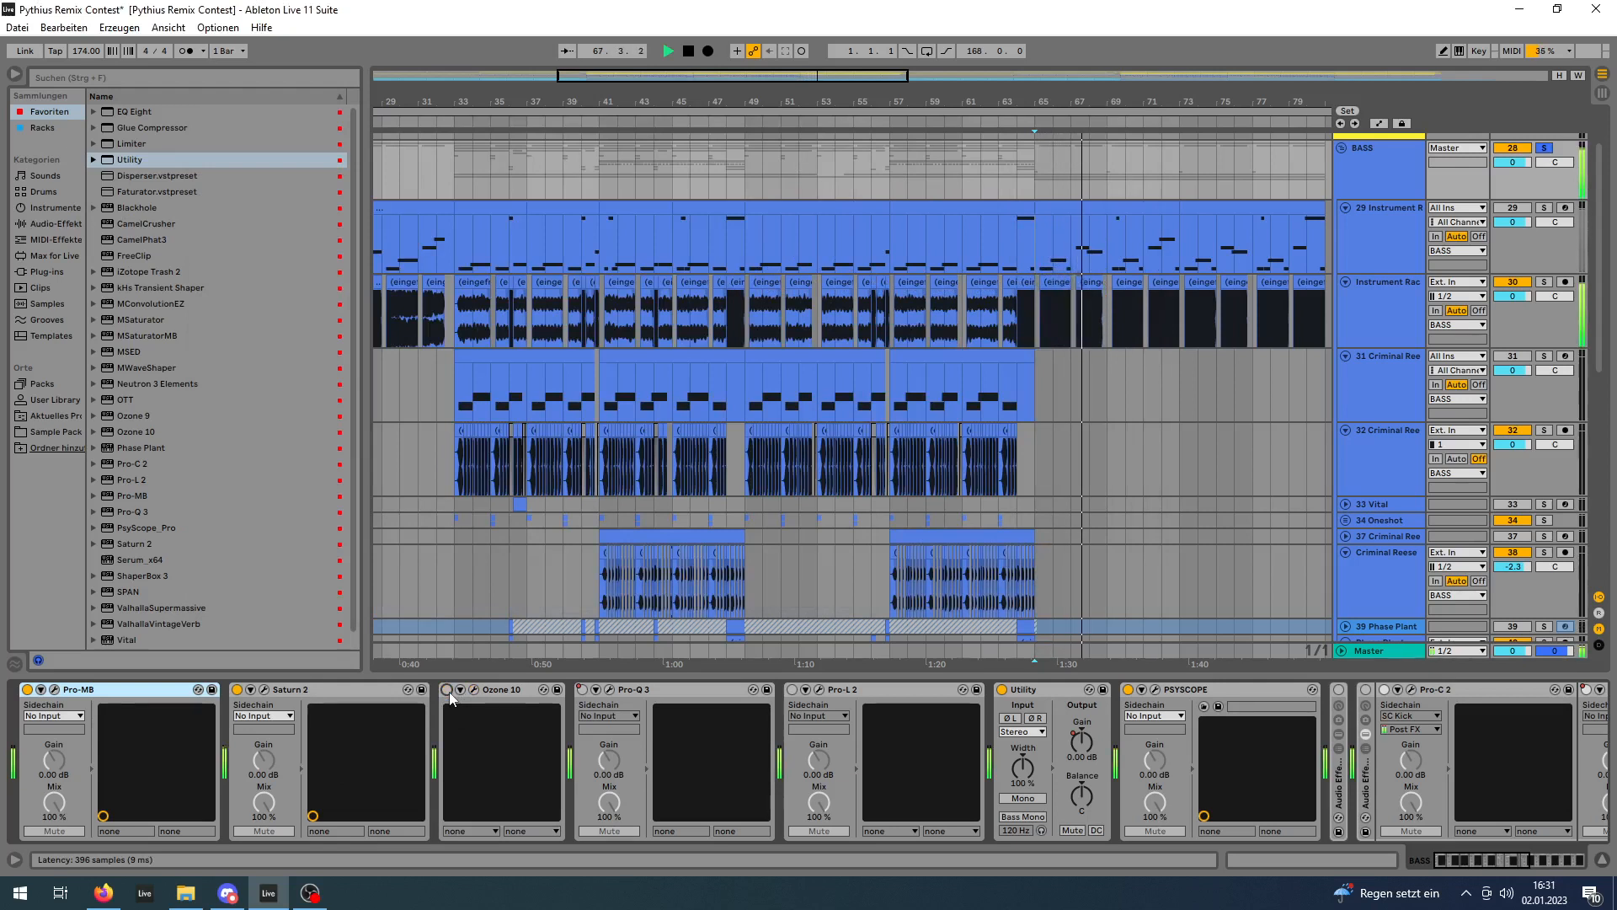
pyautogui.click(448, 690)
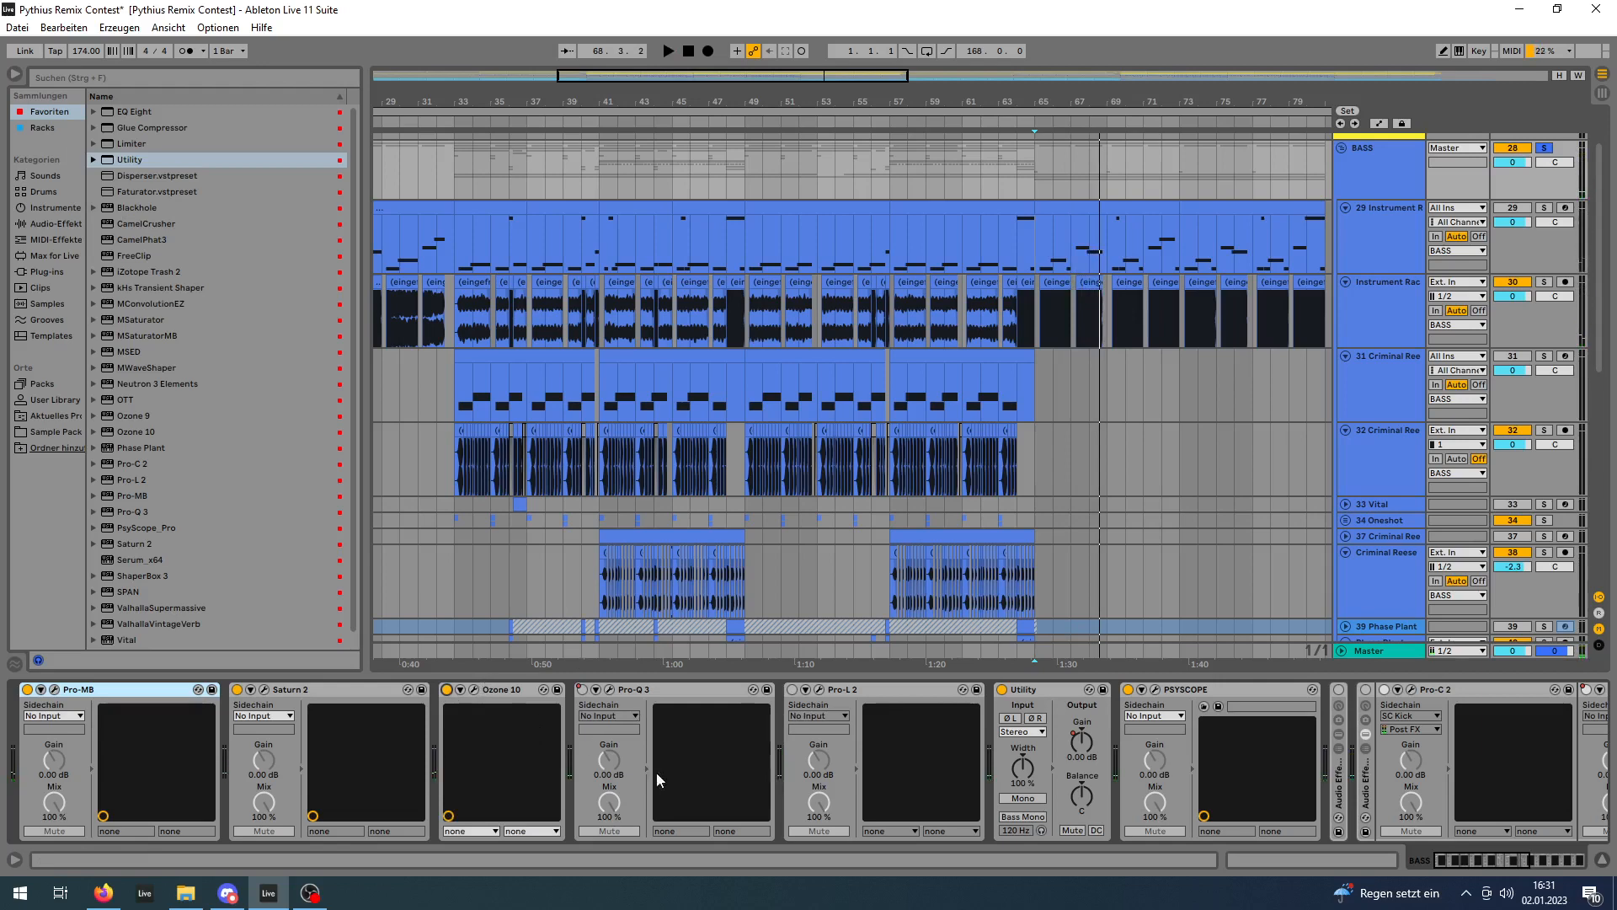
# Turn on Pro-L 2 on the BASS group and check its limiting during playback from bar 65.
pyautogui.click(792, 689)
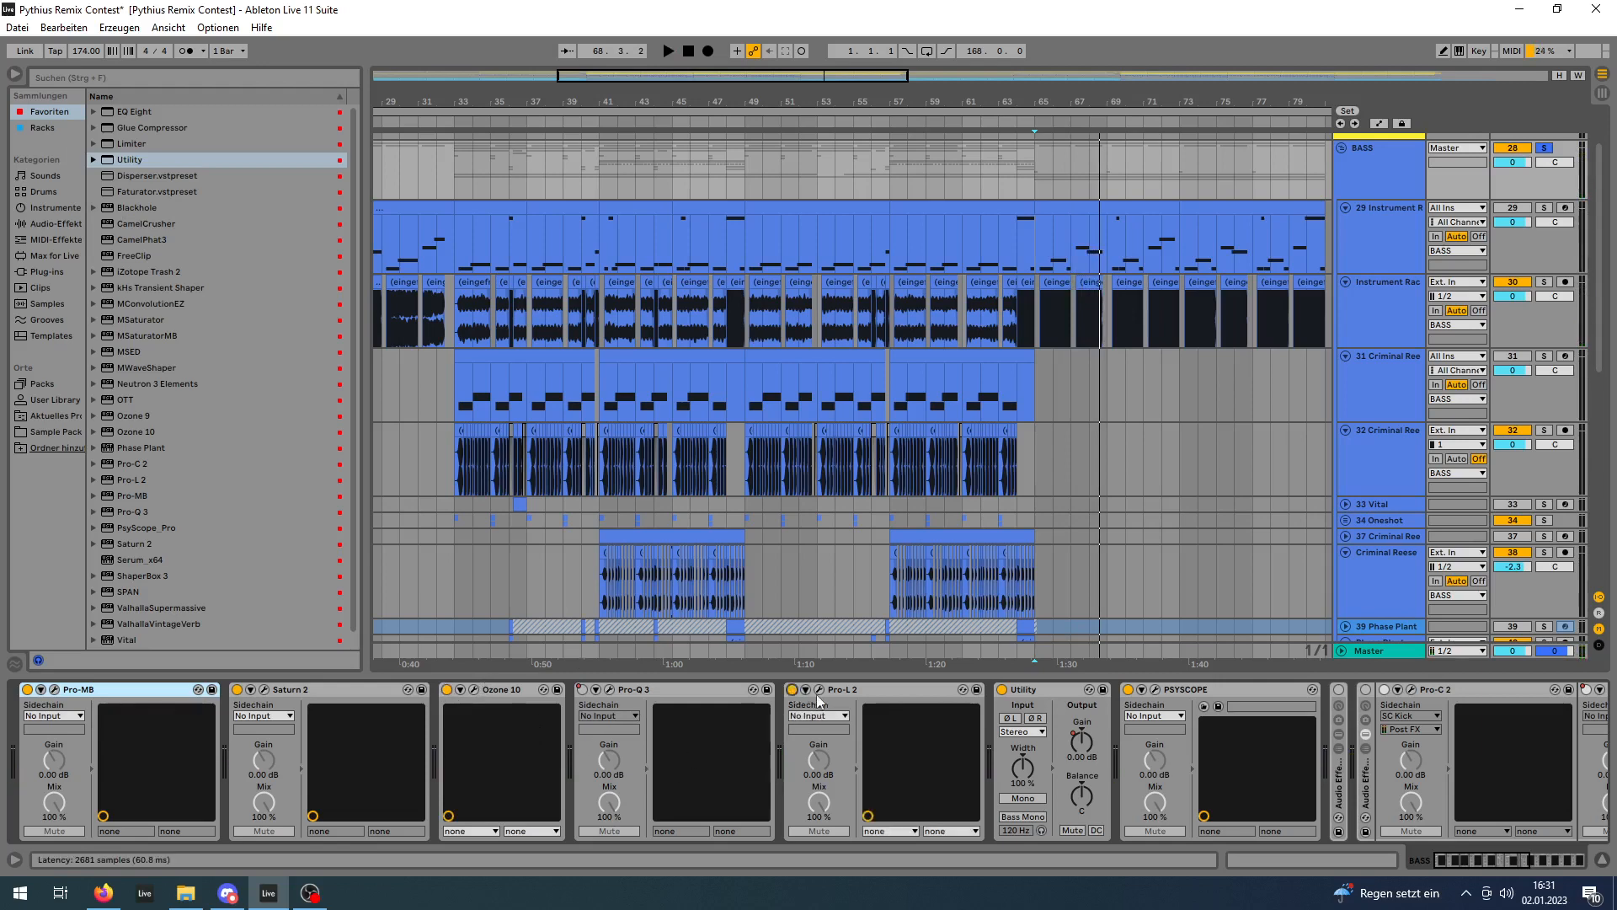
pyautogui.click(819, 689)
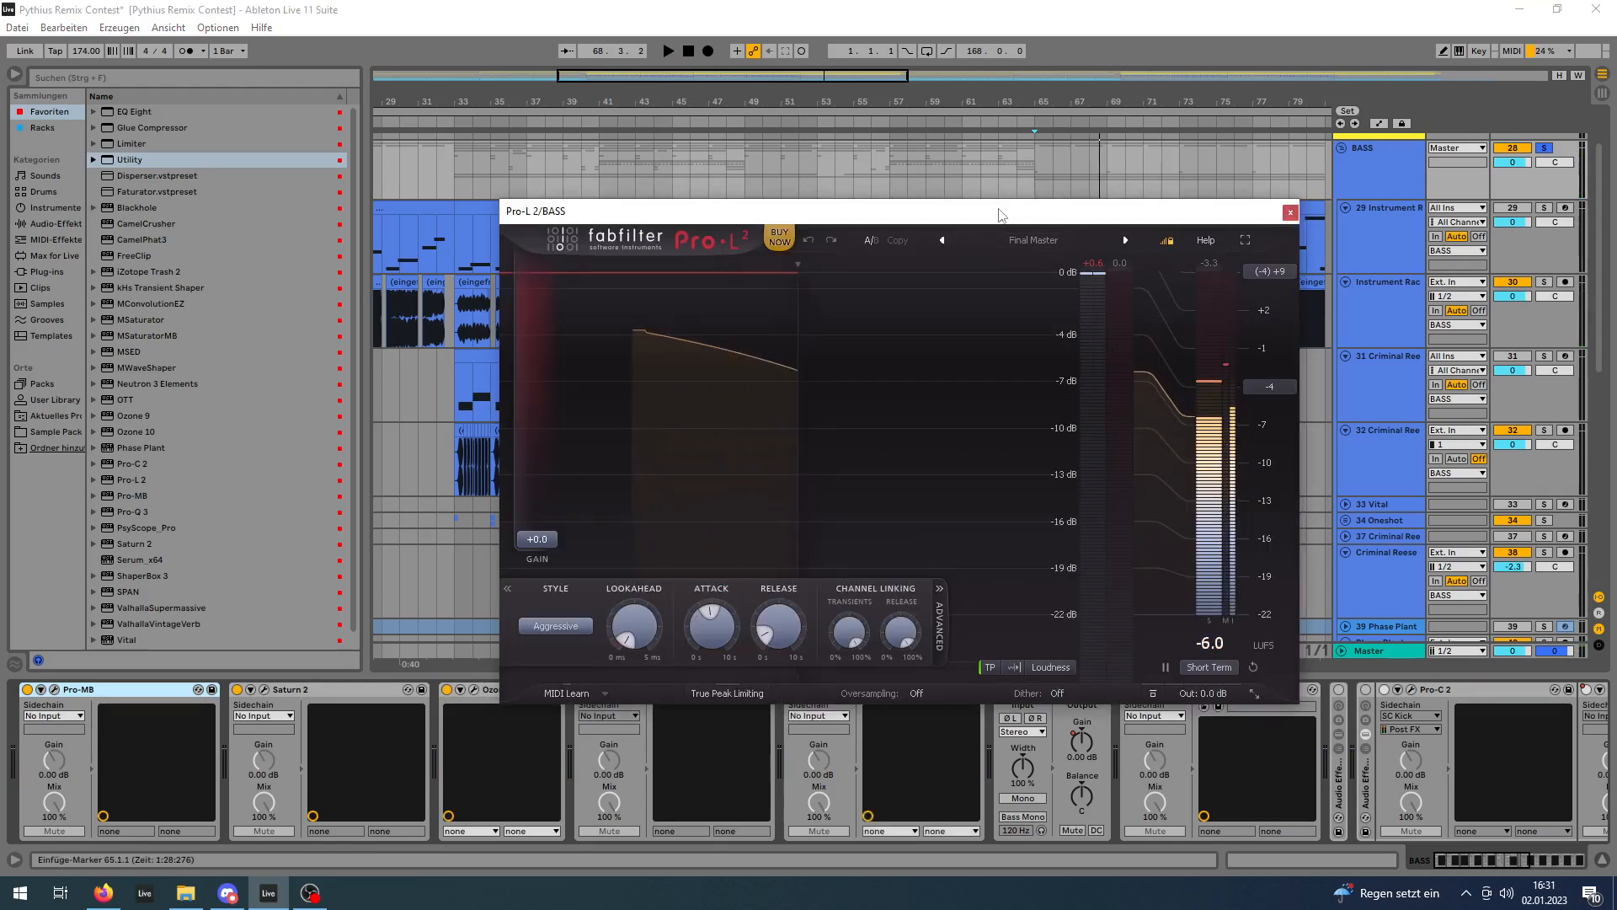
pyautogui.moveTo(1000, 209); pyautogui.dragTo(701, 99)
pyautogui.press('space')
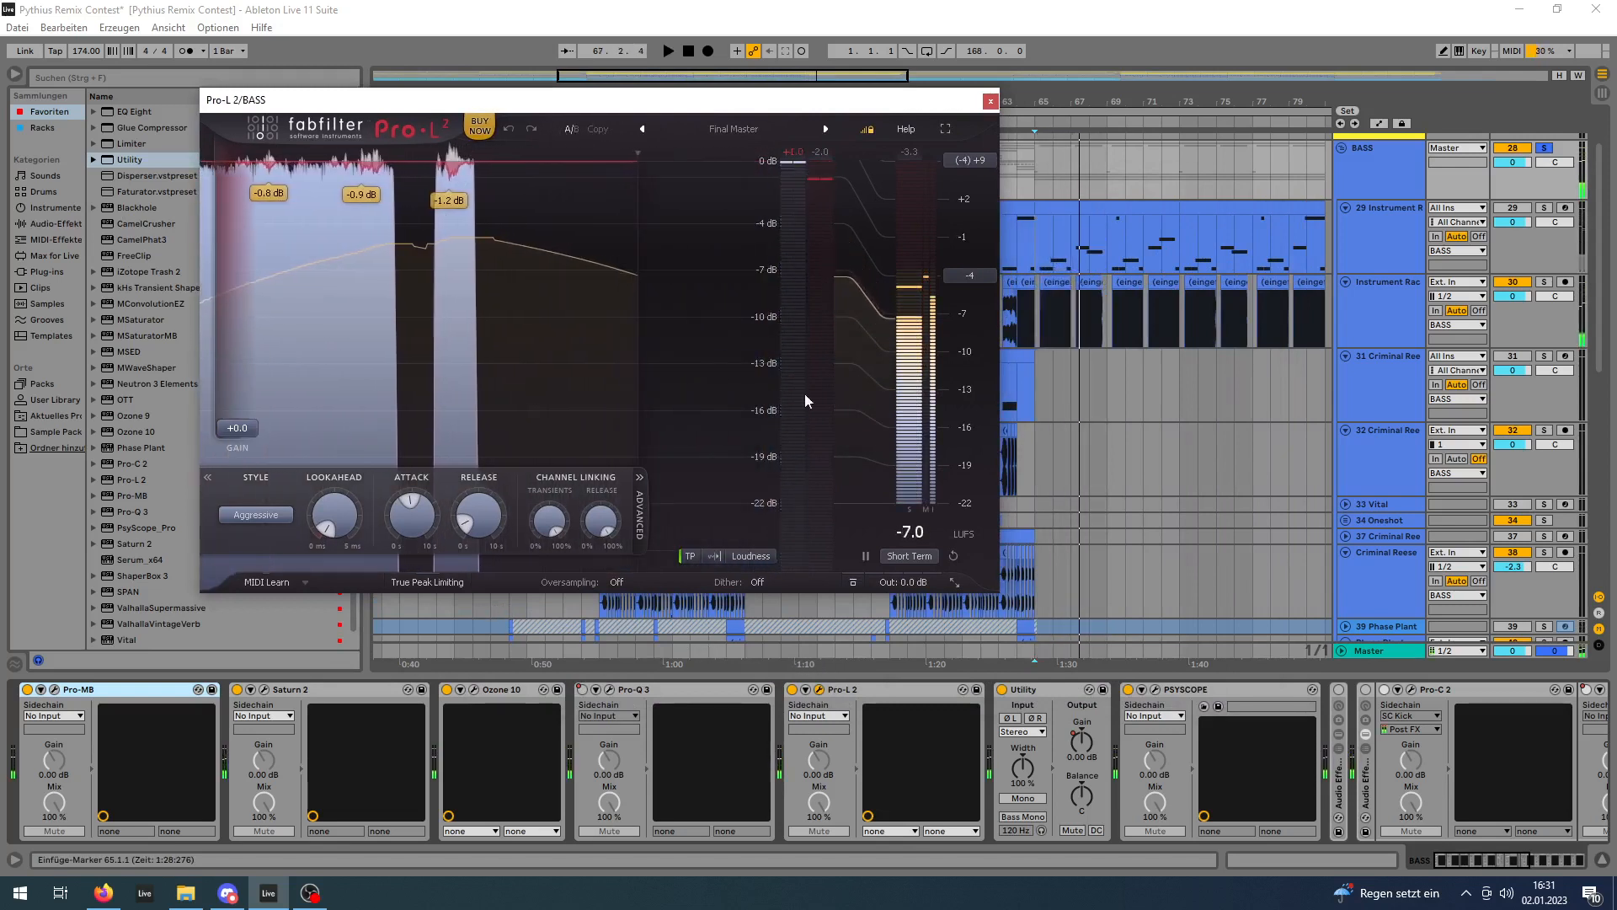
pyautogui.click(990, 100)
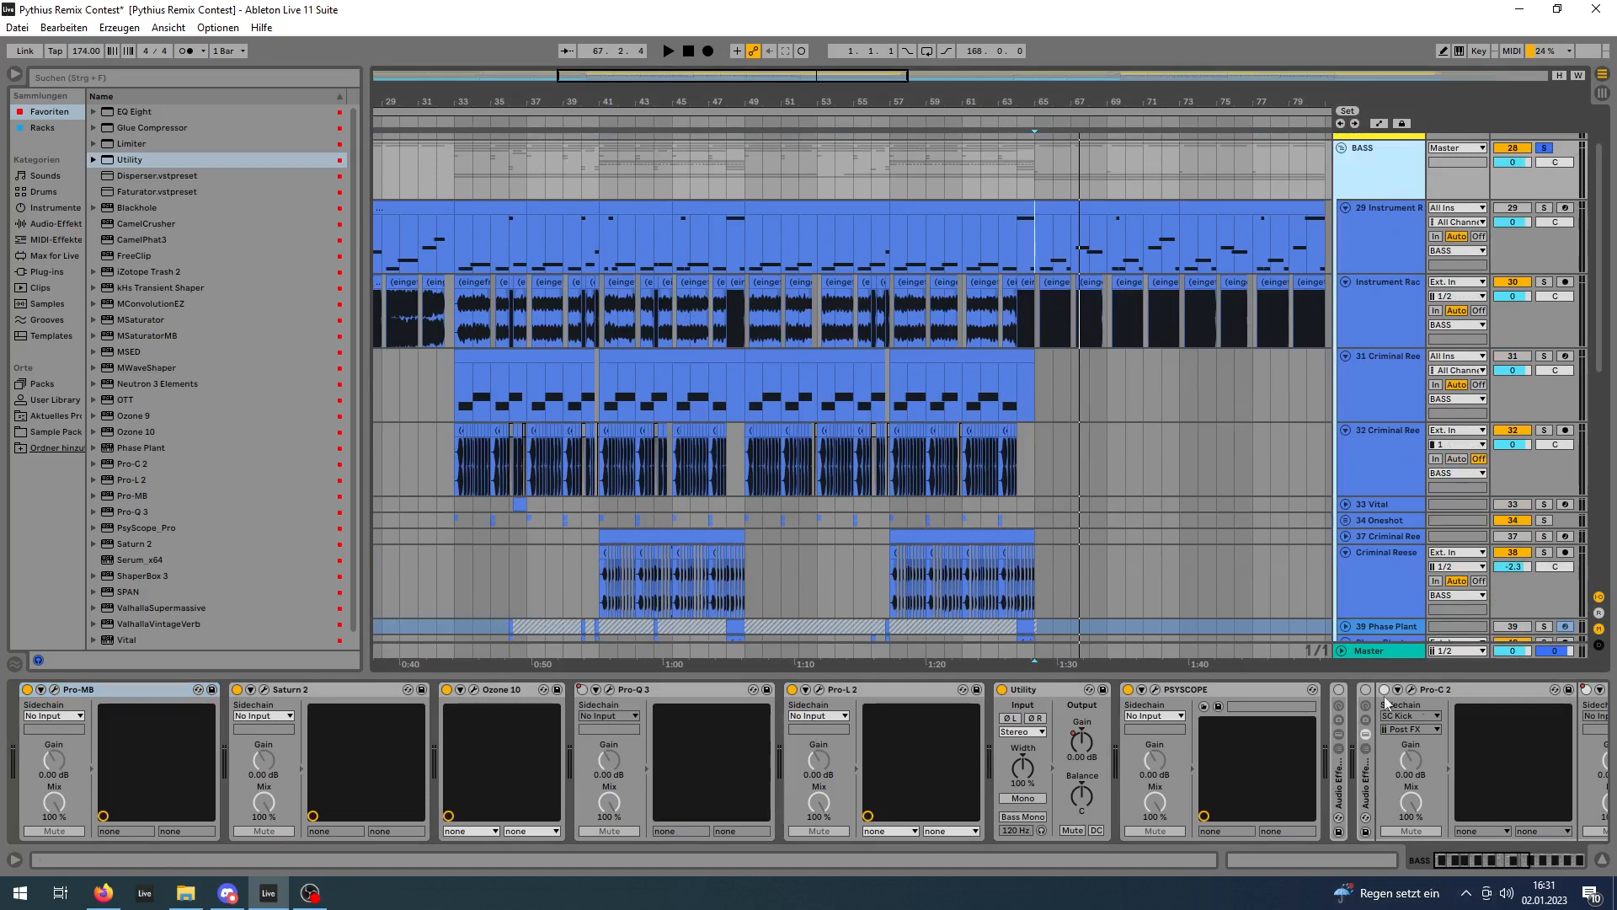
# Turn on the BASS group's effect rack and its Pro-C 2 with the SC Kick sidechain, and fold the group.
pyautogui.moveTo(1480, 858)
pyautogui.mouseDown()
pyautogui.moveTo(1530, 859)
pyautogui.moveTo(1450, 868)
pyautogui.mouseUp()
pyautogui.click(1038, 690)
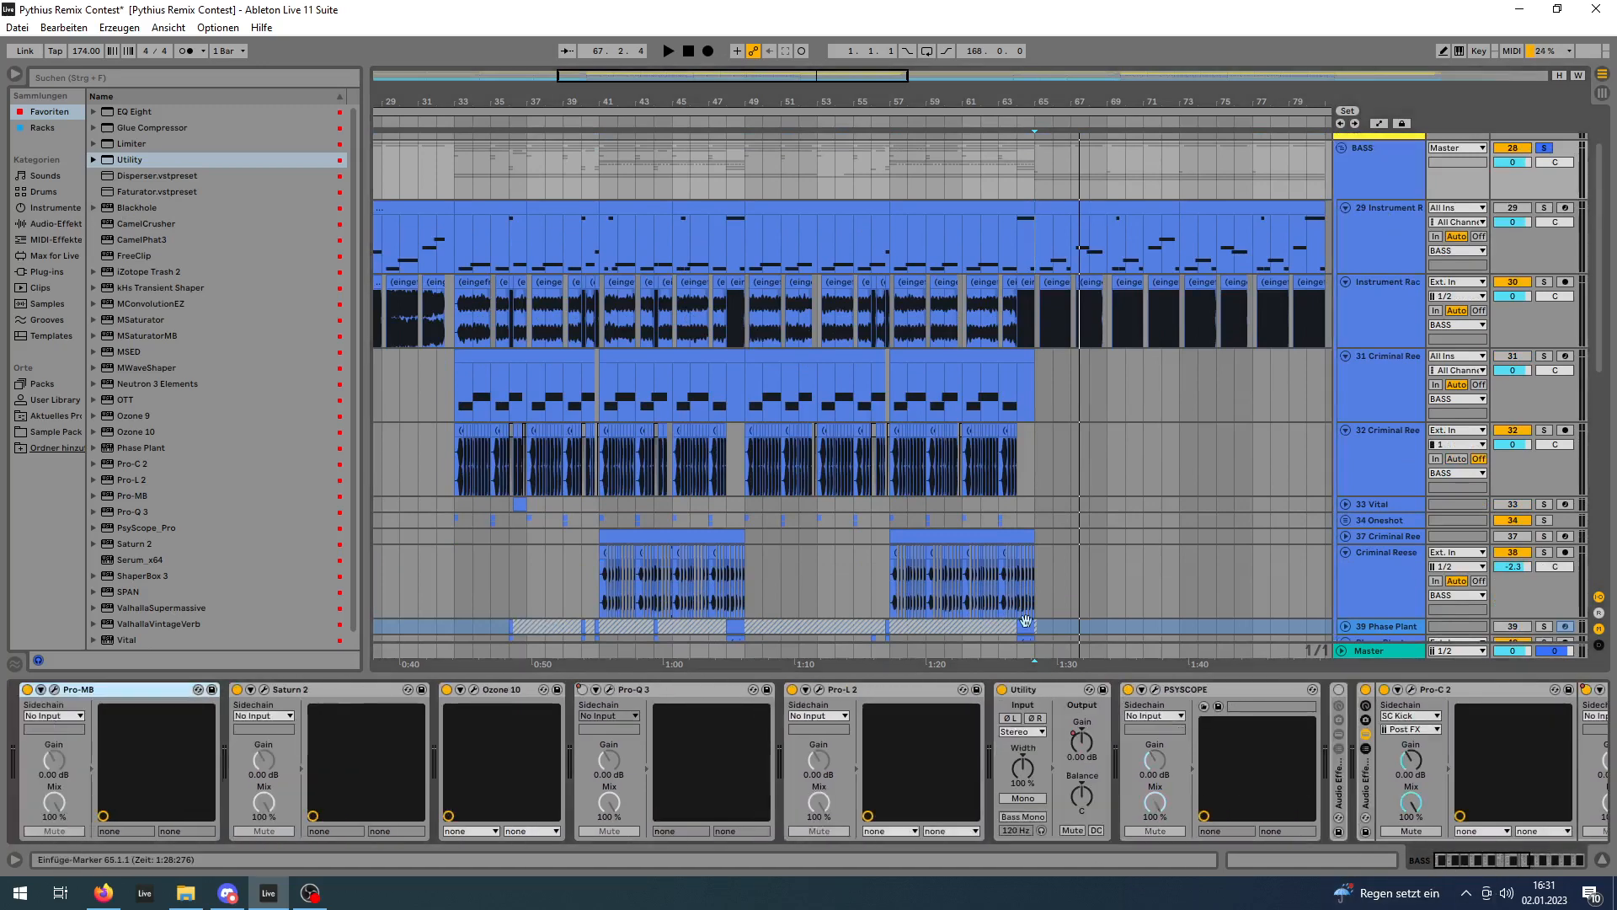
pyautogui.scroll(-2, 1026, 621)
pyautogui.scroll(3, 1432, 505)
pyautogui.click(1341, 201)
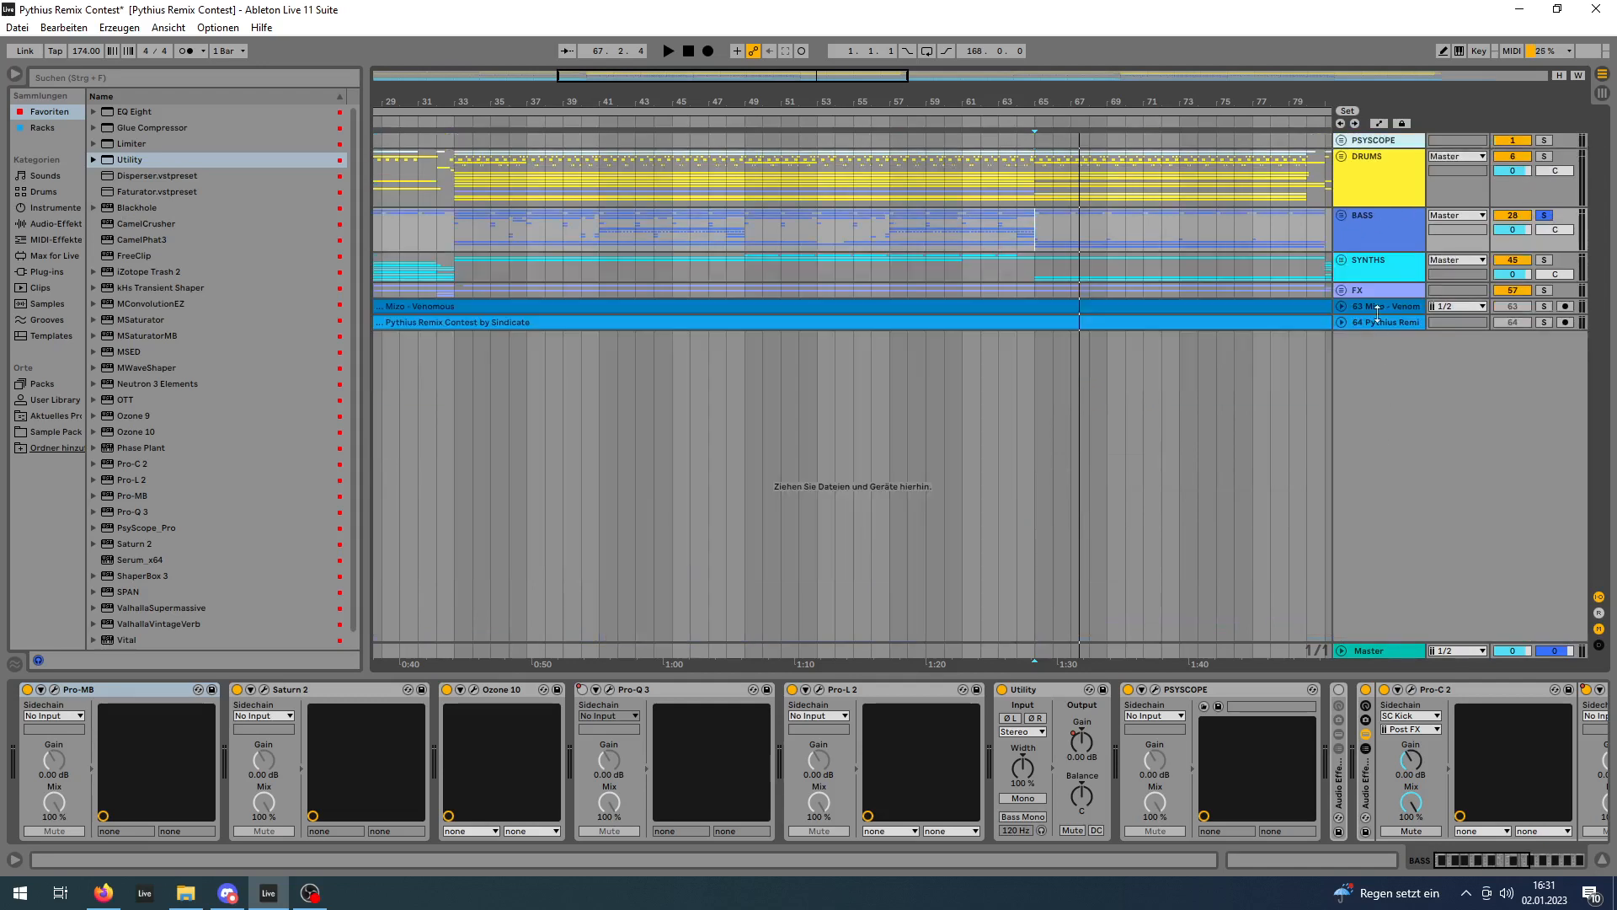
# Check the Master effect chain, play the bass from bar 33, clear the BASS solo and reopen its Pro-MB.
pyautogui.click(1373, 651)
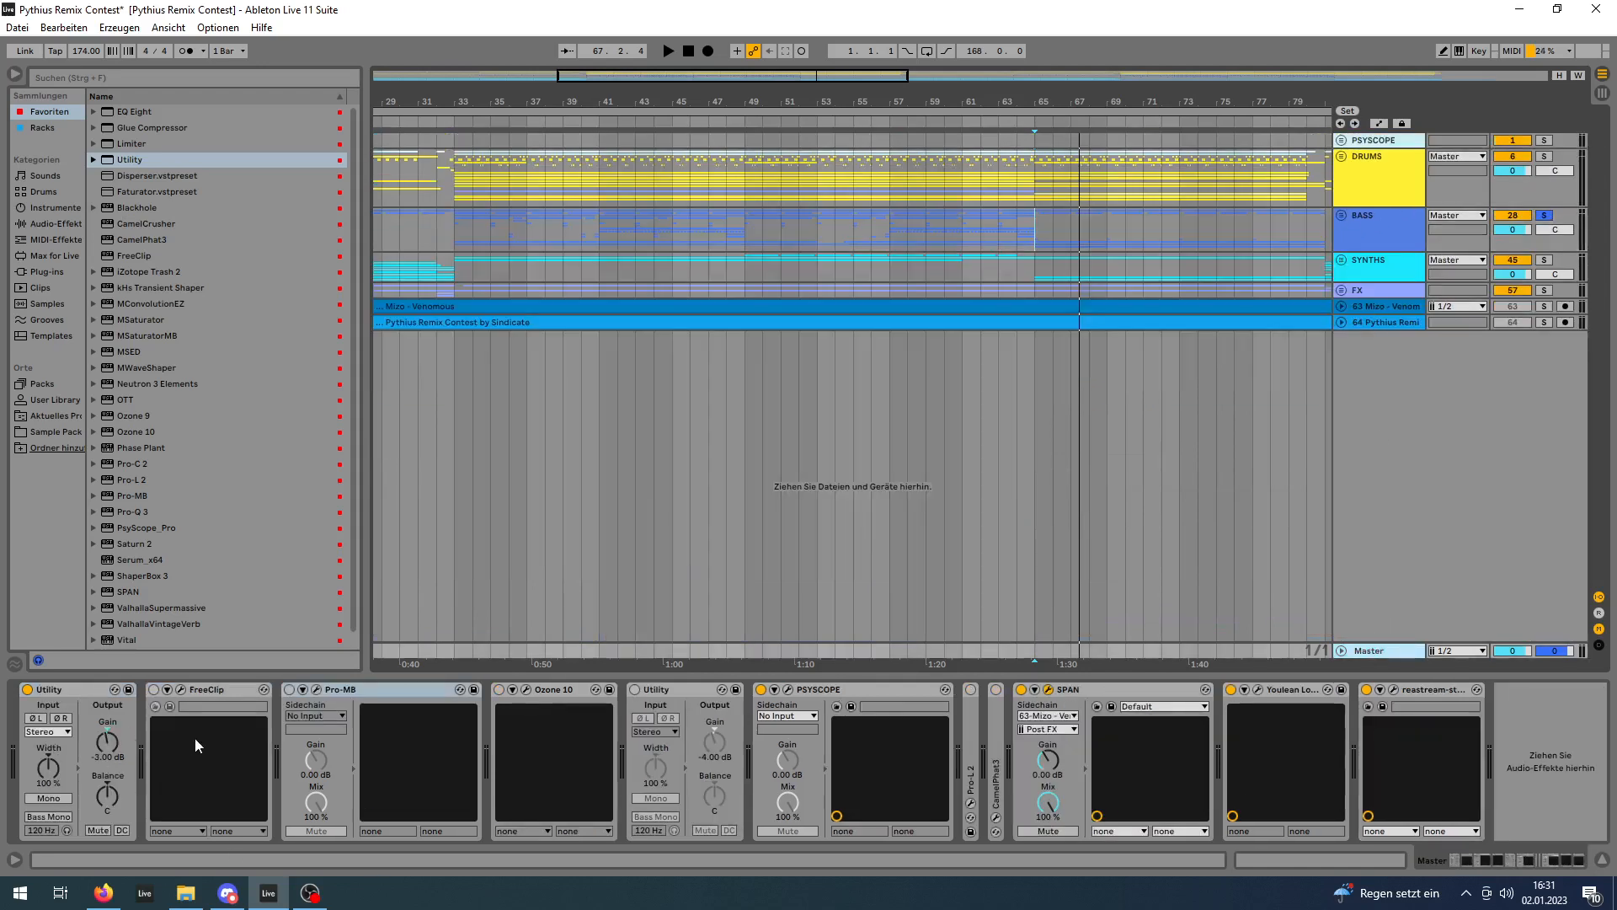
pyautogui.click(455, 228)
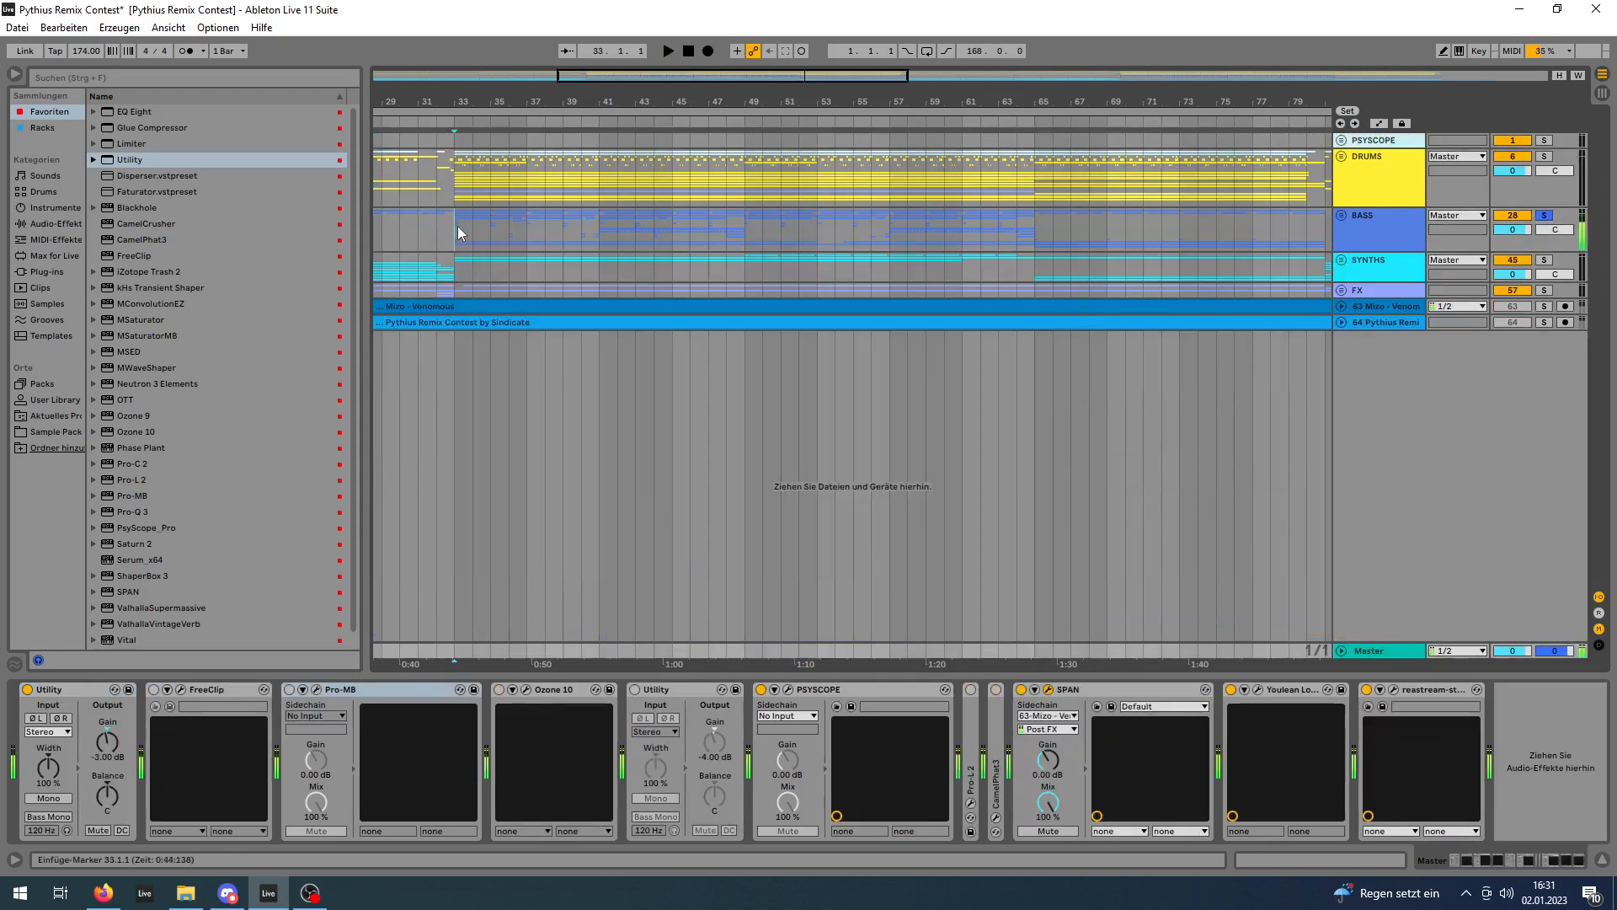
pyautogui.press('space')
pyautogui.click(1542, 217)
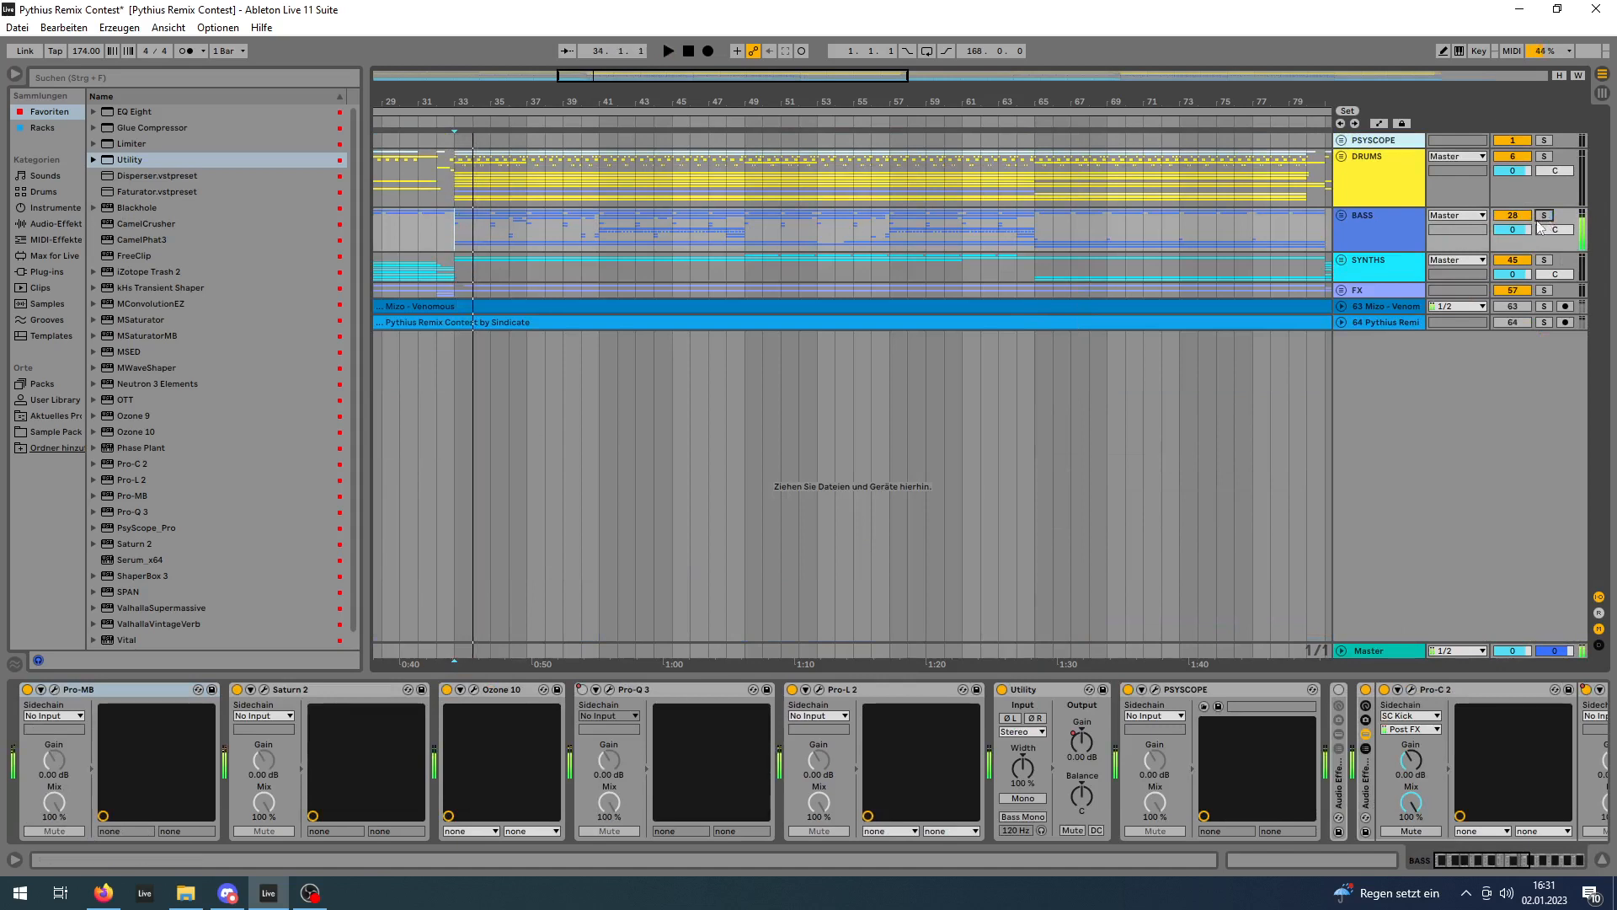
pyautogui.click(55, 691)
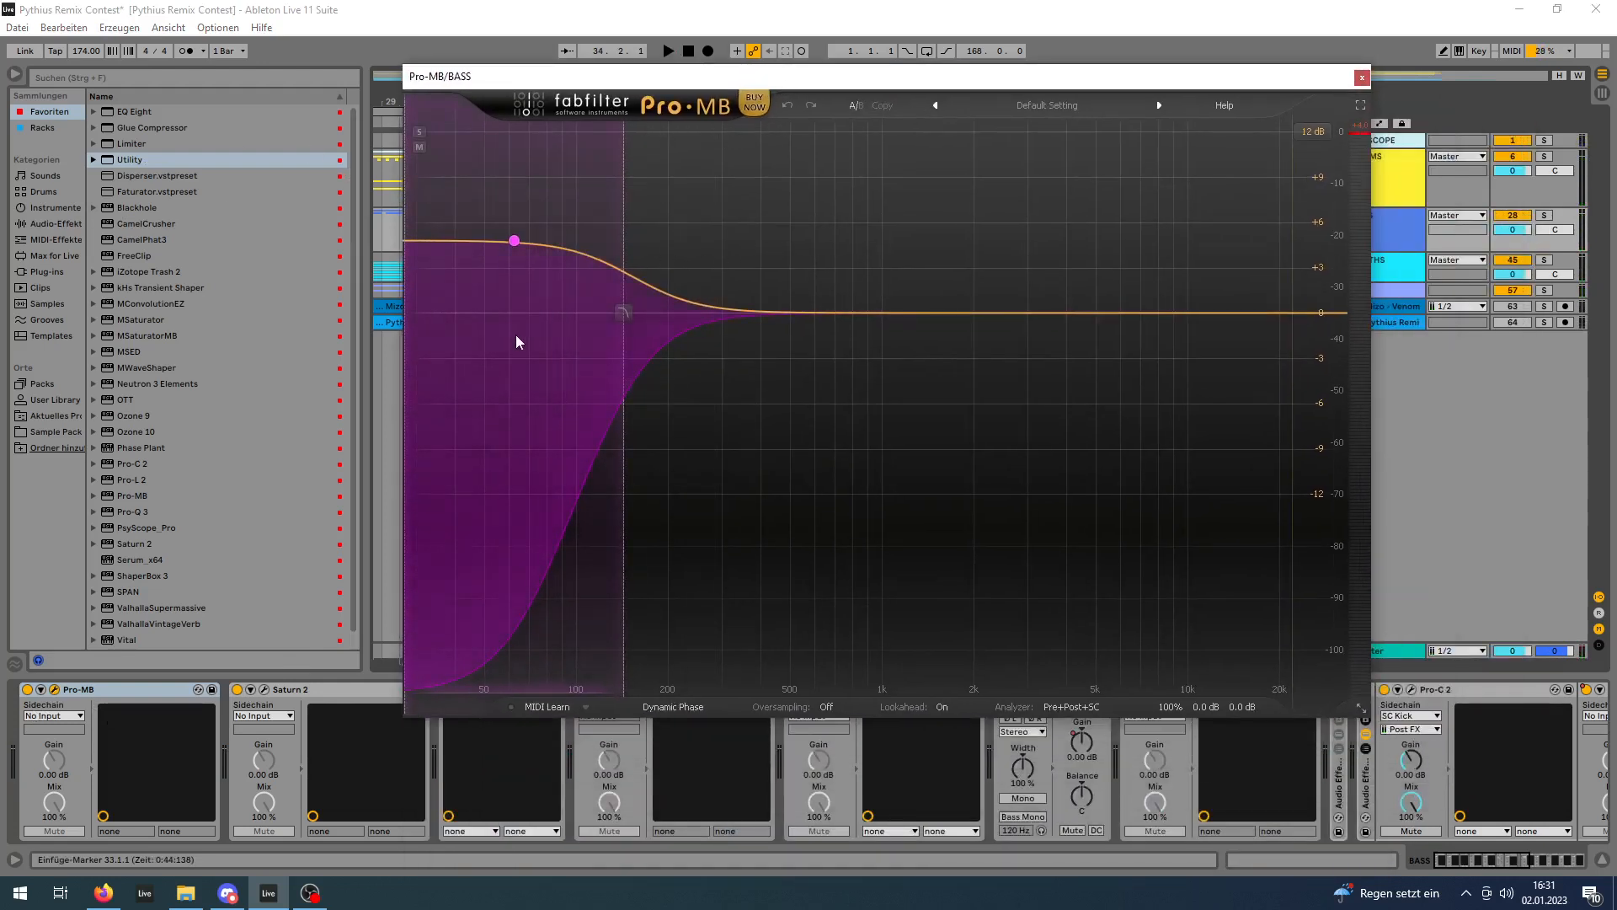
# Show the Master track's effect chain, close the BASS group's Pro-MB window and select the first Utility on the Master.
pyautogui.click(1404, 656)
pyautogui.click(1358, 76)
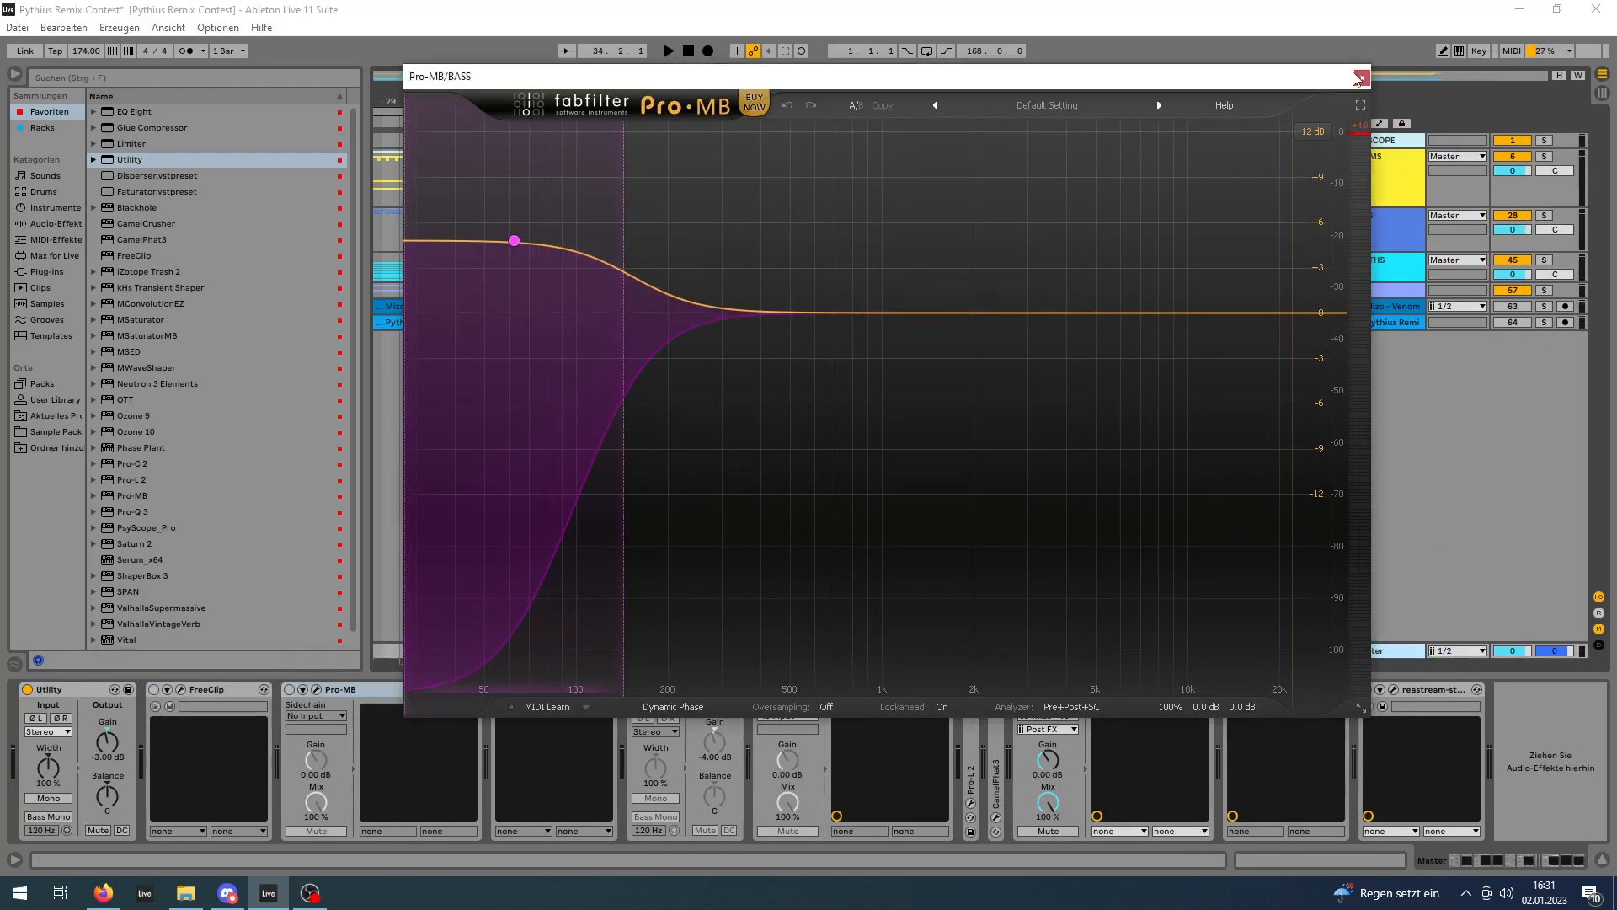
pyautogui.click(1360, 77)
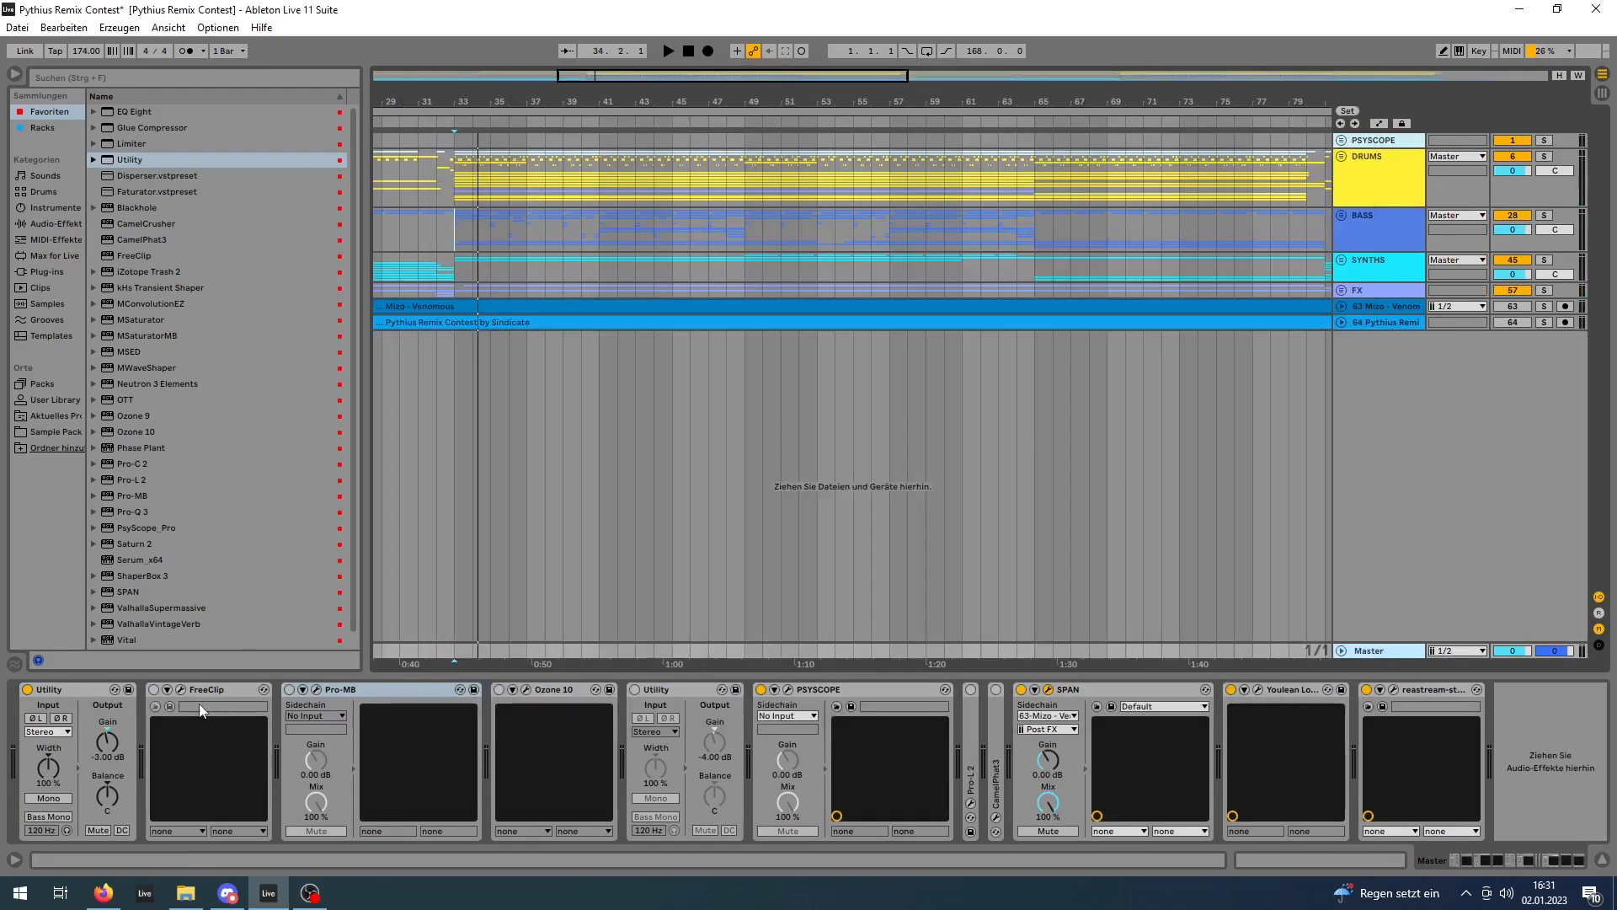
pyautogui.click(77, 689)
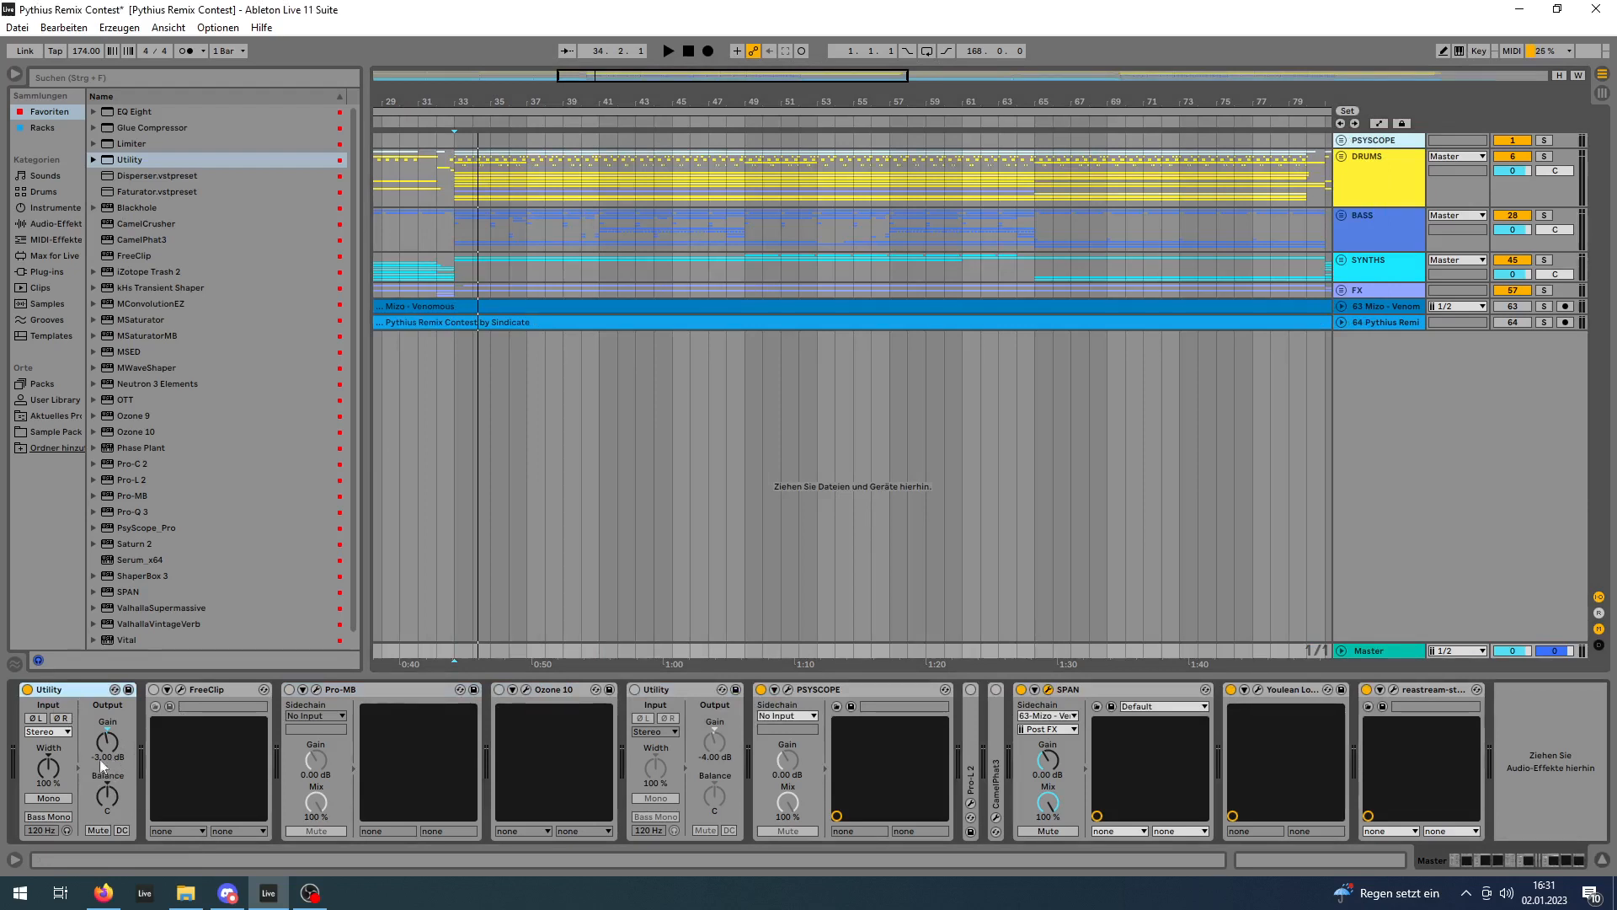
# Turn on FreeClip on the Master and check its clipping during playback from bar 33.
pyautogui.click(154, 689)
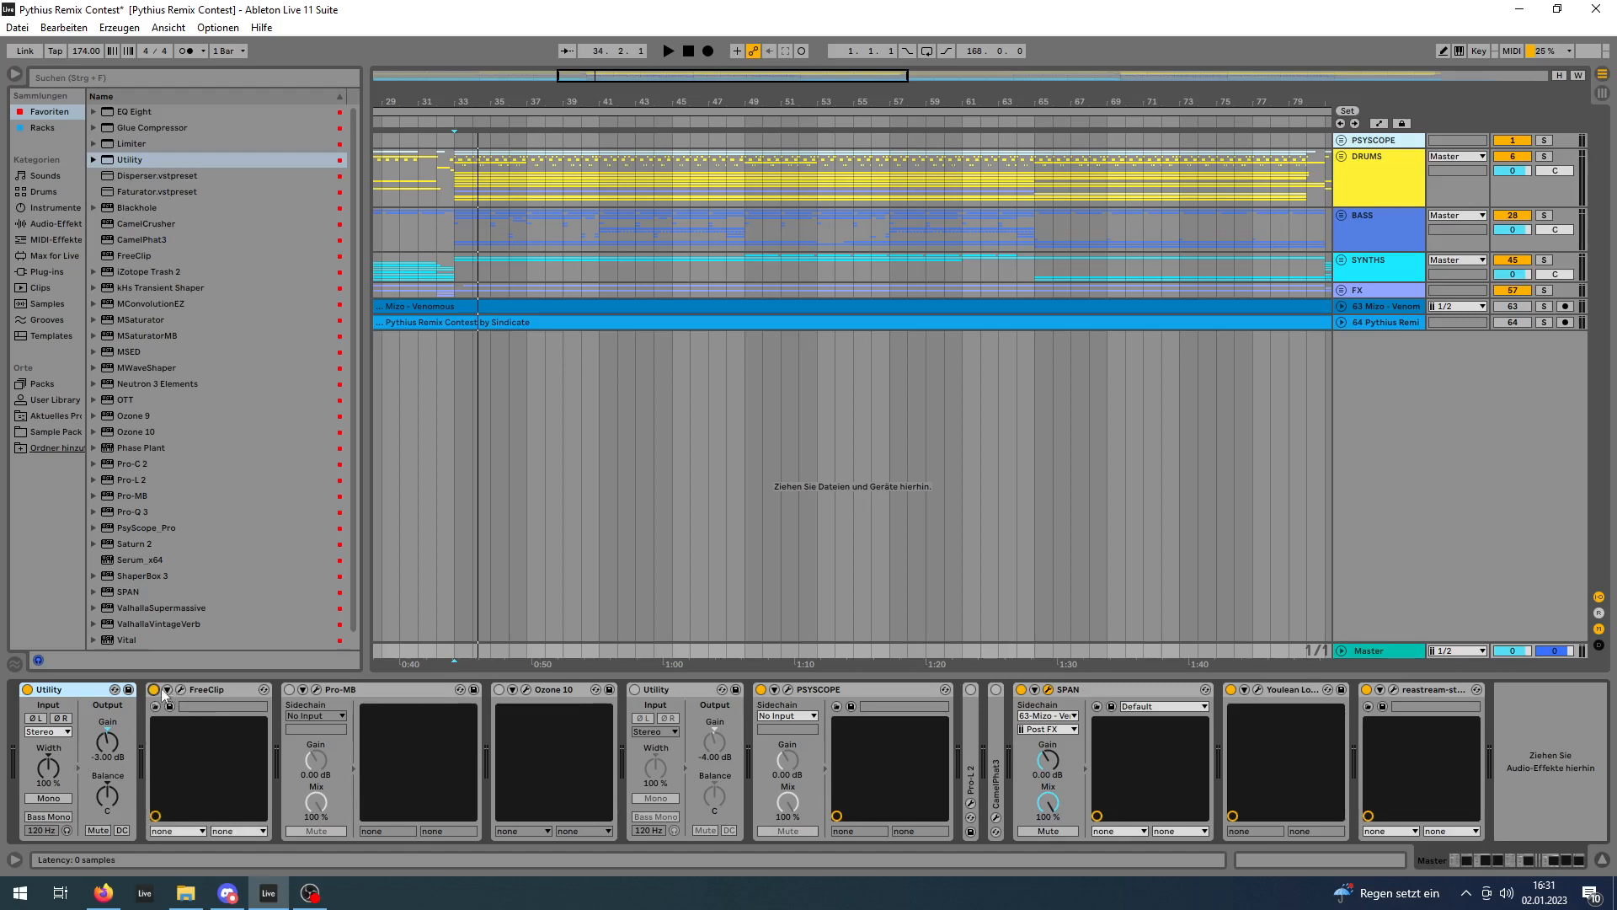
pyautogui.click(180, 689)
pyautogui.press('space')
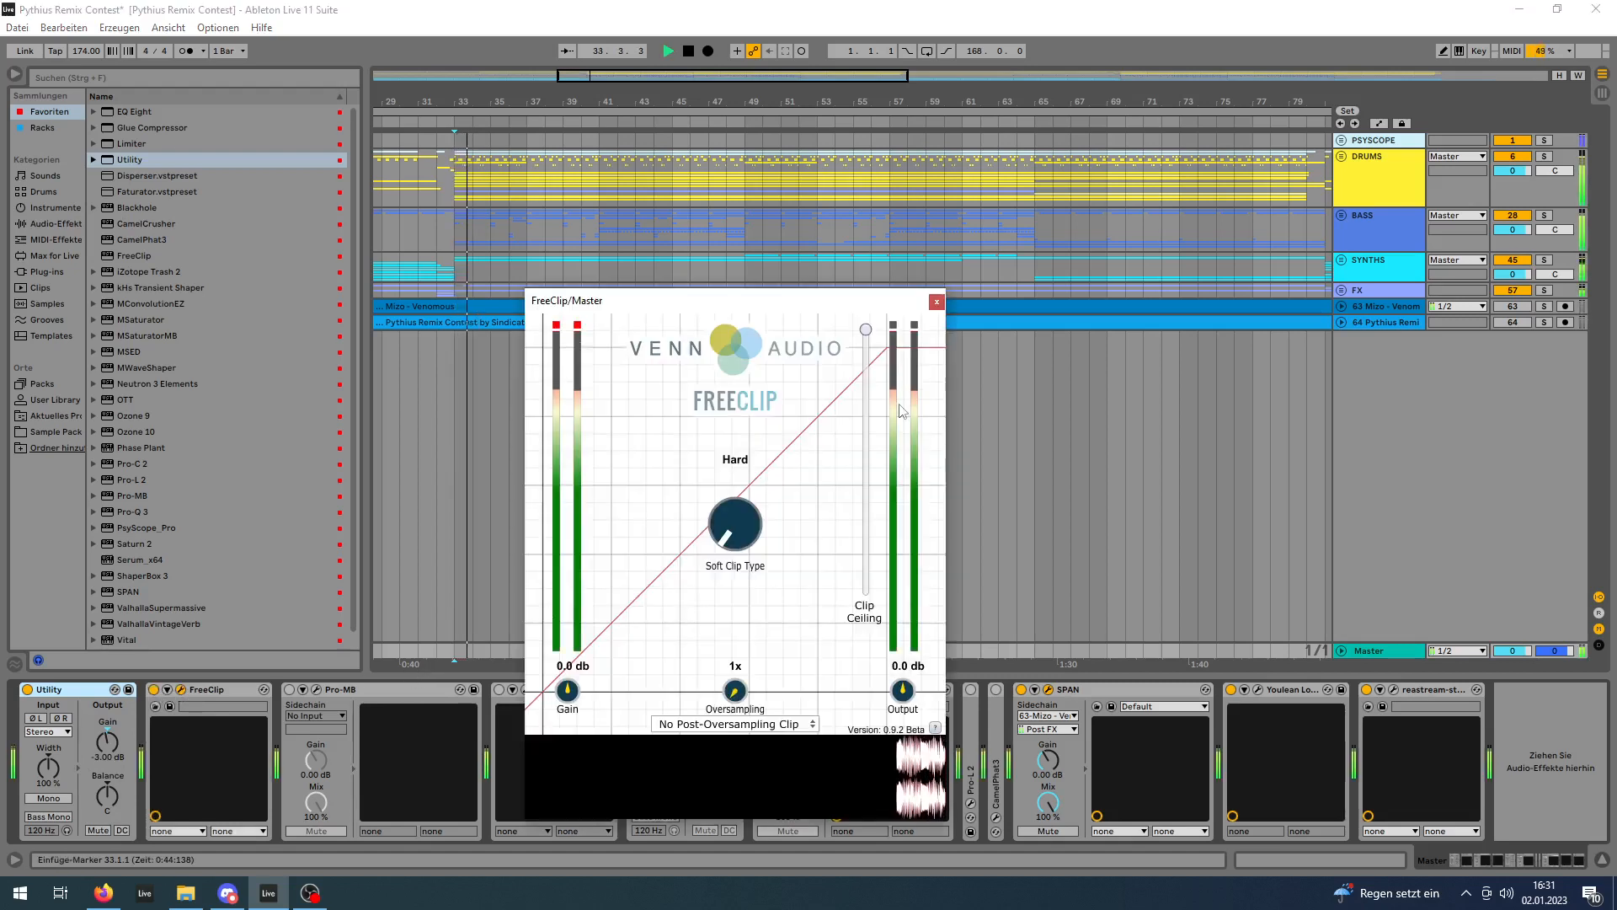
pyautogui.click(936, 301)
pyautogui.press('space')
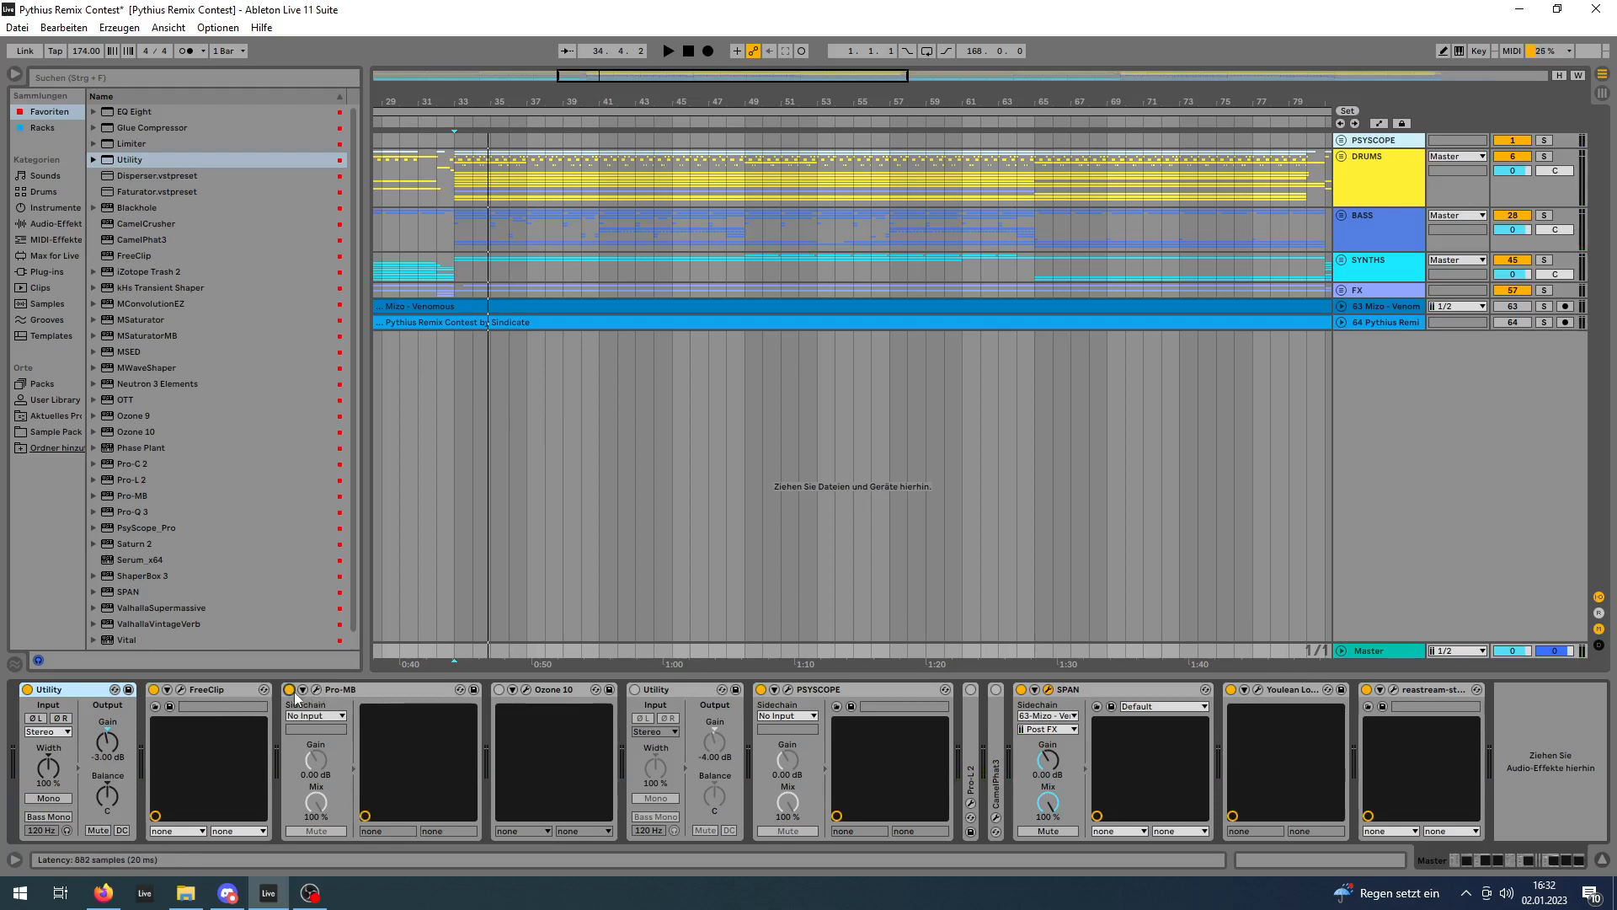
# Turn on and open the Master's Pro-MB, and examine band 1's range, attack, release, ratio, knee and lookahead settings.
pyautogui.click(318, 689)
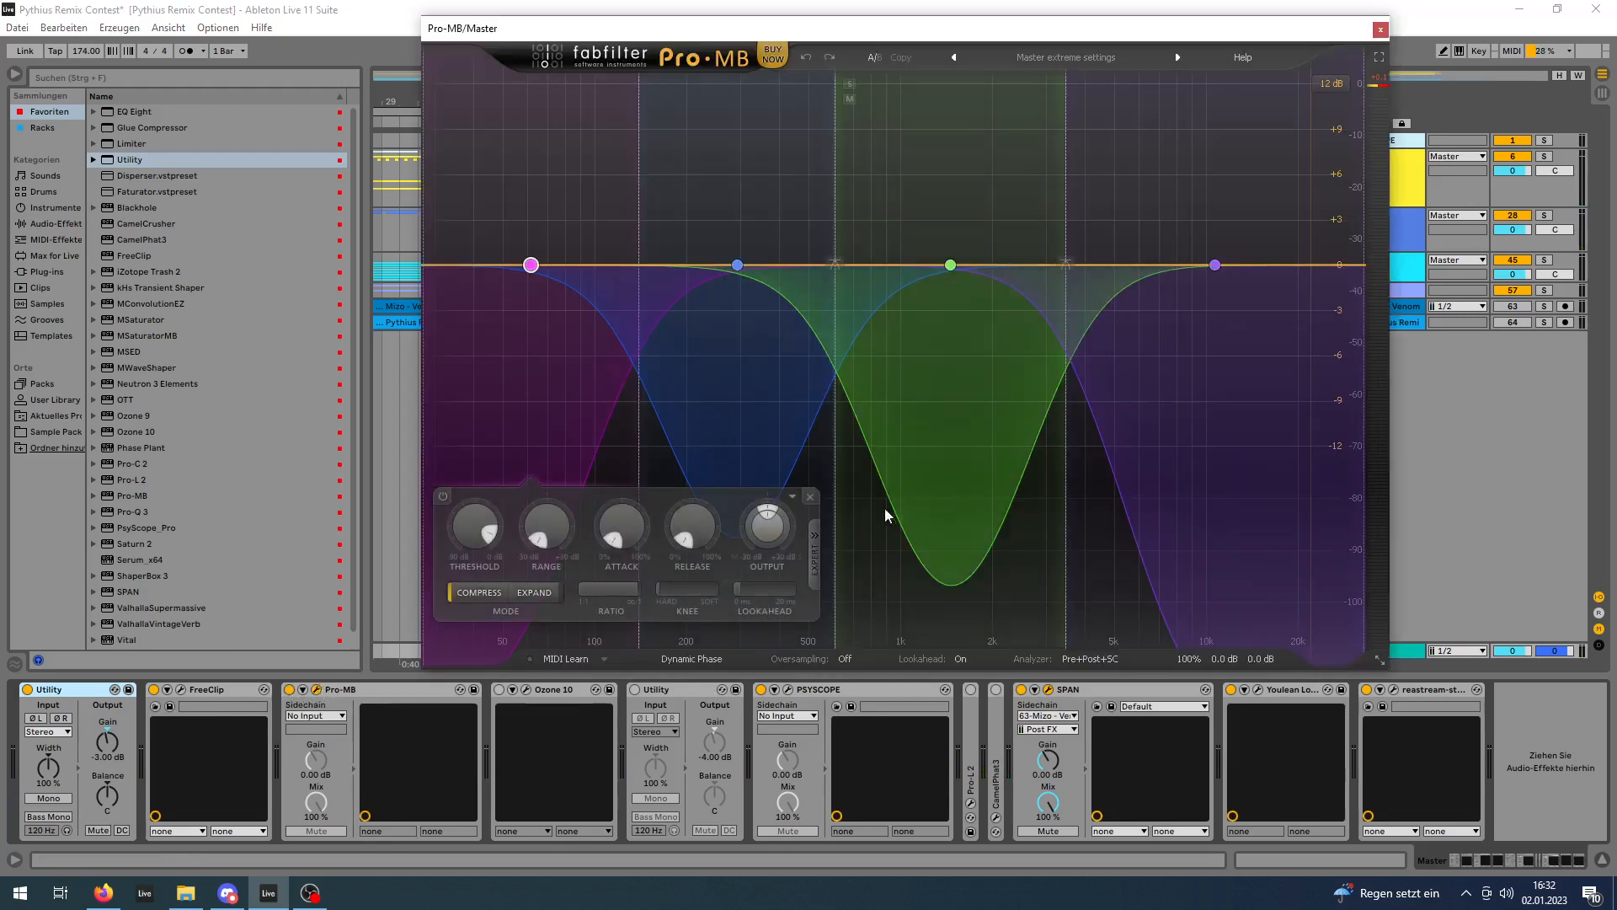
pyautogui.moveTo(955, 26); pyautogui.dragTo(836, 55)
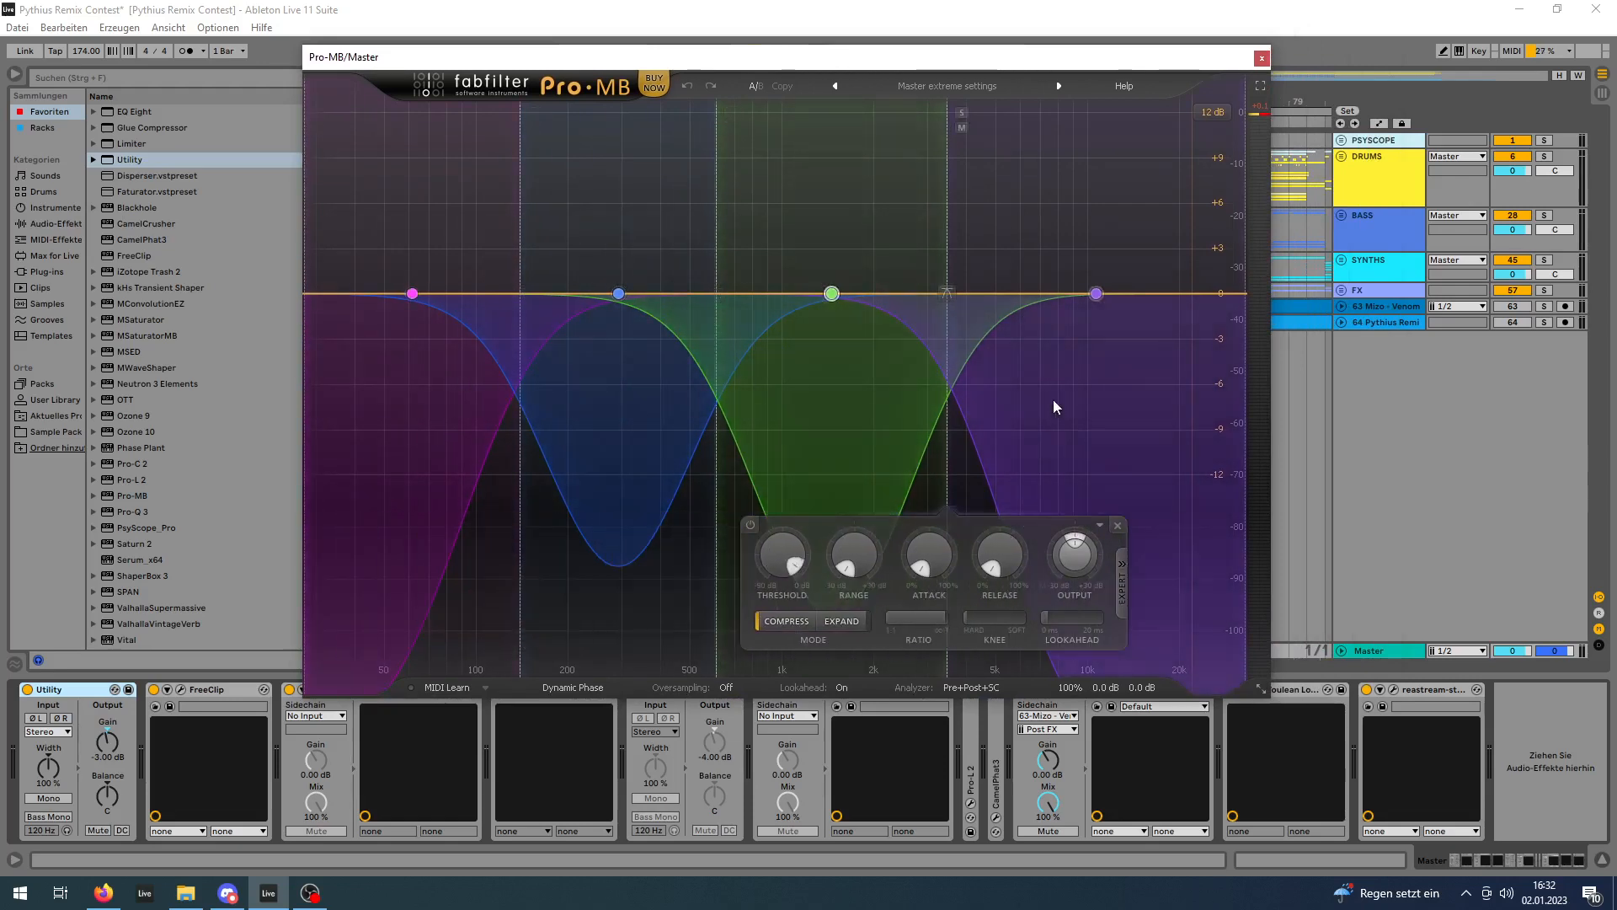
pyautogui.press('space')
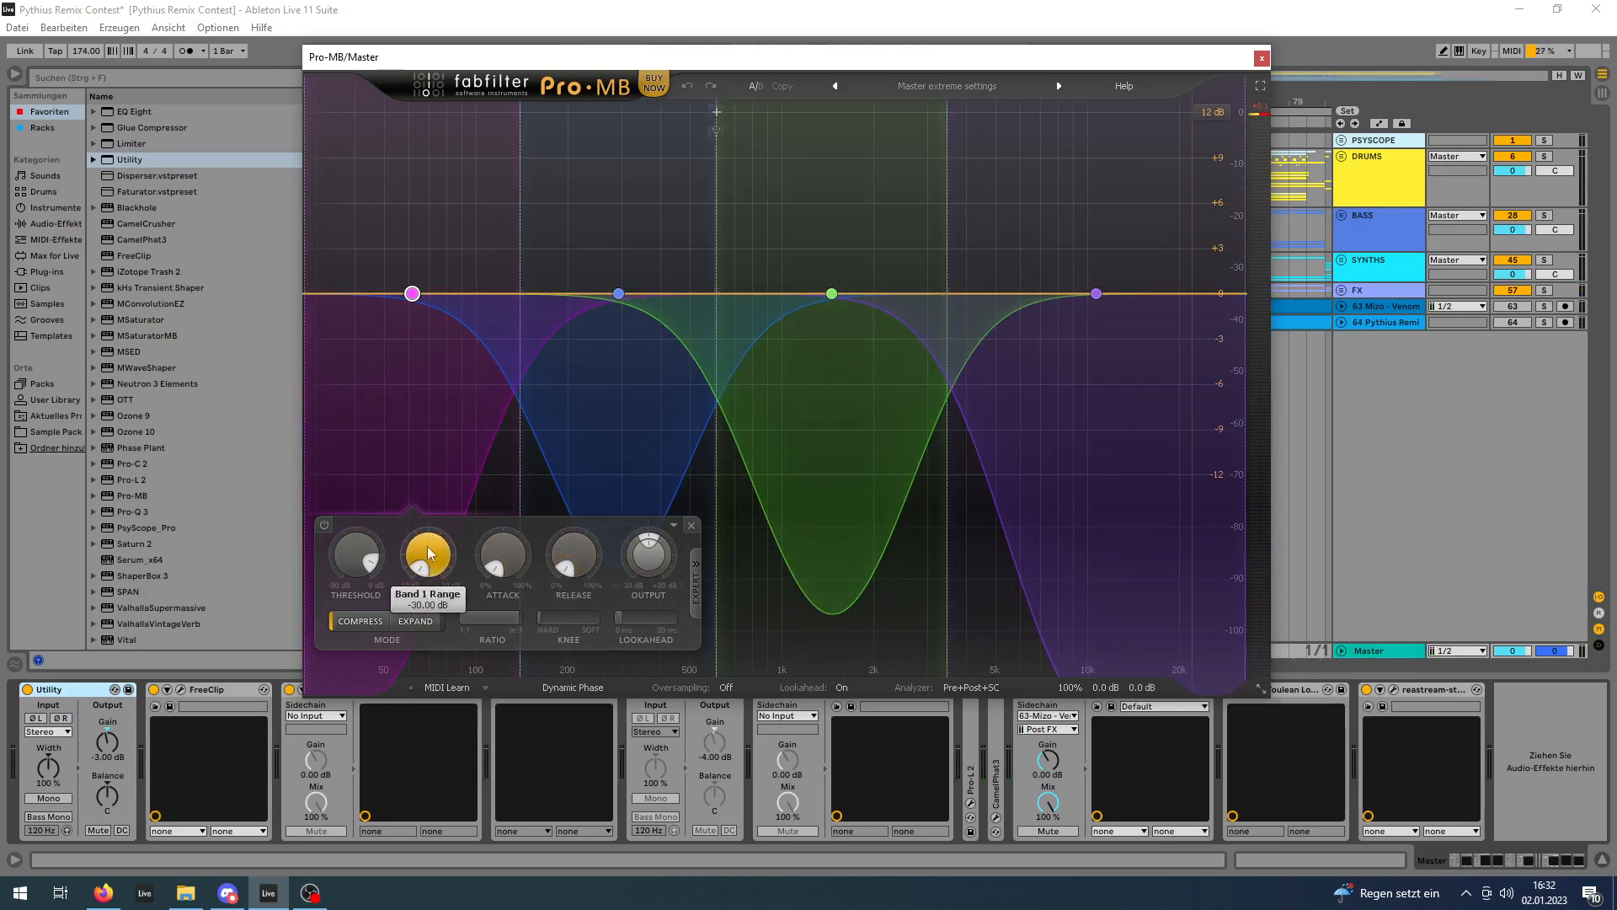
pyautogui.moveTo(506, 560)
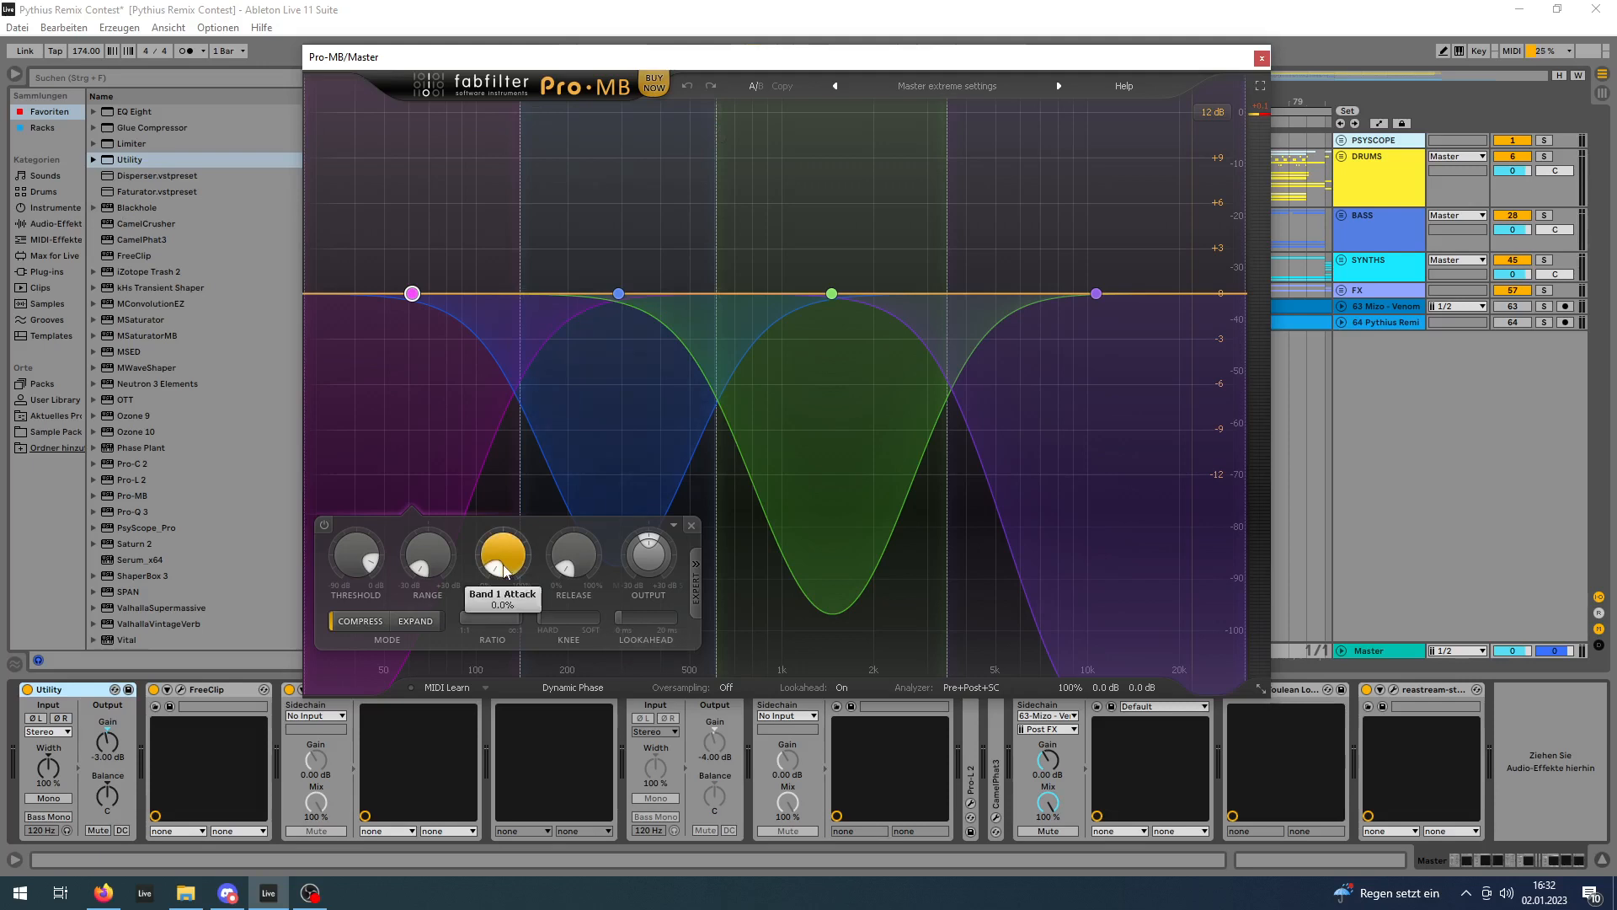
pyautogui.moveTo(590, 573)
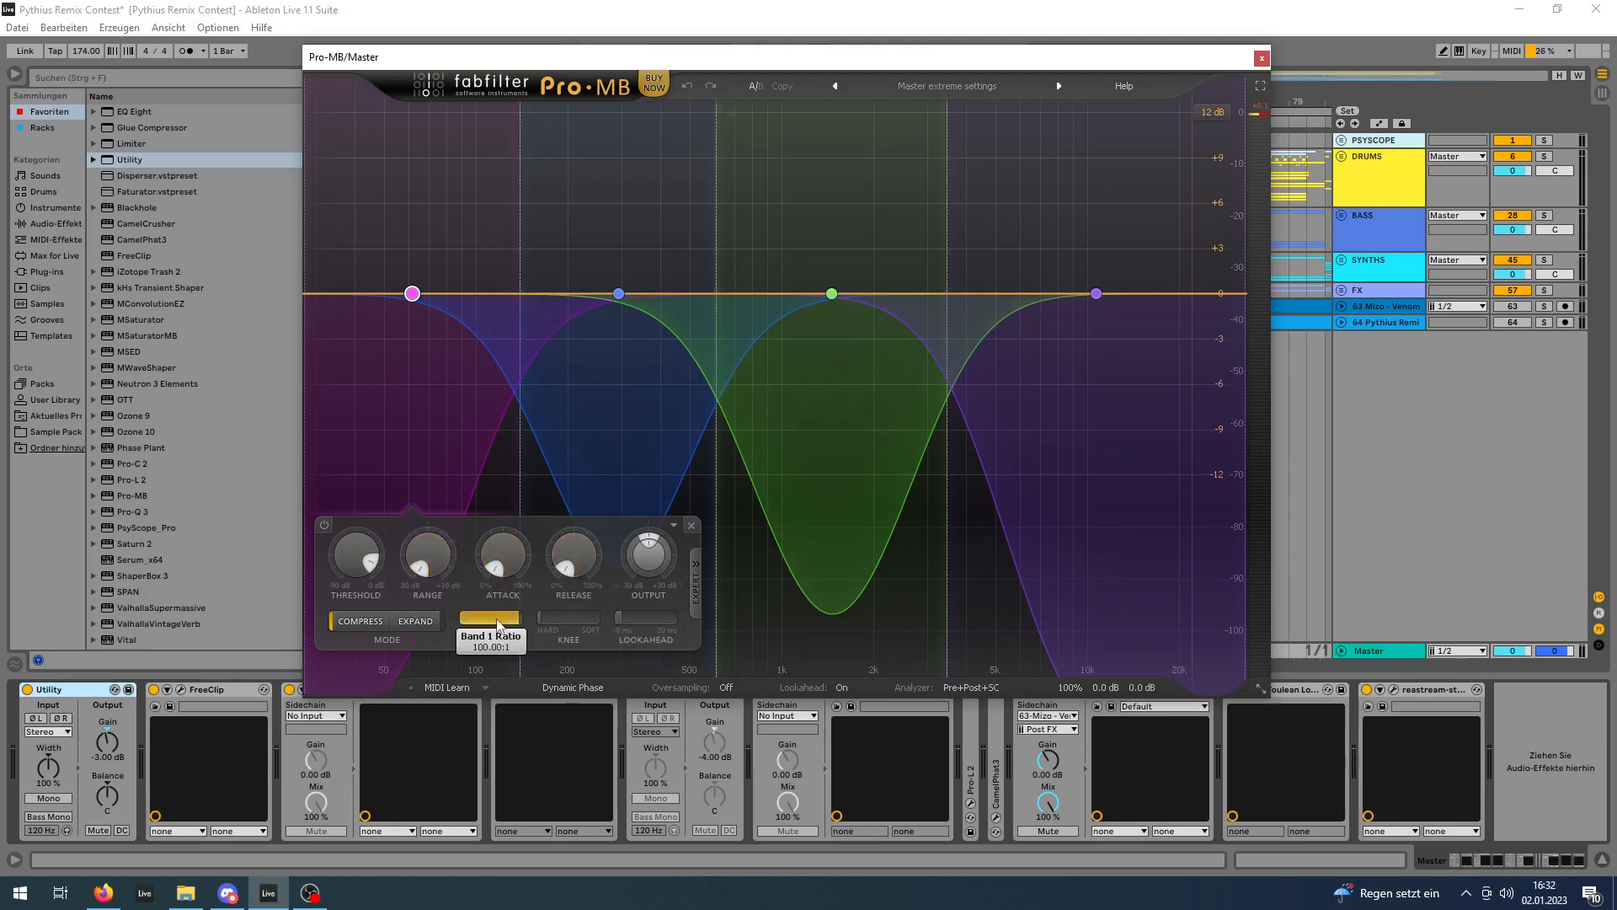
pyautogui.moveTo(572, 629)
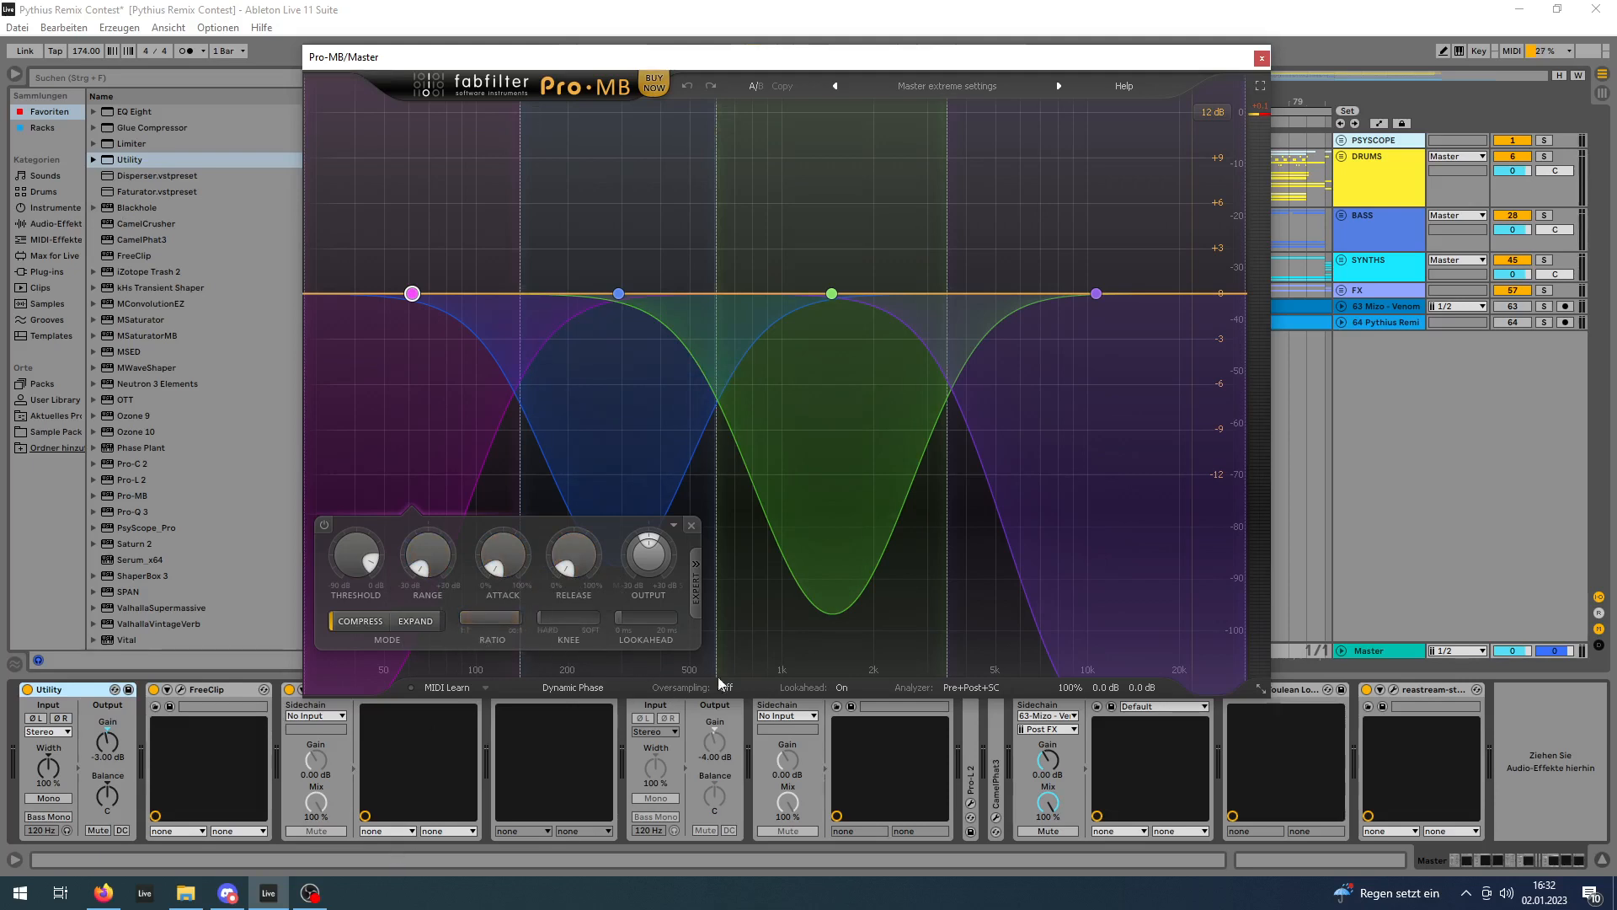
pyautogui.moveTo(645, 621)
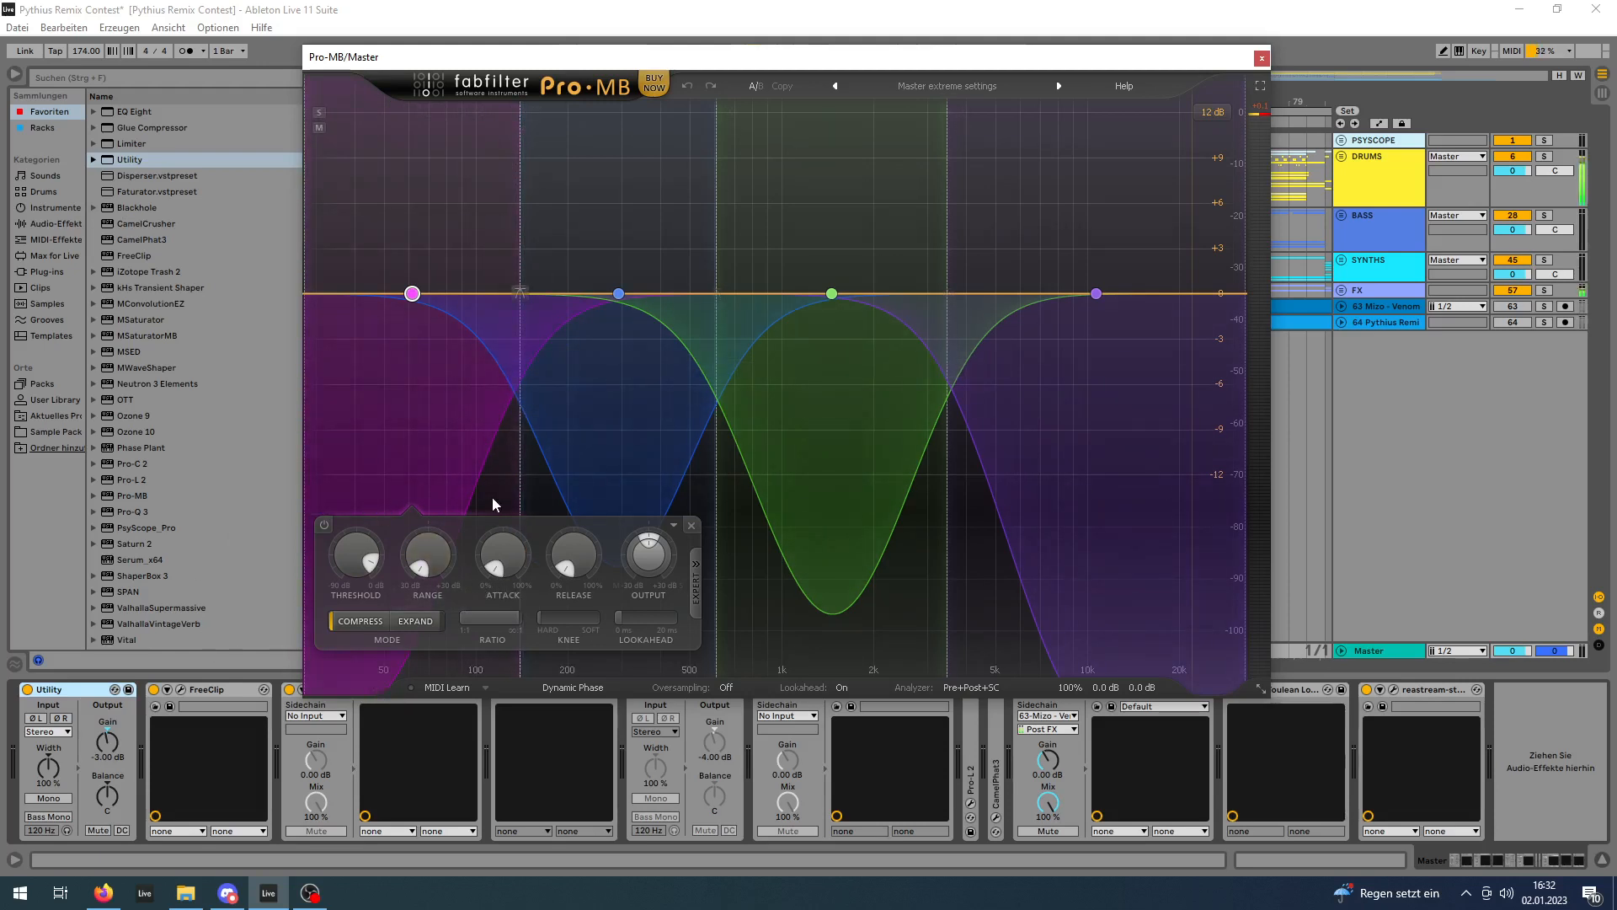
# Play the track from bar 33 to watch the Master's Pro-MB at work, and close its window.
pyautogui.press('space')
pyautogui.moveTo(582, 57); pyautogui.dragTo(812, 60)
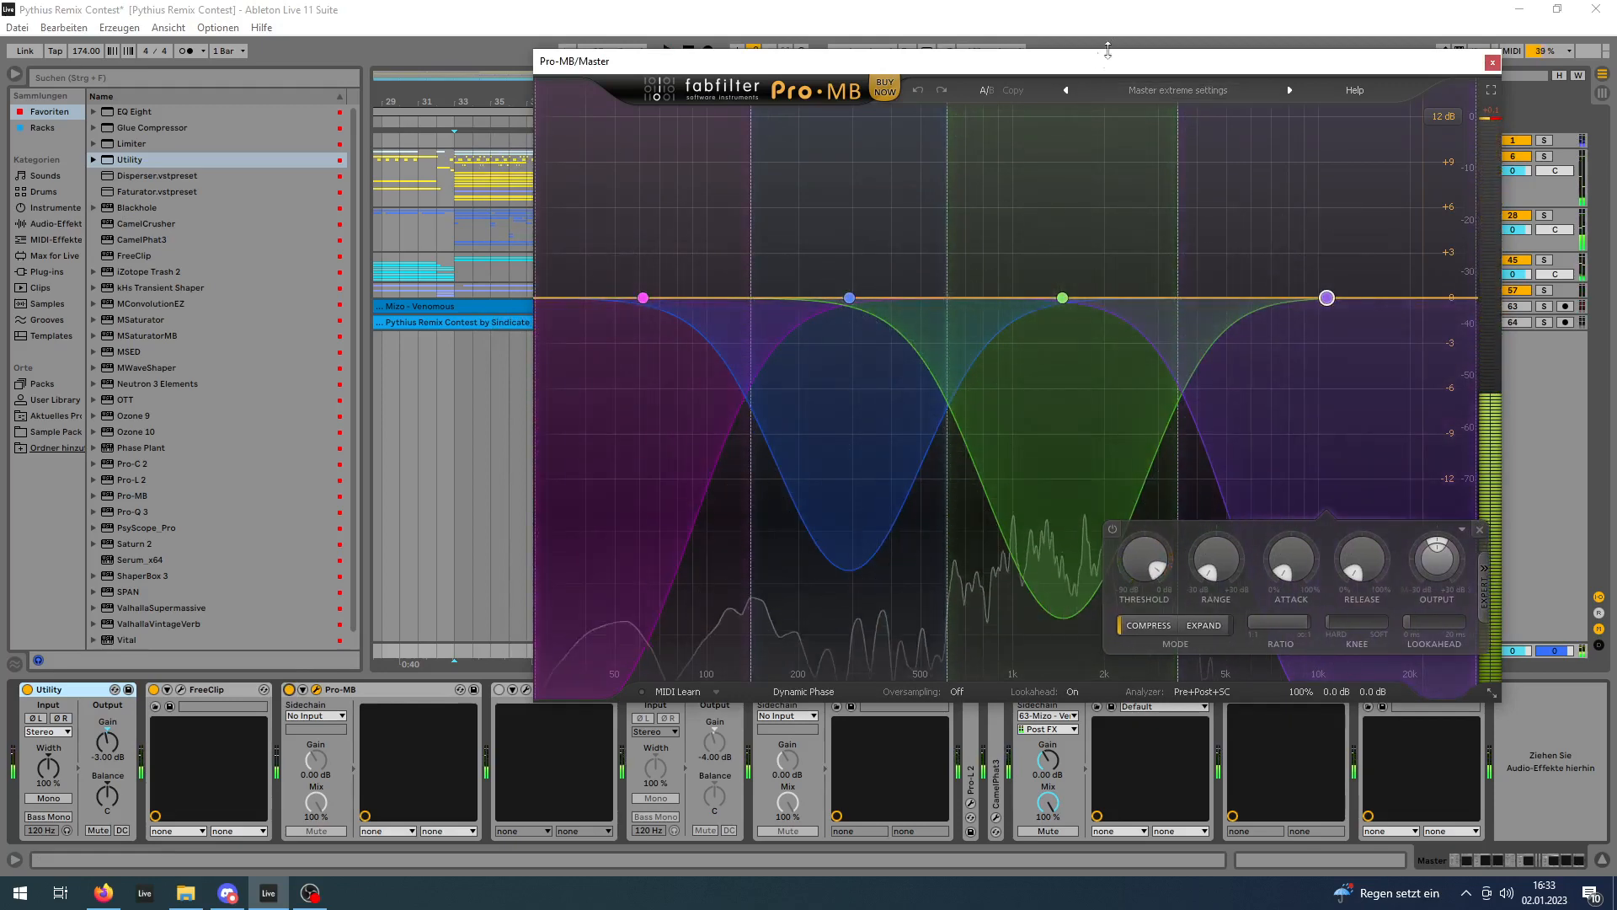
pyautogui.moveTo(1052, 61); pyautogui.dragTo(887, 111)
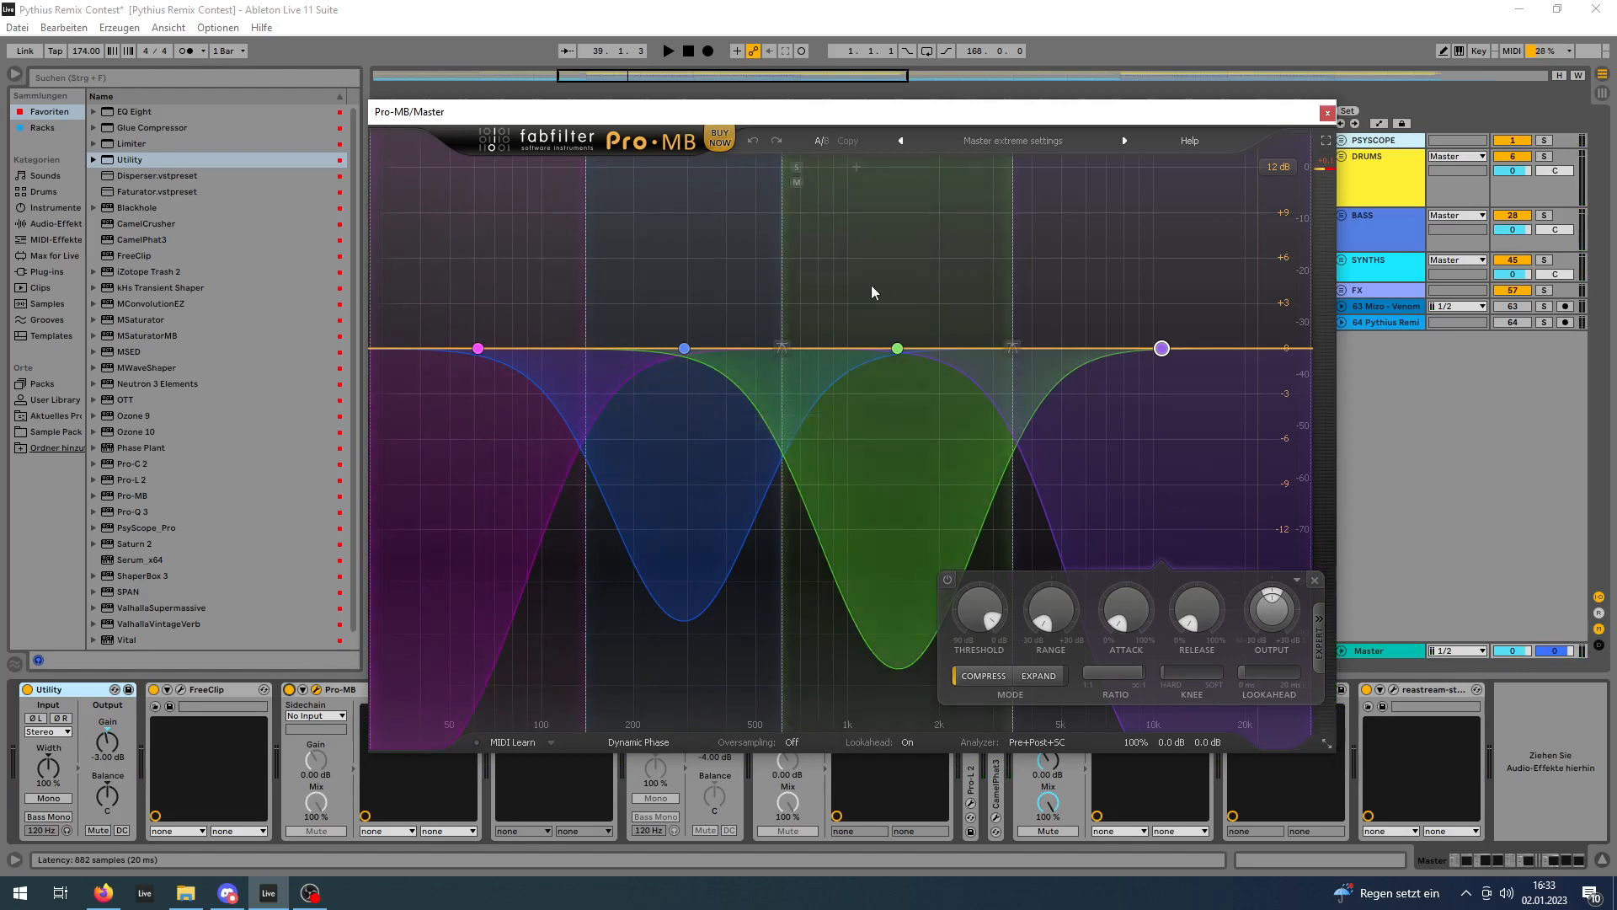
pyautogui.moveTo(1137, 112); pyautogui.dragTo(1093, 100)
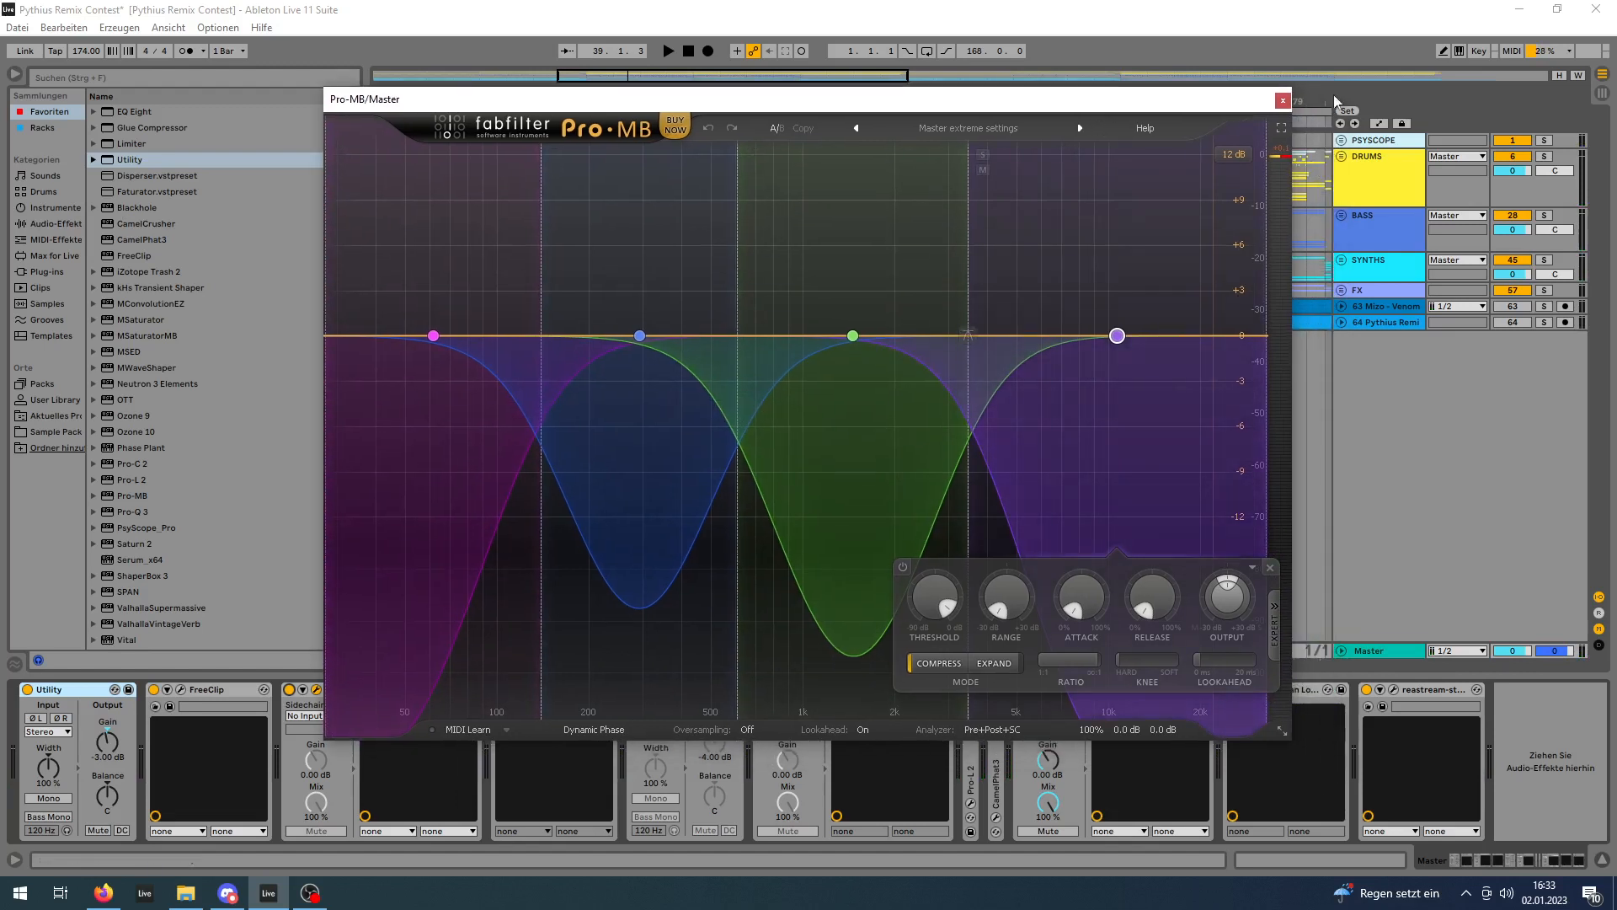
pyautogui.click(1283, 100)
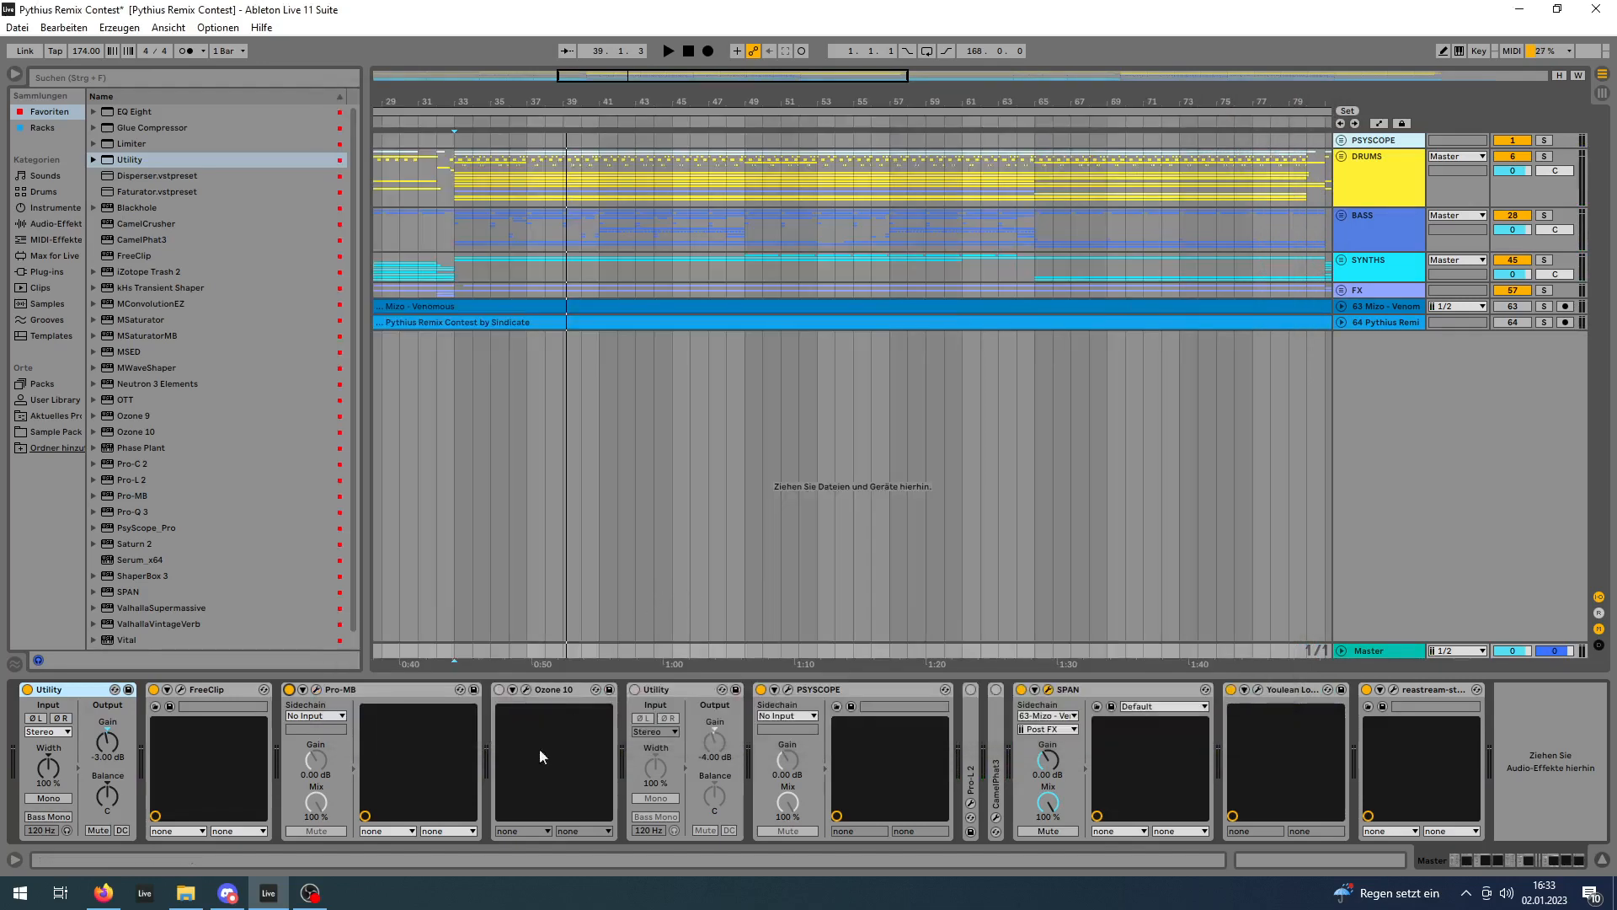
# Turn on Ozone 10 on the Master, compare its Maximizer off and on during playback, and bypass the Maximizer and Imager.
pyautogui.click(499, 689)
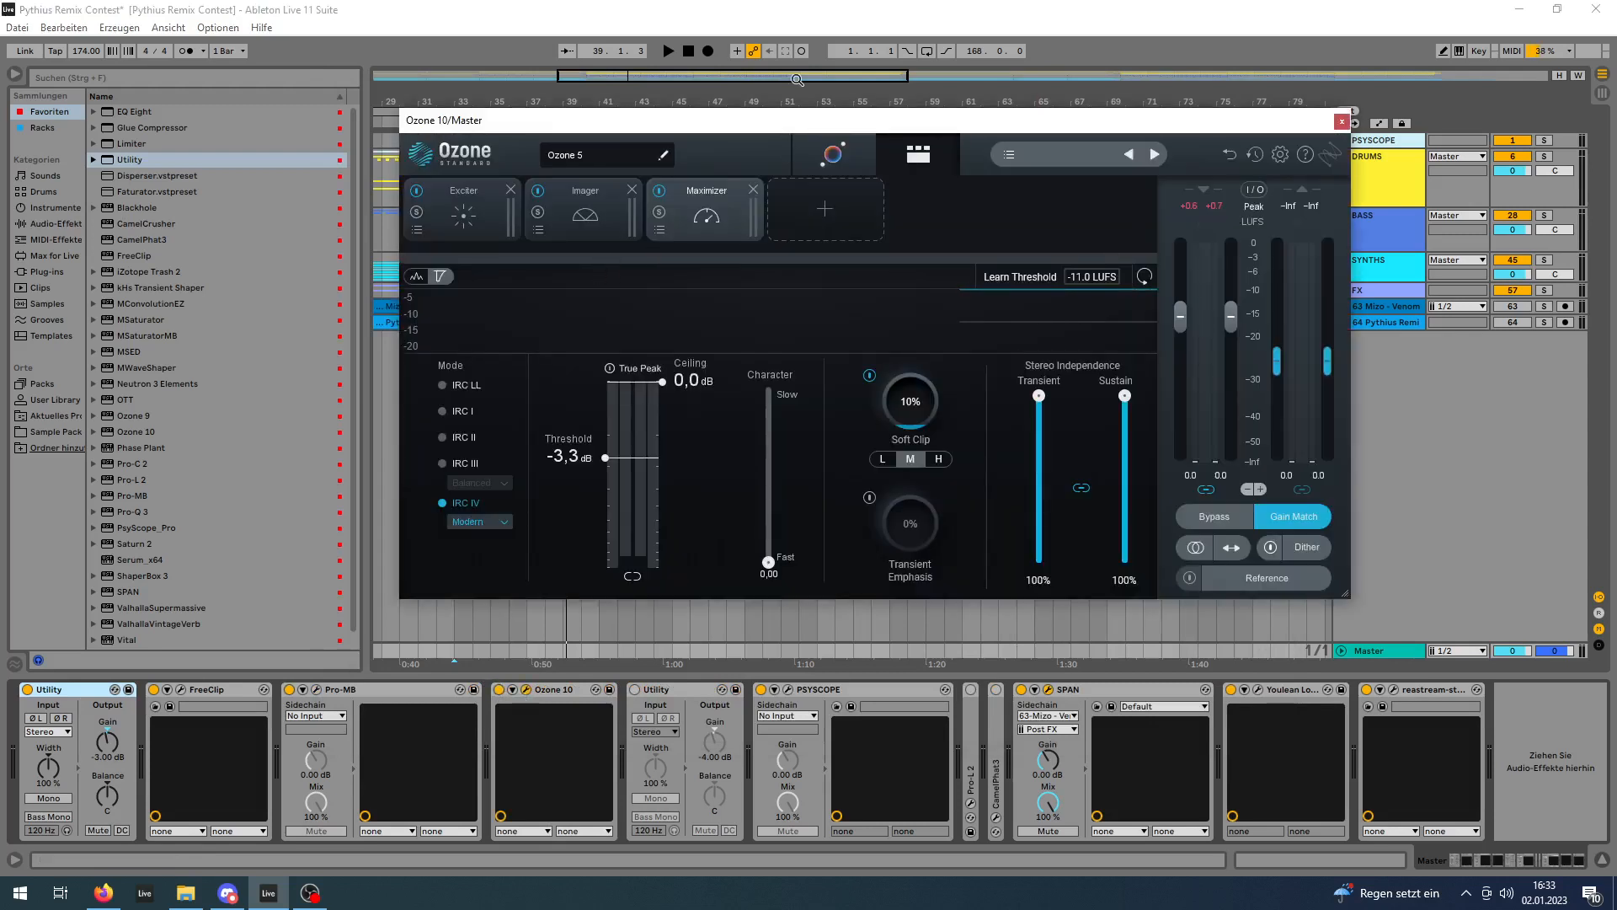
pyautogui.moveTo(748, 119); pyautogui.dragTo(690, 153)
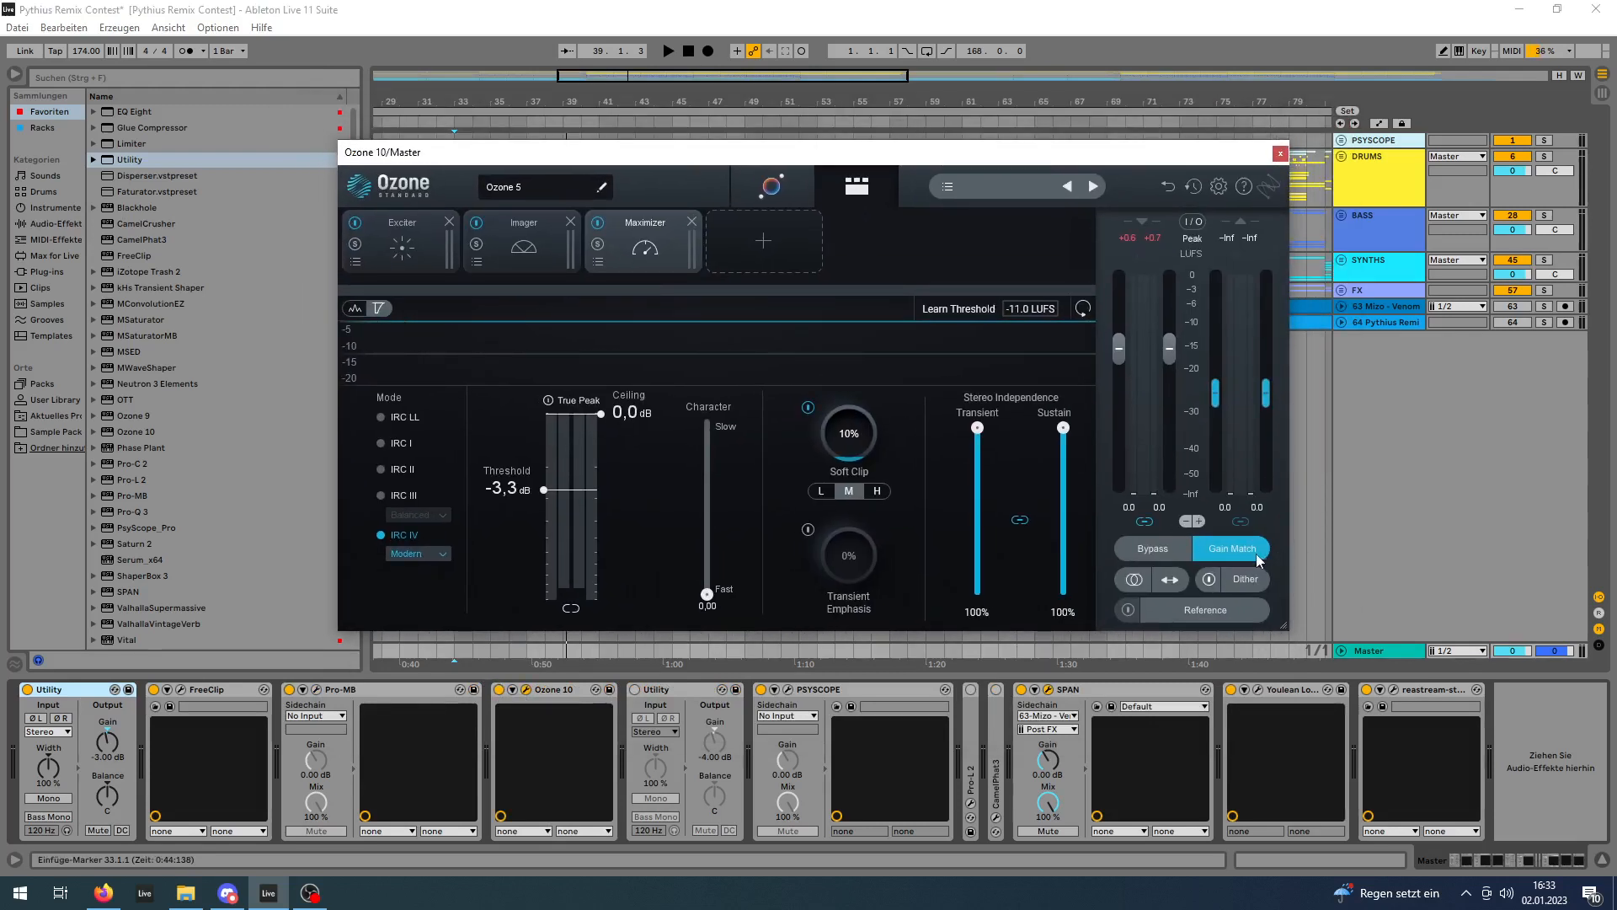
pyautogui.click(598, 223)
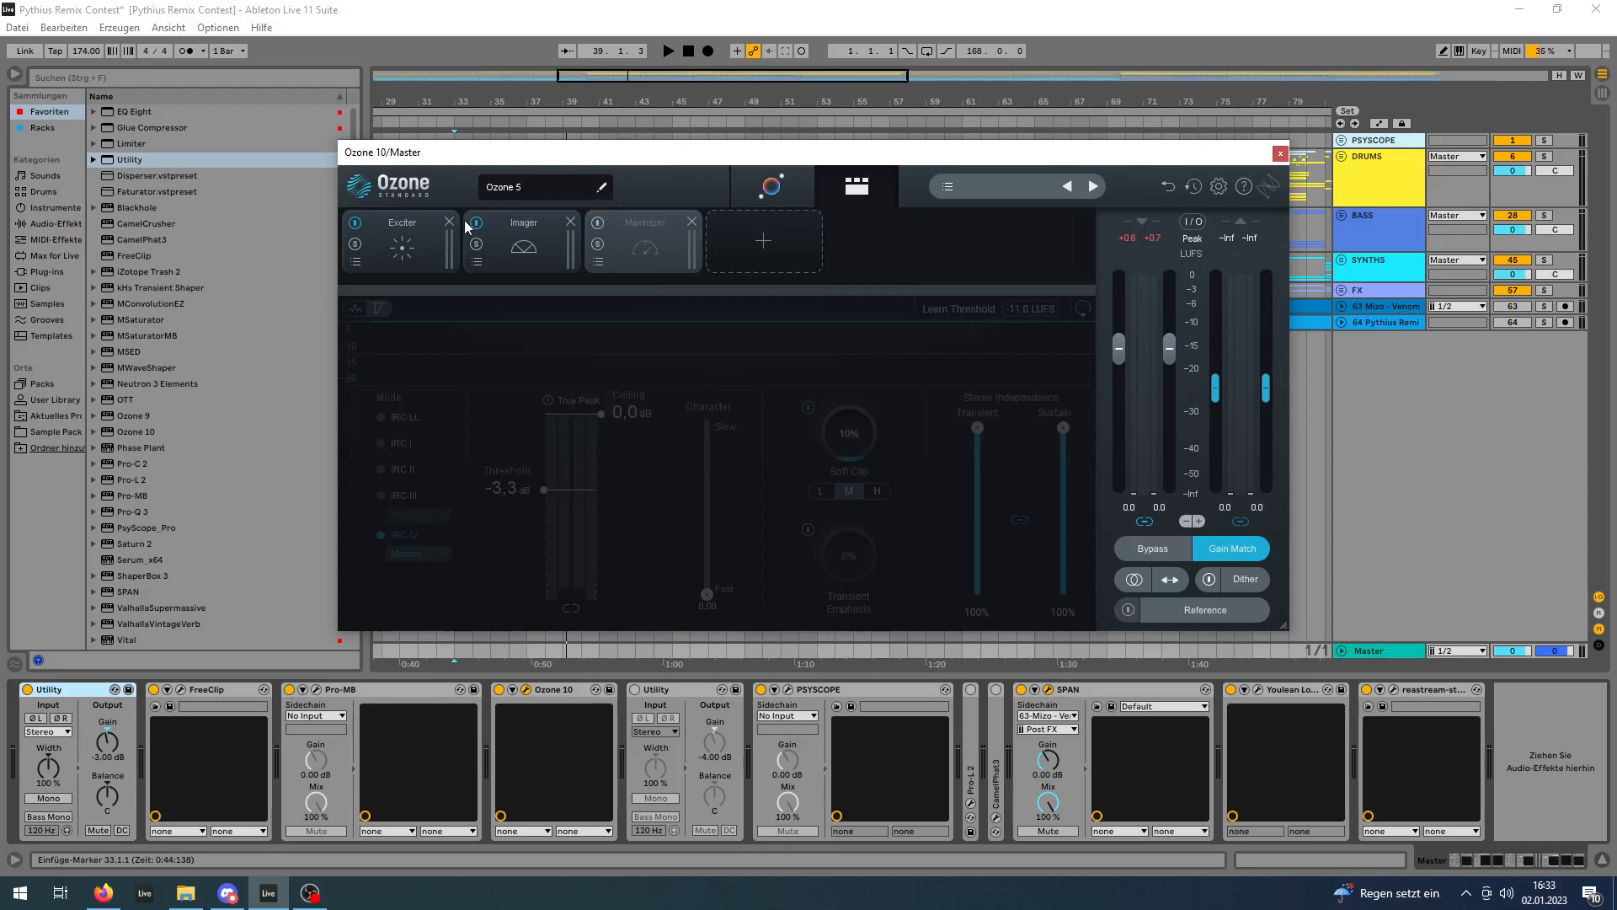
pyautogui.press('space')
pyautogui.click(598, 223)
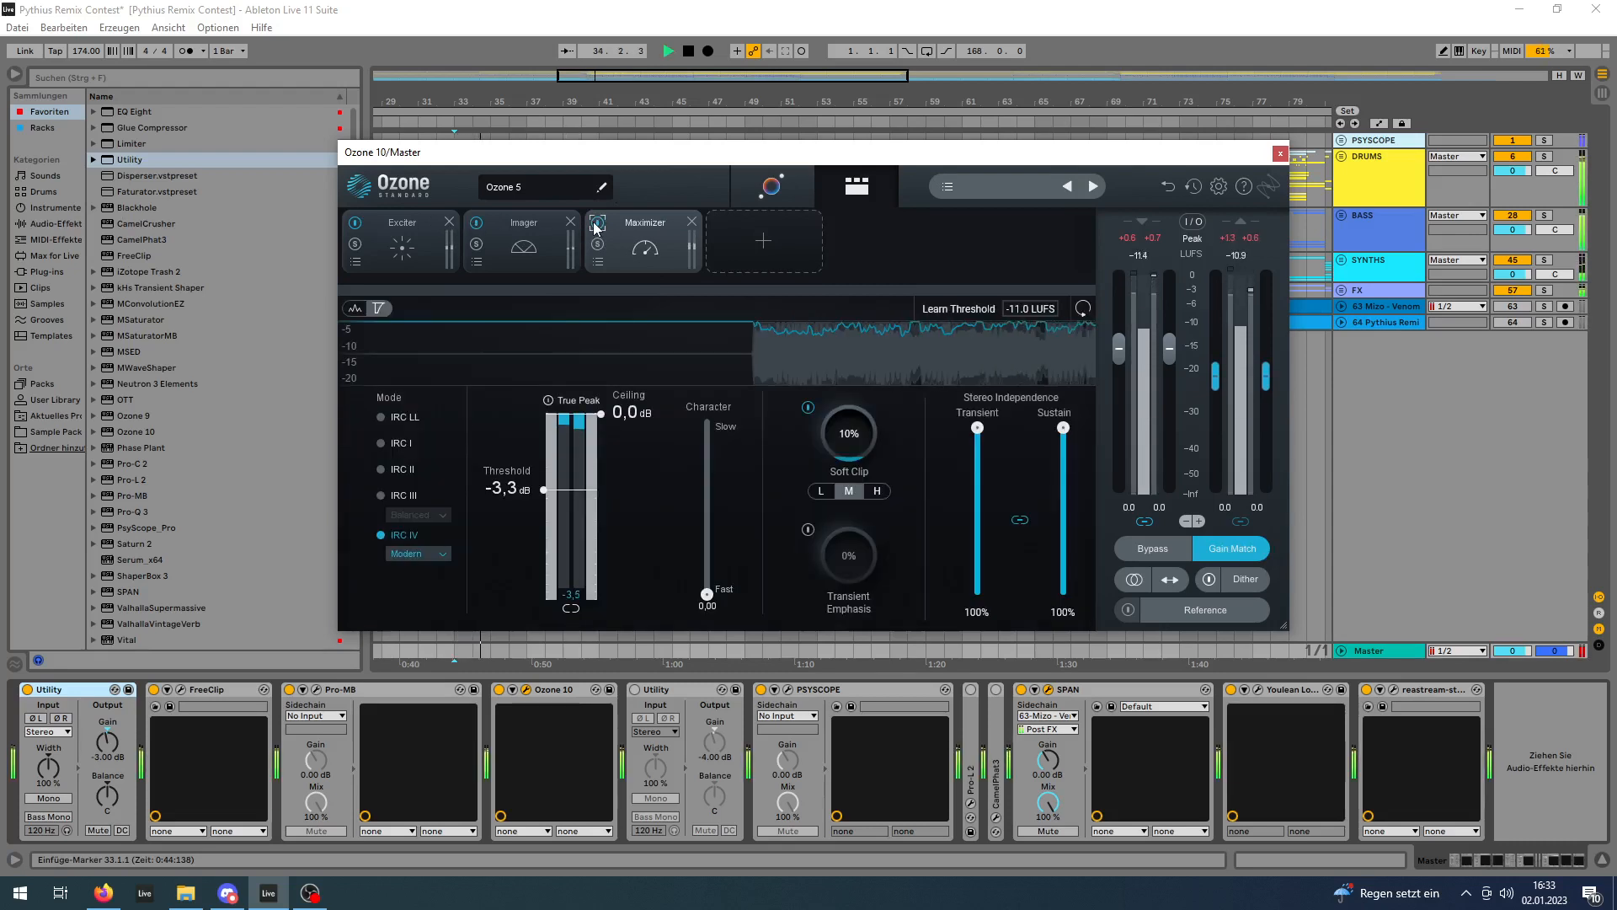
pyautogui.click(596, 226)
pyautogui.click(477, 225)
pyautogui.press('space')
# Show Ozone 10's Exciter settings and compare the module switched off and on again during playback from bar 33.
pyautogui.click(403, 234)
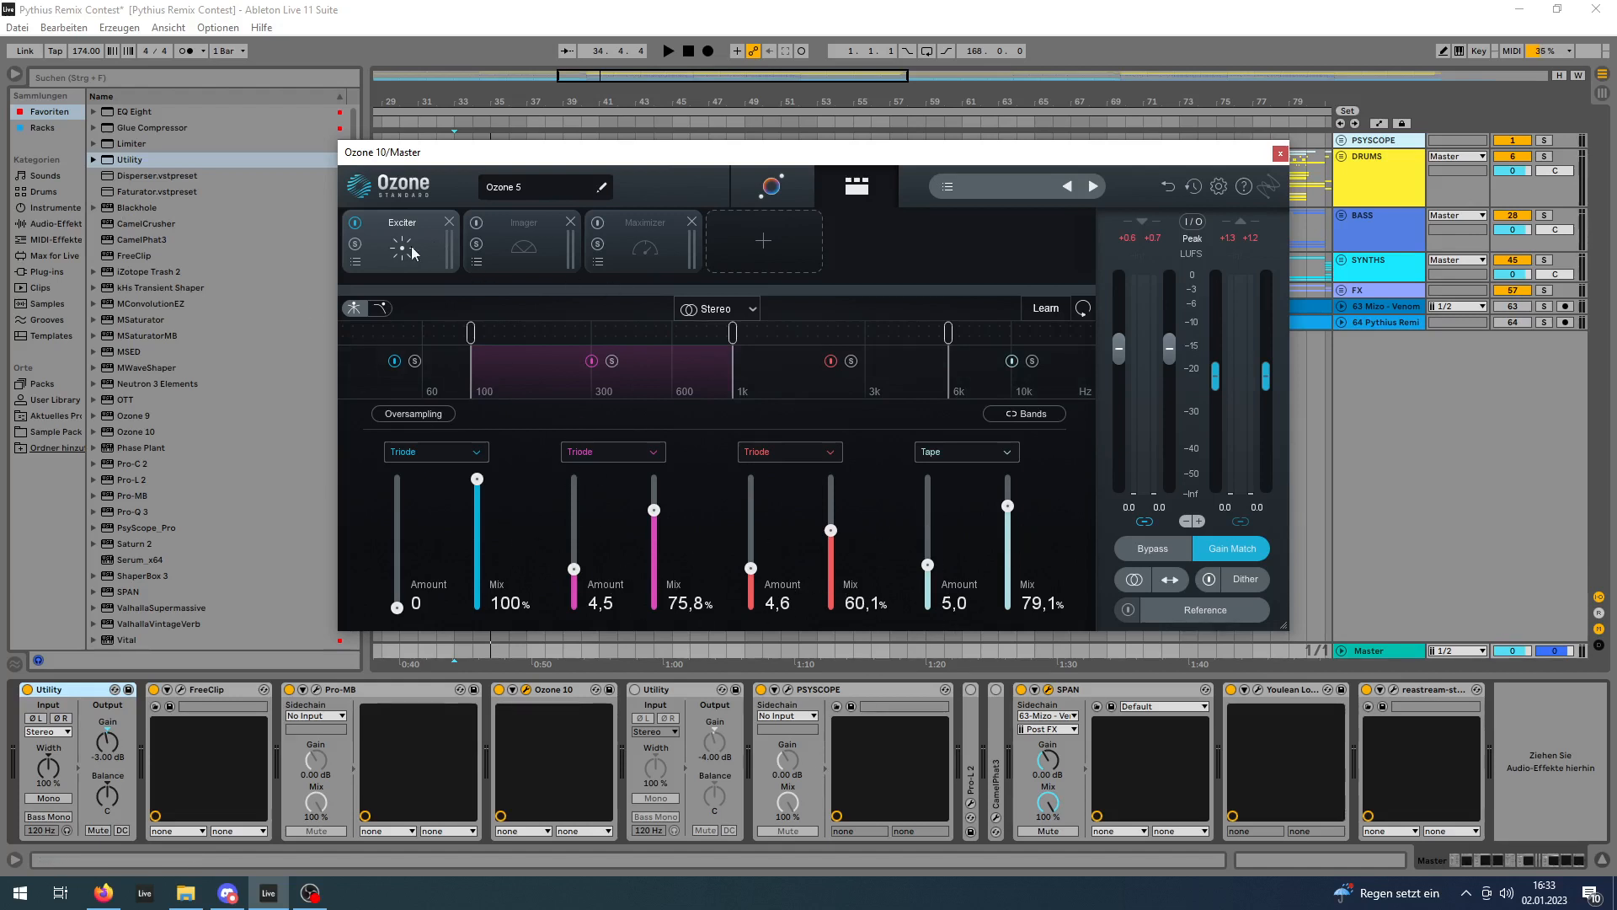
pyautogui.press('space')
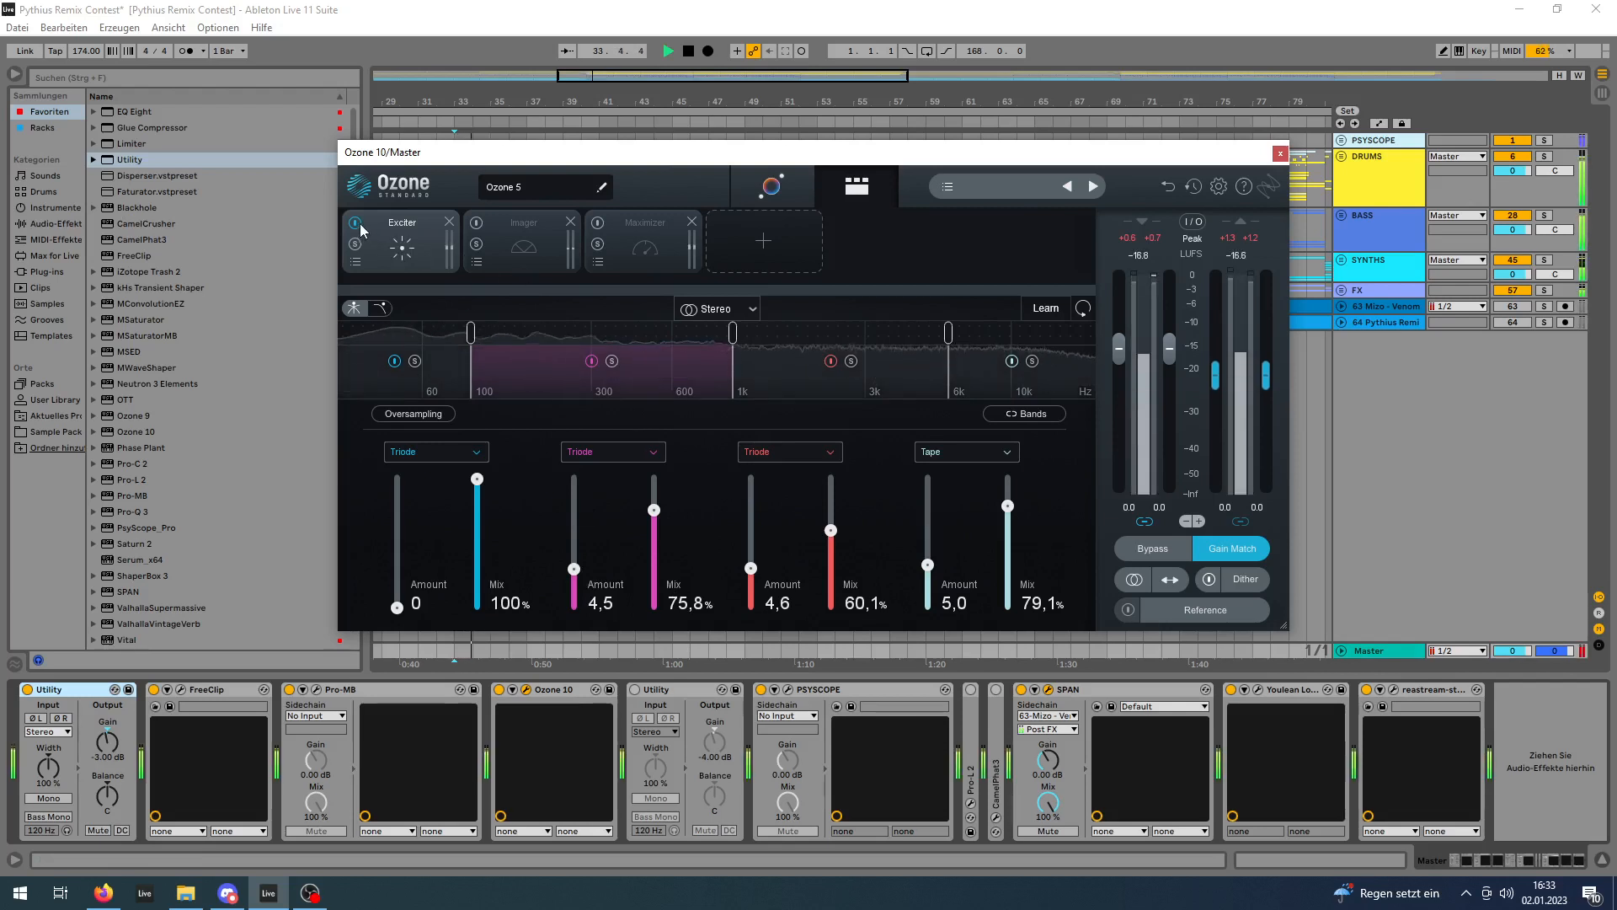
pyautogui.click(356, 224)
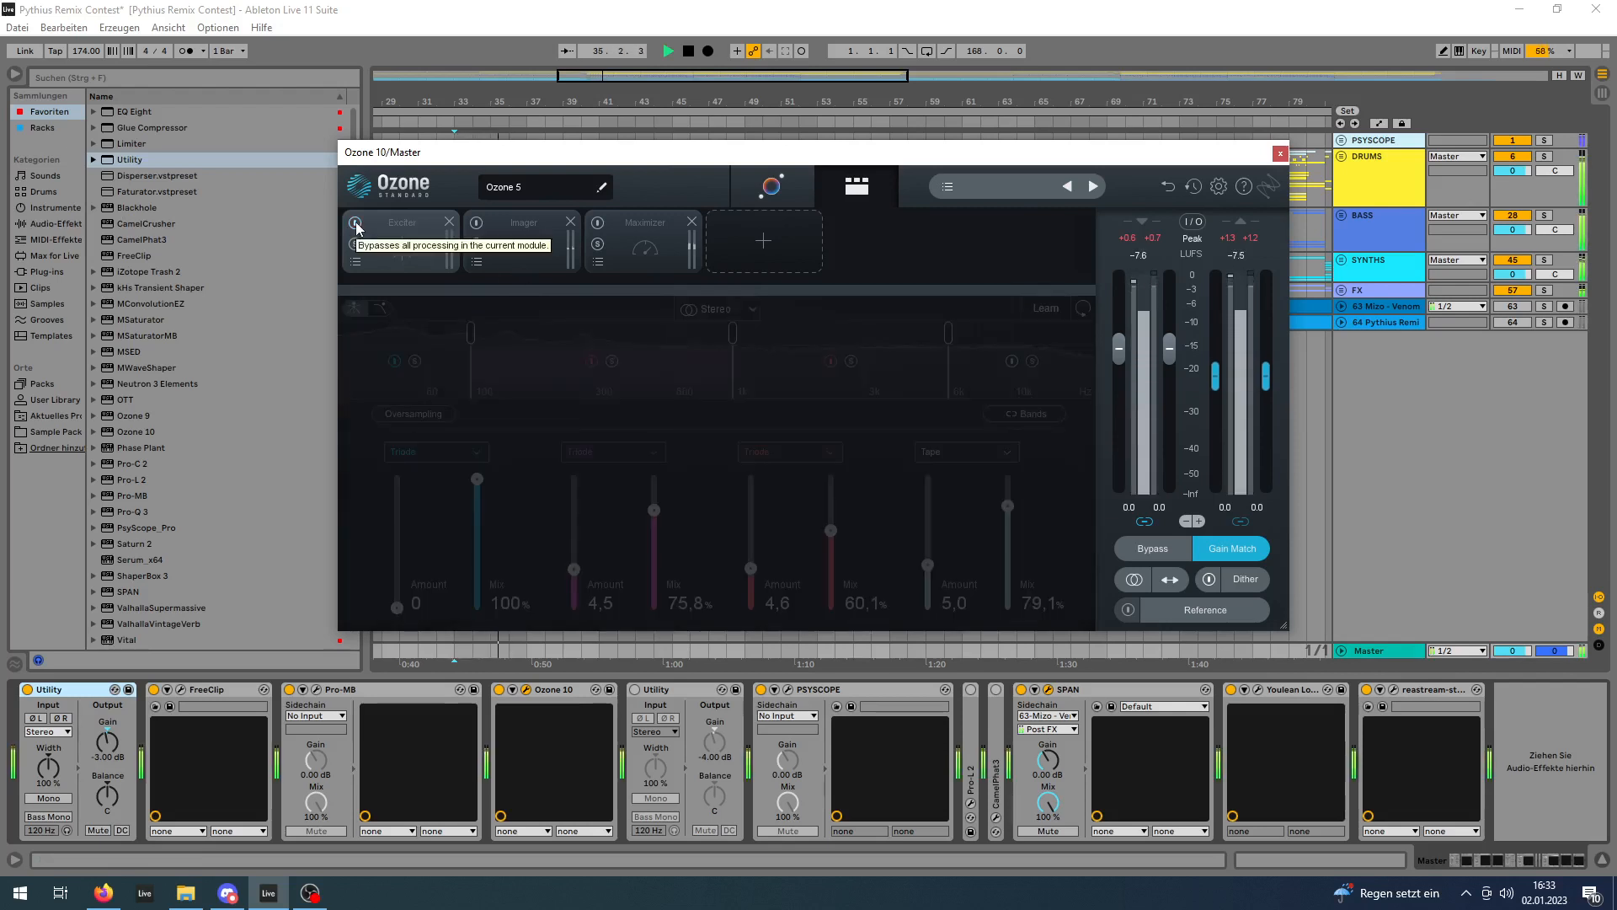
pyautogui.click(355, 224)
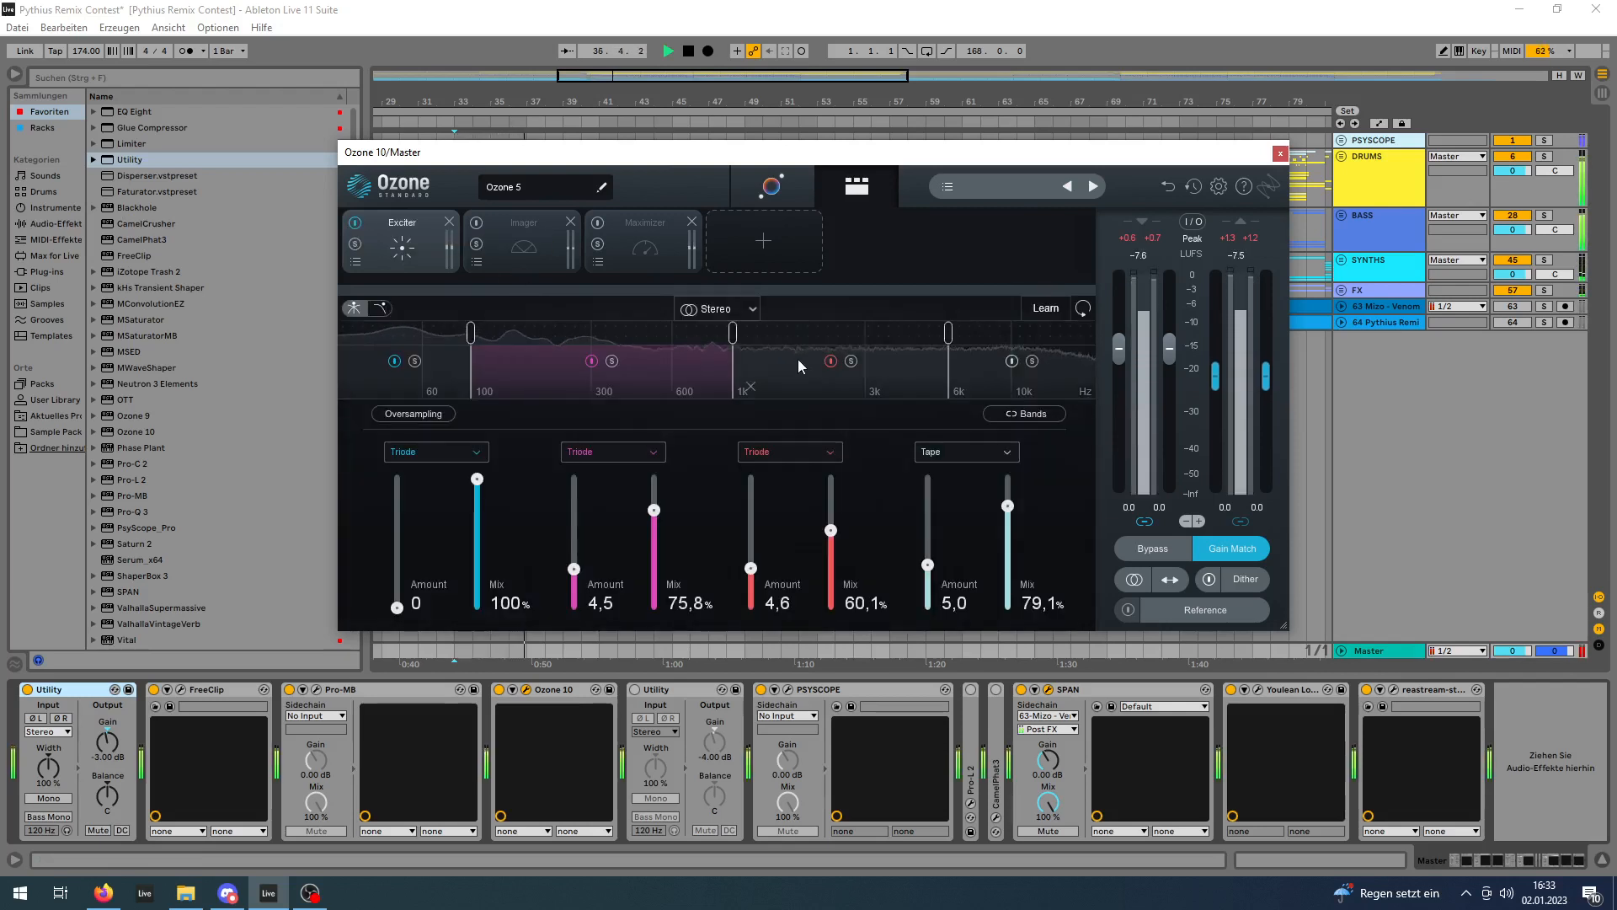
pyautogui.press('space')
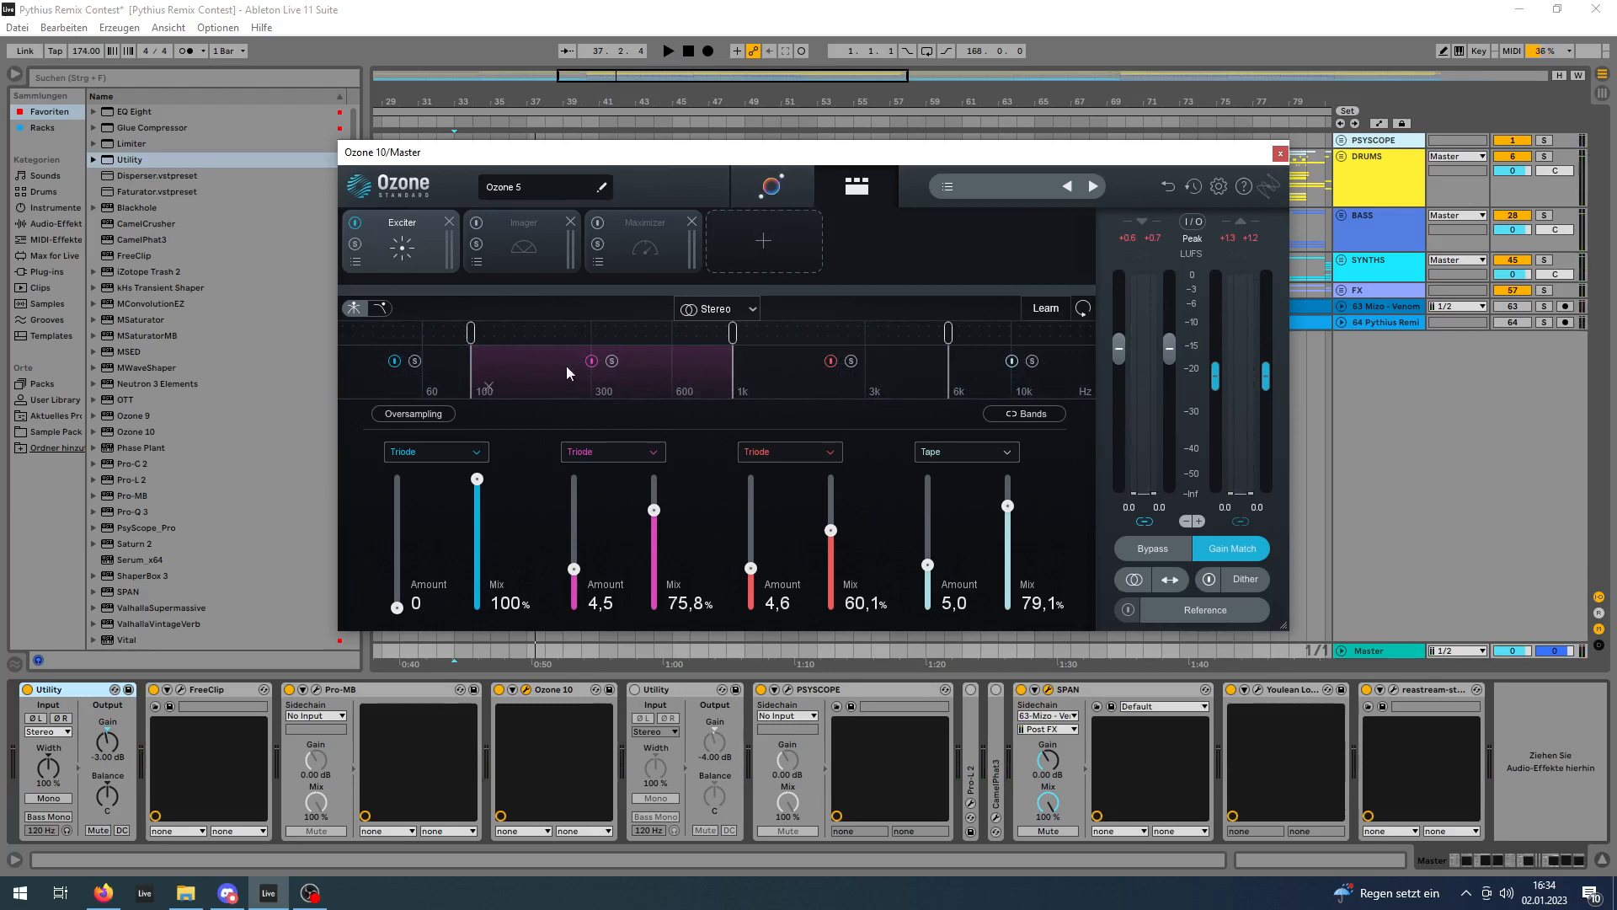
# Turn on Ozone 10's Imager, play from bar 33 and open SPAN from the Master chain.
pyautogui.click(518, 246)
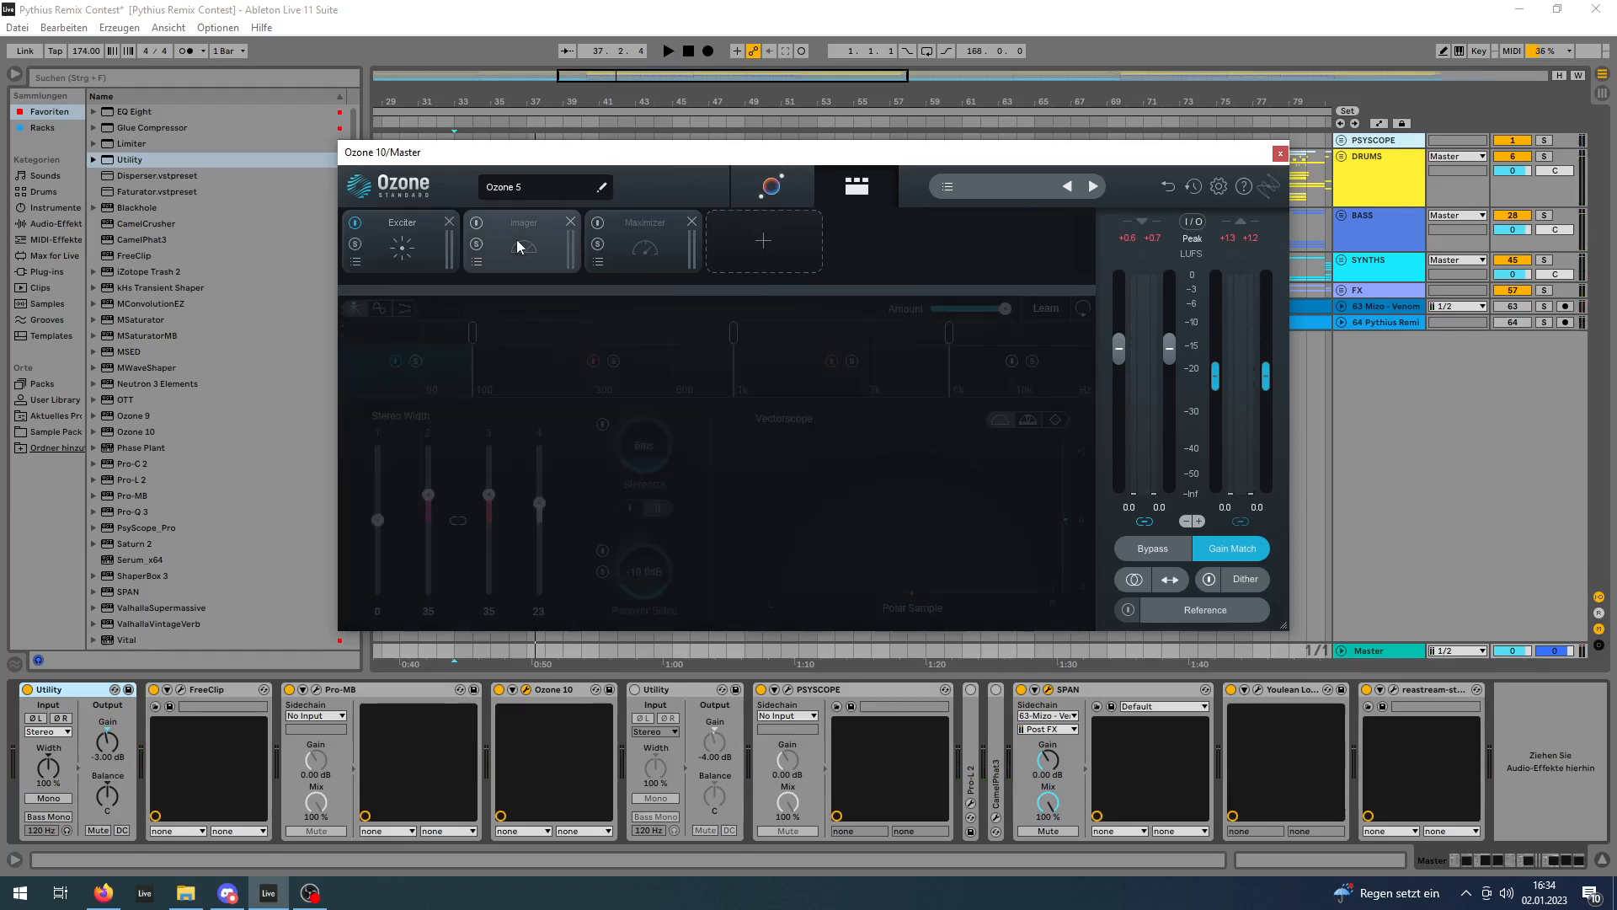
pyautogui.click(478, 225)
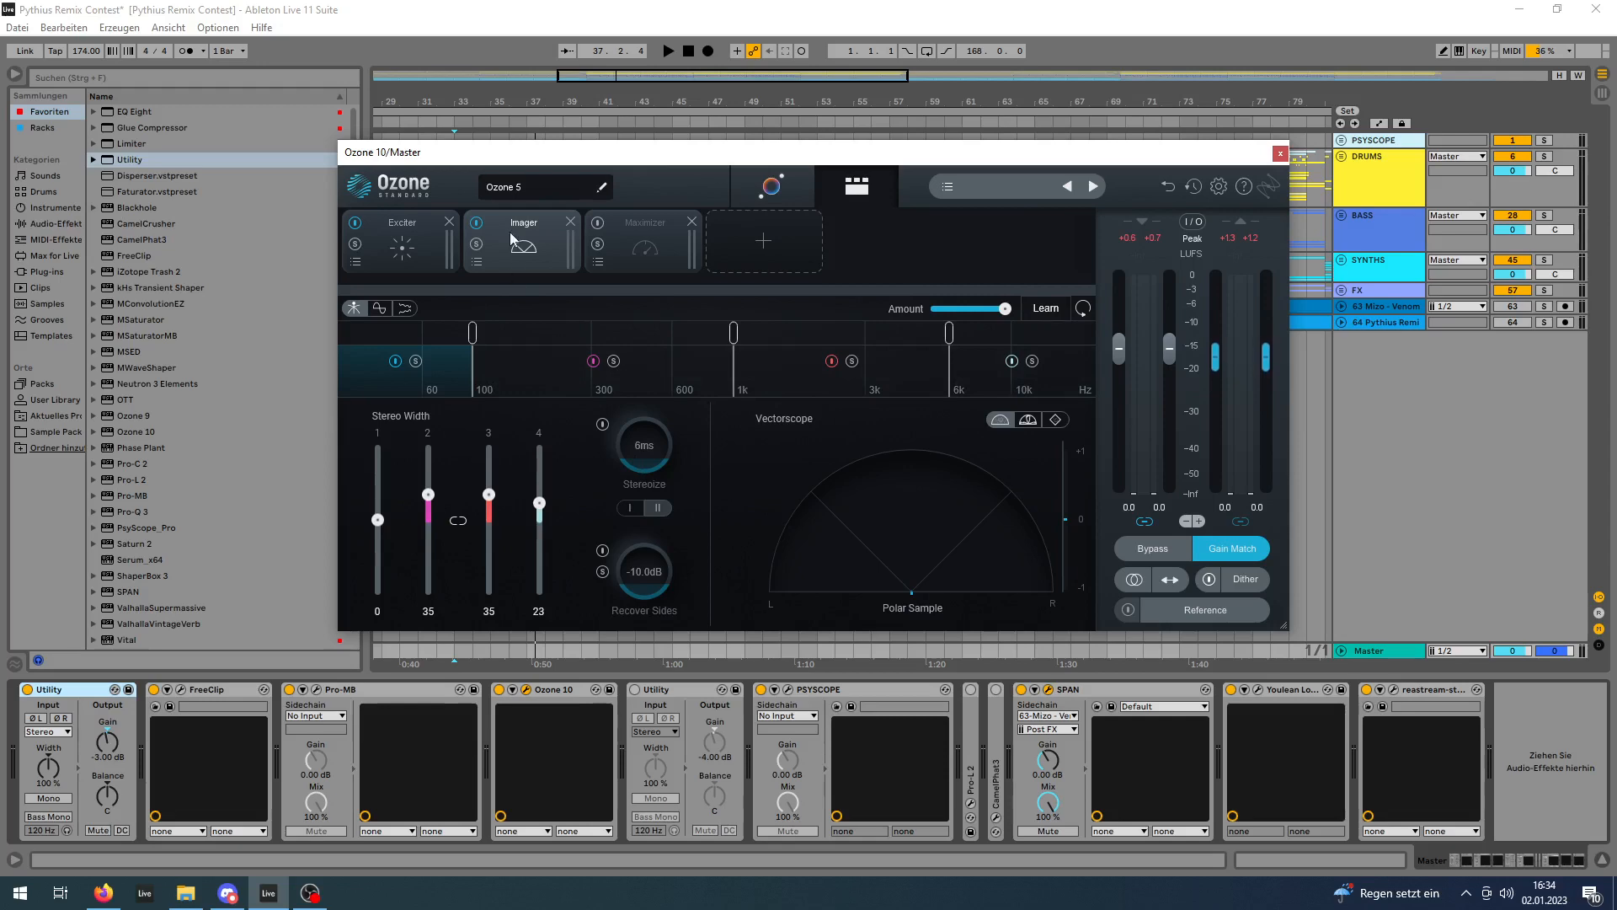
pyautogui.press('space')
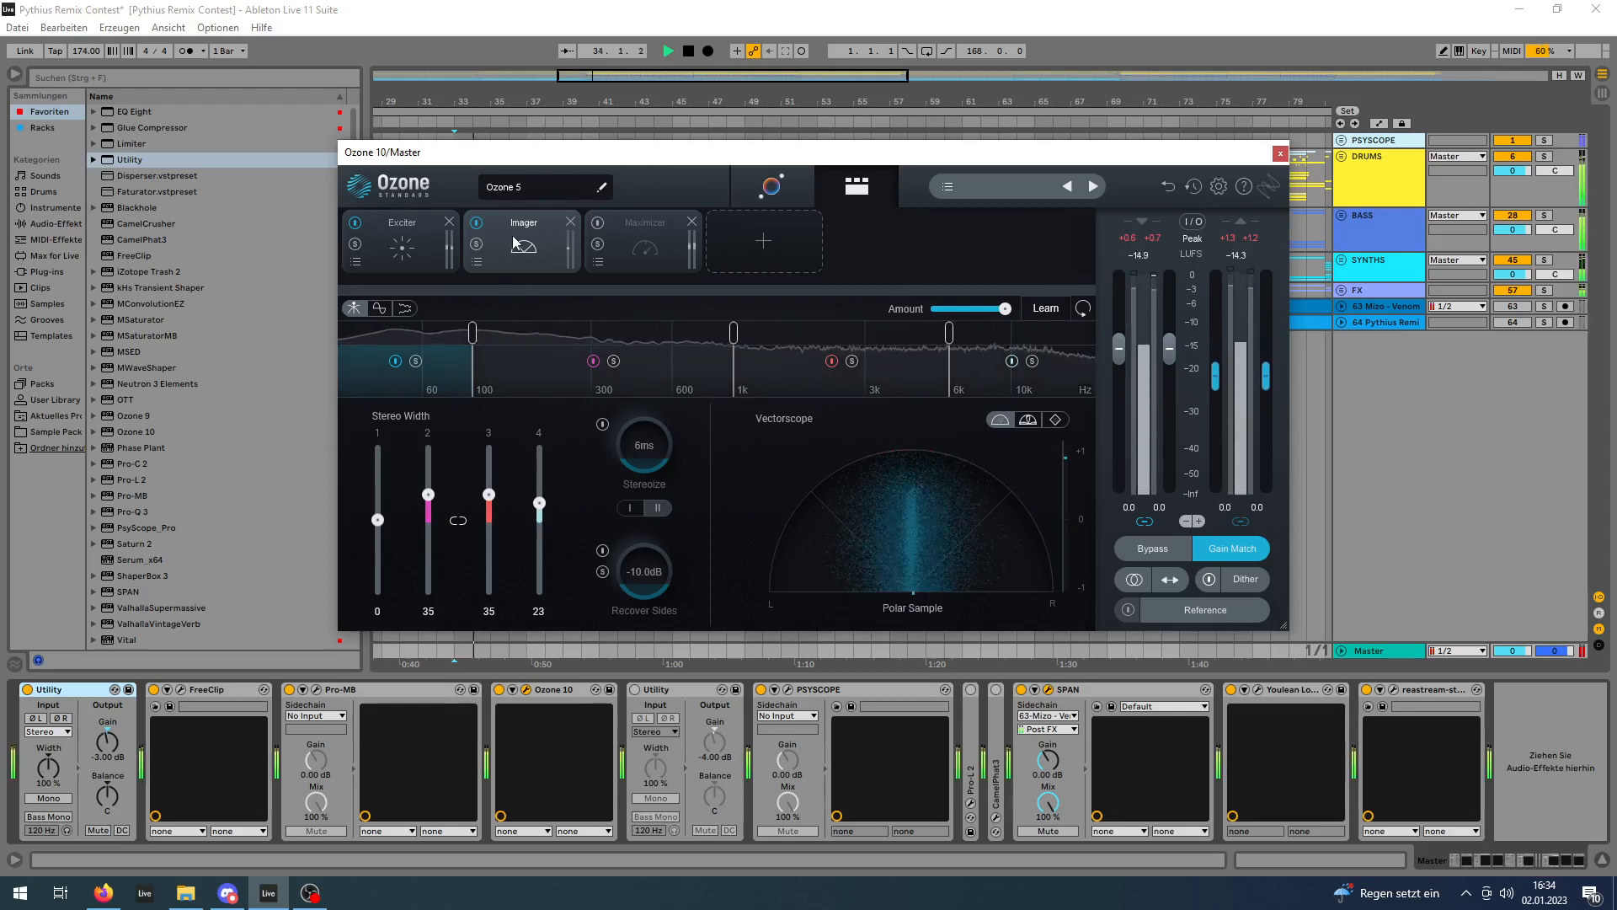
pyautogui.click(1035, 689)
pyautogui.moveTo(1104, 357); pyautogui.dragTo(974, 305)
# Bypass the Imager, place Ozone 10 and SPAN side by side, and check the spectrum during playback.
pyautogui.click(476, 223)
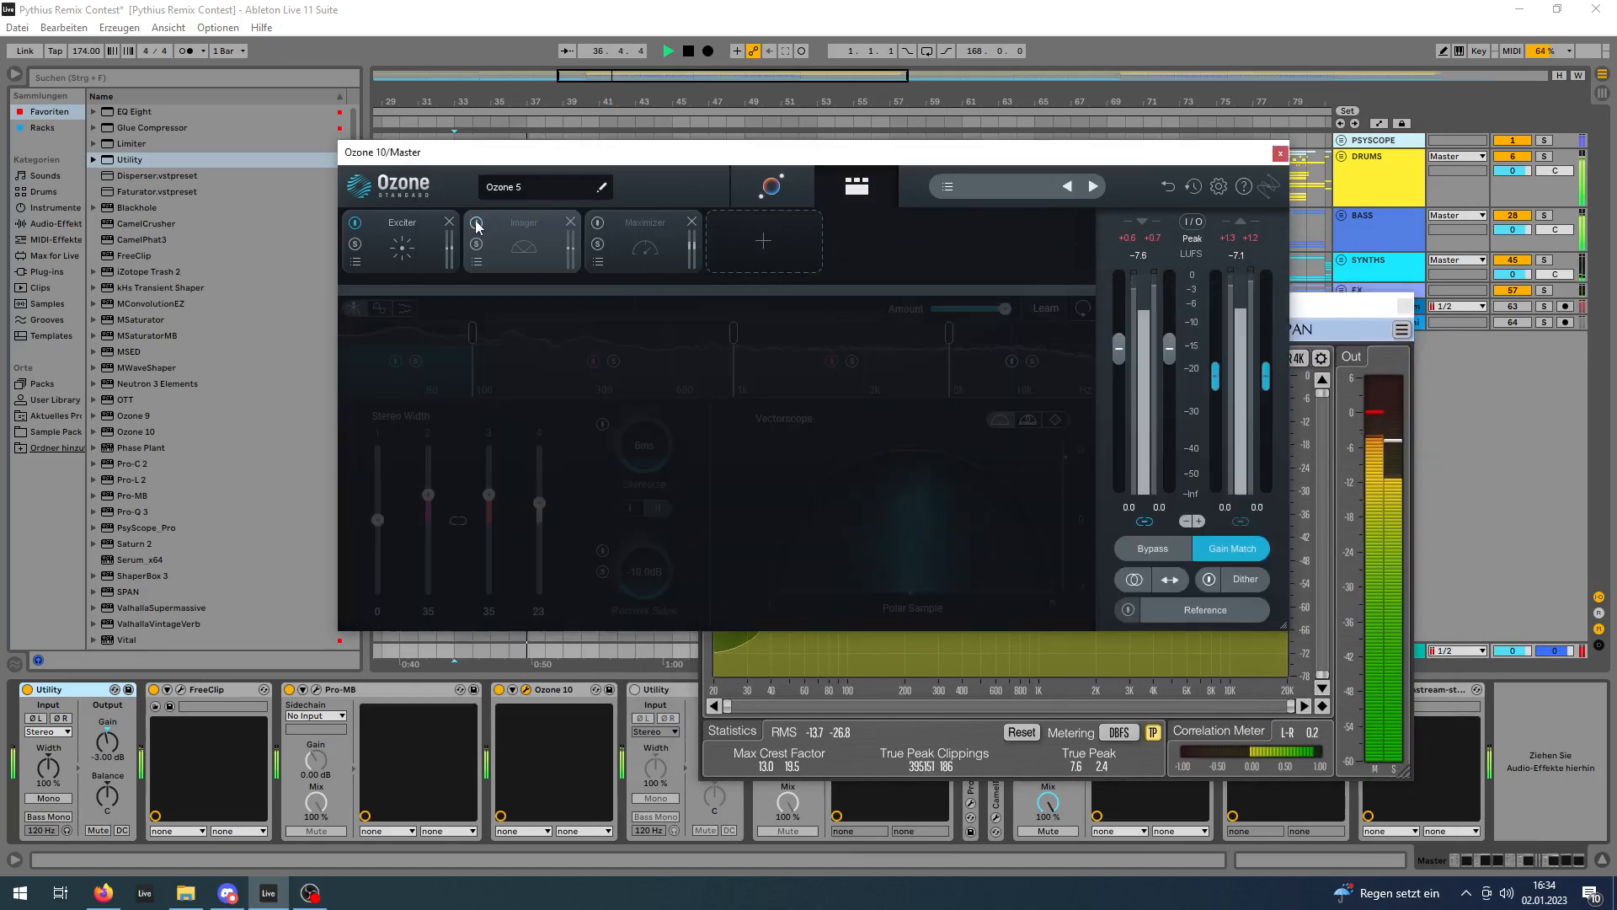
pyautogui.moveTo(1327, 312); pyautogui.dragTo(1384, 331)
pyautogui.moveTo(835, 158); pyautogui.dragTo(392, 259)
pyautogui.press('space')
pyautogui.press('space')
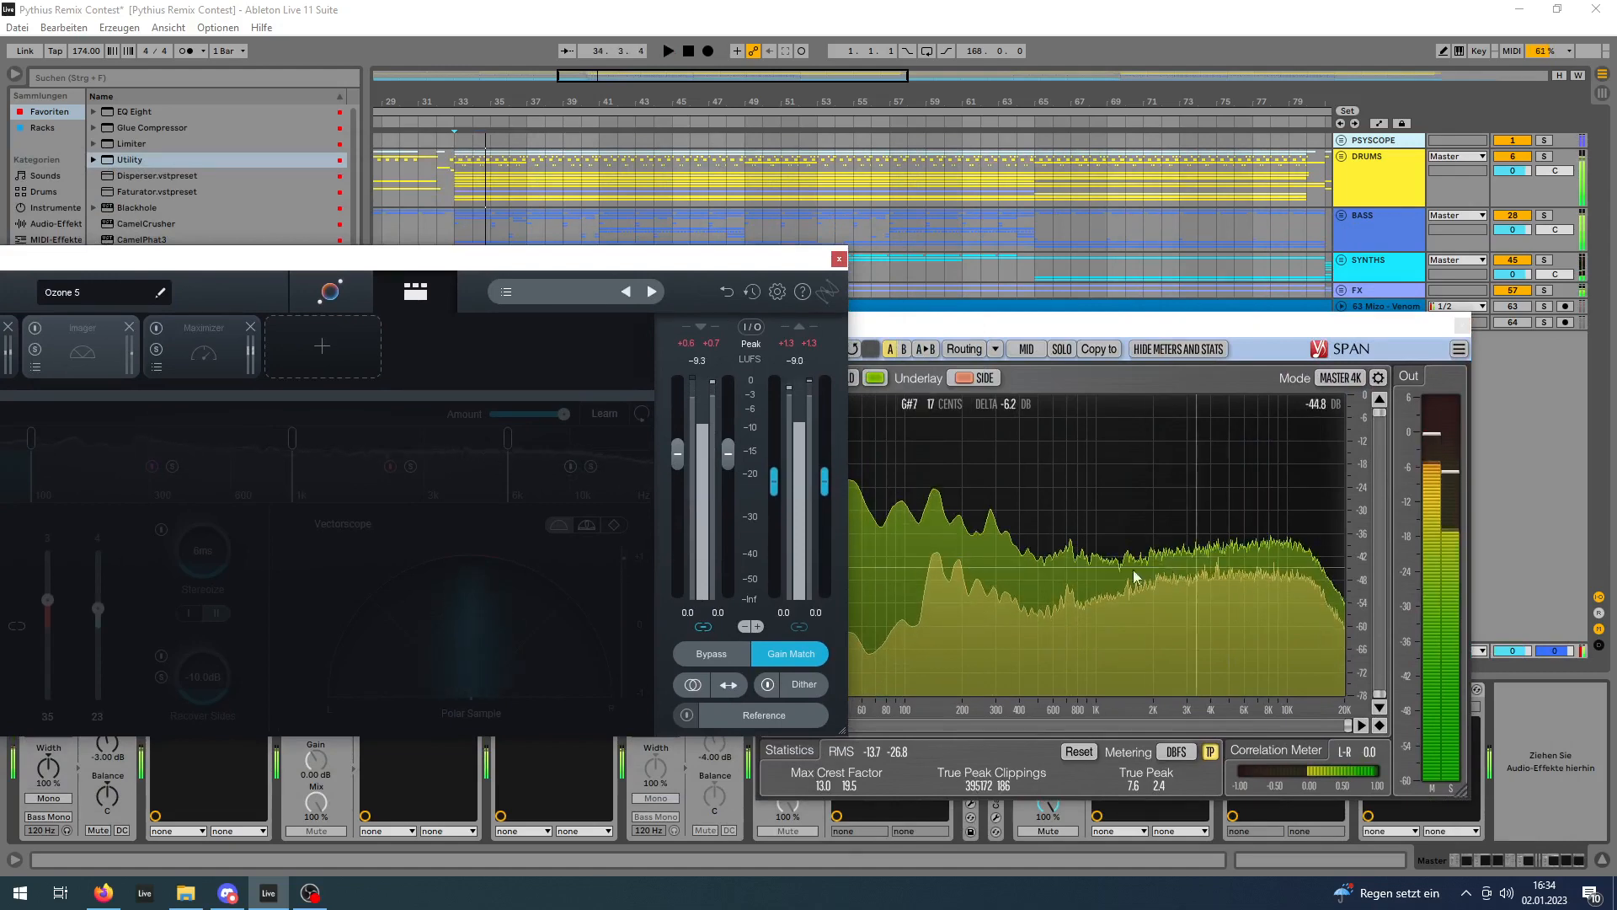
pyautogui.press('space')
pyautogui.moveTo(417, 267); pyautogui.dragTo(390, 229)
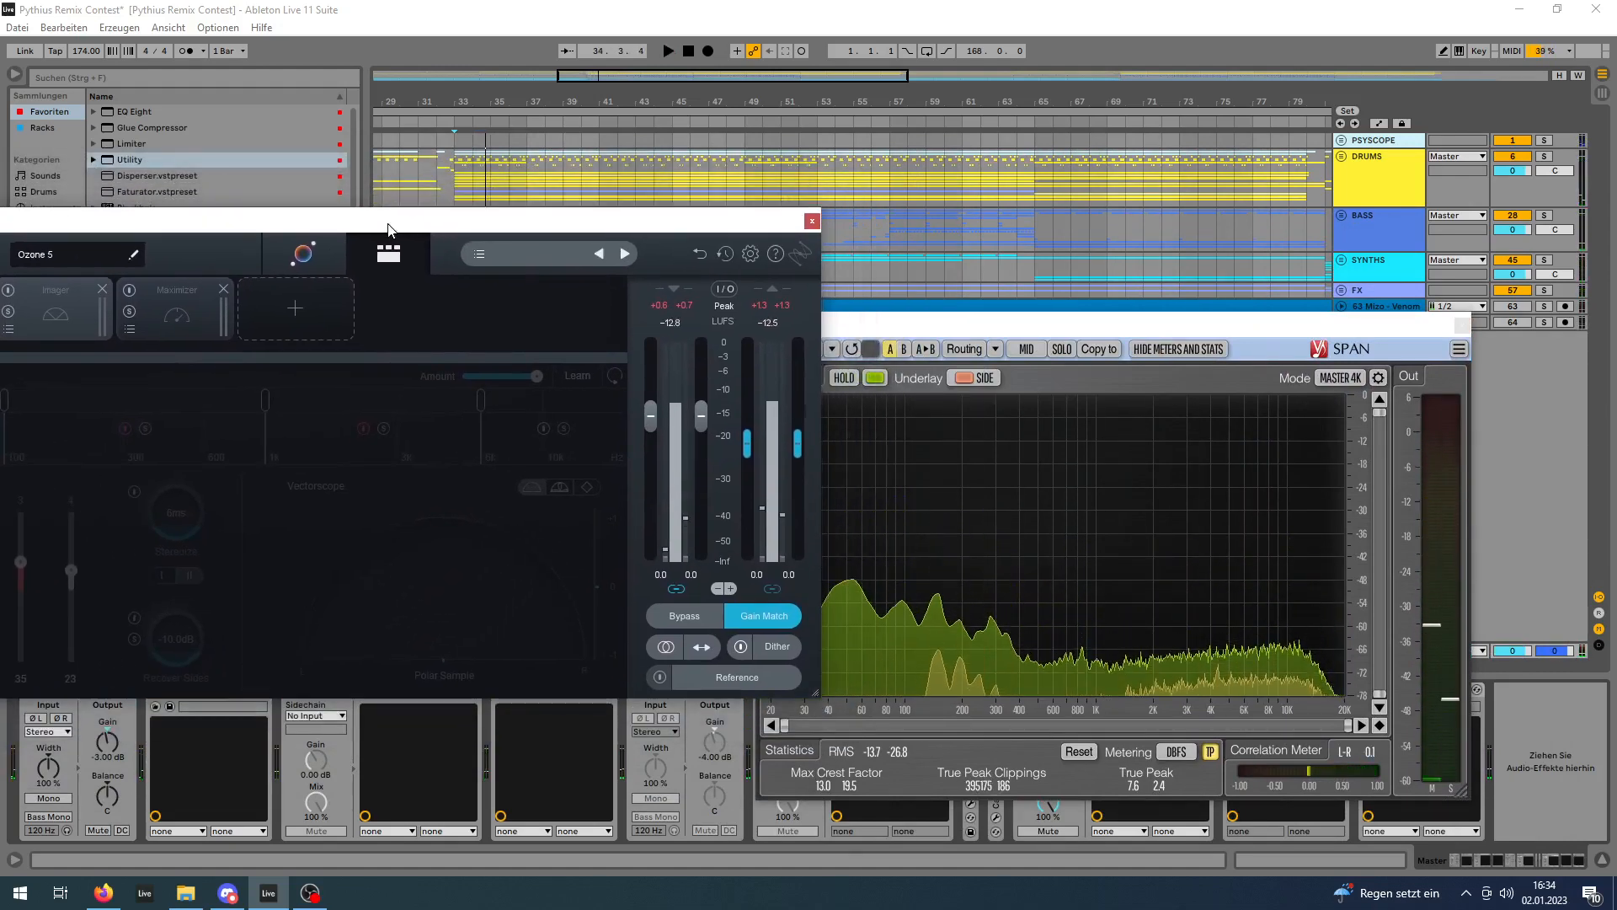
# Examine the side signal in SPAN during playback with the Imager on again, and move Ozone 10 back into full view.
pyautogui.click(1049, 331)
pyautogui.moveTo(1049, 331); pyautogui.dragTo(1111, 315)
pyautogui.press('space')
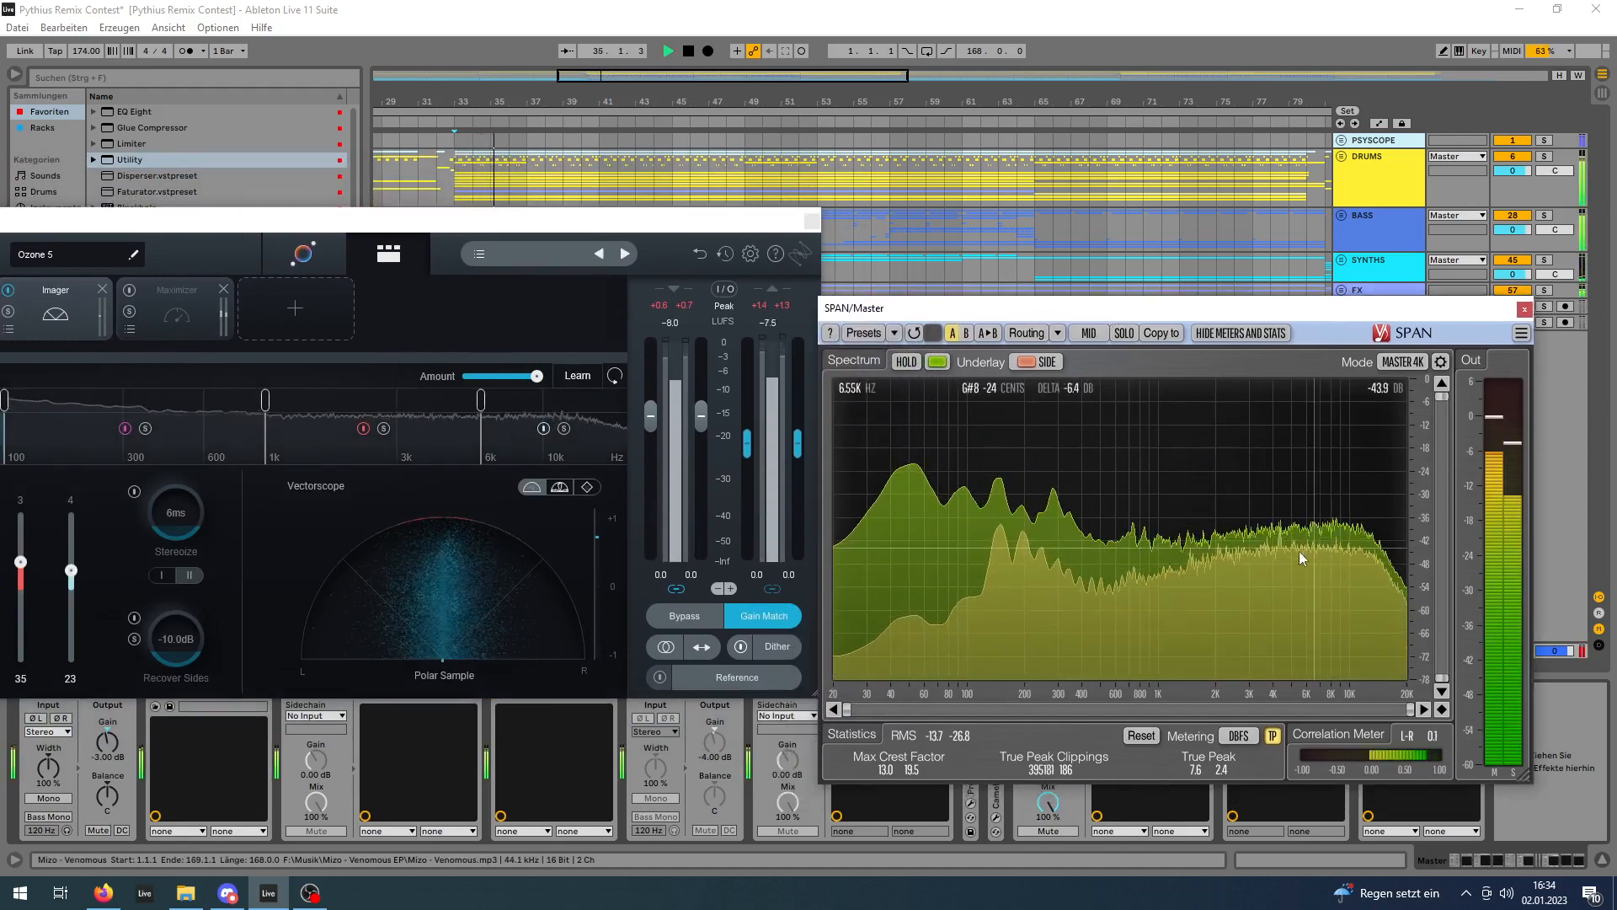
pyautogui.press('space')
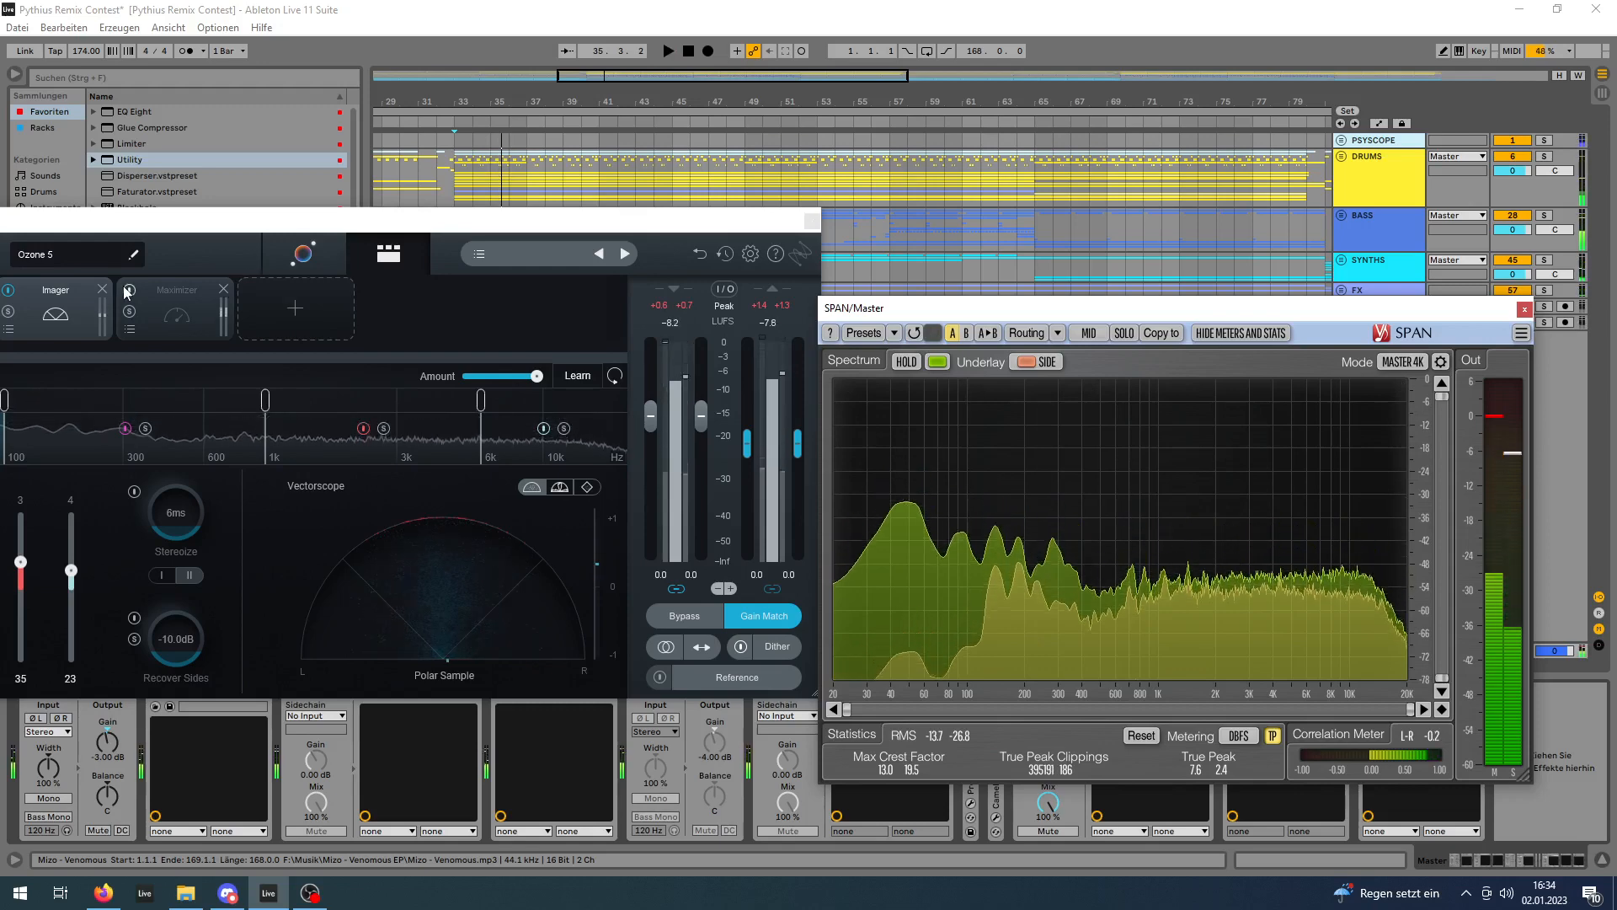
pyautogui.moveTo(116, 220); pyautogui.dragTo(309, 192)
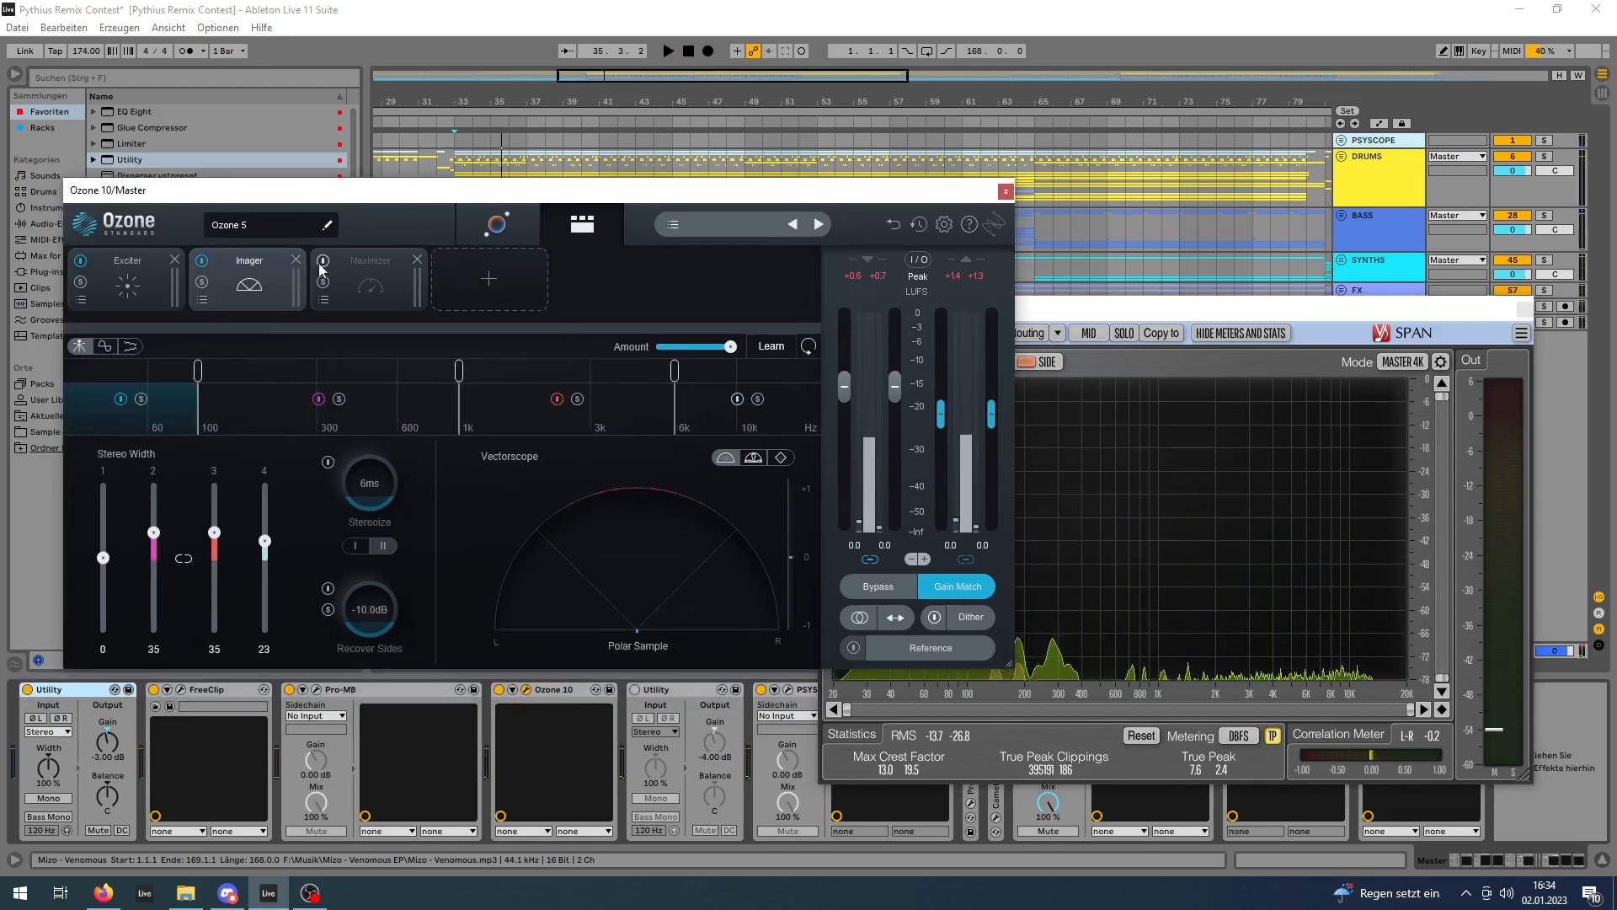
# Turn on Ozone 10's Maximizer, audition it during playback, and move the plug-in window clear of the Master devices.
pyautogui.click(376, 266)
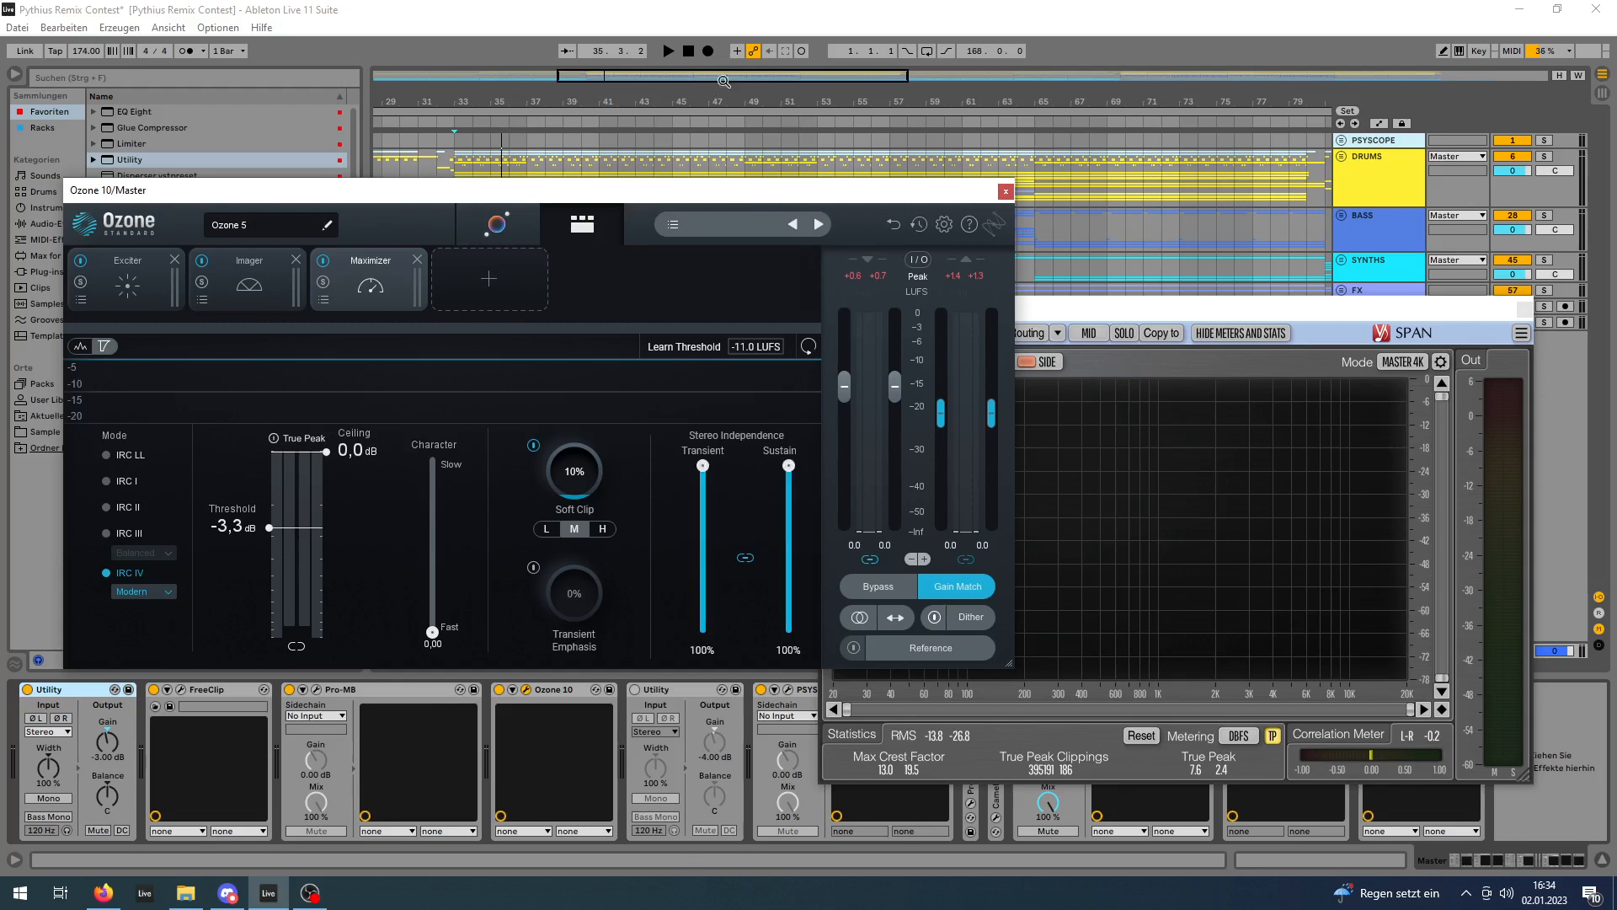
pyautogui.moveTo(767, 195); pyautogui.dragTo(902, 191)
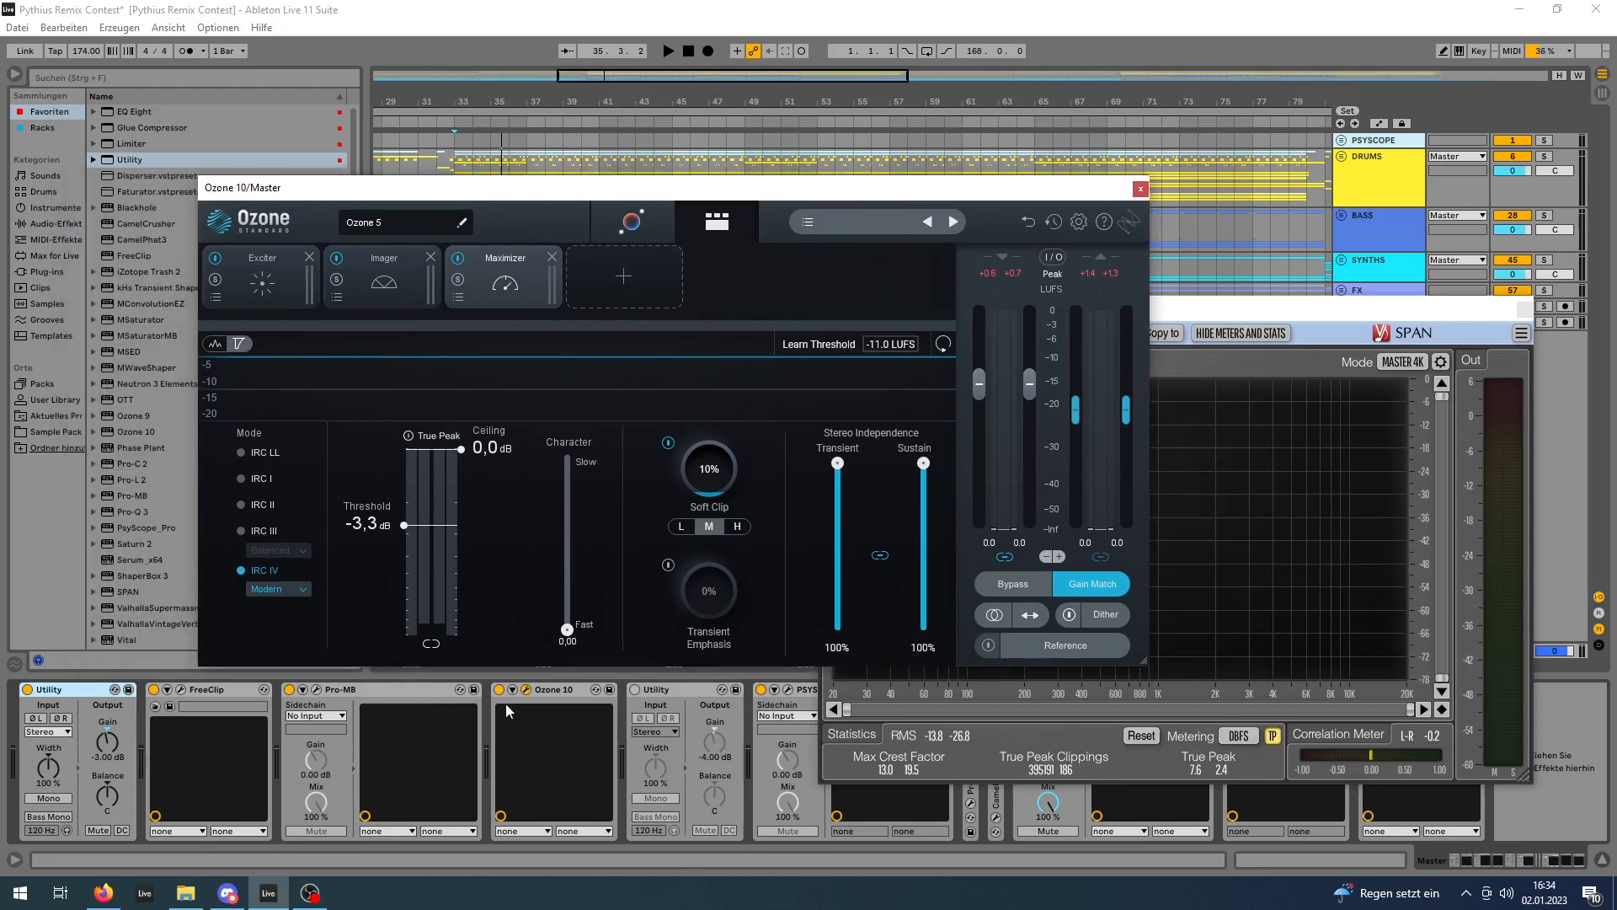
pyautogui.press('space')
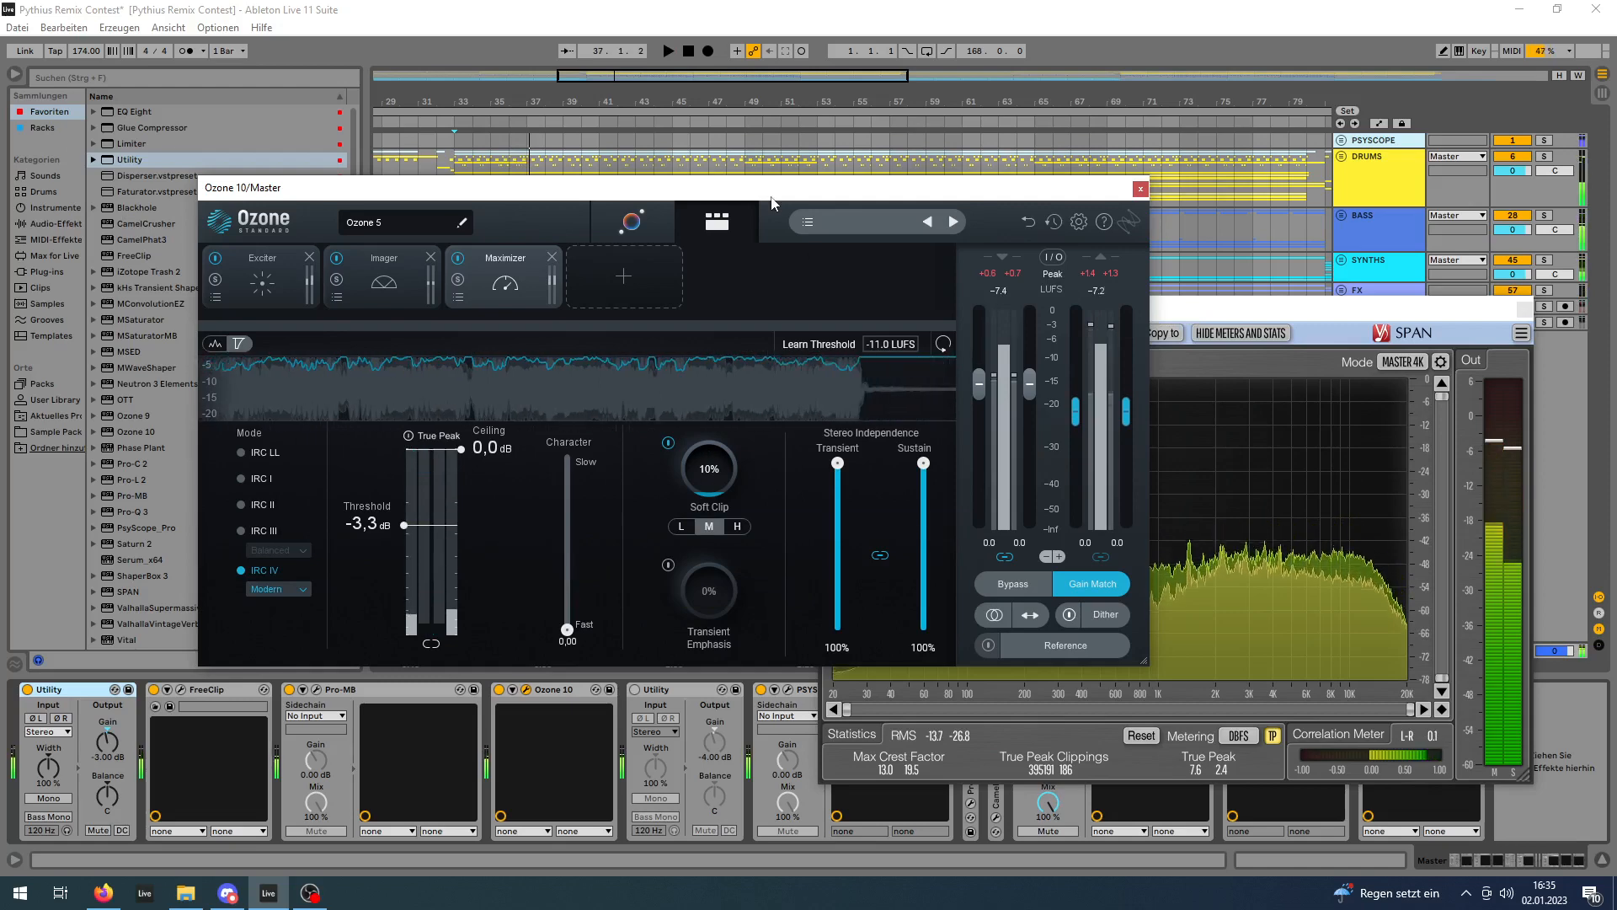
pyautogui.moveTo(763, 187); pyautogui.dragTo(832, 102)
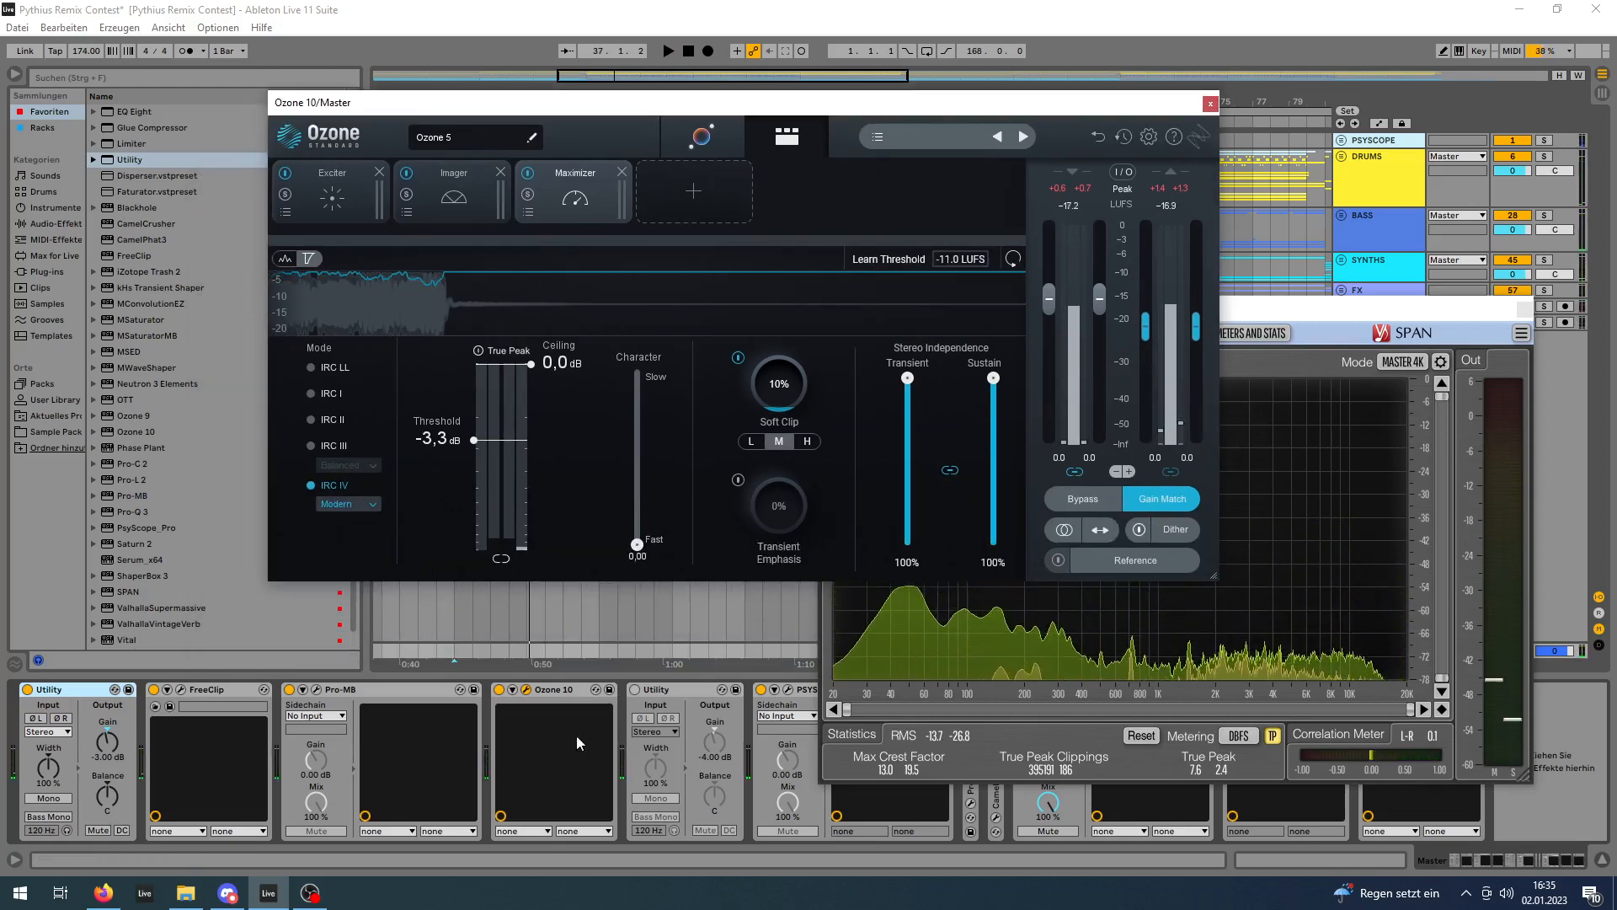
# Enable the -4.00 dB Utility after Ozone 10, and check output loudness during playback with Gain Match off.
pyautogui.click(635, 690)
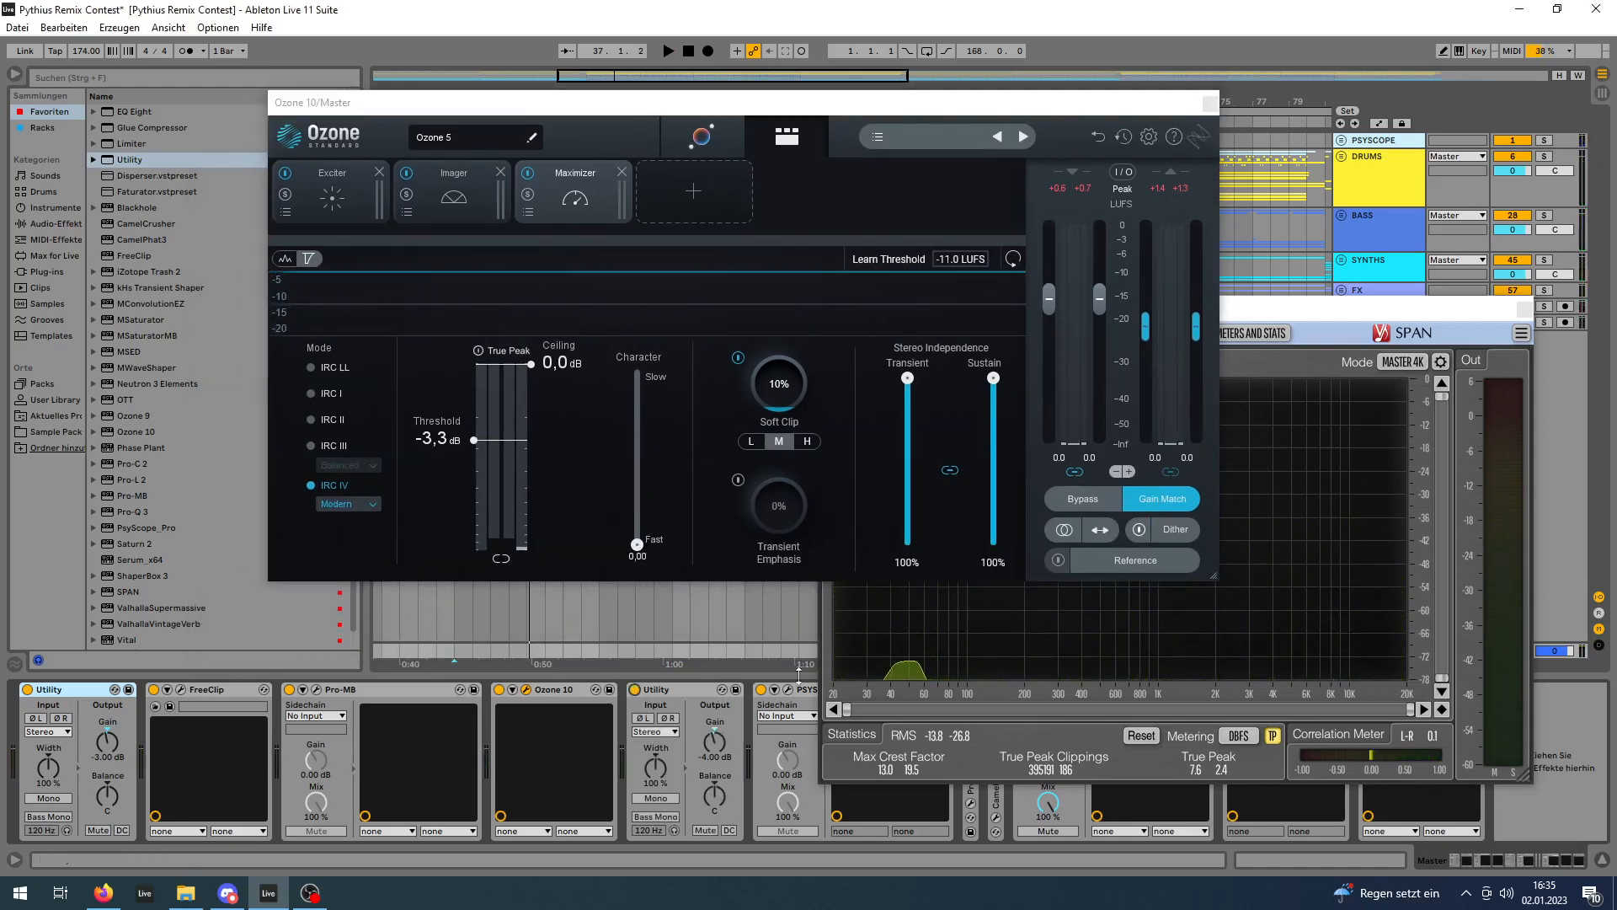
pyautogui.click(1177, 498)
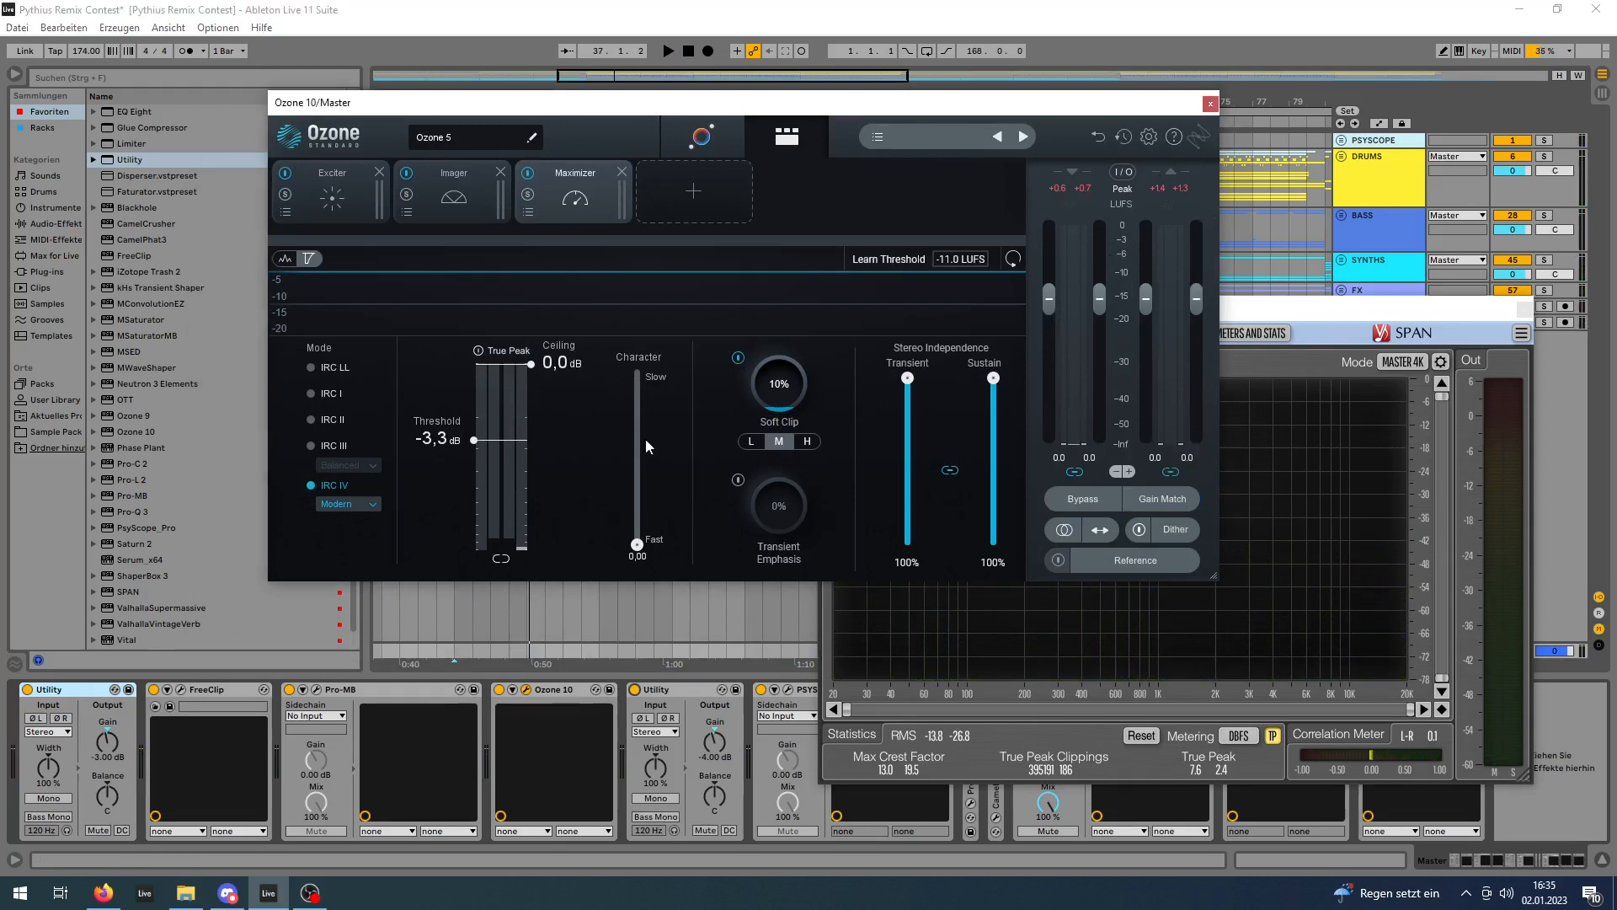
pyautogui.press('space')
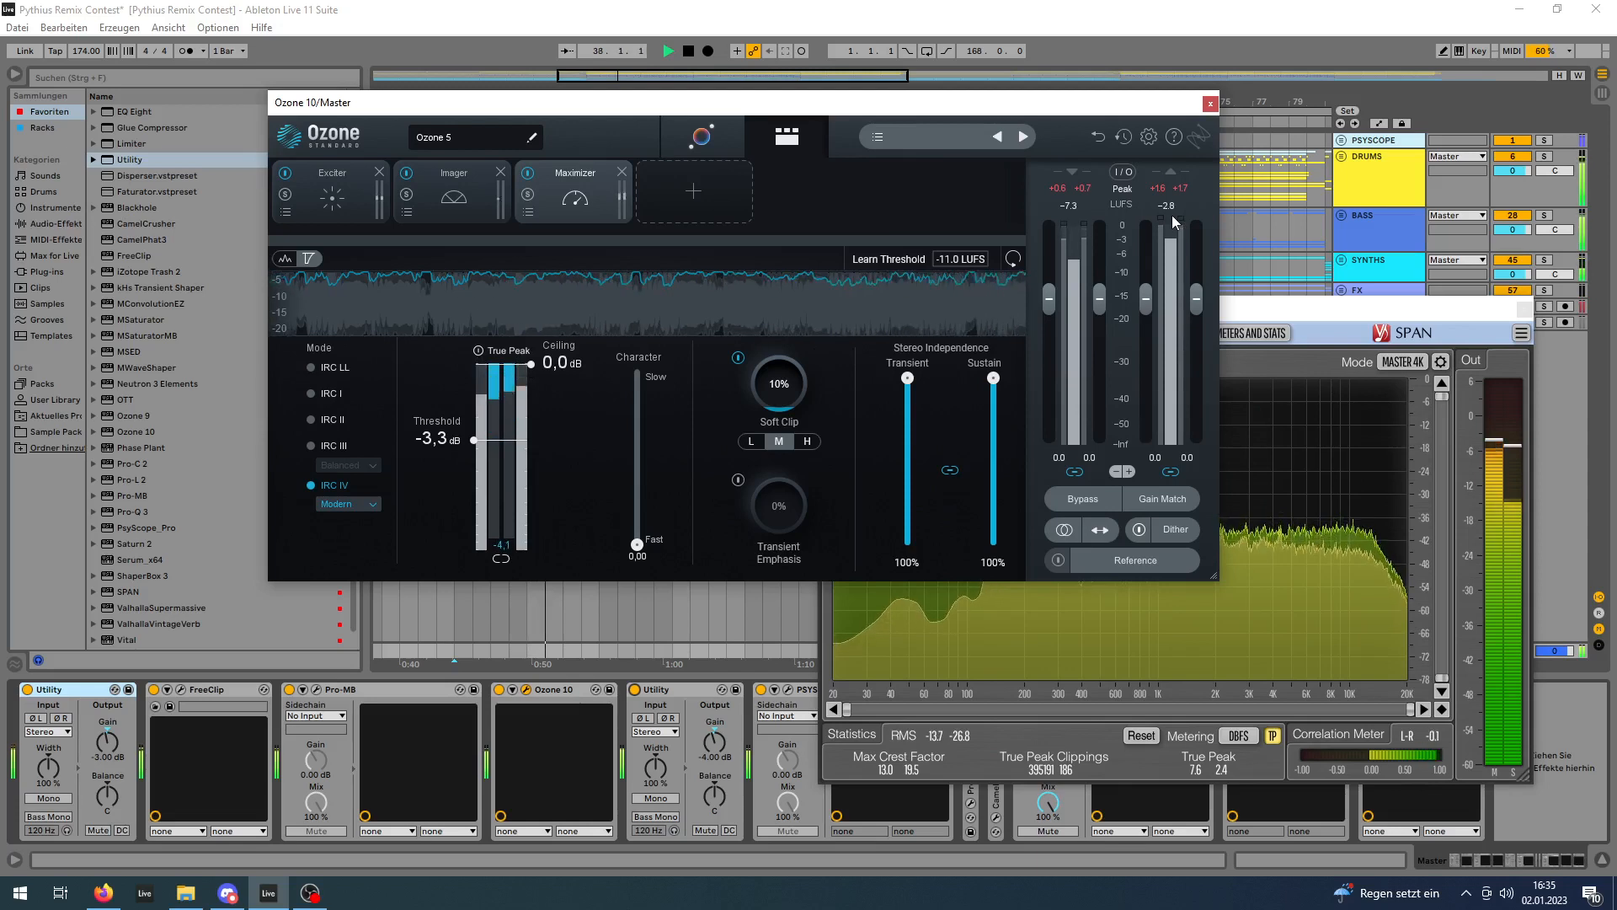
pyautogui.press('space')
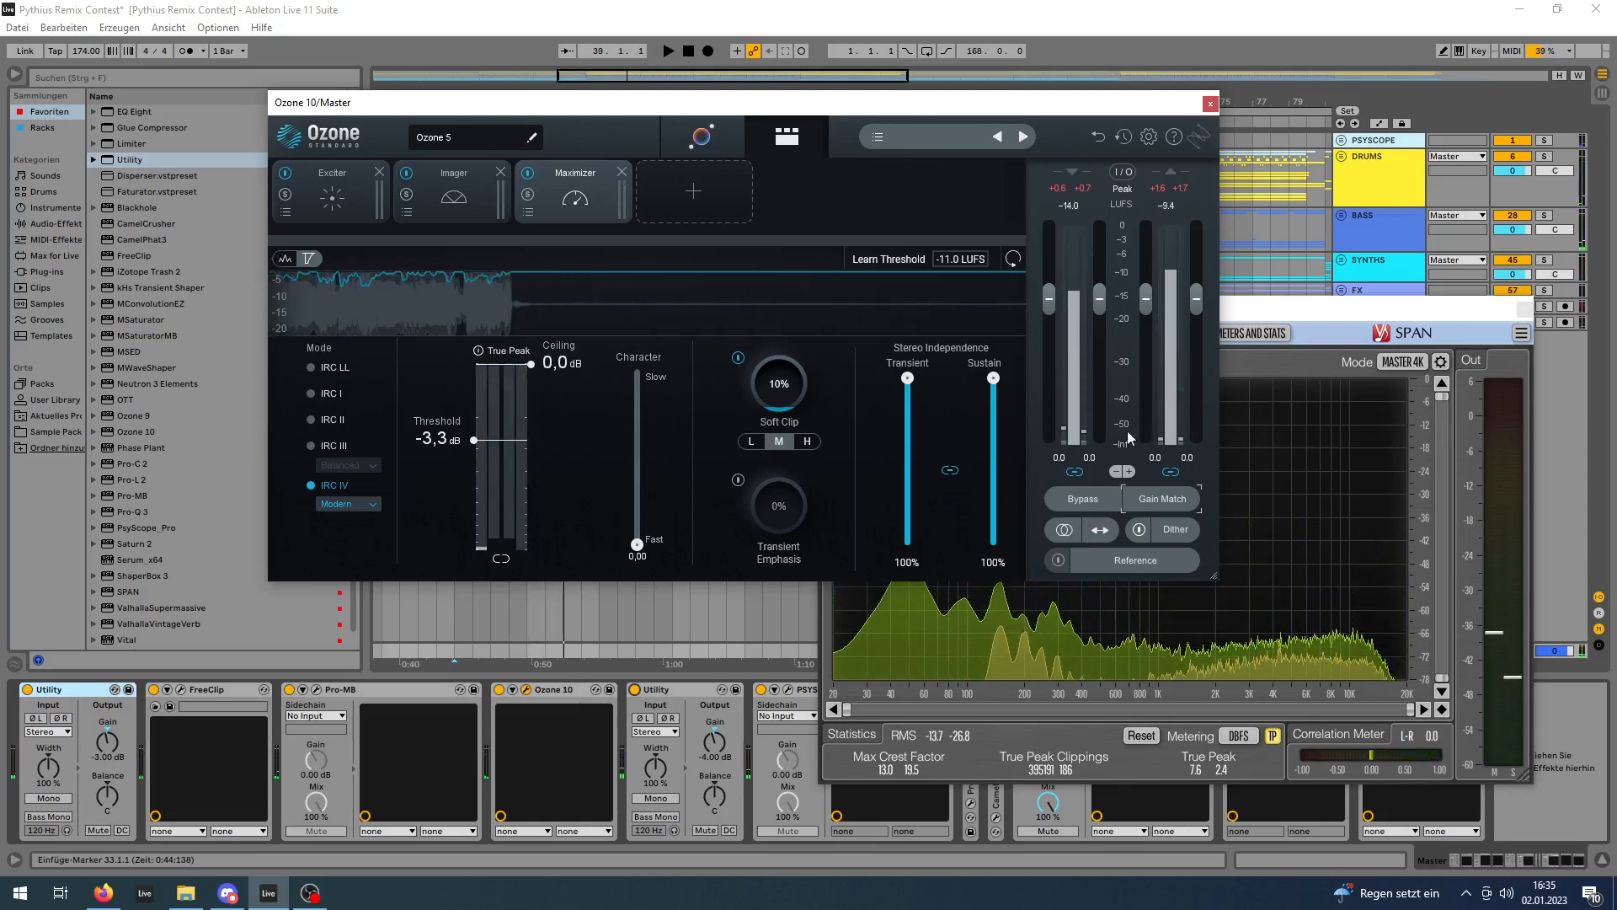
# Compare output loudness during playback with the Maximizer's Soft Clip switched off and on again.
pyautogui.moveTo(466, 103); pyautogui.dragTo(455, 123)
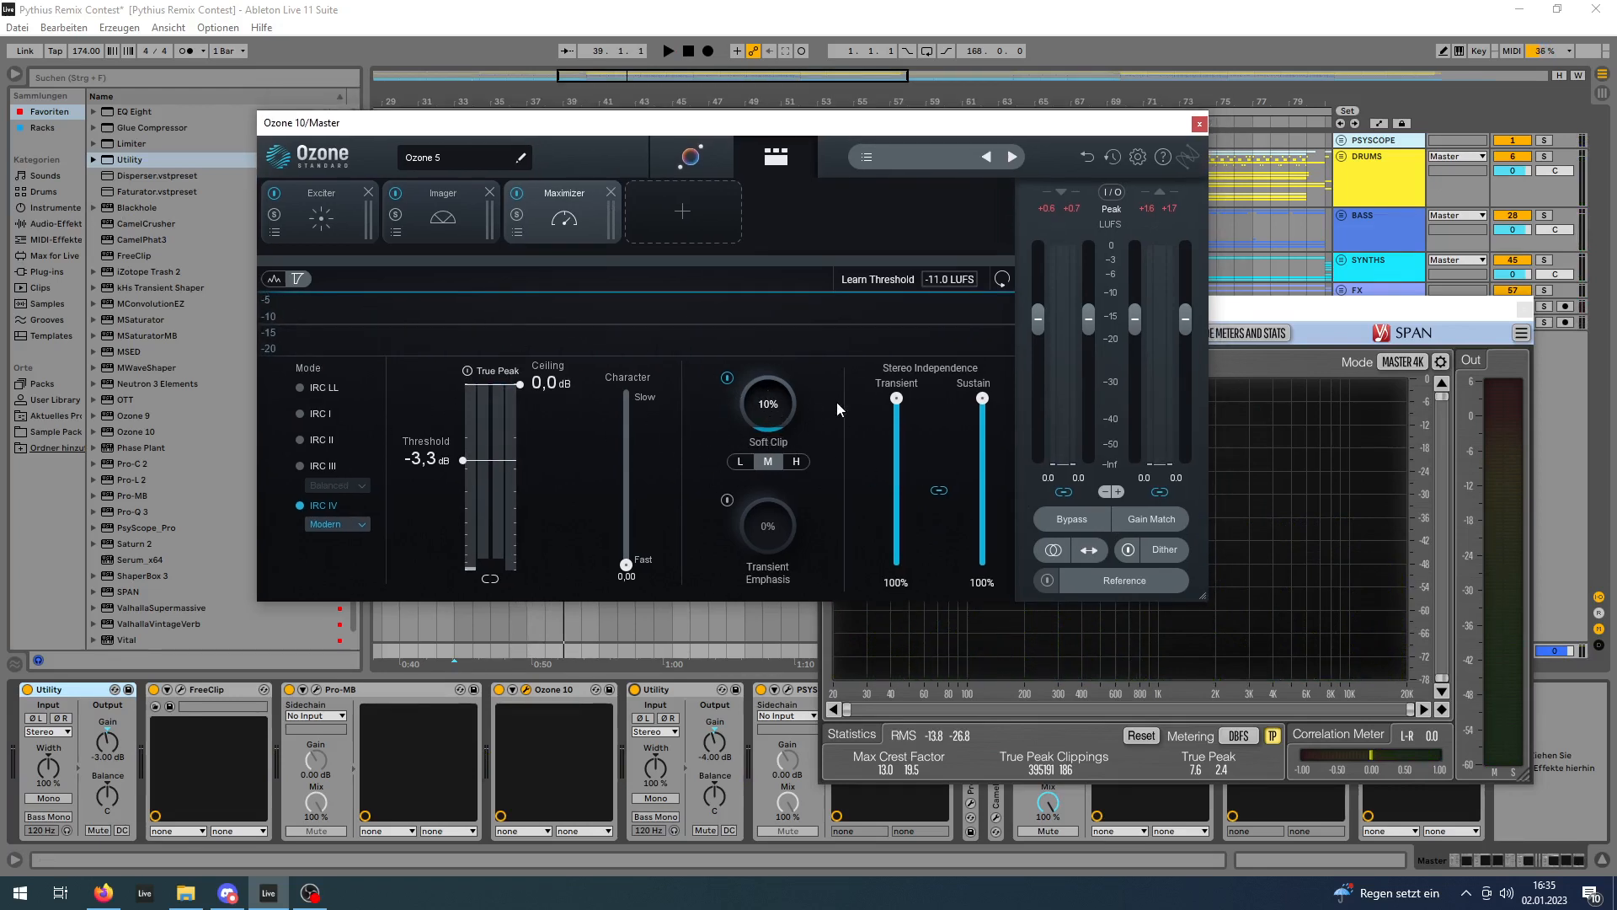
pyautogui.click(727, 379)
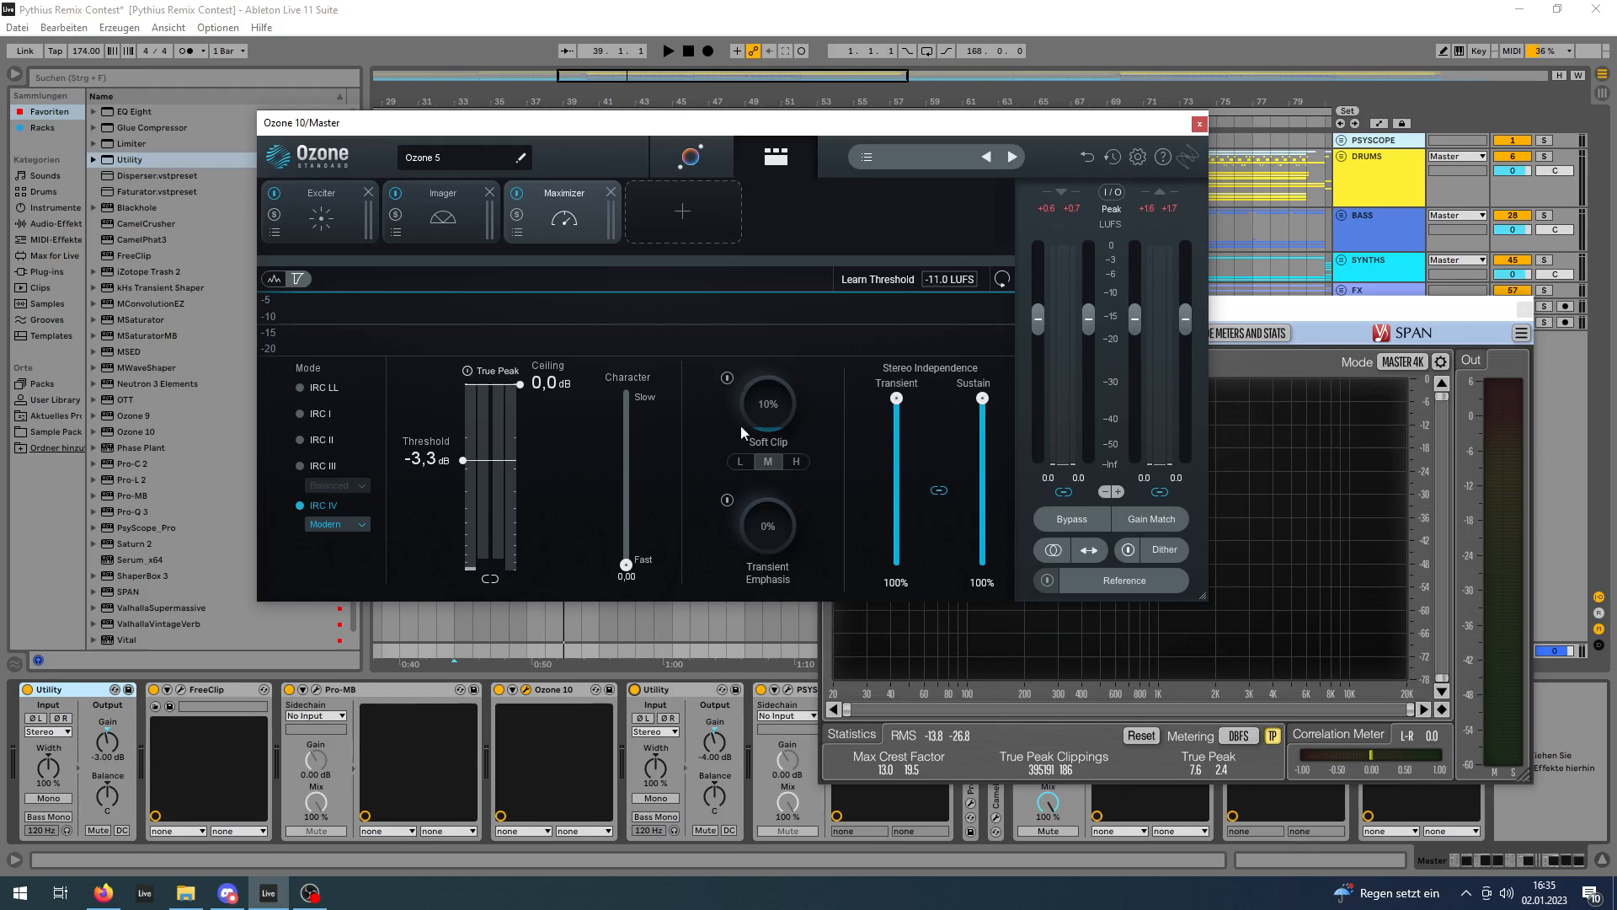
pyautogui.press('space')
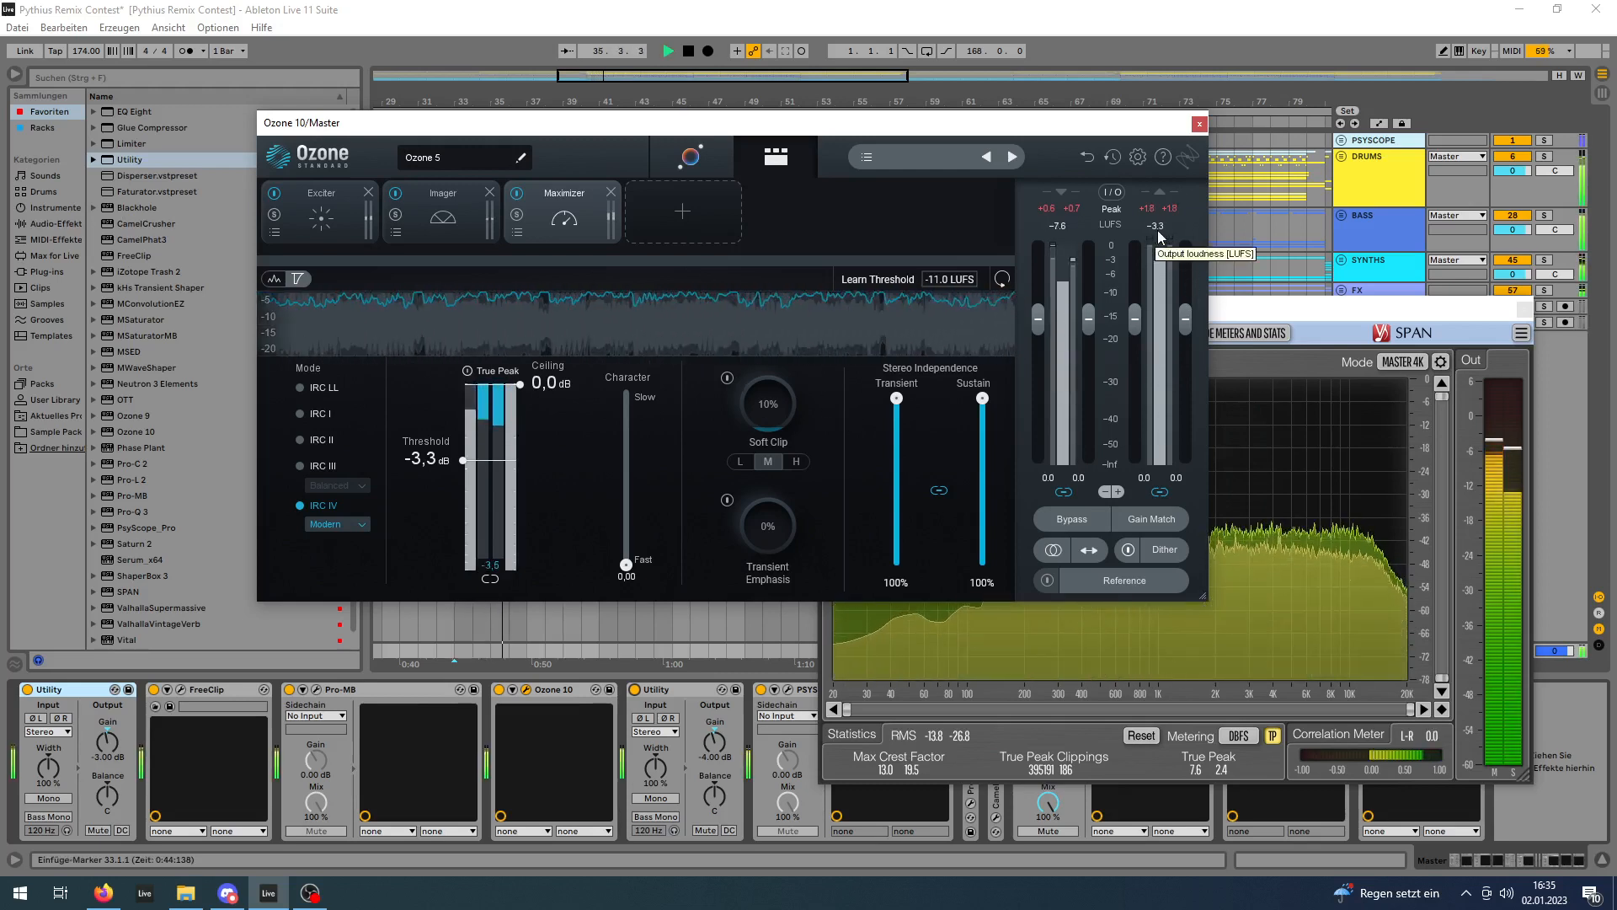
pyautogui.press('space')
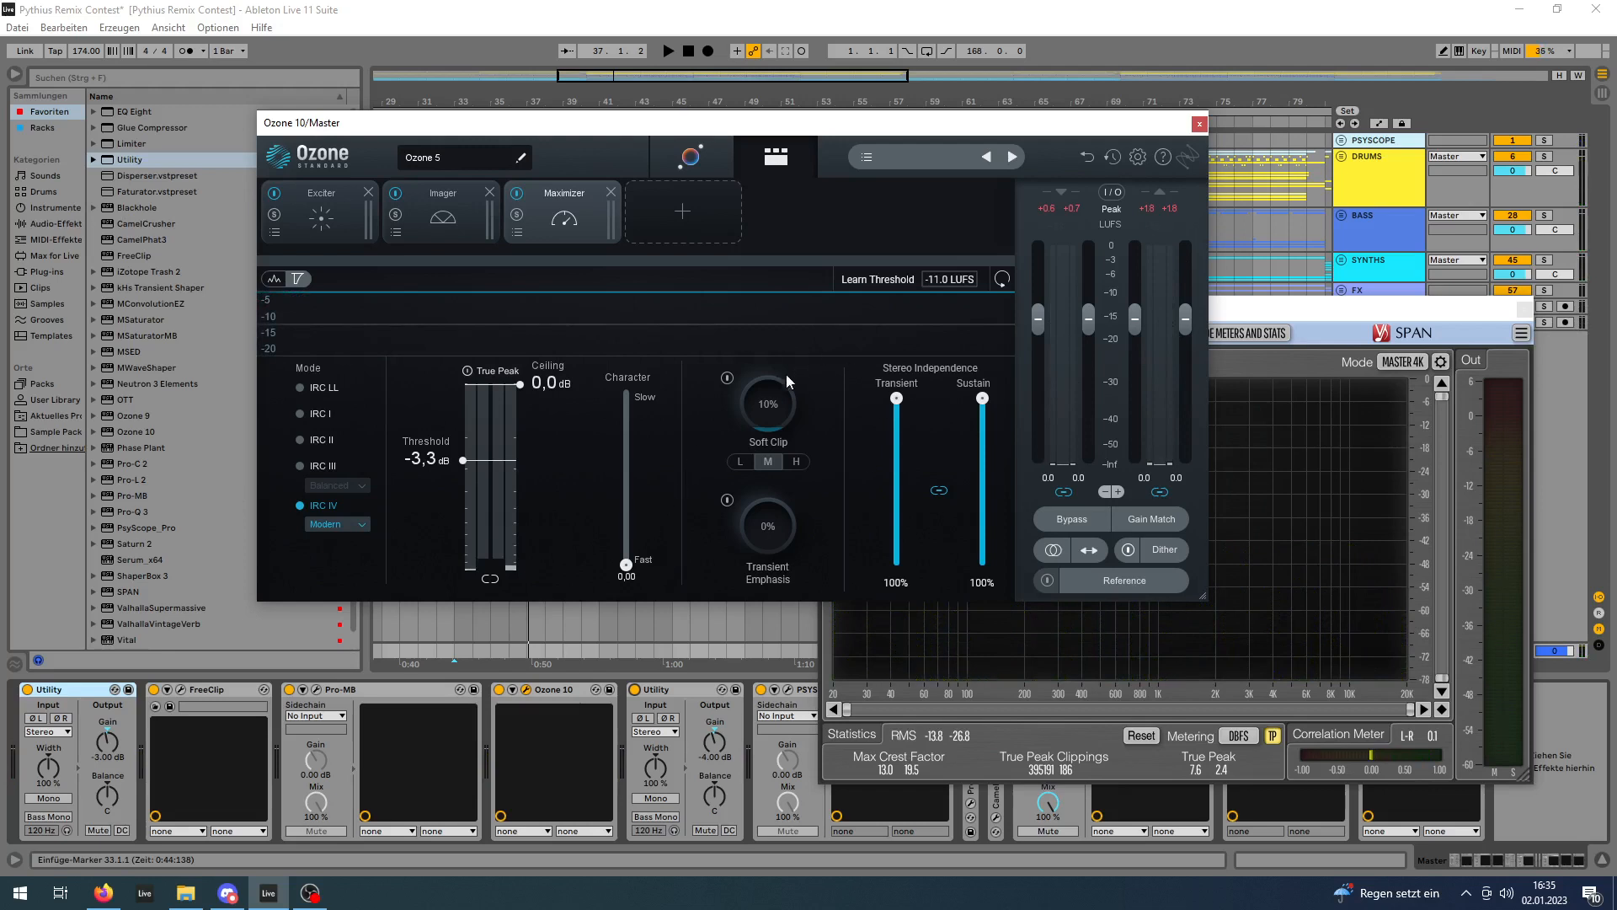
pyautogui.click(726, 378)
pyautogui.press('space')
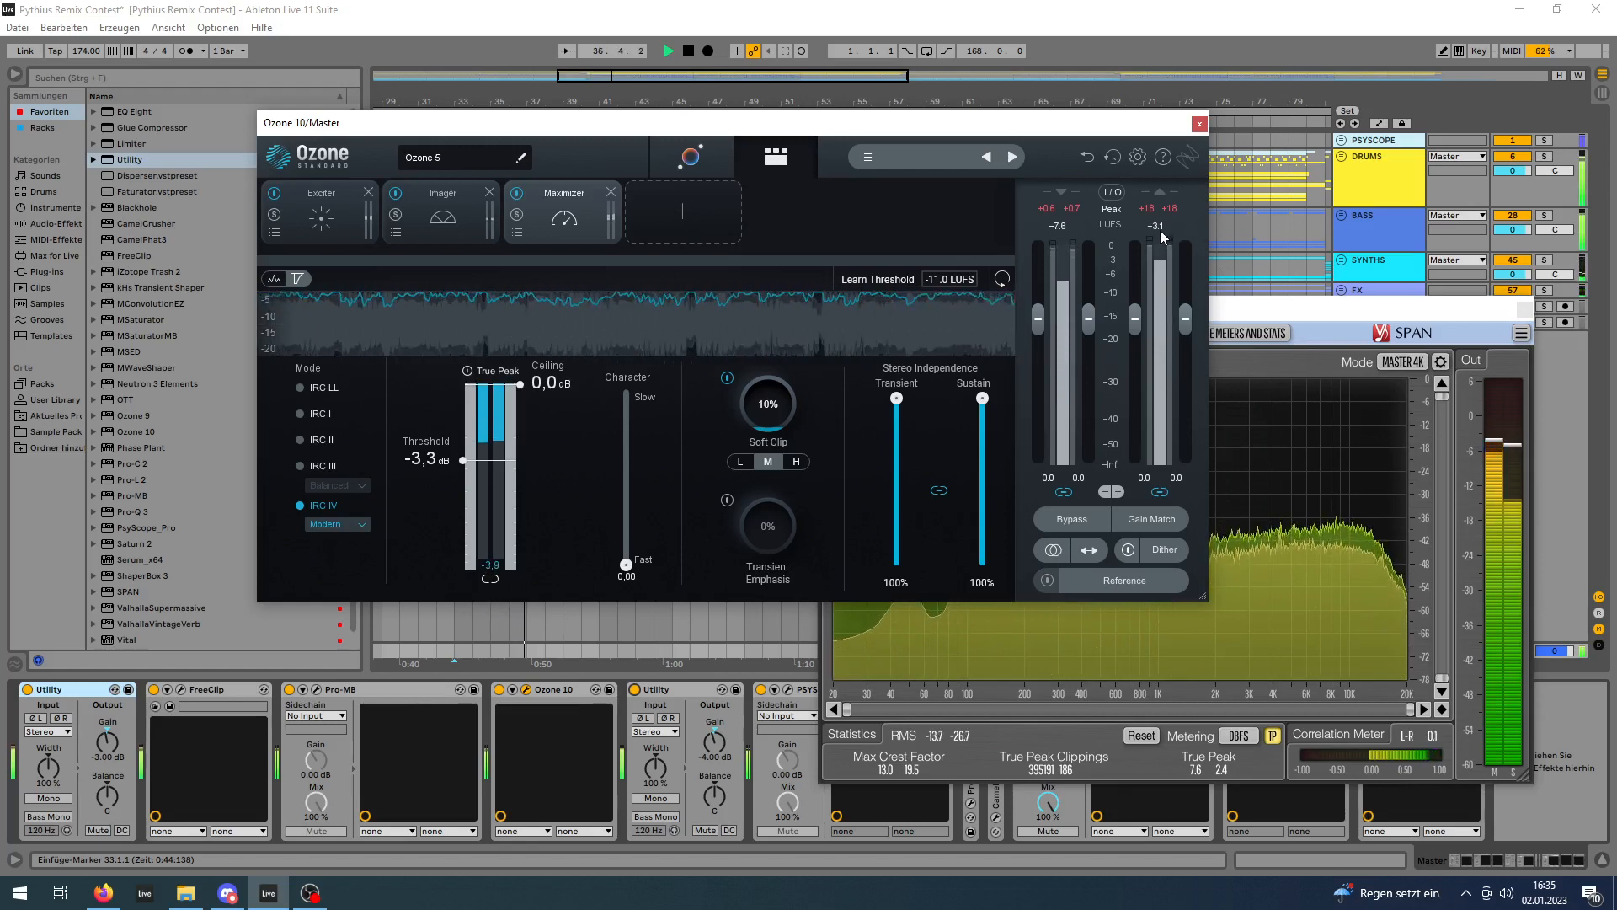
pyautogui.press('space')
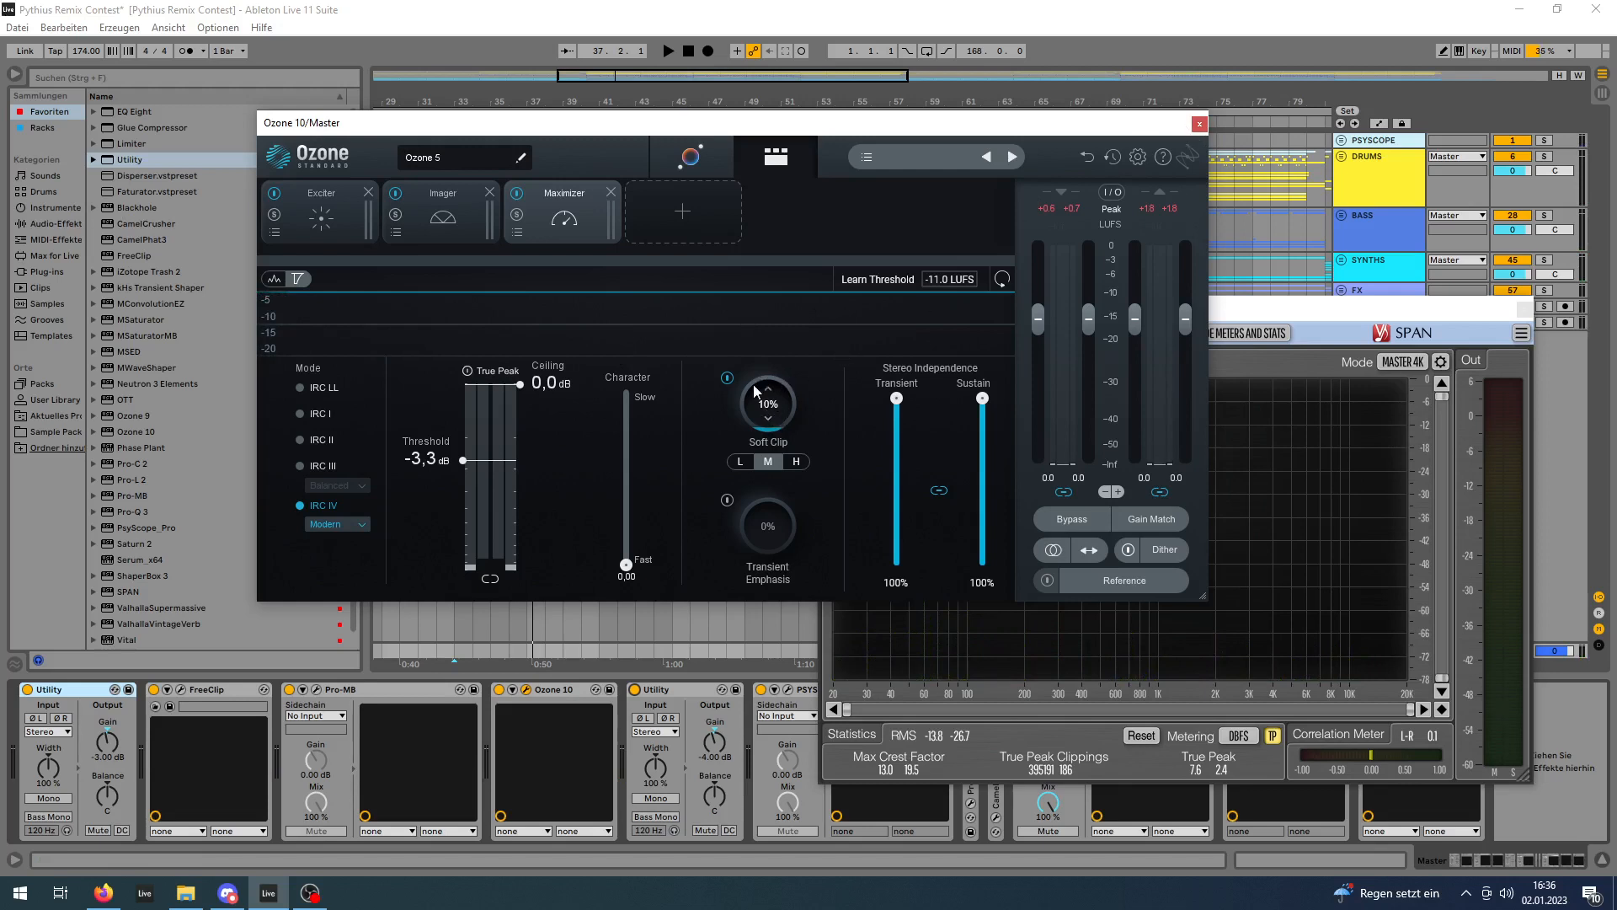
# Try the Maximizer's Soft Clip amount, close Ozone 10, and move SPAN clear of the Master device chain.
pyautogui.moveTo(760, 376); pyautogui.dragTo(776, 424)
pyautogui.press('space')
pyautogui.click(1199, 124)
pyautogui.moveTo(1158, 318); pyautogui.dragTo(843, 119)
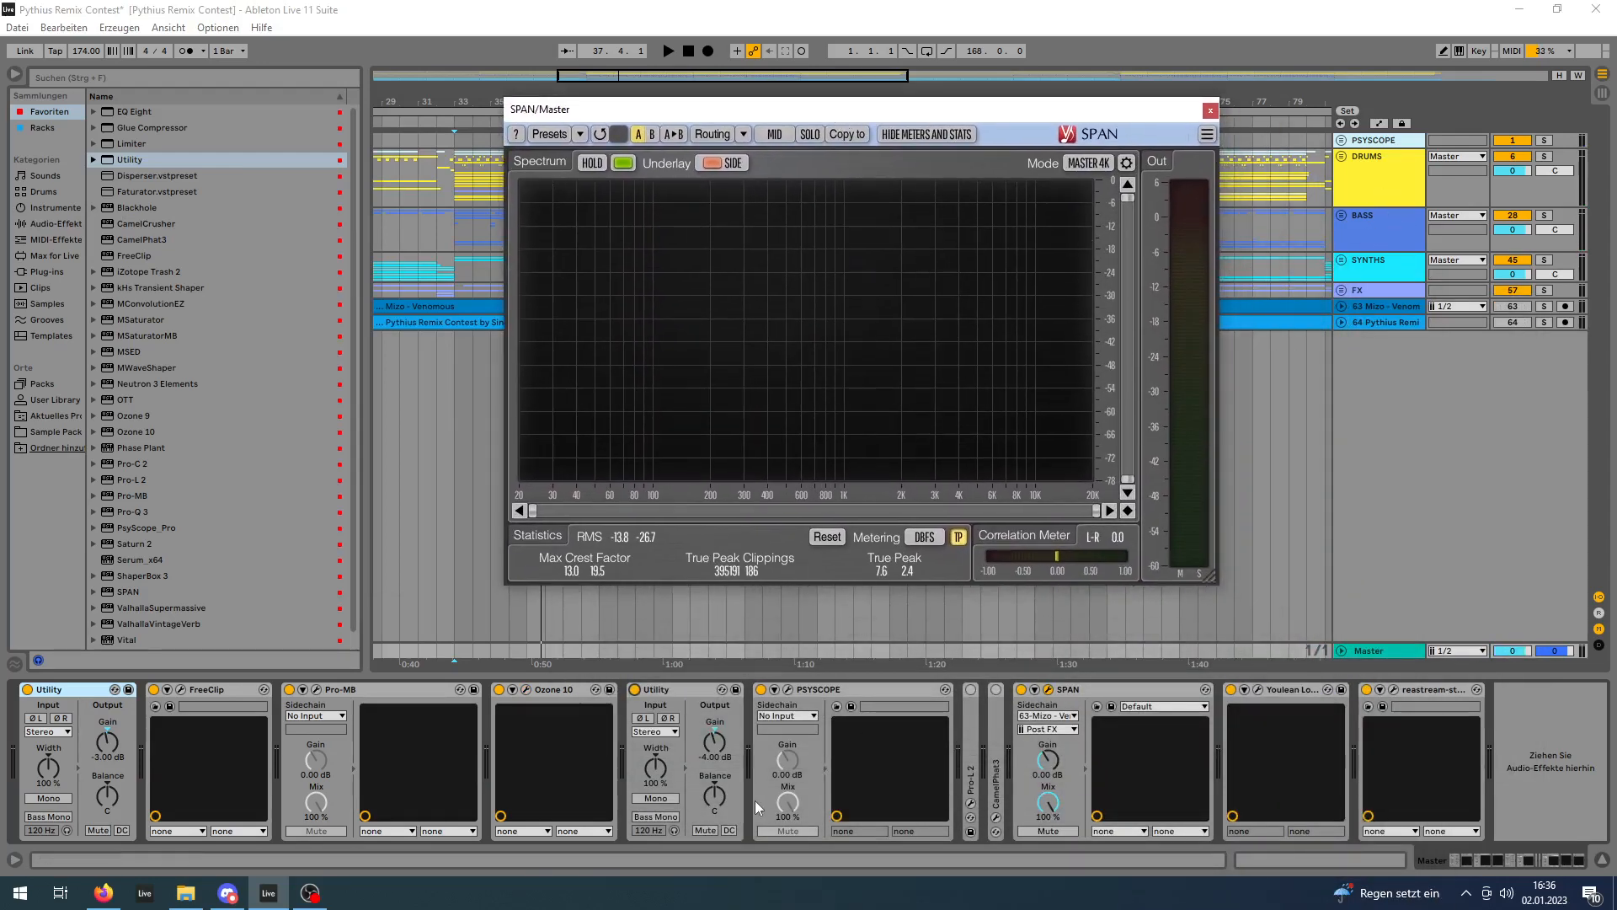